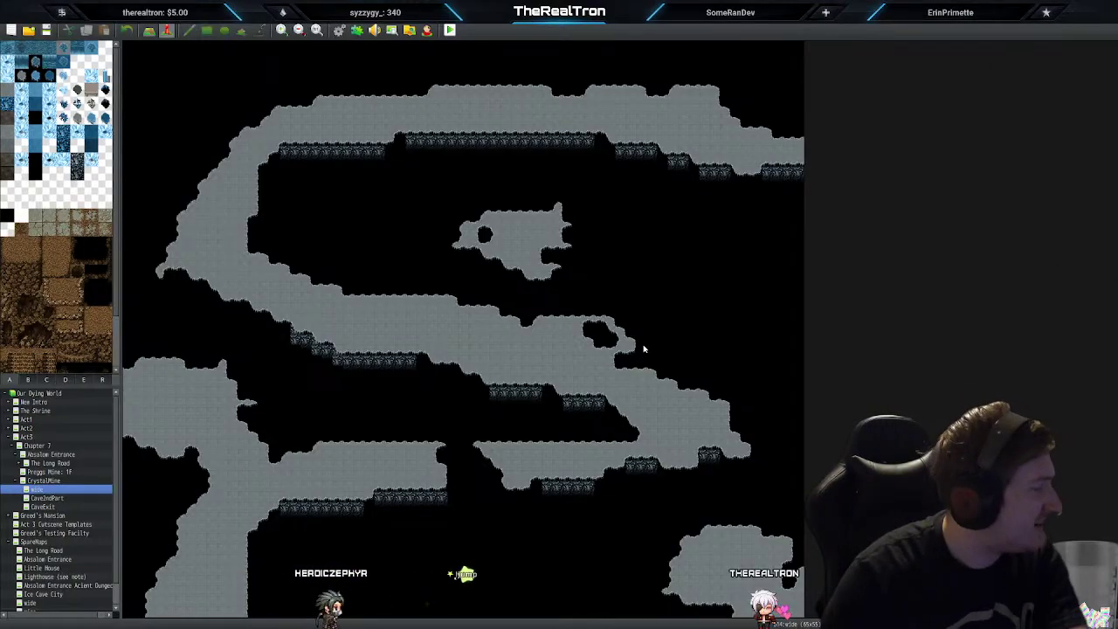
Step: Open the CrystalMine map and enlarge it to examine the ice cavern's layout and crystal decoration
click(50, 482)
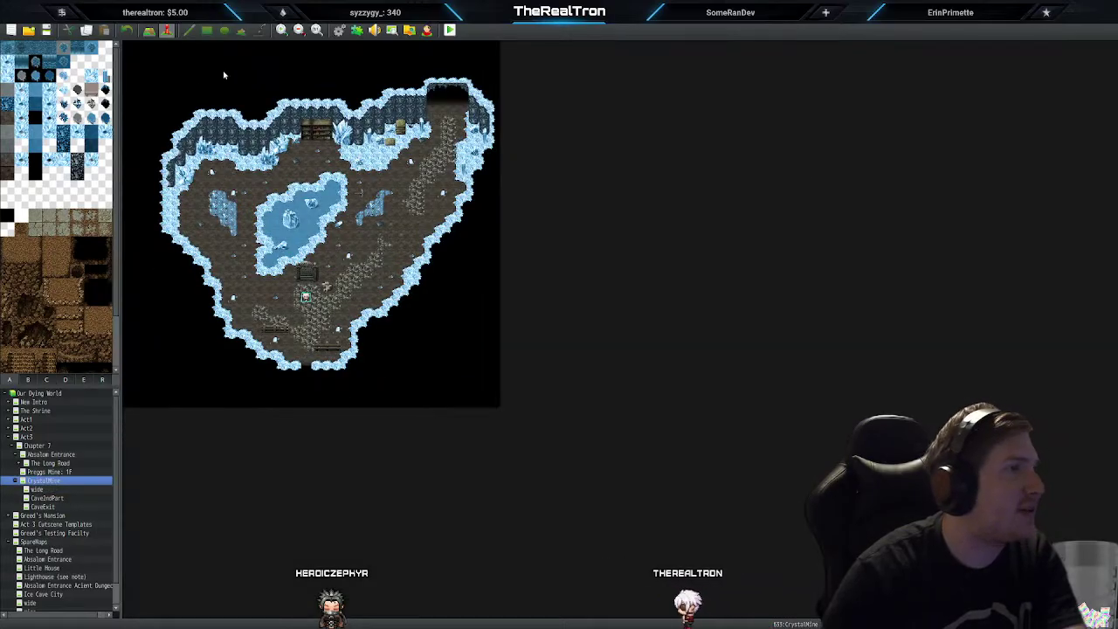
click(281, 30)
click(281, 29)
click(282, 29)
click(281, 30)
scroll(602, 147, down, 1)
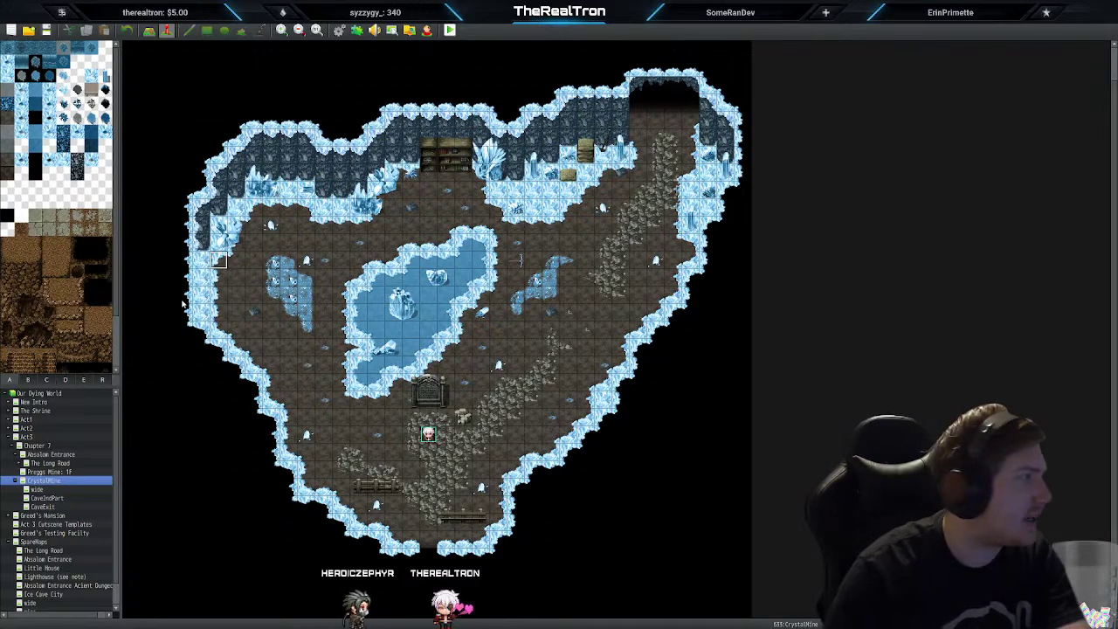
Step: Compare the undecorated wide map with the detailed Cave2ndPart map, viewing the latter at a smaller scale
click(58, 490)
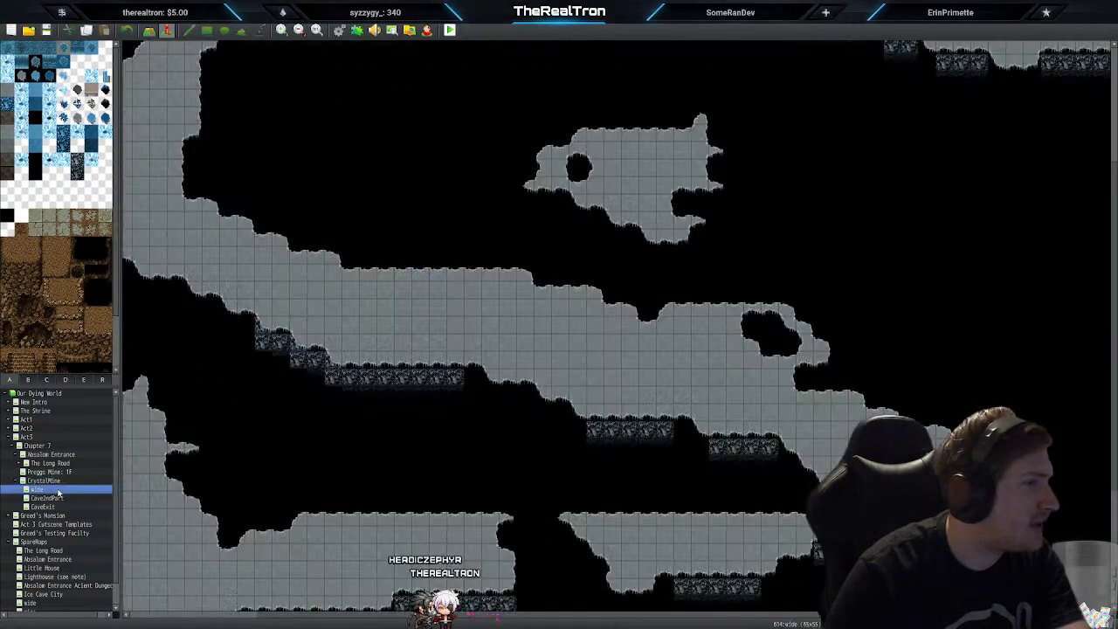
click(54, 498)
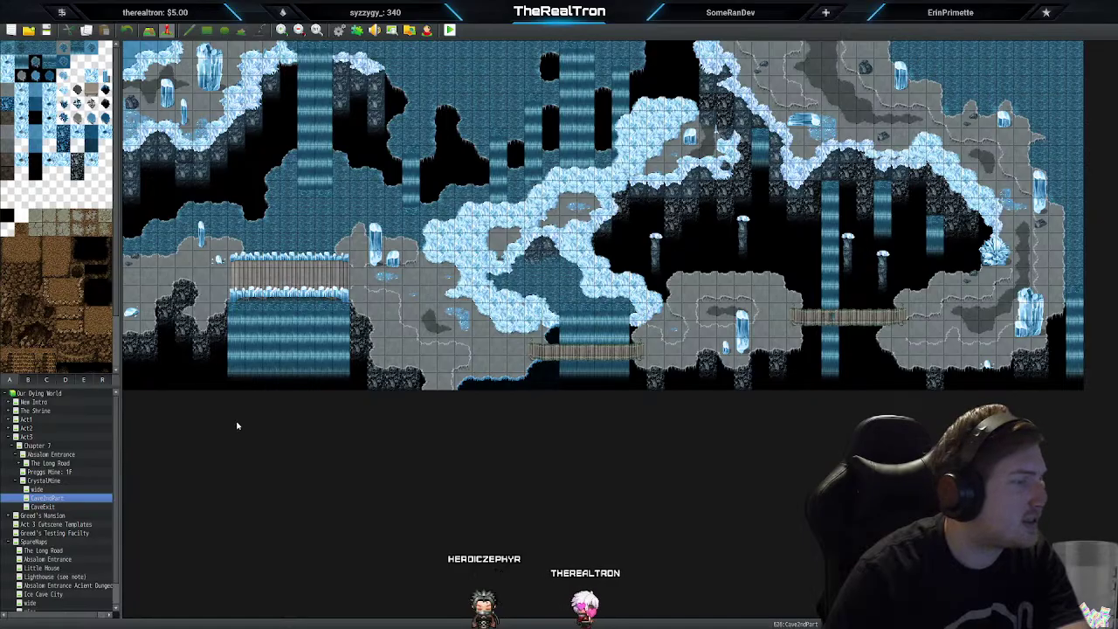
click(53, 490)
click(52, 498)
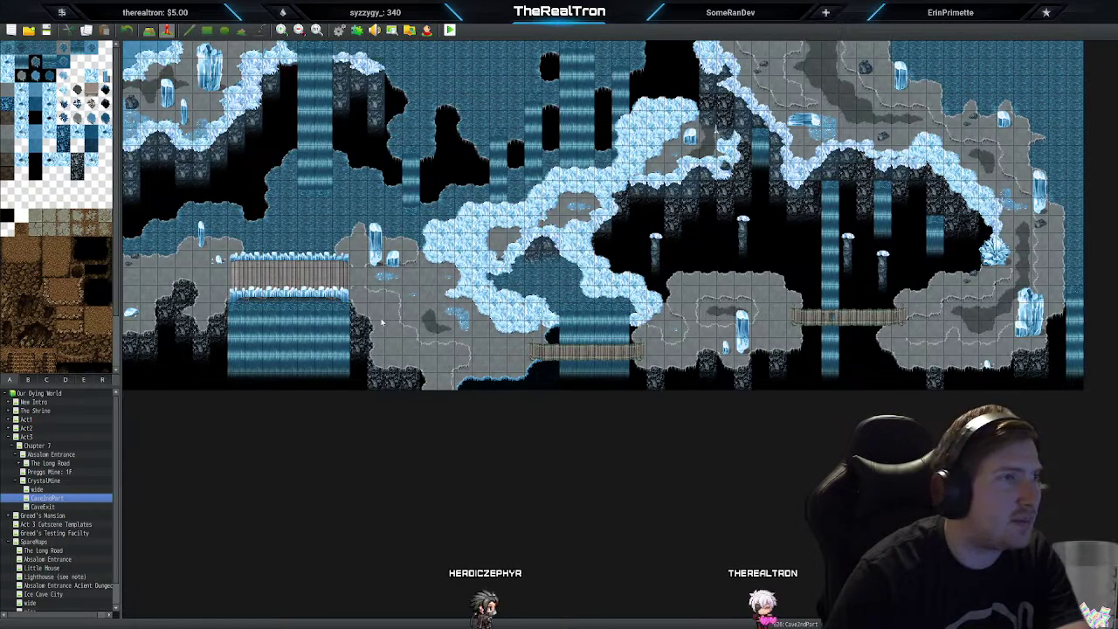
click(303, 31)
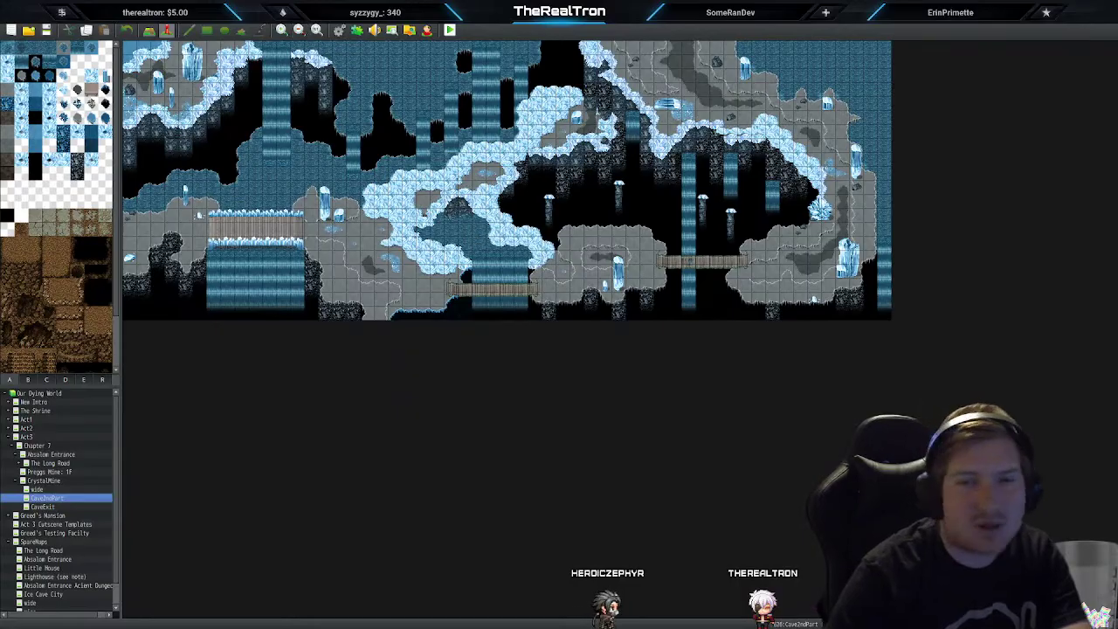
click(53, 489)
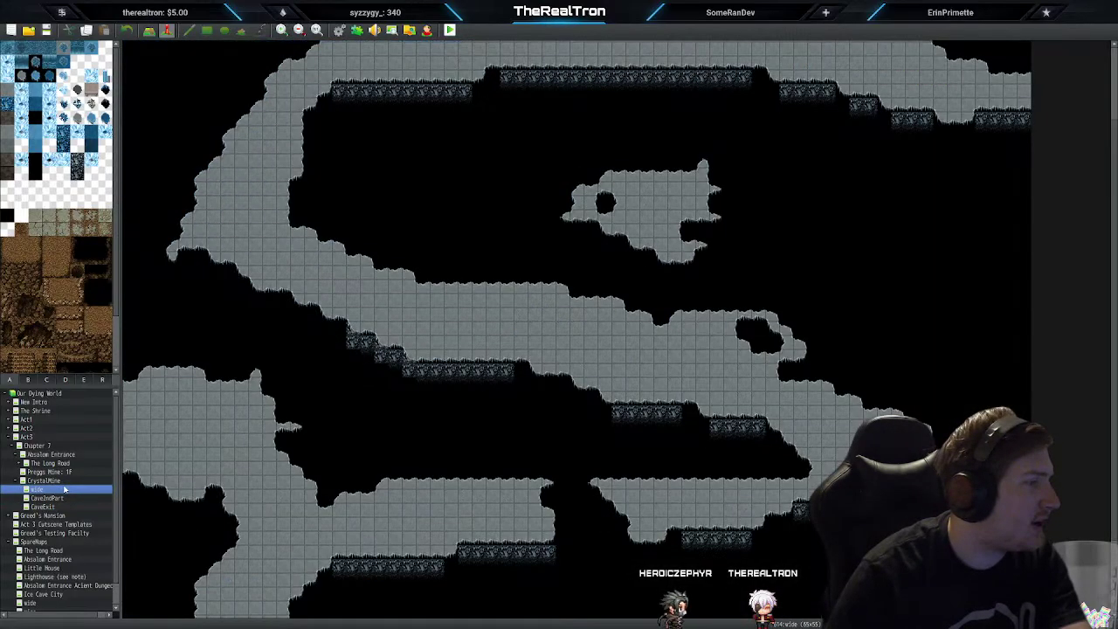
Step: Review the CrystalMine, Cave2ndPart and wide maps for style reference, and examine the wide map's upper and lower passages
click(48, 481)
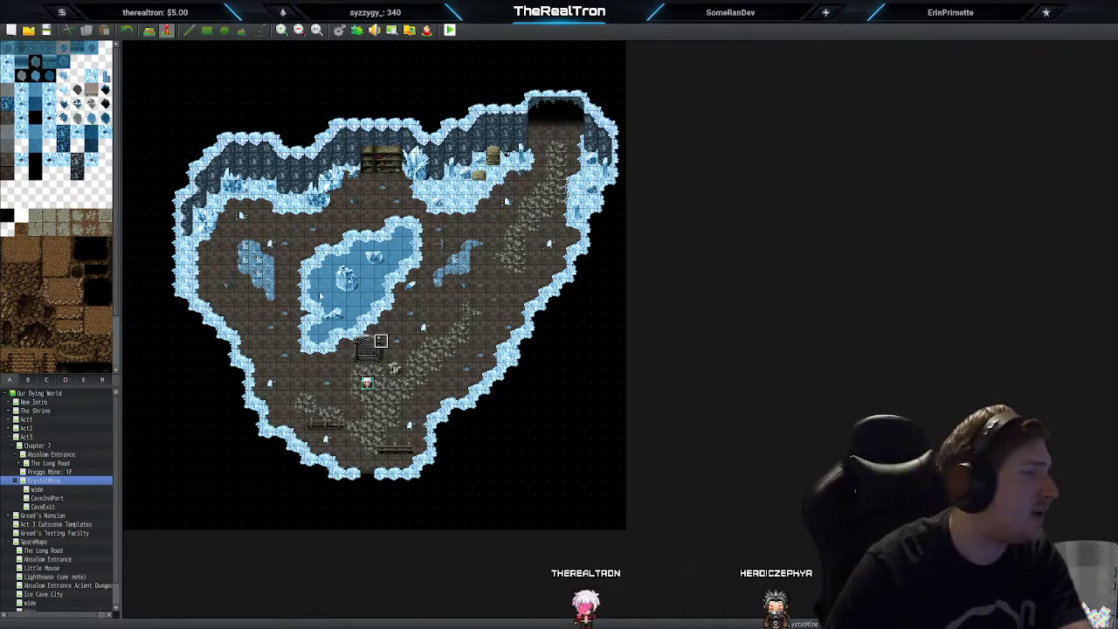
click(42, 490)
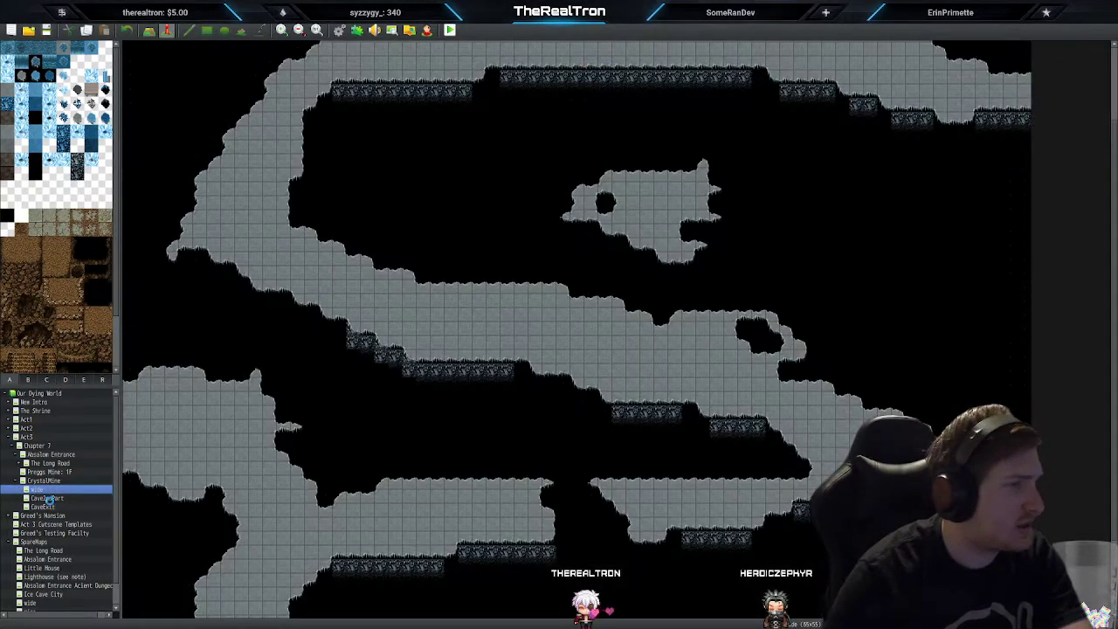
click(48, 499)
click(44, 506)
click(53, 497)
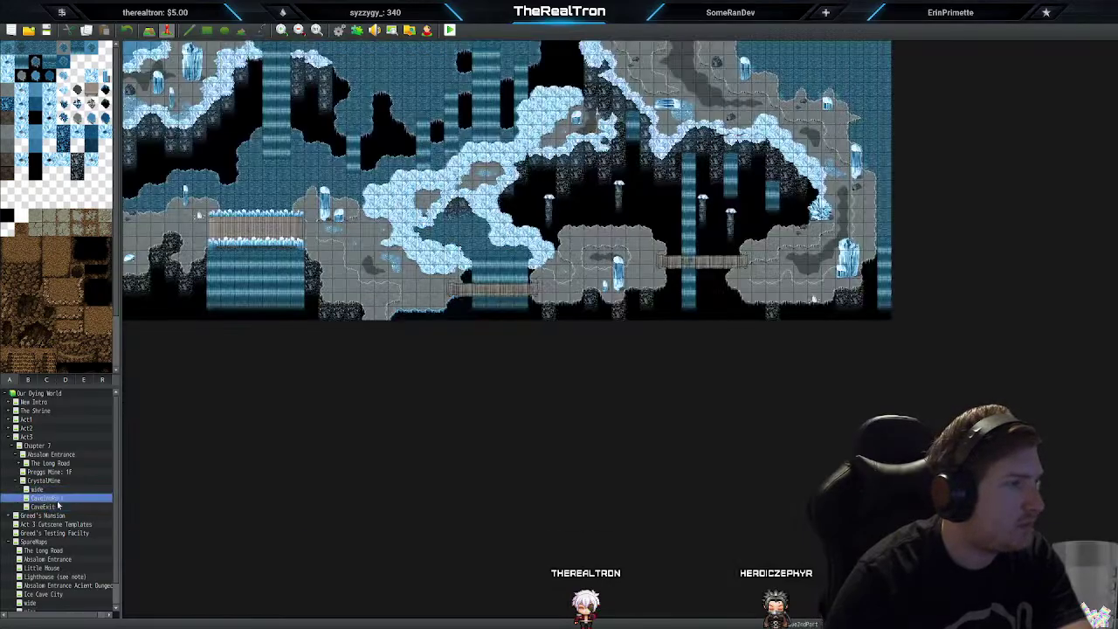
click(57, 491)
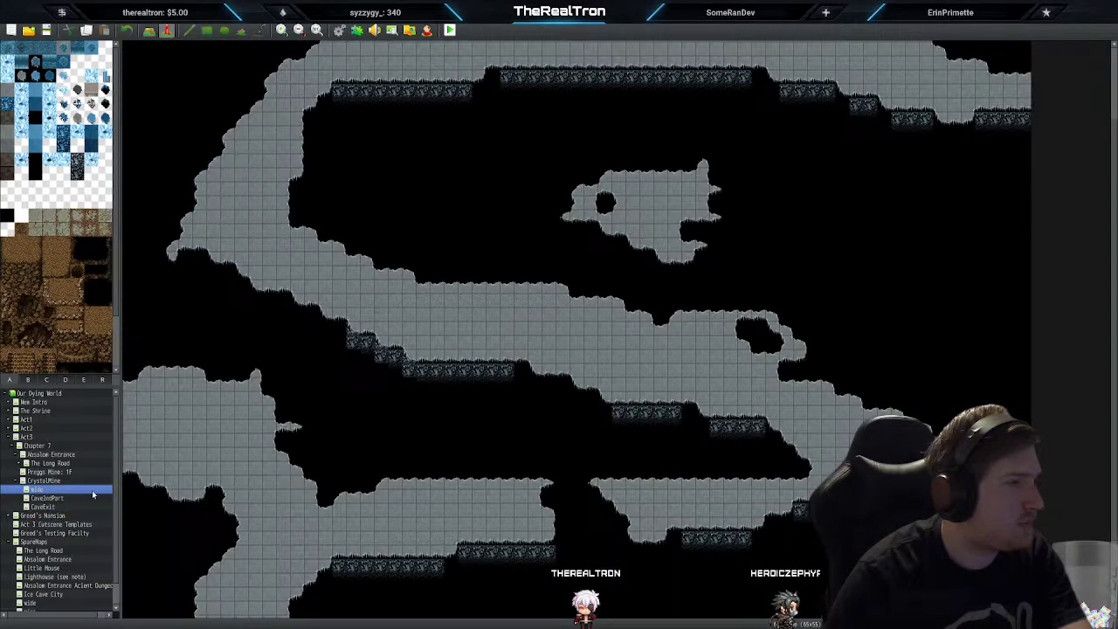
click(51, 498)
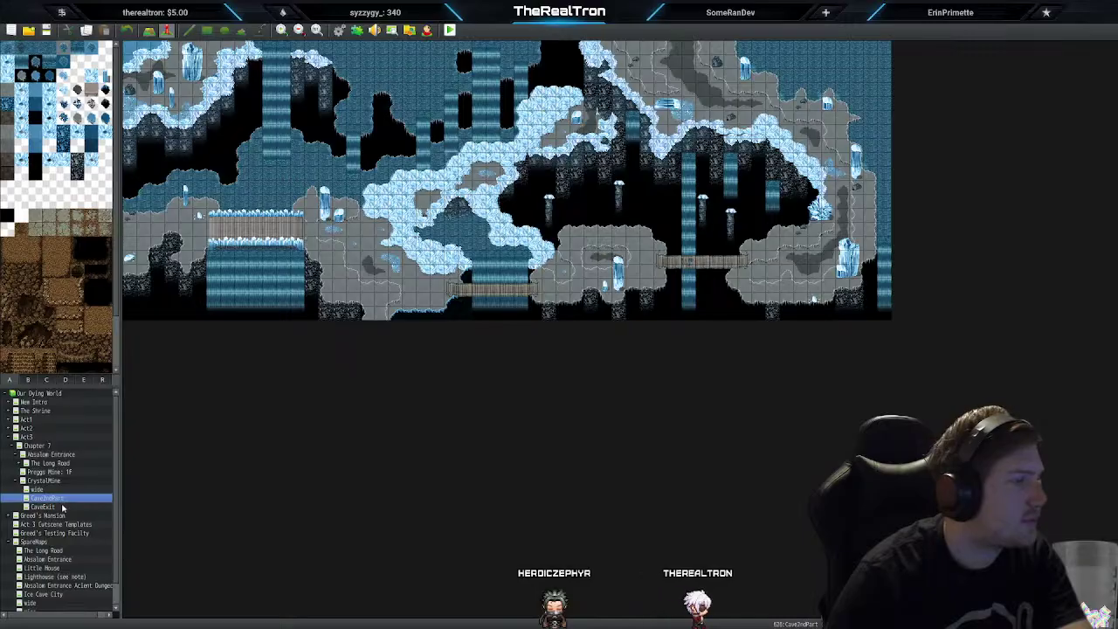
click(61, 507)
click(76, 498)
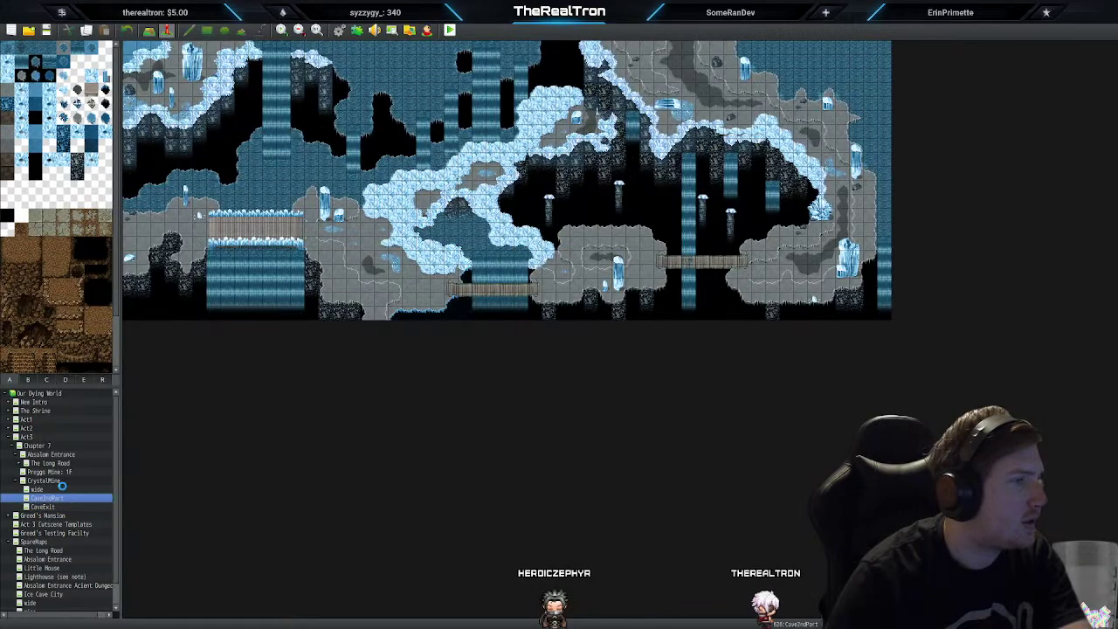
click(93, 489)
scroll(322, 343, up, 3)
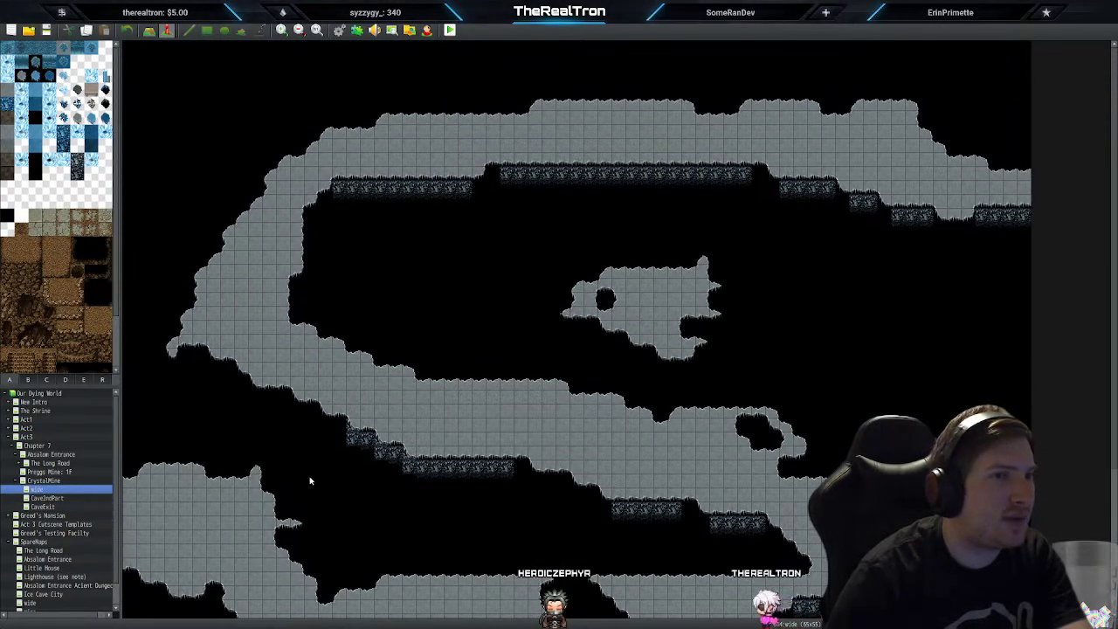
scroll(600, 530, down, 6)
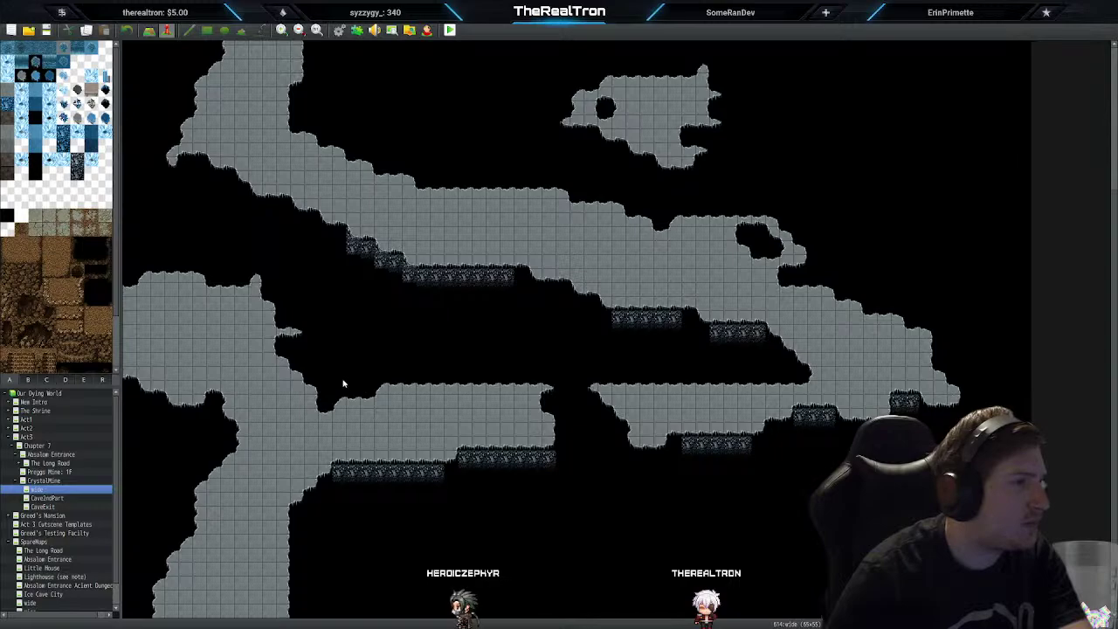
Step: Look through the wide map's tileset pages for crystals, mine props and cave wall tiles, finishing on page A
click(52, 380)
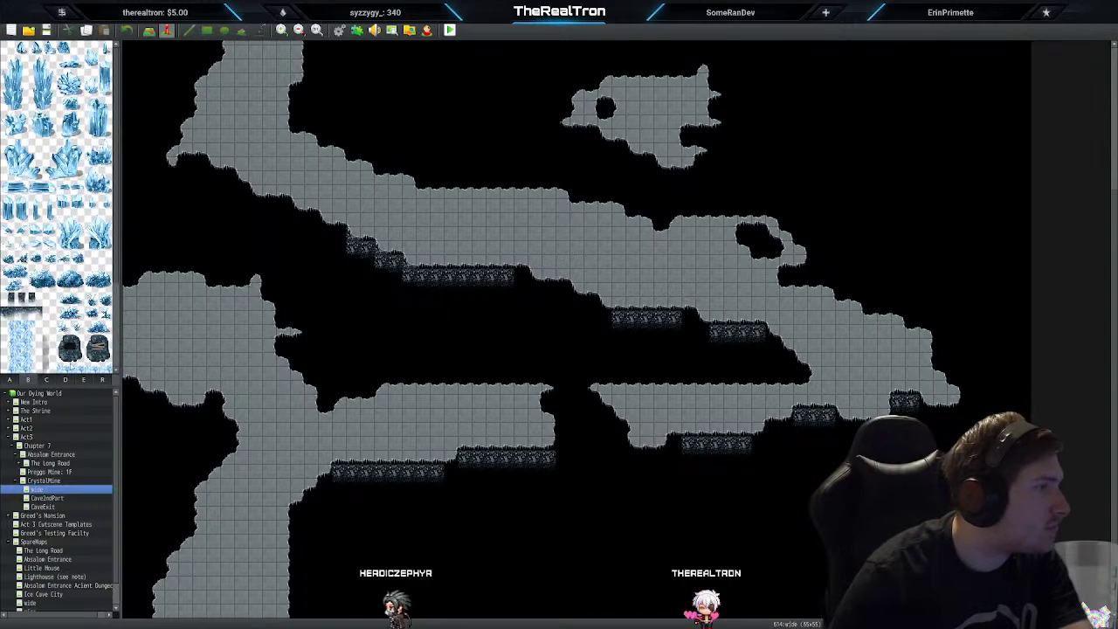
click(53, 380)
click(69, 380)
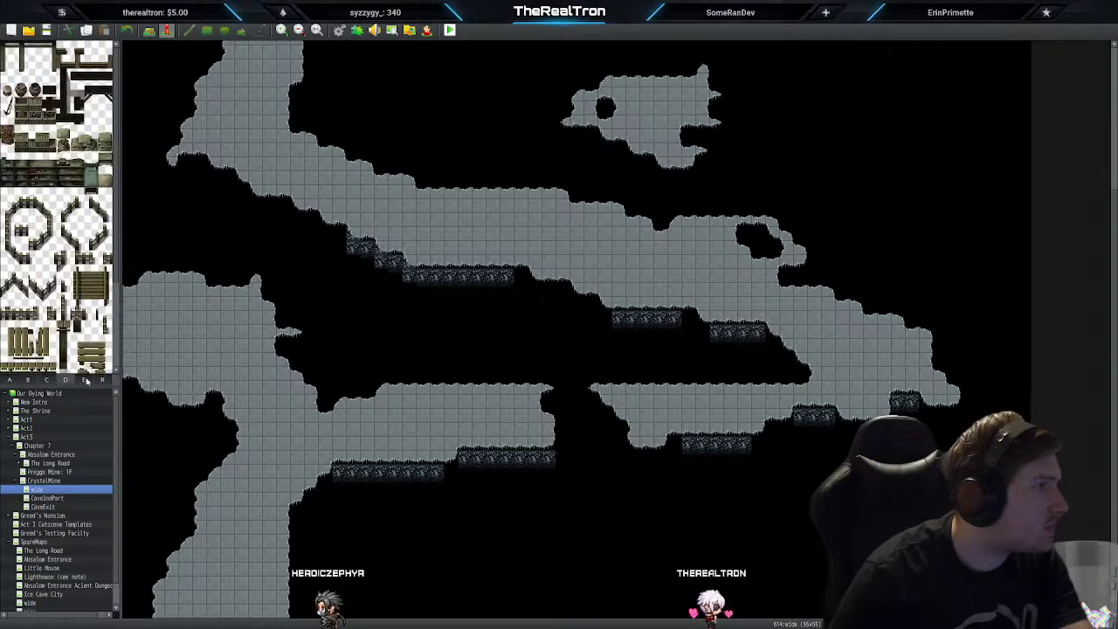
click(85, 380)
click(46, 380)
click(28, 380)
click(10, 380)
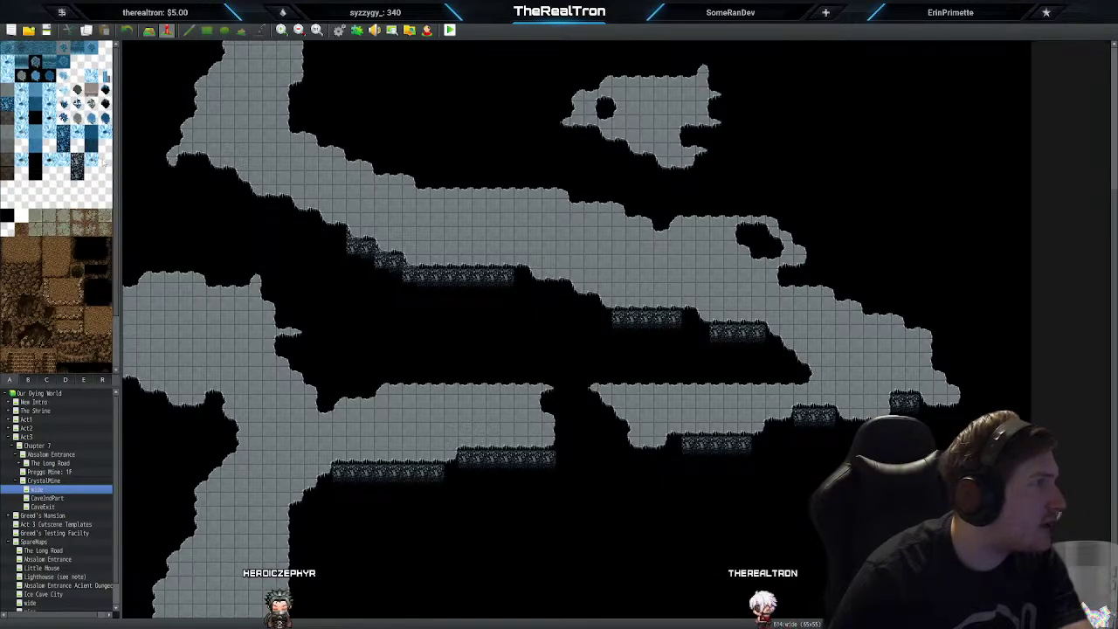
scroll(85, 271, down, 2)
scroll(85, 272, up, 2)
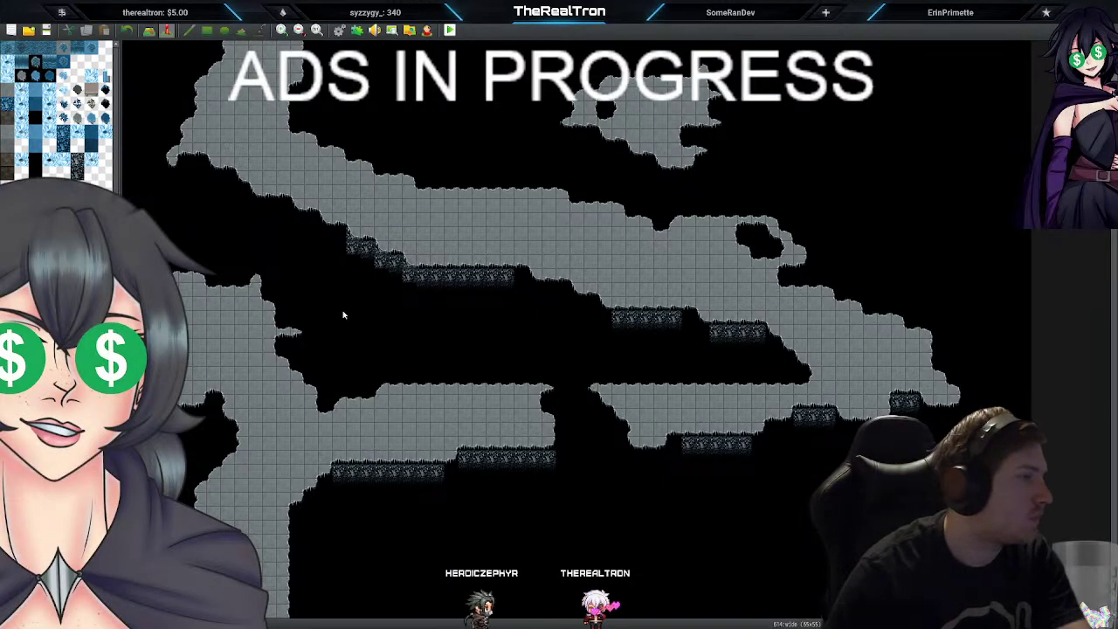
Step: Check the Cave2ndPart map again, return to the wide map and look through the crystal tiles on tileset page B
click(57, 489)
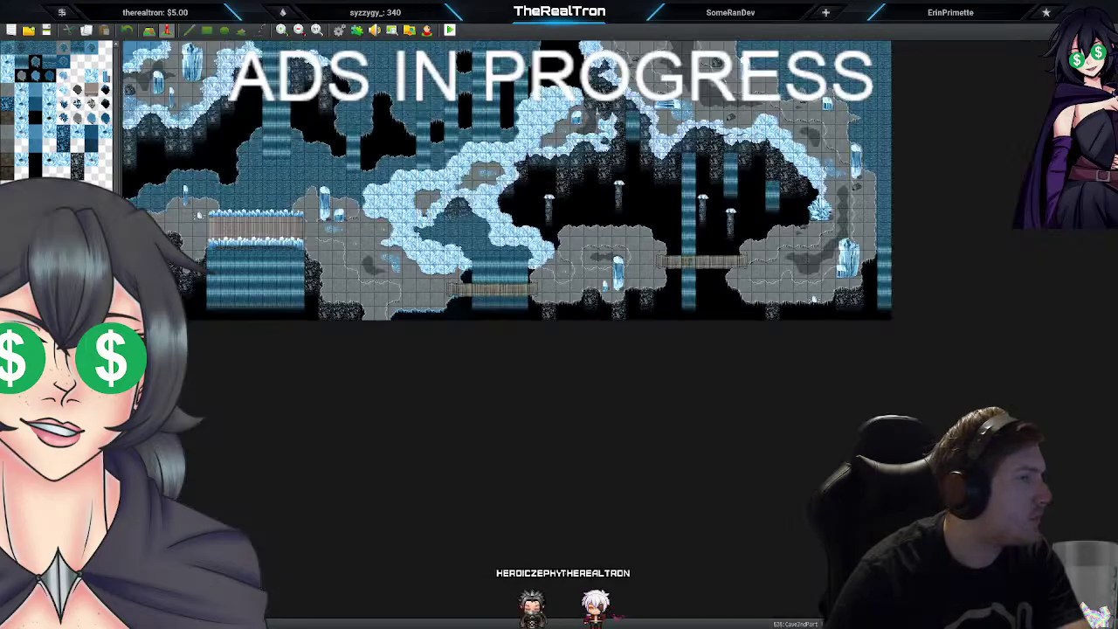
click(57, 499)
click(57, 479)
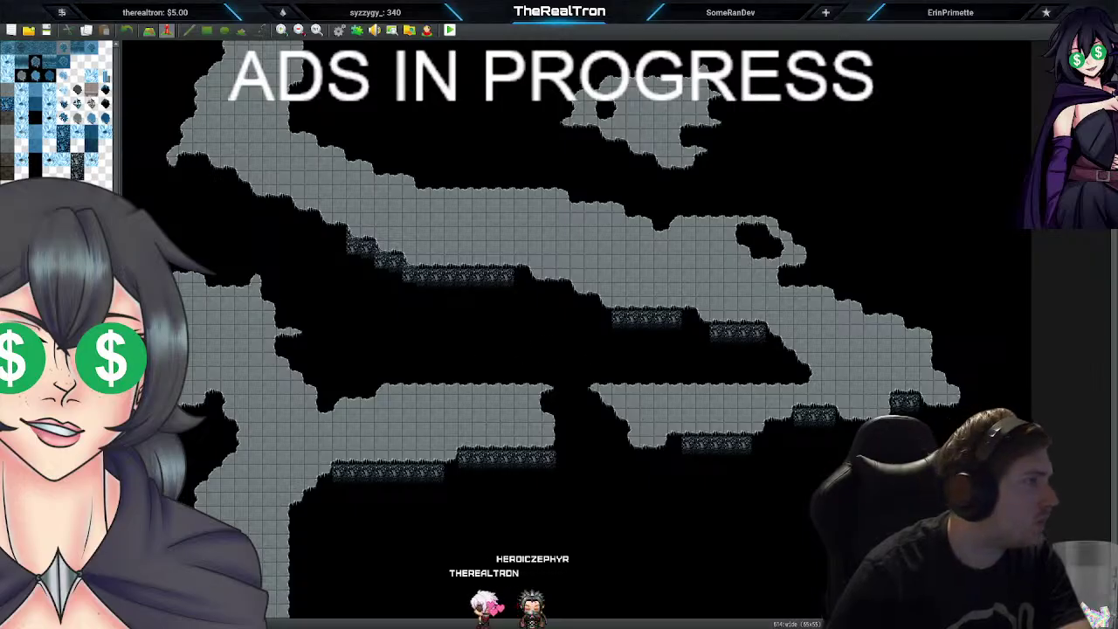
click(29, 418)
click(46, 417)
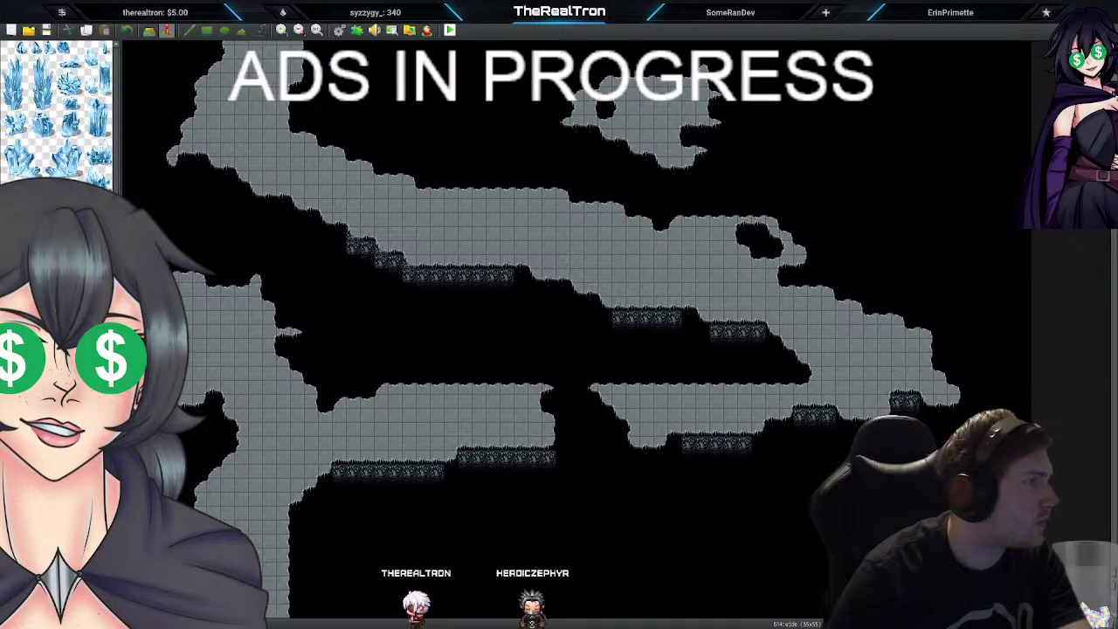
scroll(57, 157, down, 3)
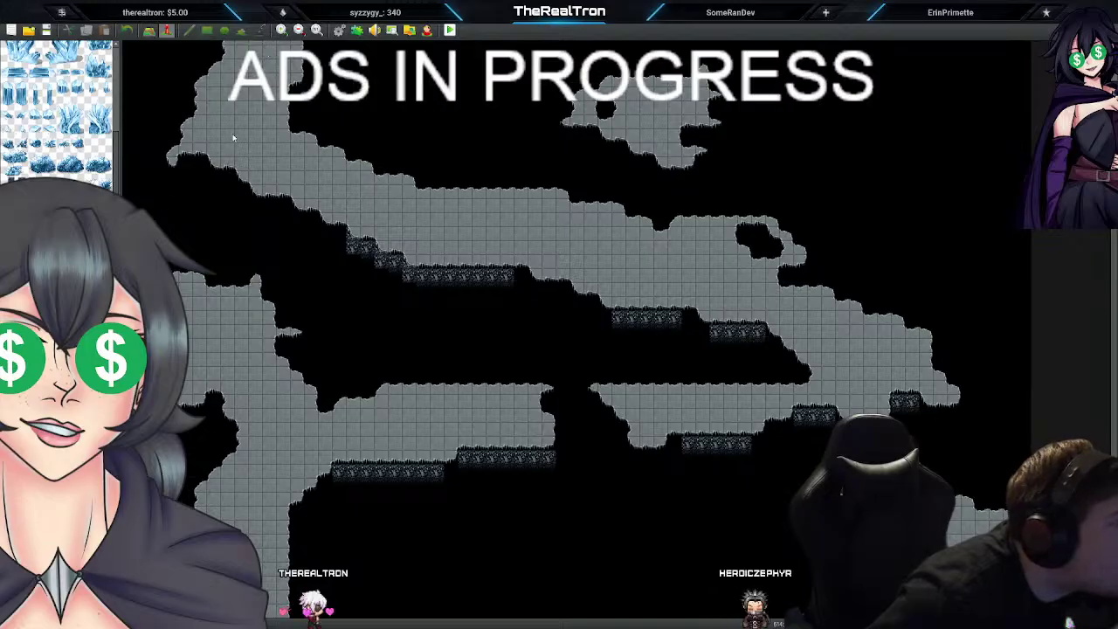
Step: In map drawing mode, paint a wall piece two tiles high at the passage corner beside the lower wall strip
click(150, 31)
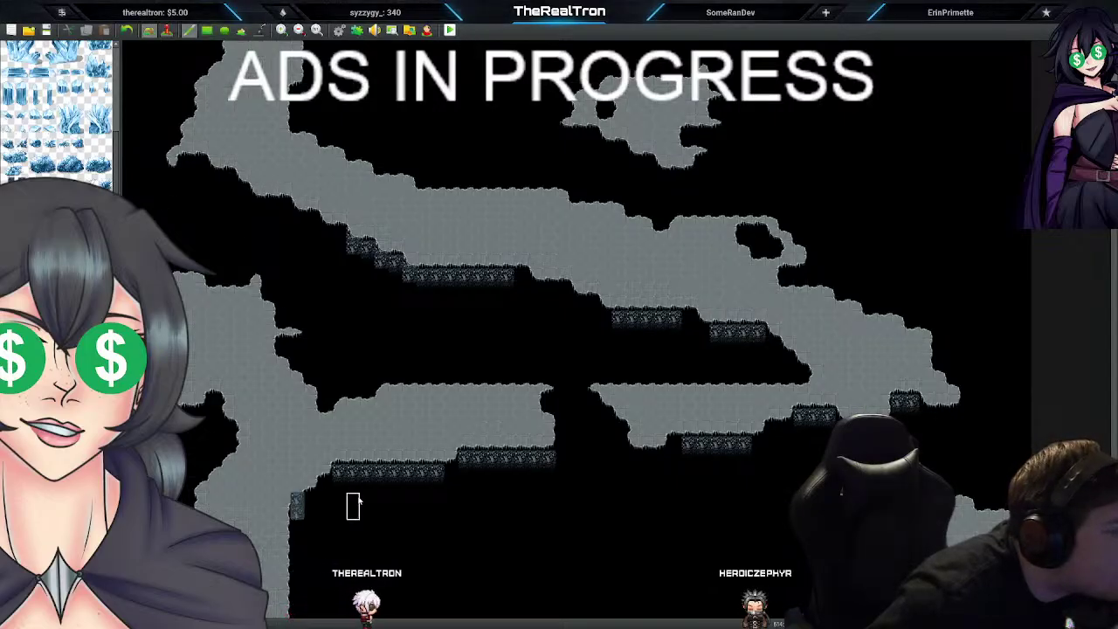
click(10, 381)
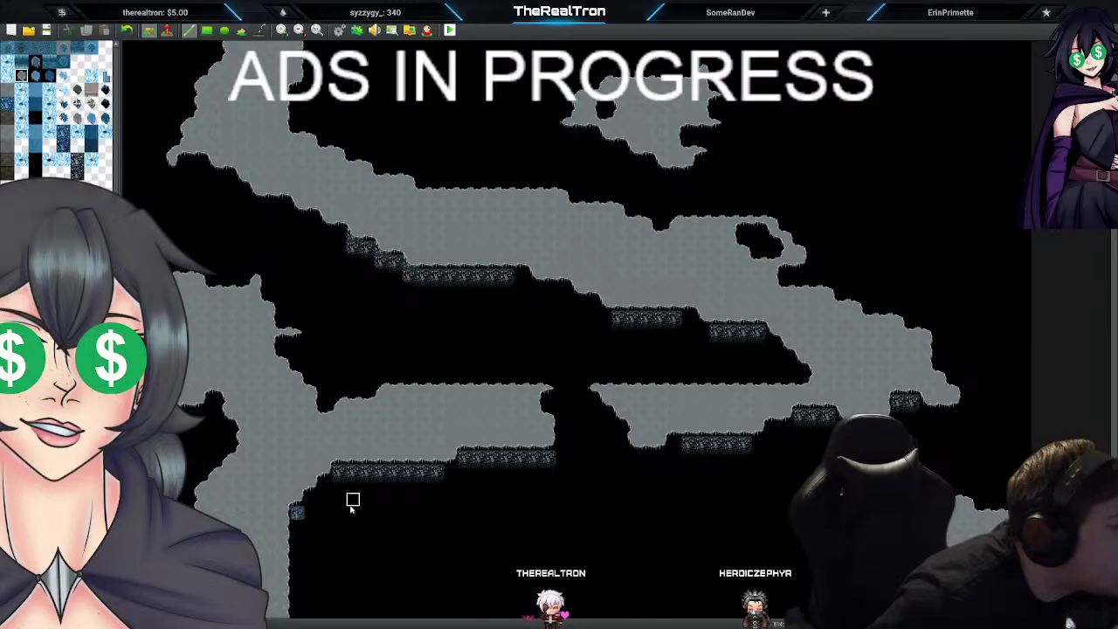
click(297, 500)
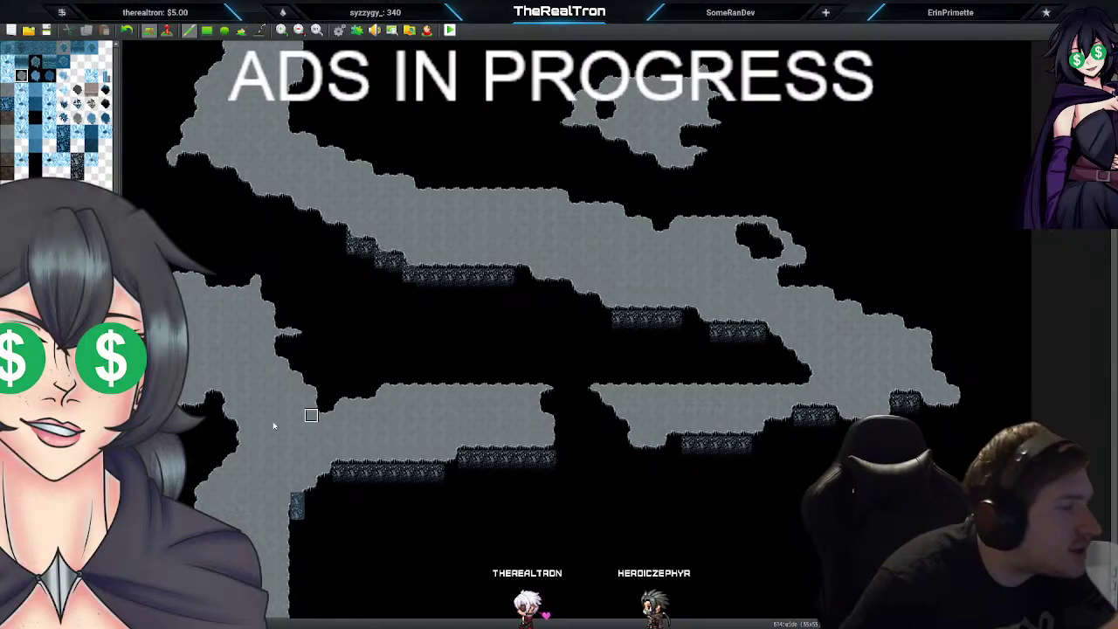
Step: Check how Cave2ndPart handles its cliff walls, and examine the wide map's wall strips at a larger scale
click(61, 480)
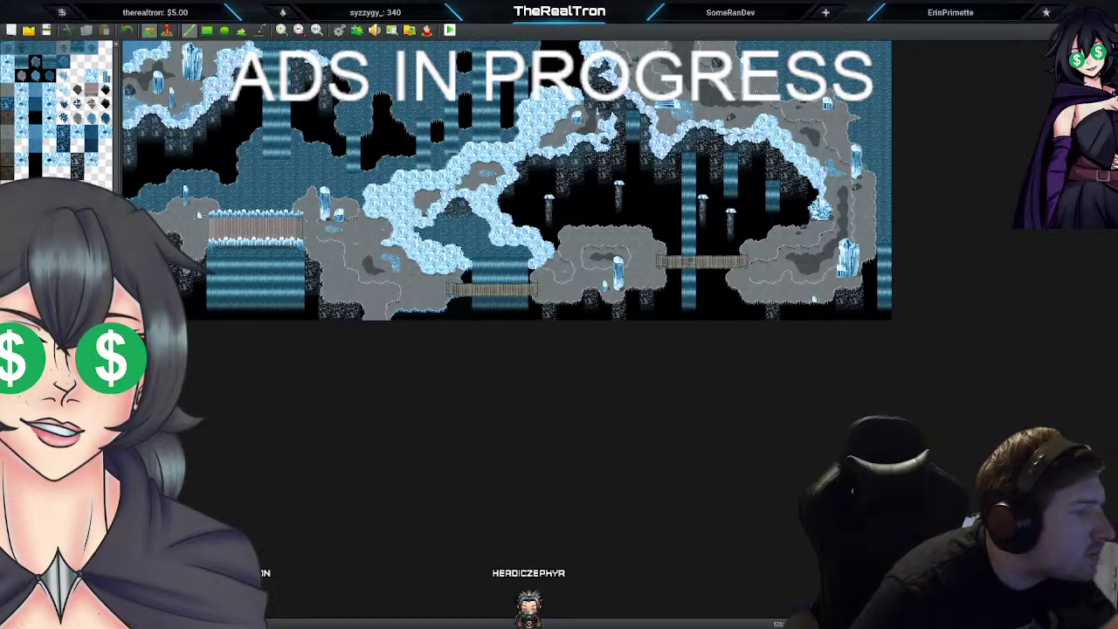
click(57, 489)
click(57, 489)
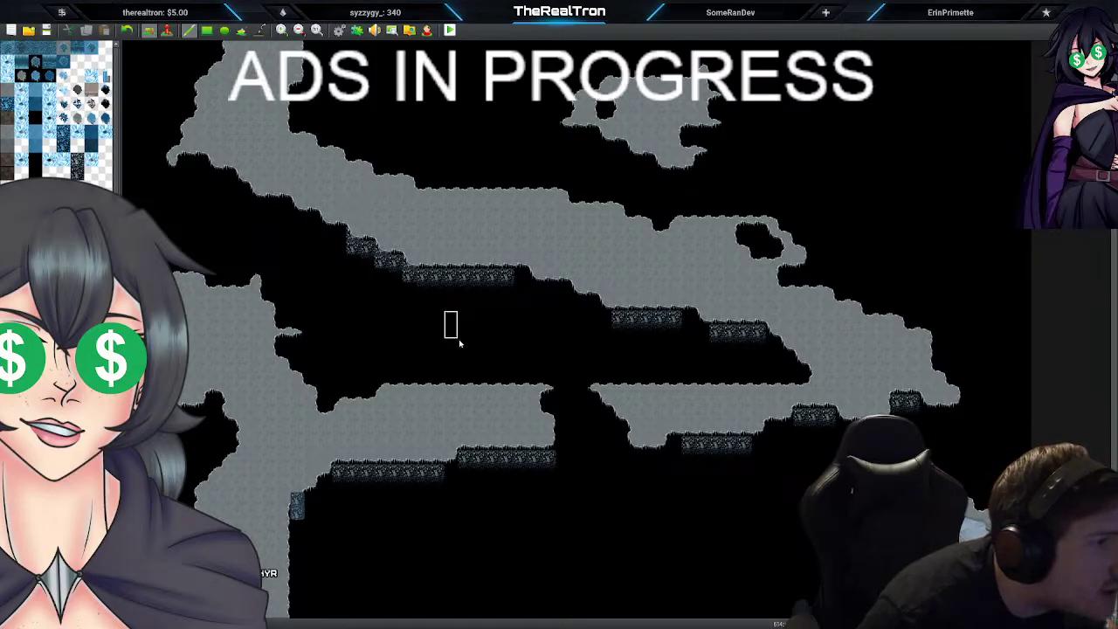
scroll(456, 353, up, 2)
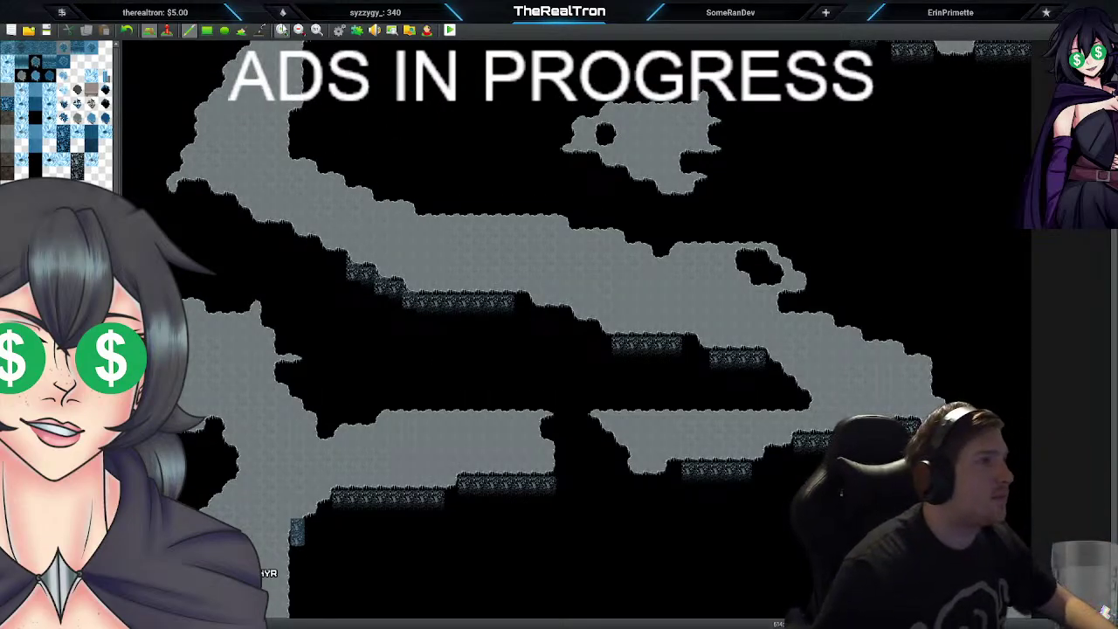
click(282, 30)
click(282, 30)
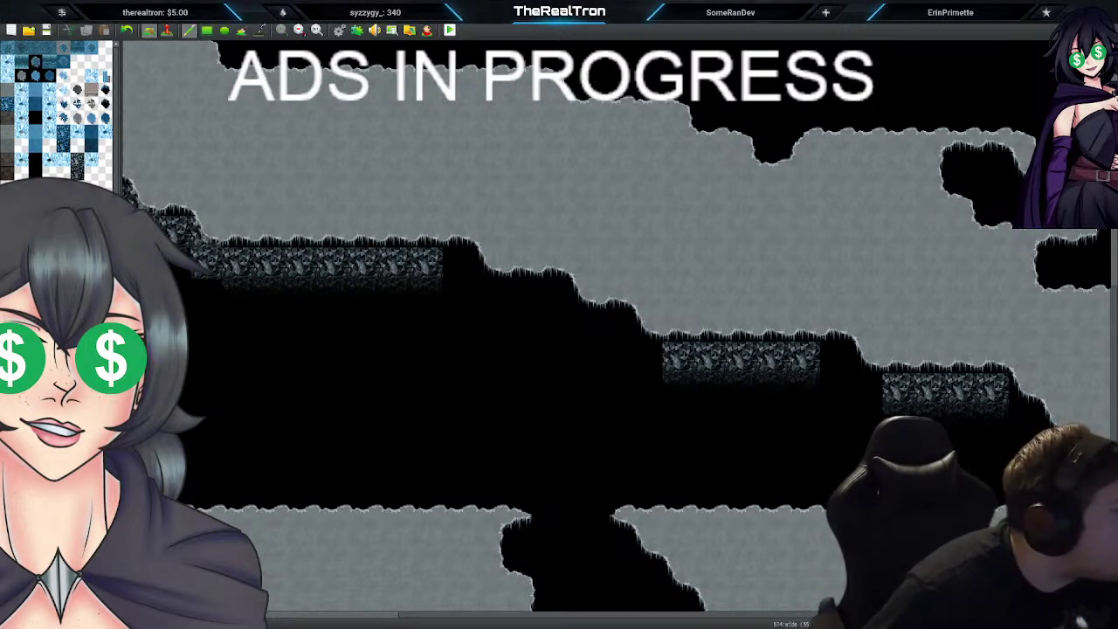
Step: Examine Cave2ndPart's walls, waterfalls and bridges, and return to the wide map's eastern passages
click(61, 507)
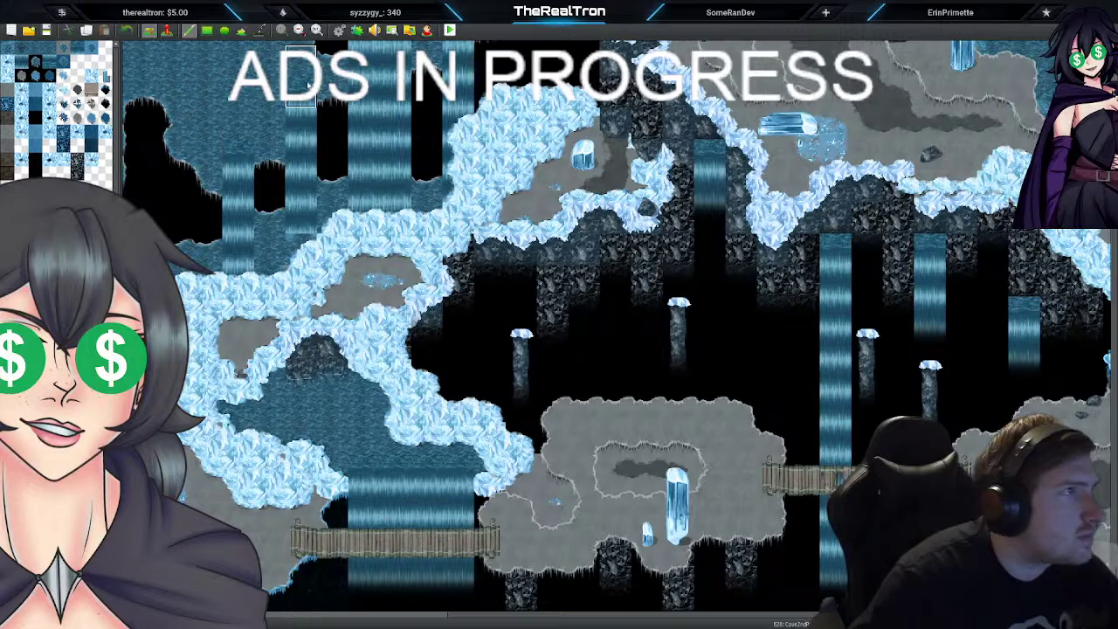
click(299, 31)
click(300, 32)
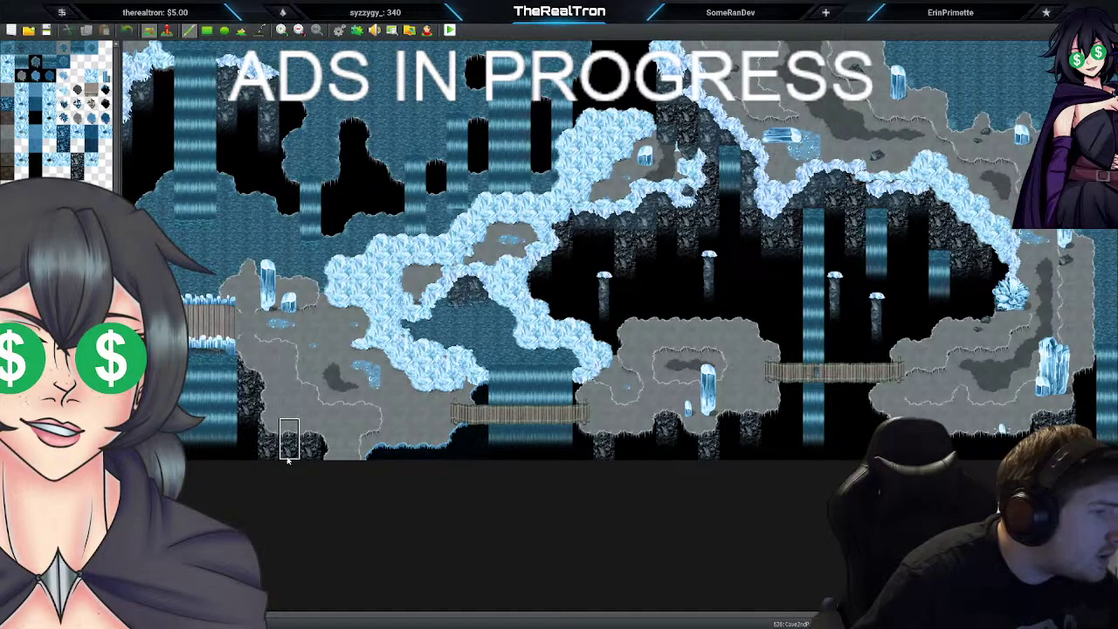
click(61, 506)
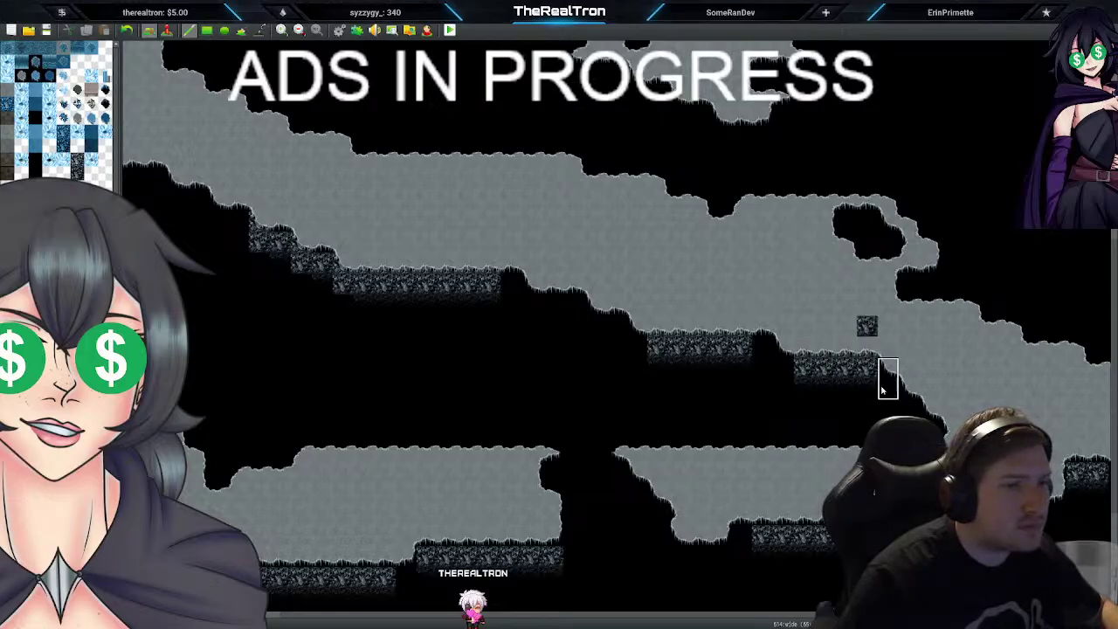
scroll(793, 507, down, 1)
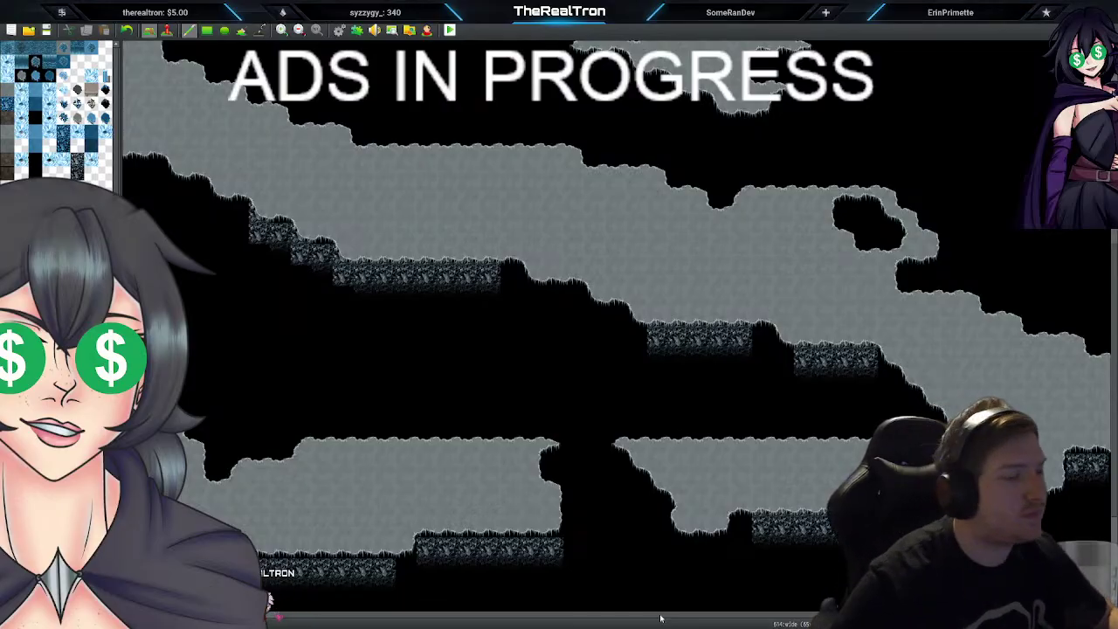
drag(293, 616, 554, 621)
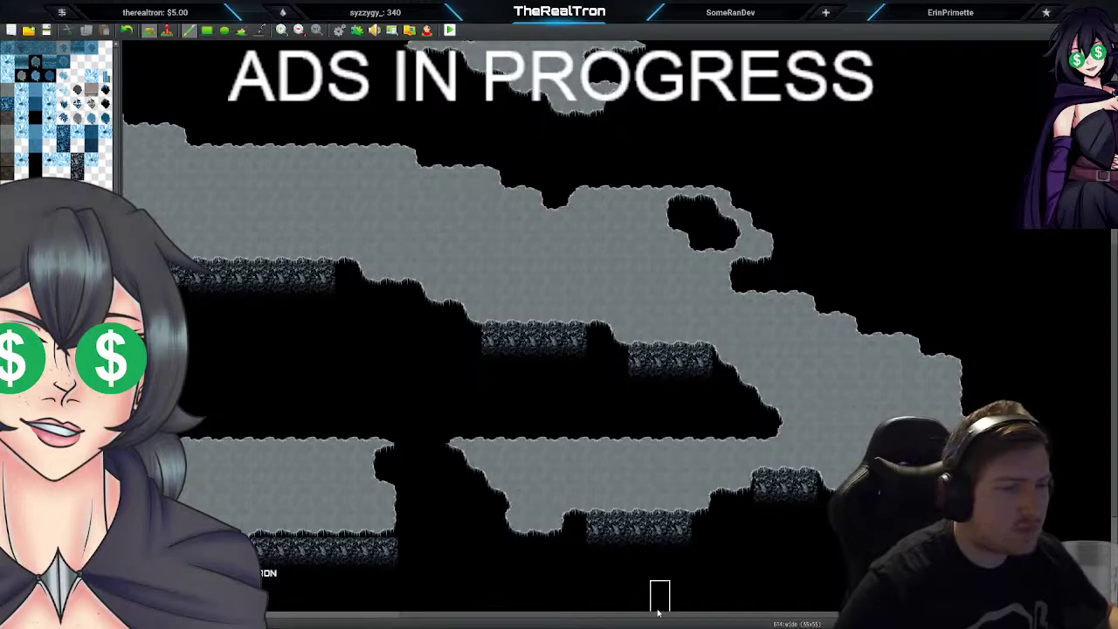
Step: Remove the two-tile-high blue wall piece from the passage corner beside the lower wall strip
drag(406, 618, 152, 618)
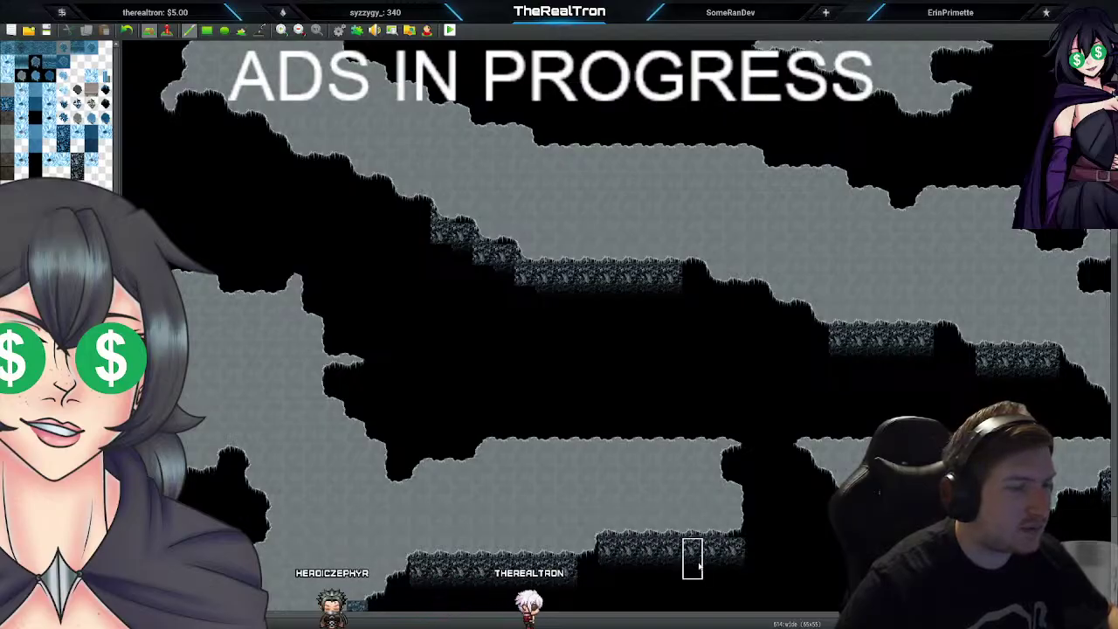
scroll(668, 568, up, 2)
scroll(626, 579, down, 3)
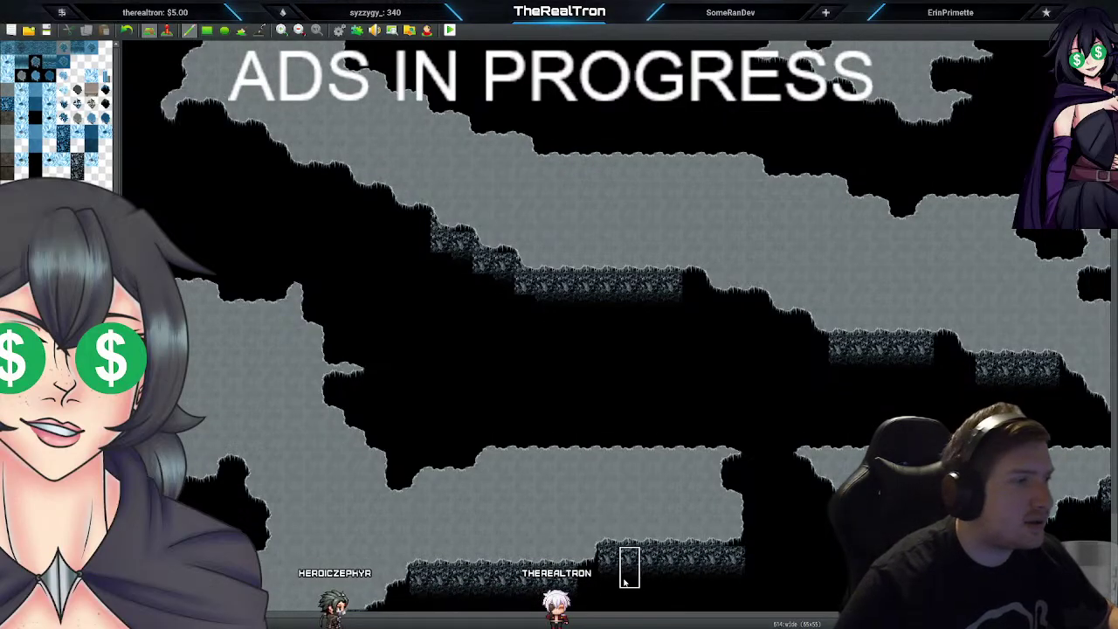
scroll(626, 579, down, 3)
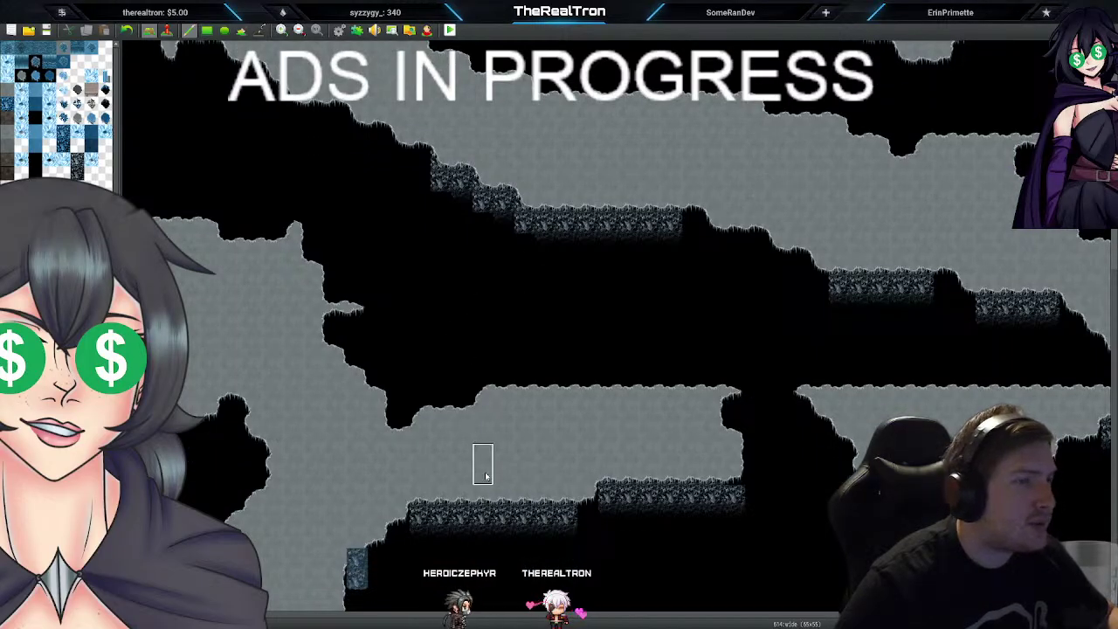
scroll(462, 568, down, 1)
scroll(459, 555, down, 4)
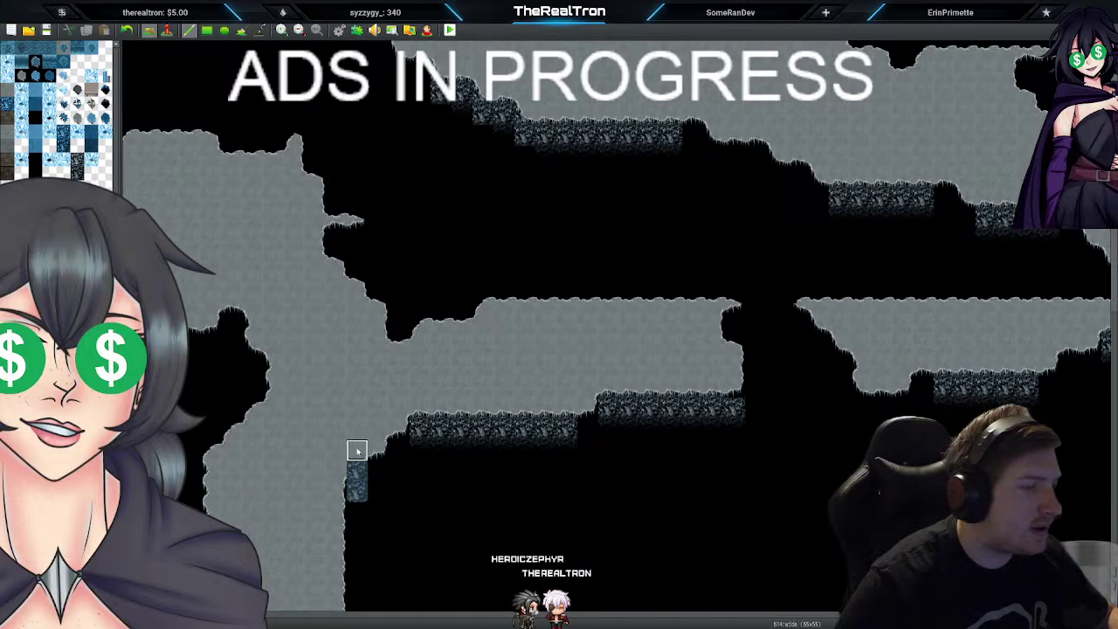
click(360, 495)
Step: Examine the wide map's western passage and the wall strips along its lower and upper edges
drag(507, 617, 479, 616)
scroll(388, 579, up, 1)
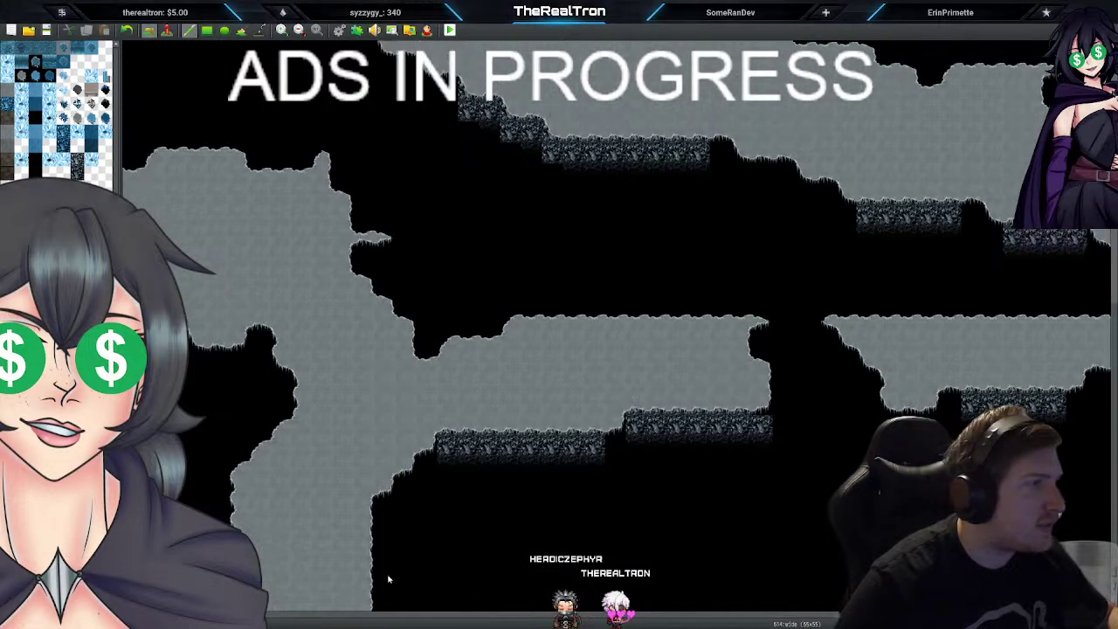
scroll(389, 580, up, 8)
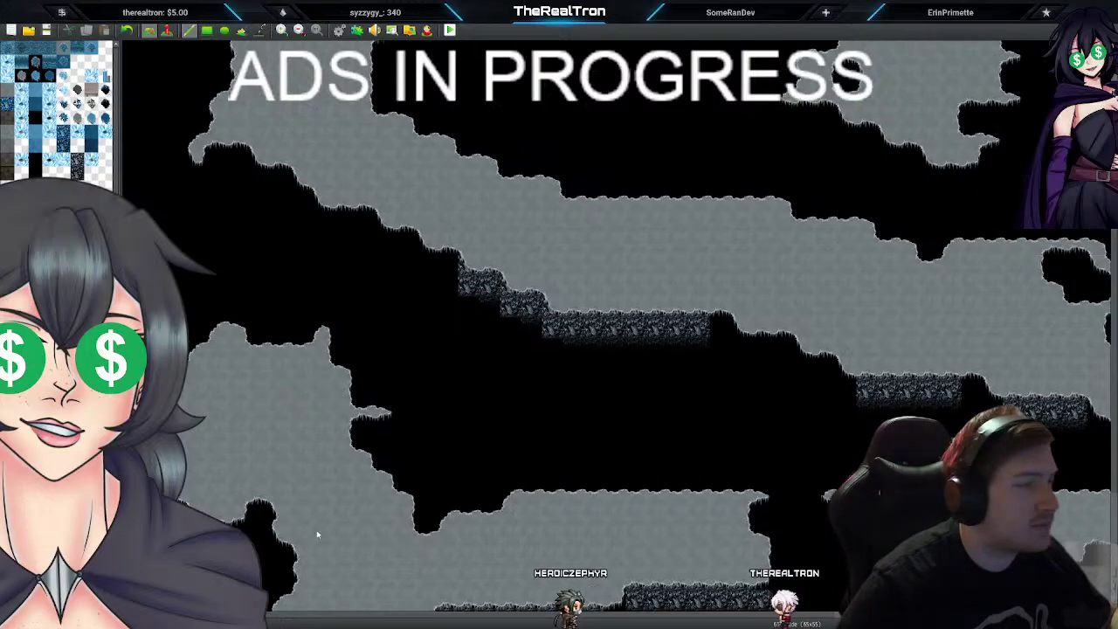
scroll(322, 533, up, 10)
scroll(318, 535, up, 10)
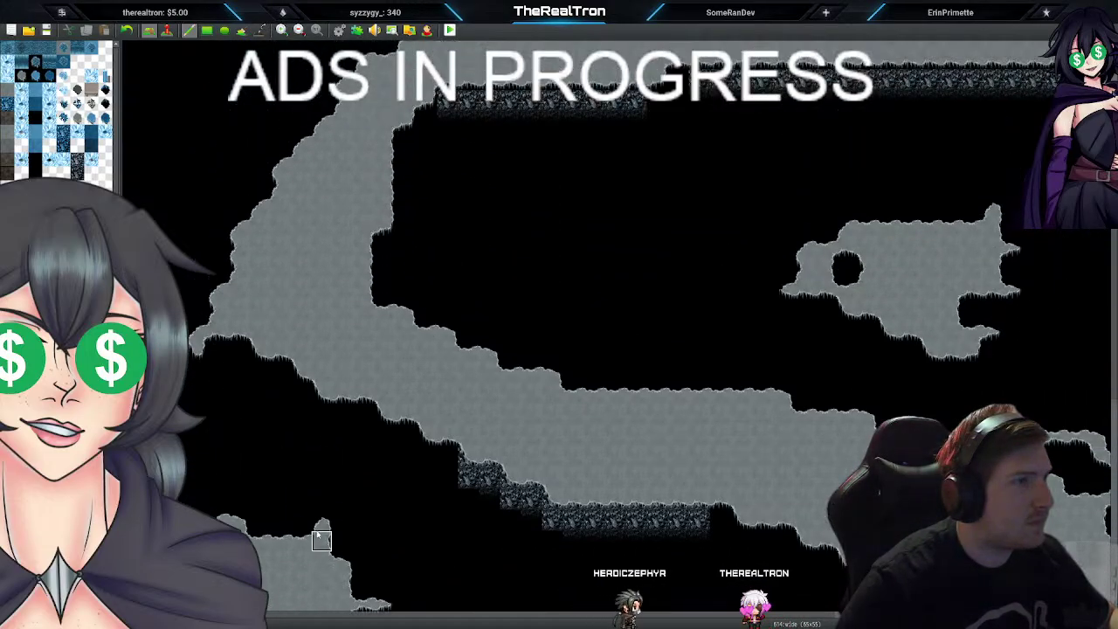
scroll(320, 529, down, 5)
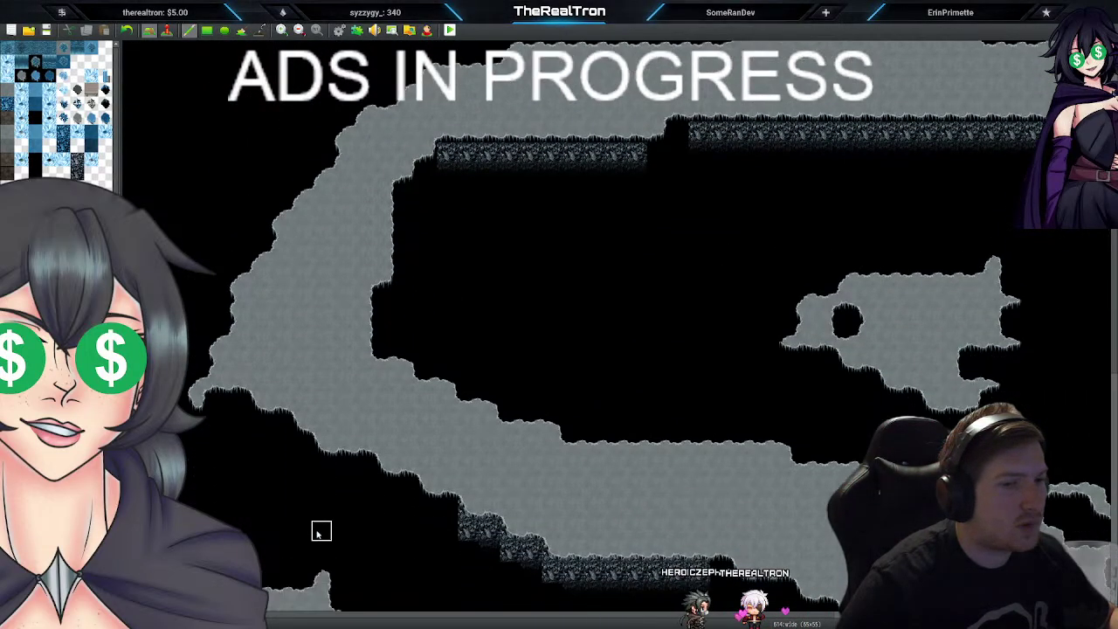
scroll(568, 559, up, 2)
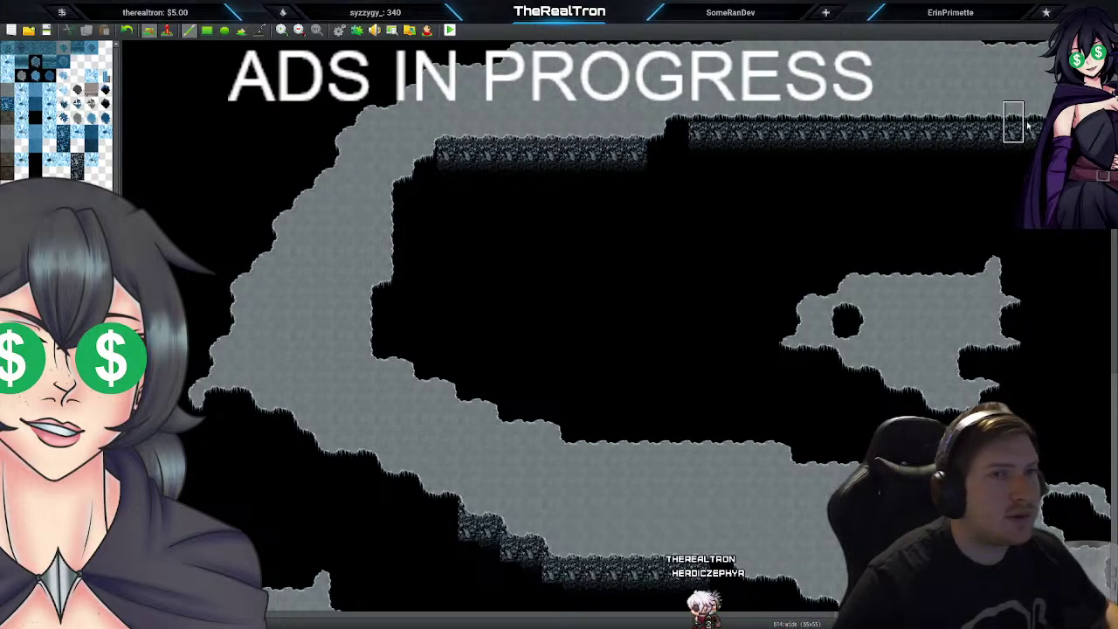
Step: Fill the gaps between the stepped wall strips under the upper passage's eastern half so they form a continuous cliff wall
drag(859, 95, 774, 95)
key(ctrl+z)
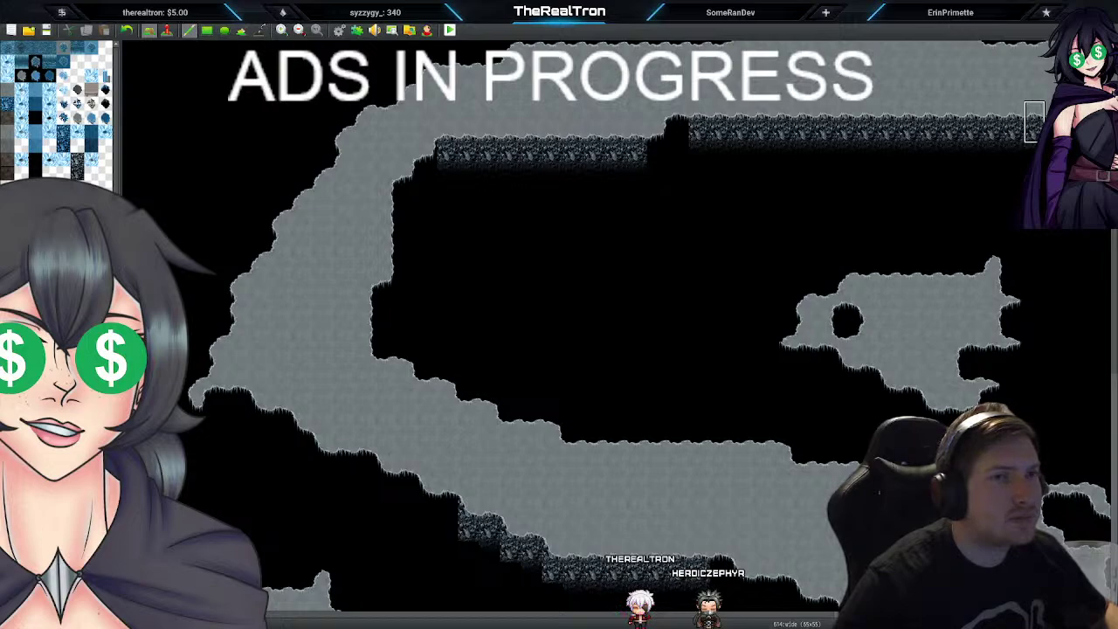
scroll(873, 293, up, 3)
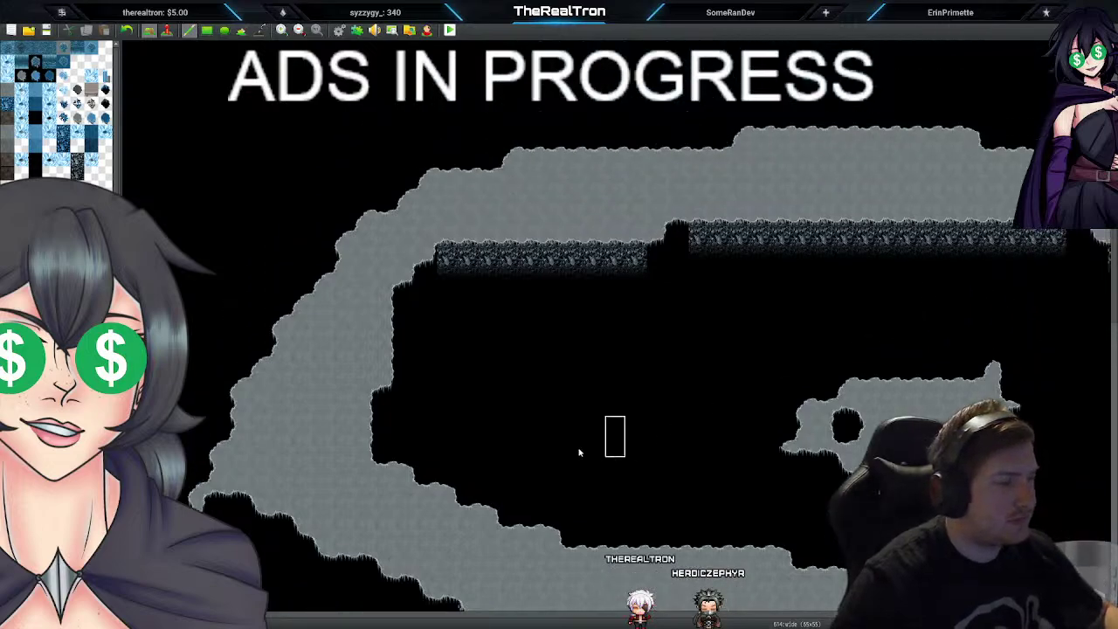
drag(380, 616, 699, 614)
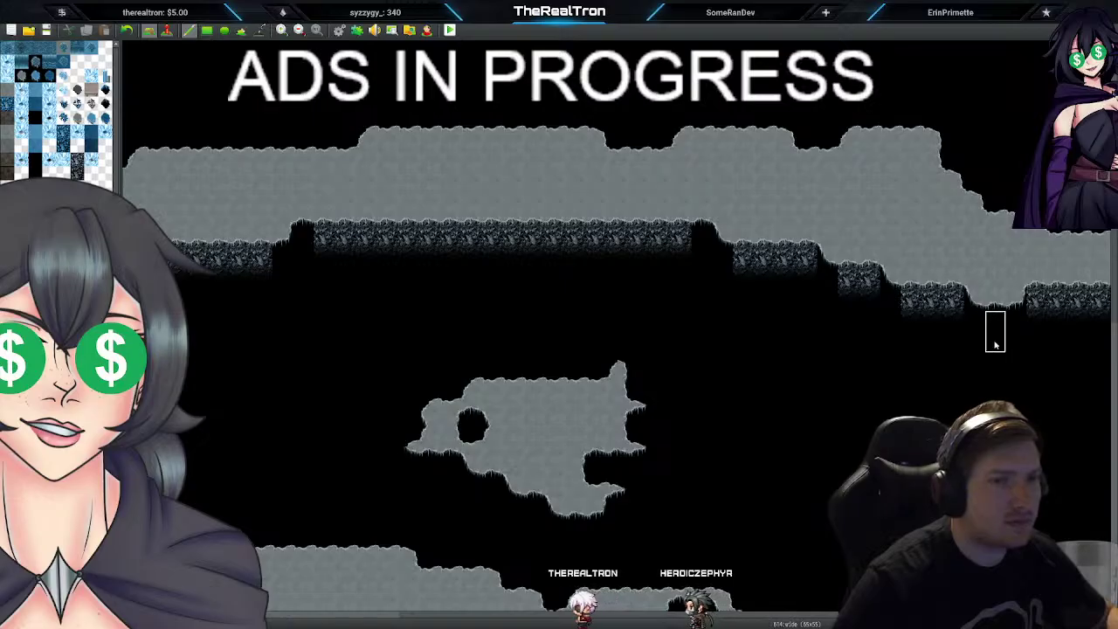
scroll(603, 393, down, 1)
scroll(609, 407, down, 4)
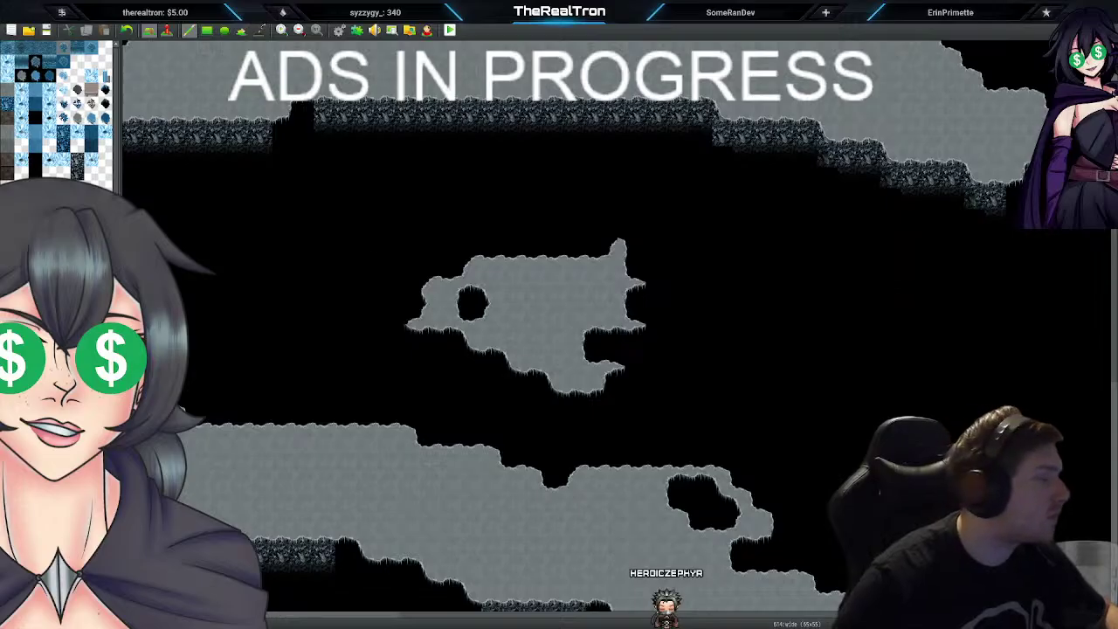
Step: Try an ice-topped rock pillar three tiles high in the void below the upper wall strip, and undo it
click(37, 250)
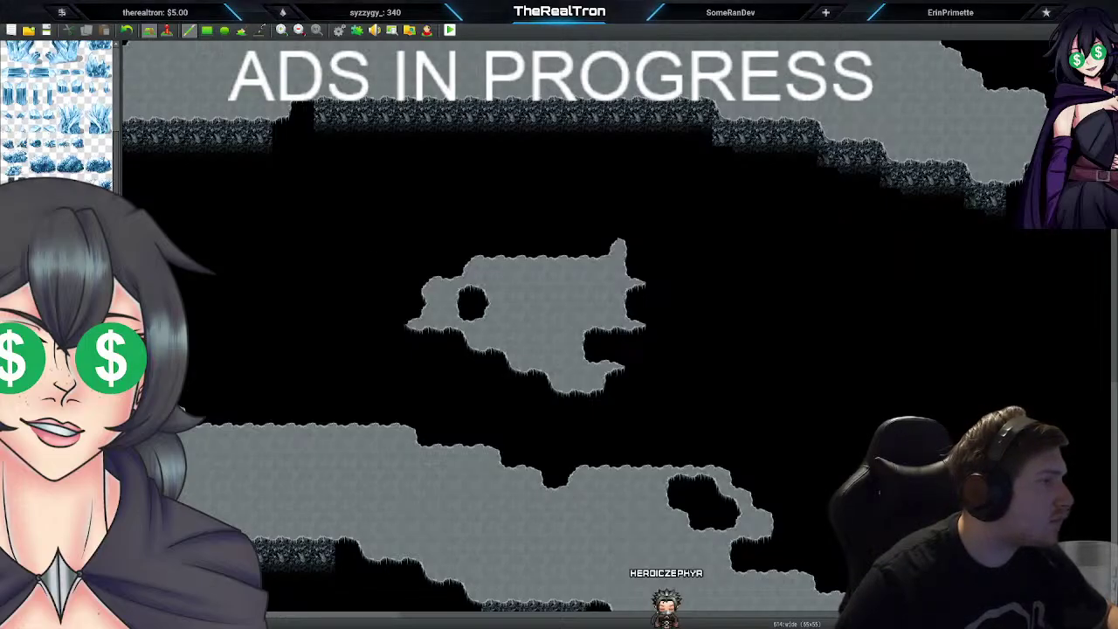
click(345, 177)
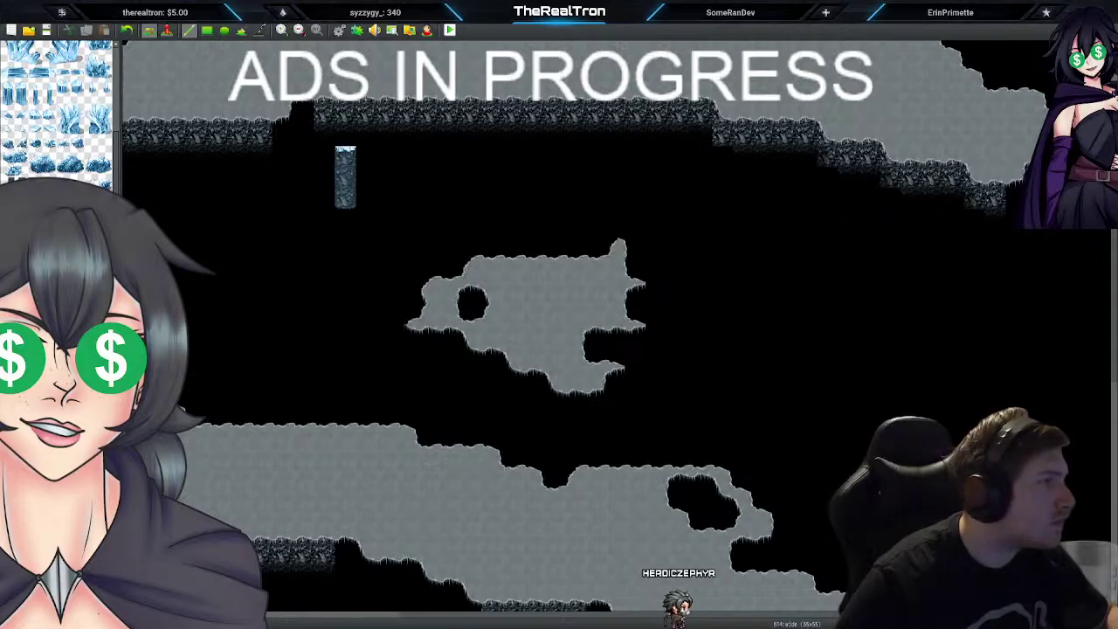
key(ctrl+z)
Step: Look through the tileset's crystal, bridge and mine object tiles, and test a single wall tile in the void below the upper wall
scroll(57, 111, down, 5)
scroll(57, 111, down, 3)
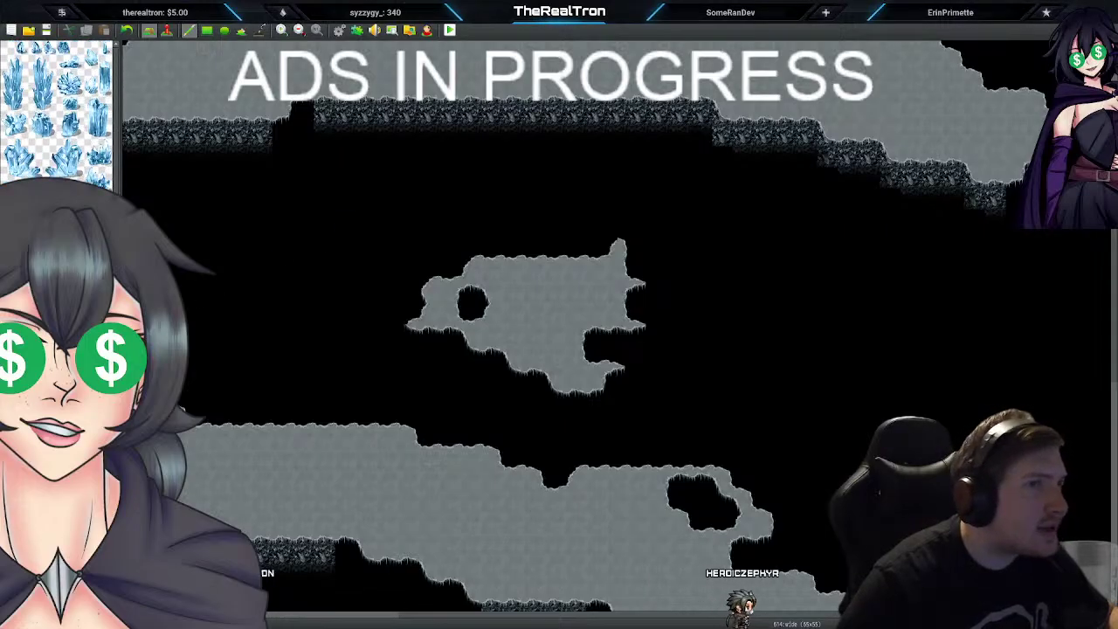
scroll(57, 111, up, 3)
scroll(57, 114, down, 3)
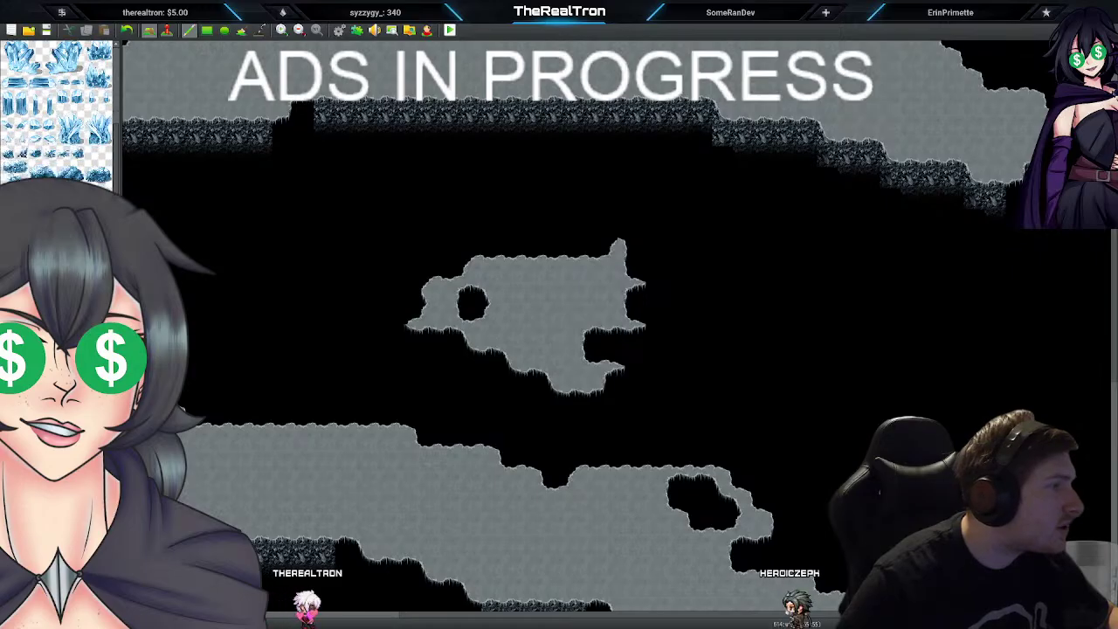
scroll(57, 112, down, 3)
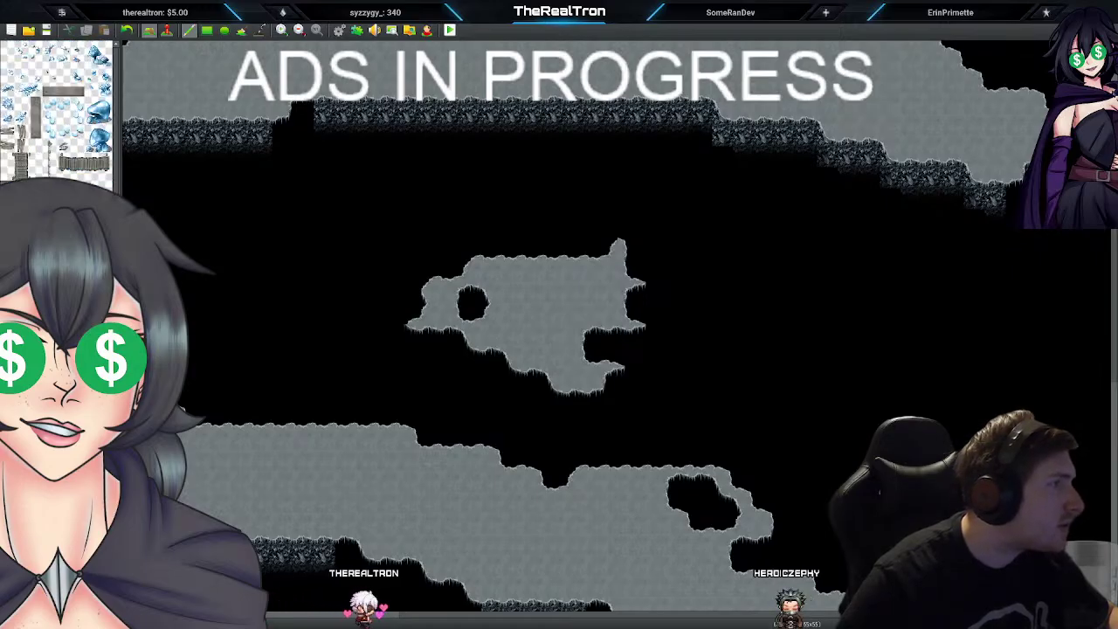
scroll(57, 111, down, 3)
scroll(57, 113, down, 3)
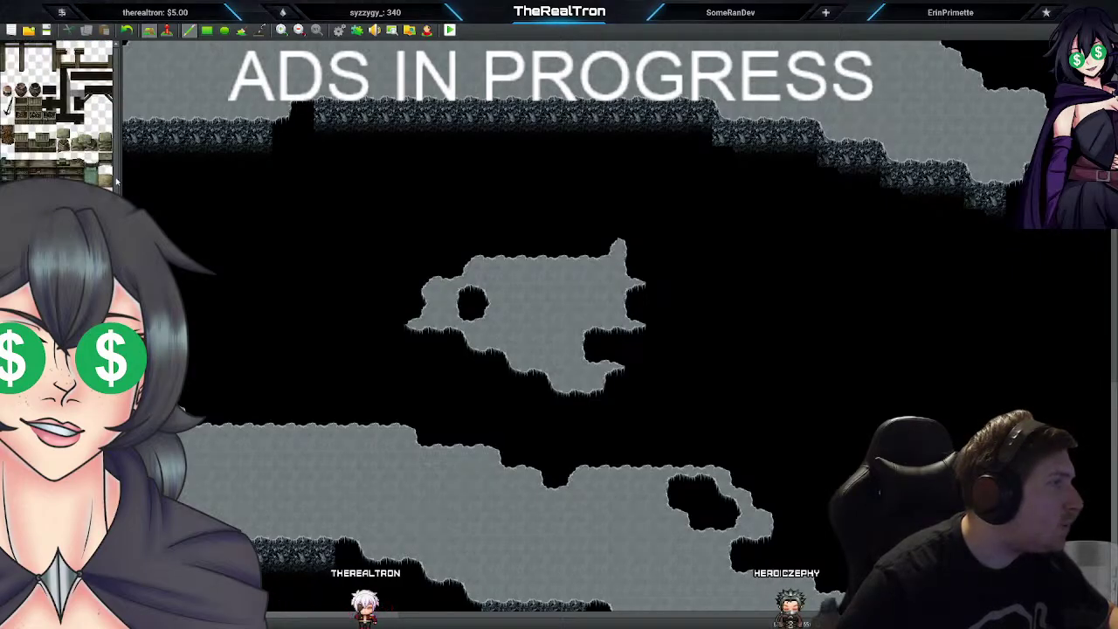
scroll(57, 113, down, 6)
scroll(57, 114, down, 3)
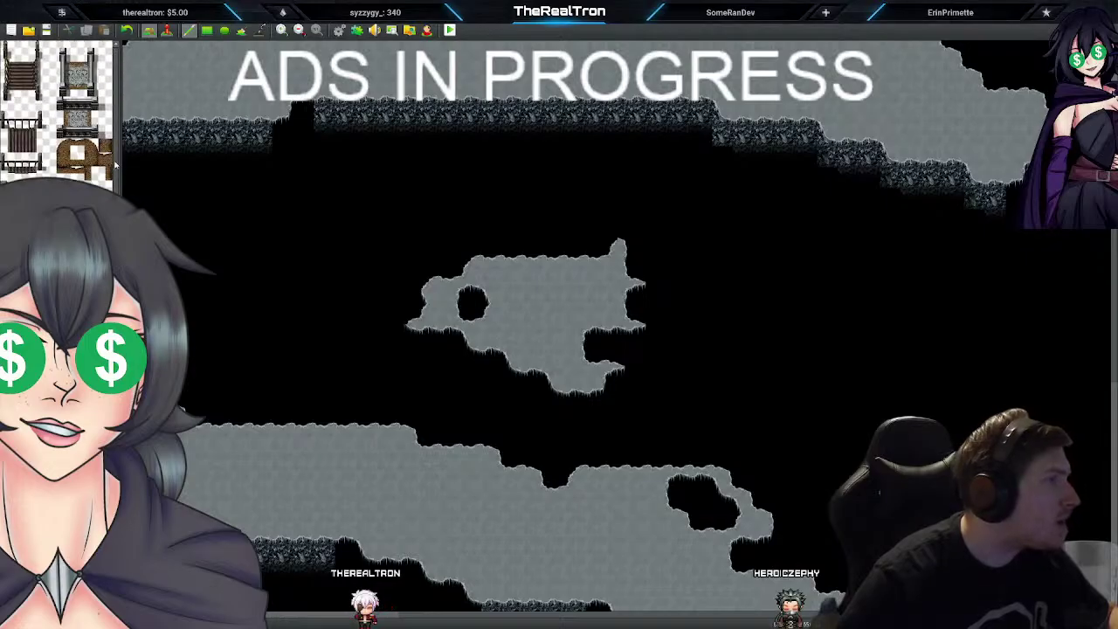
scroll(115, 165, down, 6)
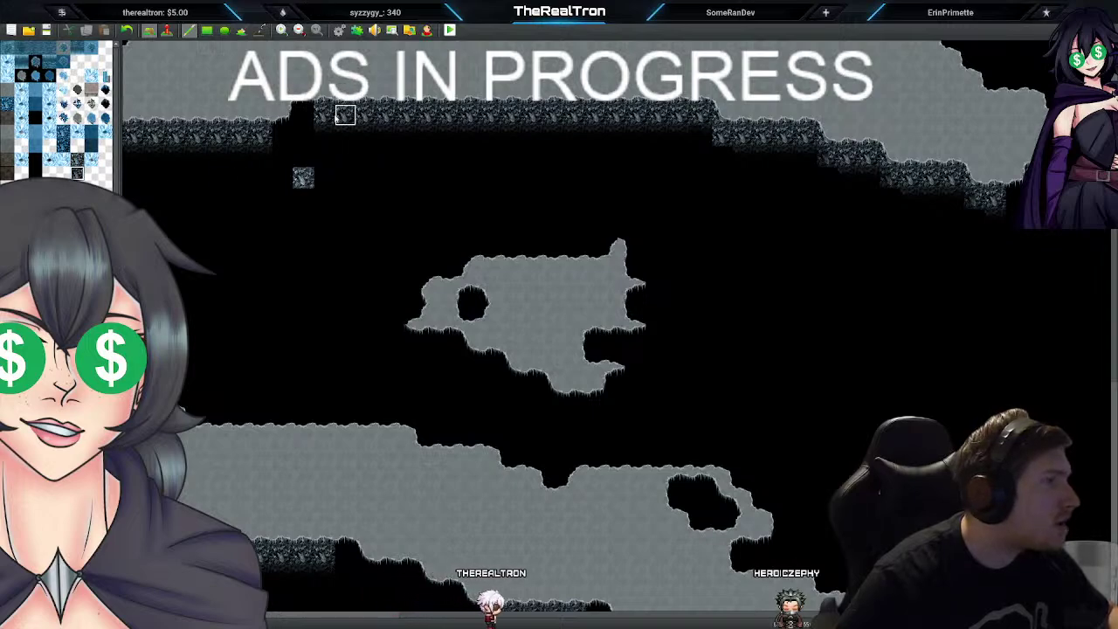
right_click(303, 179)
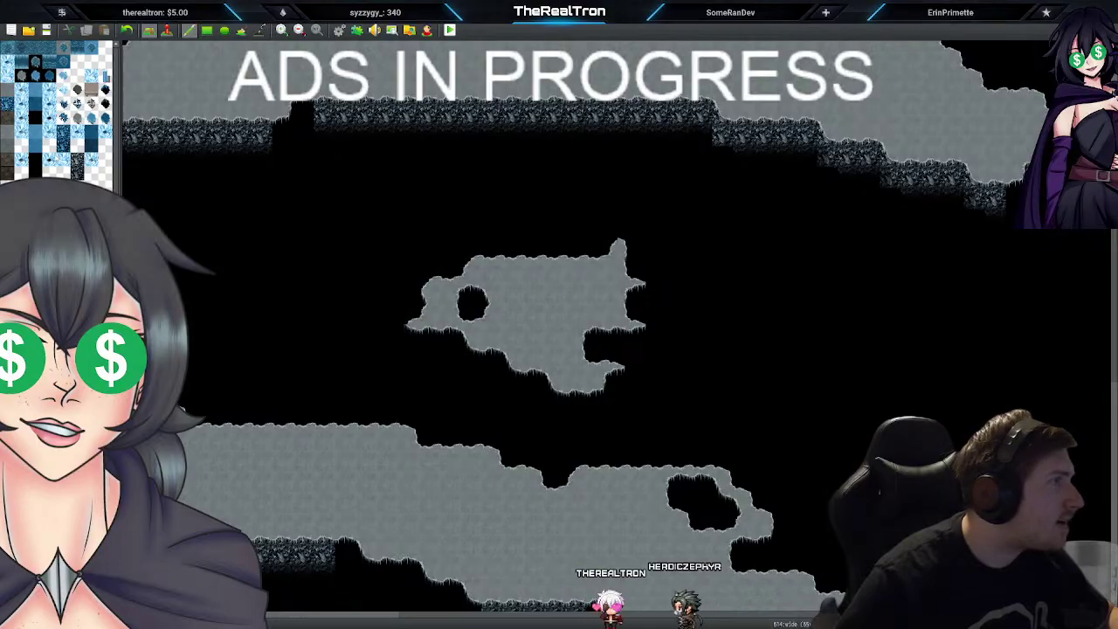
Step: Try jagged rock pieces, a snow-topped ledge and an ice formation in the void around the small enclosed cave
scroll(57, 113, down, 2)
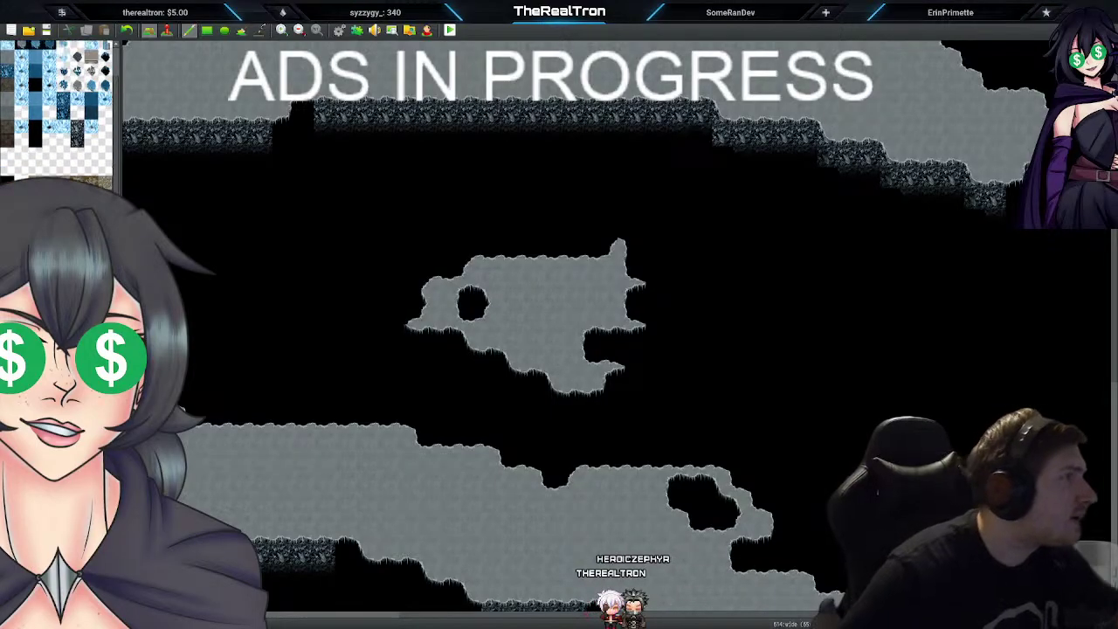
scroll(56, 109, up, 2)
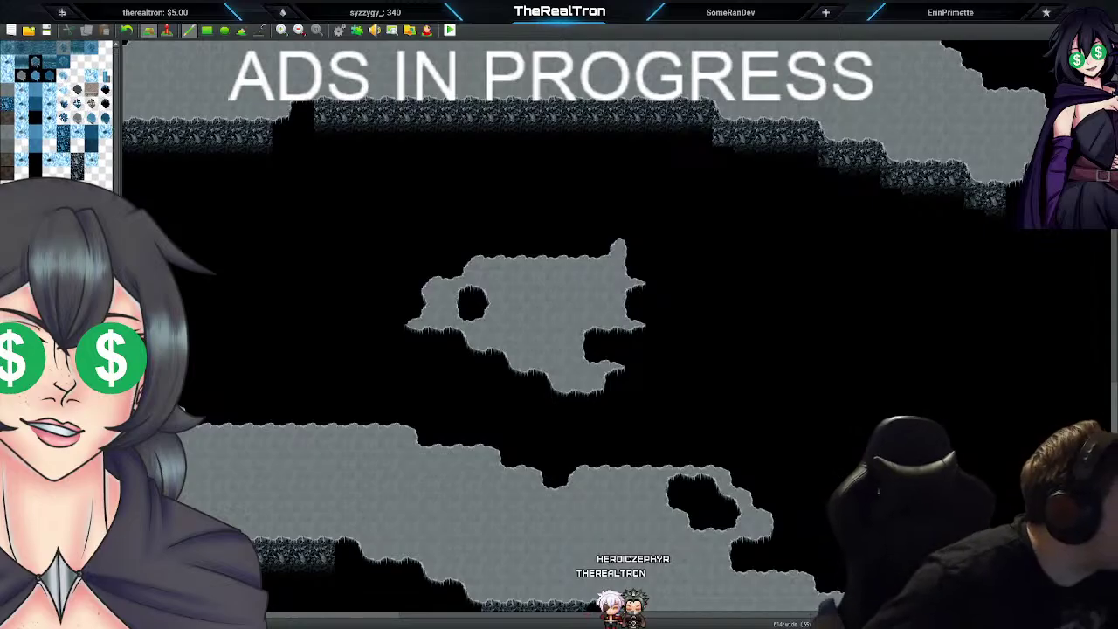
scroll(57, 112, down, 2)
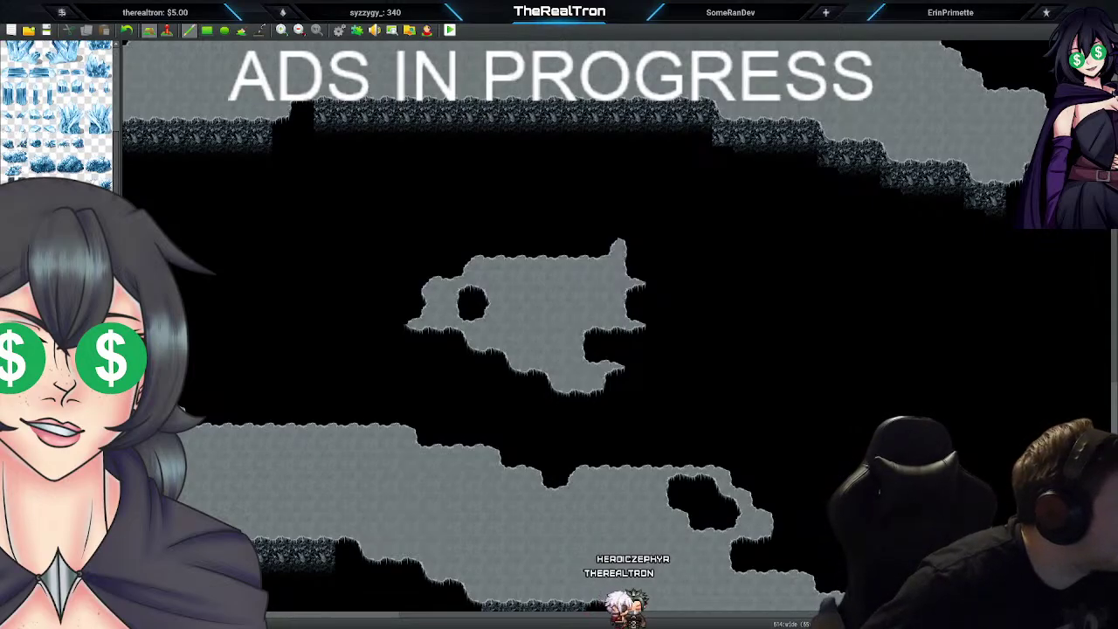
scroll(57, 111, down, 3)
scroll(57, 112, down, 3)
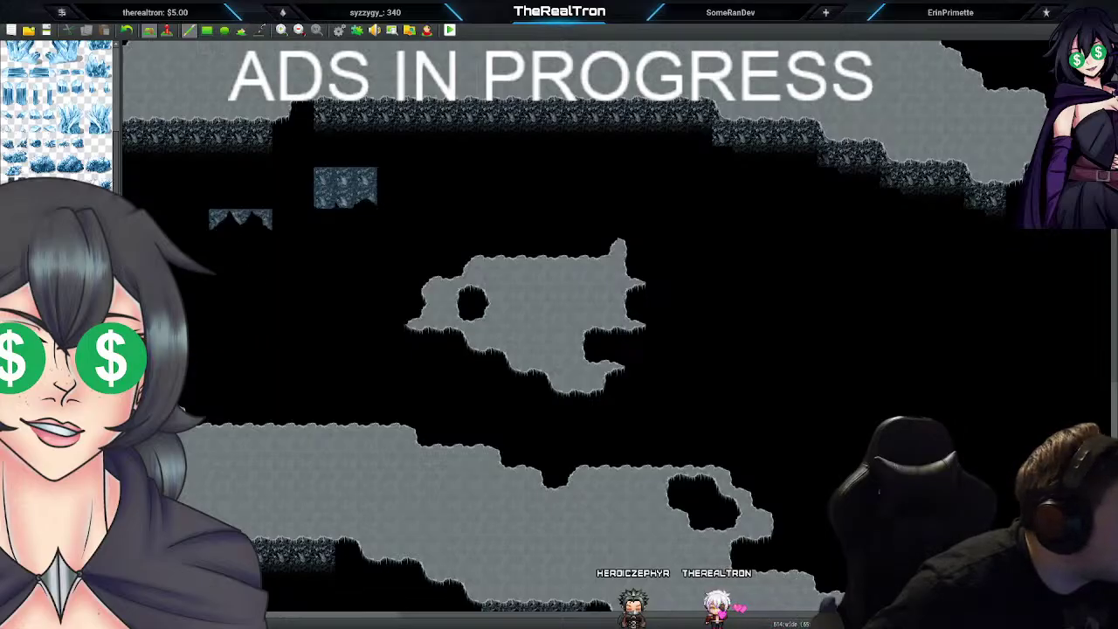
click(243, 288)
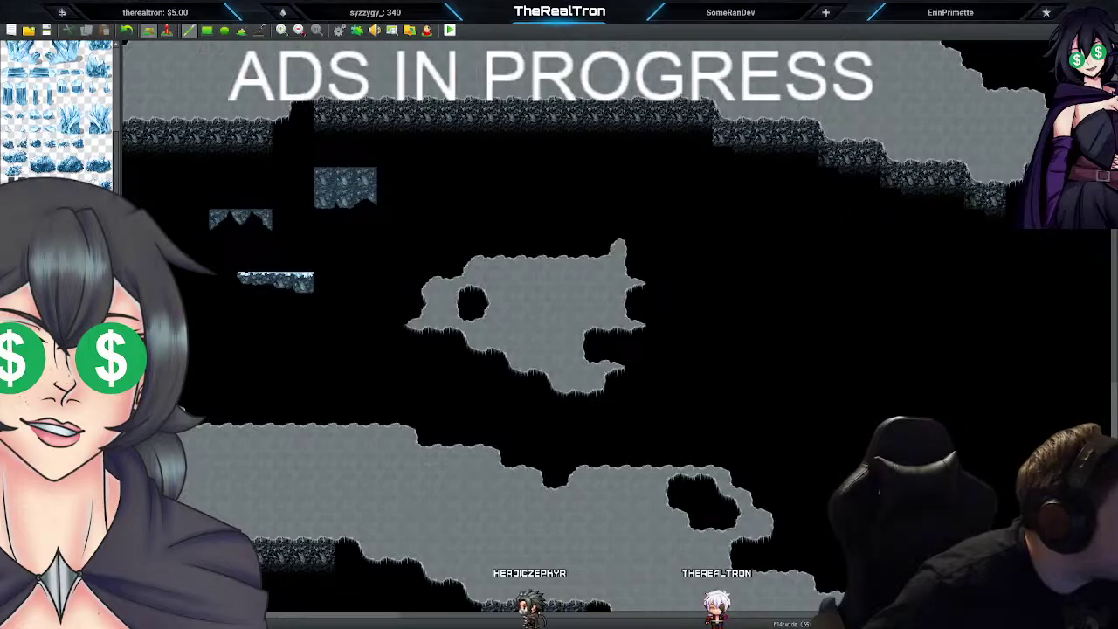
scroll(57, 114, down, 5)
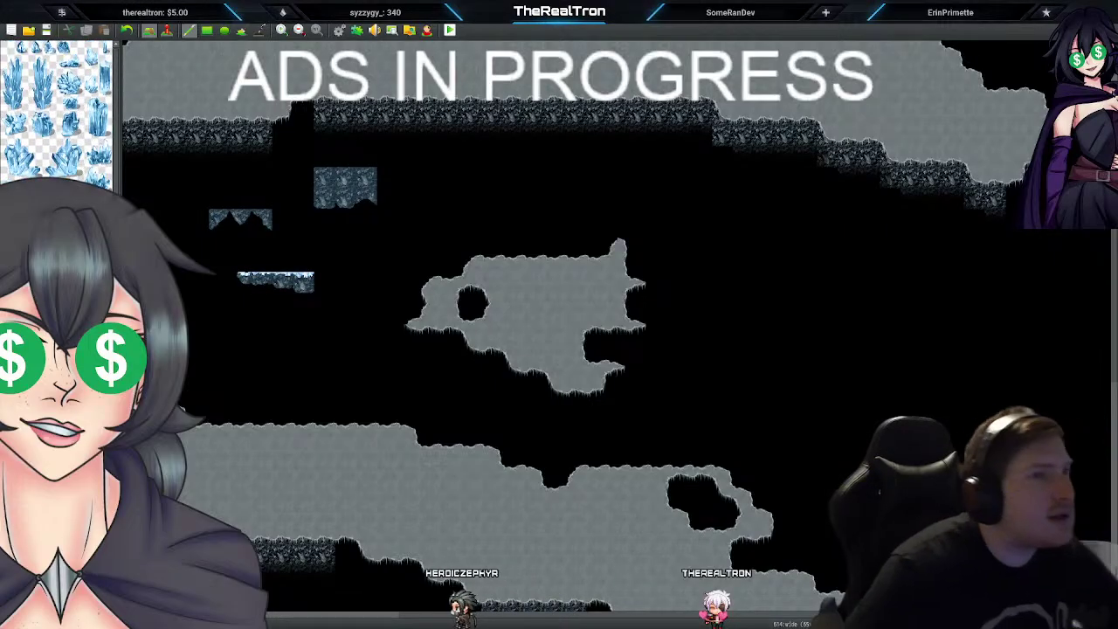
click(822, 286)
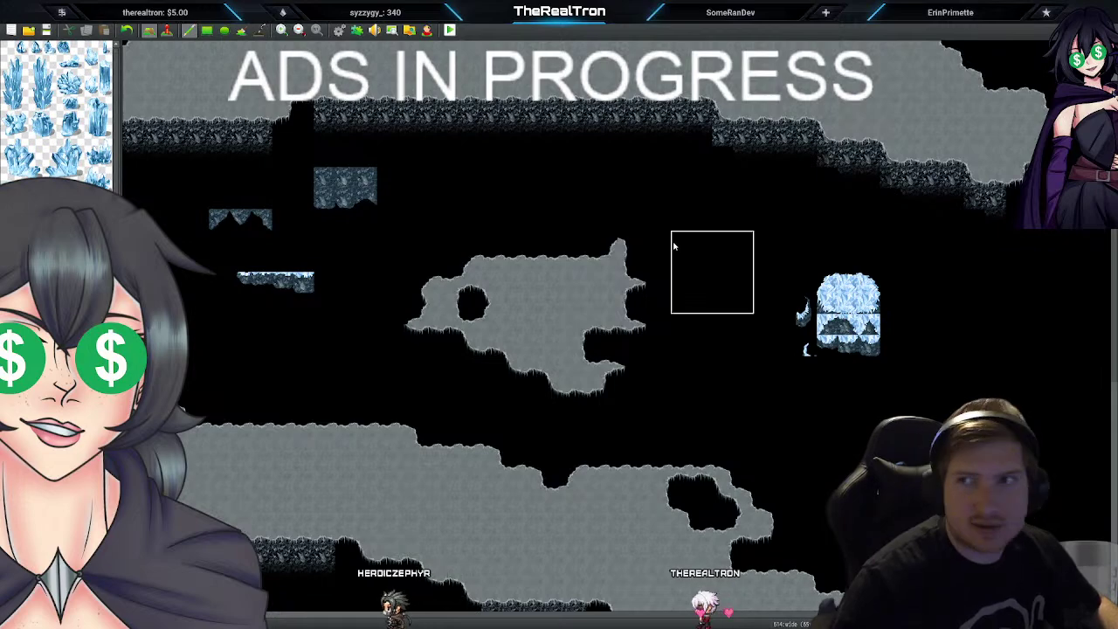
Step: Undo the trial rock, ledge and ice pieces placed around the small enclosed cave
key(ctrl+z)
key(ctrl+z)
key(ctrl+z)
key(ctrl+z)
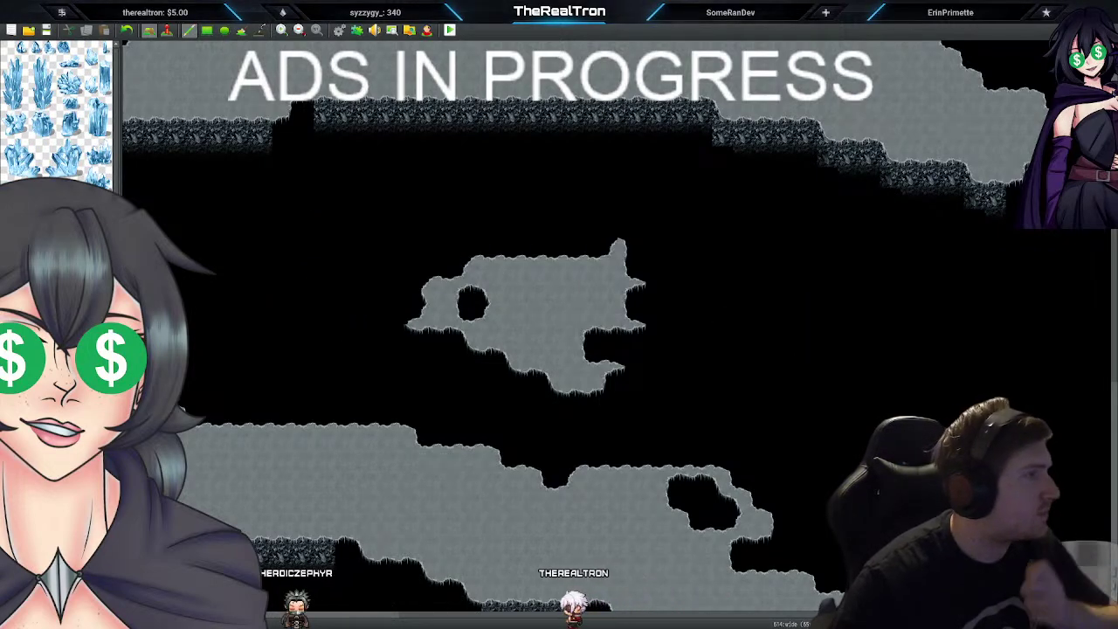
Step: Check the tileset's bridge and mine object tiles again, and open the CrystalMine and Cave2ndPart maps for reference
scroll(56, 114, up, 5)
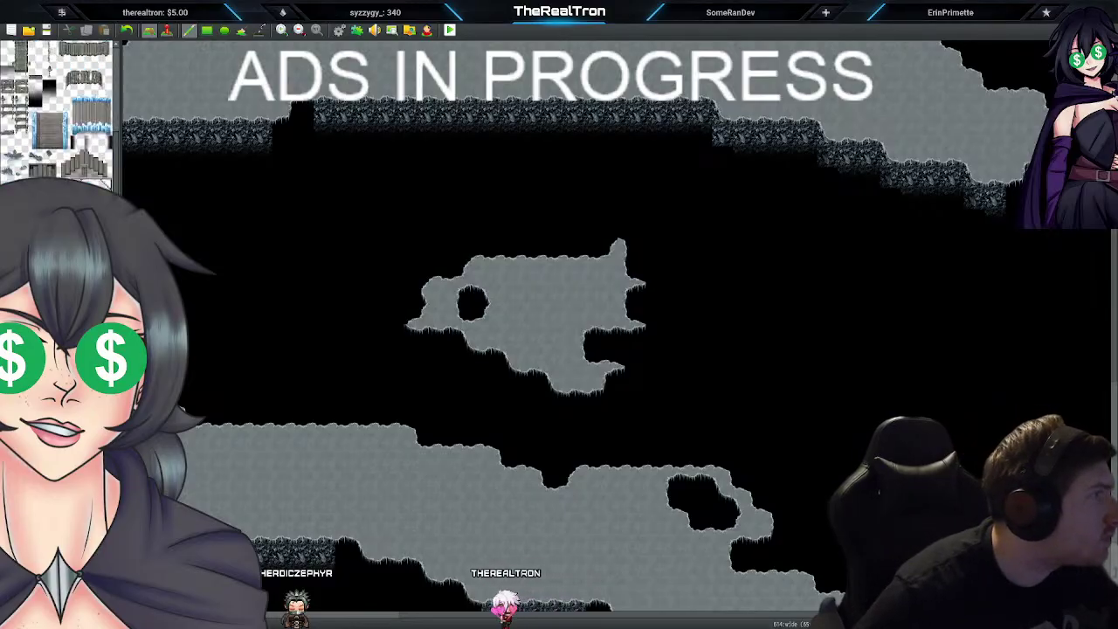
scroll(114, 157, up, 10)
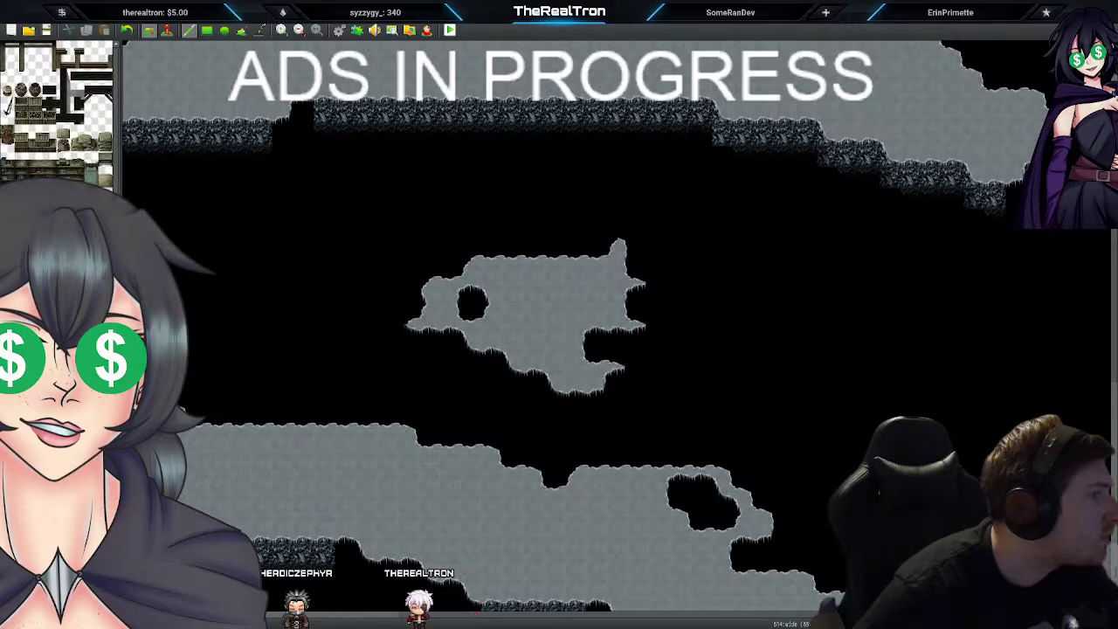
scroll(57, 113, down, 5)
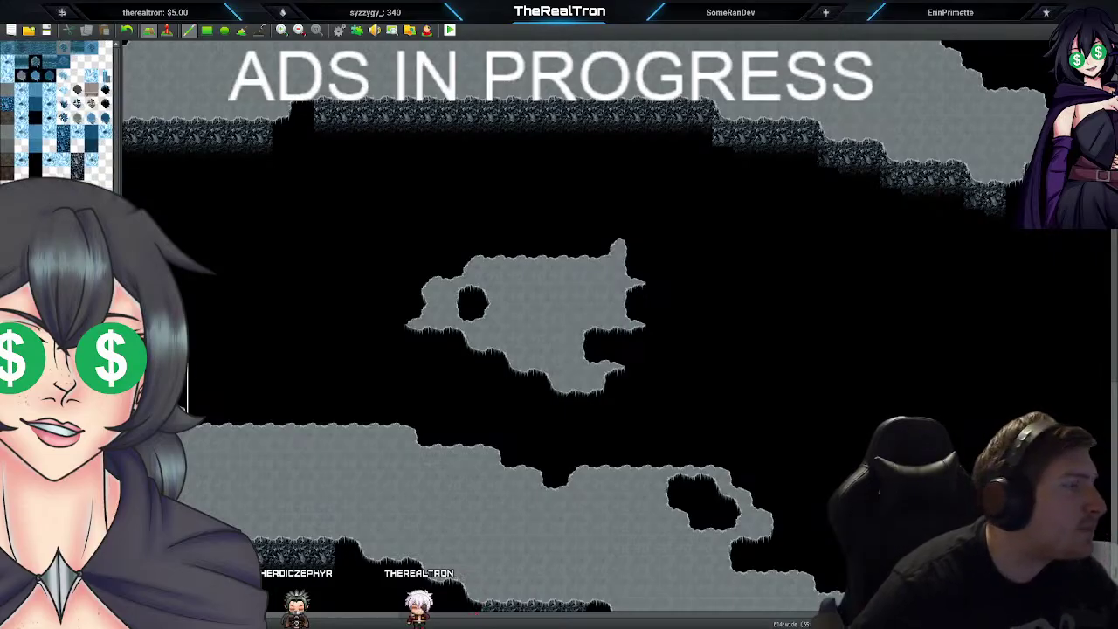
click(59, 515)
scroll(524, 332, down, 1)
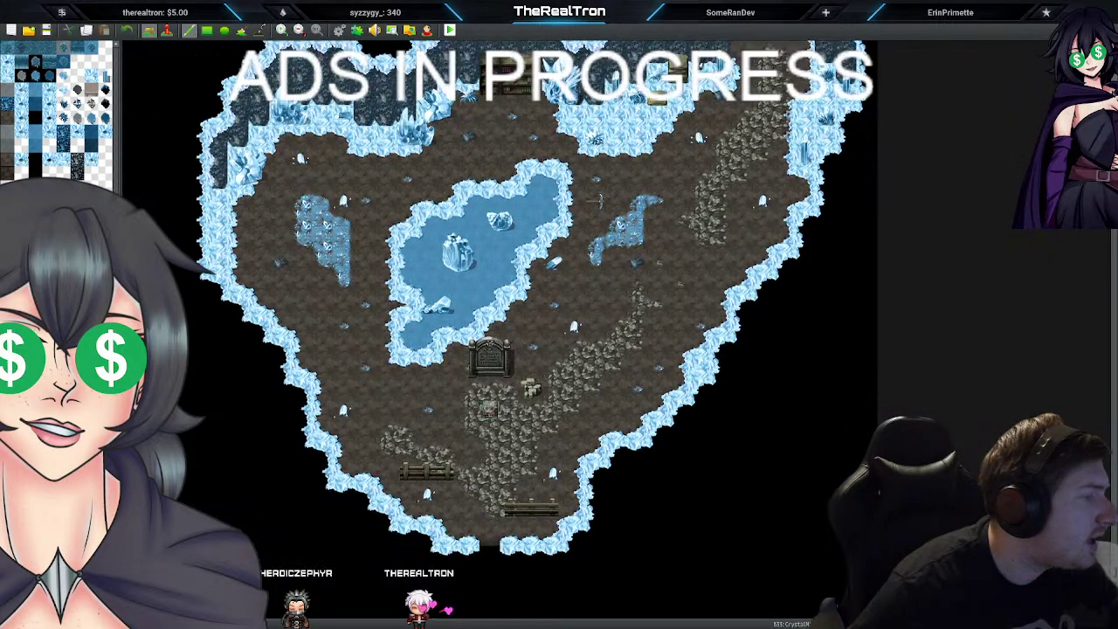
click(59, 515)
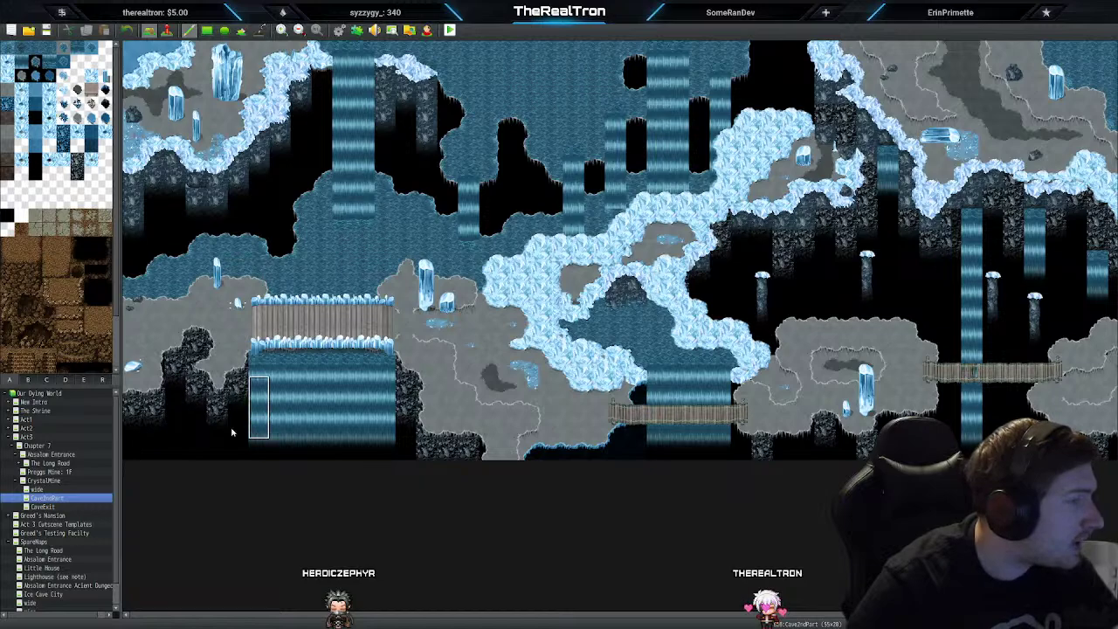
Step: Return to the wide map and close the gap in the upper cliff wall with dark rock wall pieces
click(60, 507)
click(52, 490)
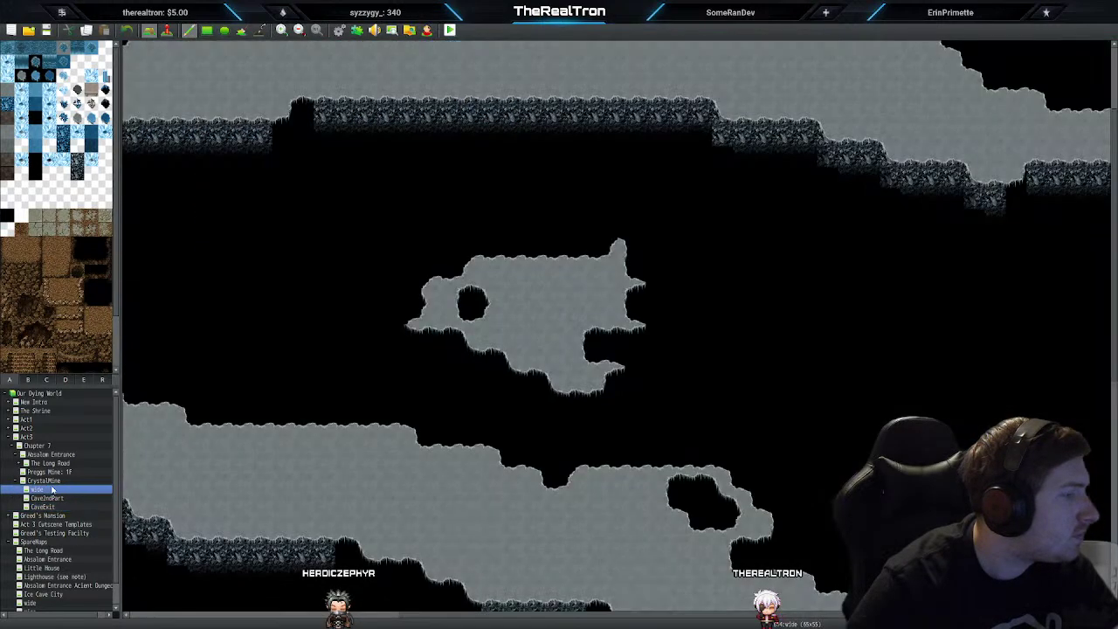
click(285, 162)
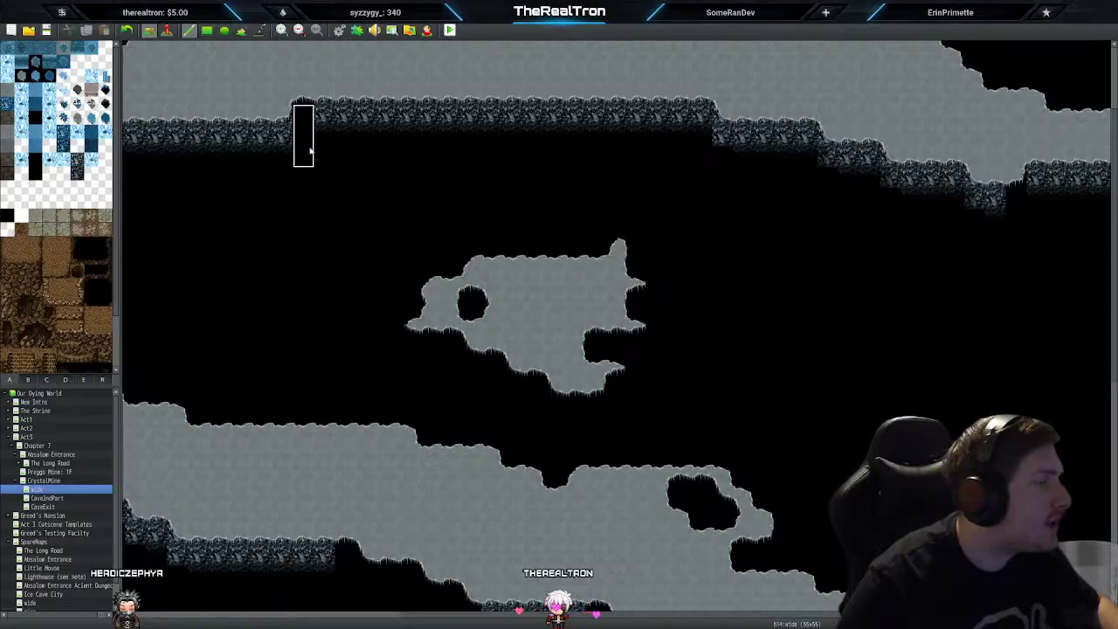
drag(310, 150, 325, 139)
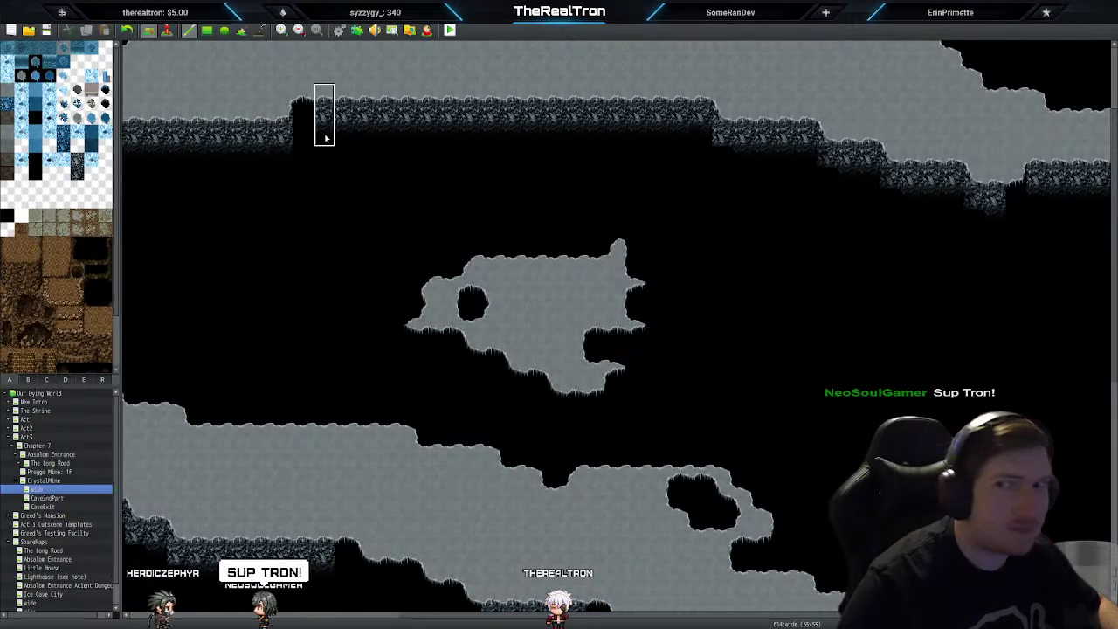
key(ctrl+z)
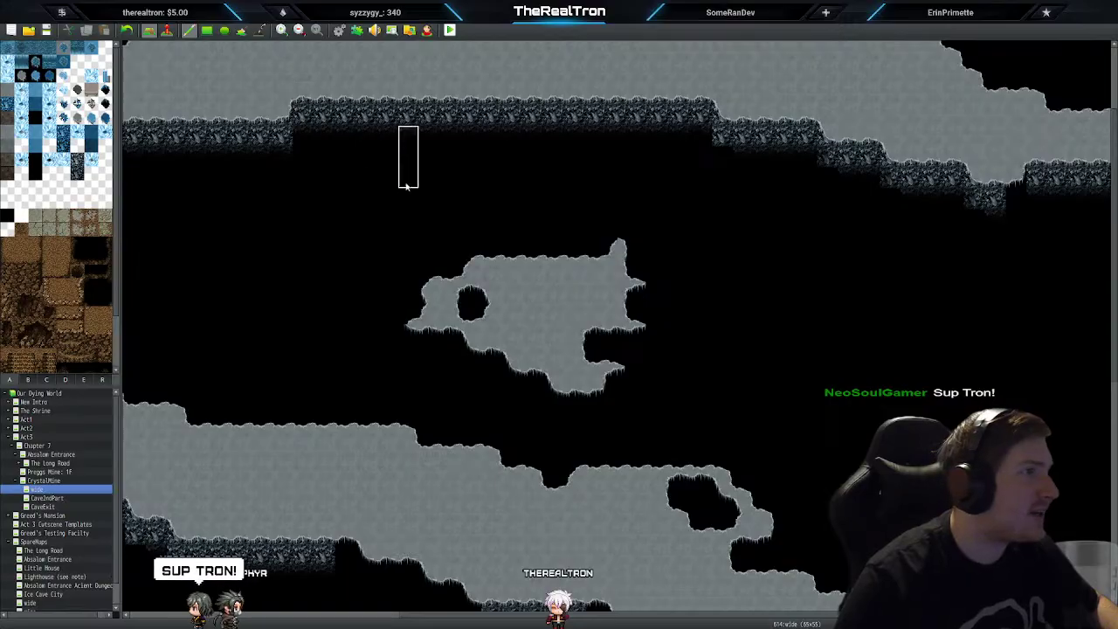
Step: Examine the wide map's overall layout, and inspect the void under the upper cliff wall up close
scroll(385, 214, up, 2)
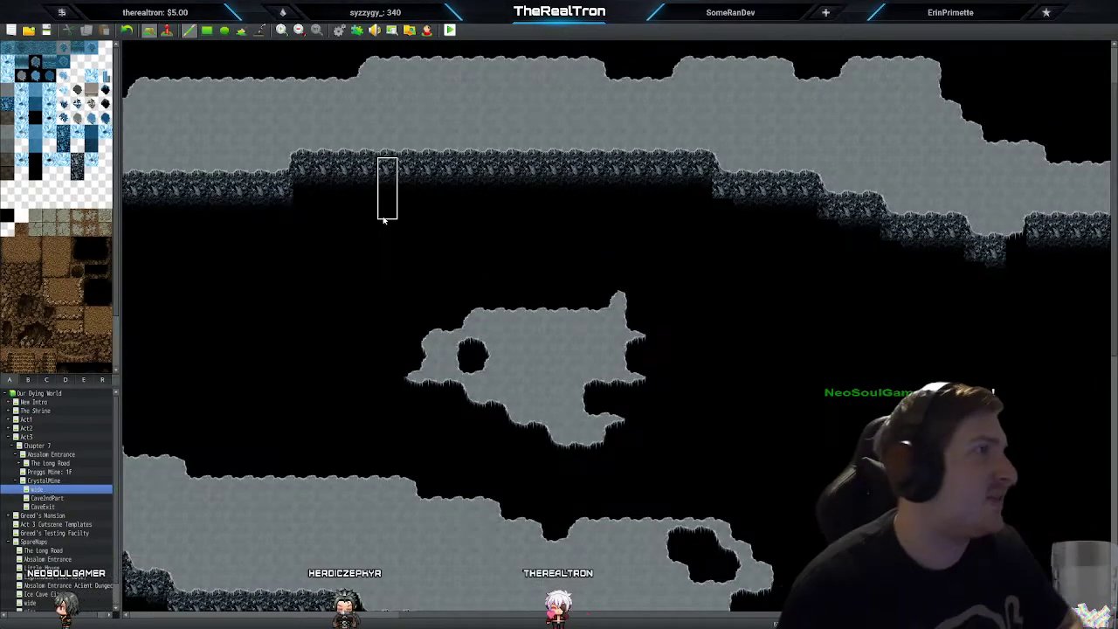
click(299, 29)
scroll(495, 306, down, 2)
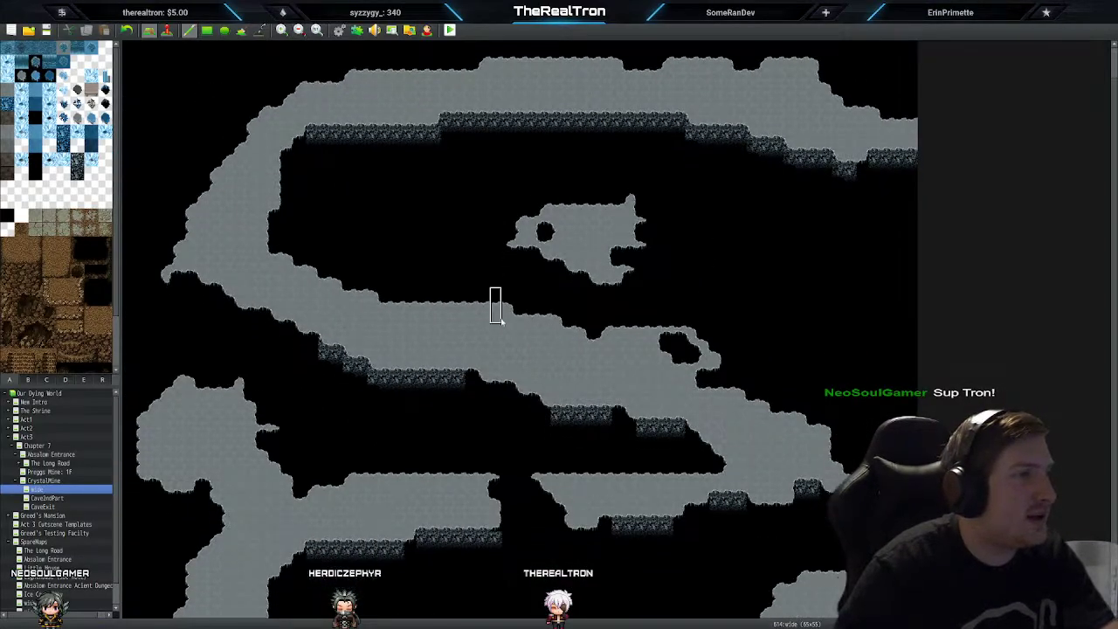
scroll(501, 320, down, 2)
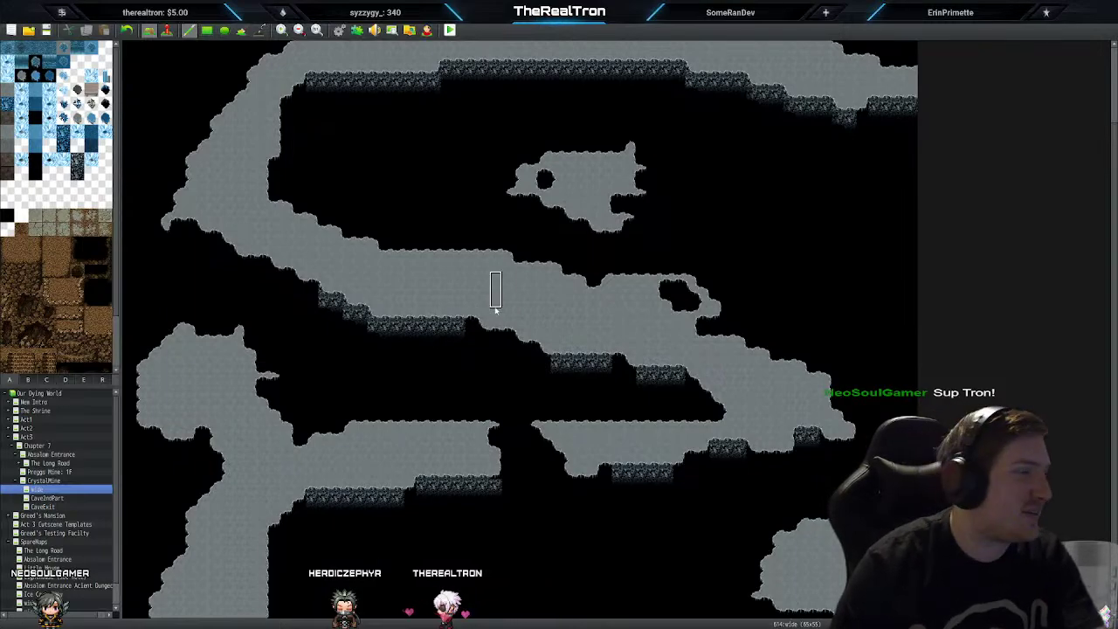
scroll(334, 329, up, 3)
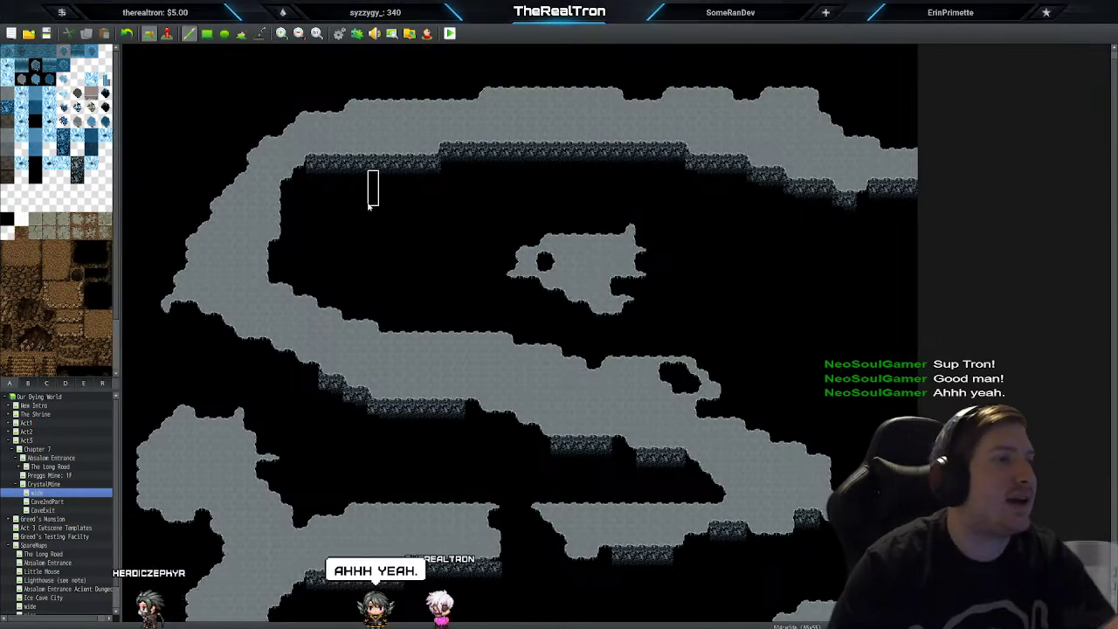
scroll(387, 185, up, 1)
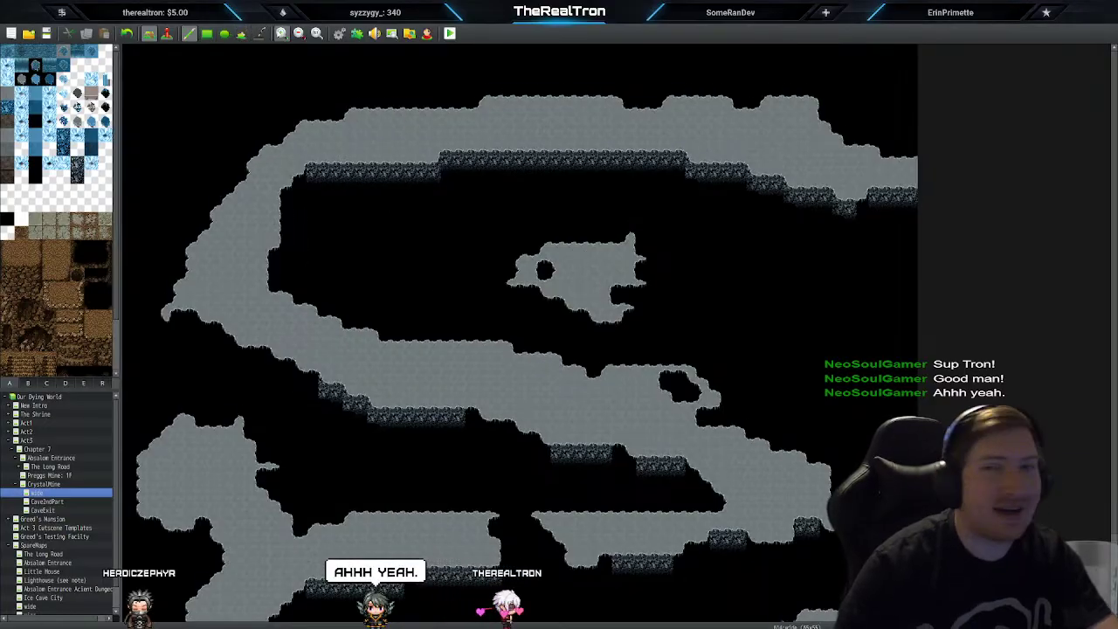
click(282, 34)
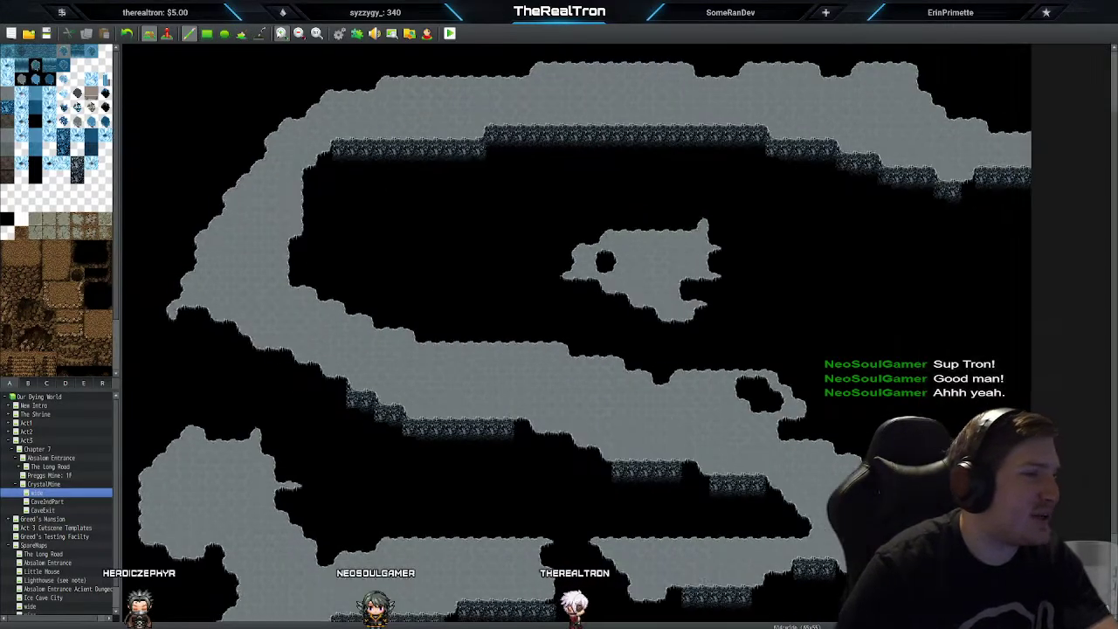
click(282, 34)
click(281, 34)
click(281, 34)
click(281, 34)
click(282, 34)
scroll(292, 180, up, 10)
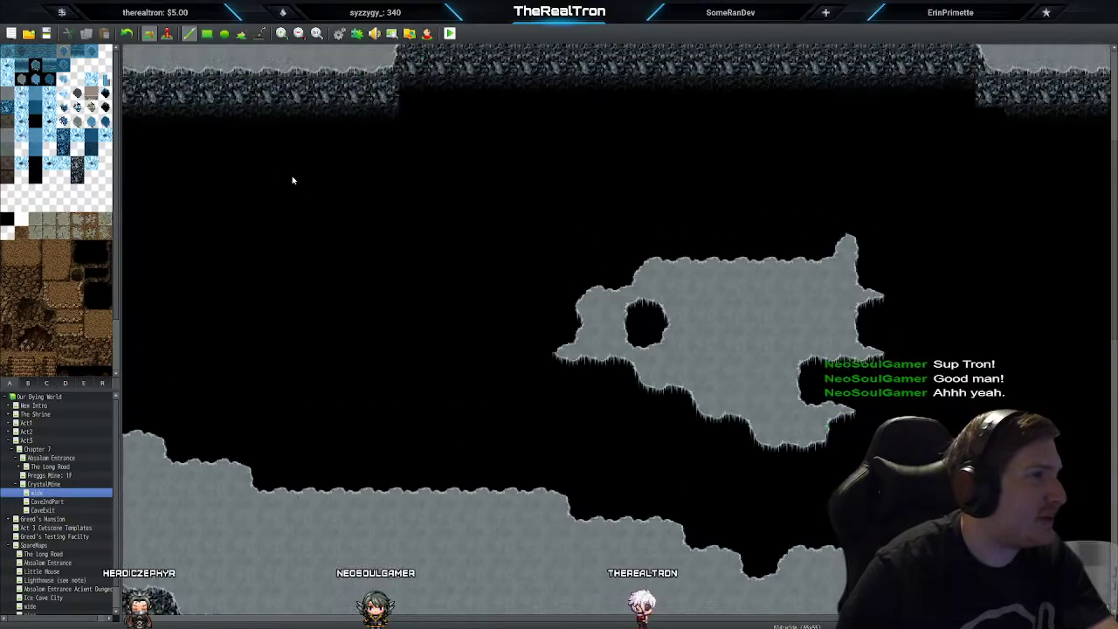
scroll(292, 180, up, 10)
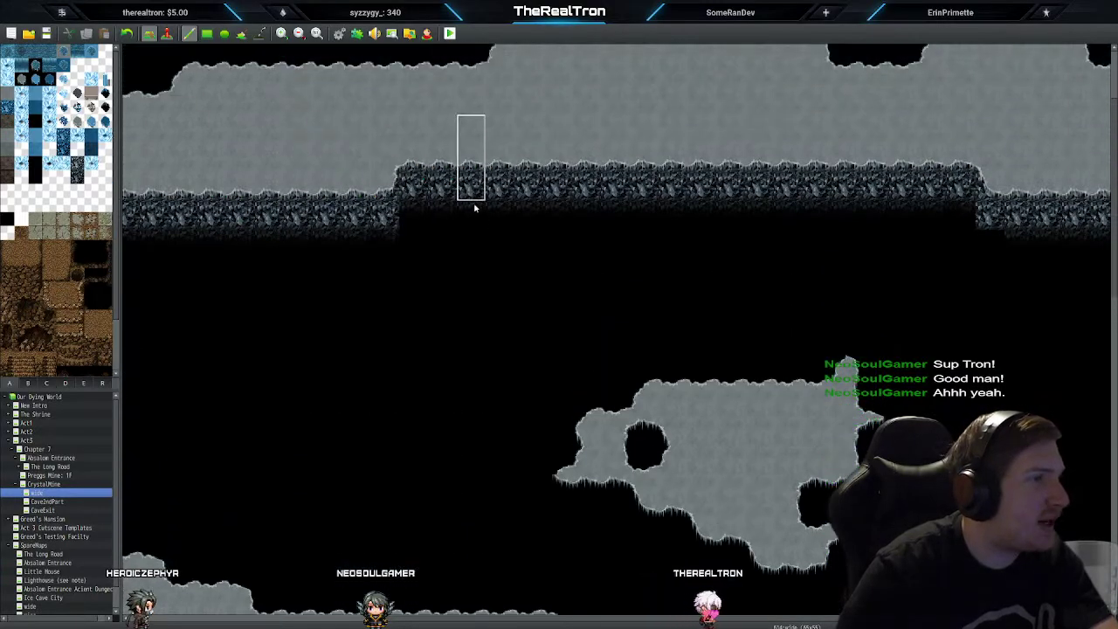
scroll(475, 207, up, 2)
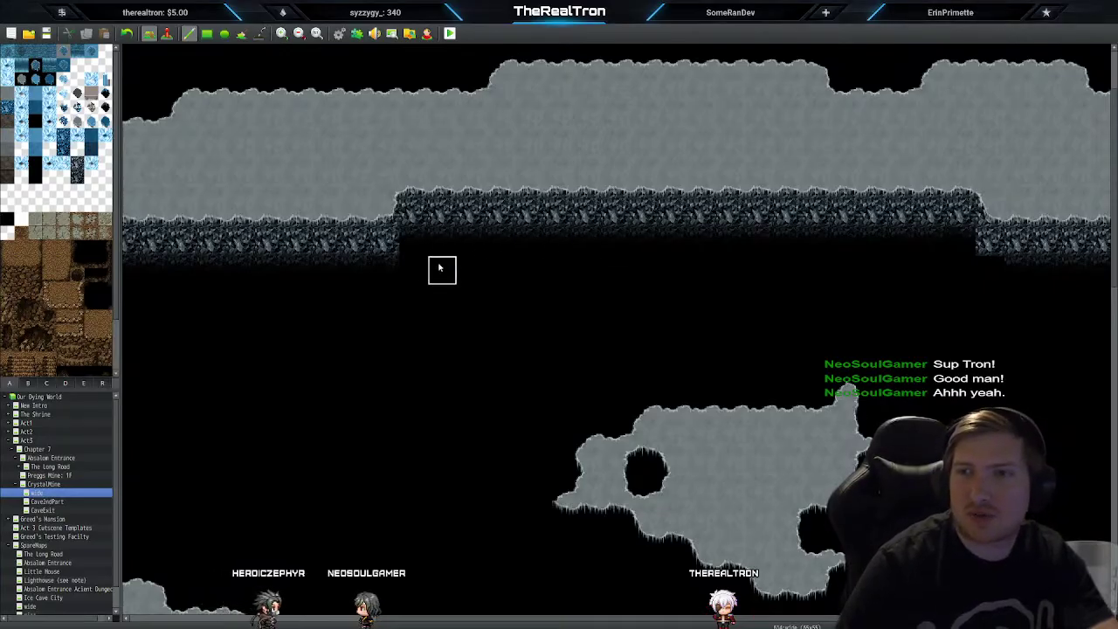
Step: Open the CaveExit and Cave2ndPart maps for reference, and view Cave2ndPart zoomed out in event mode
click(43, 510)
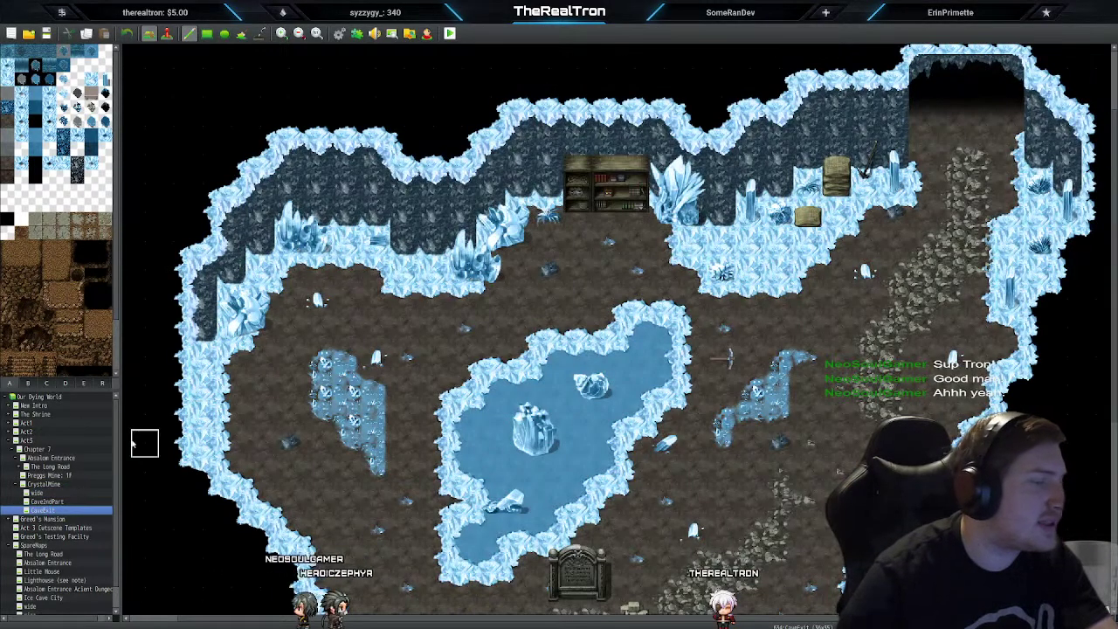
key(Up)
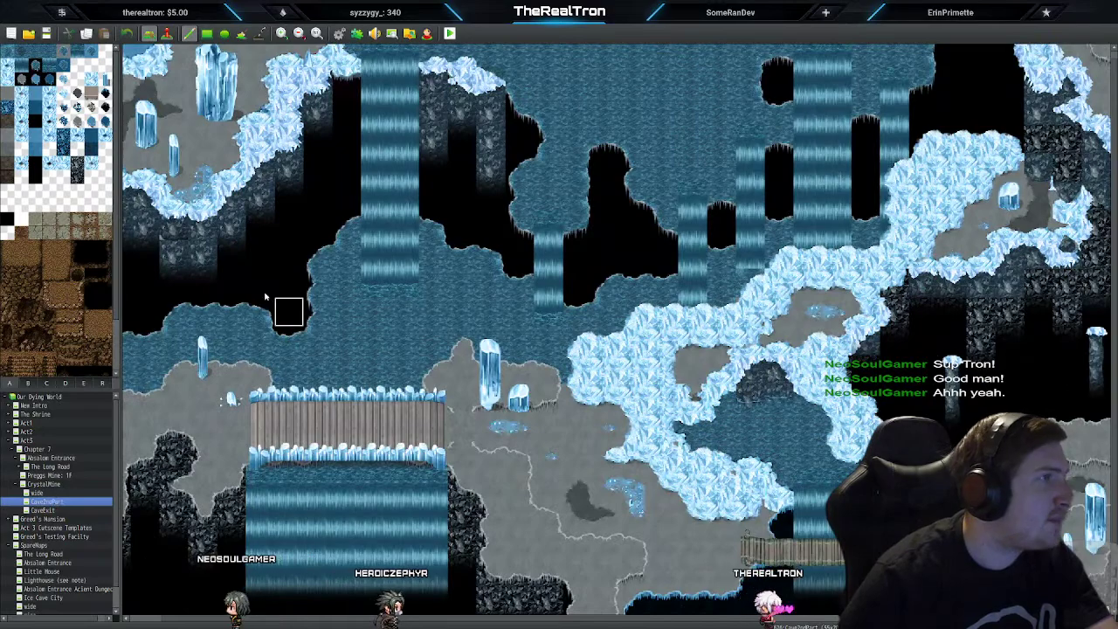
click(166, 33)
click(298, 33)
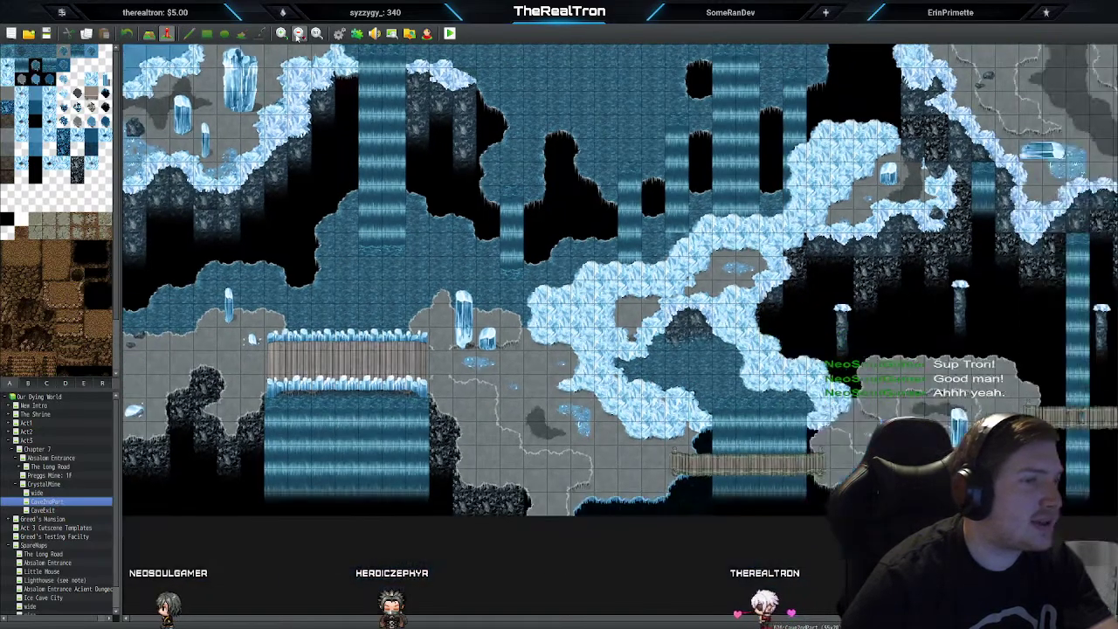
click(298, 33)
click(298, 34)
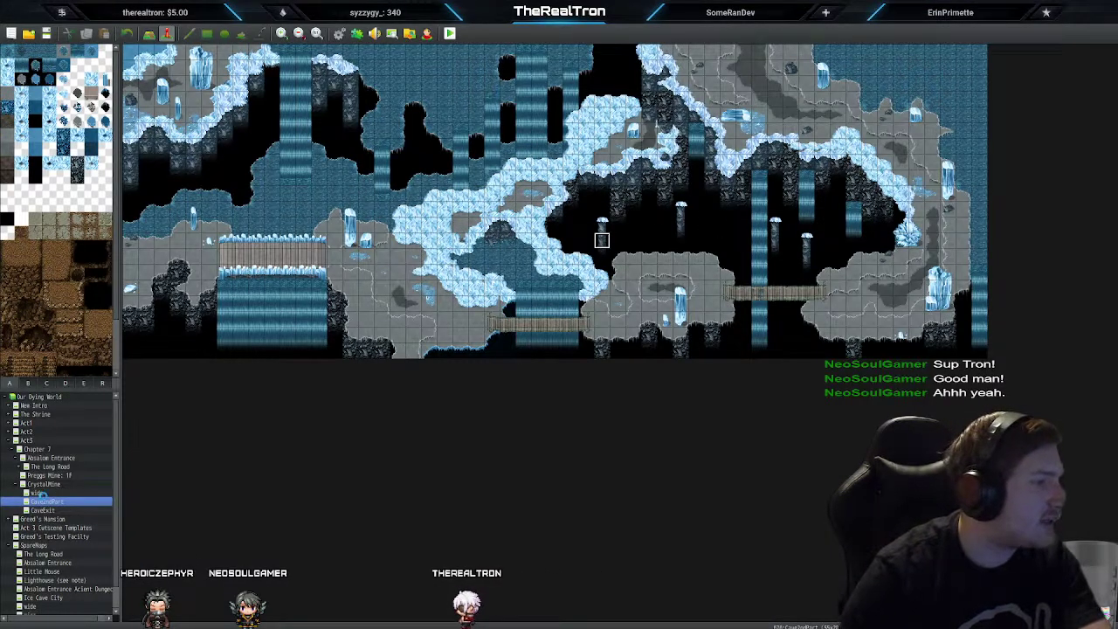
Step: Compare the wide map's bare void and walls with the Cave2ndPart and CaveExit maps
click(40, 494)
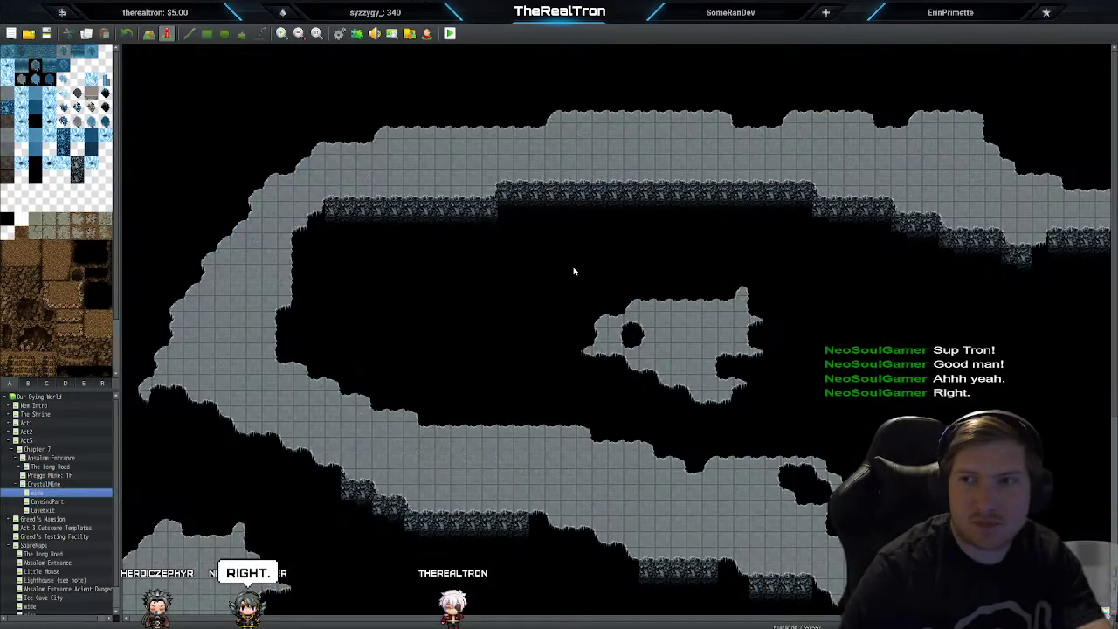
click(40, 502)
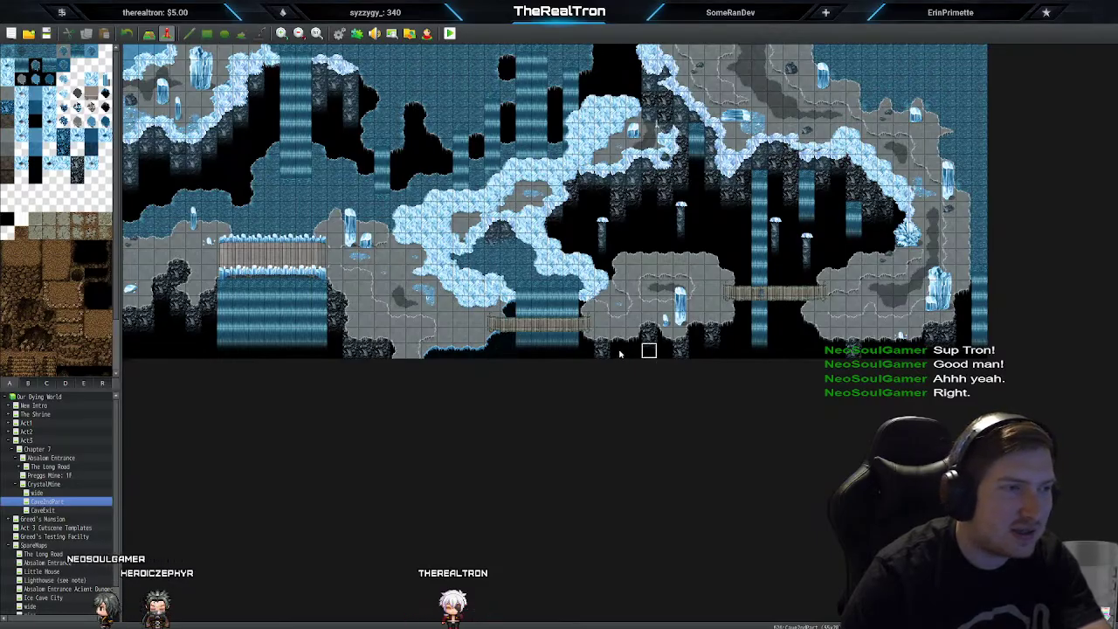
click(42, 510)
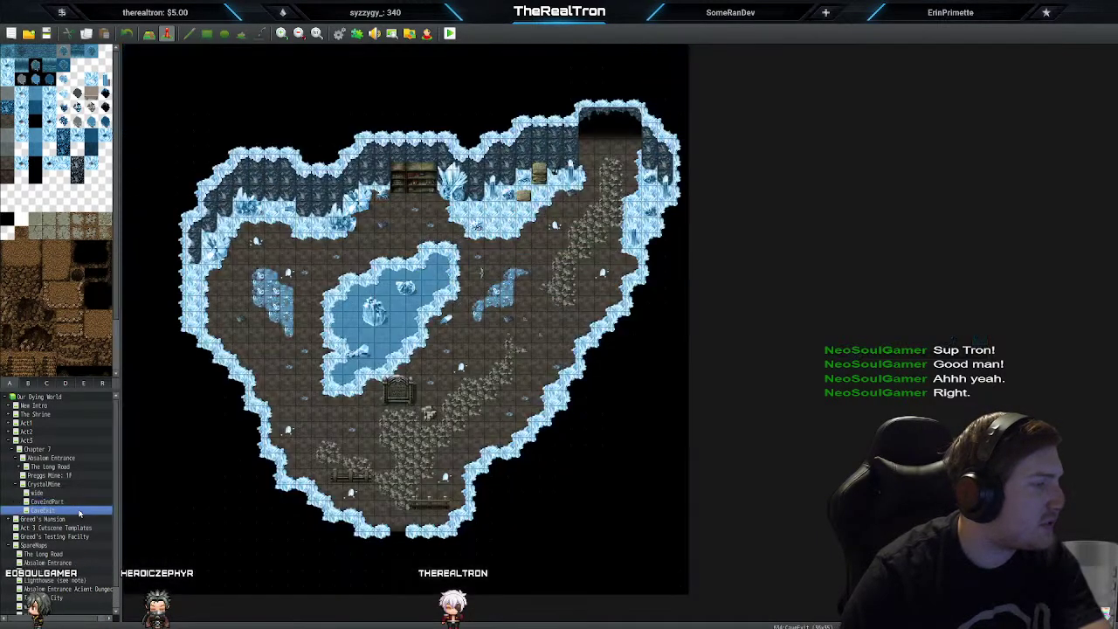
click(39, 502)
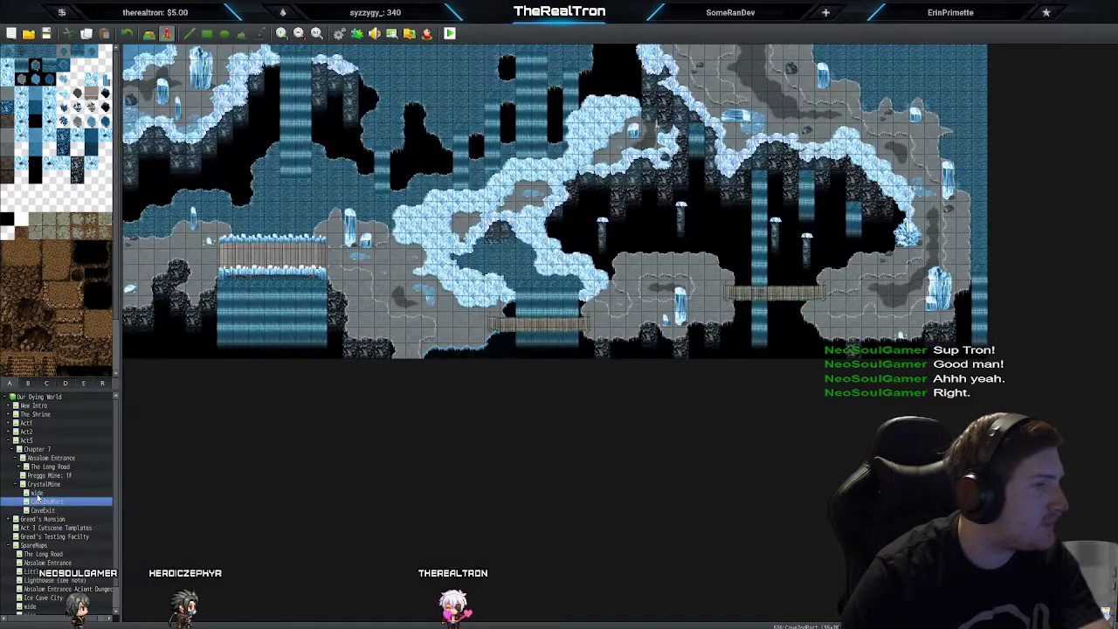
click(28, 492)
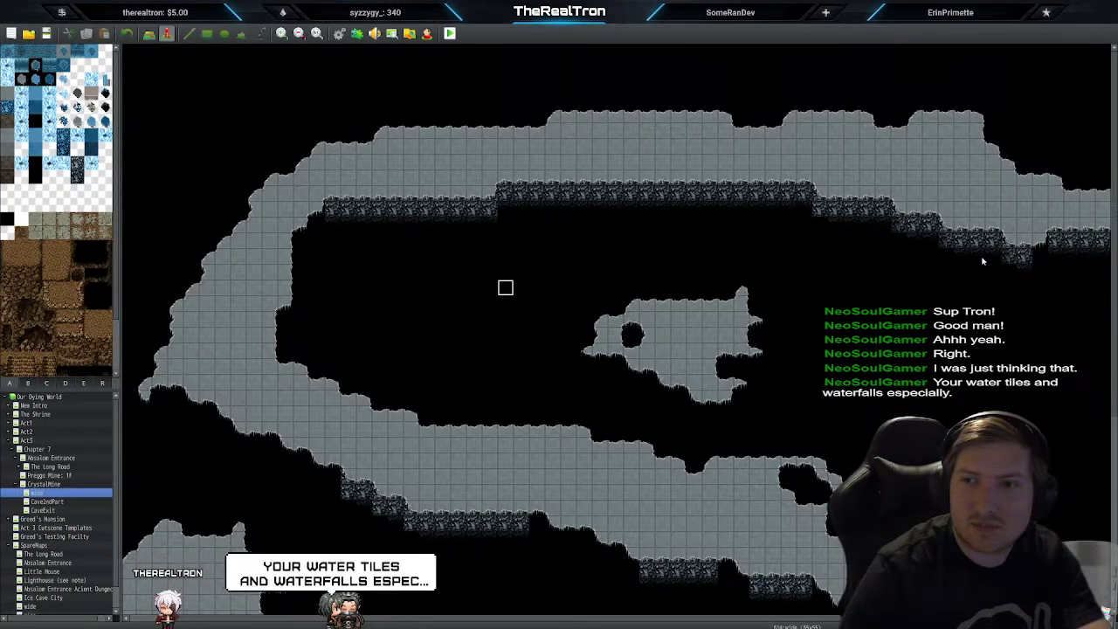
click(78, 501)
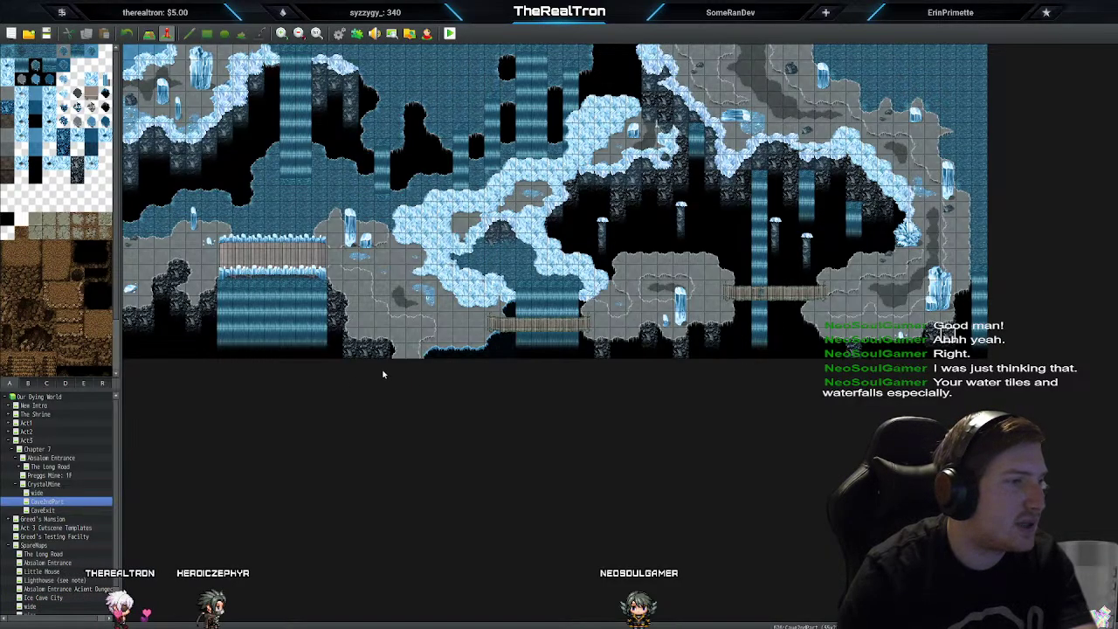
click(51, 493)
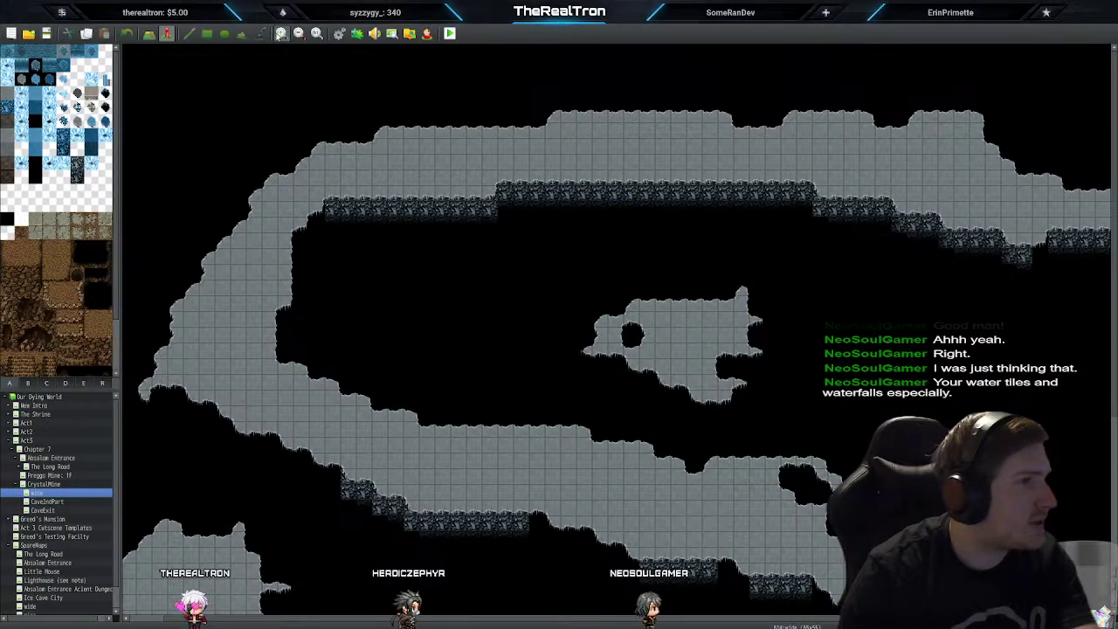
Step: Inspect the void between the upper cliff wall and the small enclosed cave in the wide map
click(280, 34)
scroll(300, 183, up, 3)
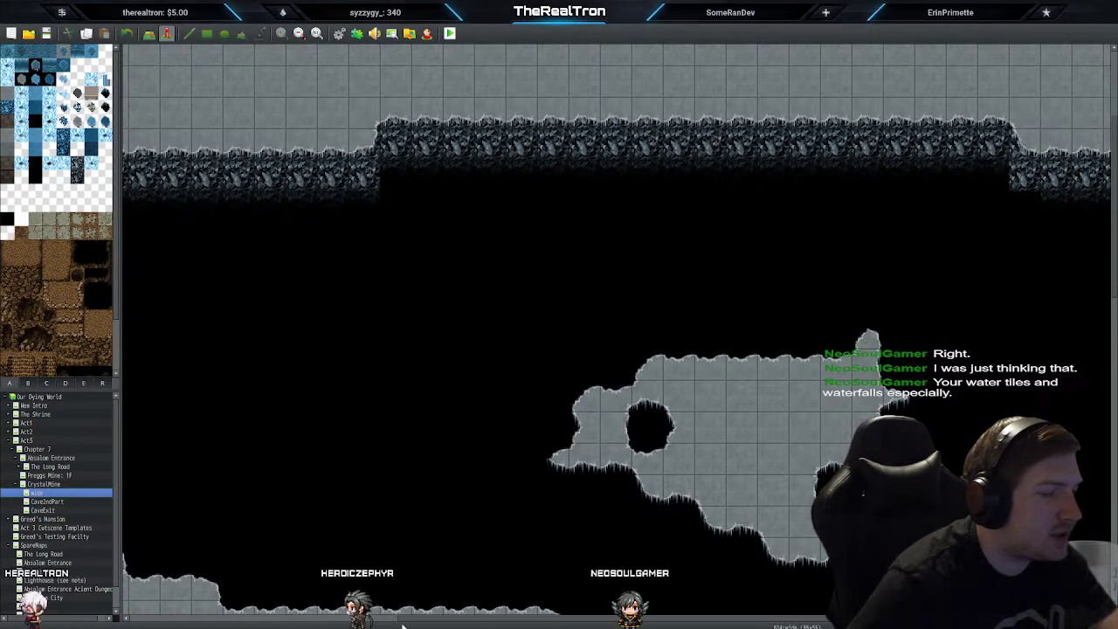
scroll(515, 569, right, 5)
scroll(514, 564, down, 5)
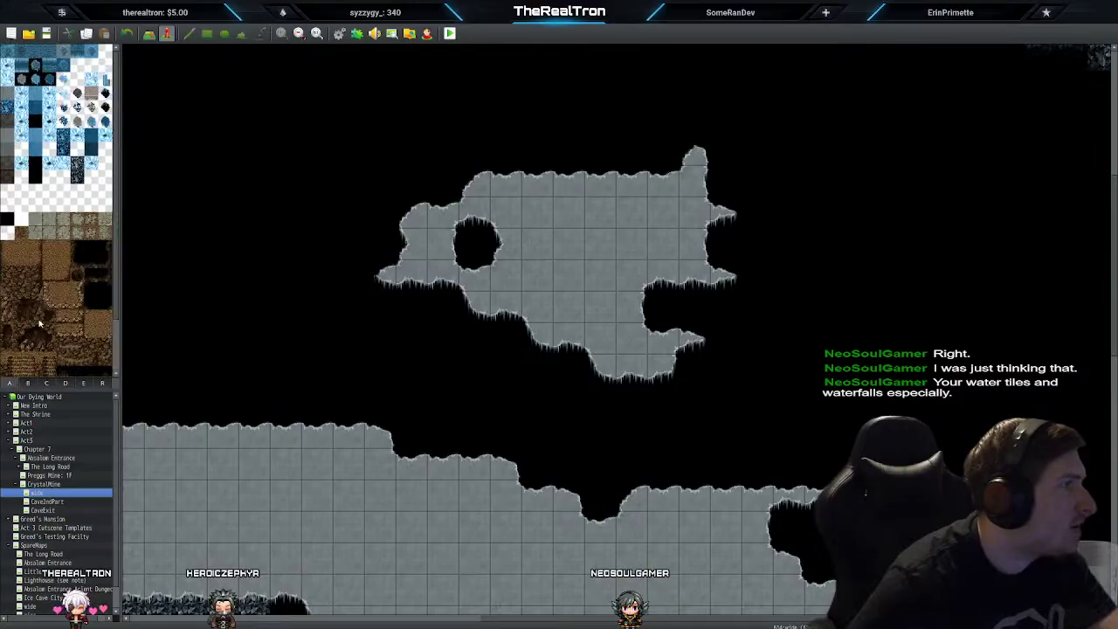
scroll(218, 362, up, 4)
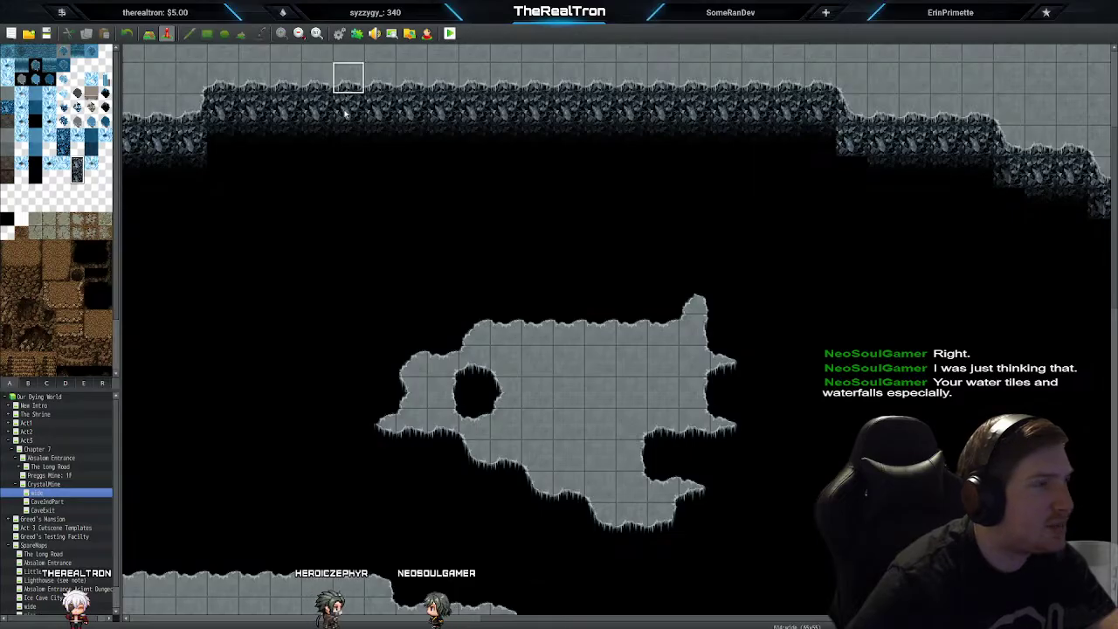
scroll(337, 115, up, 1)
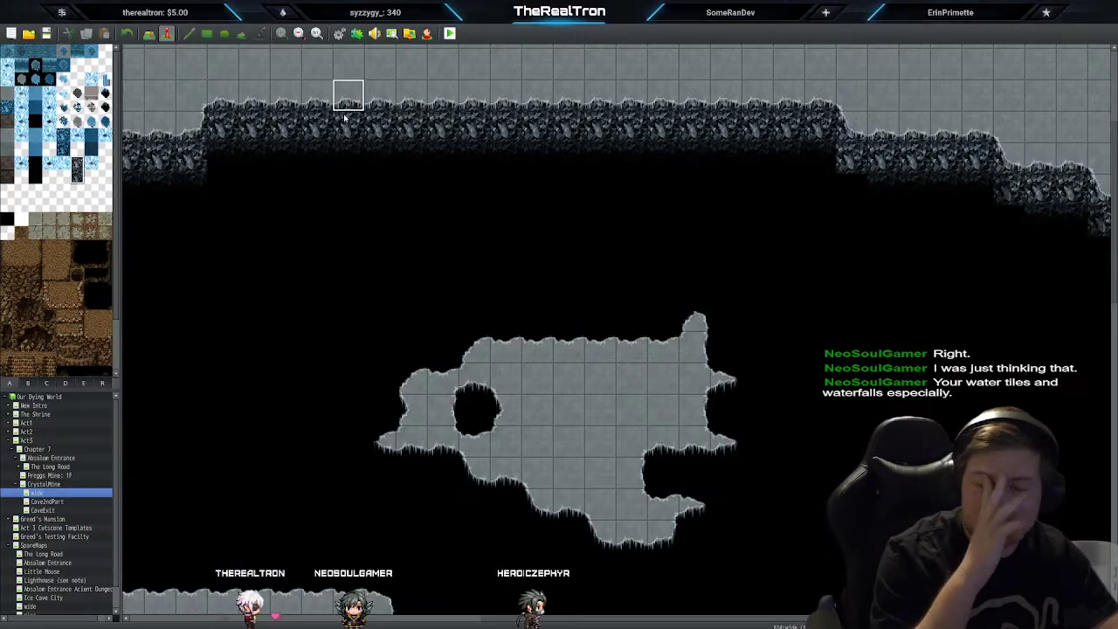
scroll(323, 235, up, 1)
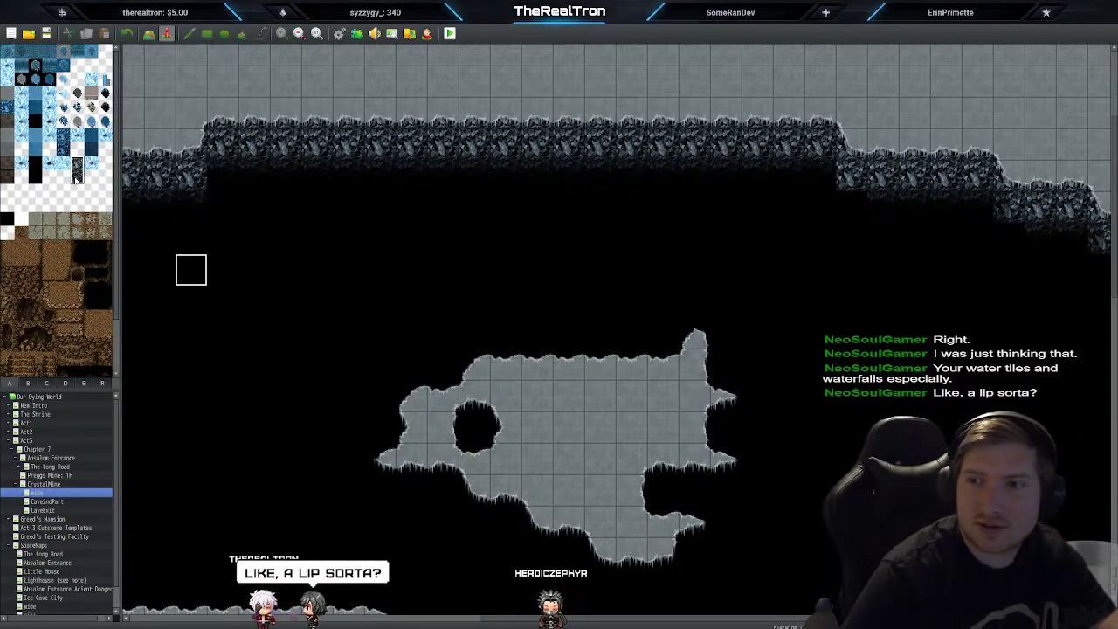
Step: Return to map drawing mode and place a three-by-three snow-topped rock wall piece in the void below the upper cliff wall
click(149, 33)
click(316, 276)
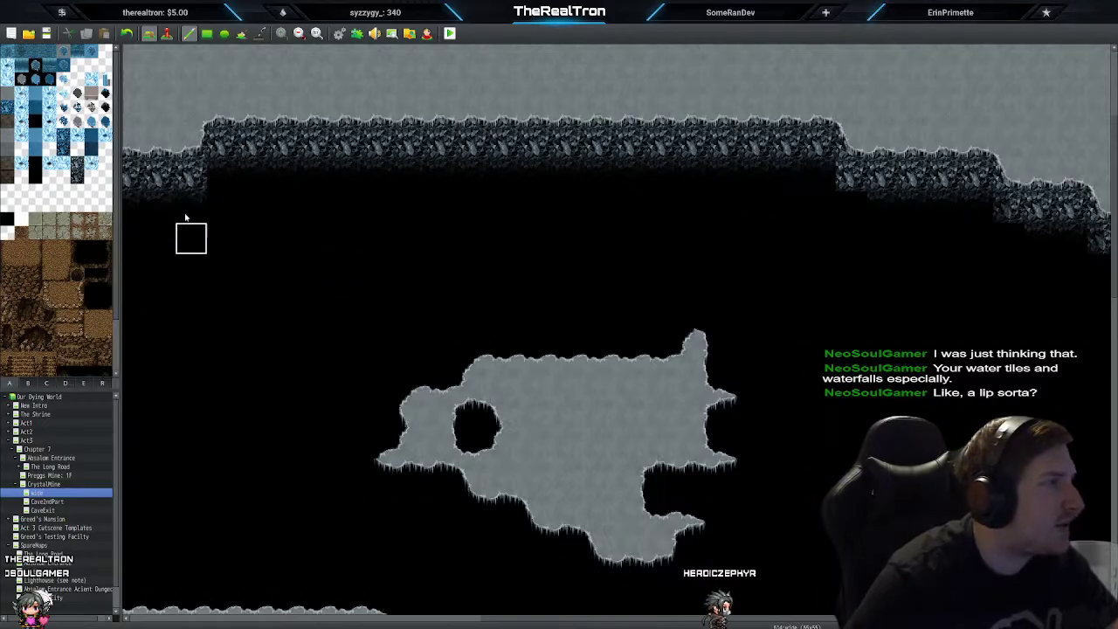
scroll(126, 263, up, 1)
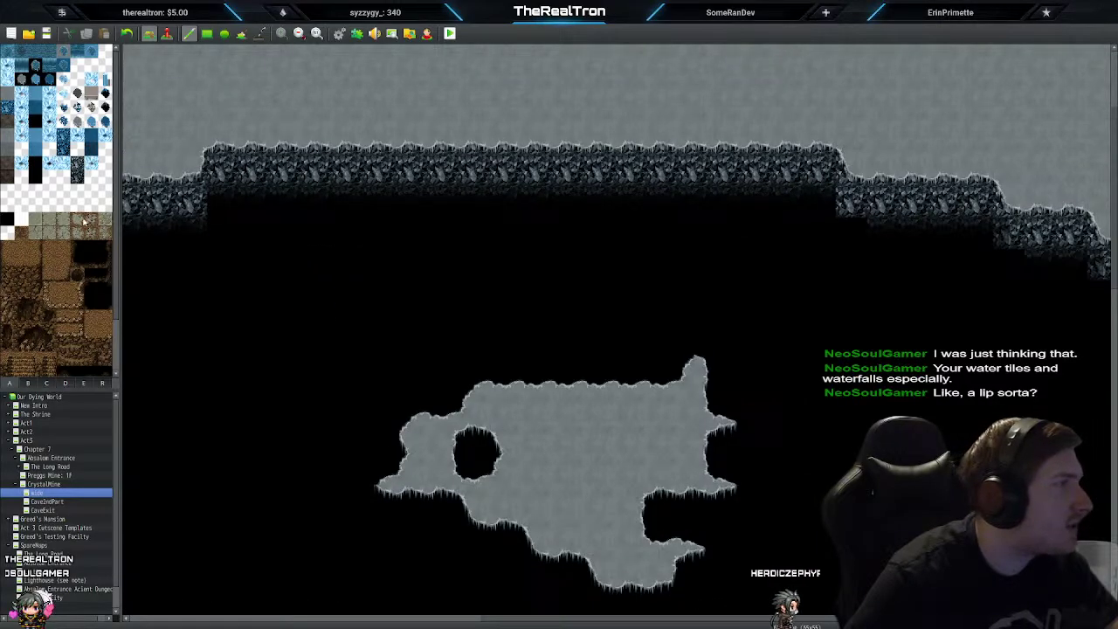
scroll(84, 221, down, 1)
scroll(53, 207, down, 1)
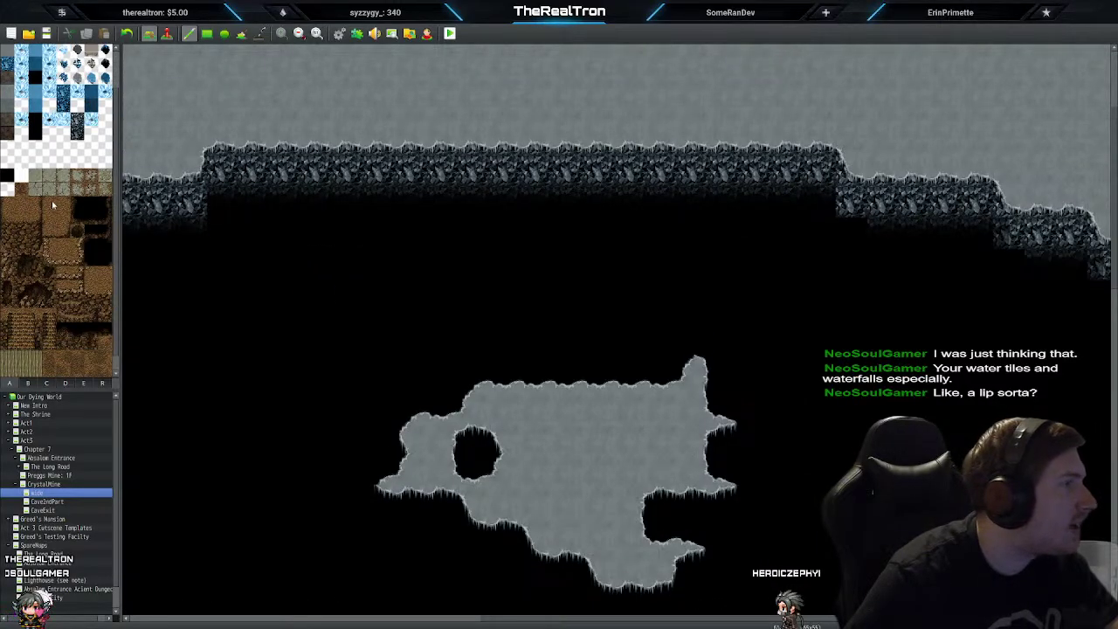
click(27, 383)
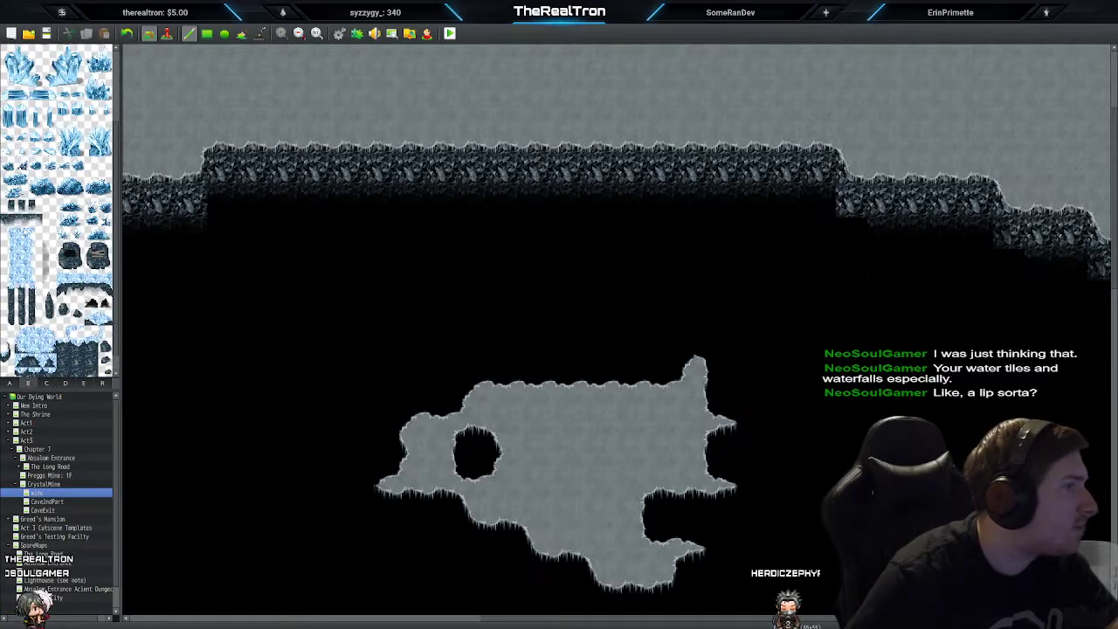
scroll(56, 210, down, 1)
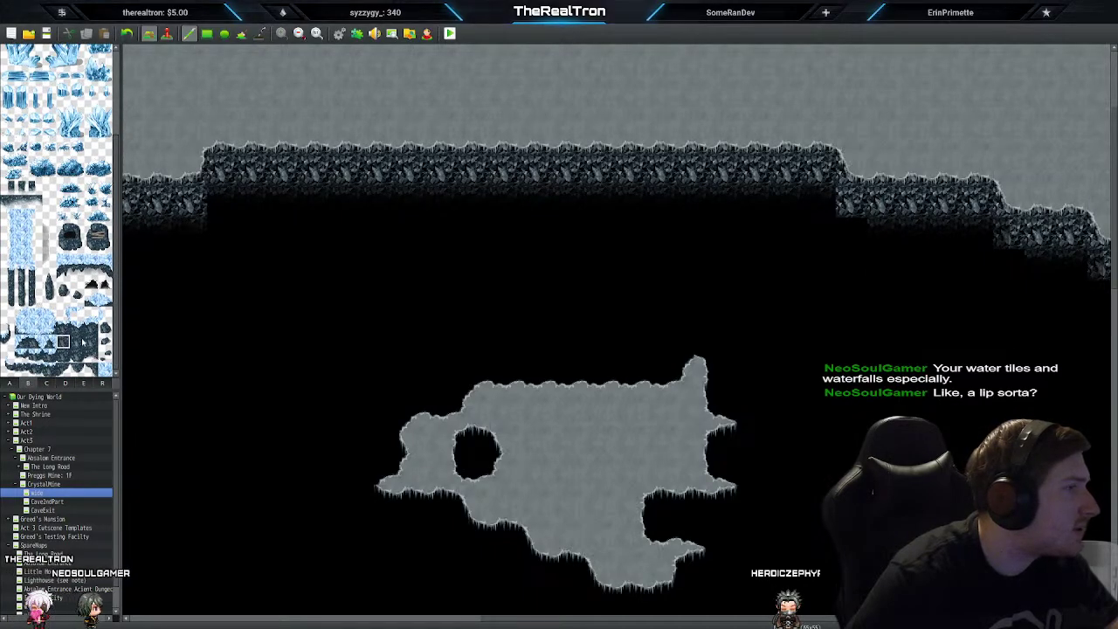
drag(64, 330, 91, 354)
click(347, 254)
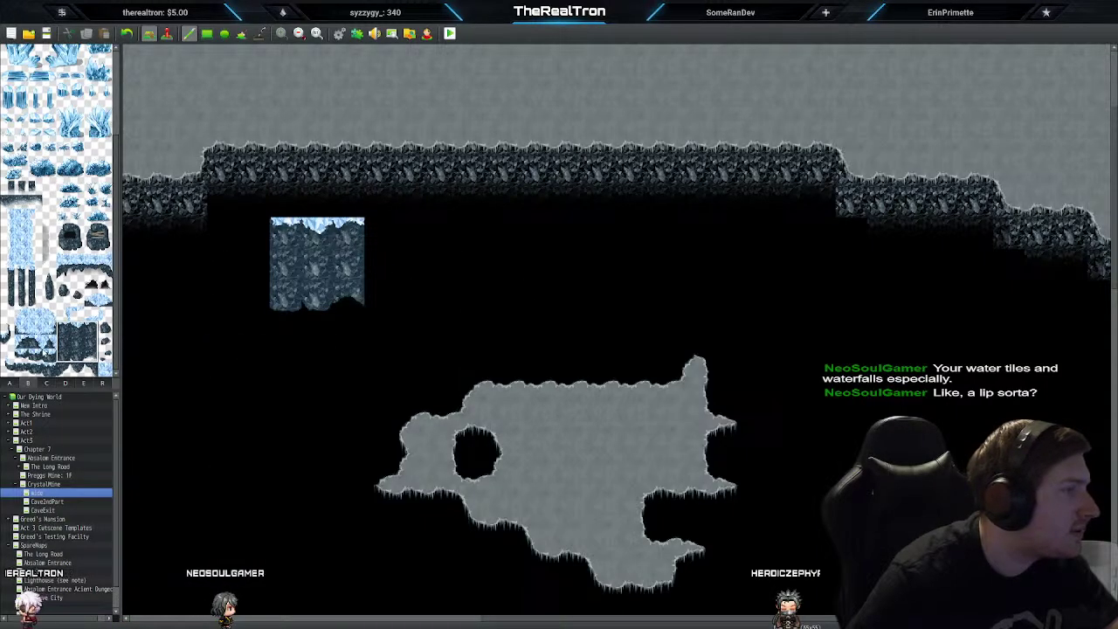
Step: Try a seven-by-five block of icy rock wall tiles in the void, and undo it together with the three-by-three wall piece
drag(7, 314, 48, 367)
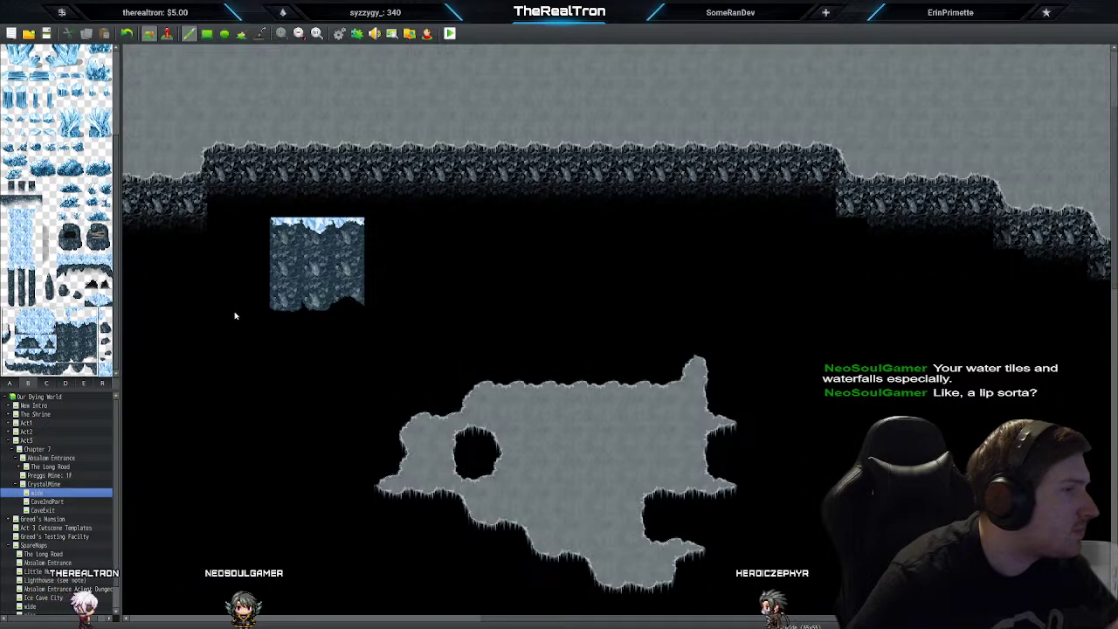
click(442, 232)
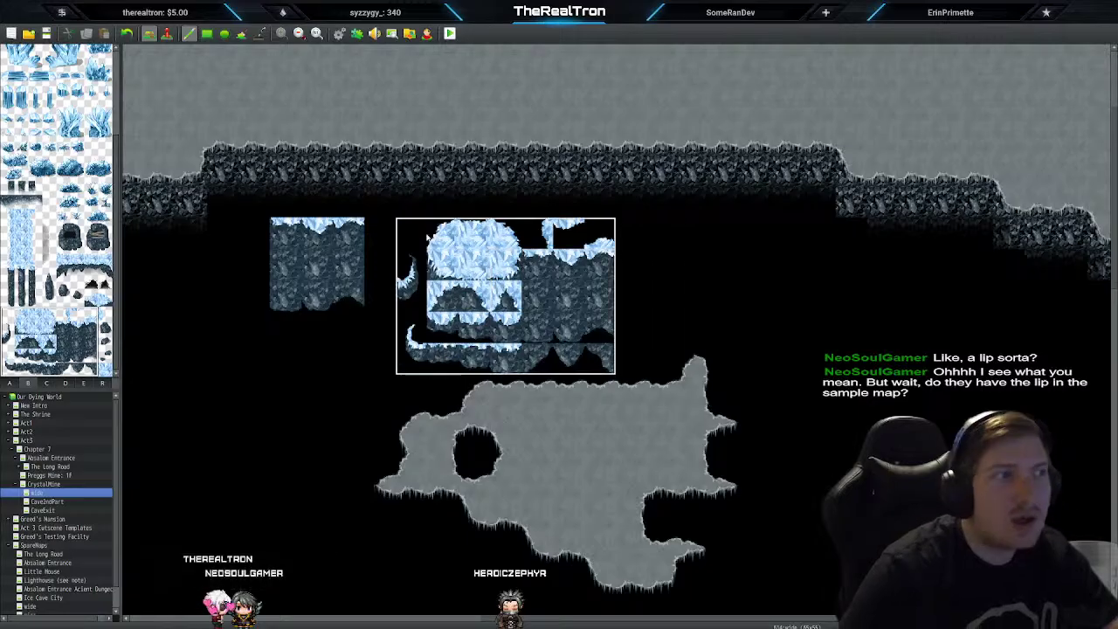
key(ctrl+z)
key(ctrl+z)
scroll(309, 330, up, 1)
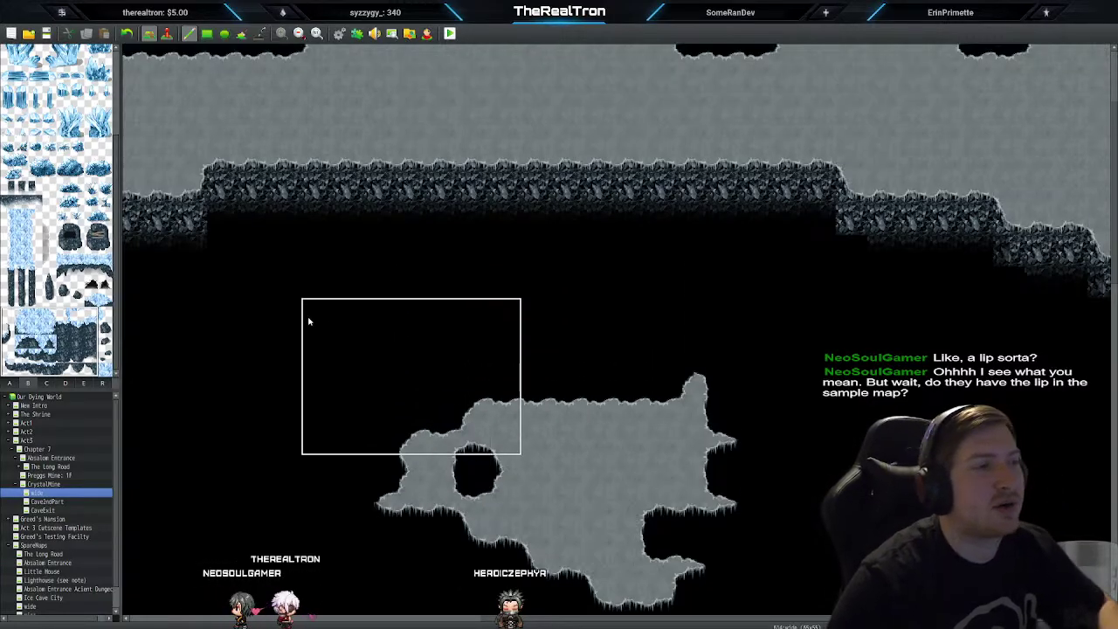
Step: Check the CaveExit and Cave2ndPart maps, try a one-by-two rock ledge piece in the wide map's void, and undo it
right_click(504, 182)
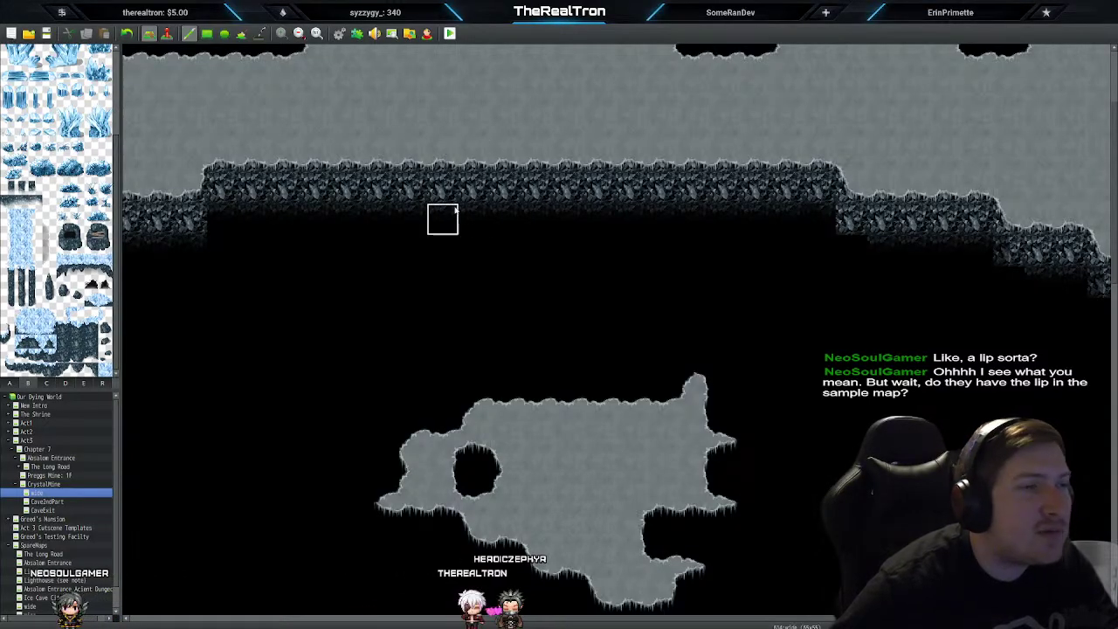
click(44, 510)
click(50, 502)
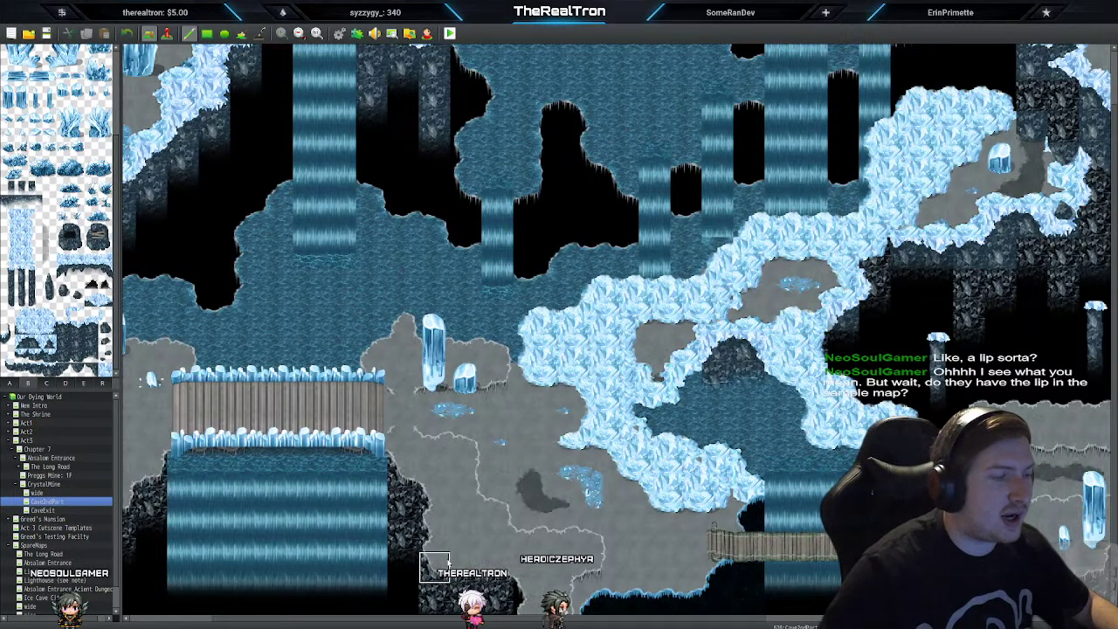
click(44, 510)
click(39, 493)
click(384, 304)
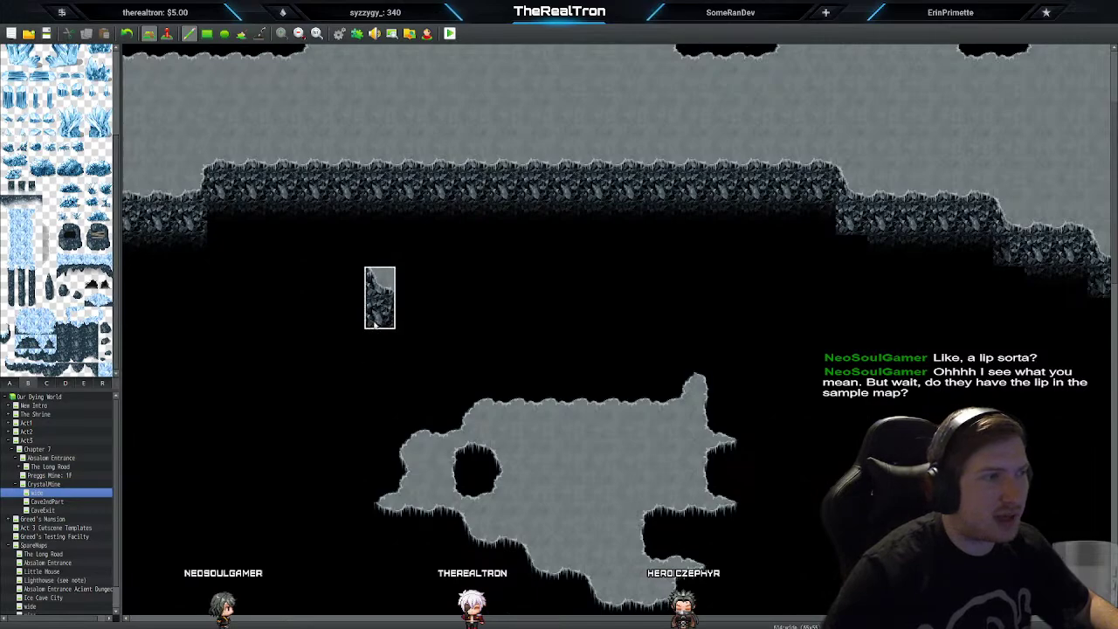
key(ctrl+z)
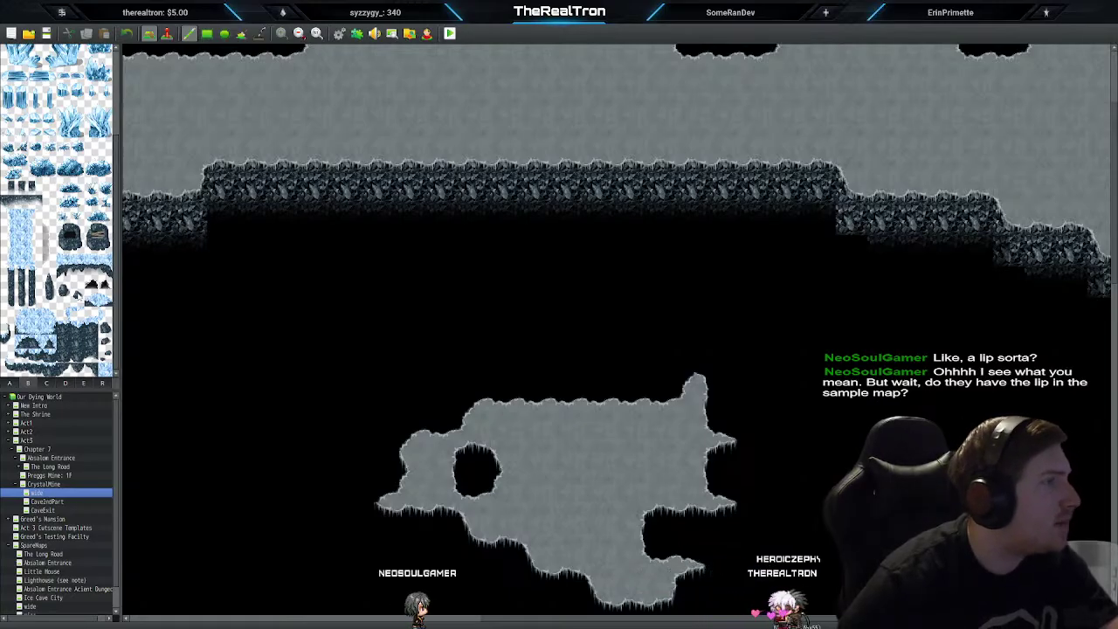
Step: Look through tilesets C, E and A for pieces that suit the void below the cliff wall
click(47, 383)
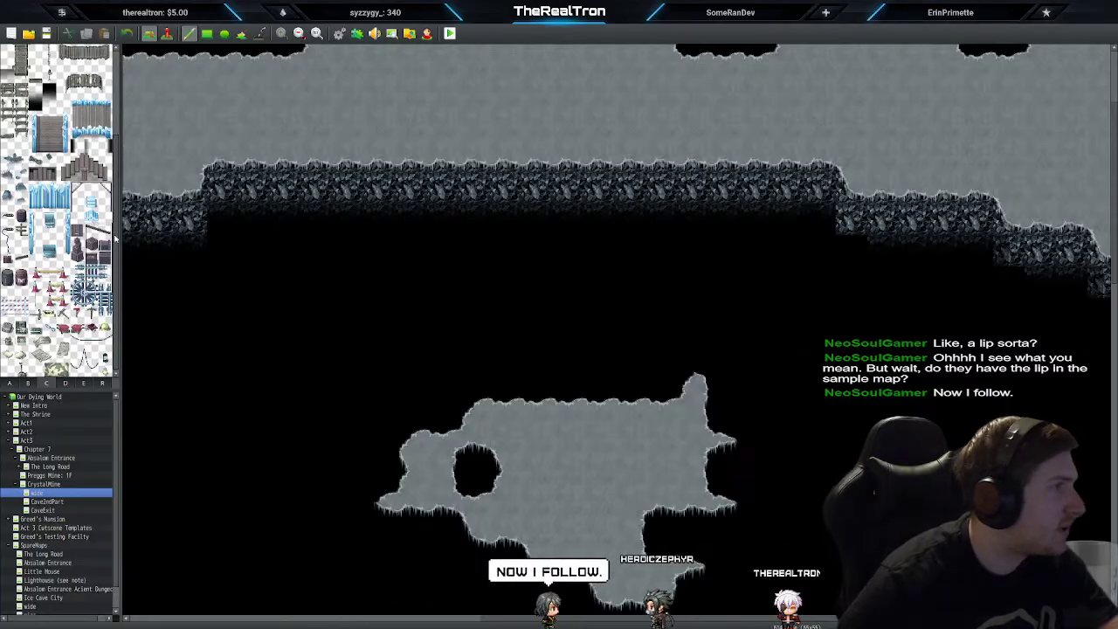
scroll(57, 209, up, 3)
scroll(118, 214, down, 5)
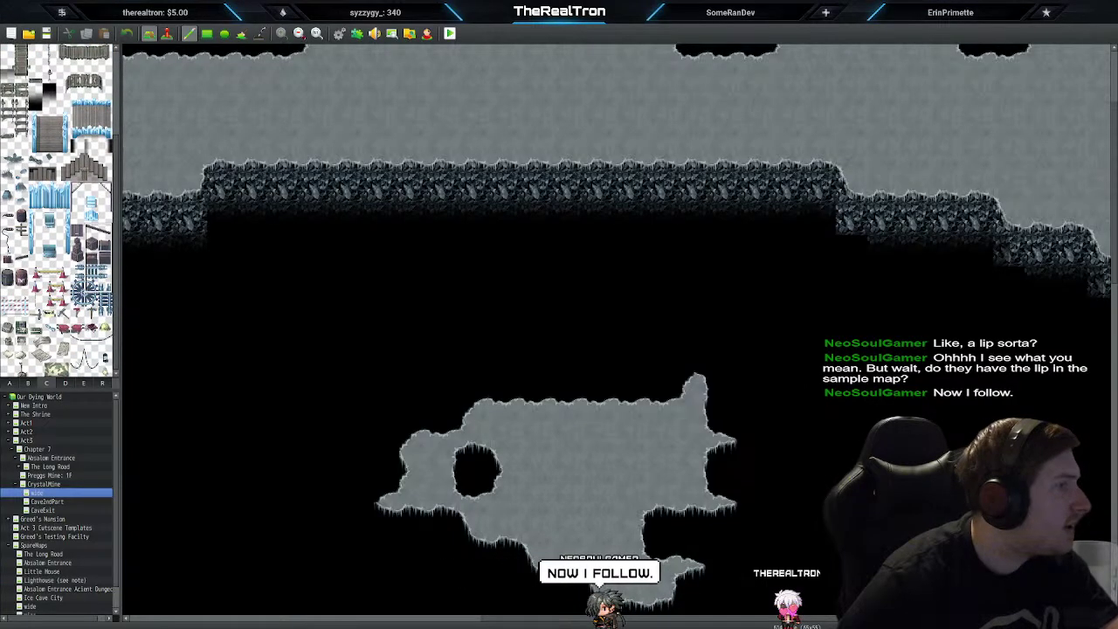
click(82, 383)
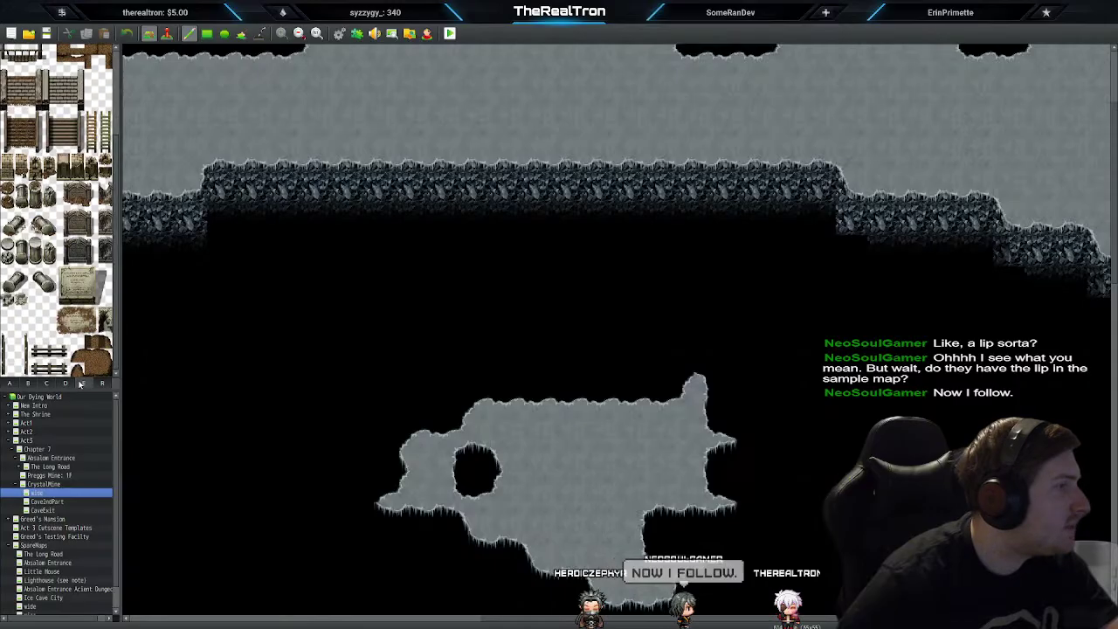
scroll(113, 225, up, 3)
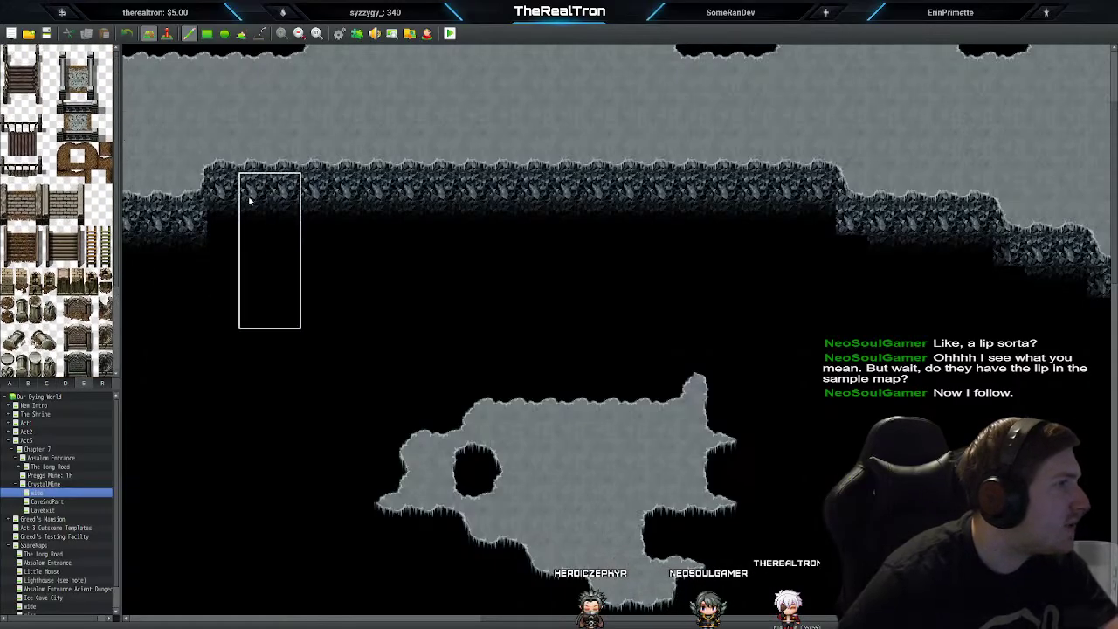
click(9, 383)
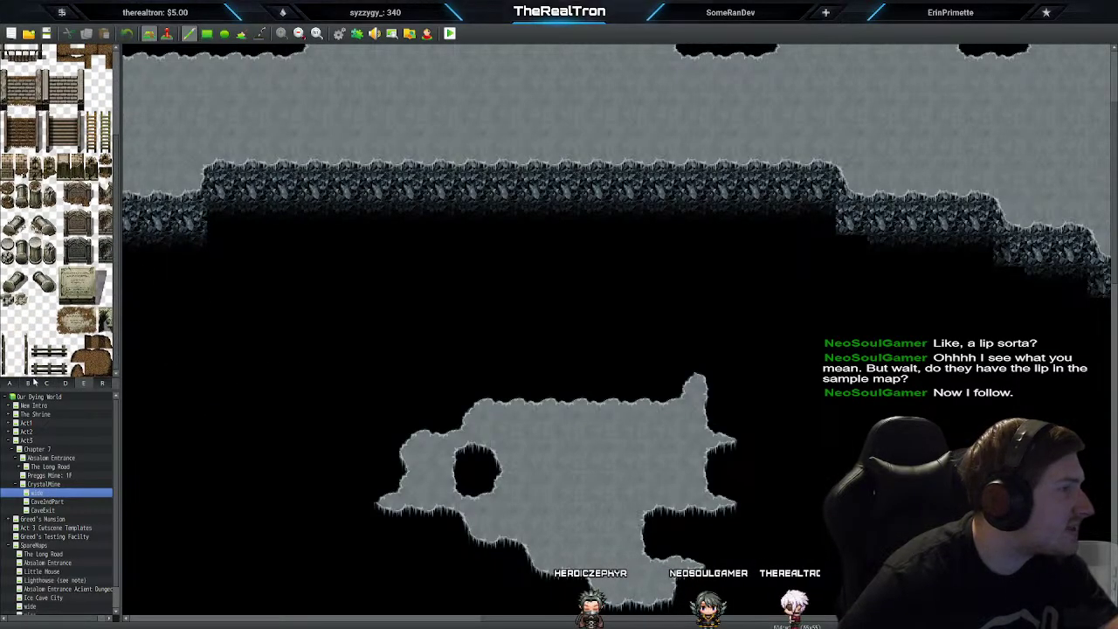
scroll(88, 248, up, 1)
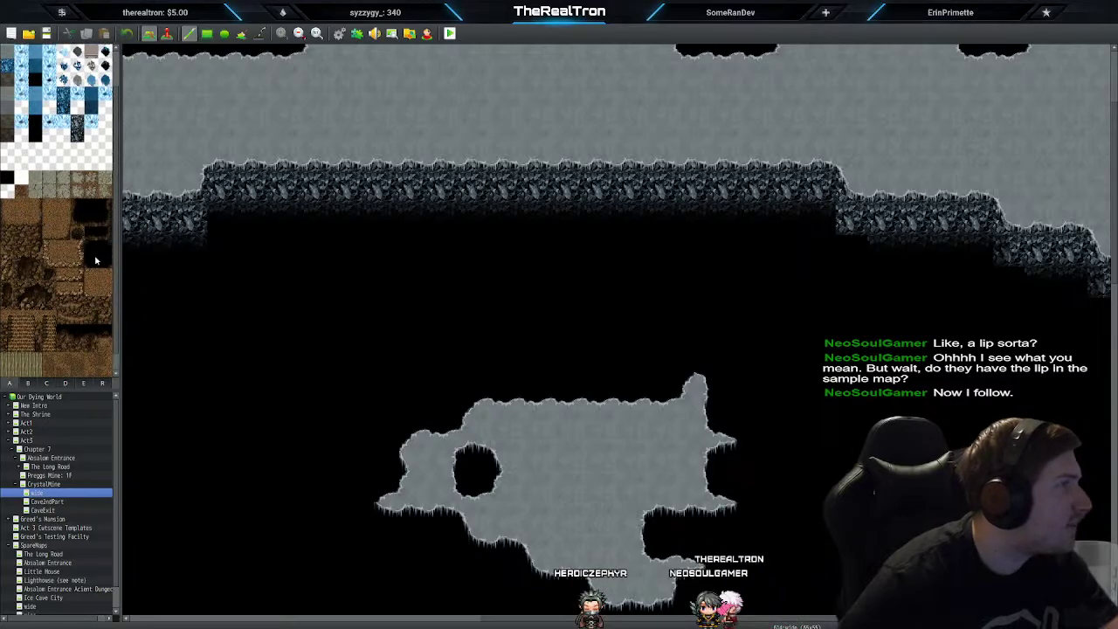
scroll(98, 266, up, 1)
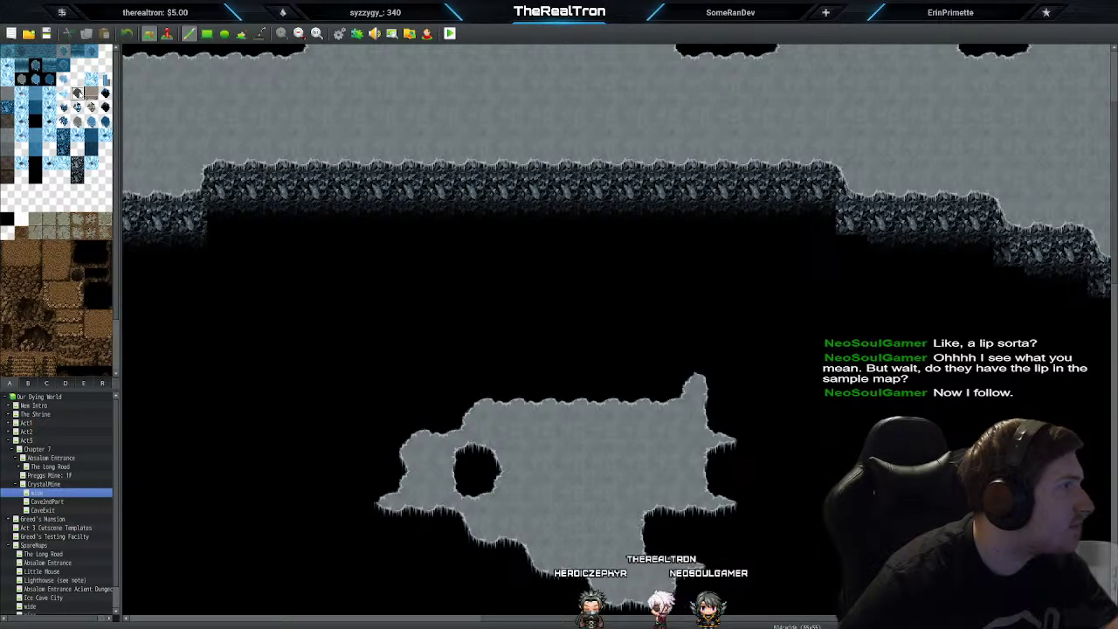
Step: Try painting a three-by-three group of cave detail tiles across the void below the upper cliff wall, and undo it
mouse_move(256, 288)
mouse_down()
mouse_move(539, 289)
mouse_move(177, 343)
mouse_up()
right_click(316, 278)
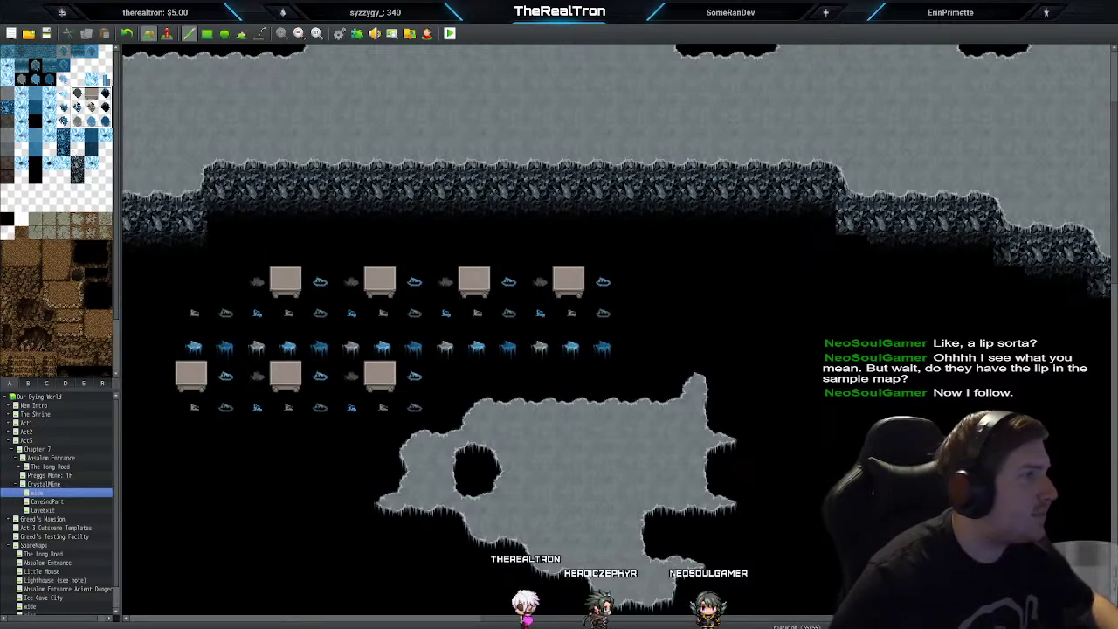
key(ctrl+z)
click(280, 321)
mouse_move(272, 334)
mouse_down()
mouse_move(247, 372)
mouse_move(336, 329)
mouse_up()
key(ctrl+z)
Step: Try single dark rock tiles from tileset A in the void below the upper cliff wall, and undo each attempt
click(105, 108)
key(ctrl+z)
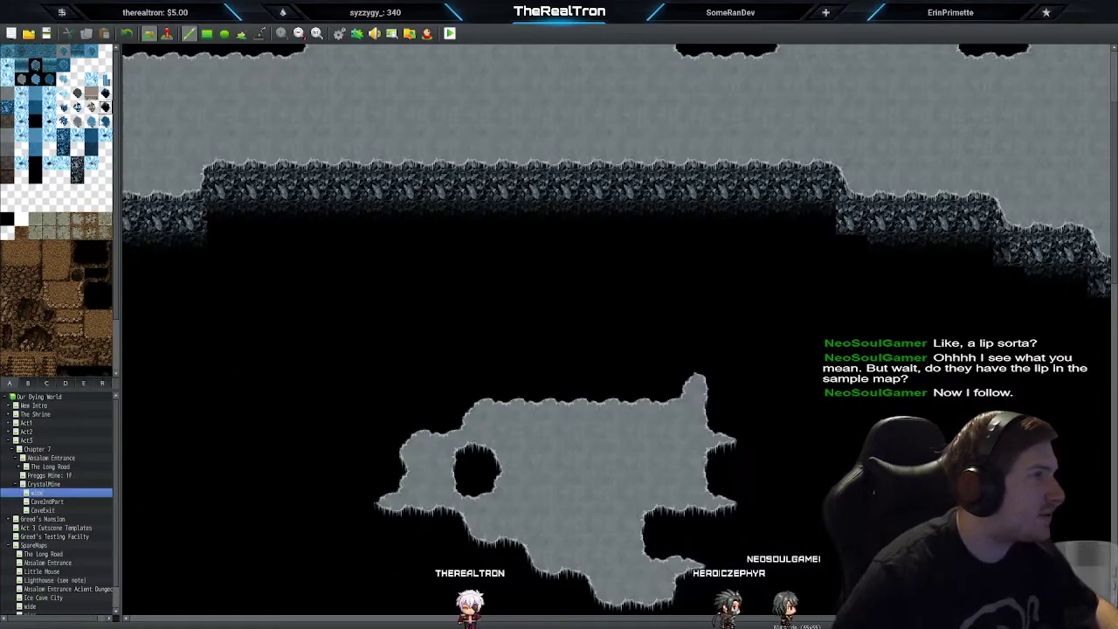
mouse_move(214, 385)
mouse_down()
mouse_move(245, 322)
mouse_move(277, 322)
mouse_up()
key(ctrl+z)
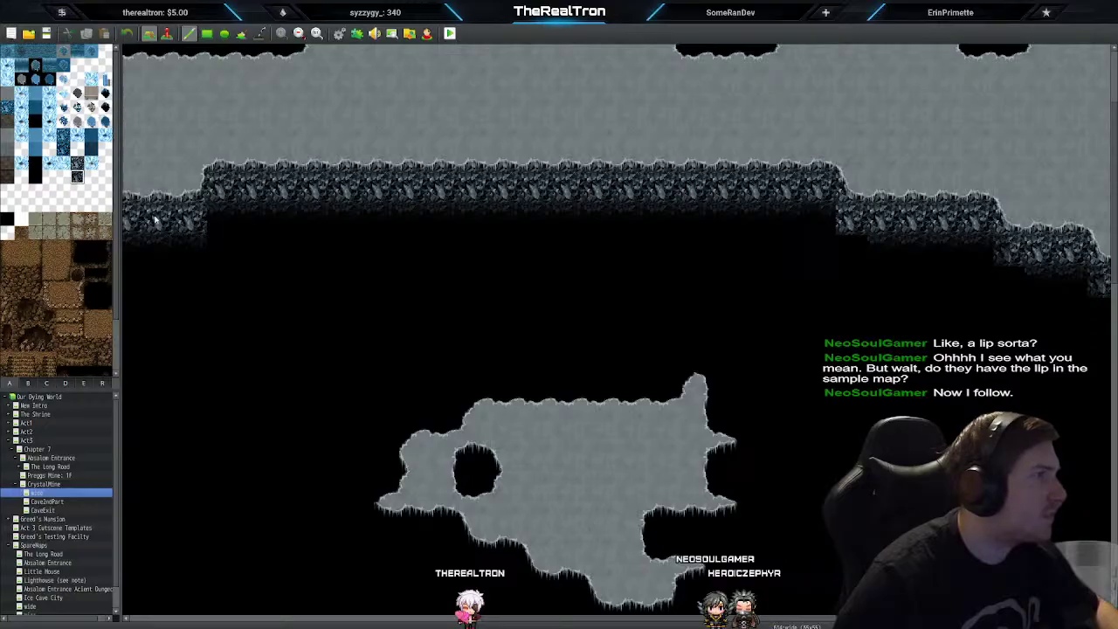
mouse_move(319, 288)
mouse_down()
mouse_move(227, 288)
mouse_move(385, 288)
mouse_move(420, 352)
mouse_move(280, 328)
mouse_up()
key(ctrl+z)
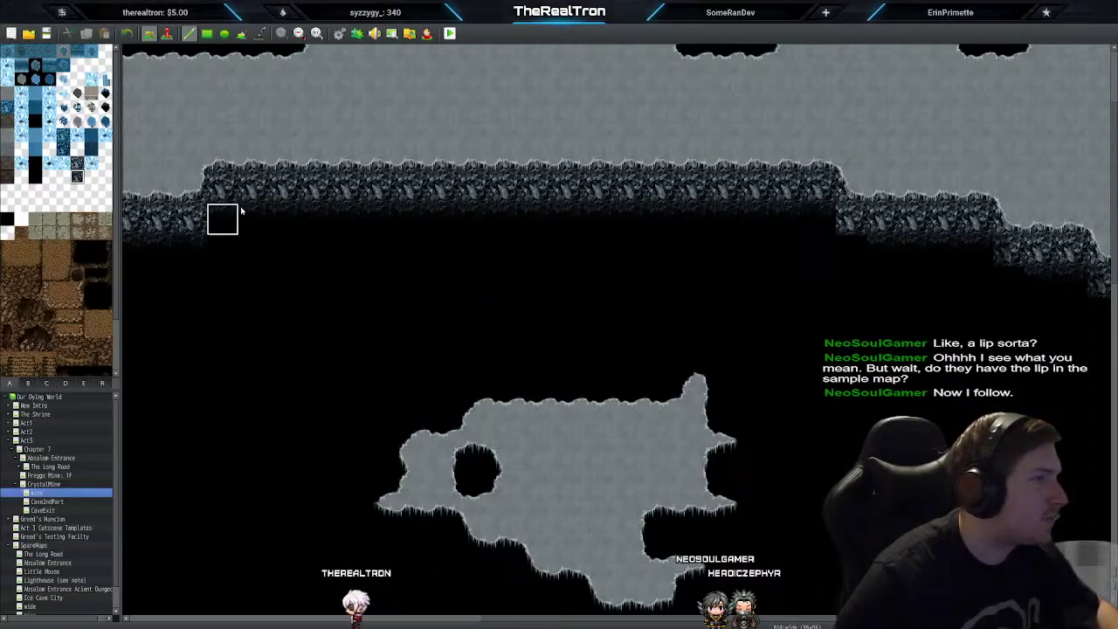
Step: Search tilesets B, C and D for wall or ledge pieces to use in the void
click(30, 383)
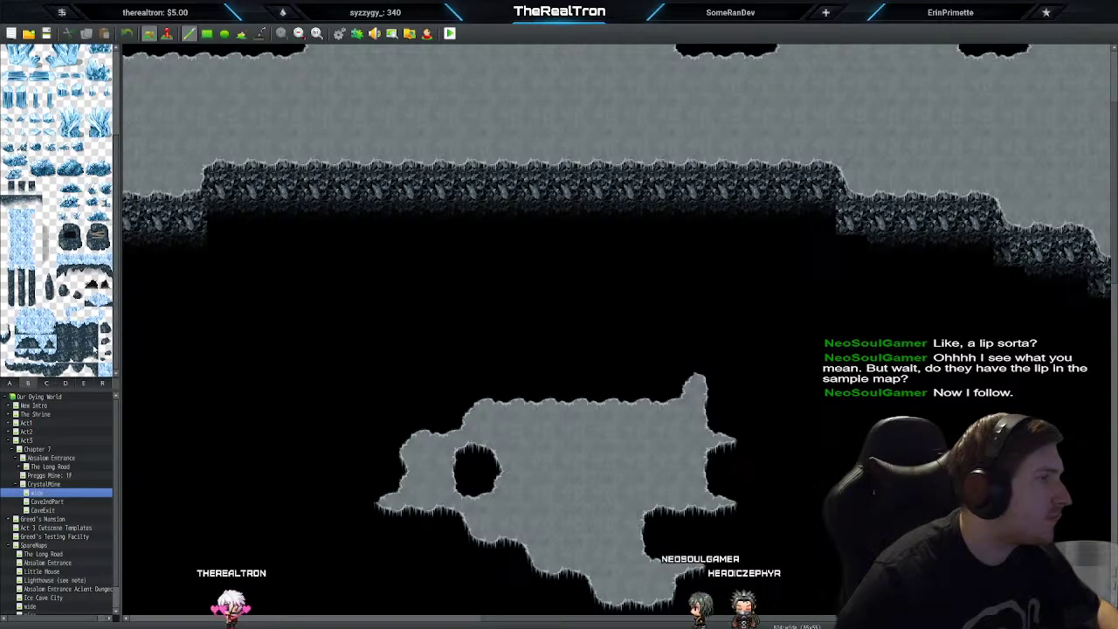
click(46, 383)
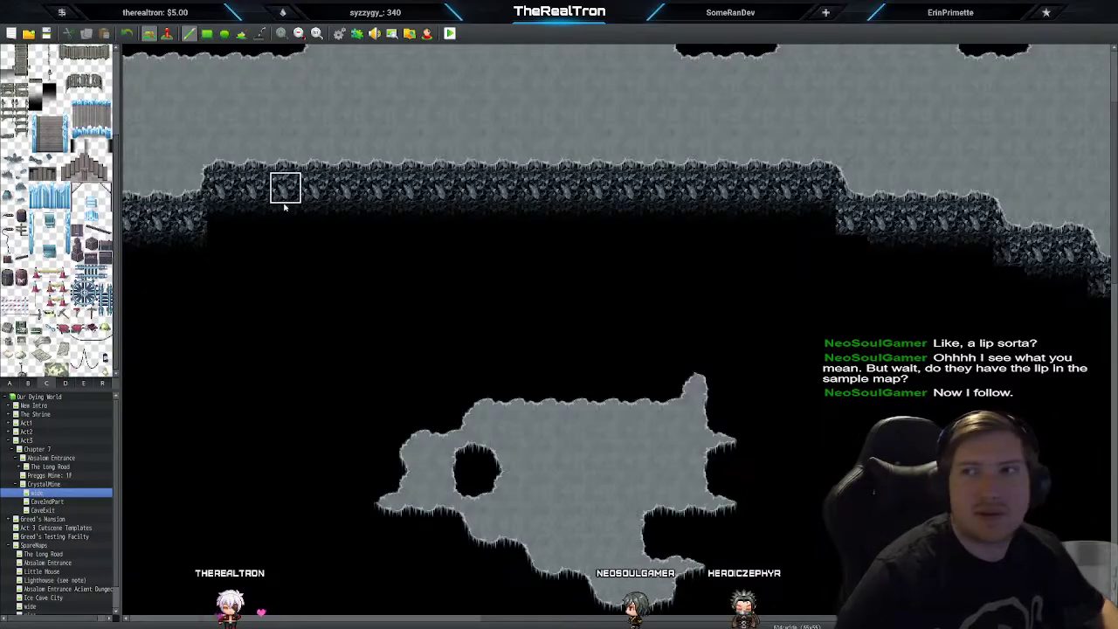
click(62, 384)
click(27, 383)
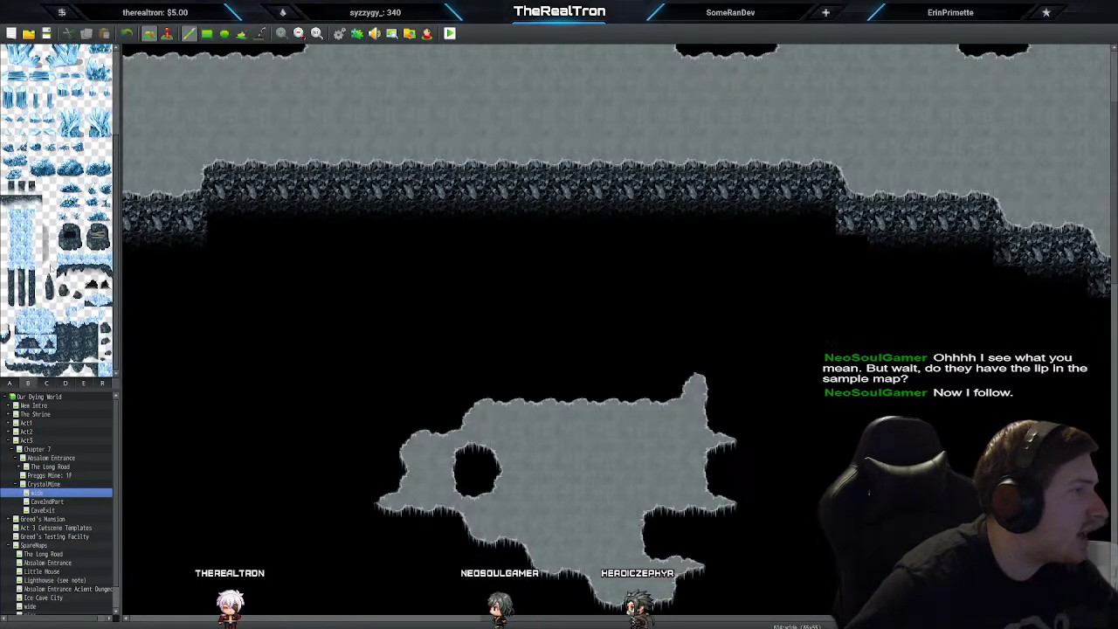
scroll(55, 210, up, 4)
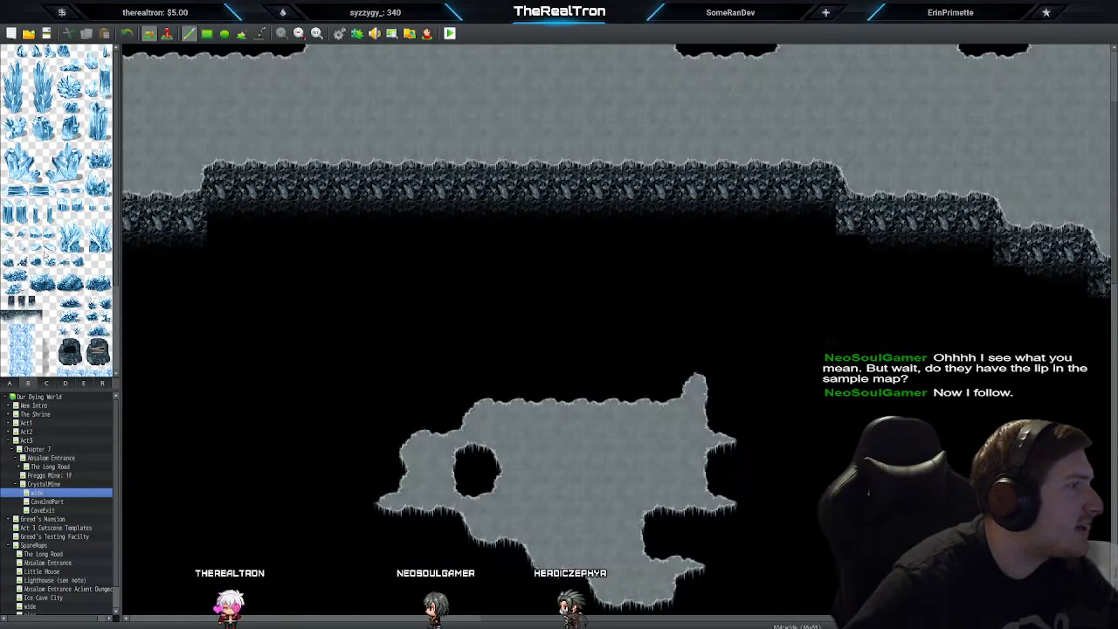
scroll(56, 209, down, 3)
click(65, 384)
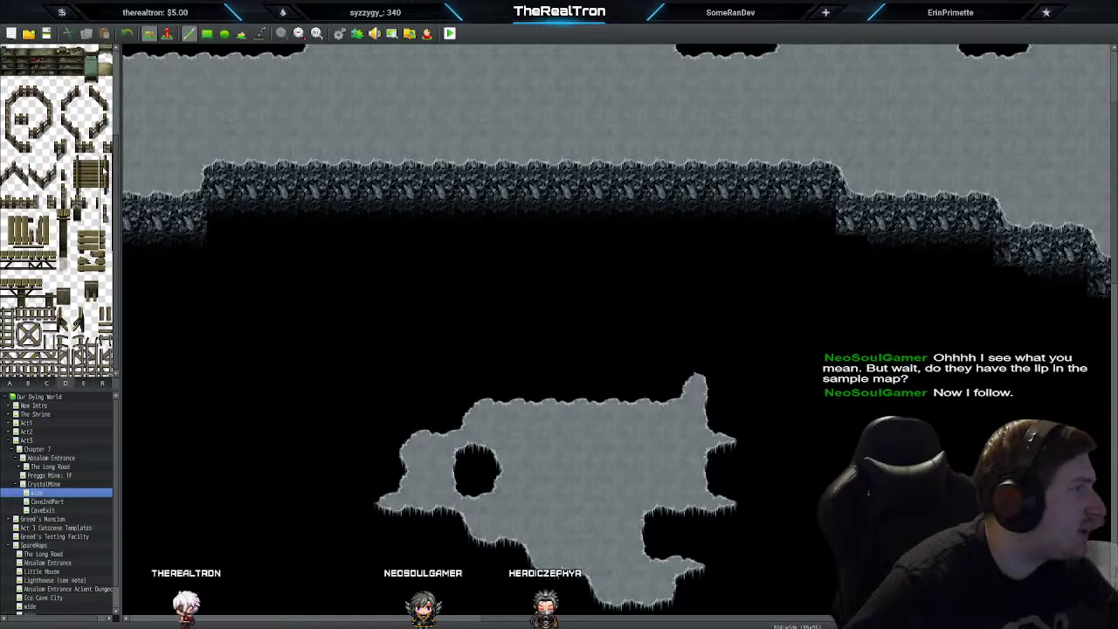
scroll(96, 107, up, 3)
Step: Try the dark shadow tile from tileset C on the upper cliff wall
click(50, 384)
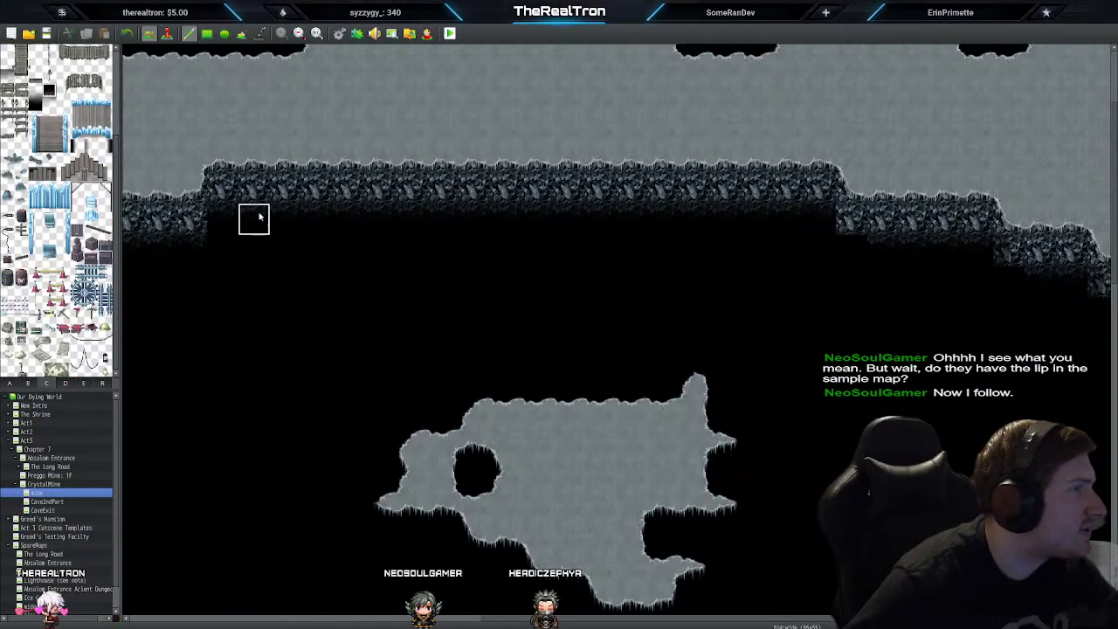
click(254, 187)
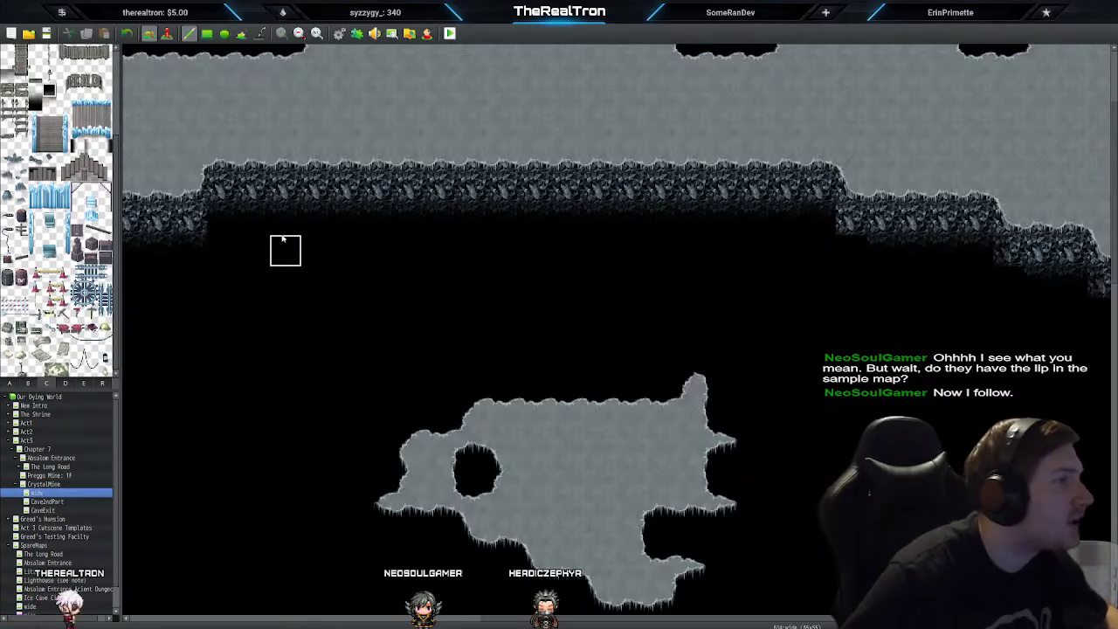
click(284, 187)
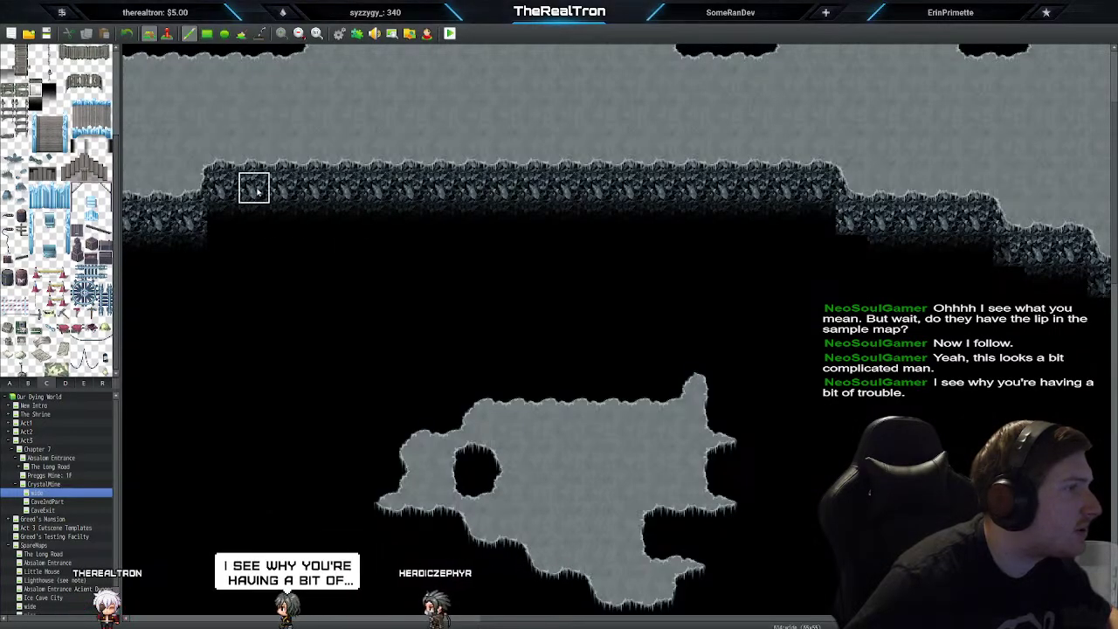
Step: Paint a rock wall strip twelve tiles wide and two tiles high in the void below the upper cliff wall
click(8, 383)
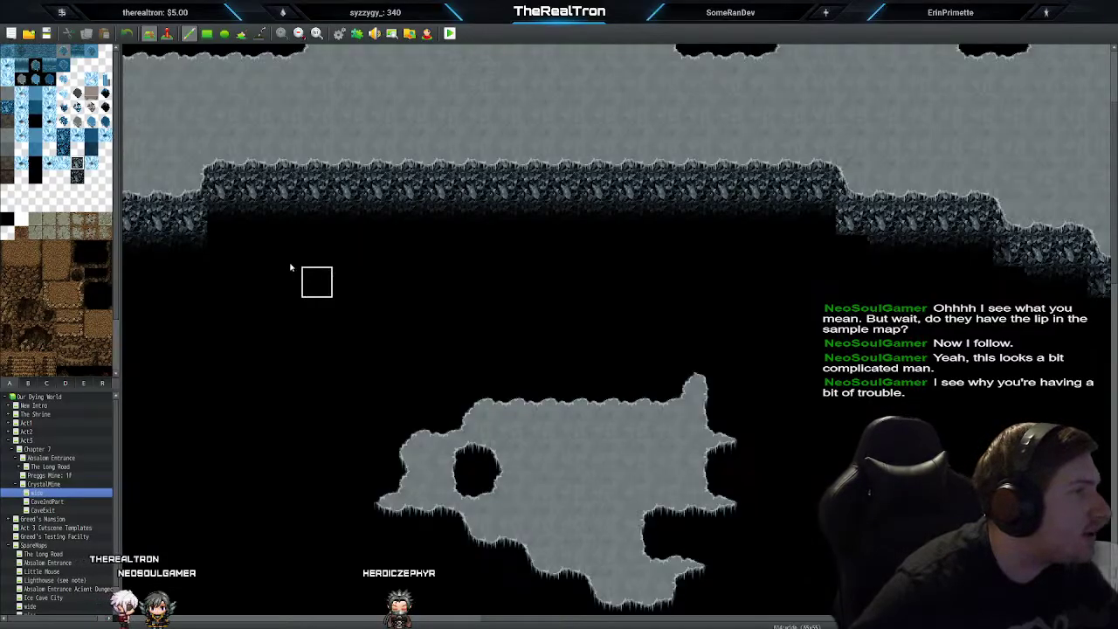
drag(287, 254, 638, 255)
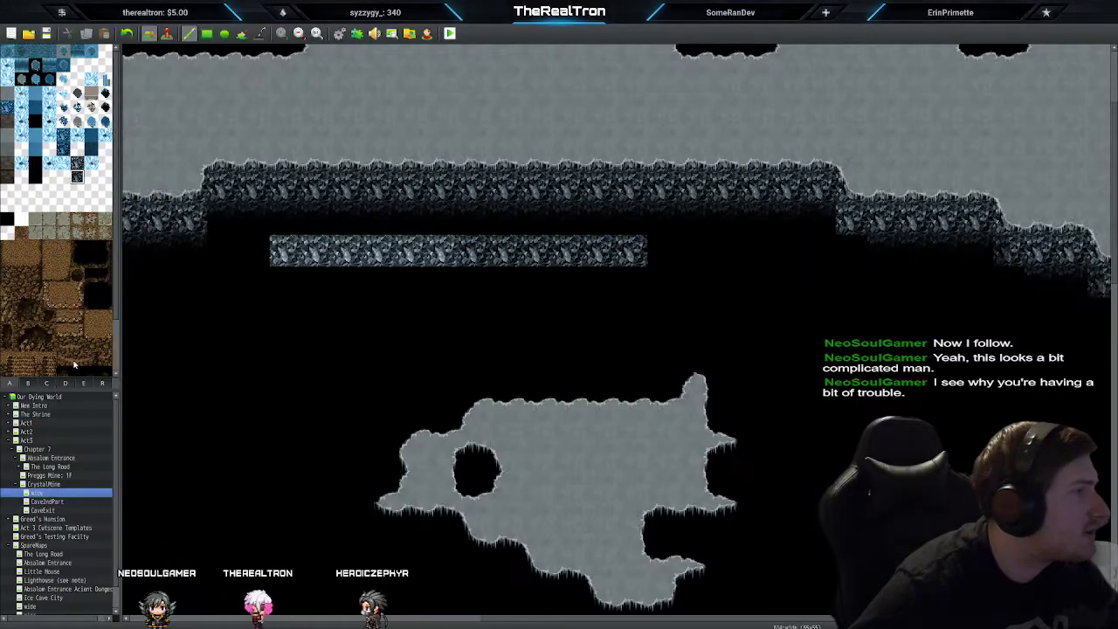
click(28, 383)
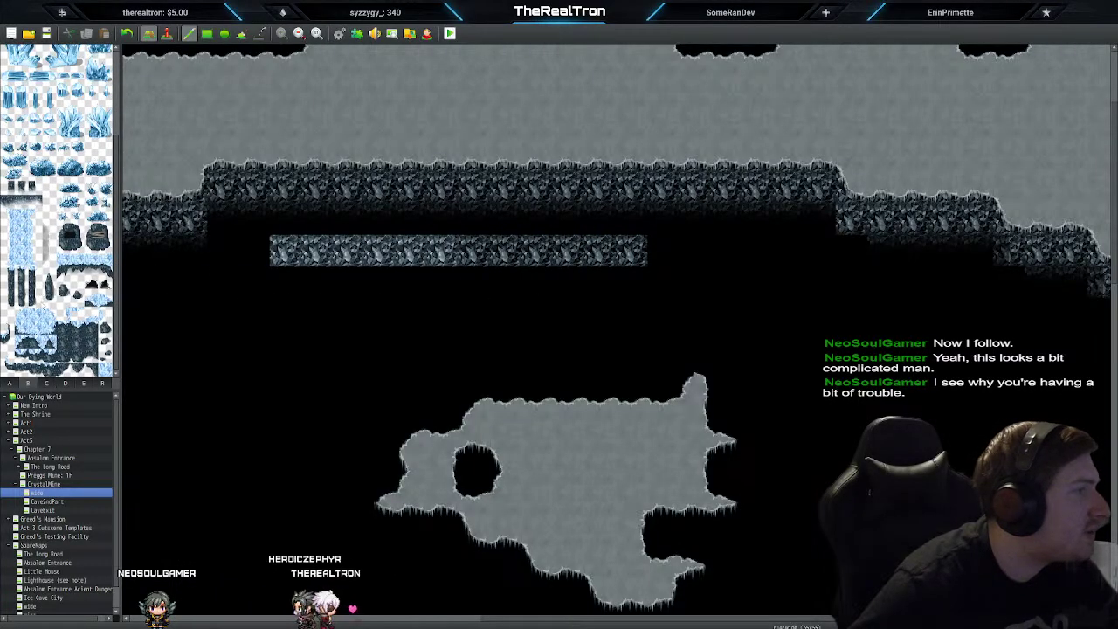
click(47, 383)
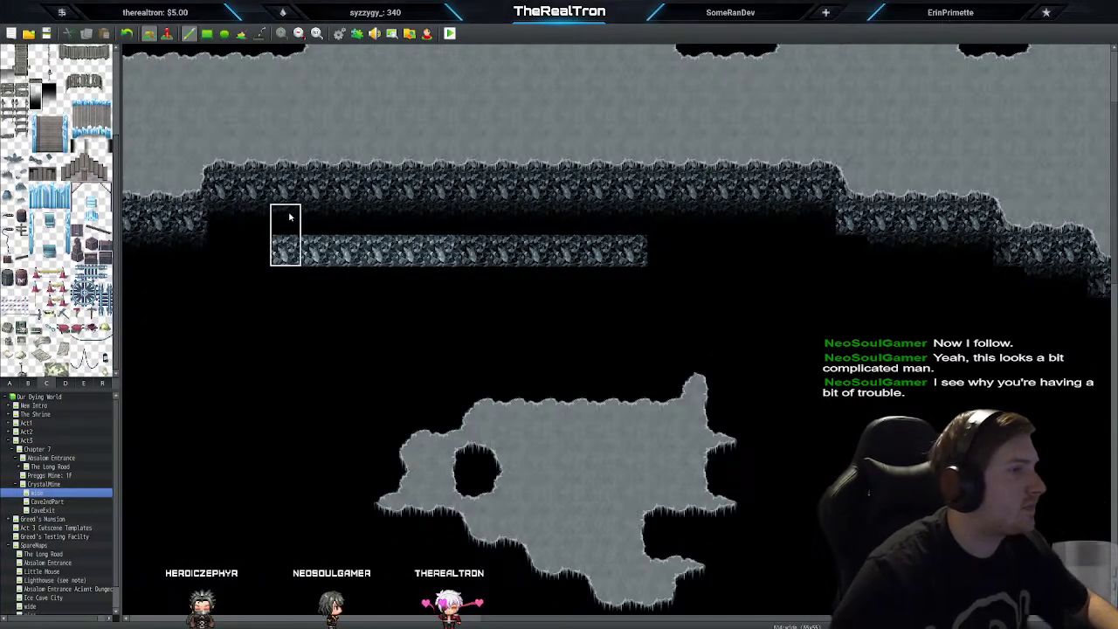
click(282, 231)
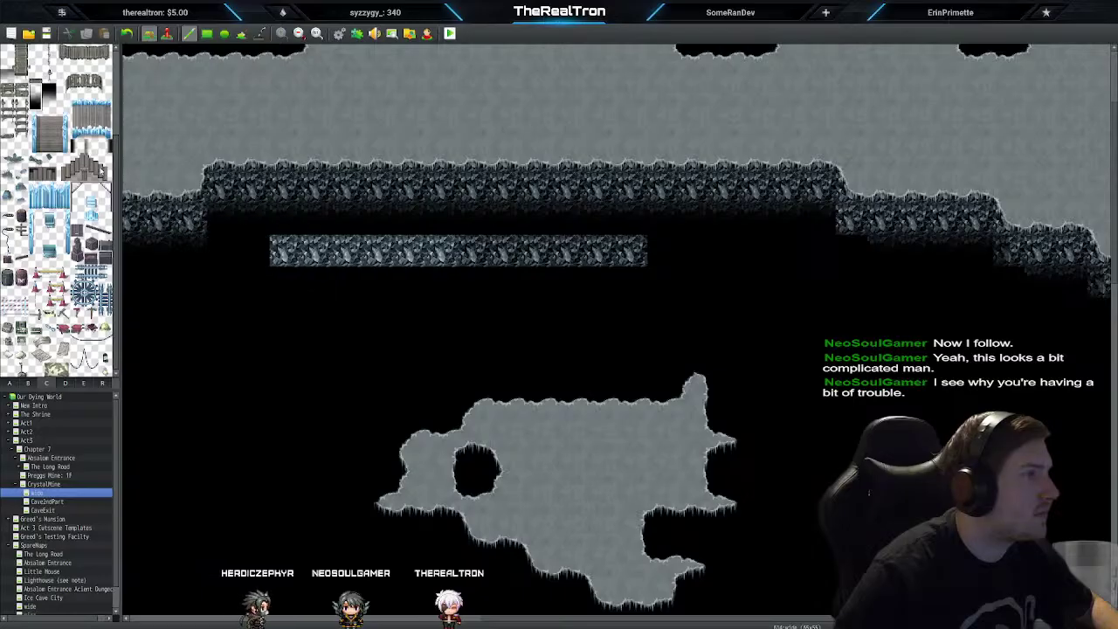
drag(284, 278, 642, 281)
Step: Fade the rock strip into black with the gradient shadow tiles, covering its three leftmost lower tiles and the next six upper tiles
click(52, 175)
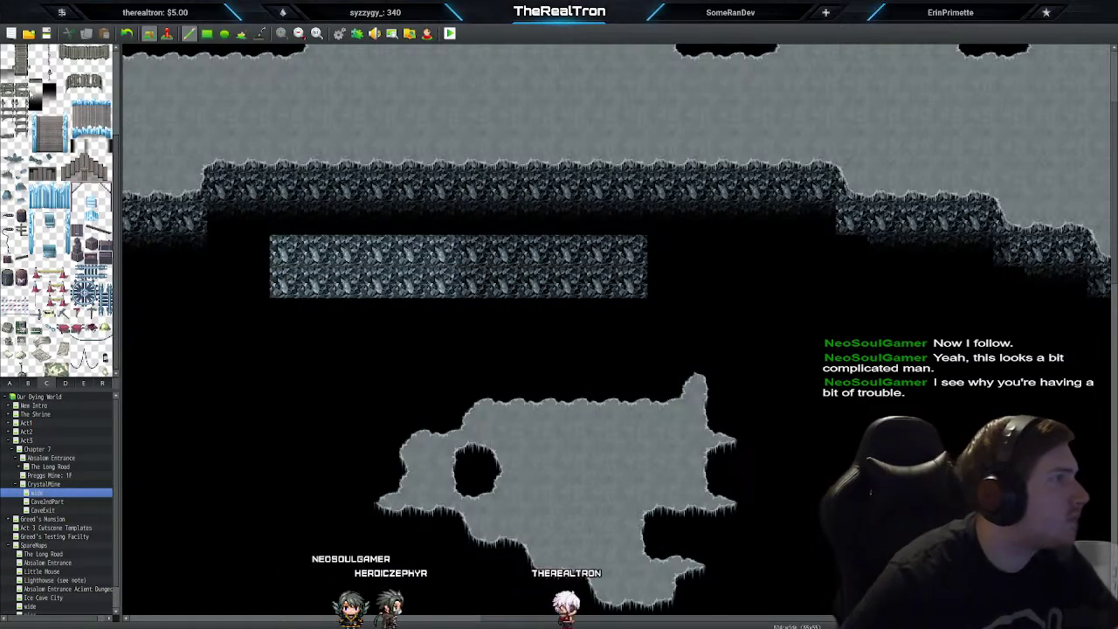
click(286, 271)
click(317, 278)
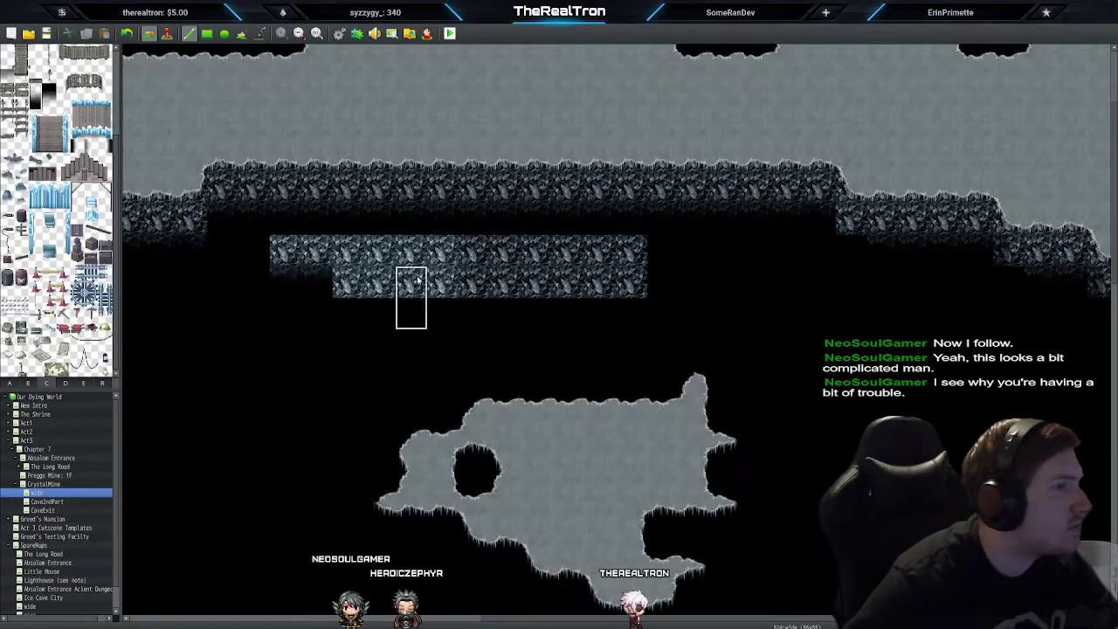
click(349, 278)
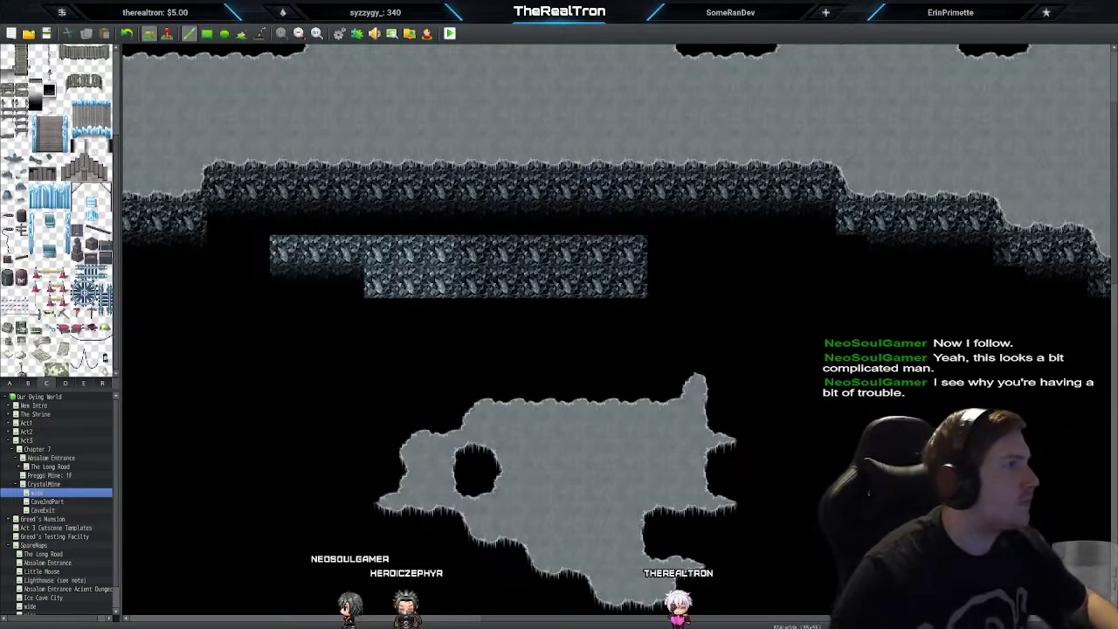
drag(379, 262, 530, 257)
click(443, 261)
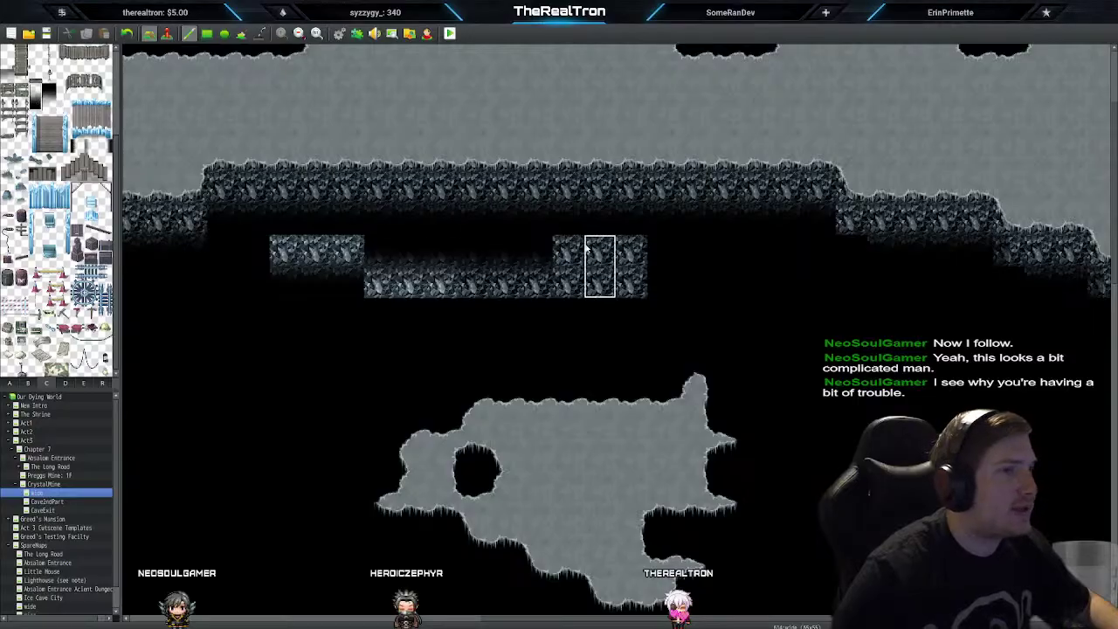
Step: Fade the rock strip's three rightmost lower tiles into black, and clear the whole test strip from the void
drag(587, 249, 629, 253)
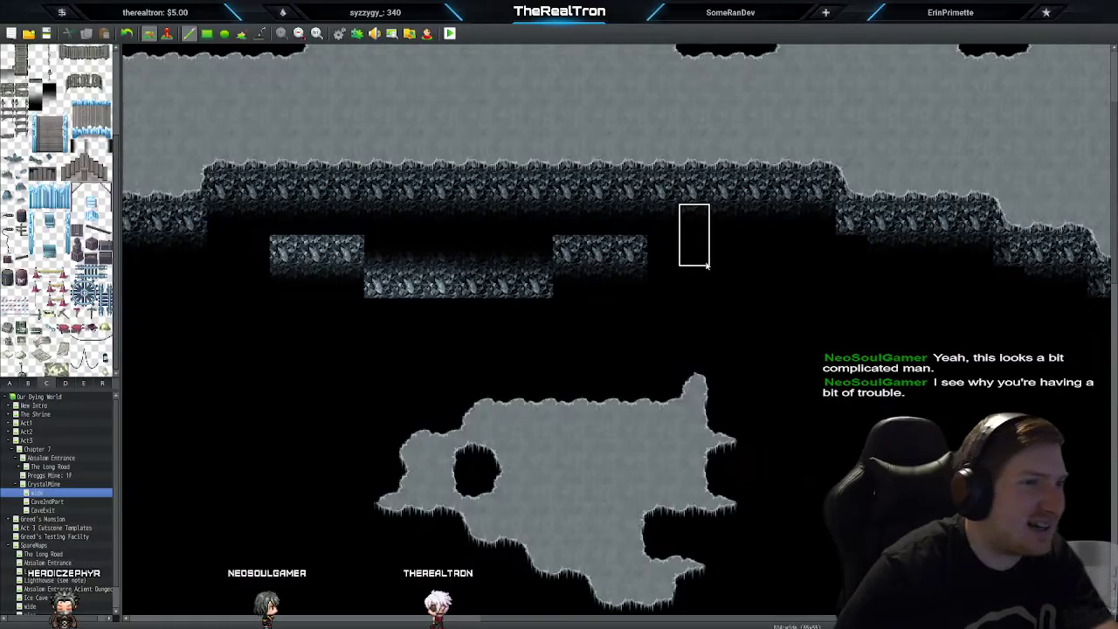
mouse_move(661, 256)
mouse_down()
mouse_move(631, 282)
mouse_move(409, 289)
mouse_move(350, 286)
mouse_move(262, 252)
mouse_move(294, 281)
mouse_up()
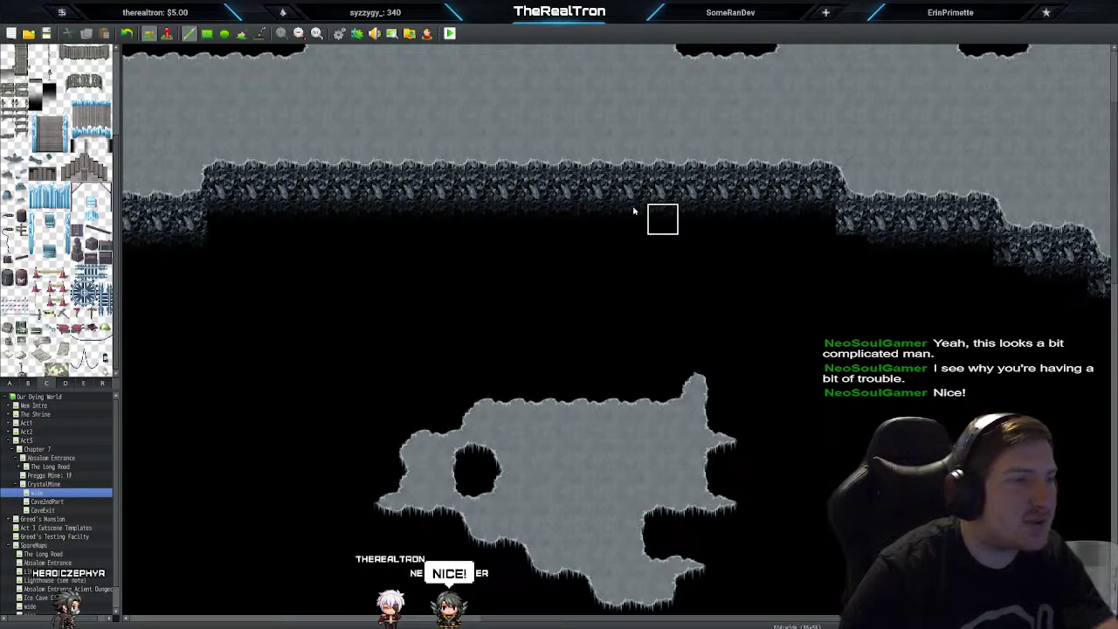
Step: Try a test ledge in the void: a rock wall block two tiles wide and three high, capped with grey floor
scroll(60, 209, up, 4)
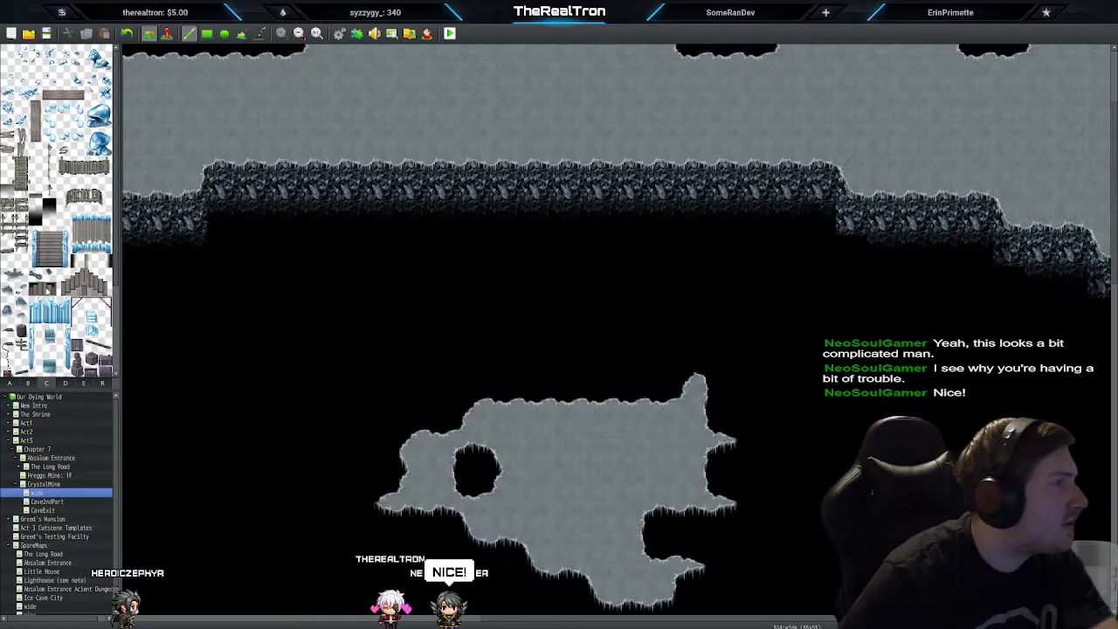
click(10, 383)
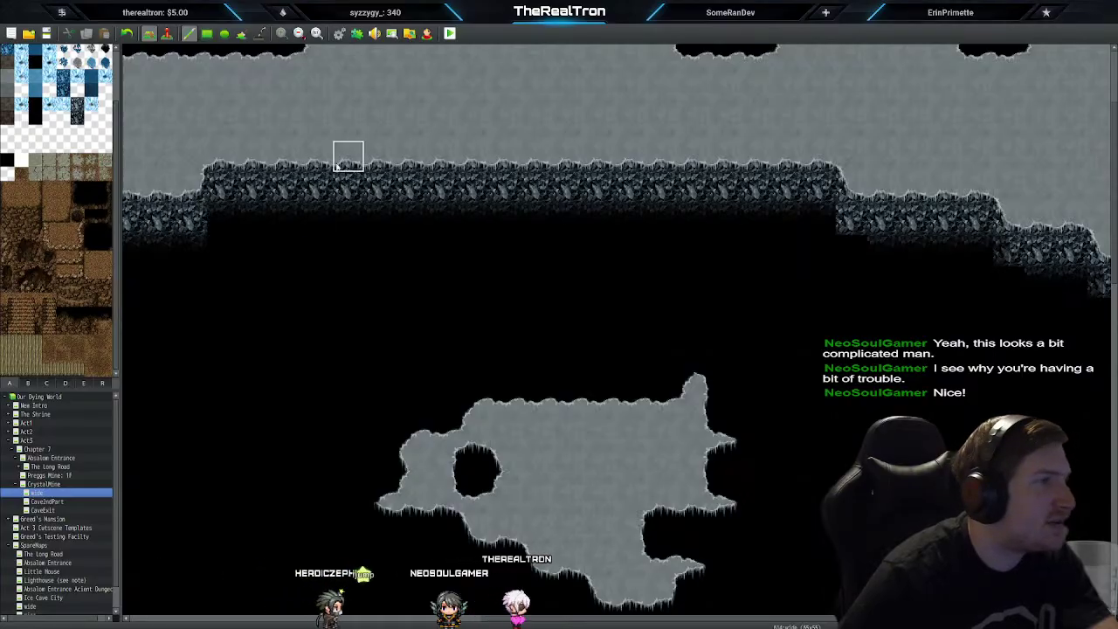
scroll(37, 316, up, 2)
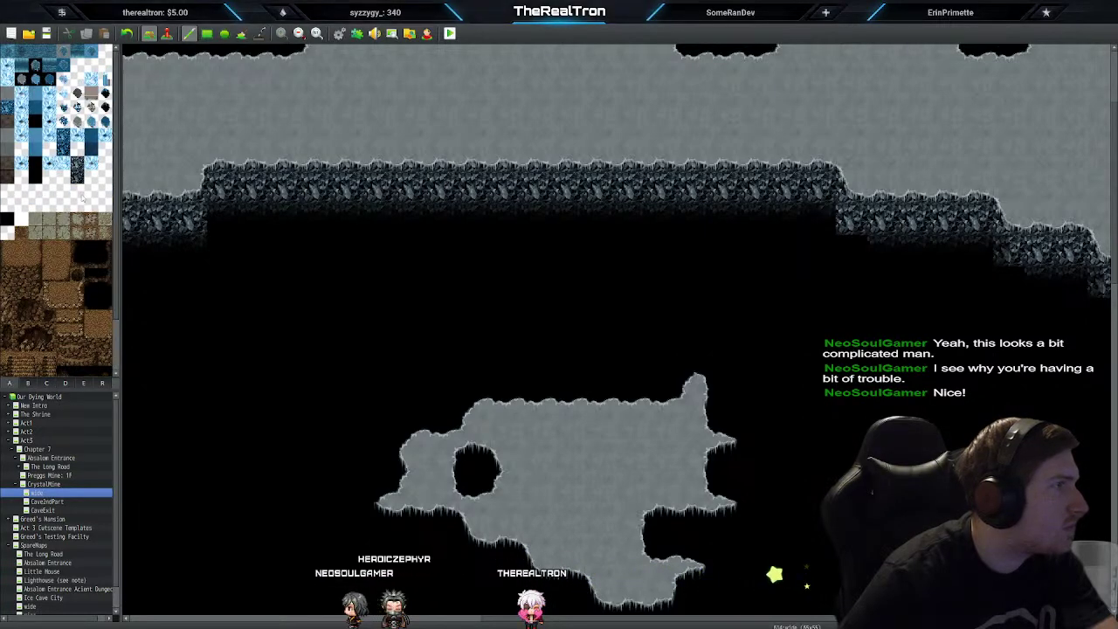
mouse_move(318, 282)
mouse_down()
mouse_move(318, 345)
mouse_move(349, 345)
mouse_up()
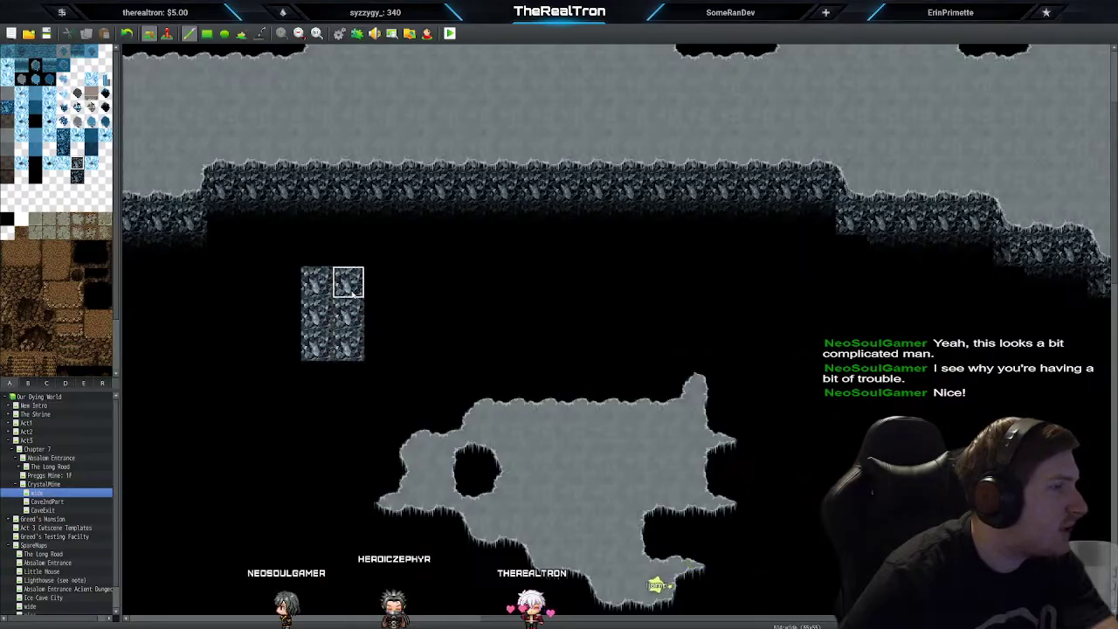
click(78, 121)
drag(318, 282, 368, 287)
drag(318, 253, 419, 264)
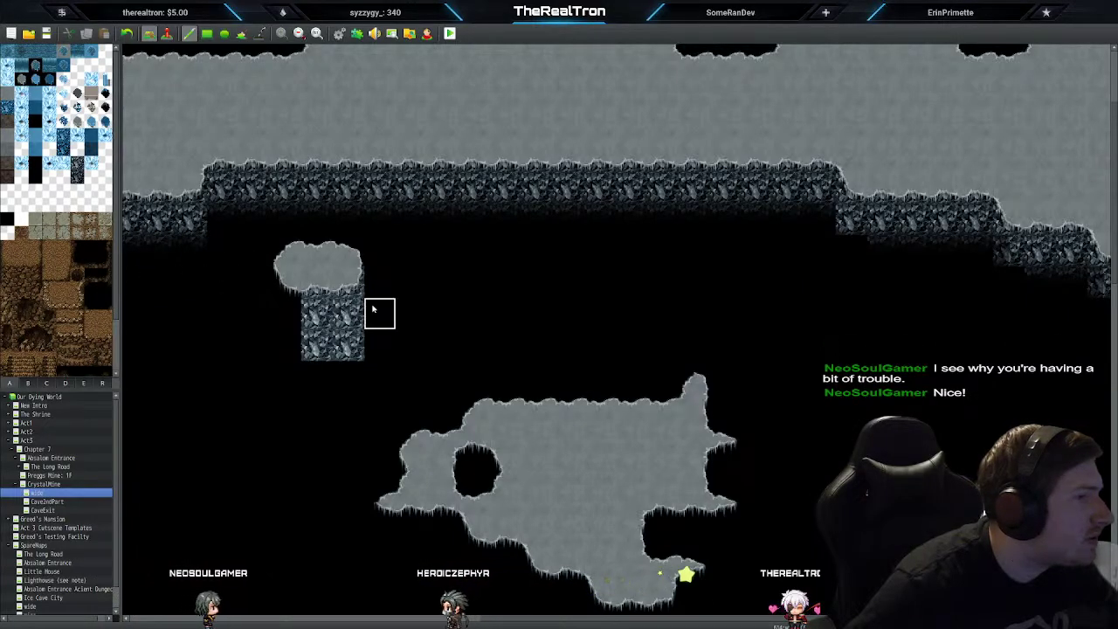
Step: Try the bluish rock tile from tileset B beside the test ledge's wall, and cover it with a black tile from tileset A
click(27, 383)
click(77, 341)
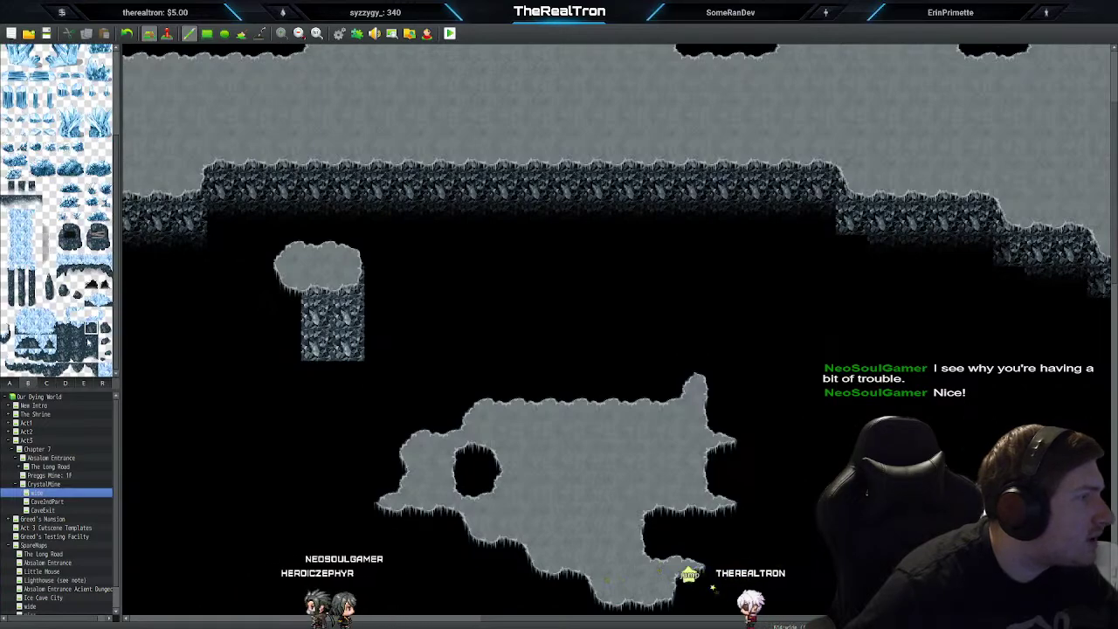
click(380, 314)
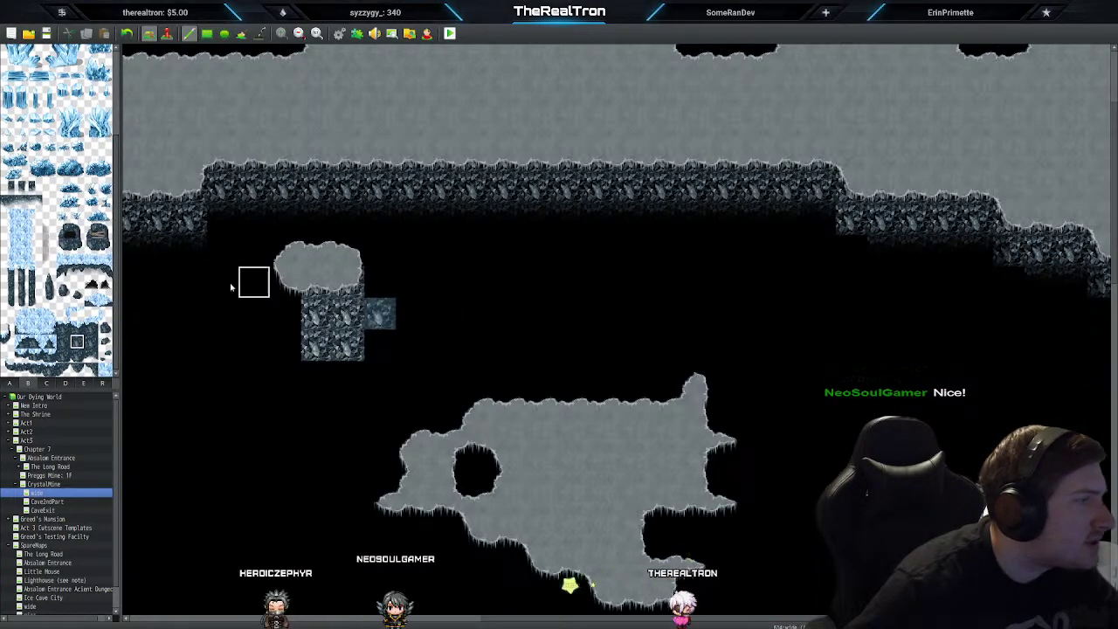
click(8, 384)
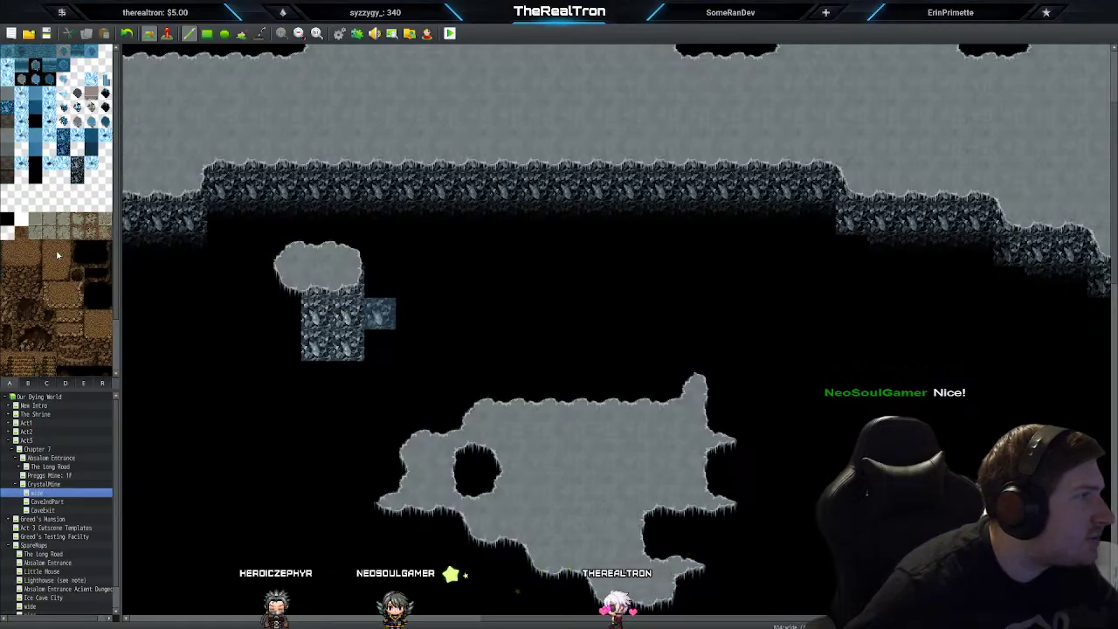
scroll(57, 288, down, 2)
scroll(61, 253, up, 2)
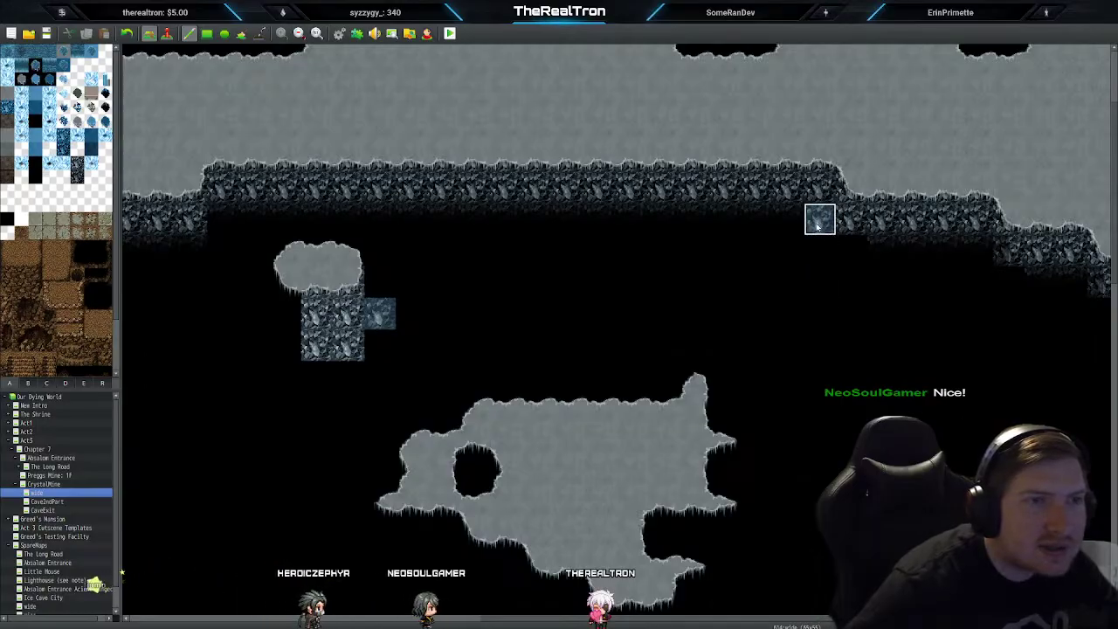
key(ctrl+z)
scroll(55, 336, down, 1)
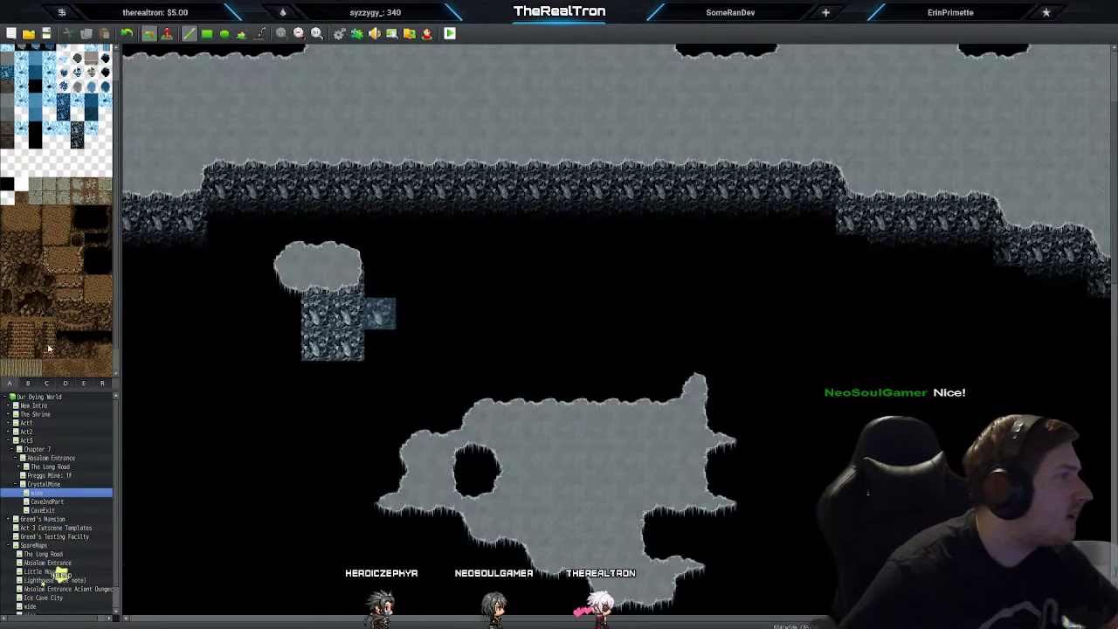
click(35, 128)
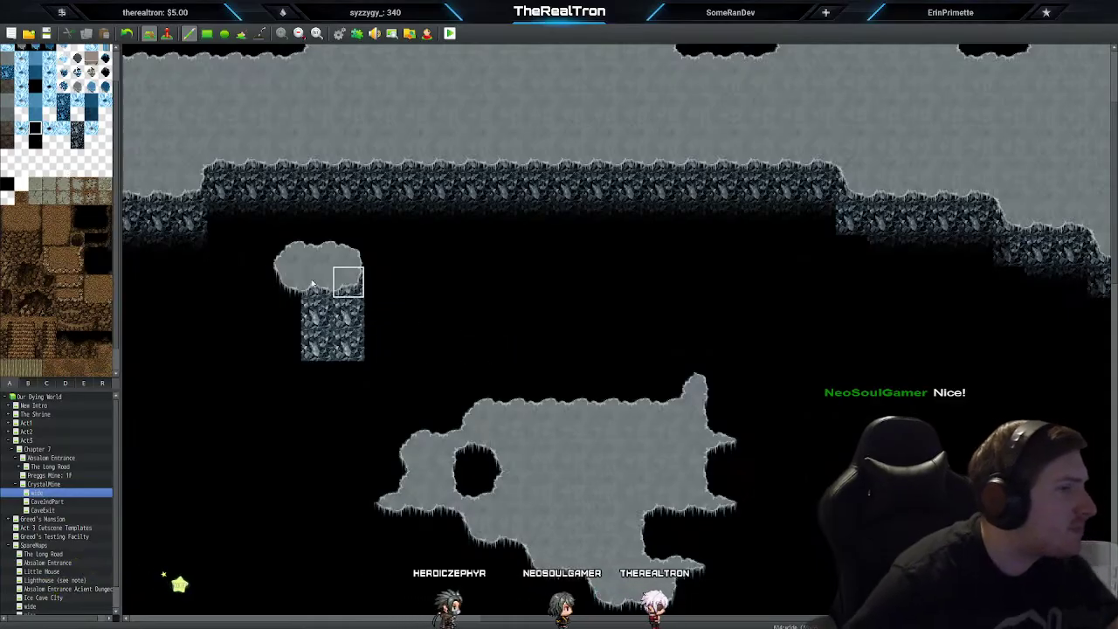
Step: Try the gradient shadow tiles from tileset C on the bluish rock tile, and paint that tile back to black
click(28, 383)
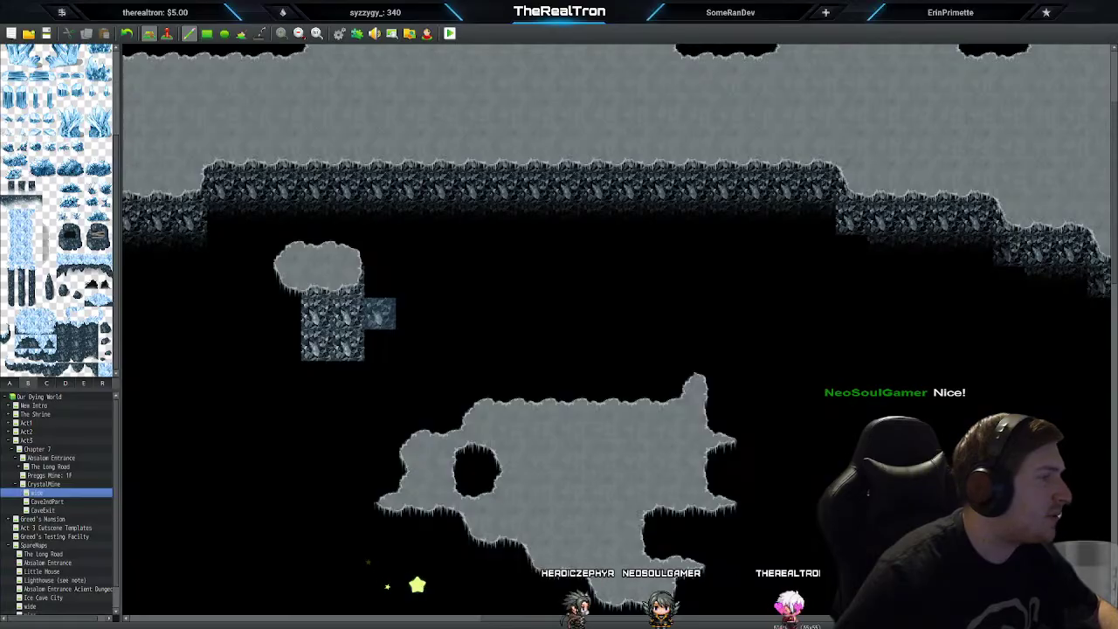
click(43, 383)
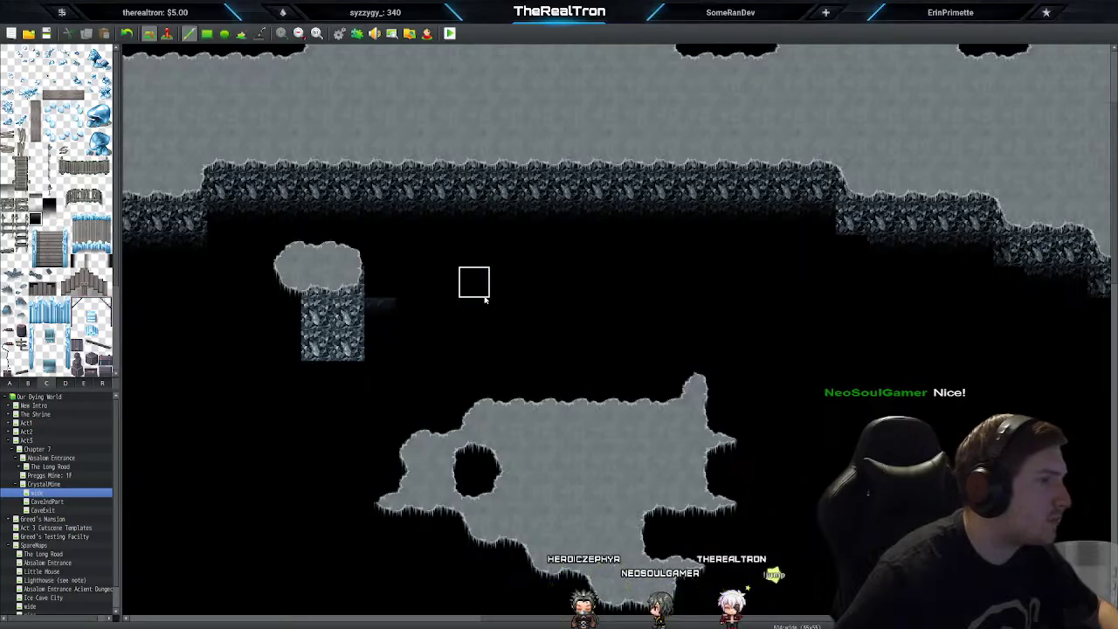
click(379, 313)
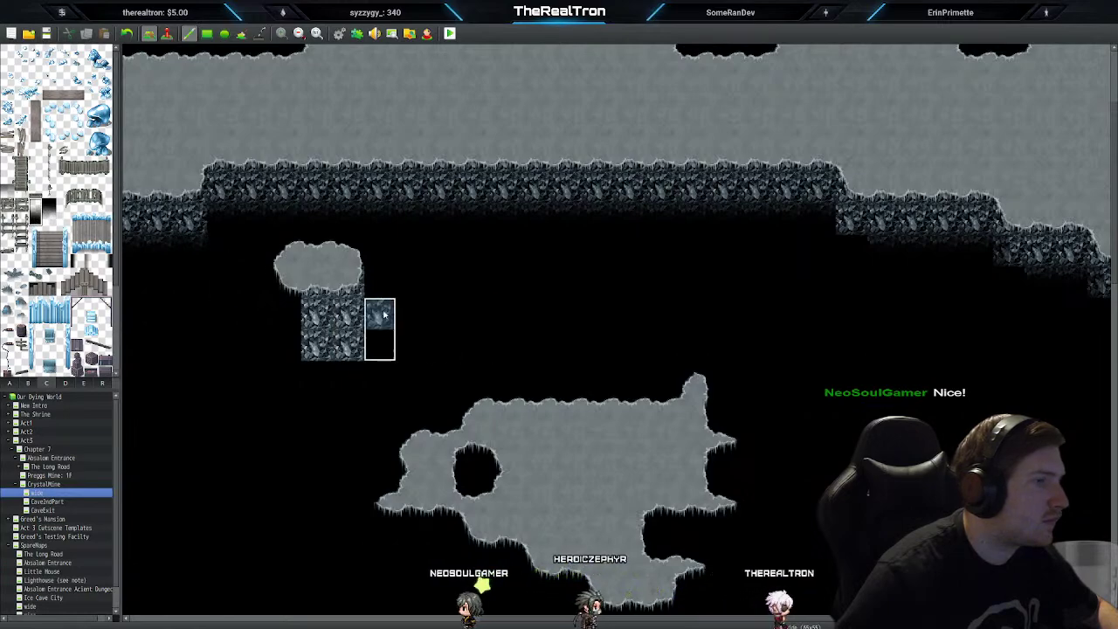
click(374, 281)
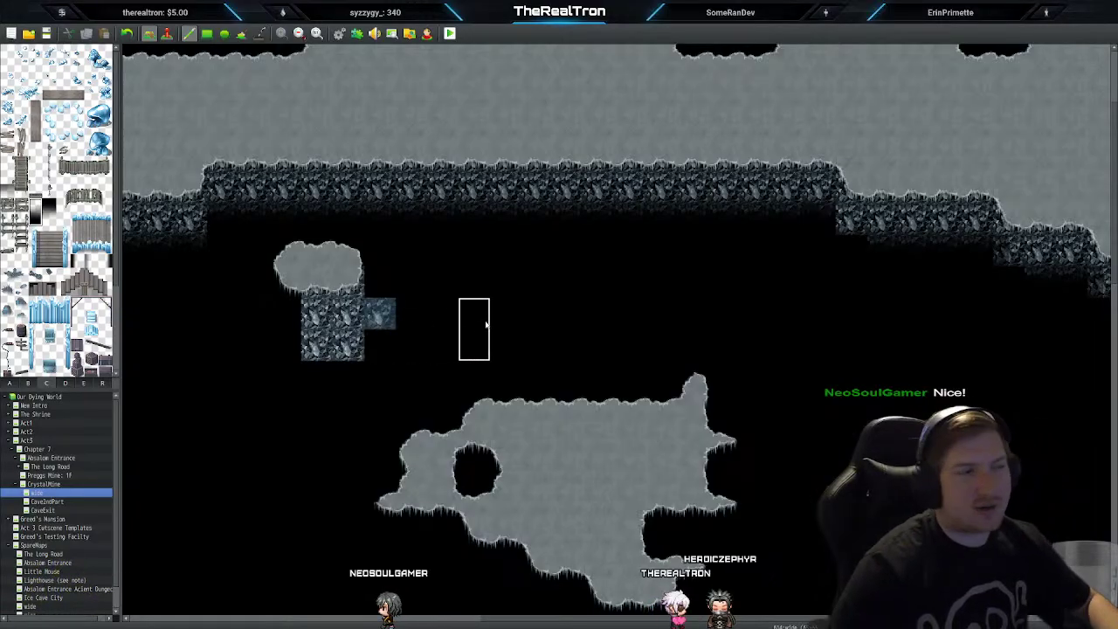
right_click(486, 324)
click(392, 318)
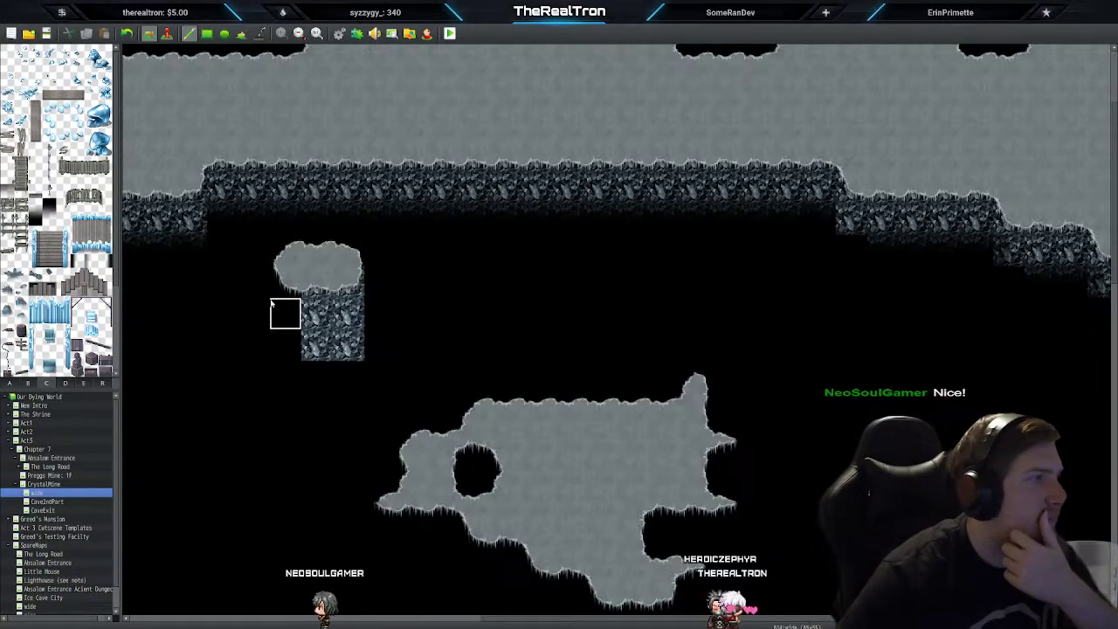
Step: Look through tilesets C, B and A for side wall pieces and try a brown rock tile on the test ledge's wall
scroll(57, 210, down, 2)
scroll(57, 210, down, 3)
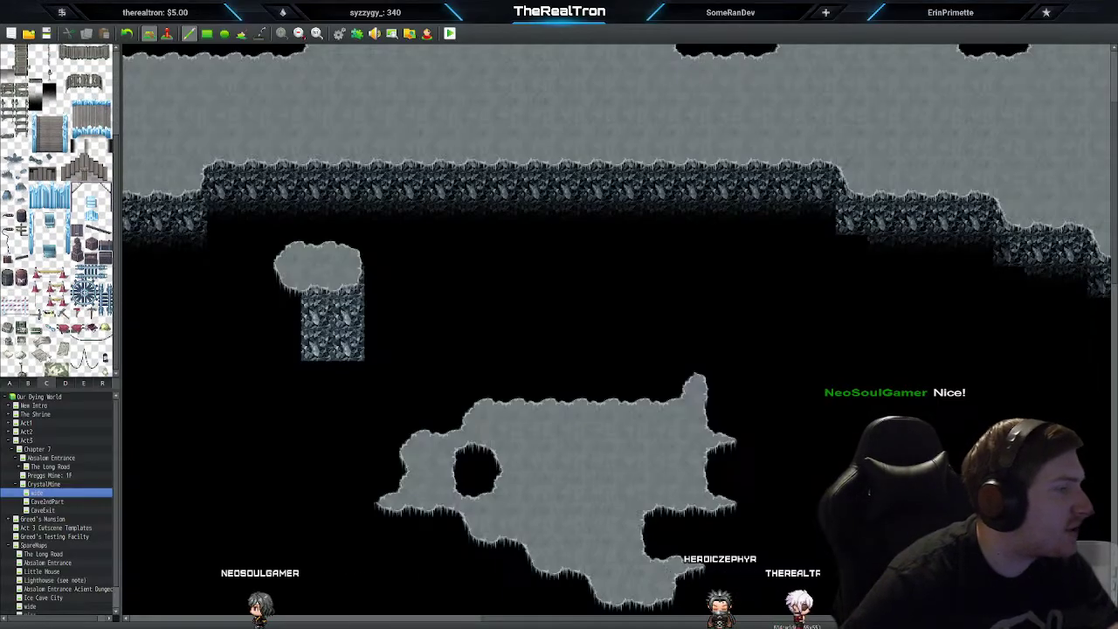
click(30, 384)
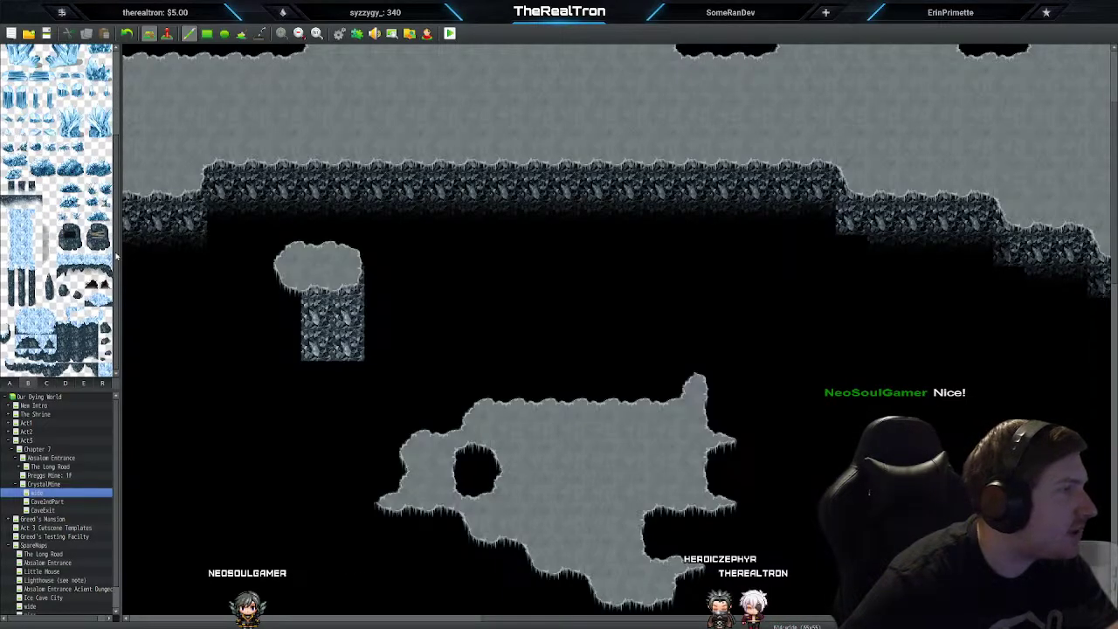
scroll(116, 255, up, 3)
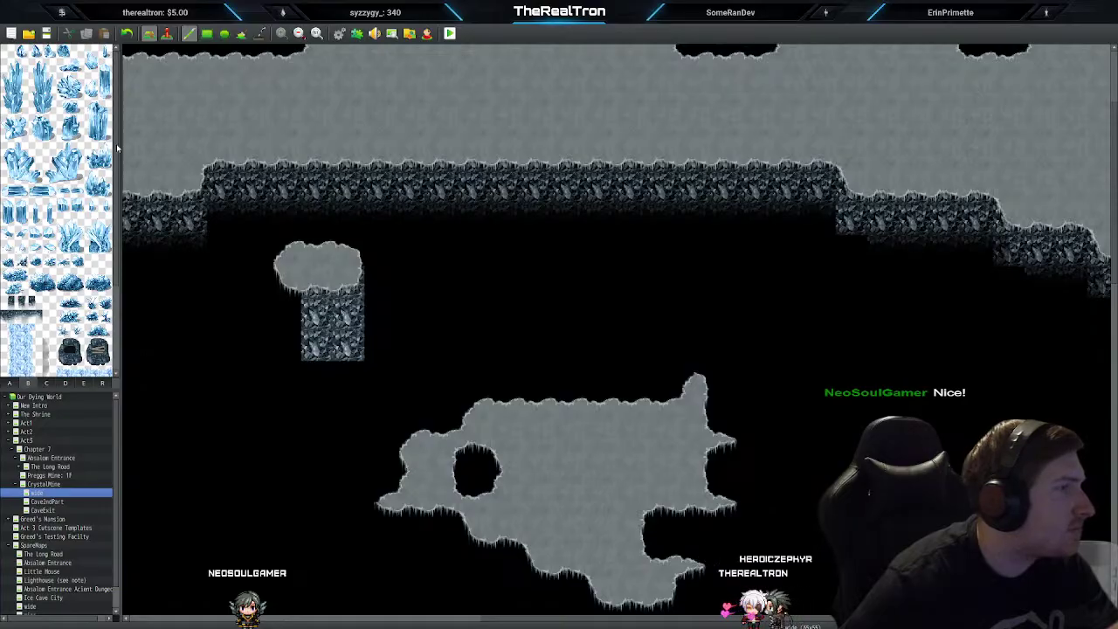
click(11, 384)
scroll(20, 342, down, 1)
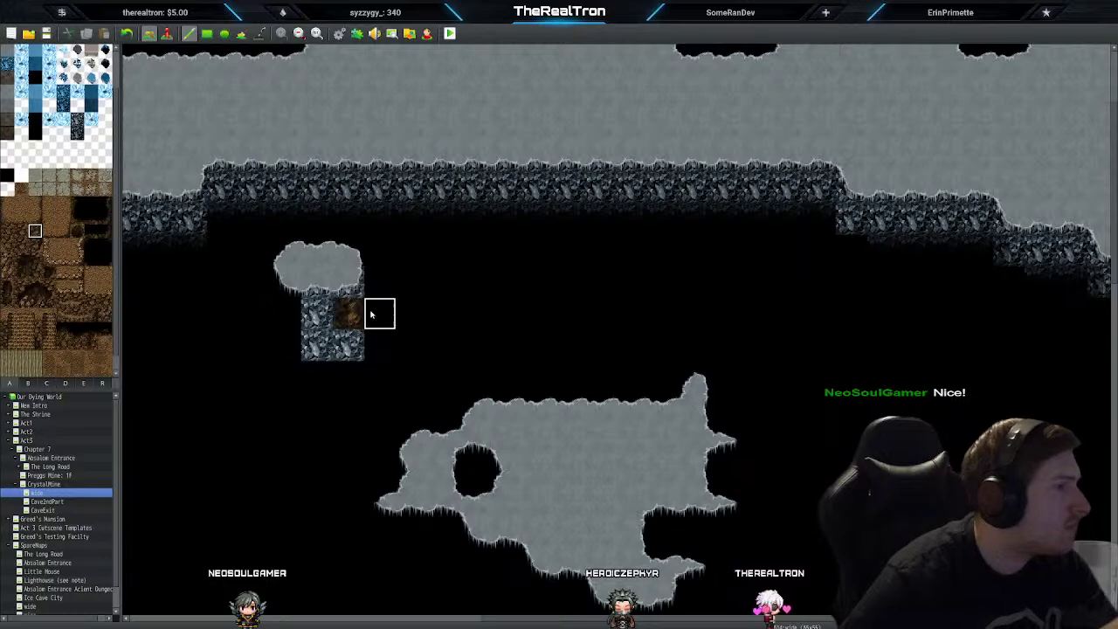
key(ctrl+z)
Step: Try a blue rock wall column two tiles high beside the test ledge, and clear the whole ledge back to black
scroll(47, 260, up, 5)
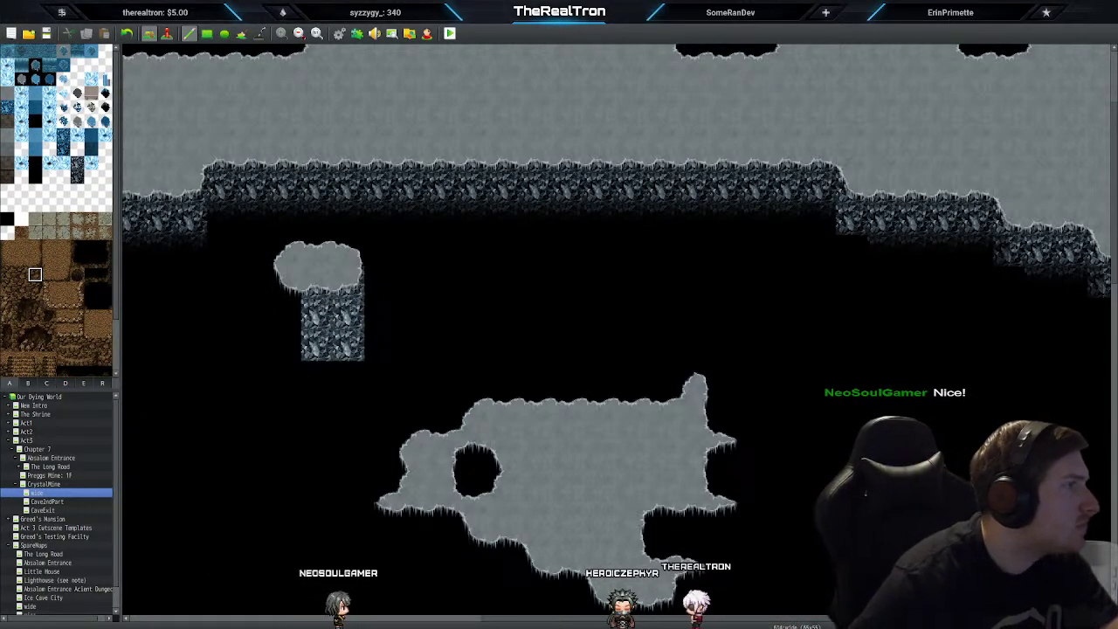
drag(63, 134, 63, 149)
click(384, 313)
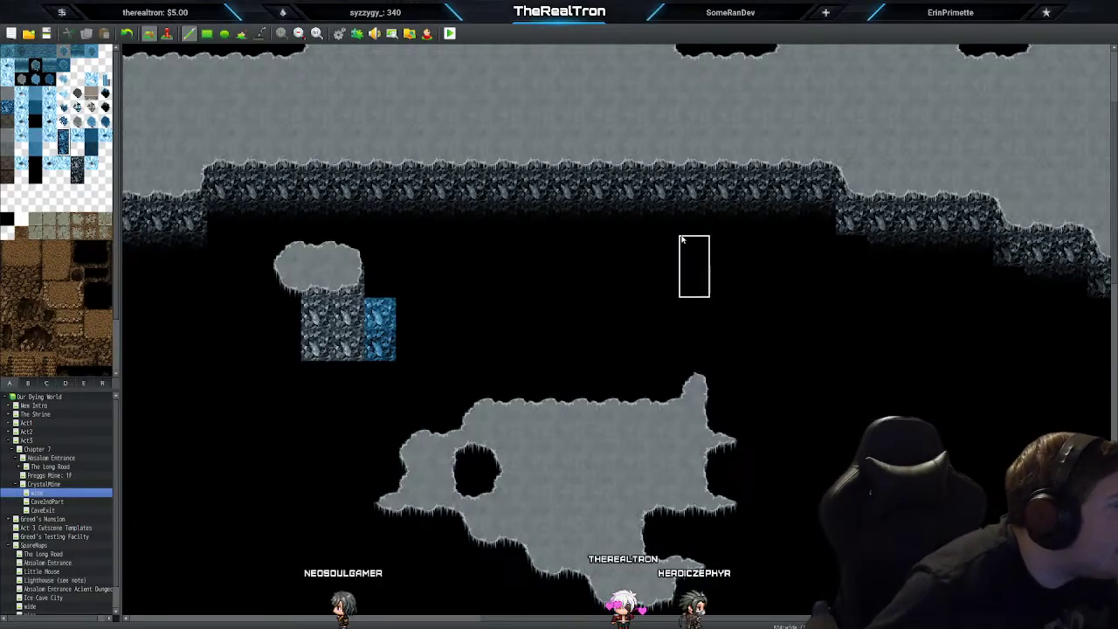
right_click(465, 294)
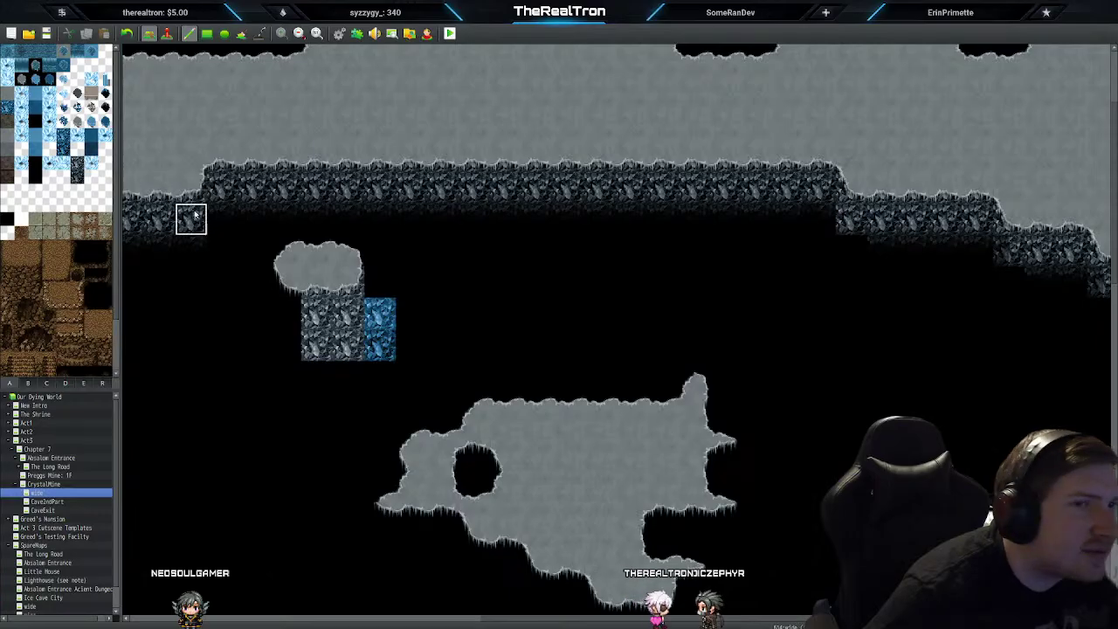
mouse_move(380, 343)
mouse_down()
mouse_move(271, 321)
mouse_move(347, 266)
mouse_up()
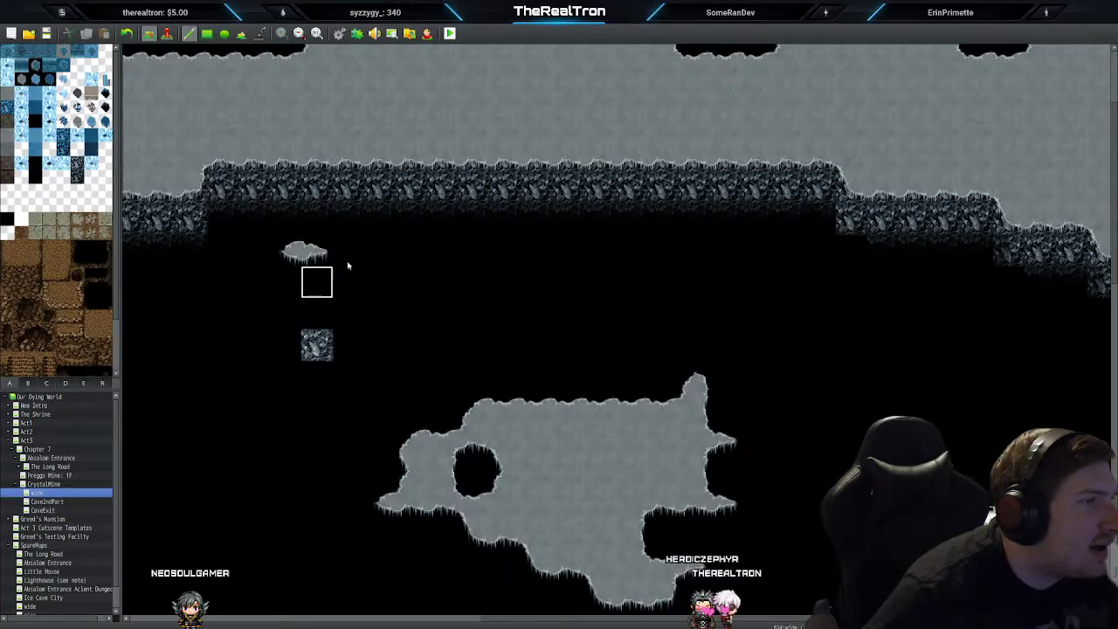
click(316, 345)
Step: Add rock cliff wall with its shadow fade below the upper-left bend of the path and in the notch on the void's west edge
scroll(434, 300, up, 2)
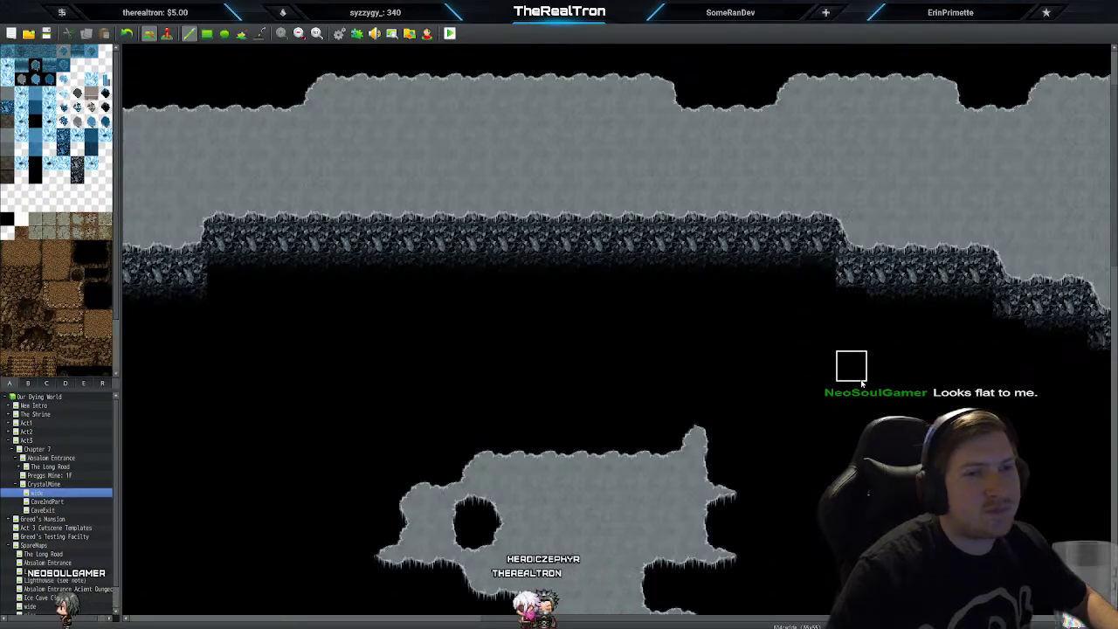
scroll(487, 397, up, 2)
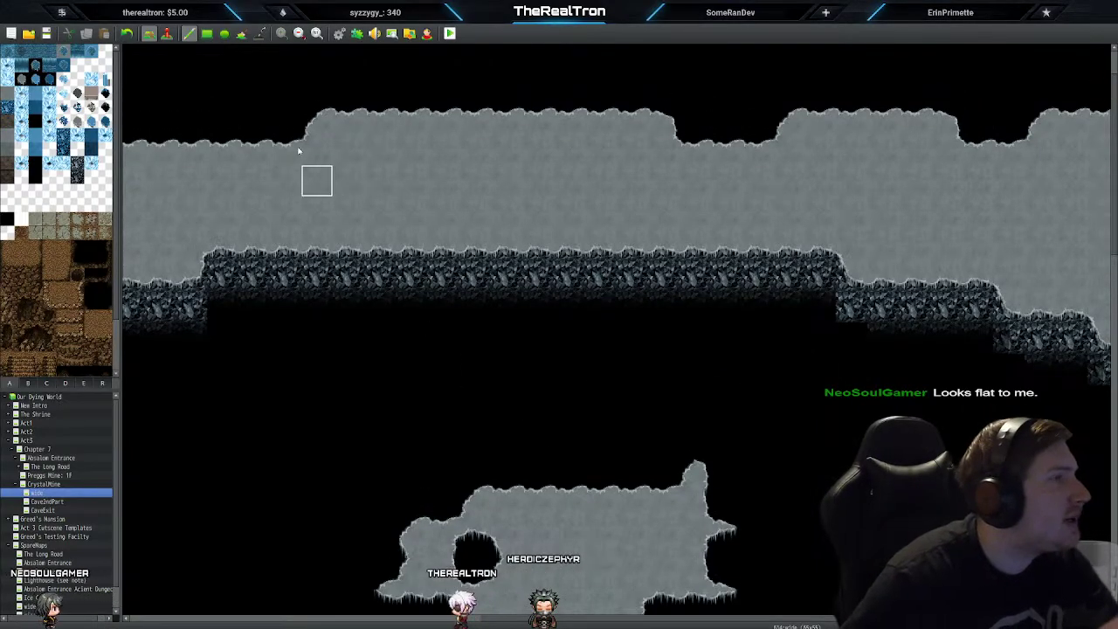
click(299, 33)
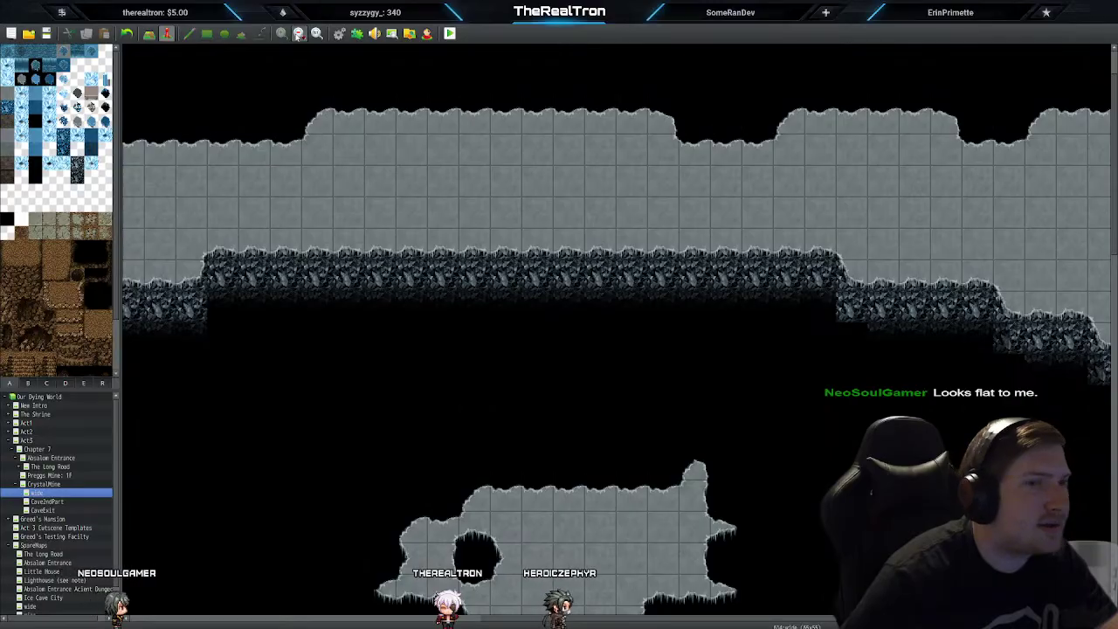
click(299, 33)
click(299, 33)
click(298, 33)
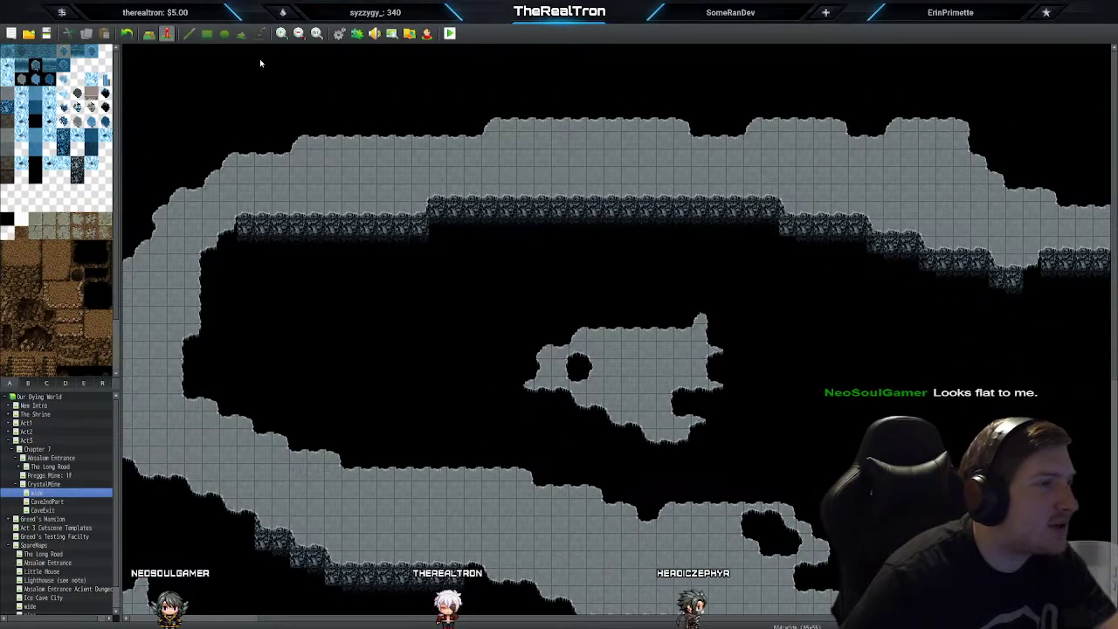
click(149, 34)
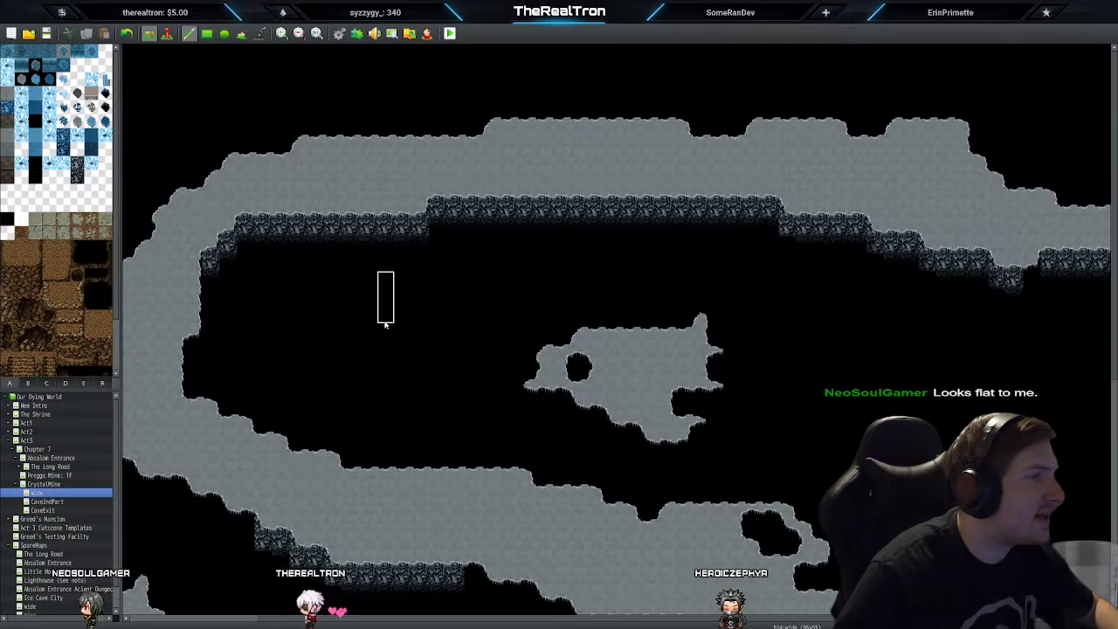
scroll(380, 314, down, 1)
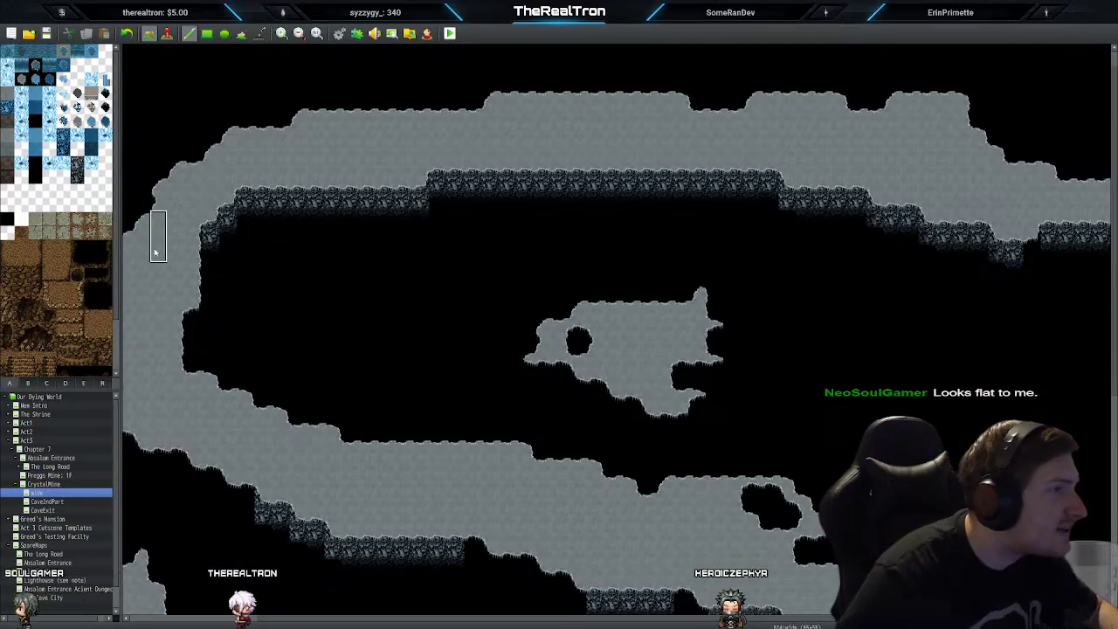
scroll(196, 246, up, 1)
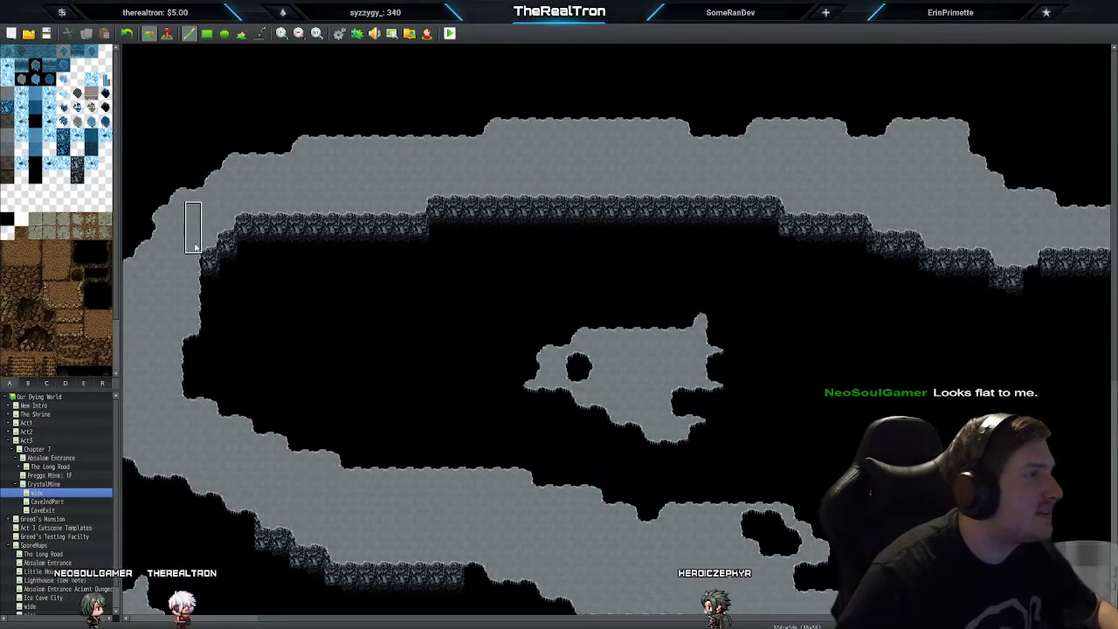
click(198, 354)
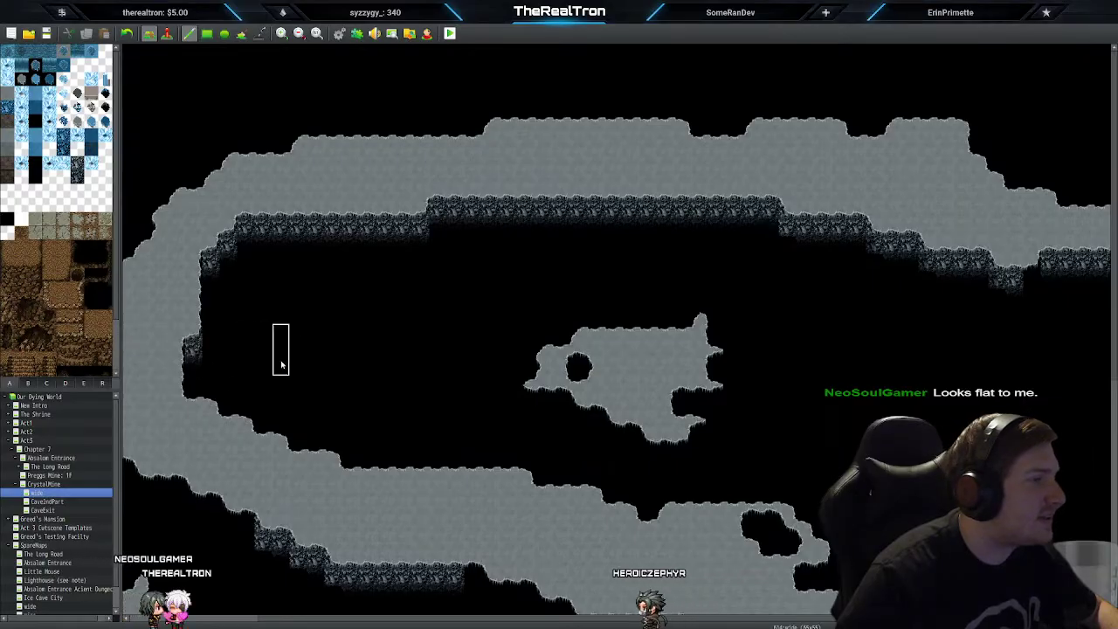
scroll(281, 365, down, 2)
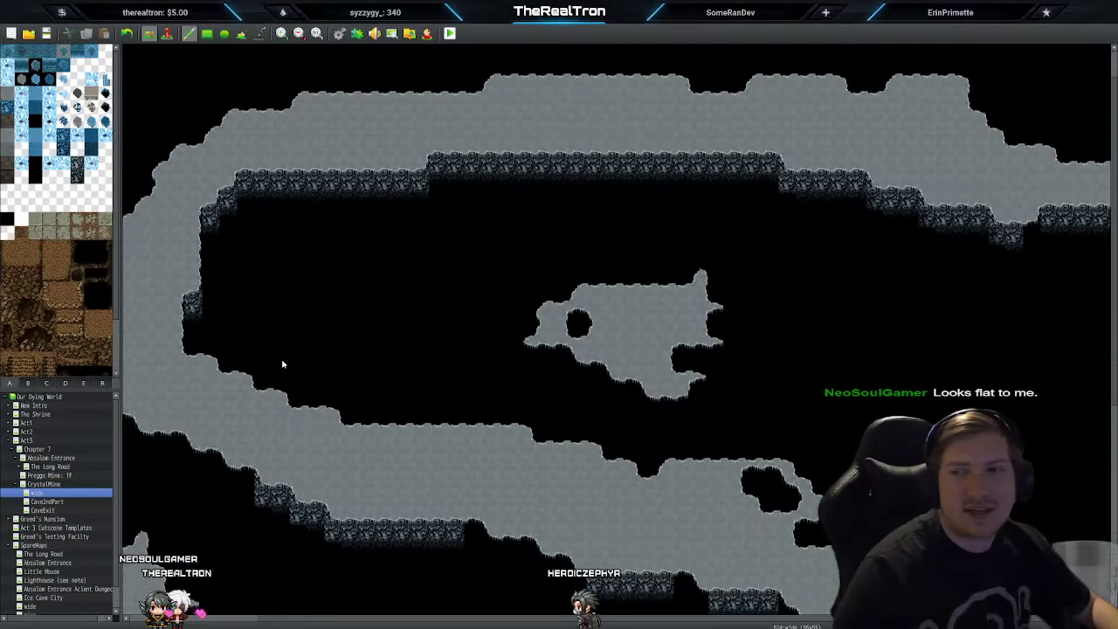
Step: Examine the cliff walls around the central void and its floating island at overview and close range
scroll(282, 365, up, 2)
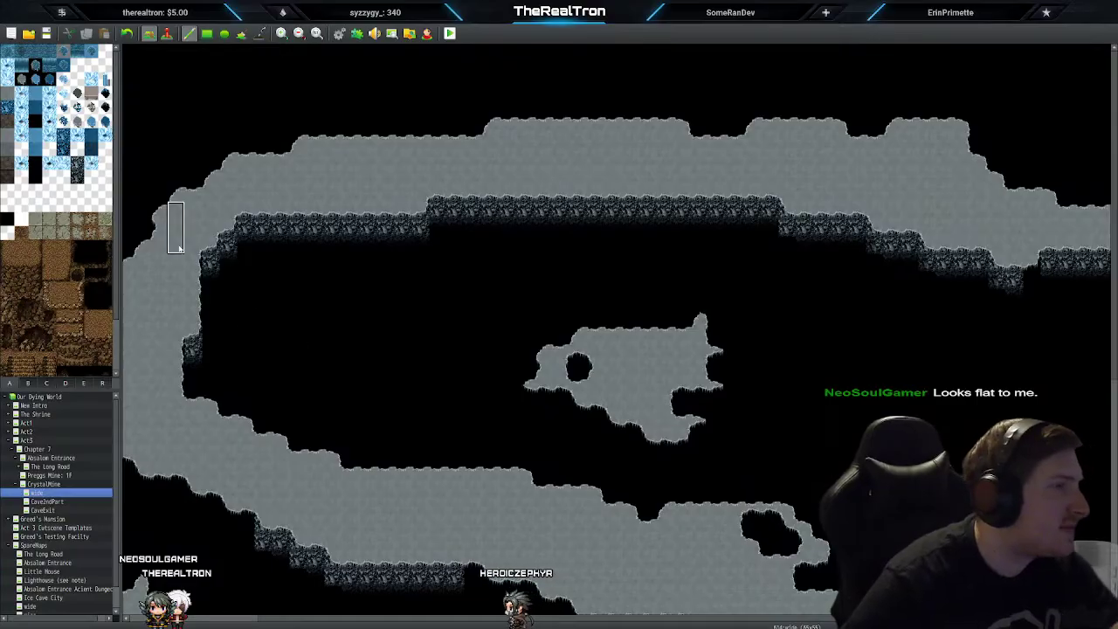
scroll(206, 335, down, 6)
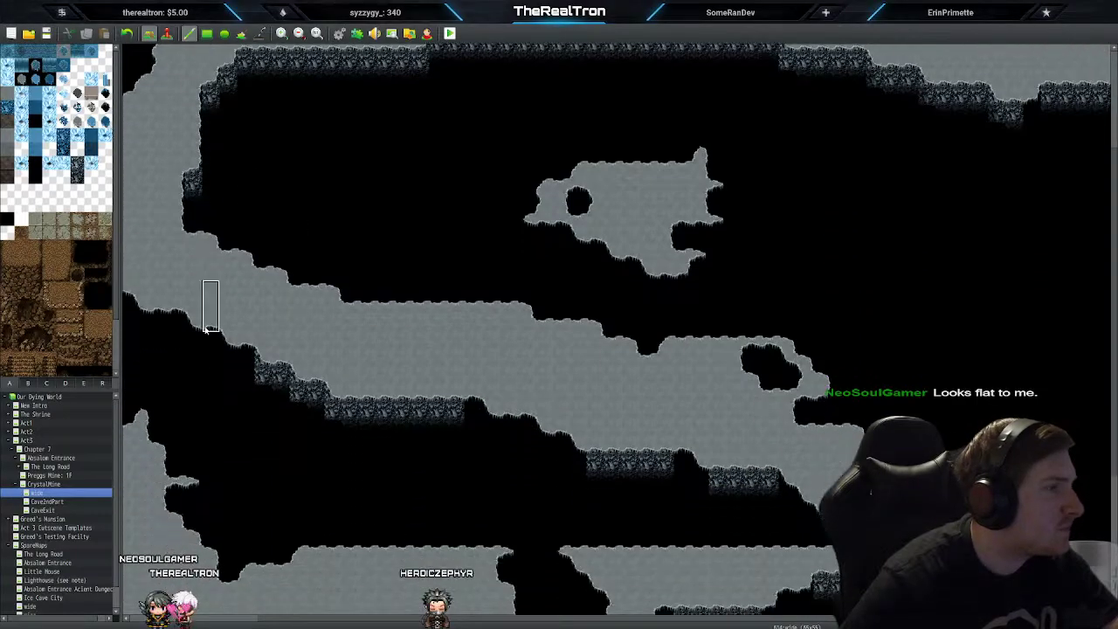
scroll(206, 332, up, 3)
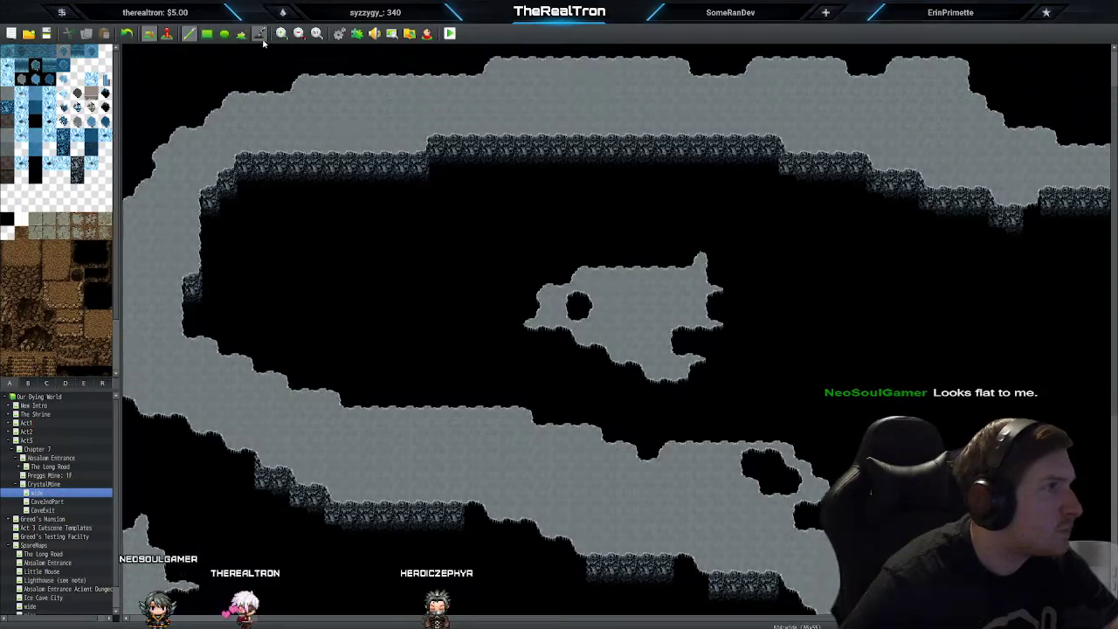
click(282, 33)
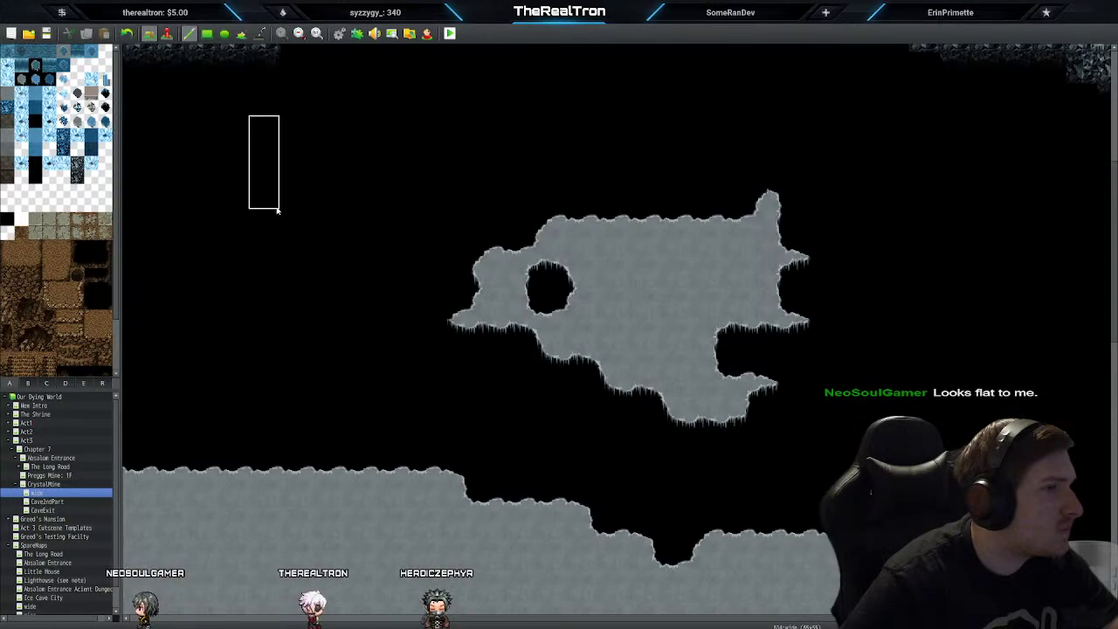
scroll(273, 216, up, 2)
scroll(272, 216, up, 2)
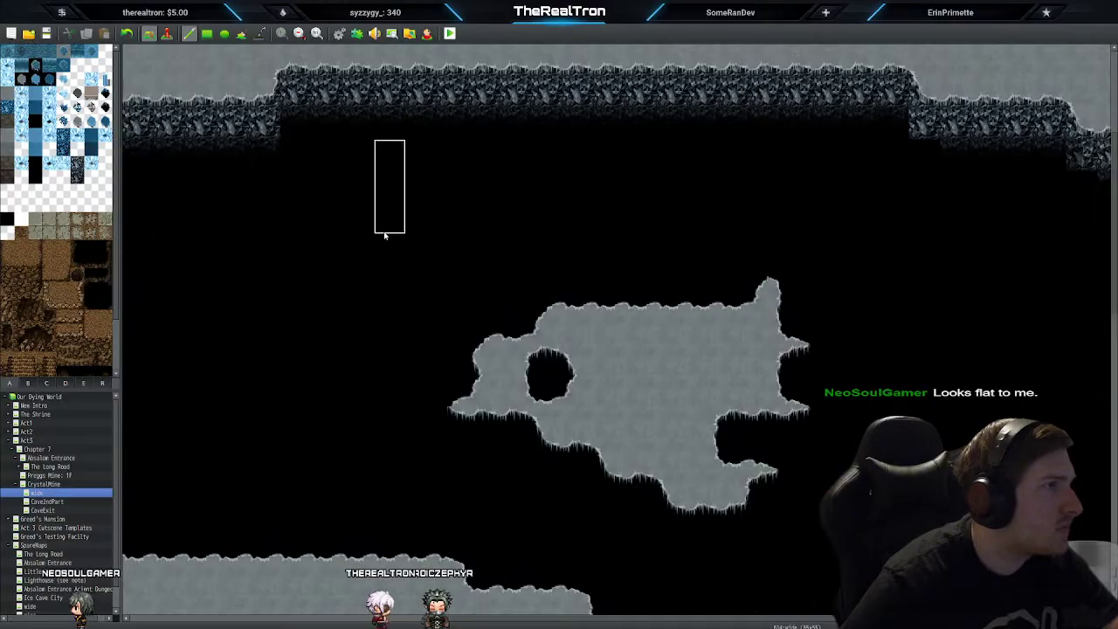
scroll(385, 236, up, 2)
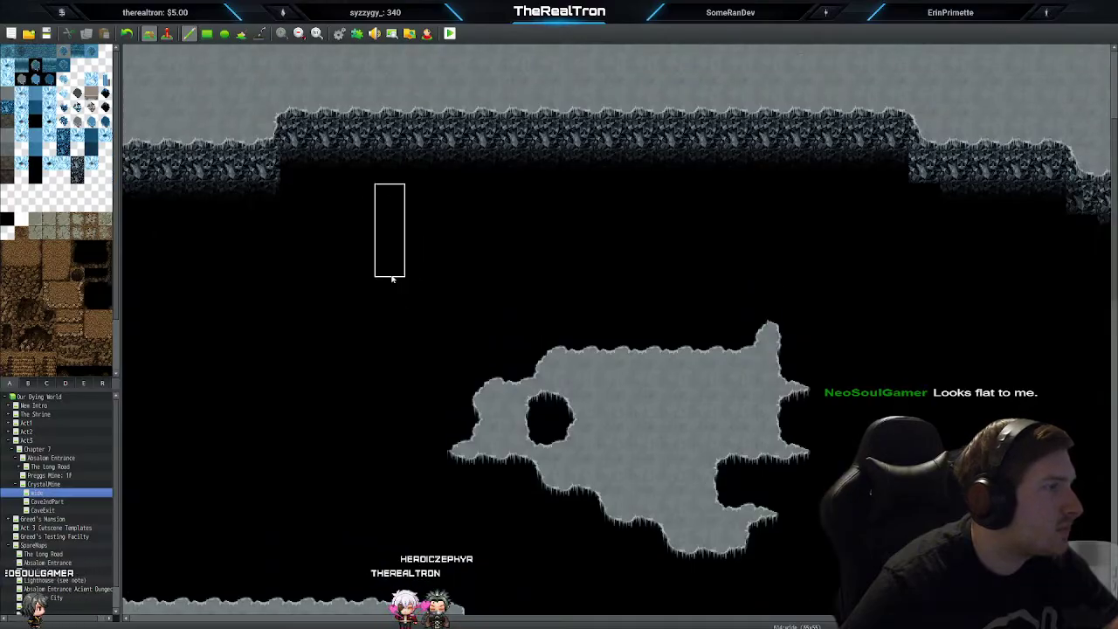
drag(454, 621, 346, 590)
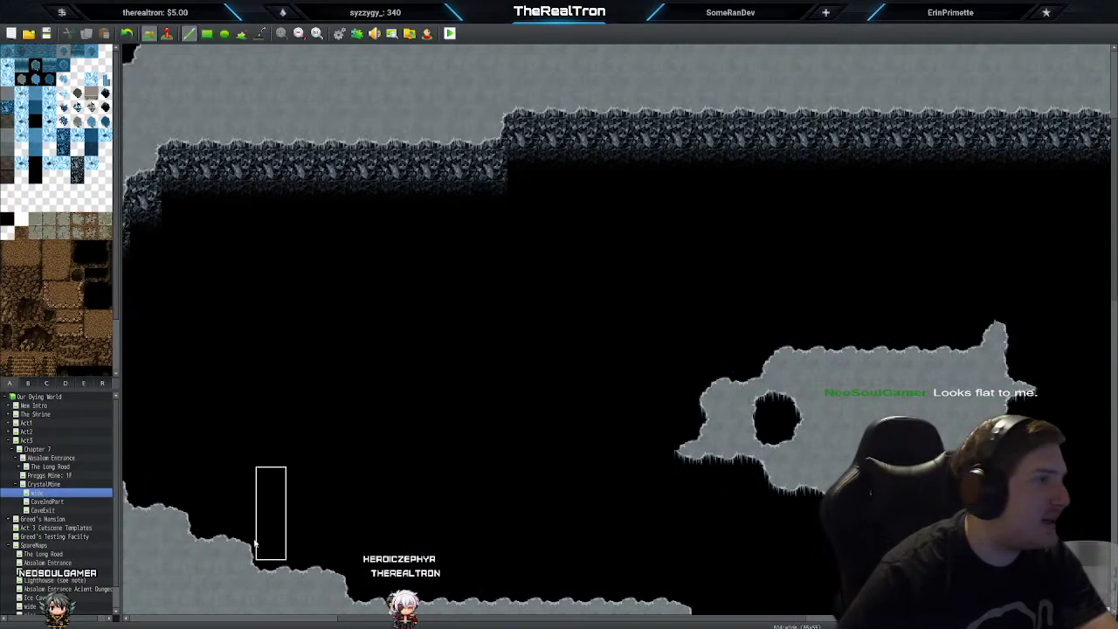
Step: Examine the CaveExit and Cave2ndPart maps for how their cliff walls, water and ice edges are built
click(35, 511)
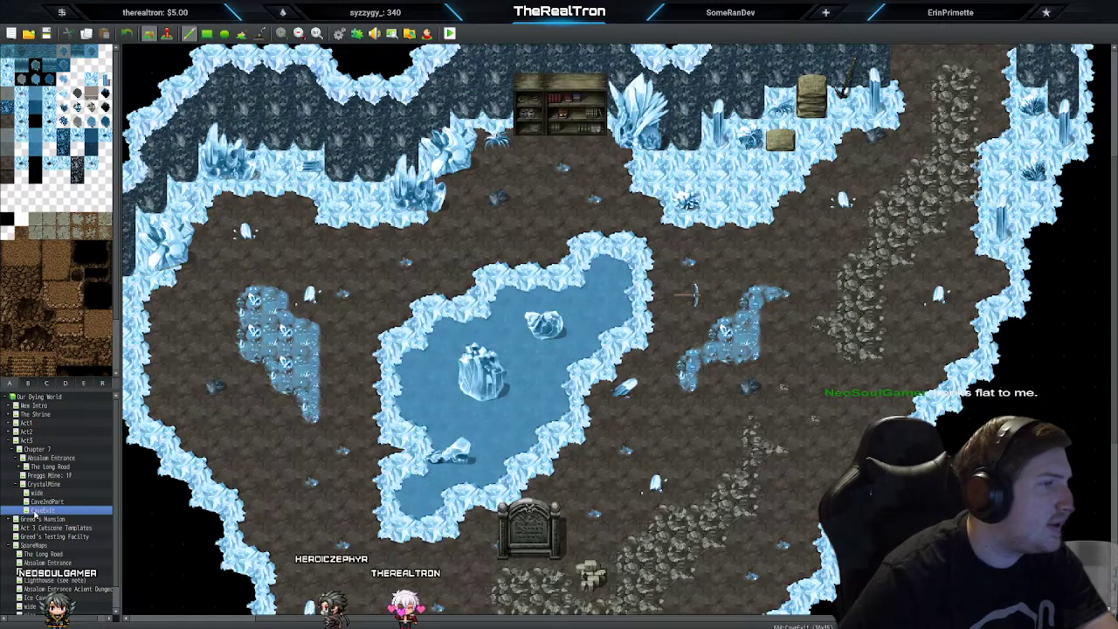
click(48, 503)
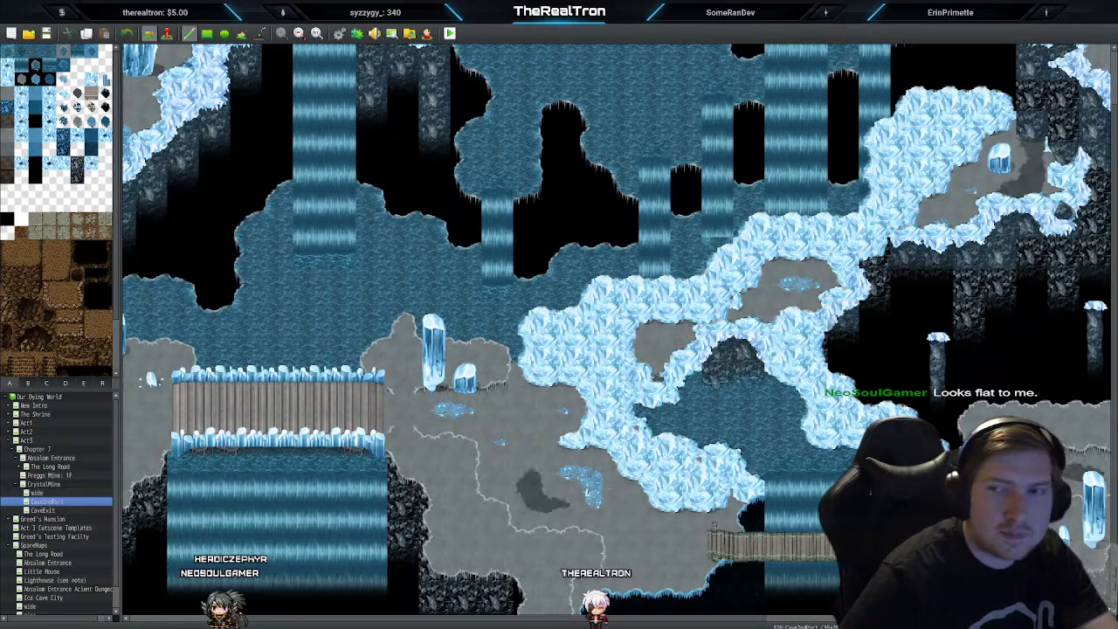
scroll(754, 492, up, 3)
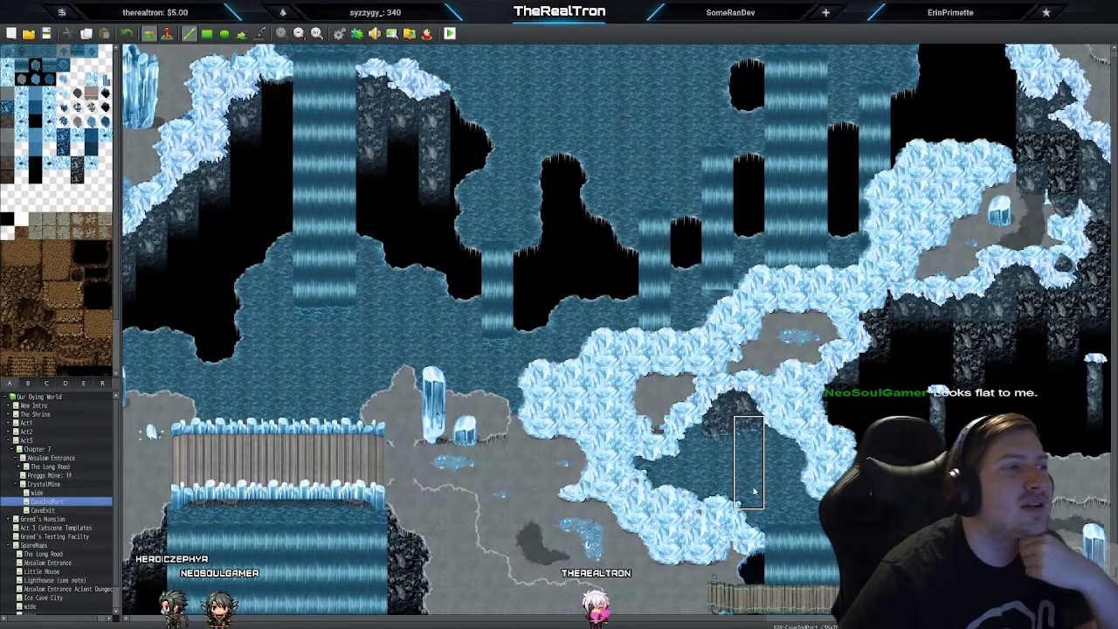
scroll(754, 492, up, 1)
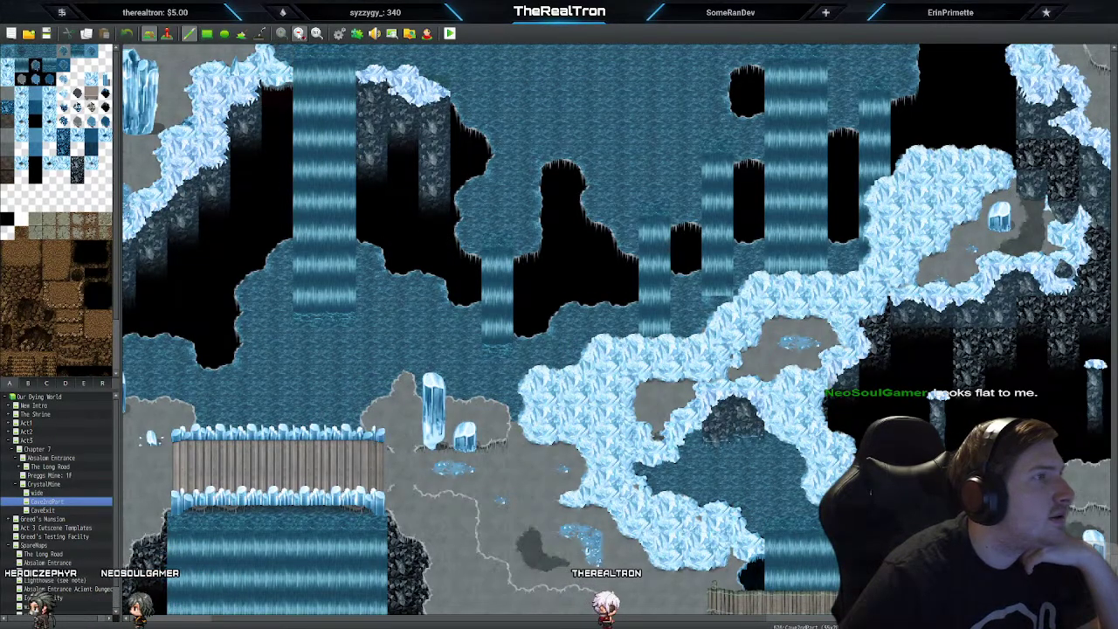
click(299, 33)
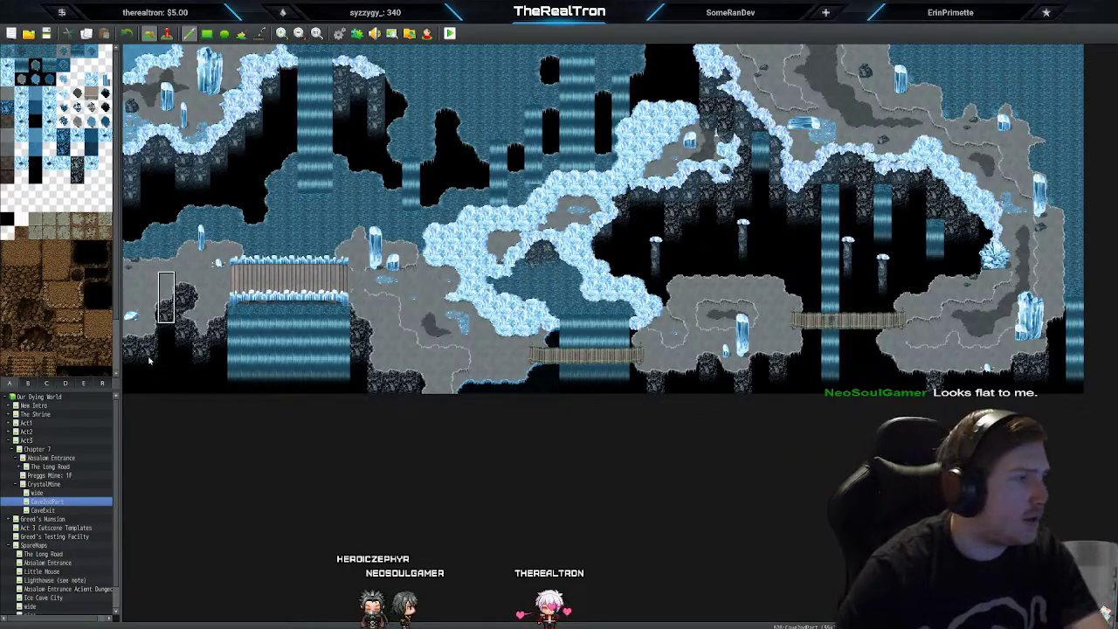
Step: Return to the wide map and examine the lower paths and the cliff walls beneath them
click(50, 494)
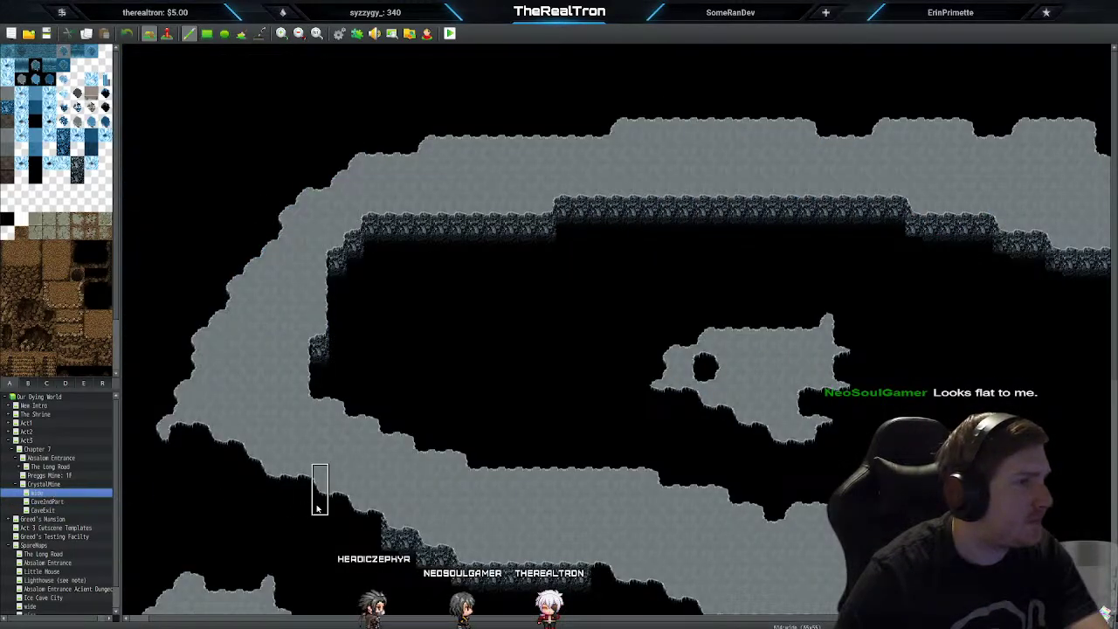
scroll(320, 504, down, 5)
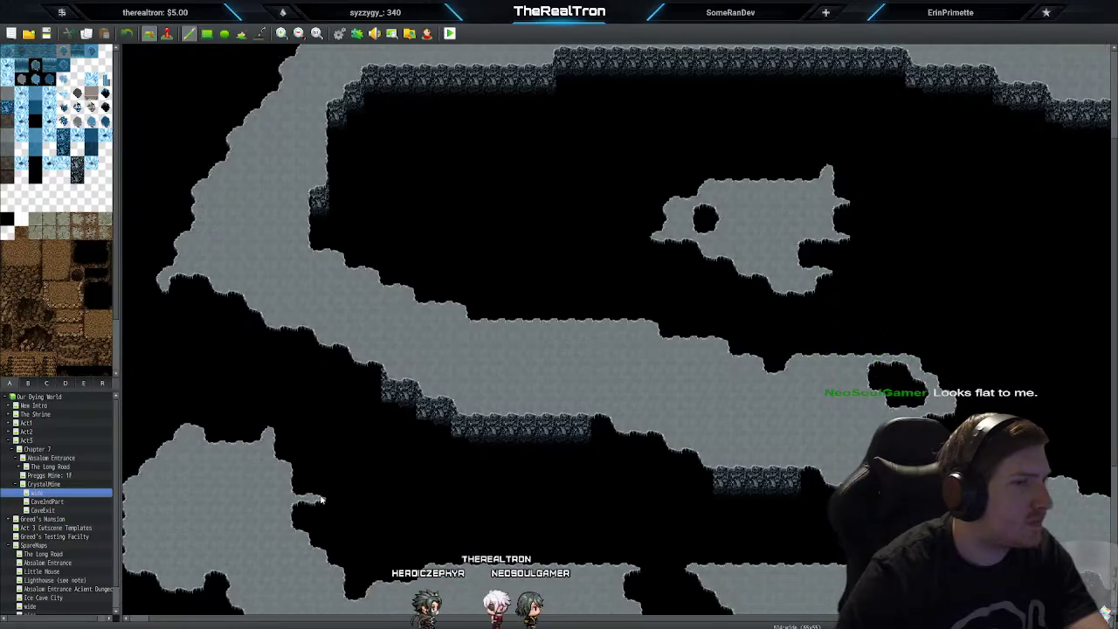
scroll(320, 500, down, 5)
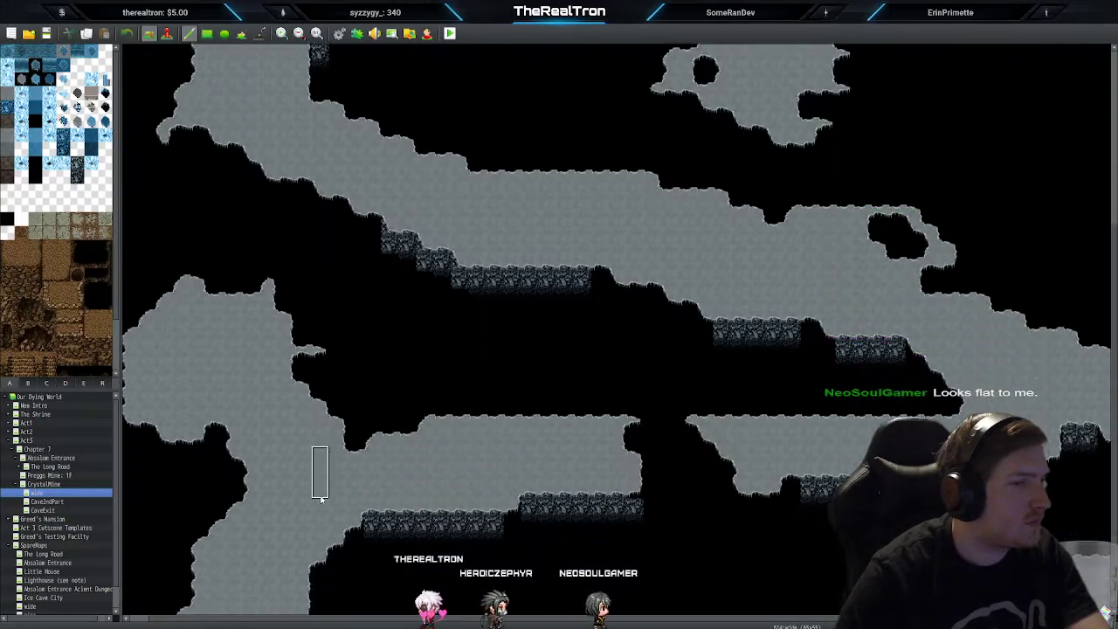
scroll(319, 498, down, 1)
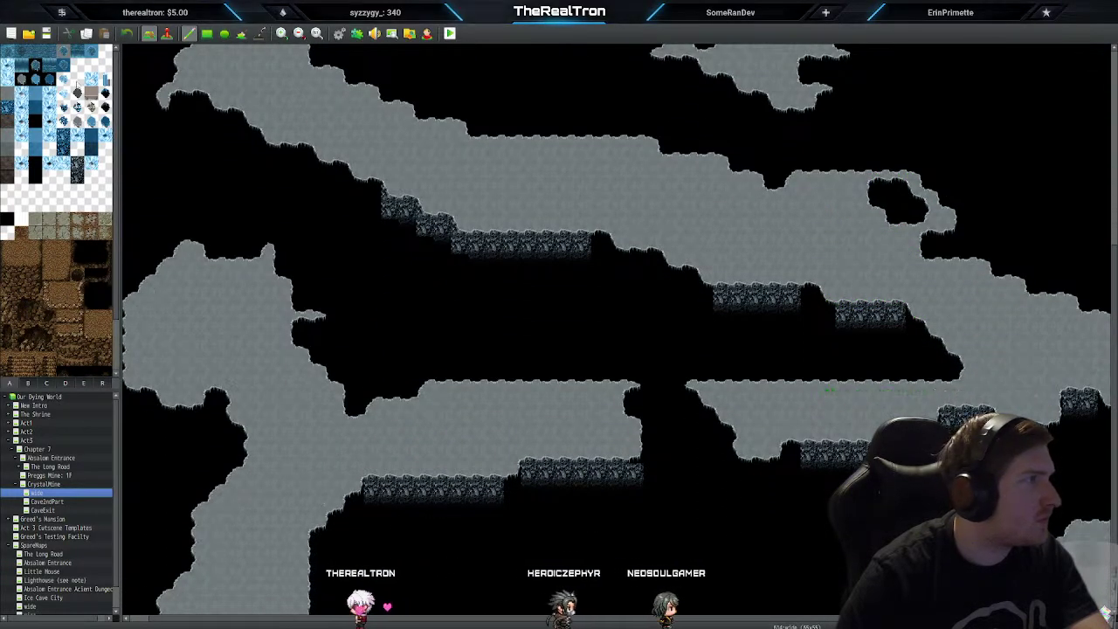
scroll(220, 337, down, 1)
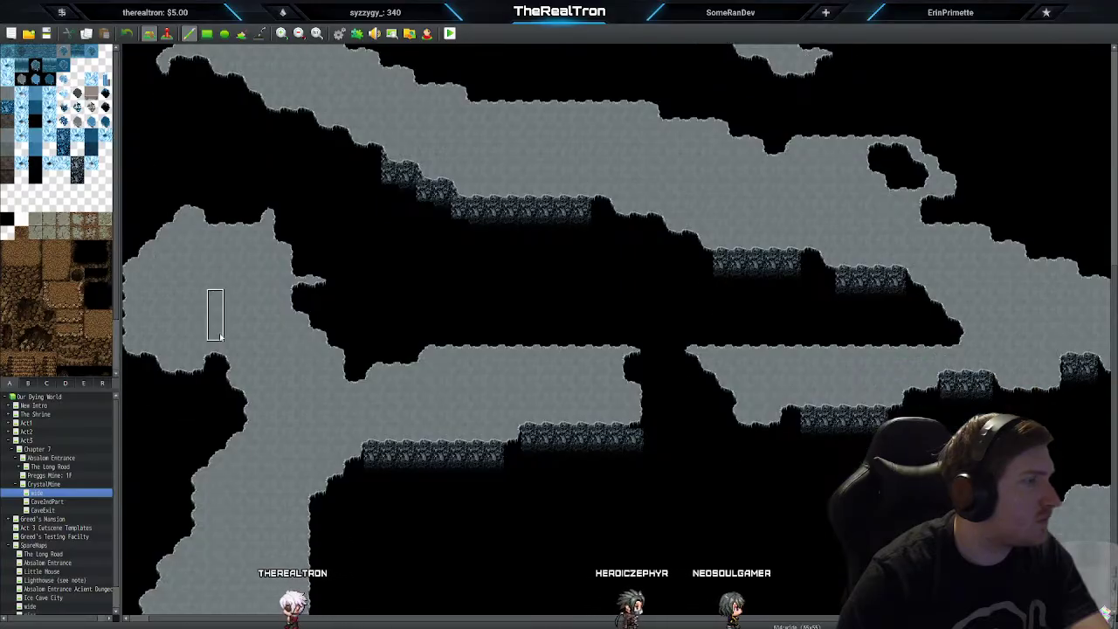
scroll(219, 336, down, 1)
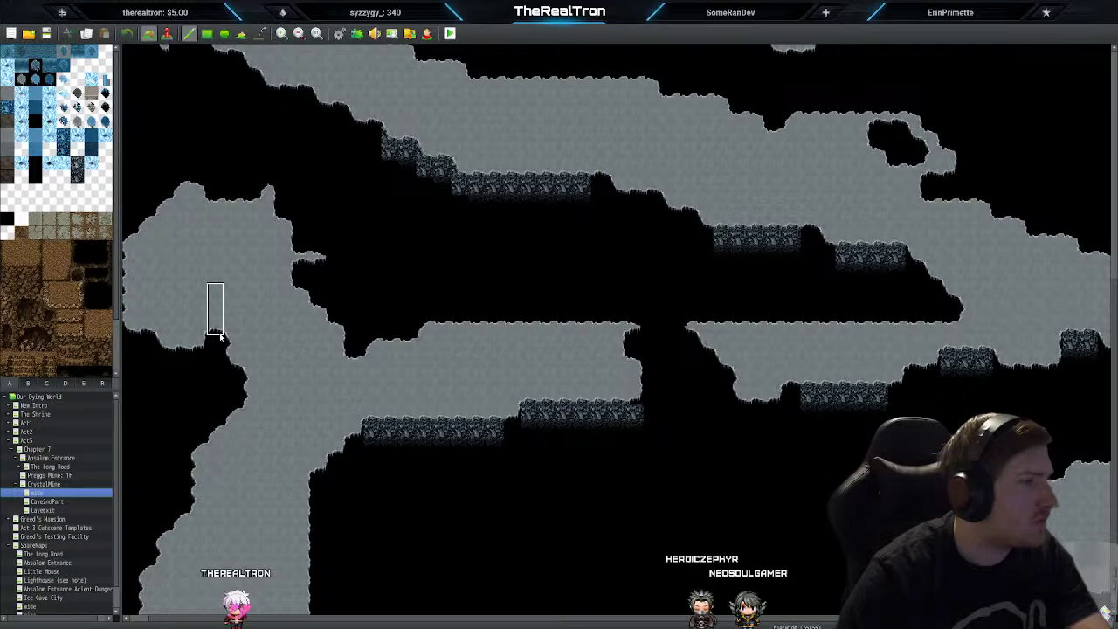
drag(222, 620, 159, 621)
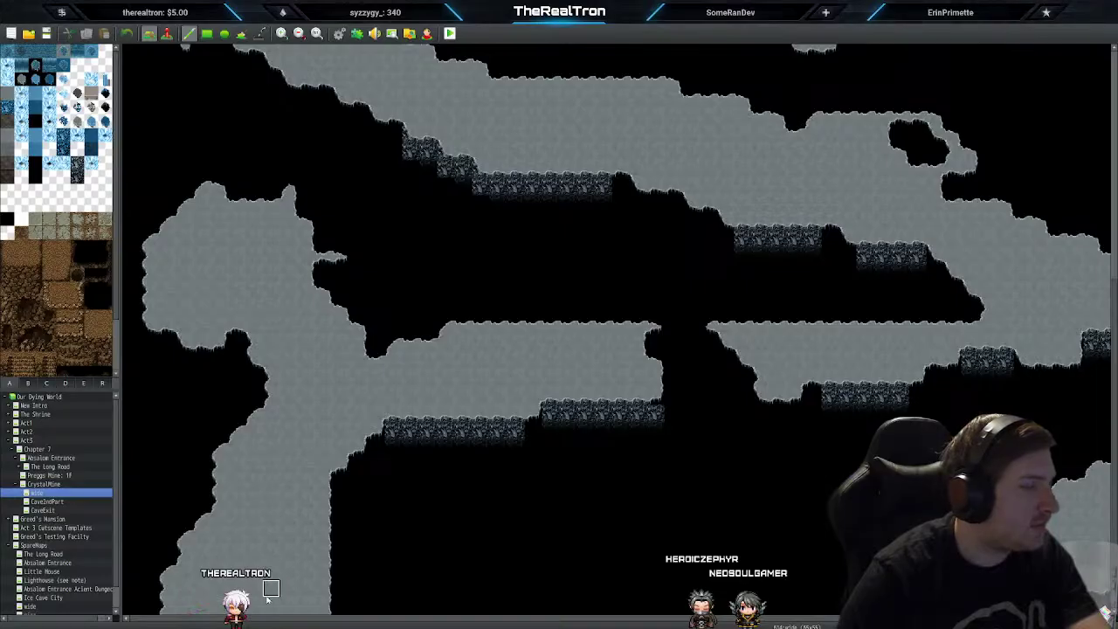
Step: Check the CrystalMine map's floor and paint a brown floor strip four tiles wide on the wide map's lower west path
click(58, 485)
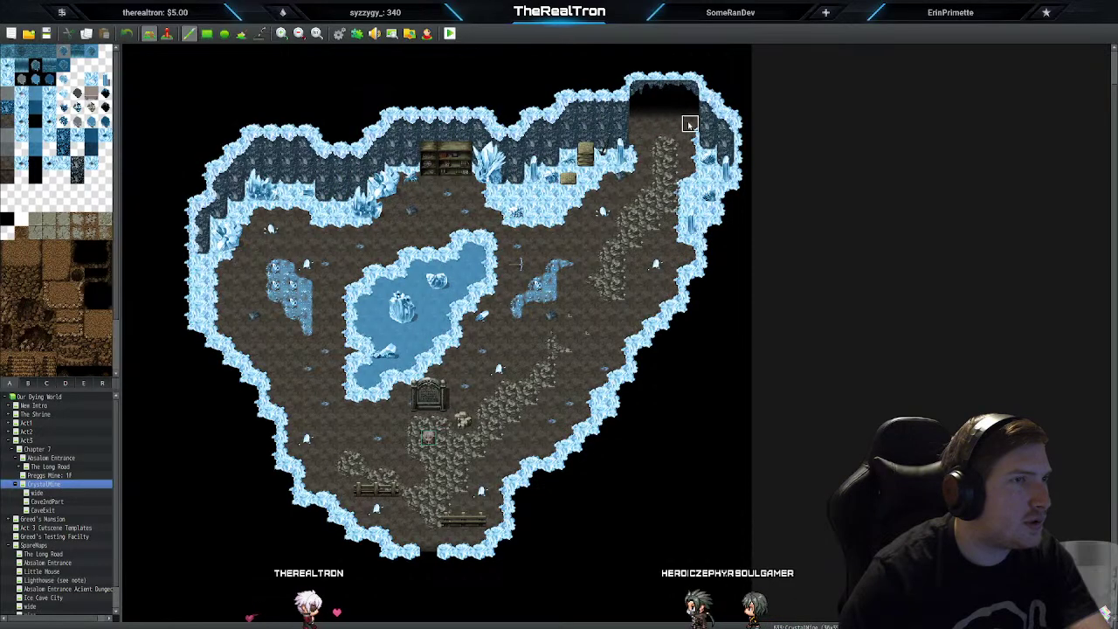
click(40, 494)
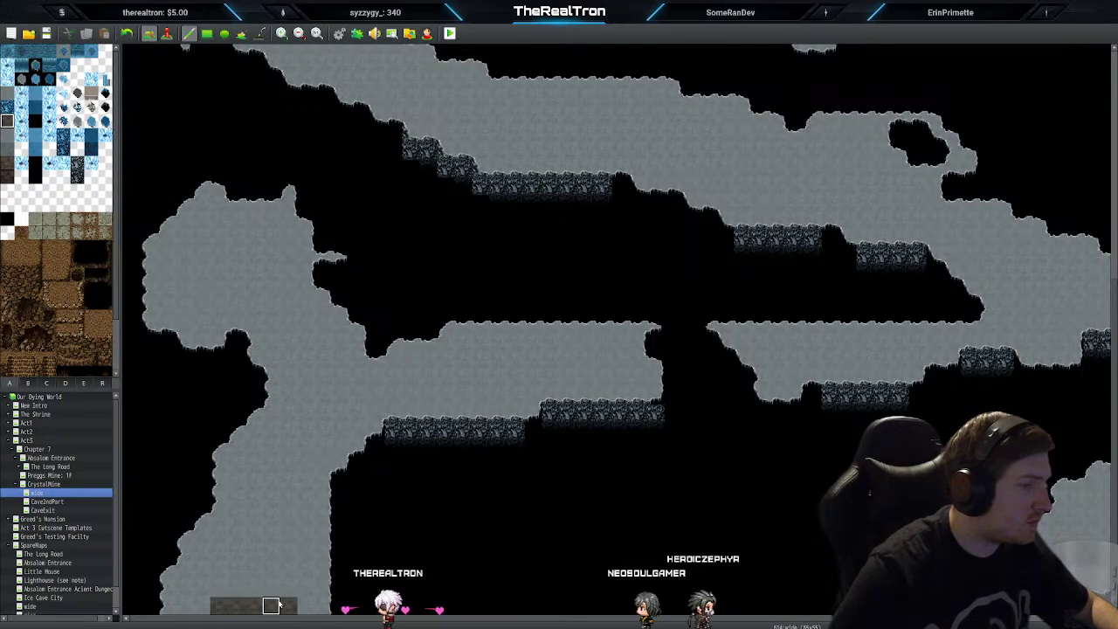
key(ctrl+z)
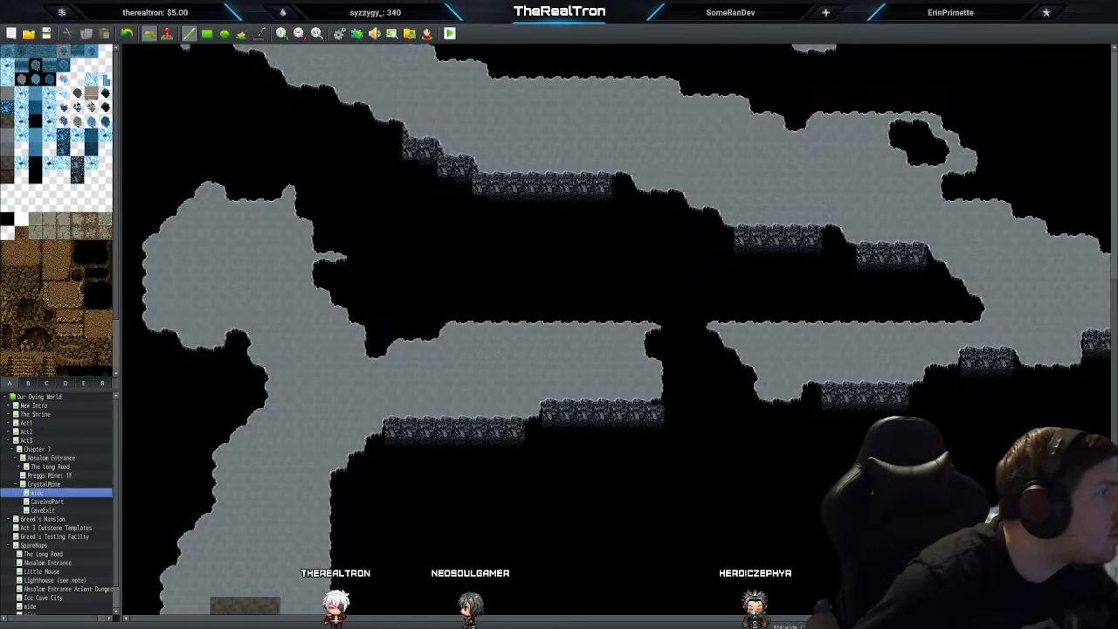
Step: Try an ice crystal border around the brown floor patch, using the CrystalMine map as reference, and undo it
click(27, 384)
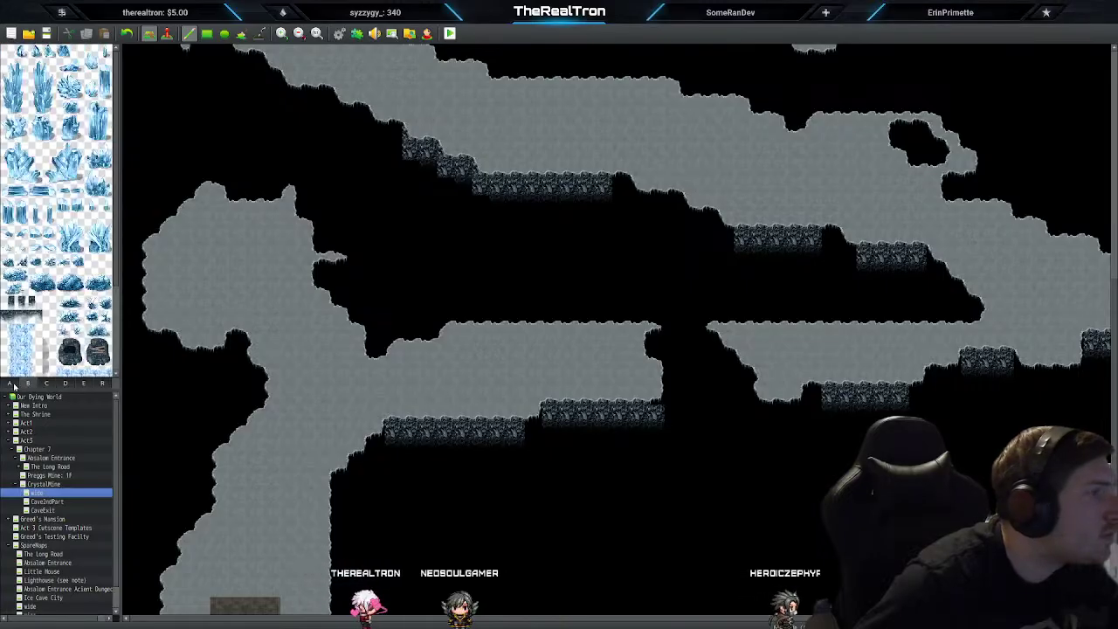
click(11, 384)
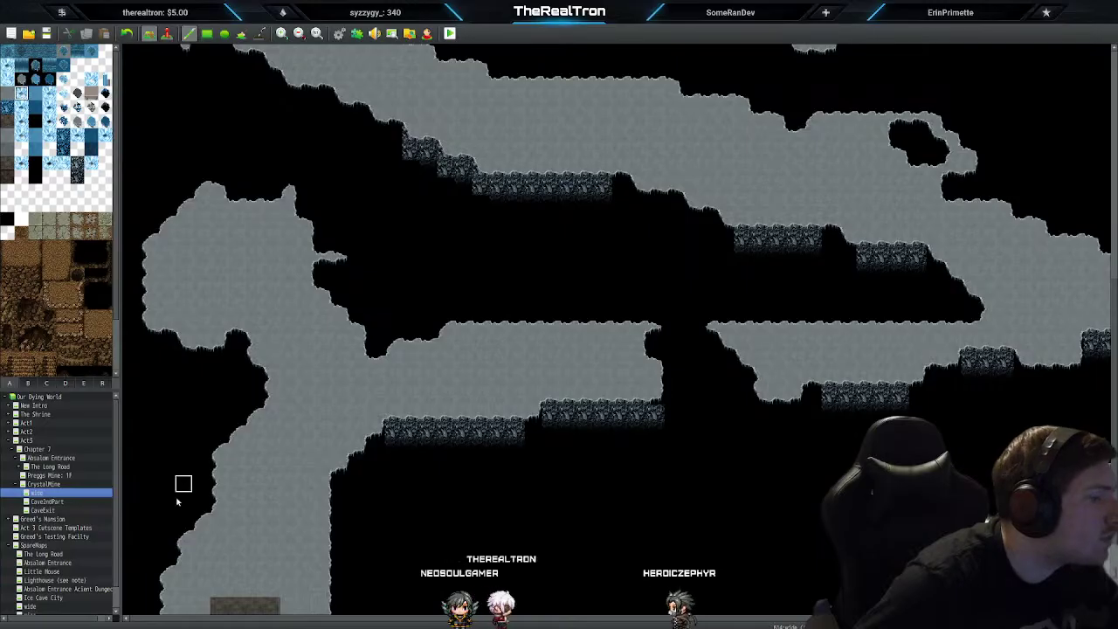
click(66, 483)
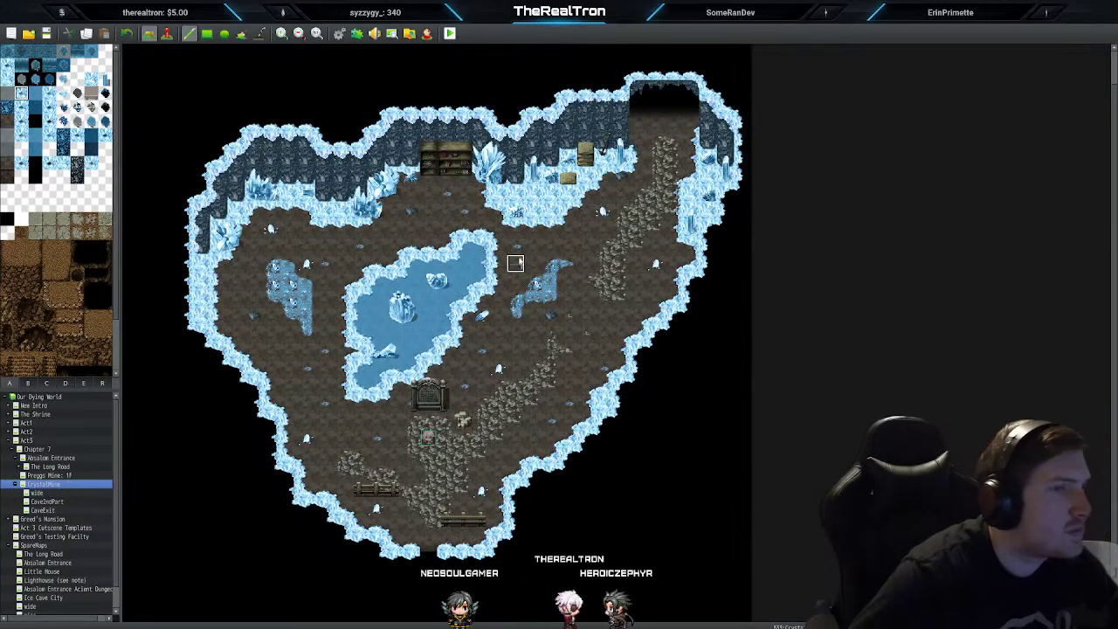
click(33, 492)
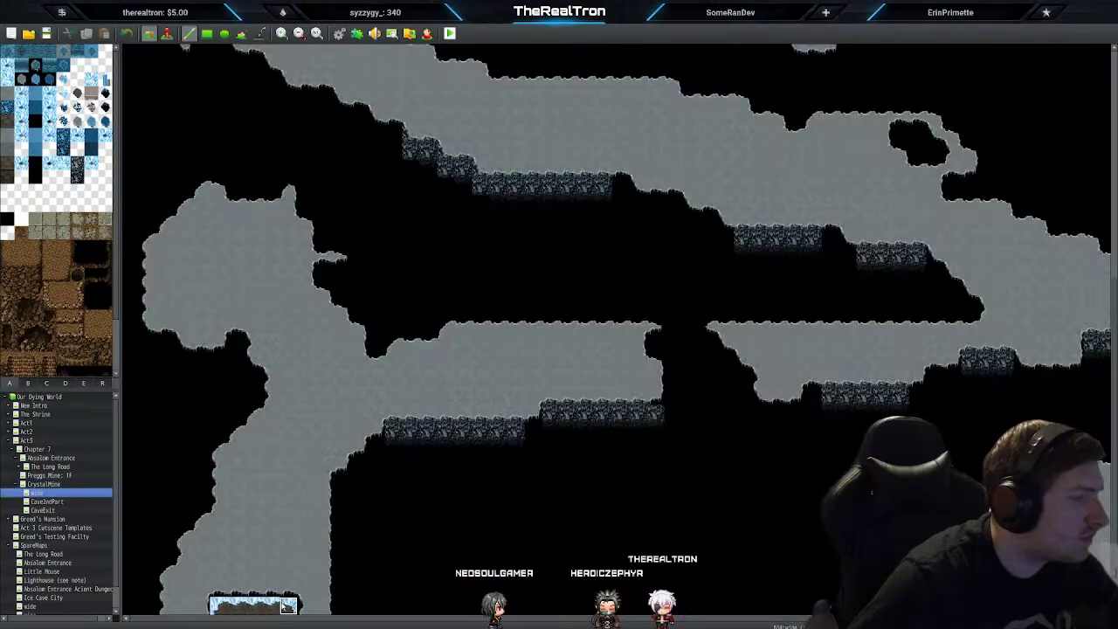
mouse_move(289, 587)
mouse_down()
mouse_move(229, 566)
mouse_move(288, 547)
mouse_move(278, 567)
mouse_move(269, 538)
mouse_up()
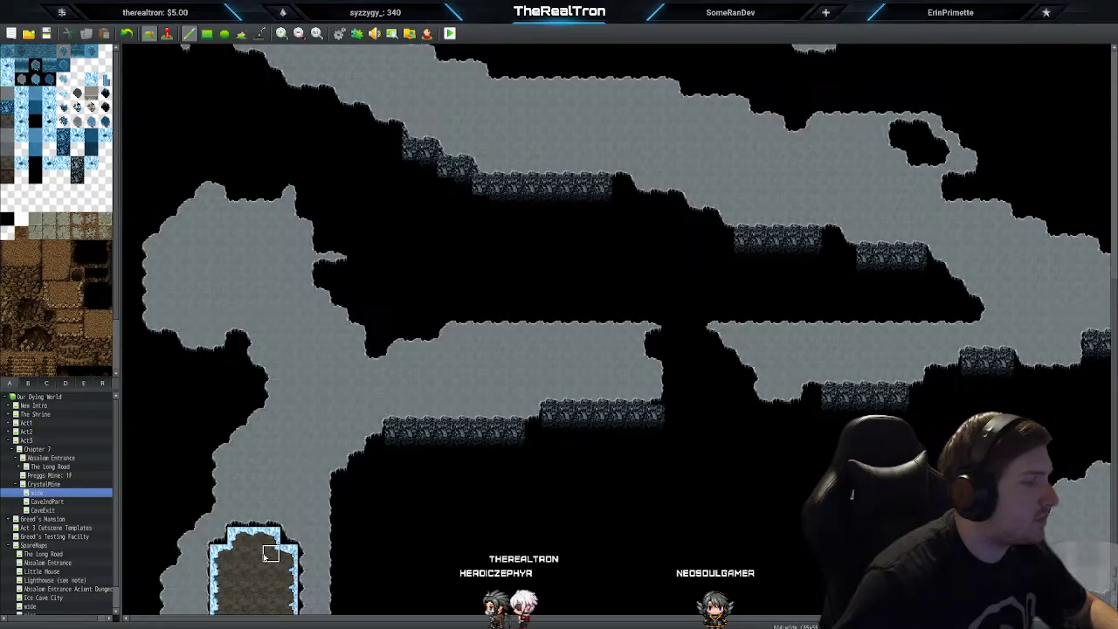
key(ctrl+z)
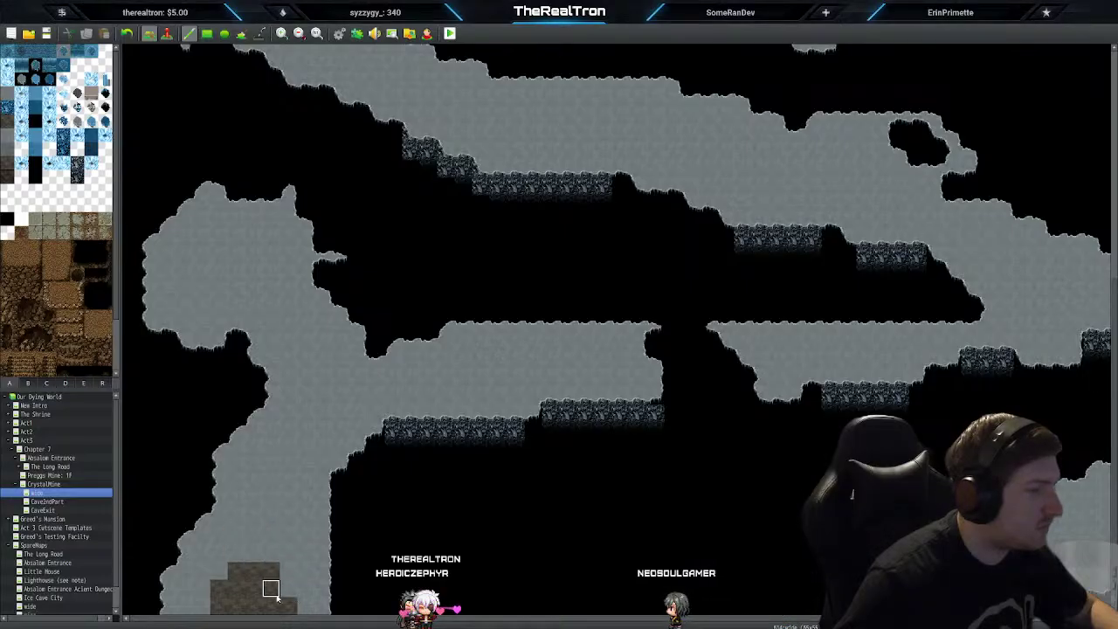
Step: Extend the brown floor patch northward along the lower west path in a staggered shape
click(244, 545)
click(280, 545)
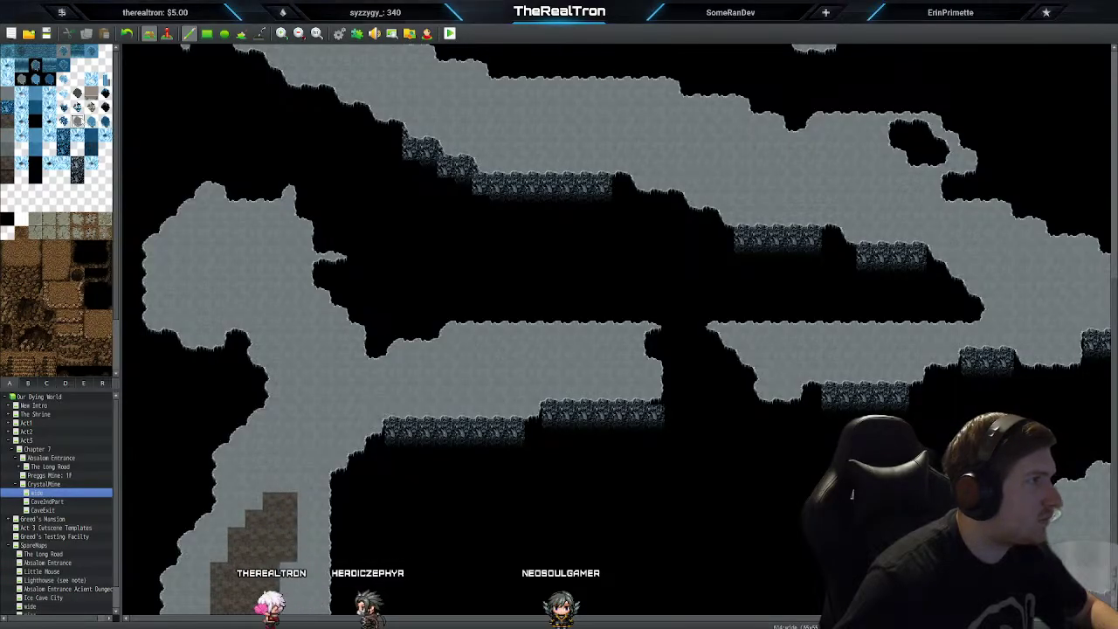
Step: Try a grey rock outline around the brown floor patch and an ice edge on its east side, and undo them
click(262, 489)
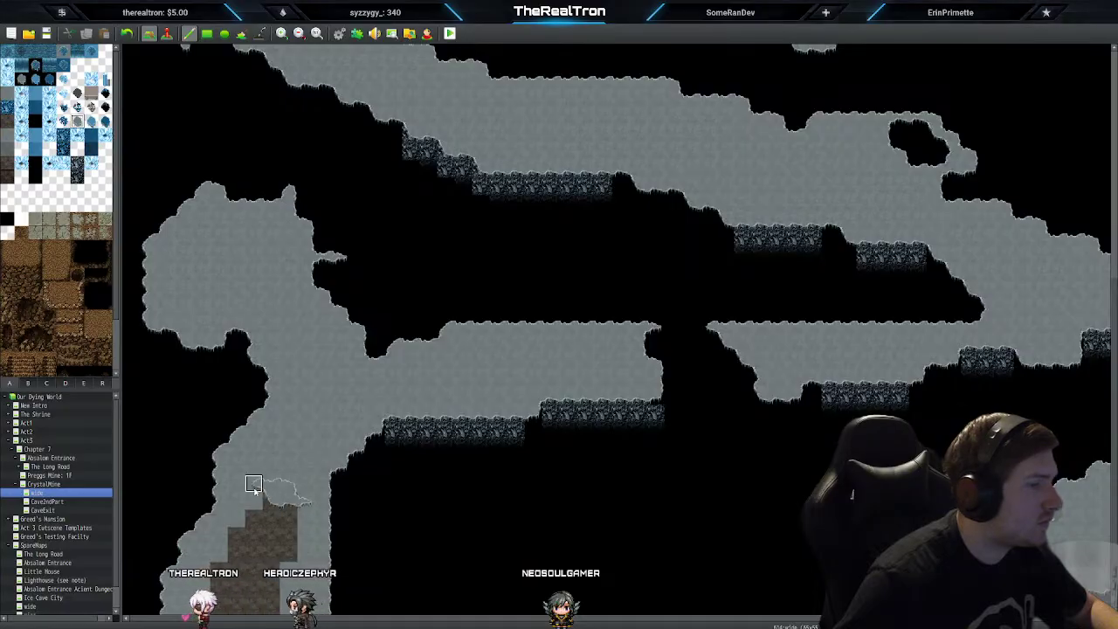
click(254, 515)
drag(305, 514, 305, 533)
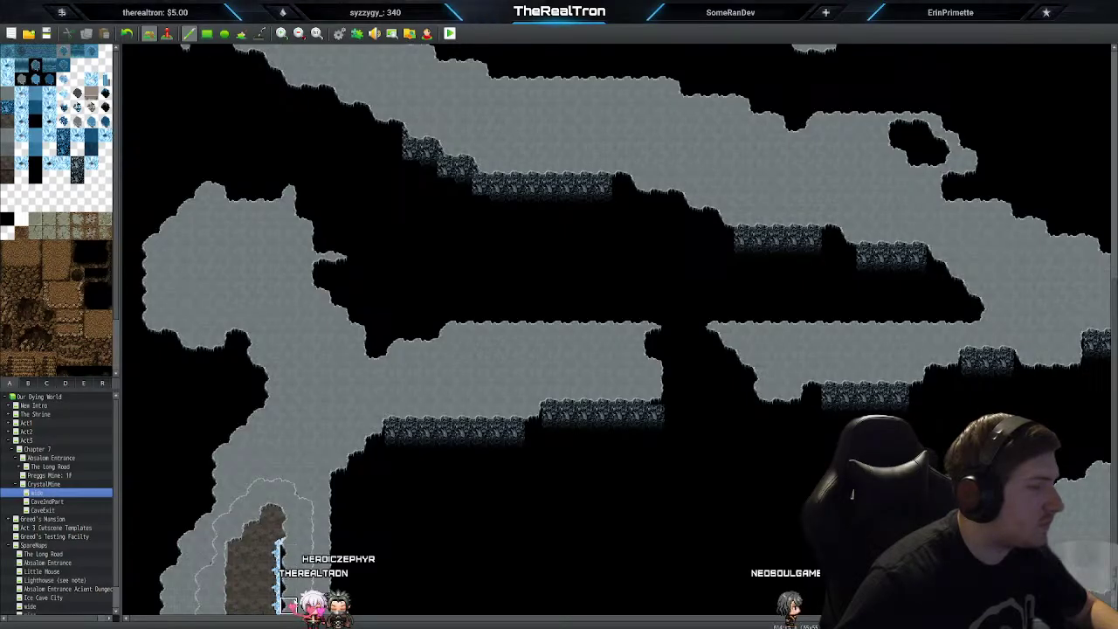
key(ctrl+z)
key(ctrl+z)
key(ctrl+z)
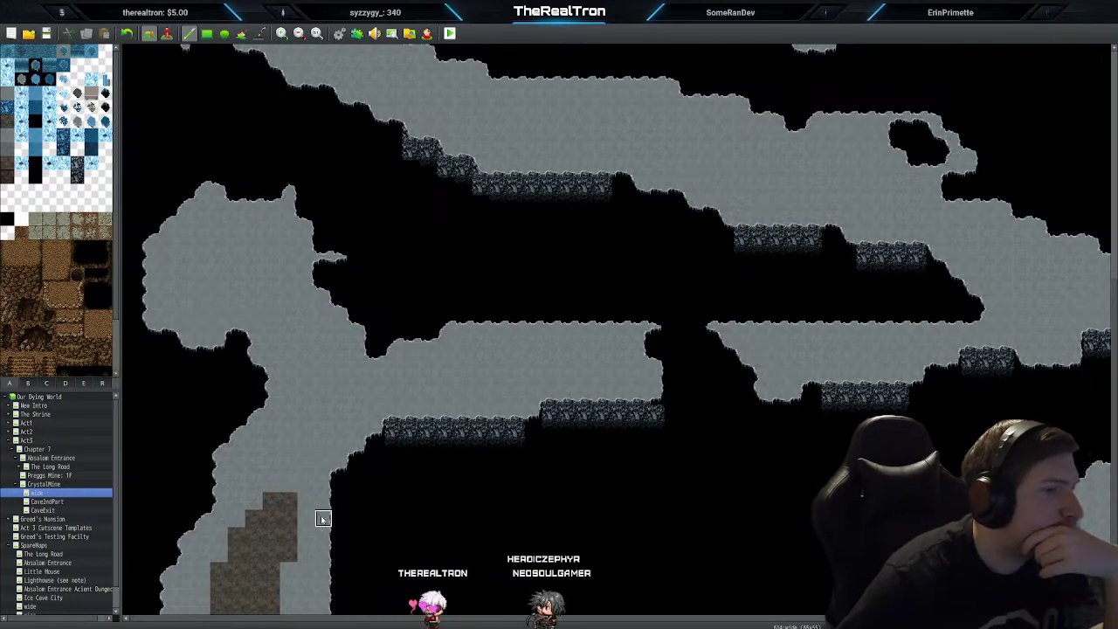
Step: Close the one-tile gap between the two cliff wall segments below the lower west path with a wall and shadow column
scroll(638, 385, up, 5)
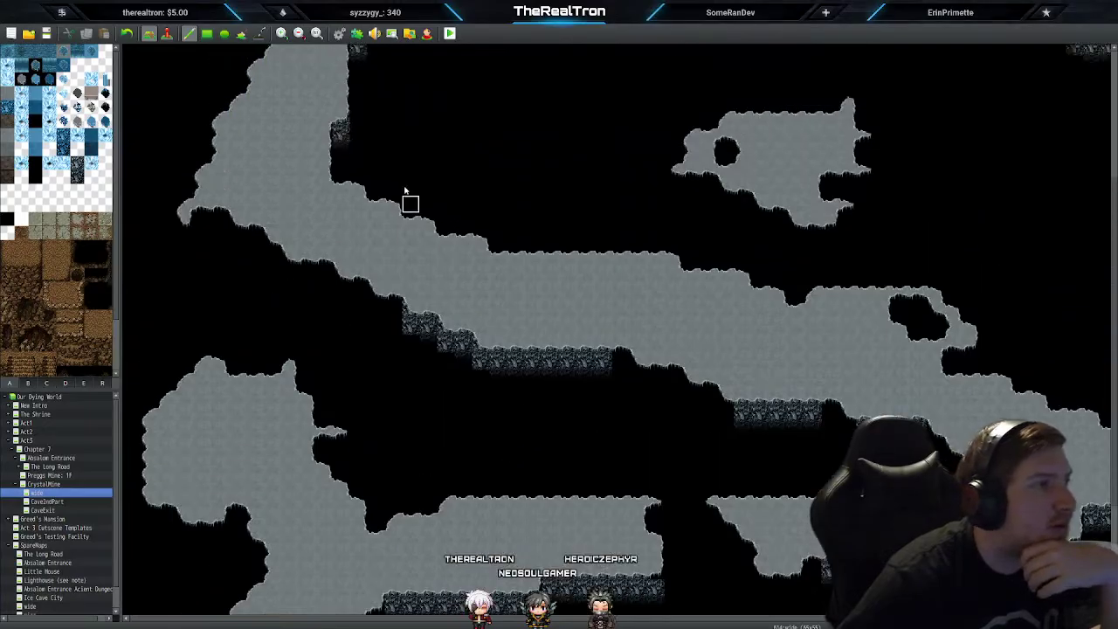
scroll(493, 355, down, 1)
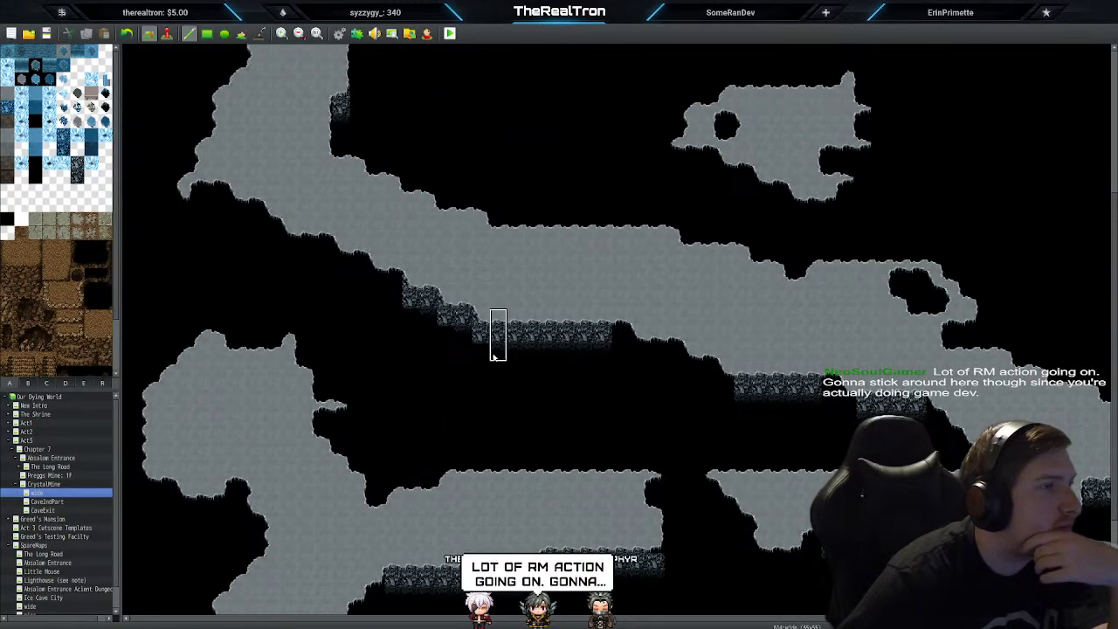
scroll(493, 357, down, 5)
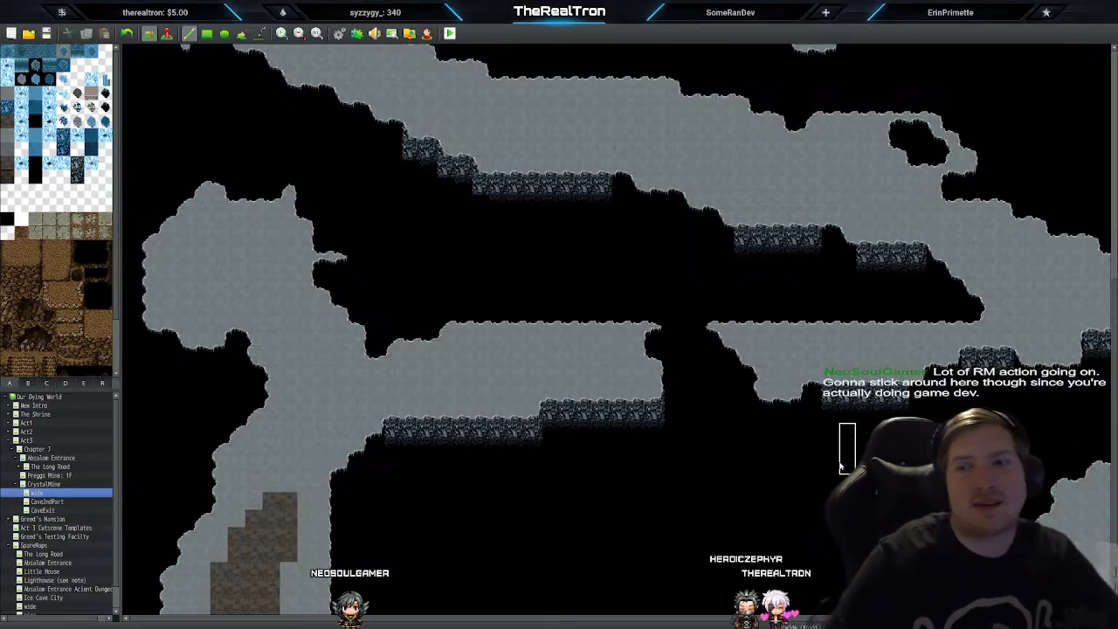
Step: Set the player's starting position on the wide map's lower west path, at the junction north of the brown floor patch
key(F6)
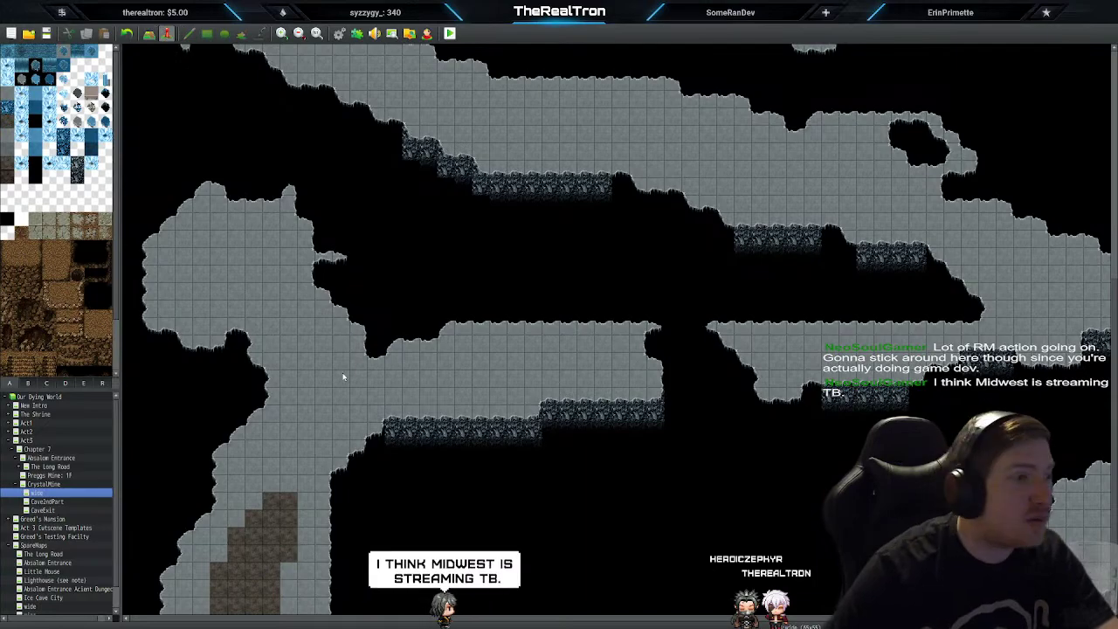
right_click(320, 394)
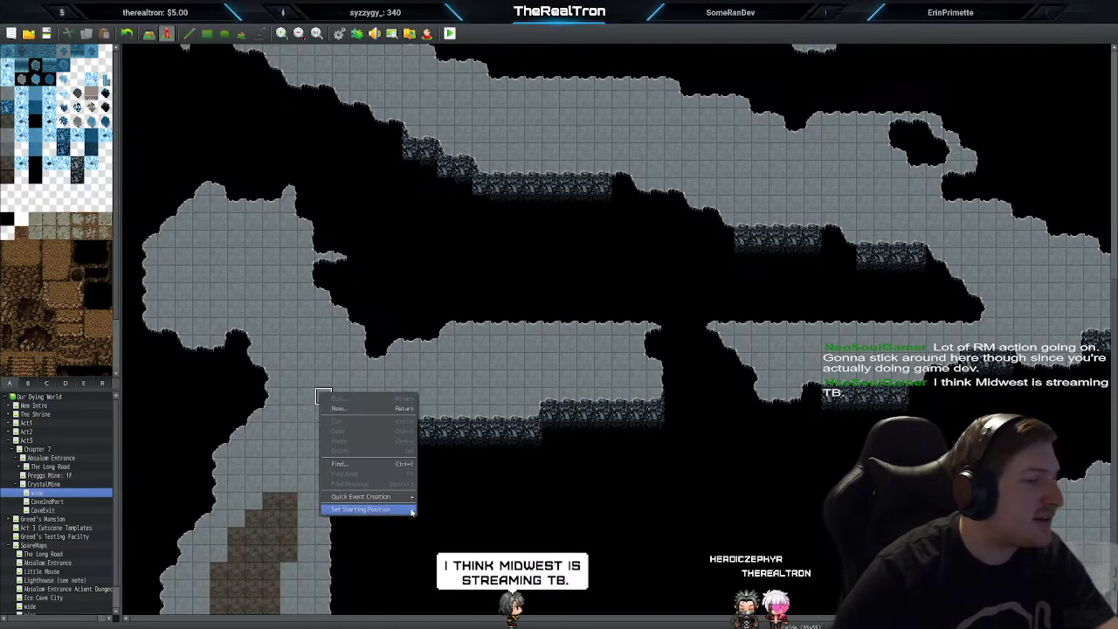
mouse_move(367, 509)
click(437, 509)
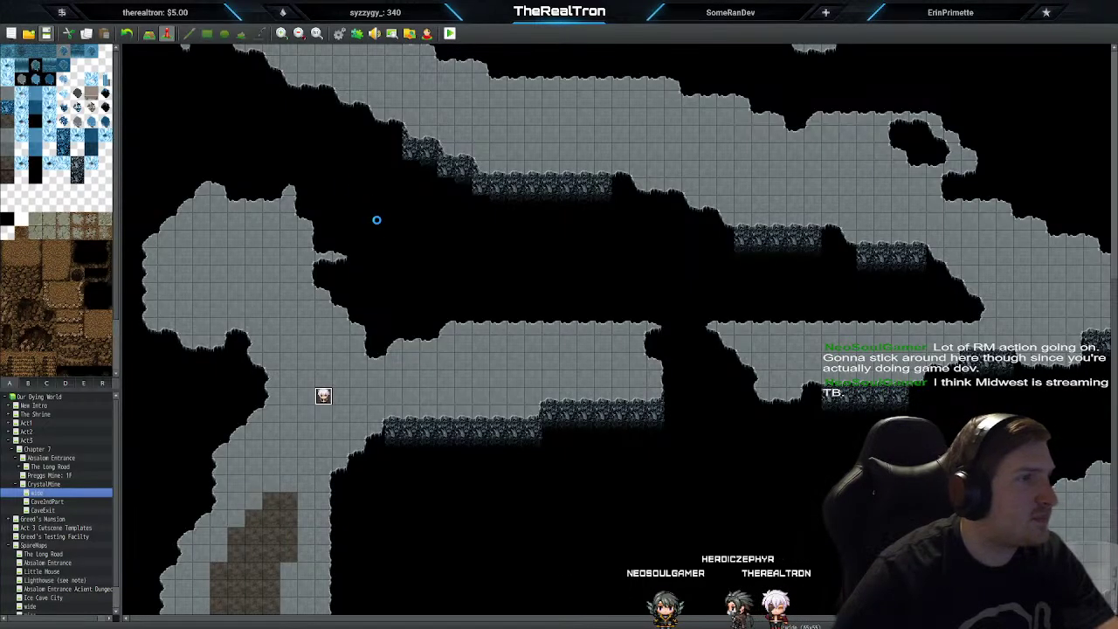
click(449, 34)
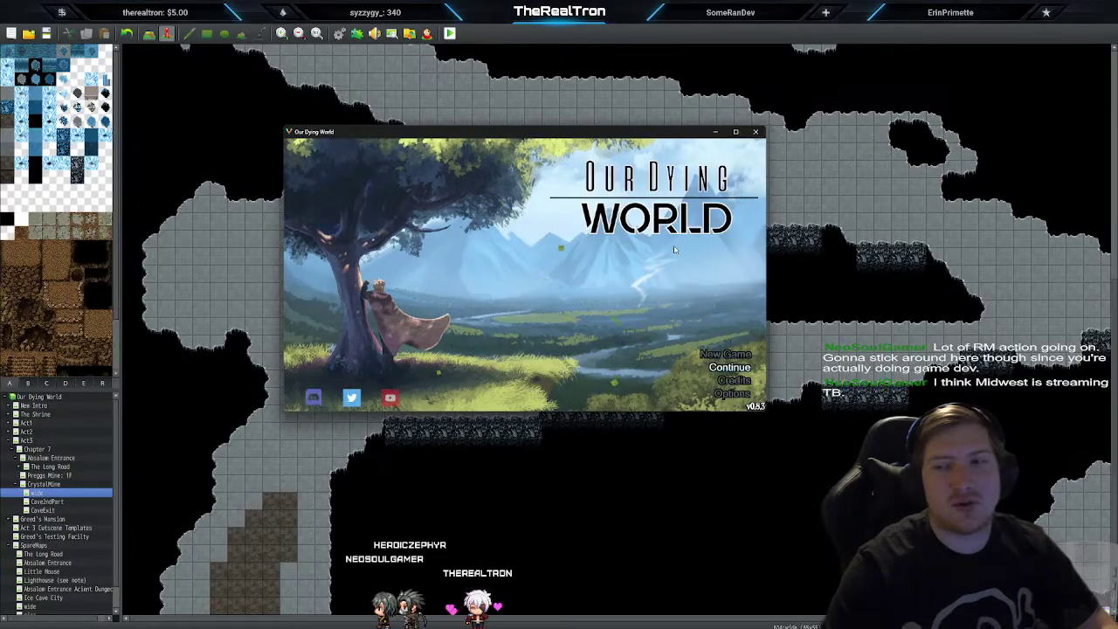
key(Down)
key(Down)
key(Return)
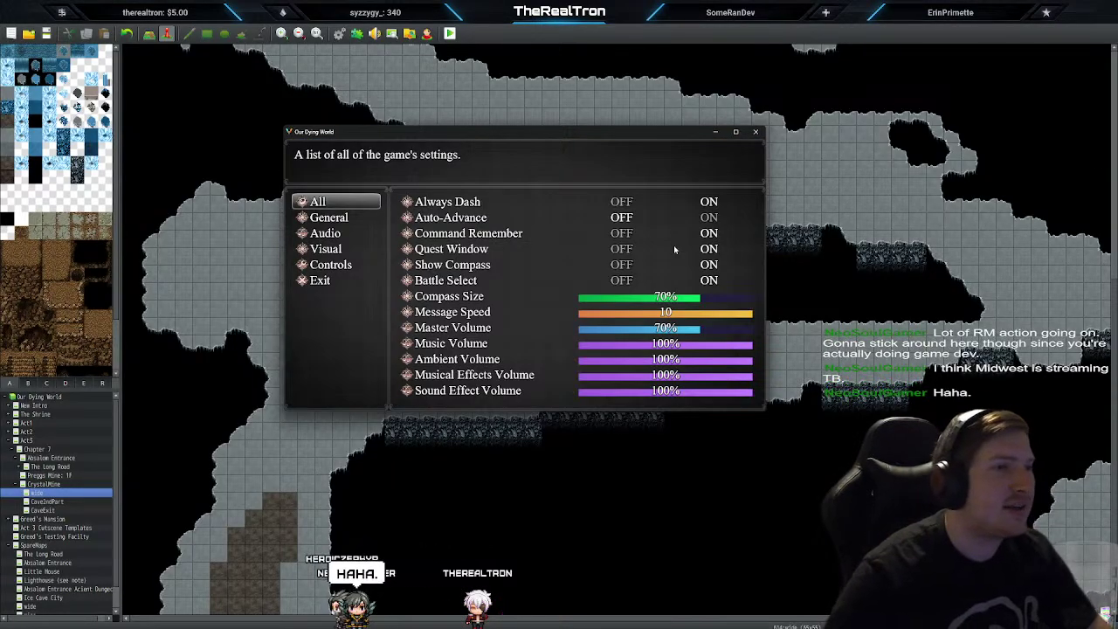
key(Escape)
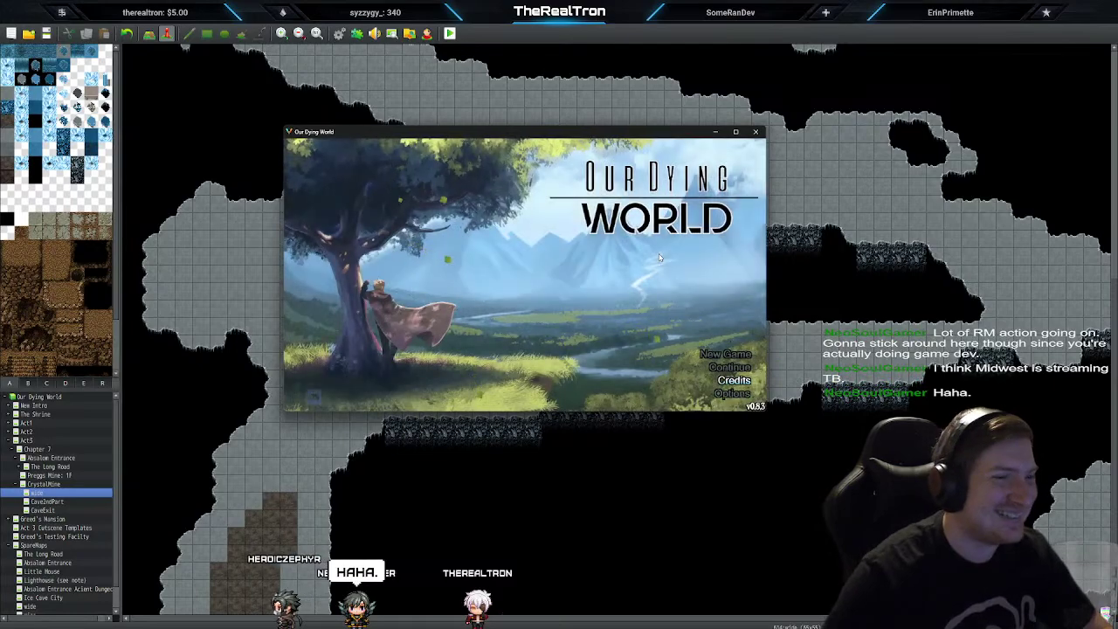
key(Return)
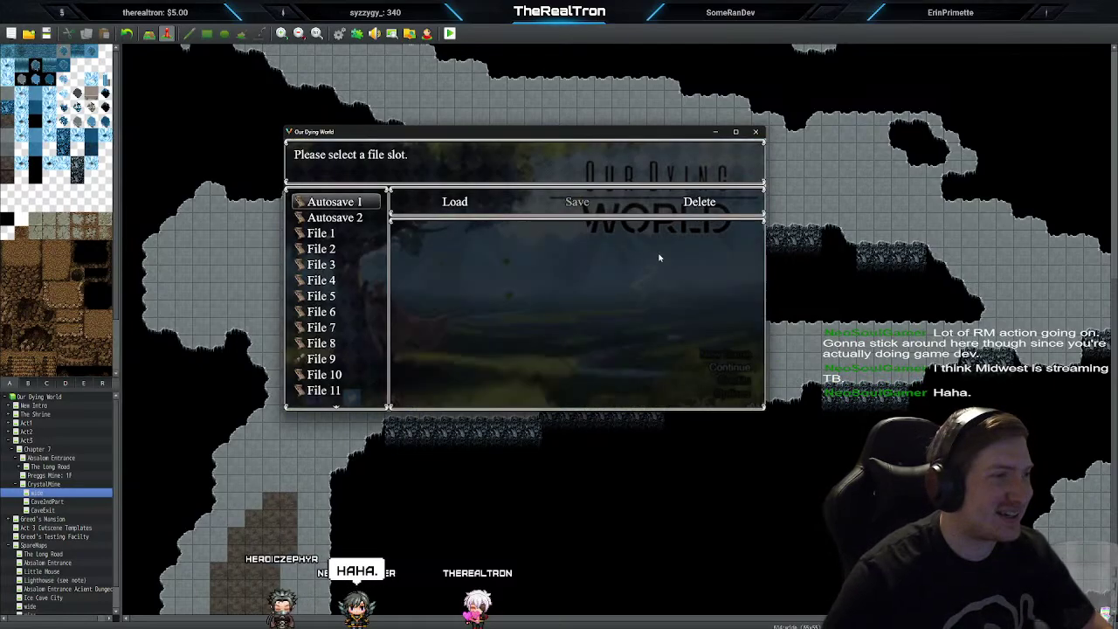
key(Down)
key(Down)
key(Up)
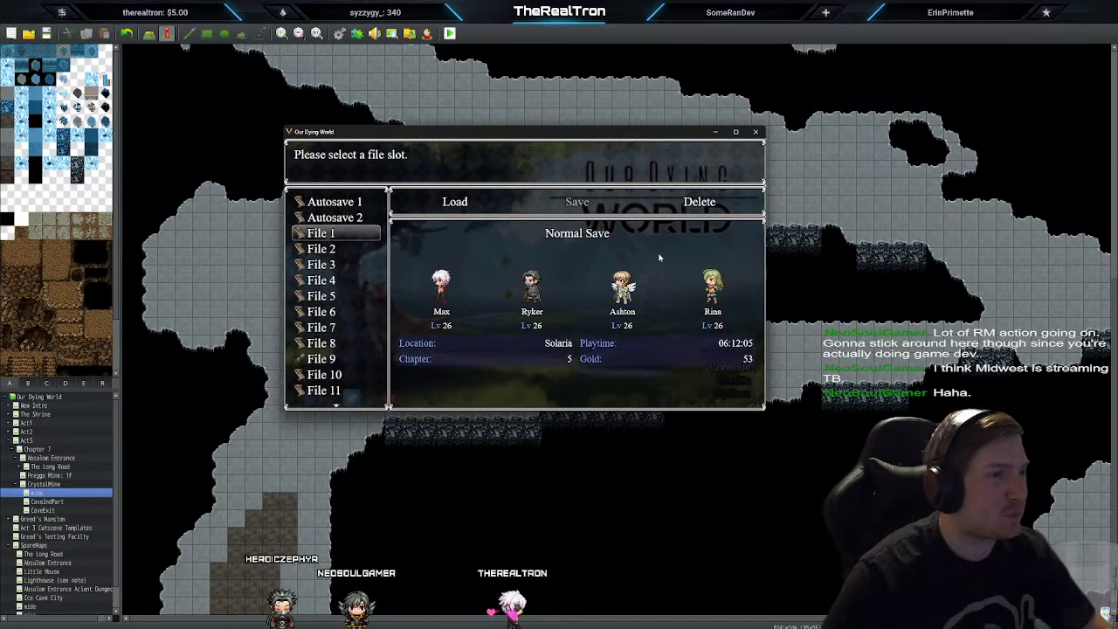
key(Escape)
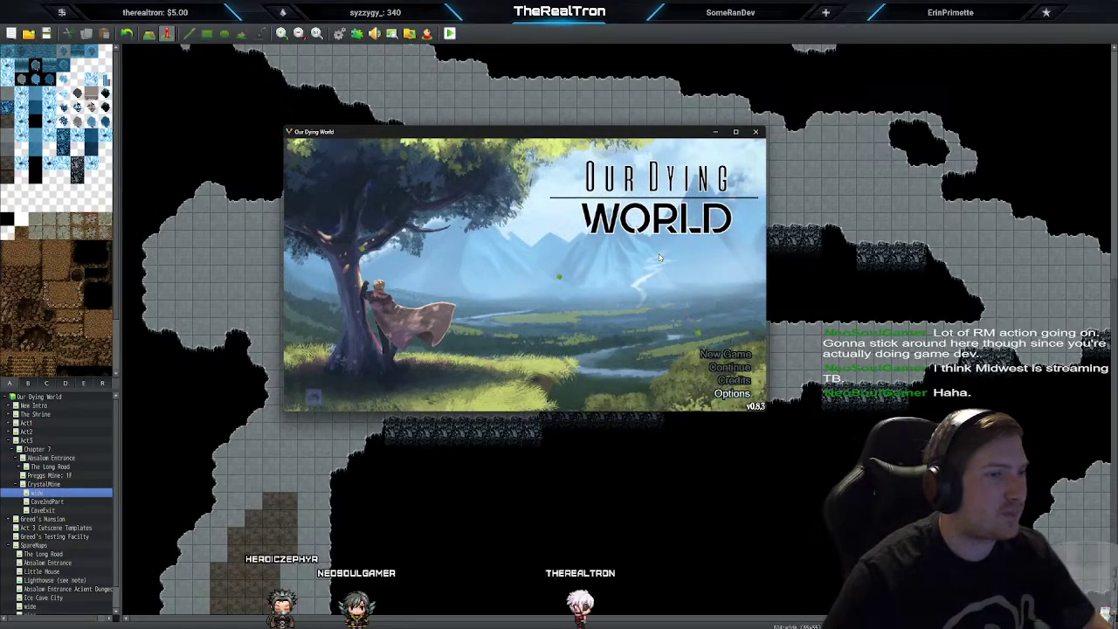
click(755, 132)
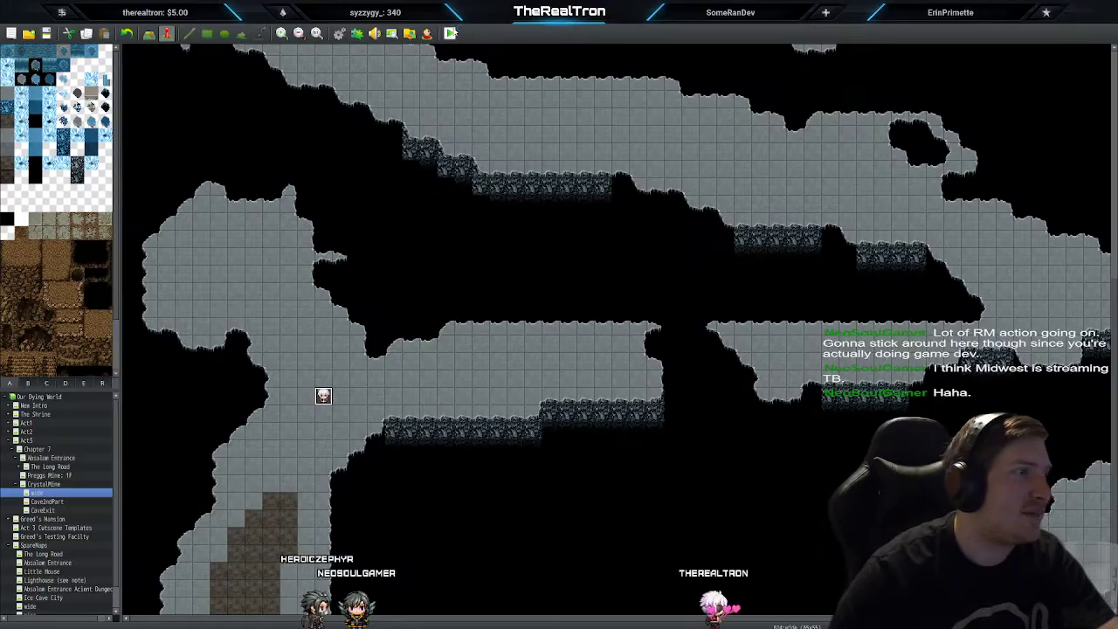
Step: Playtest the wide map from the starting position, walking east above the cliff walls to the dead end and partway back
click(450, 34)
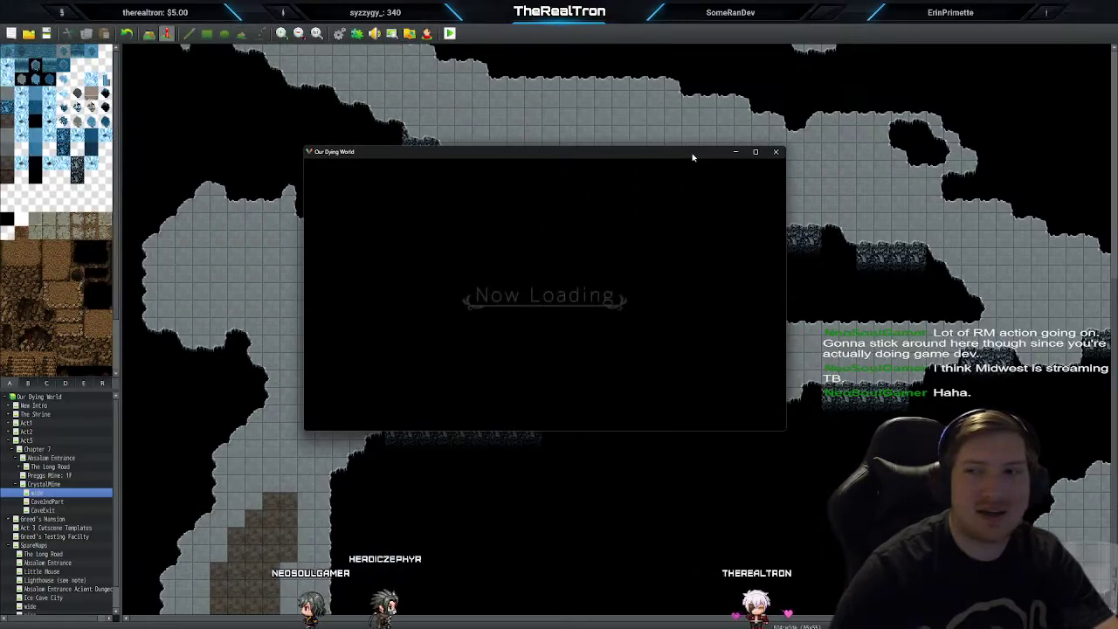
drag(692, 157, 771, 177)
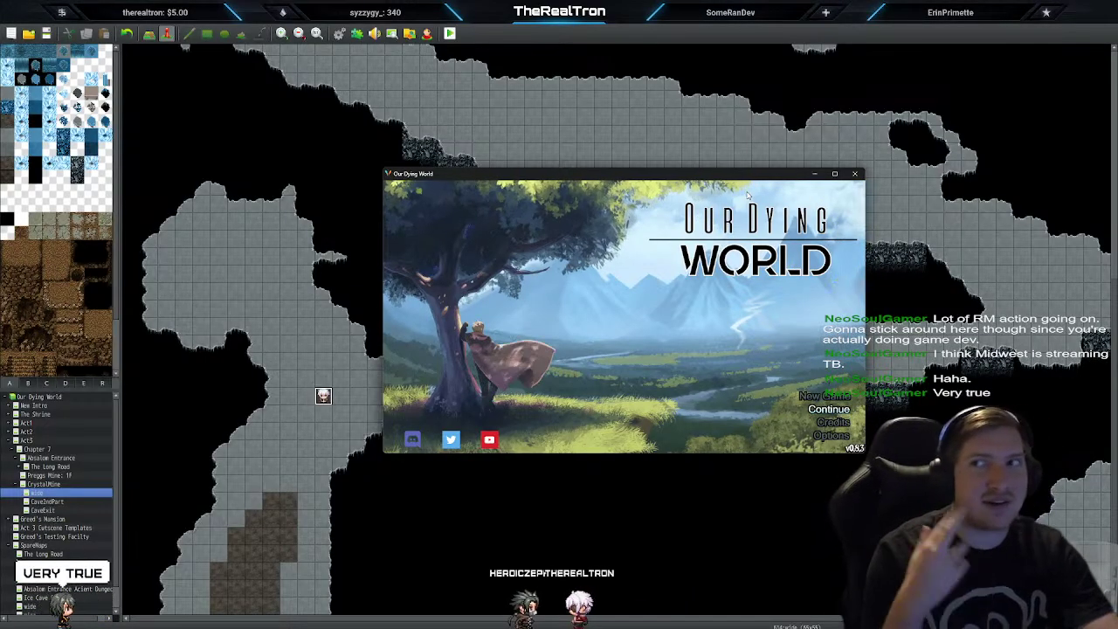
key(Return)
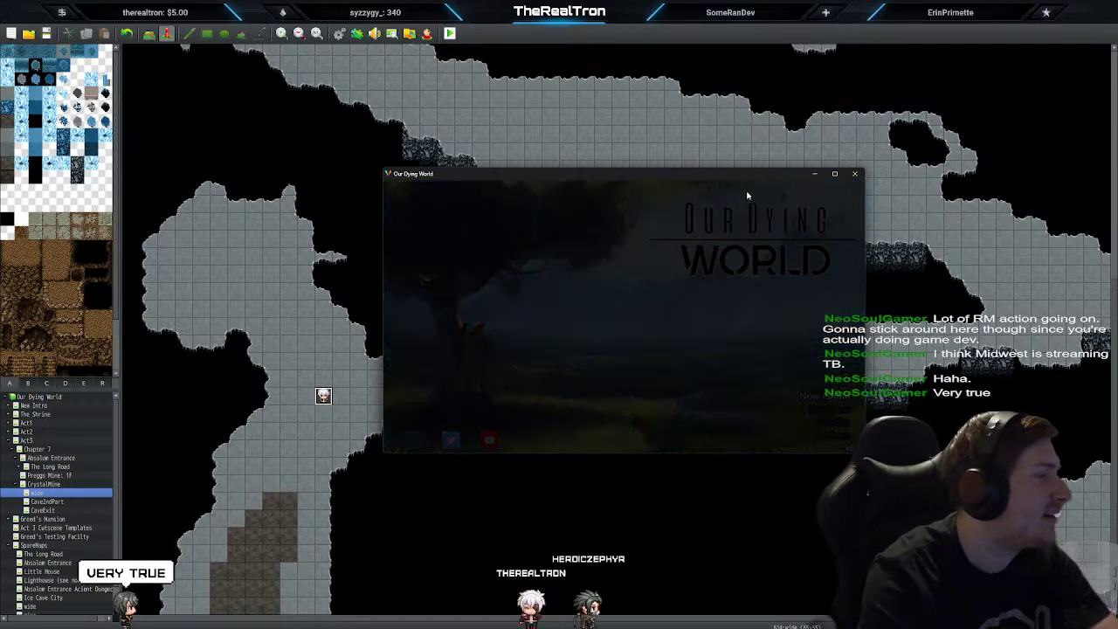
key(Right)
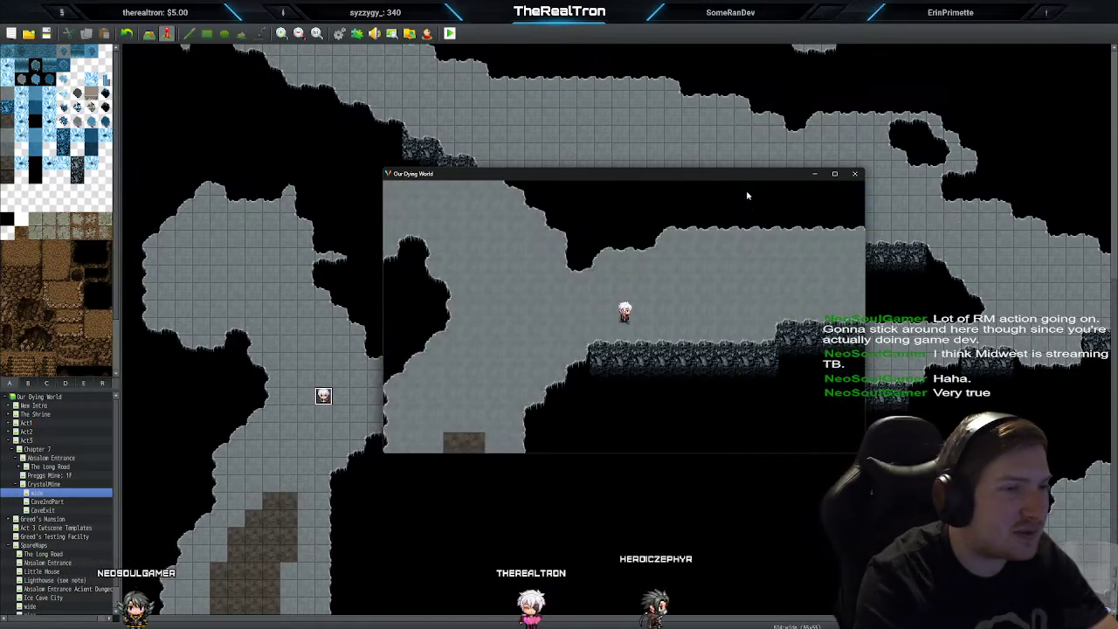
key(Right)
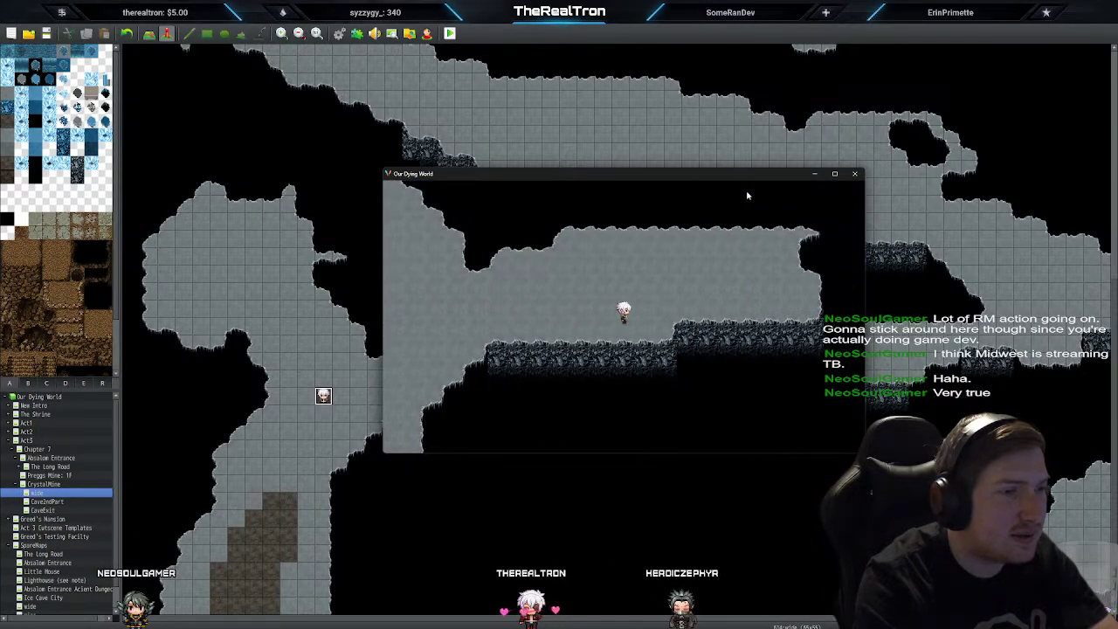
key(Right)
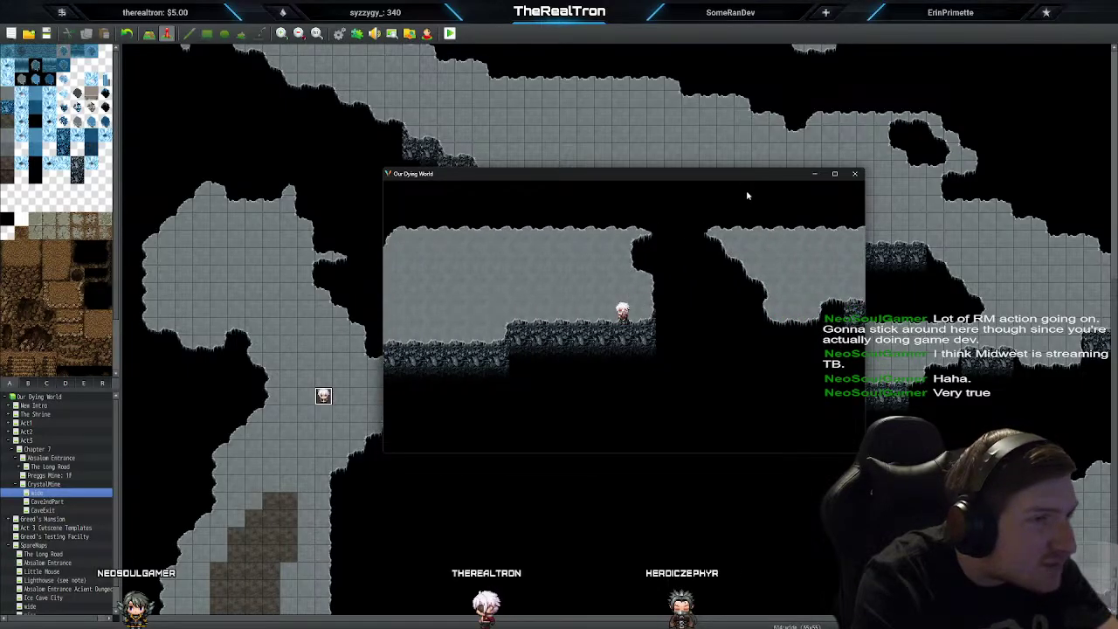
key(Right)
key(Left)
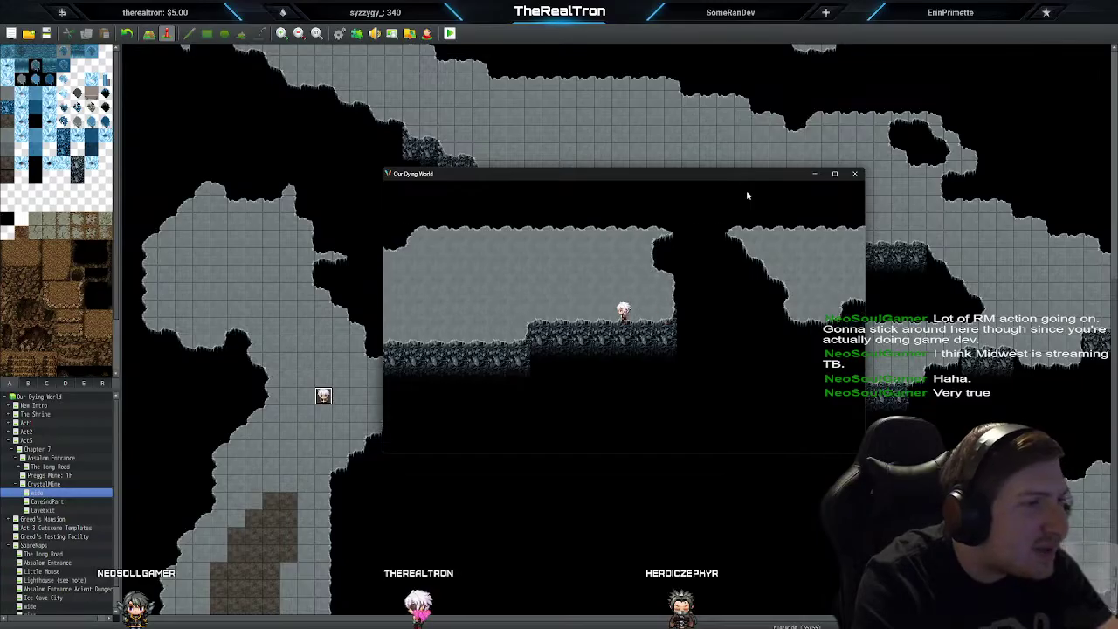
key(Left)
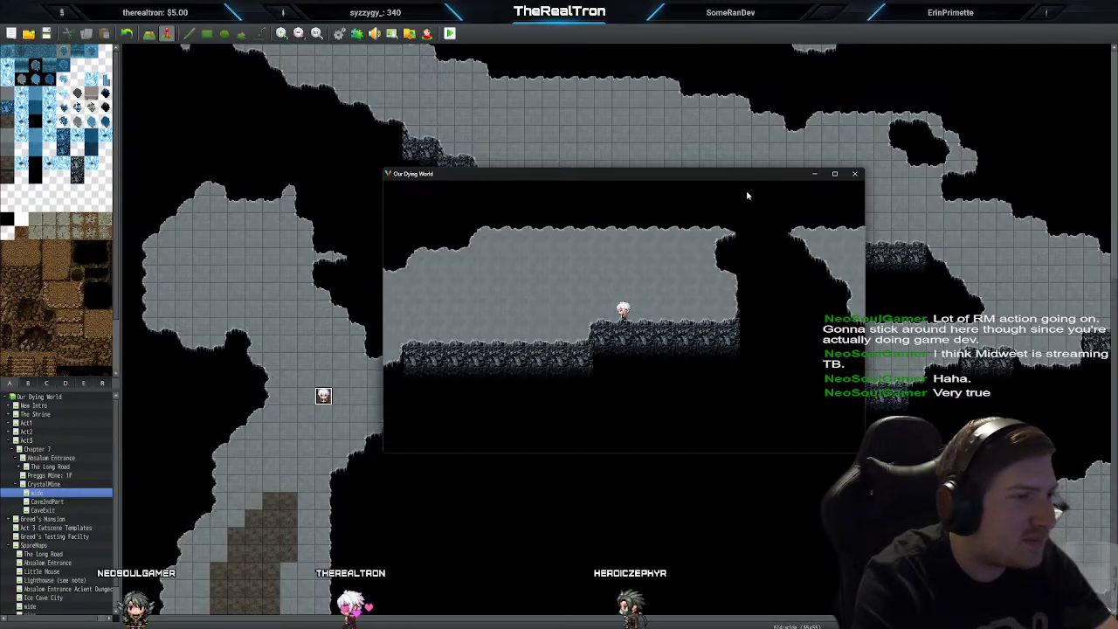
Step: Show the playtest in full screen and test walking against the cliff edge at the step between wall segments and the east corner
key(F4)
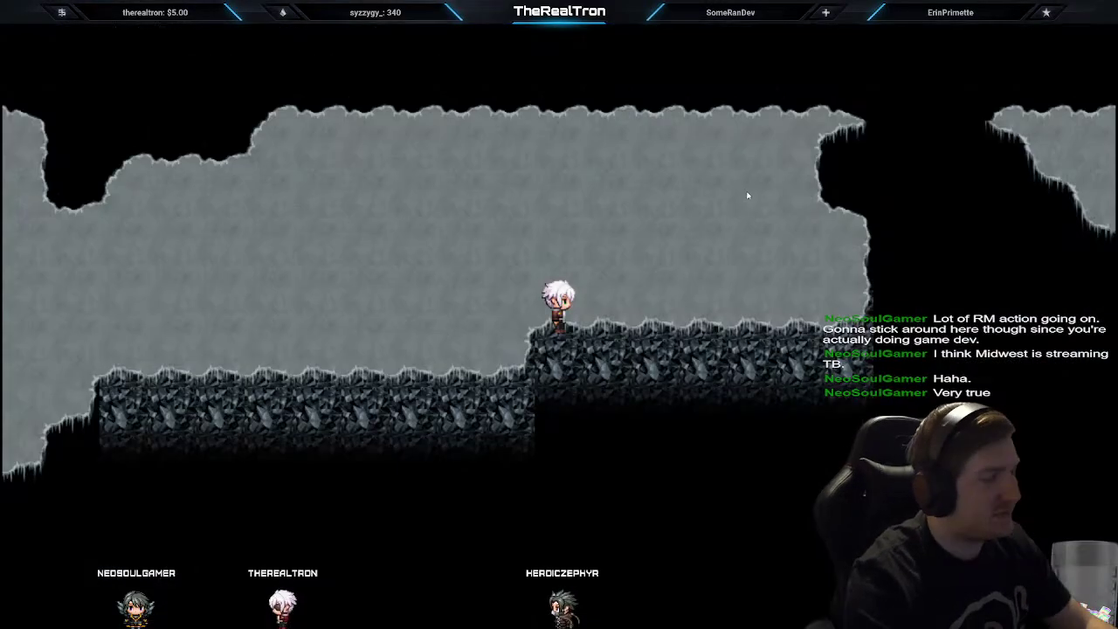
key(Left)
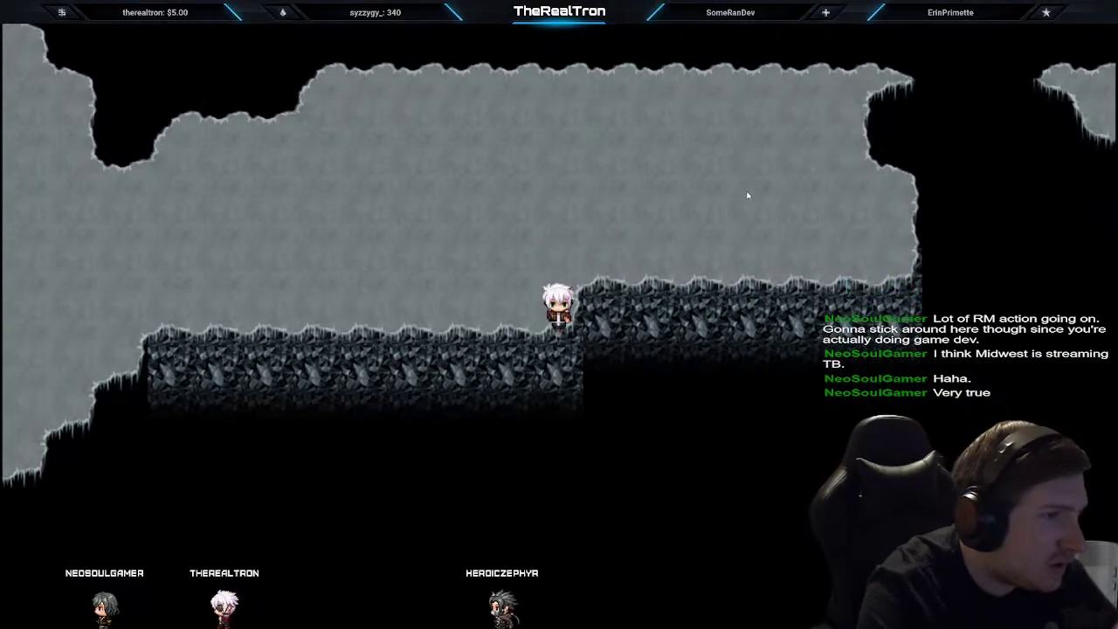
key(Up)
key(Down)
key(Down)
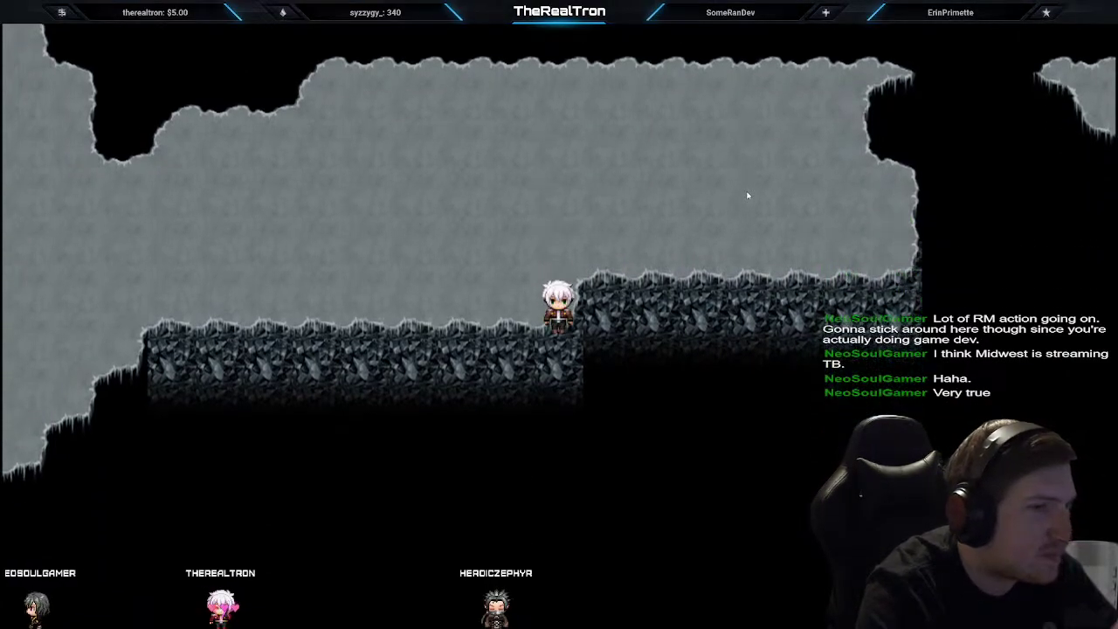
key(Up)
key(Right)
key(Right)
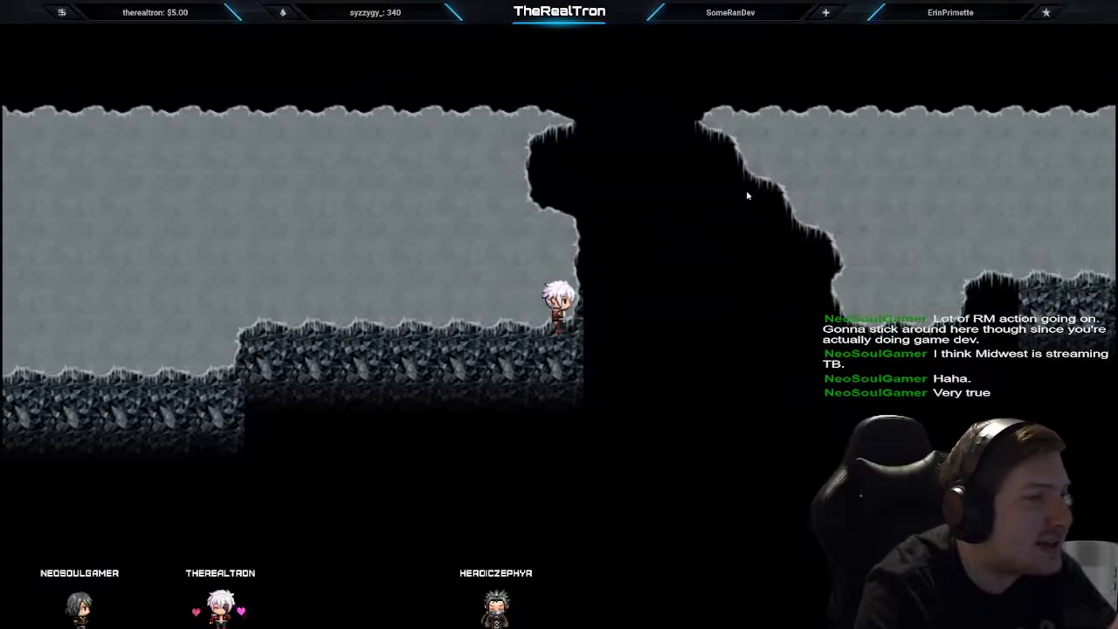
key(Up)
key(Down)
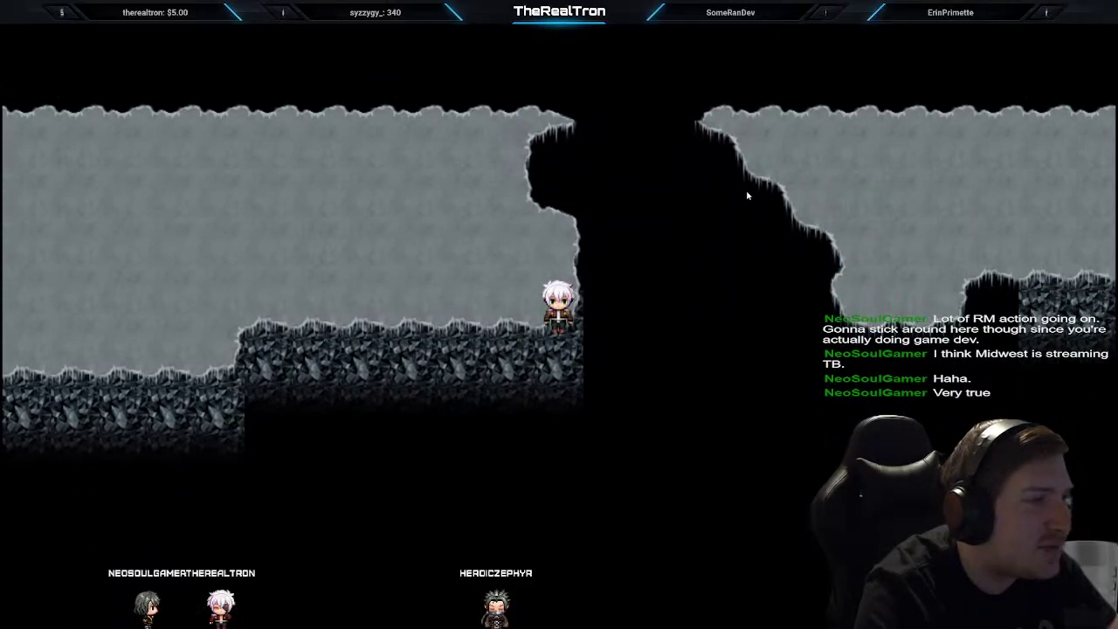
Step: Walk west to the path junction and back east above the cliff walls, inspecting the cave edges, and close the playtest
key(Right)
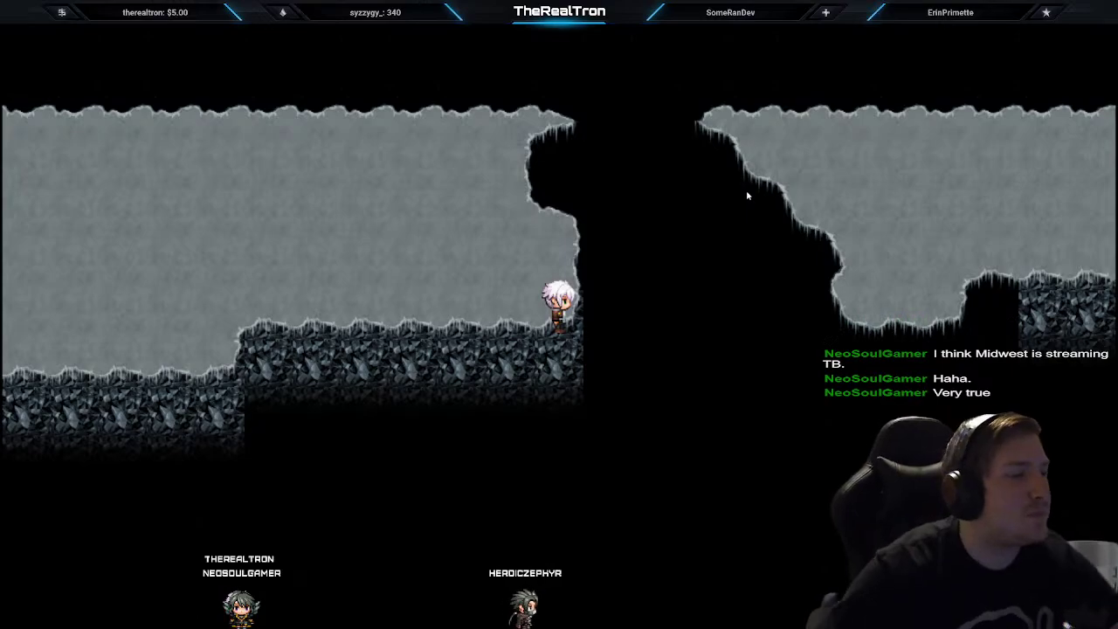
key(Left)
key(Left)
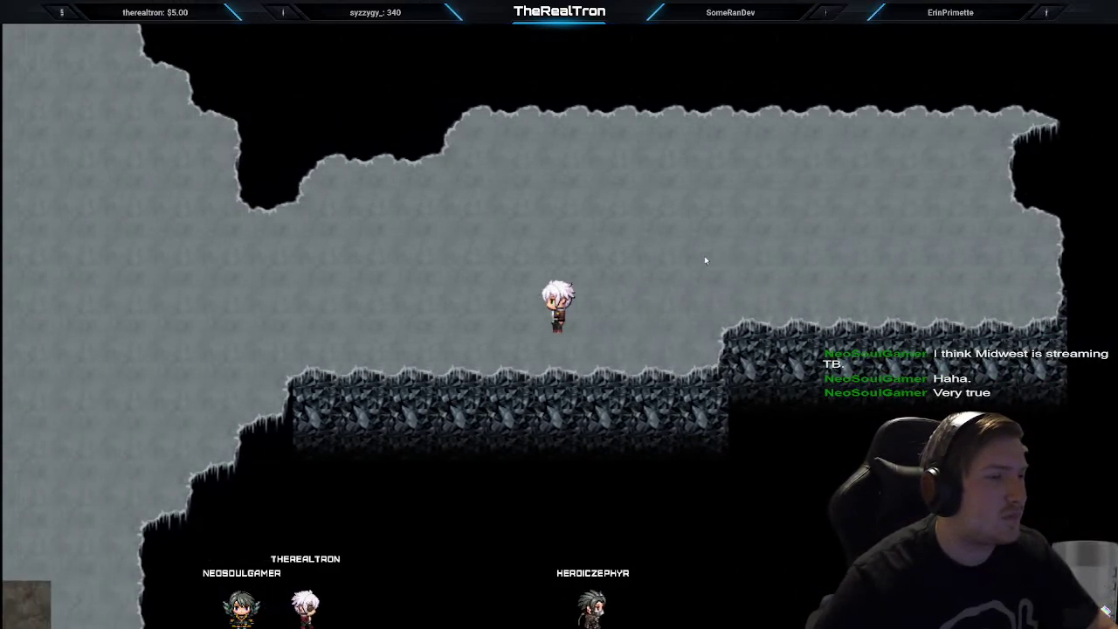
key(Left)
key(Up)
key(Down)
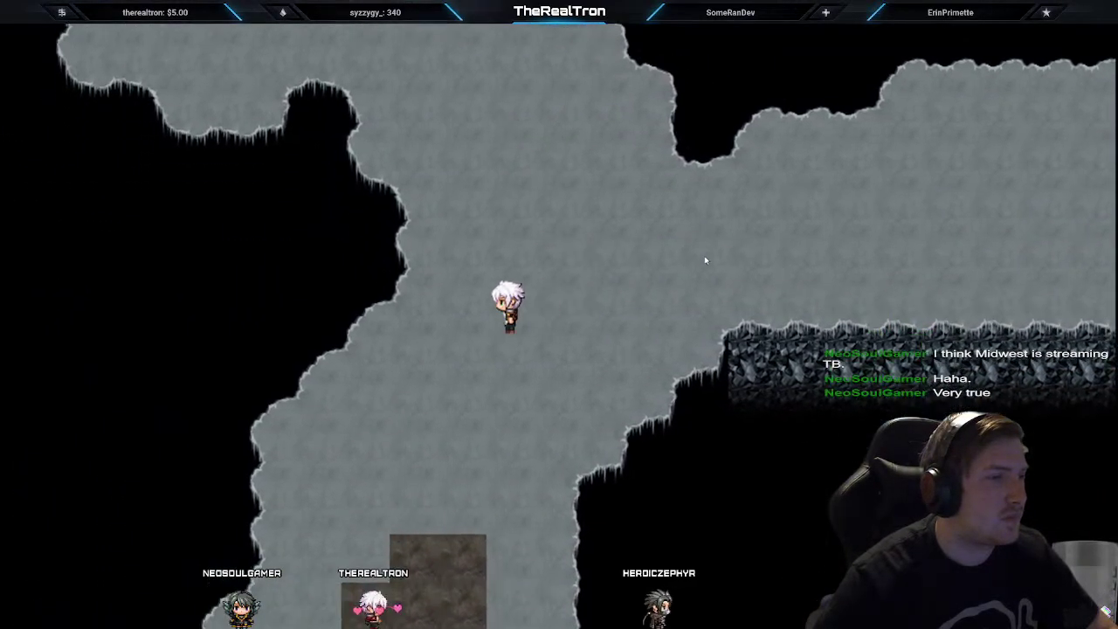
key(Up)
key(Right)
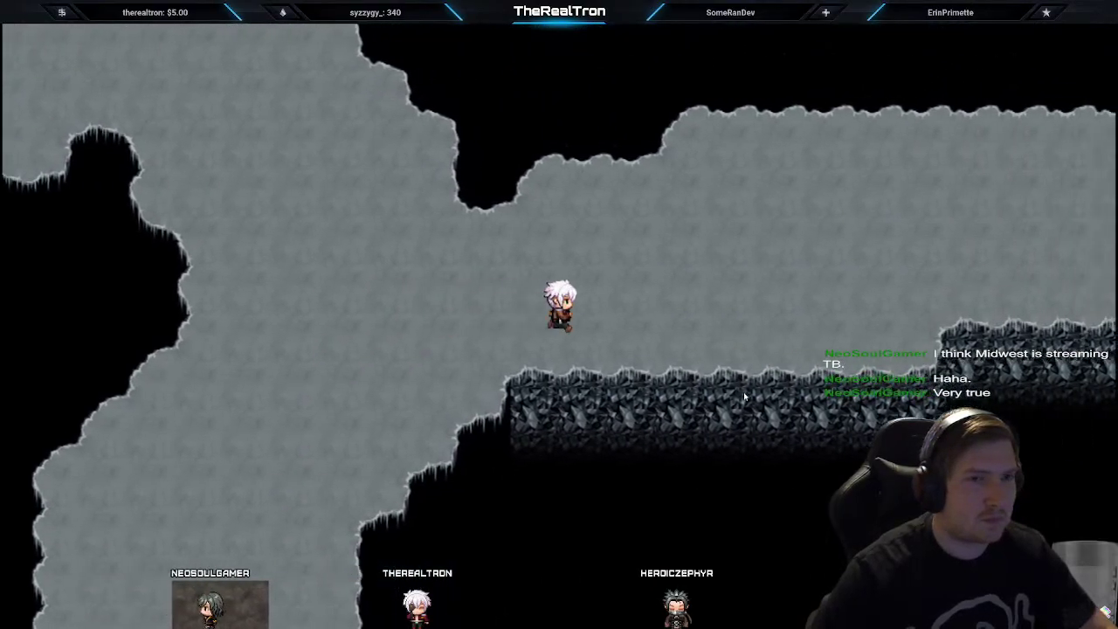
key(Right)
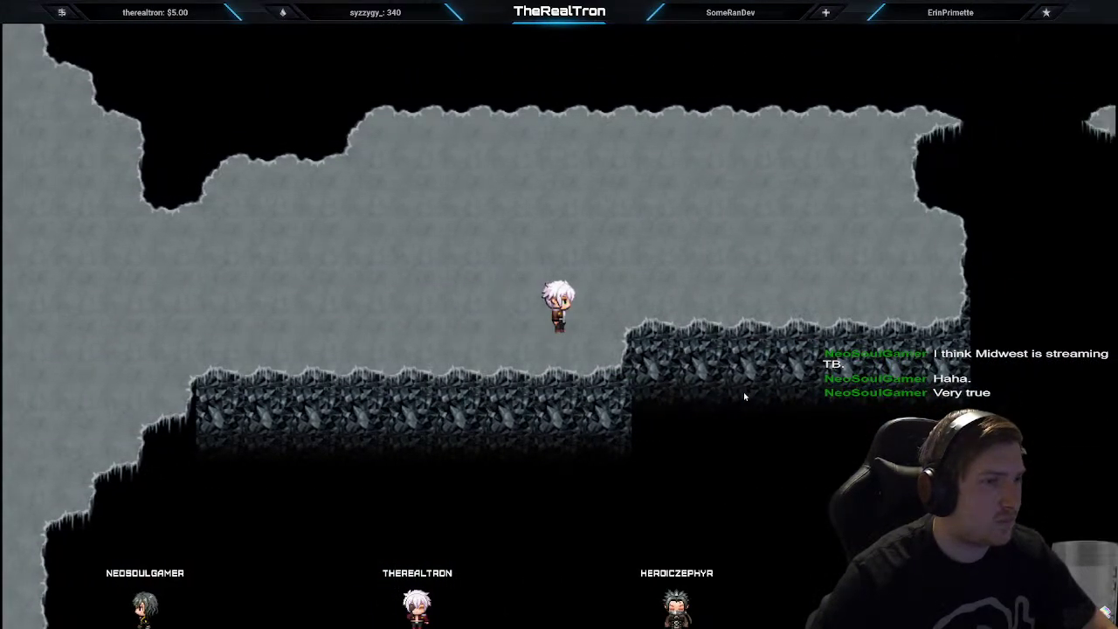
key(Up)
key(Right)
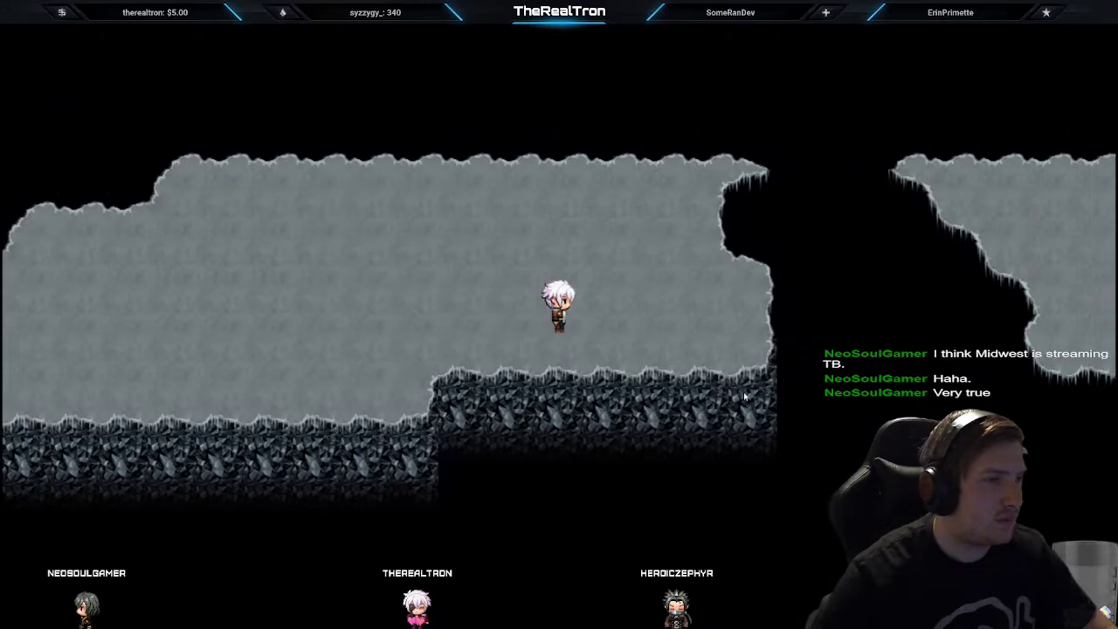
key(alt+Return)
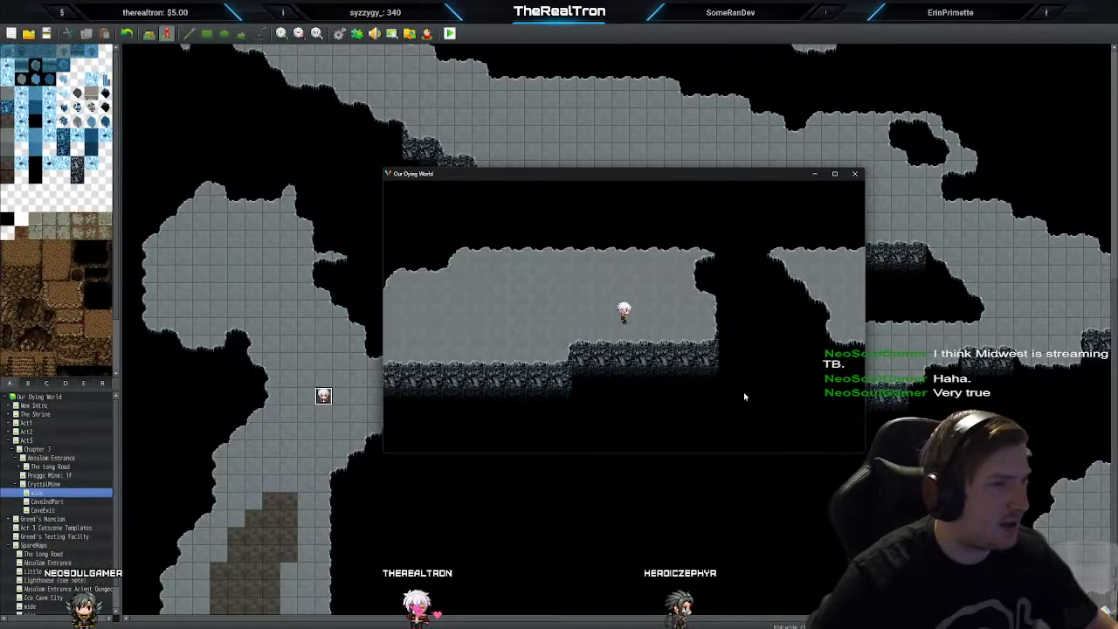
click(855, 173)
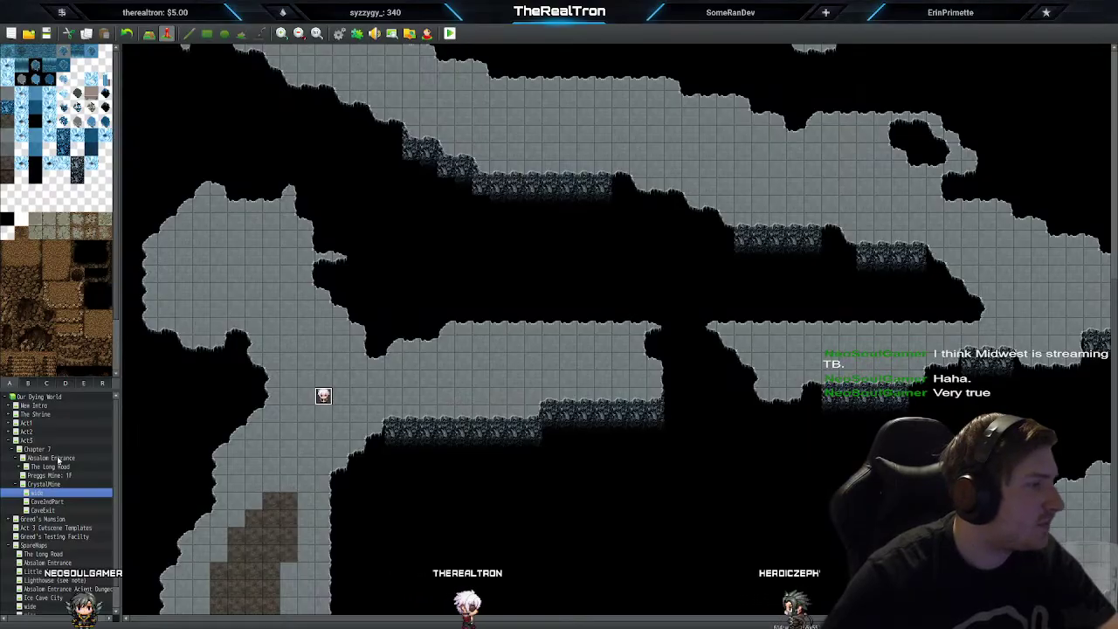
Step: Set the player's starting position below the lower staircase on the Absalom Entrance map and start a playtest
right_click(57, 457)
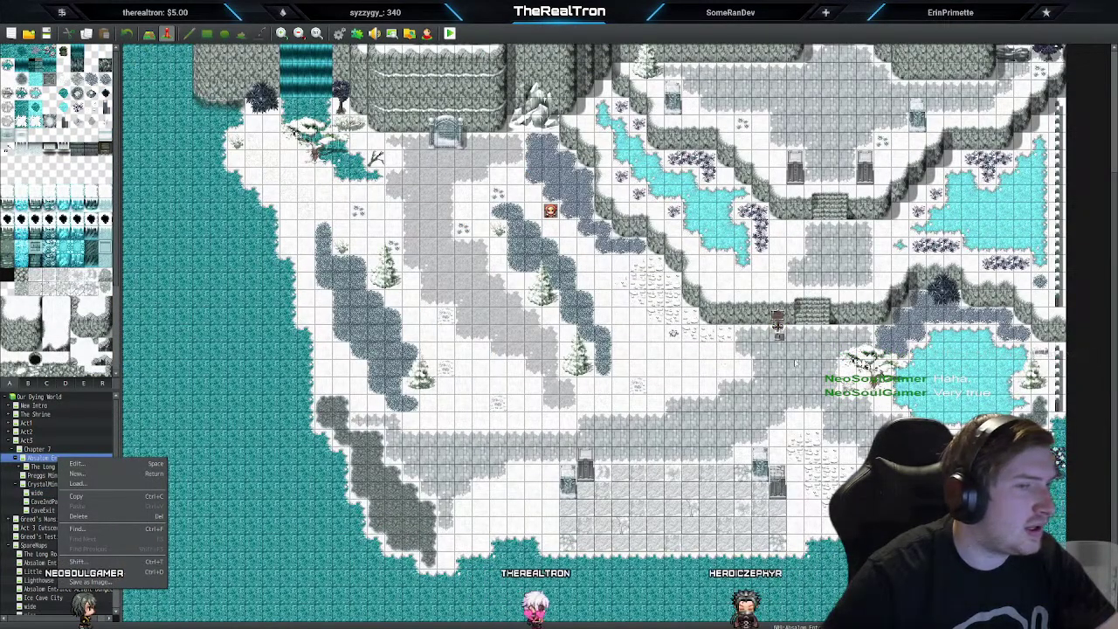
right_click(801, 358)
click(834, 475)
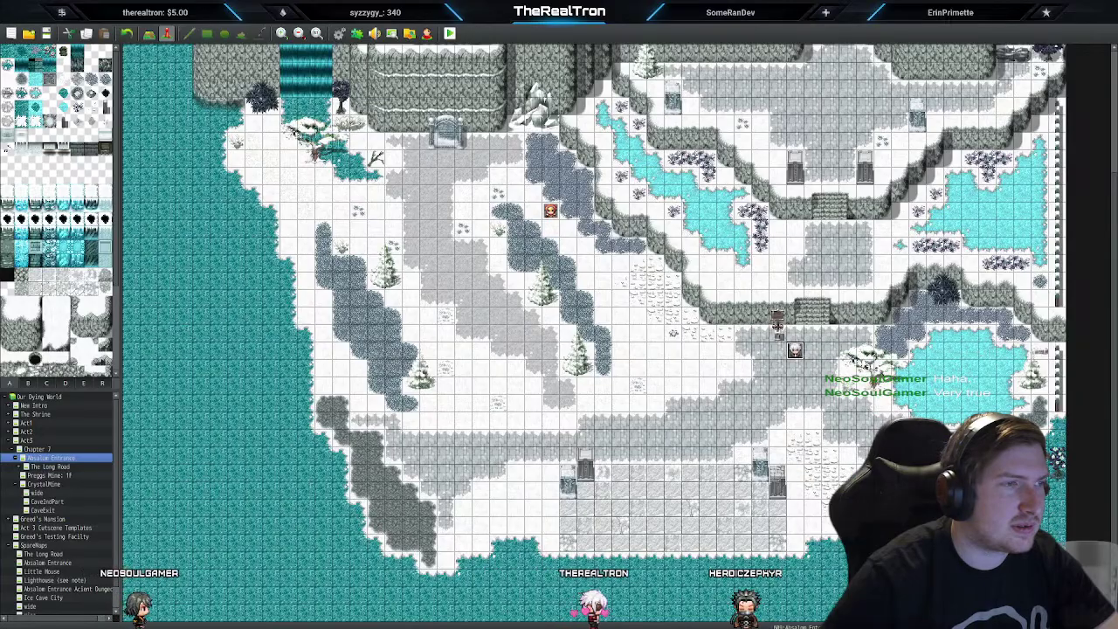
scroll(673, 437, up, 2)
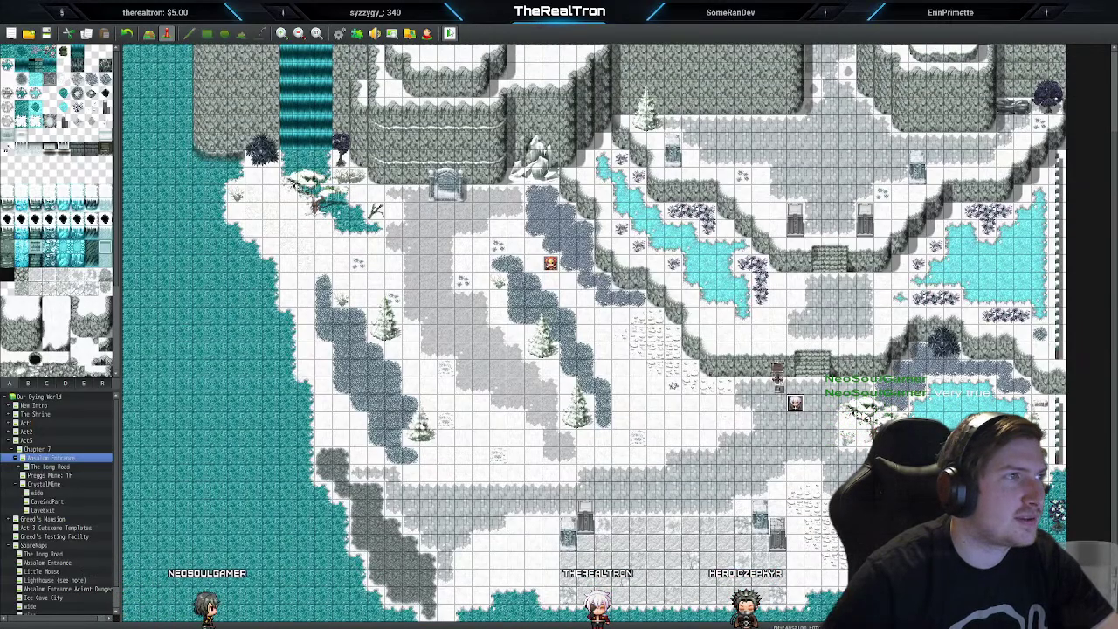
click(515, 338)
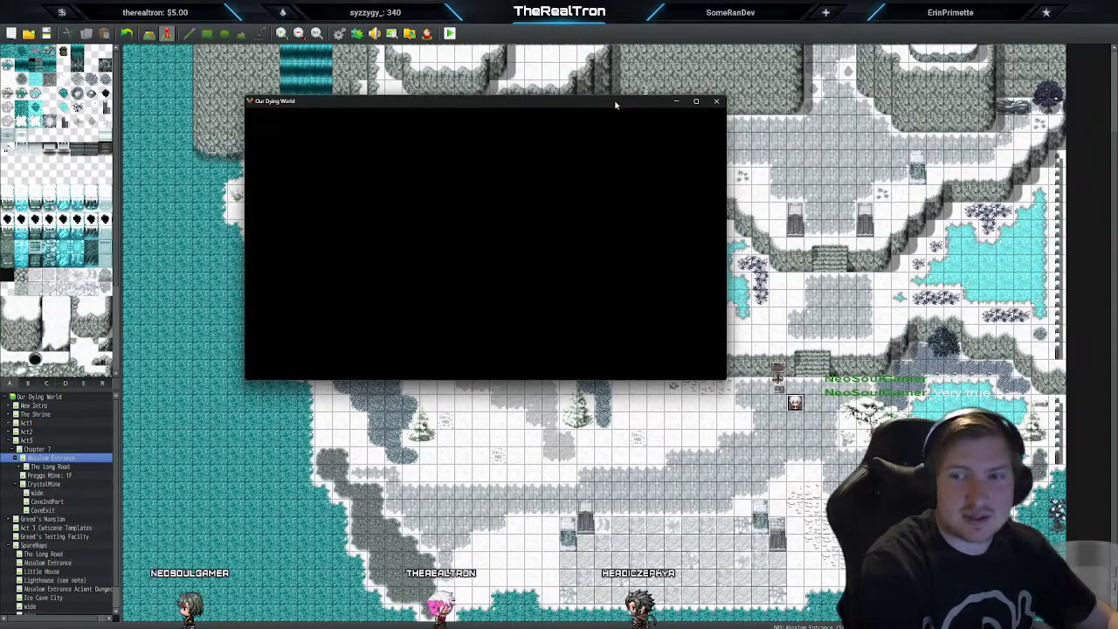
Step: Show the playtest in full screen and walk northwest across Absalom Entrance to the stone monument at the cliff base
key(F4)
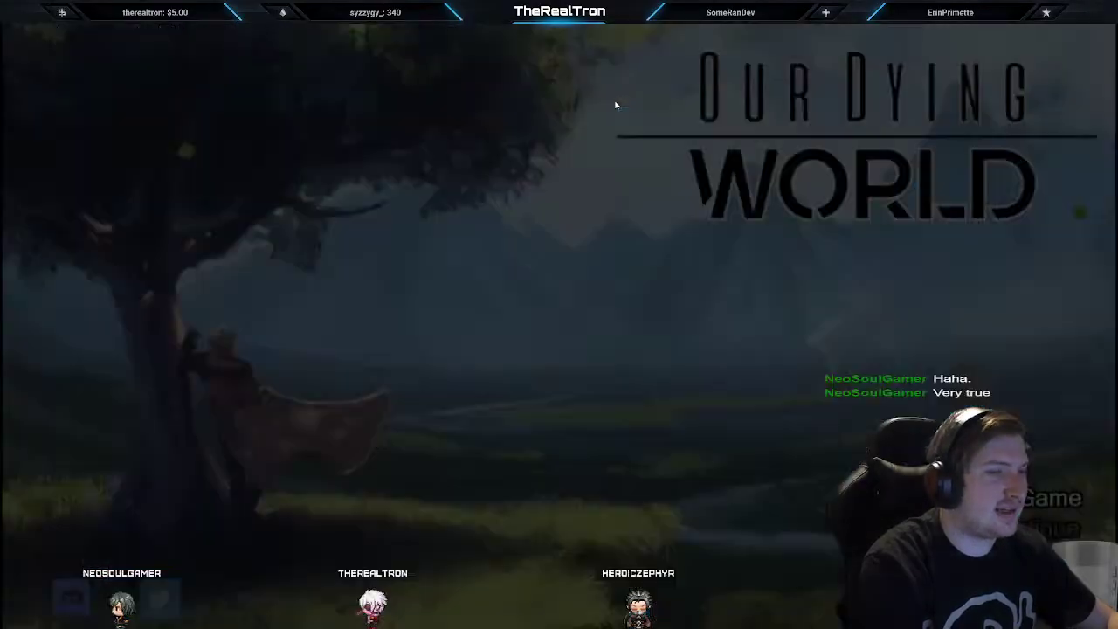
key(Down)
key(Left)
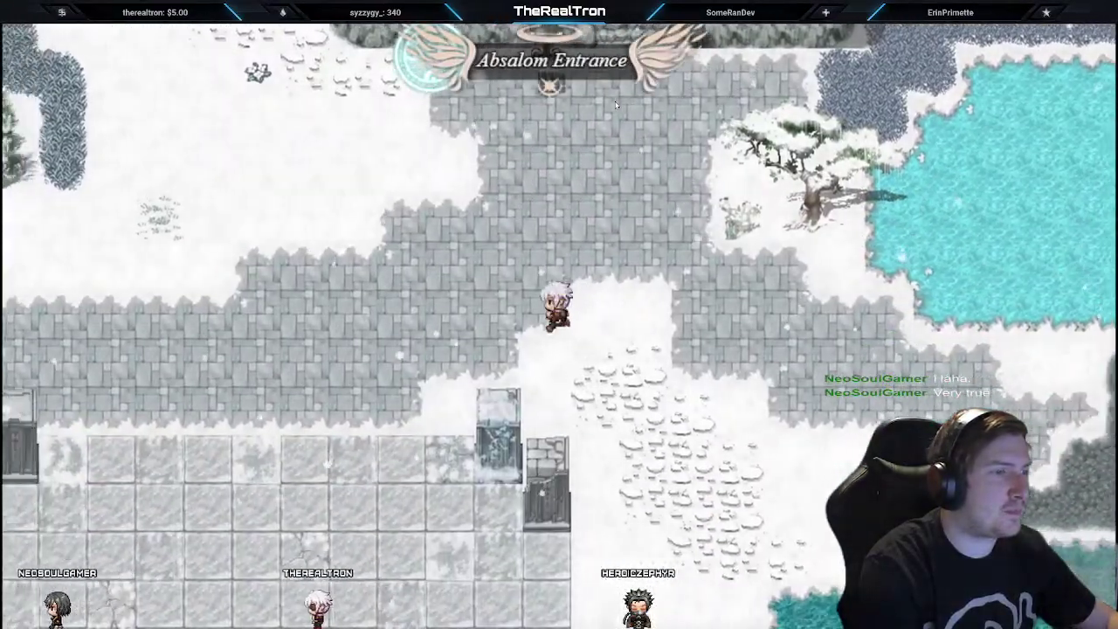
key(Up)
key(Up)
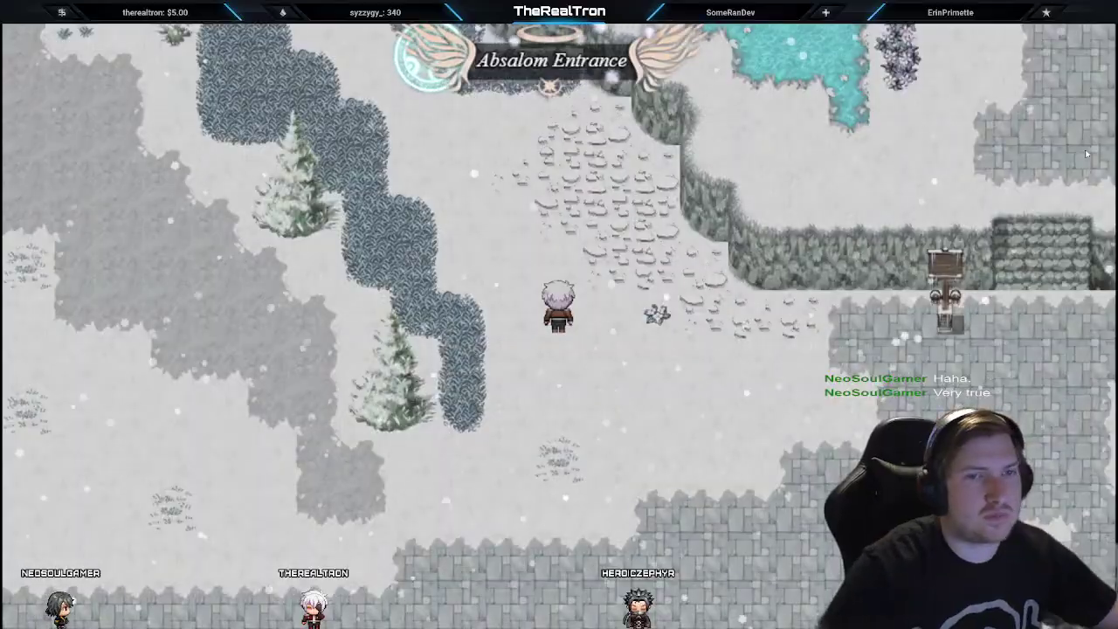
key(Left)
key(Up)
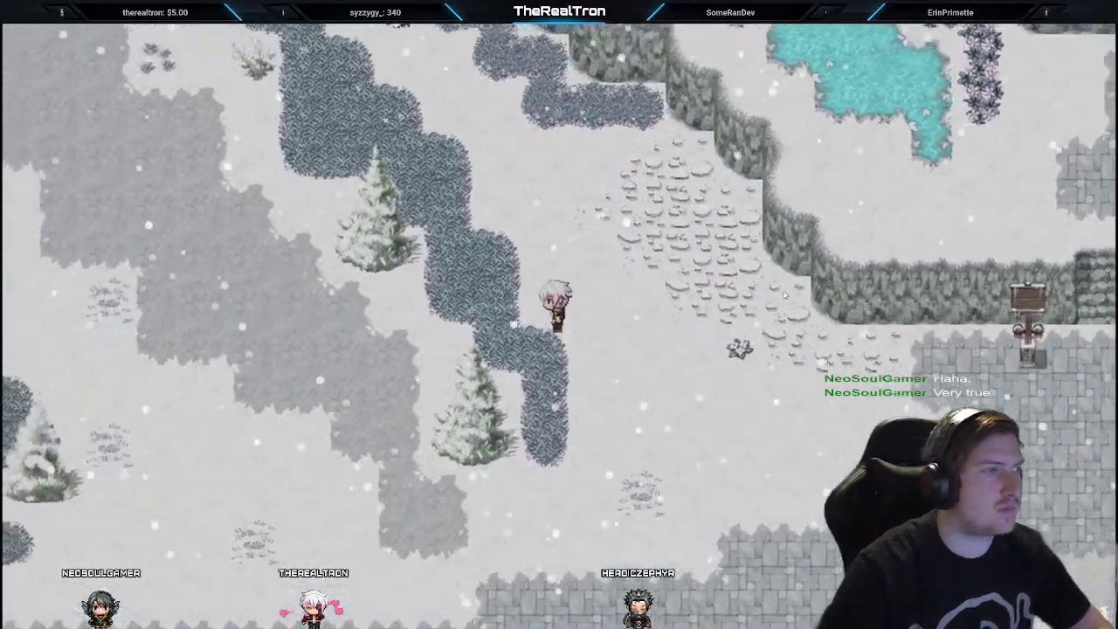
key(Up)
key(Left)
key(Up)
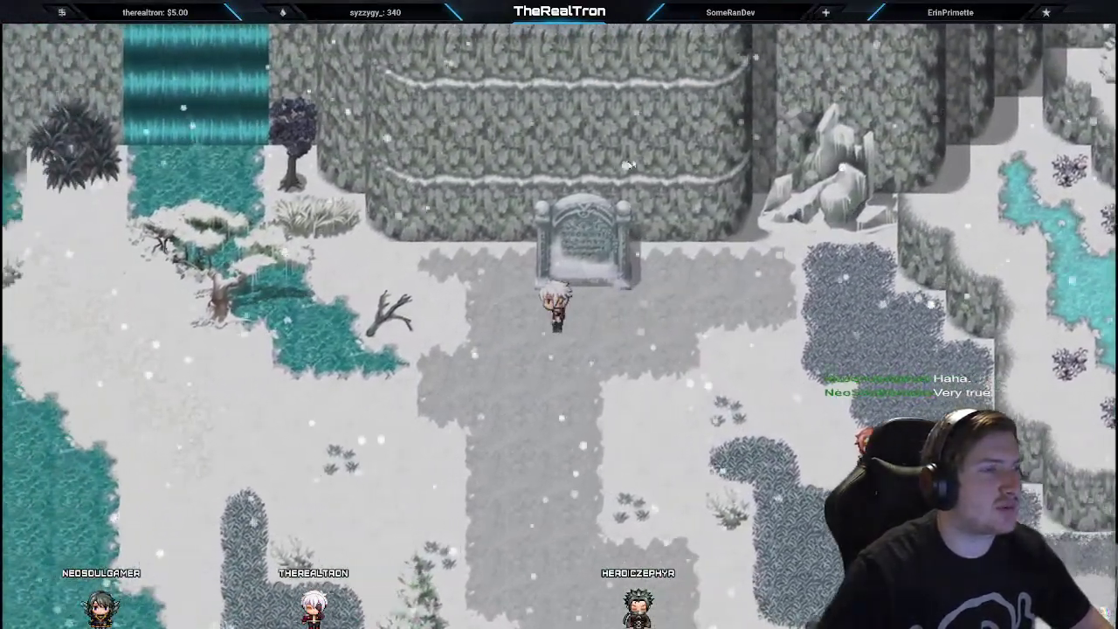
Step: Walk south from the monument to the shore beside the tiled plaza and return the playtest to a window
key(Down)
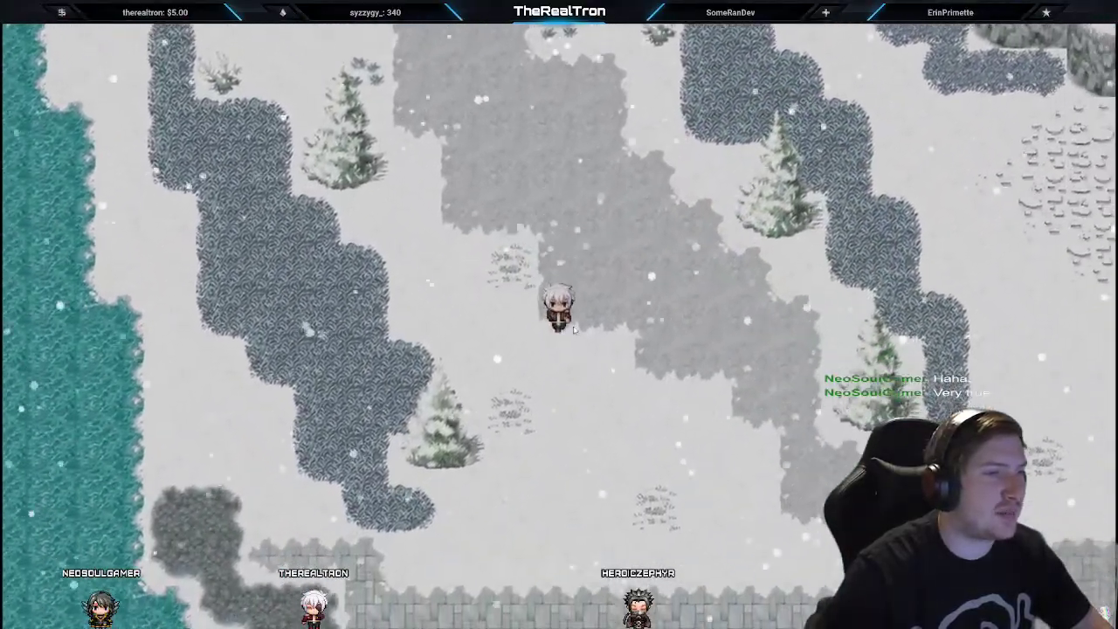
key(Down)
key(F4)
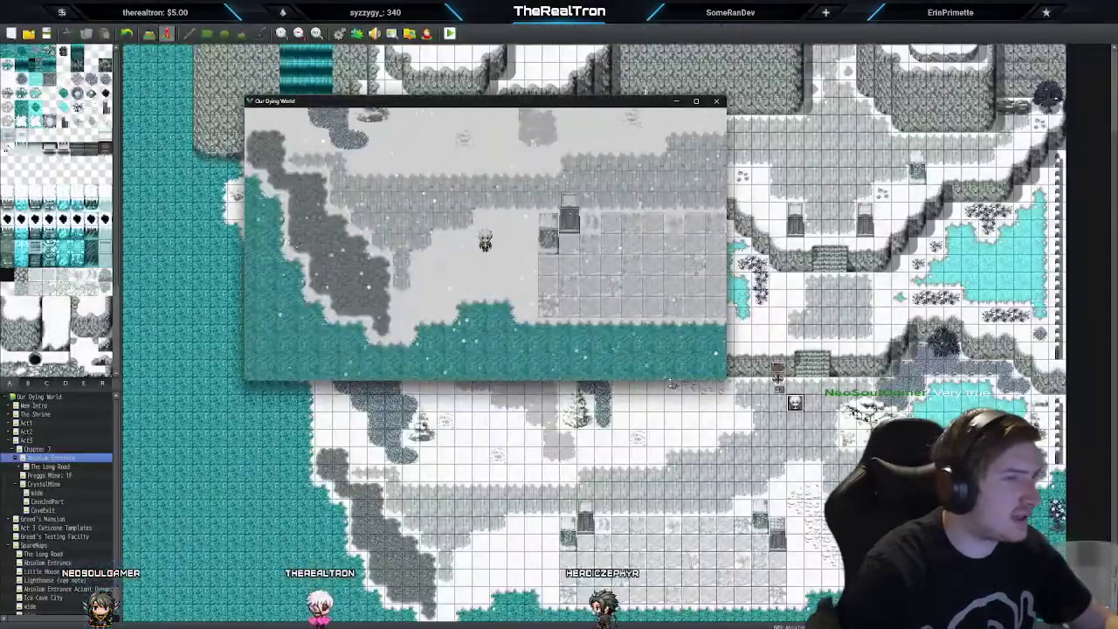
key(Right)
Step: Inspect the cliffs, staircases and ponds of the Absalom Entrance map in the editor
click(899, 262)
scroll(713, 383, up, 1)
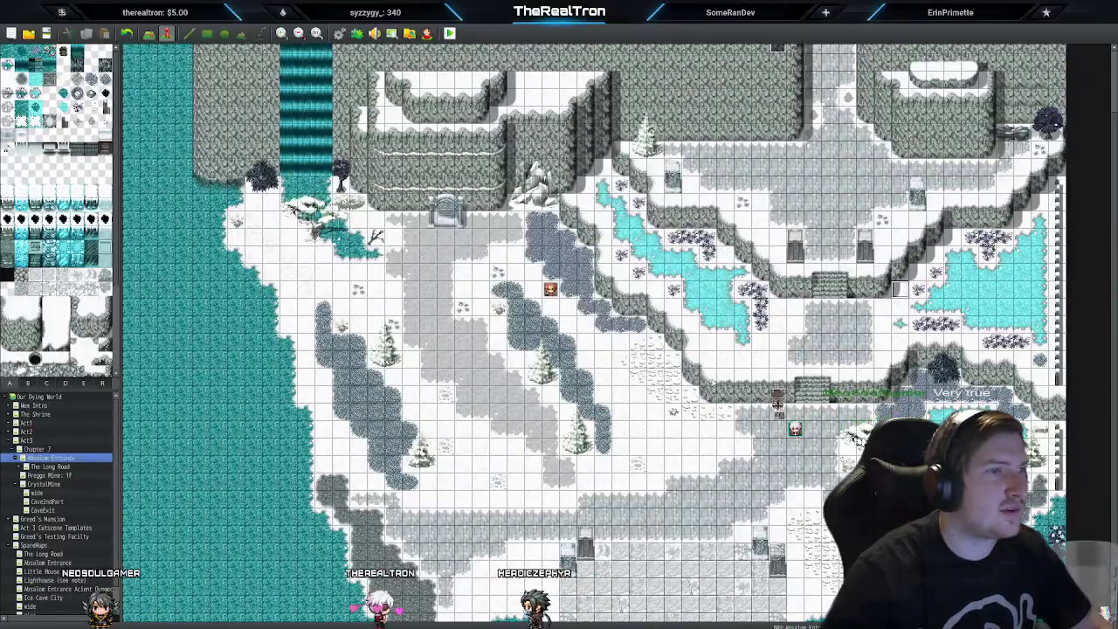
scroll(713, 383, up, 1)
scroll(713, 382, down, 3)
scroll(713, 381, up, 1)
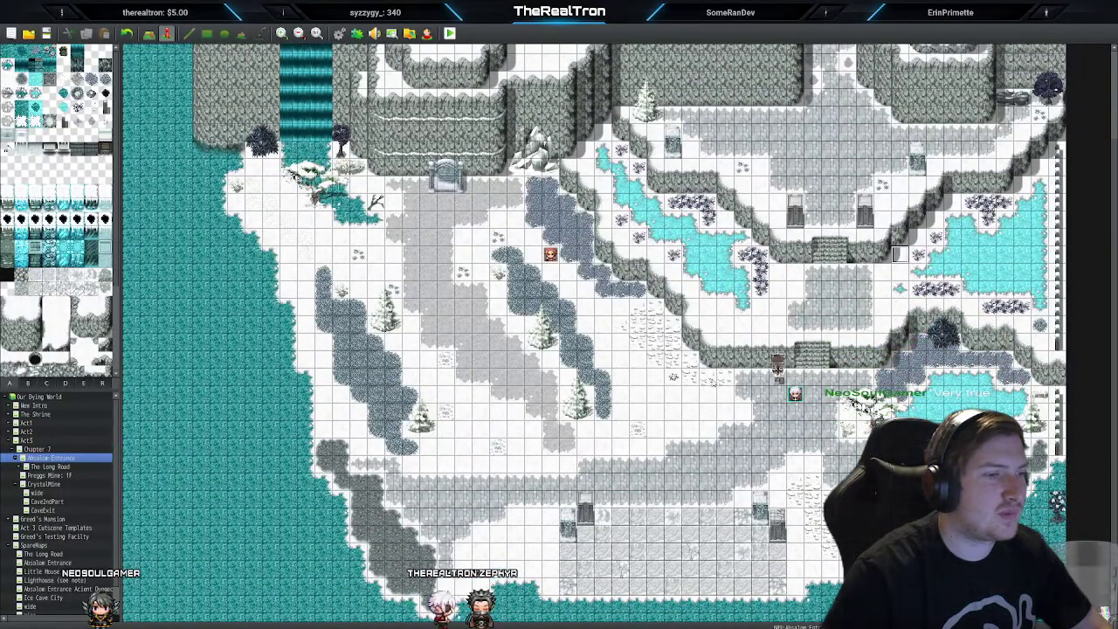
scroll(556, 278, up, 1)
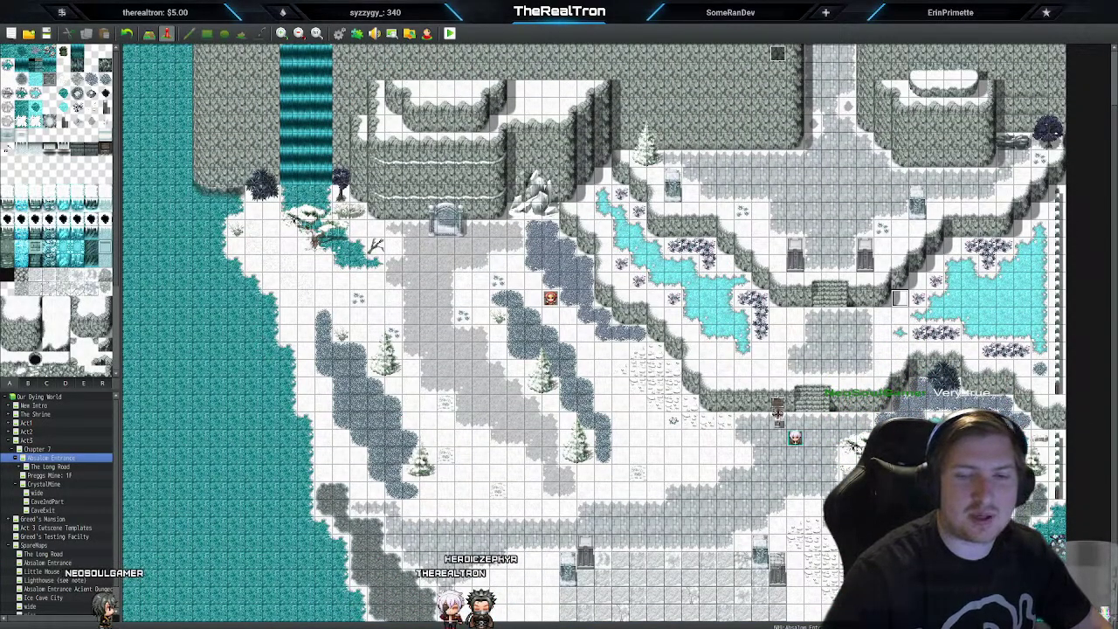
Step: Return to the playtest, cross the tiled plaza eastward and walk north into the Absalom map
key(alt+Tab)
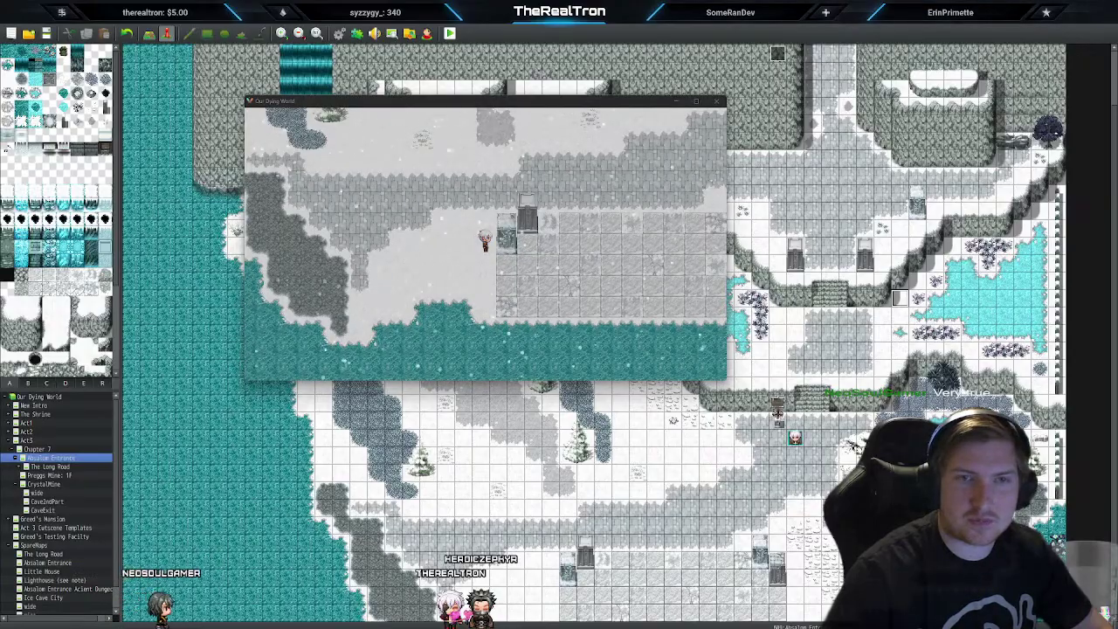
key(Down)
key(Right)
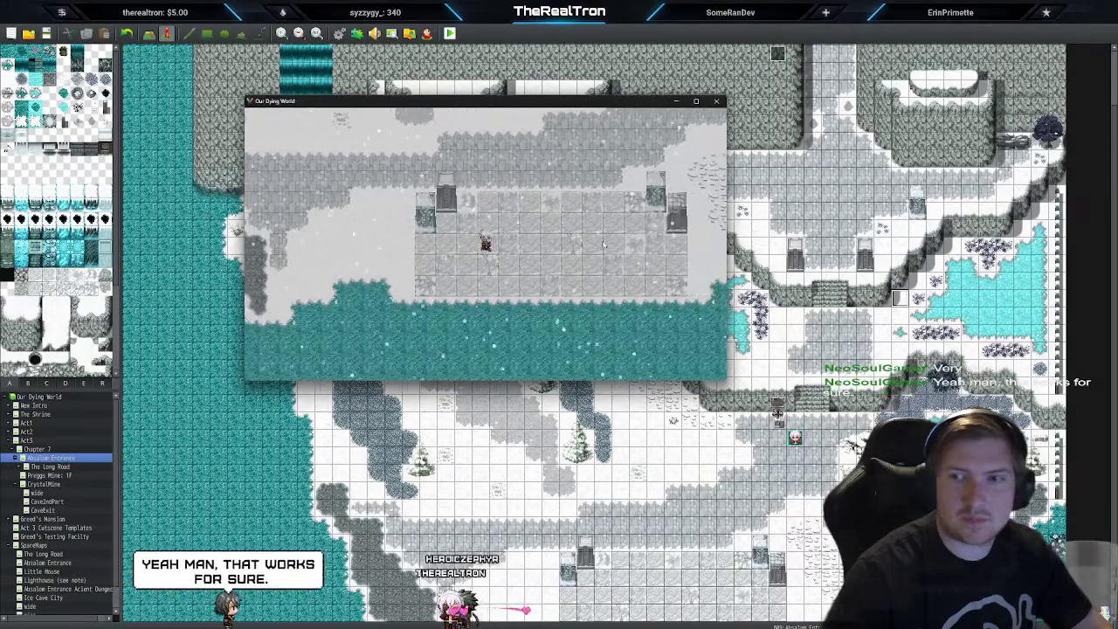
key(Up)
key(Up)
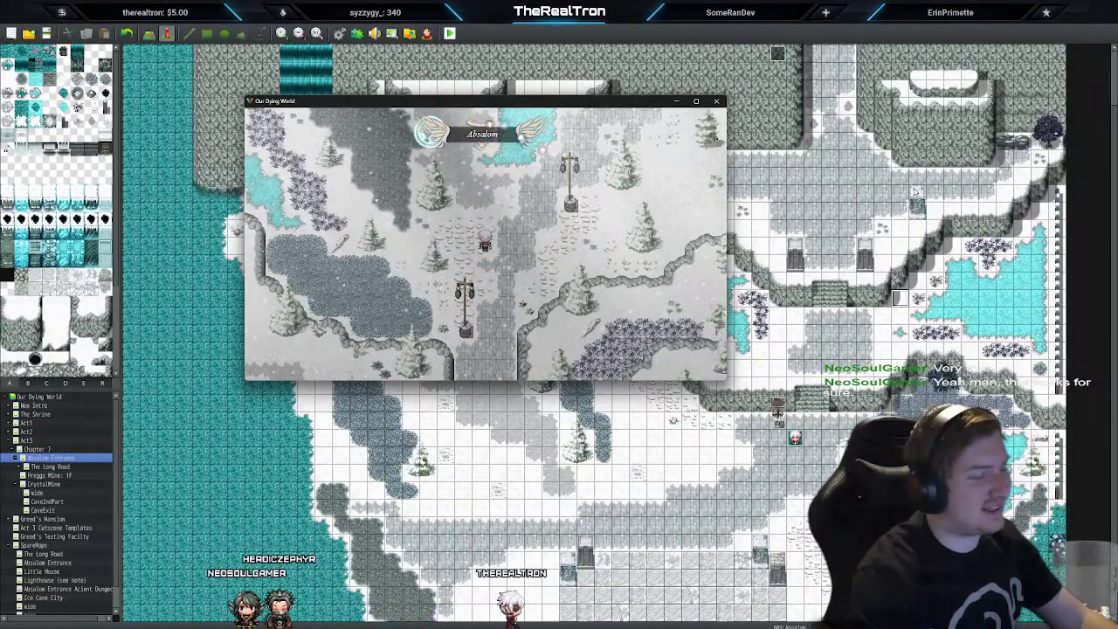
Step: Show the playtest in full screen and explore Absalom past the pond, the cave entrance and the narrow stone stairs
key(F4)
key(Up)
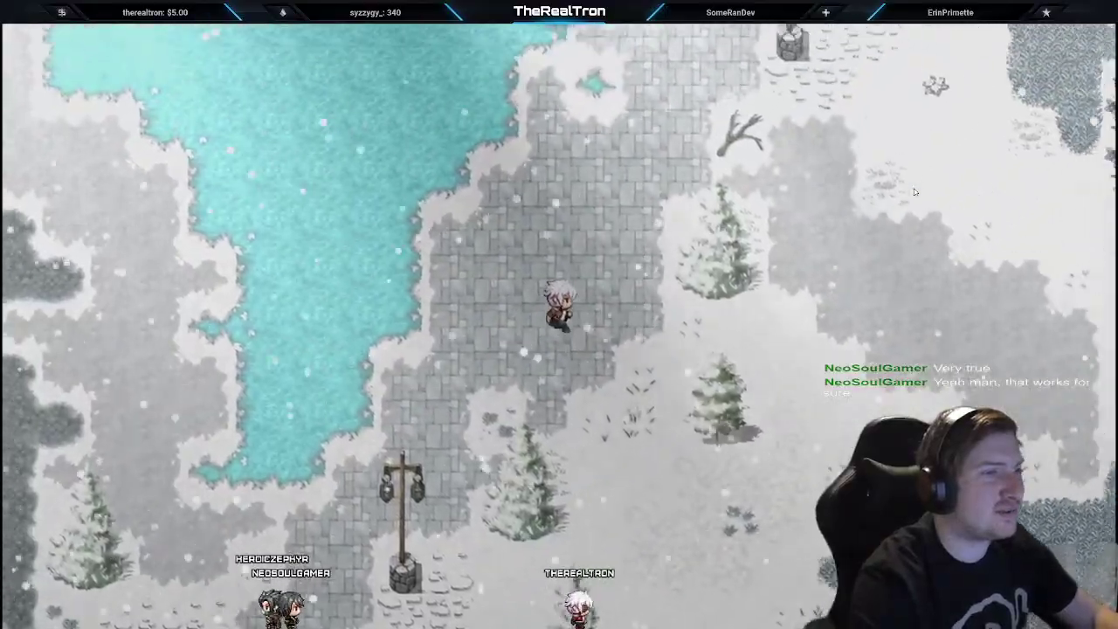
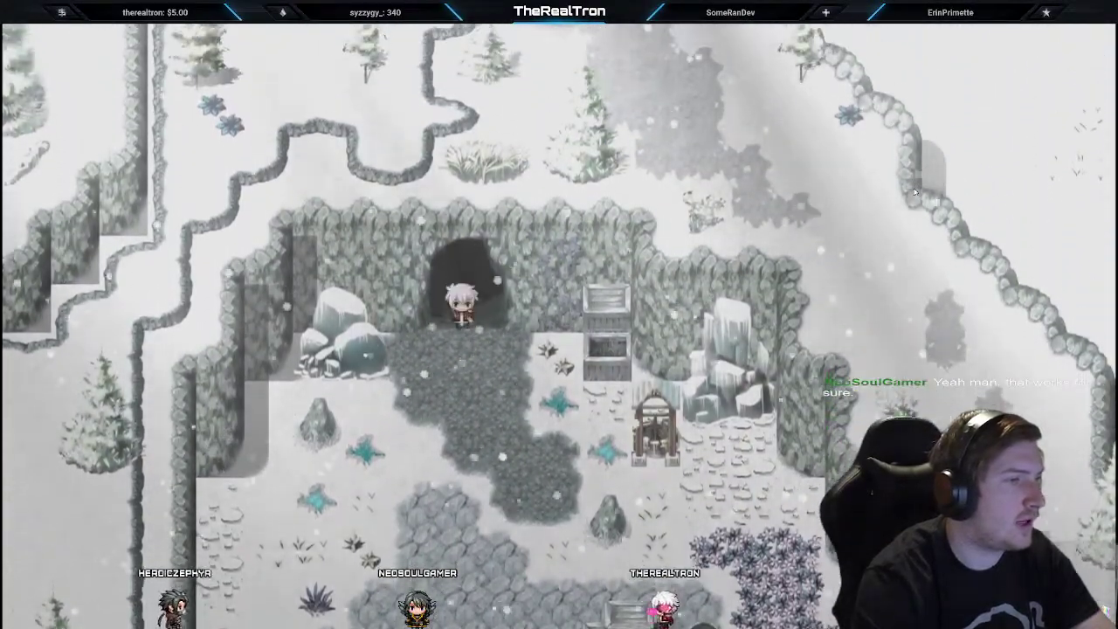
key(Down)
key(Right)
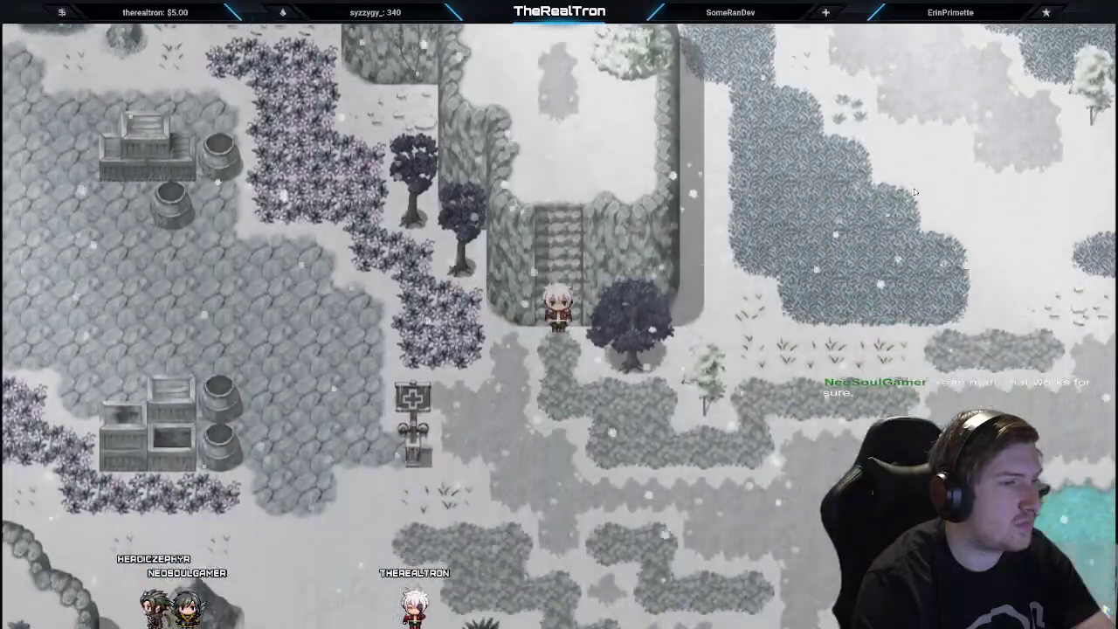
Step: Walk east from the narrow stairs, around the pond and past the large staircase to the next lamp post
key(Right)
key(Up)
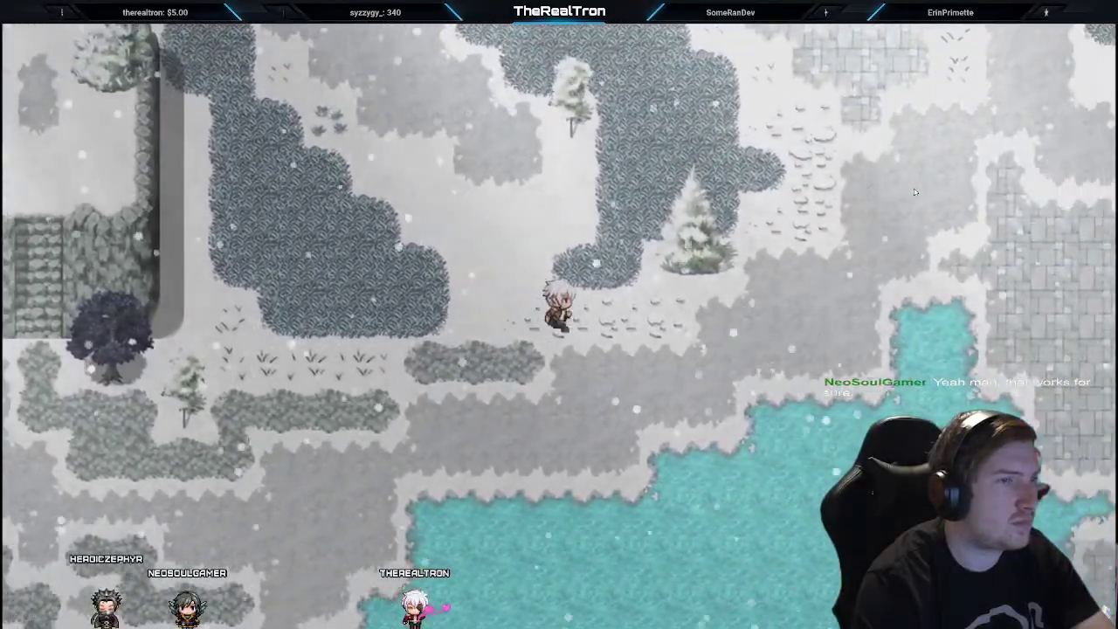
key(Down)
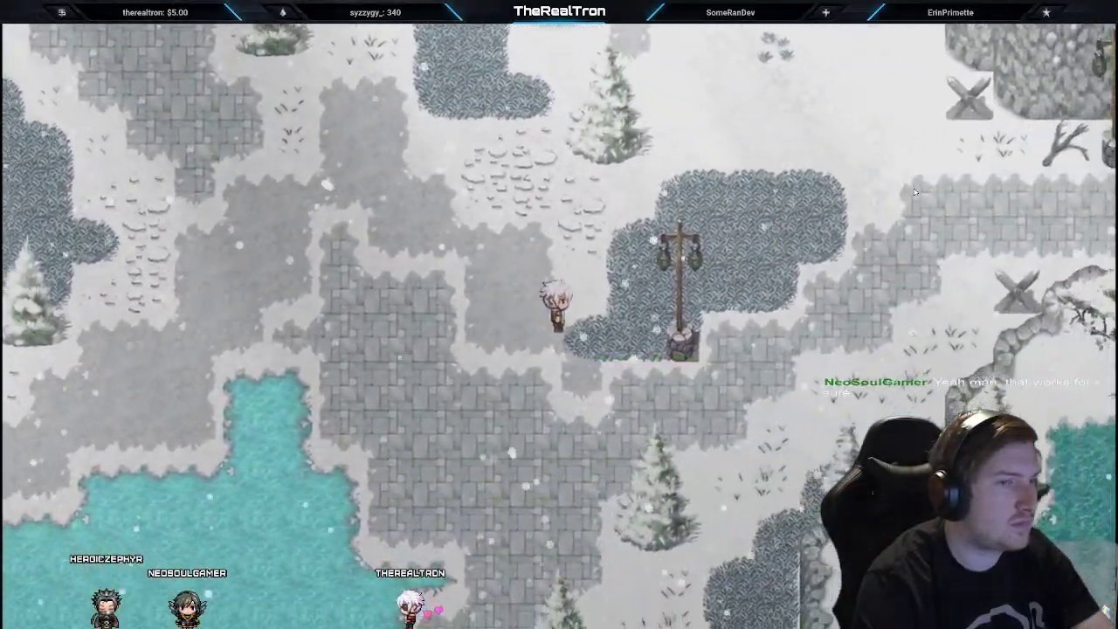
key(Up)
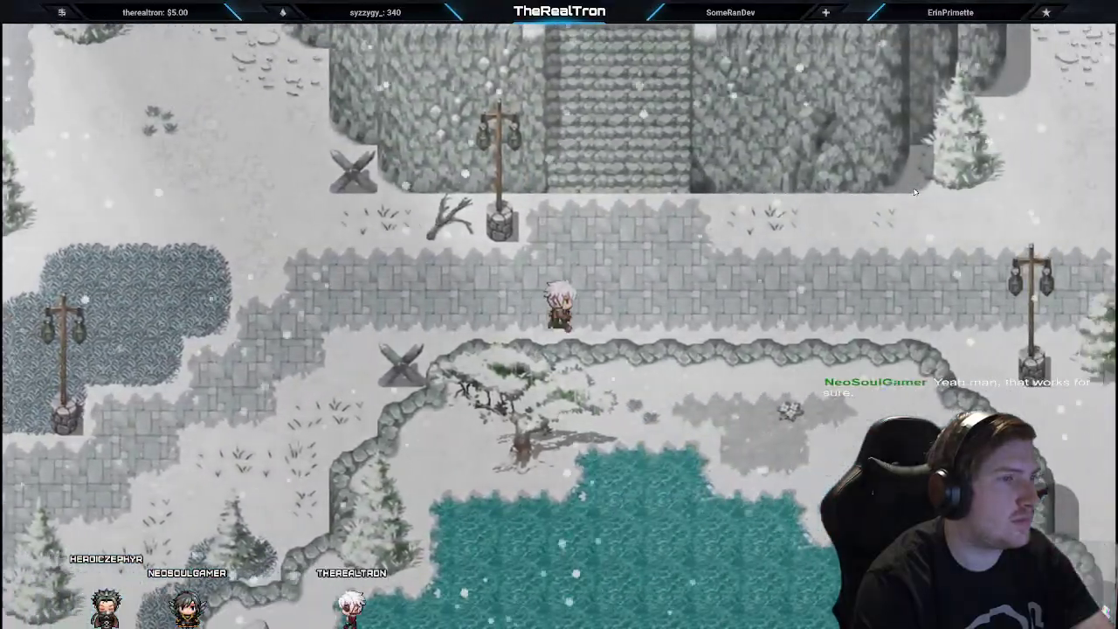
key(Right)
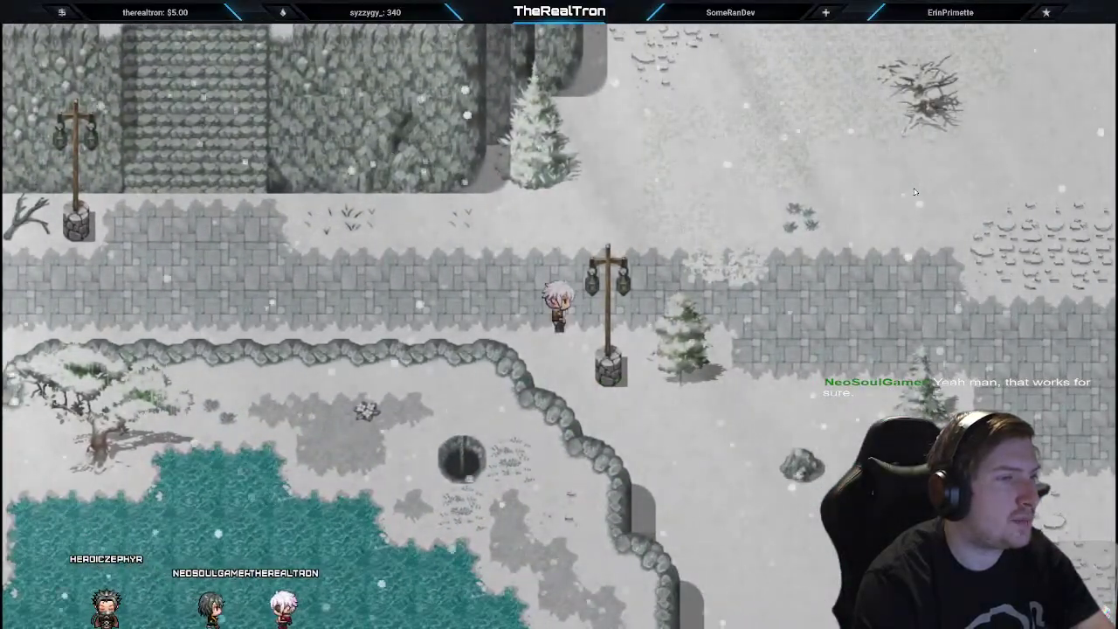
Step: Test walking back and forth in all directions around the lamp post and return the playtest to a window
key(Up)
key(Right)
key(Down)
key(Left)
key(Up)
key(Down)
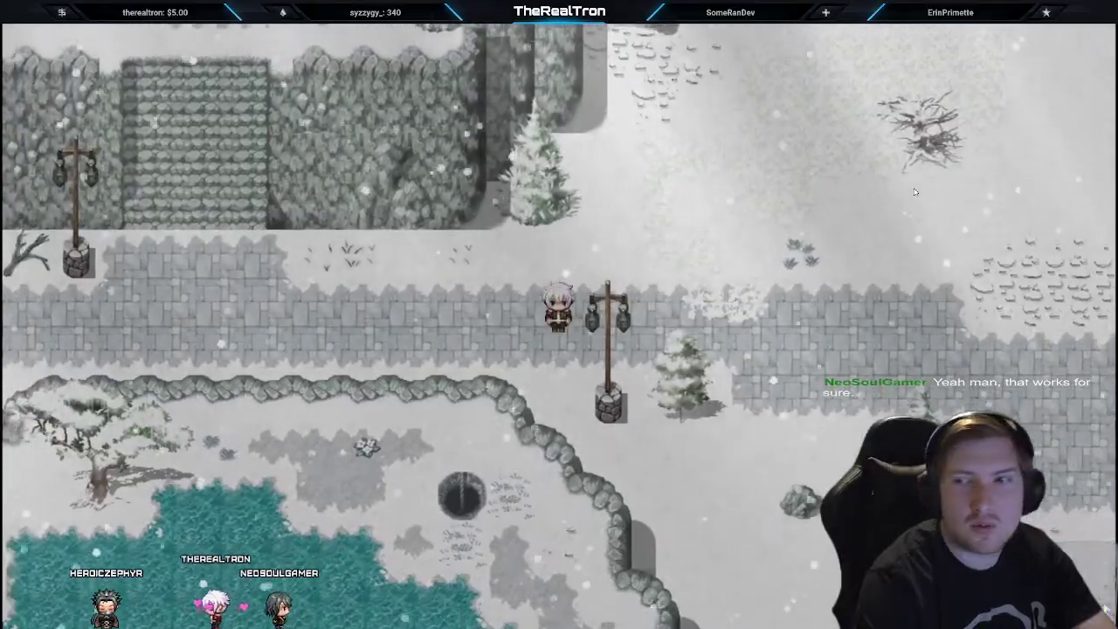
key(Right)
key(Down)
key(Left)
key(Up)
key(Right)
key(F4)
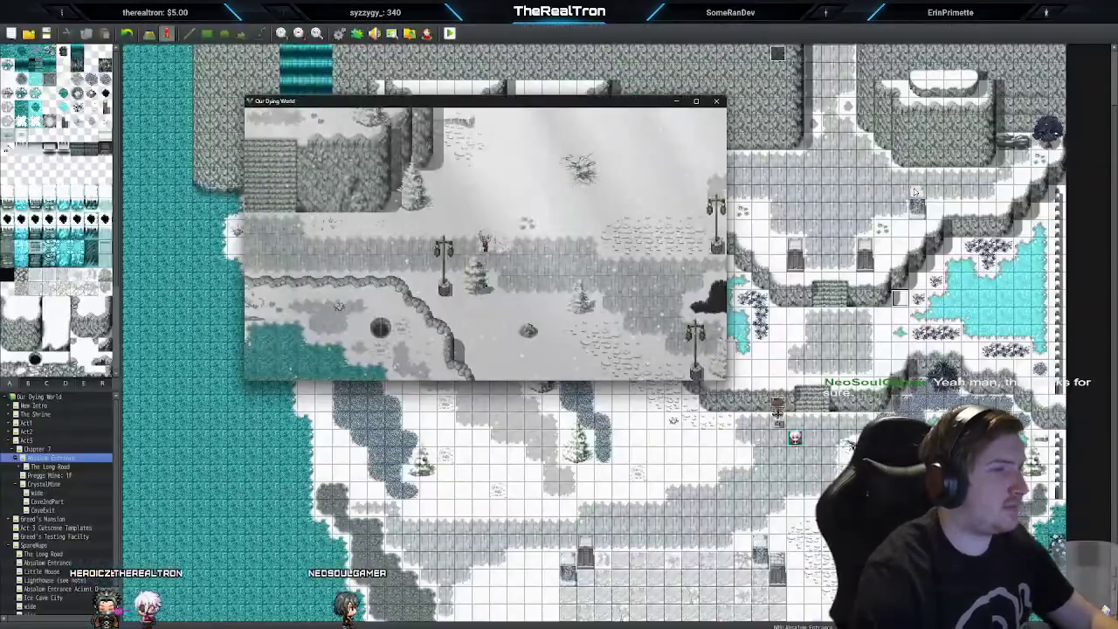
Step: Walk east along the path past the snow-covered tree and lamp post to the northern edge of the dark chasm
key(Right)
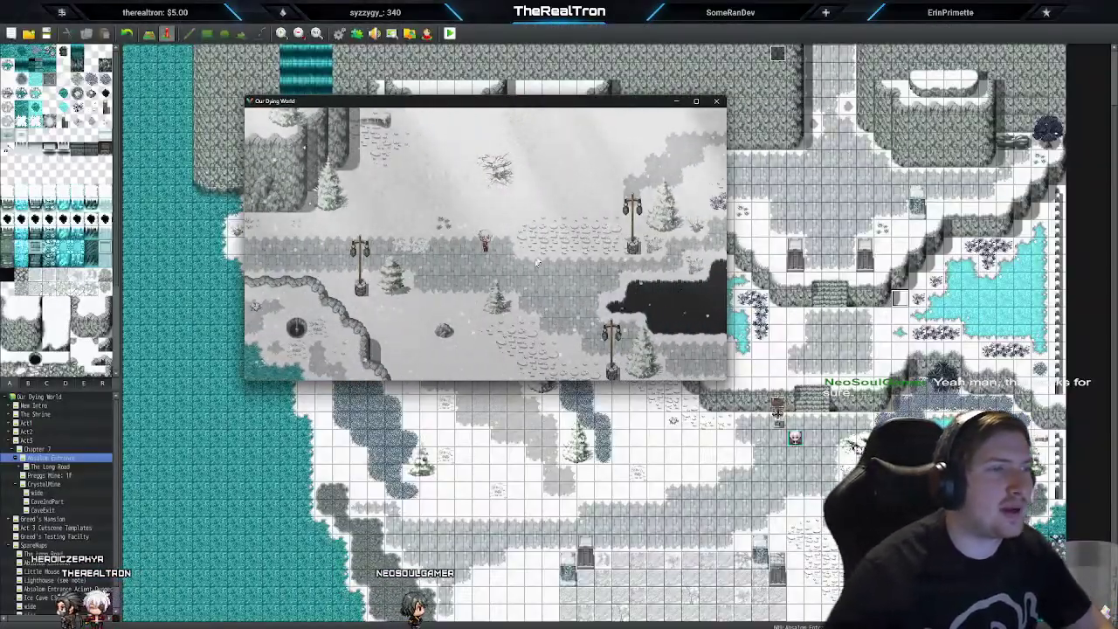
key(Up)
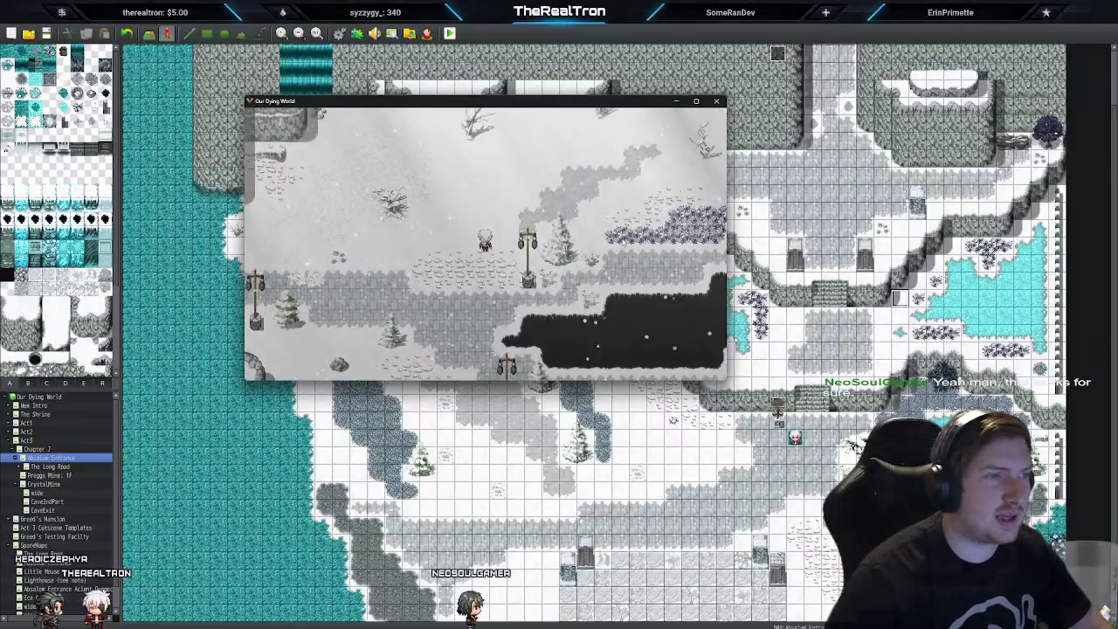
key(Right)
key(Left)
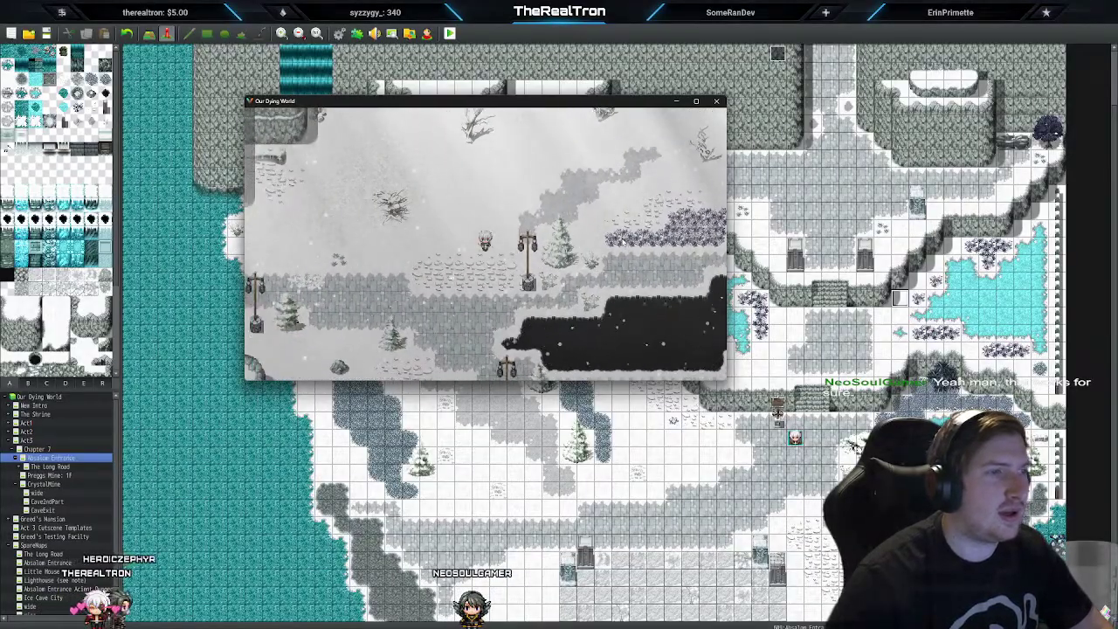
key(Down)
key(Right)
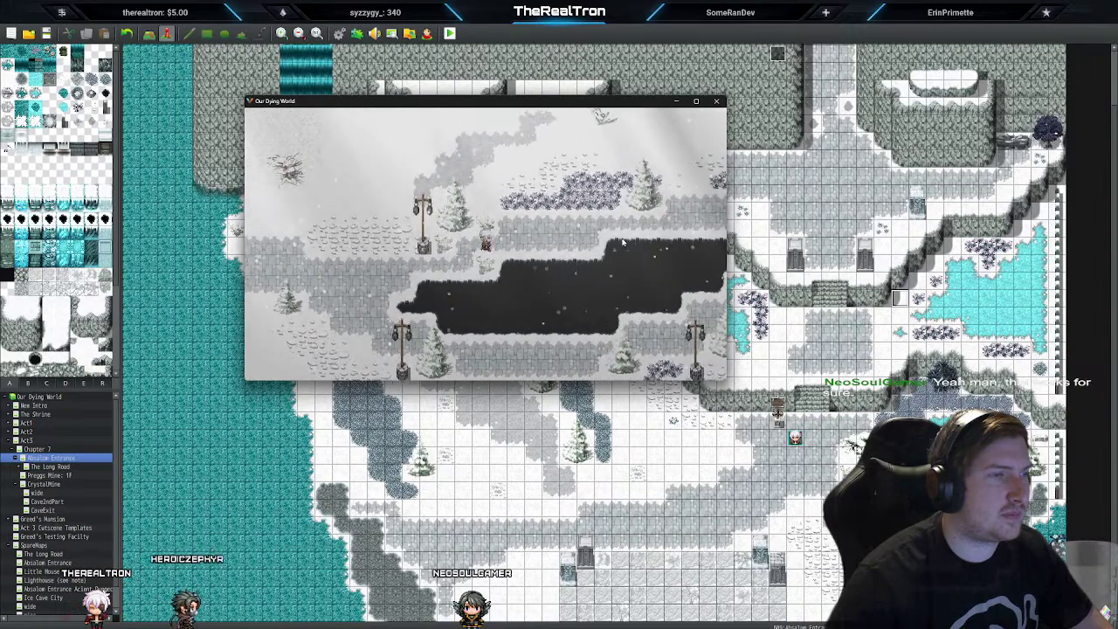
Step: Check the in-game options through the game's main menu and return to the Absalom map
key(Escape)
key(Right)
key(Right)
key(Right)
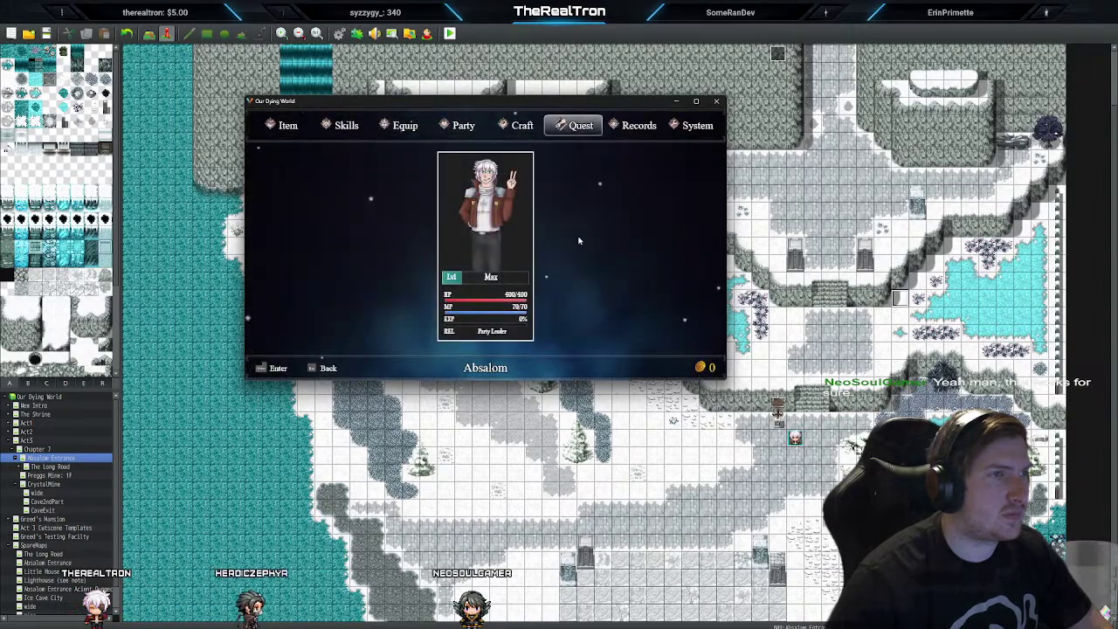
key(Return)
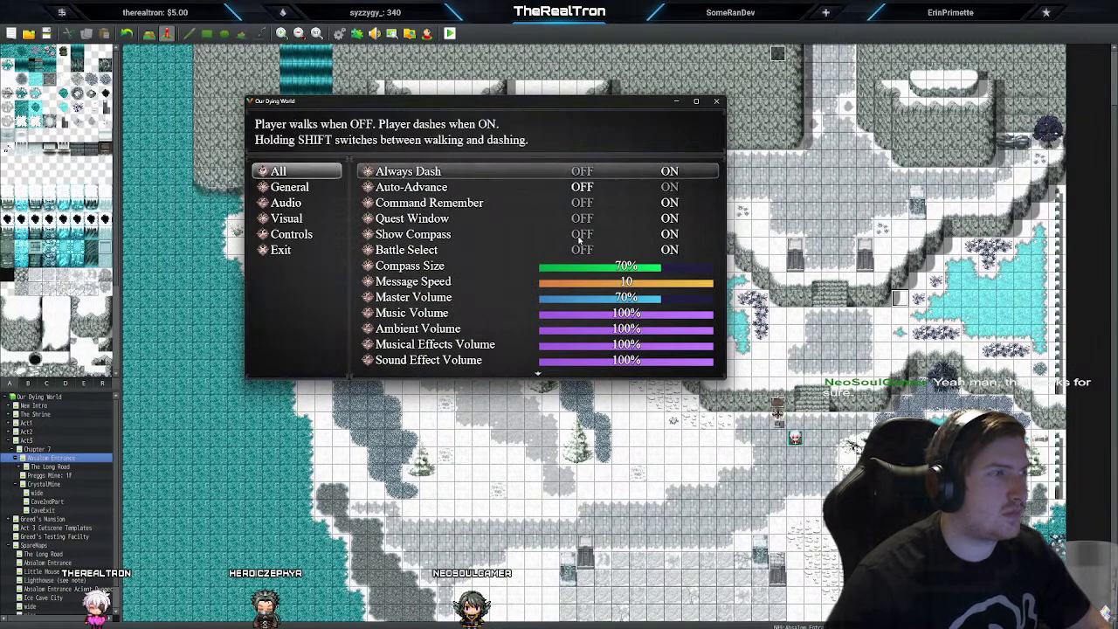
key(Escape)
key(Down)
key(Down)
key(Return)
key(Left)
key(Escape)
key(Escape)
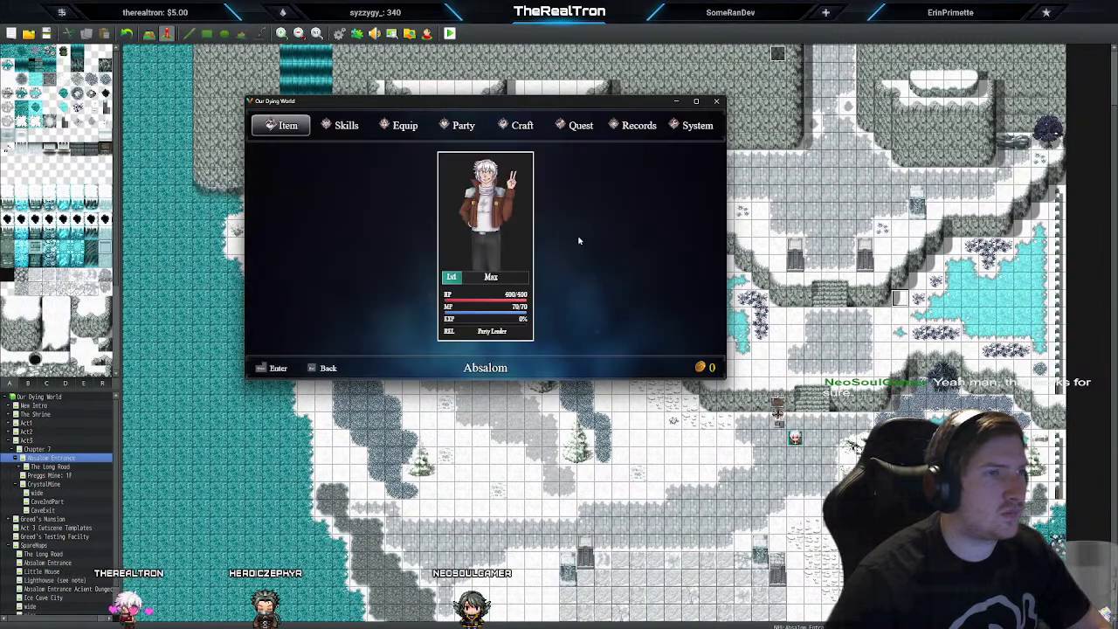
key(Escape)
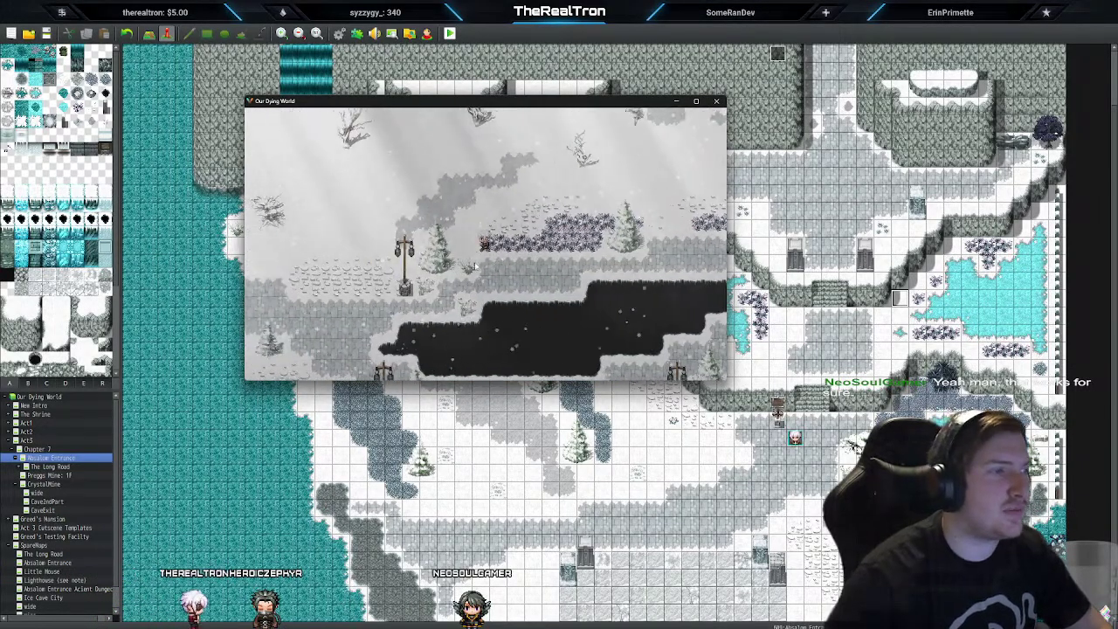
Step: Walk north from the dark chasm across the snowfield to the narrow chasm below the northern cliff wall
click(573, 217)
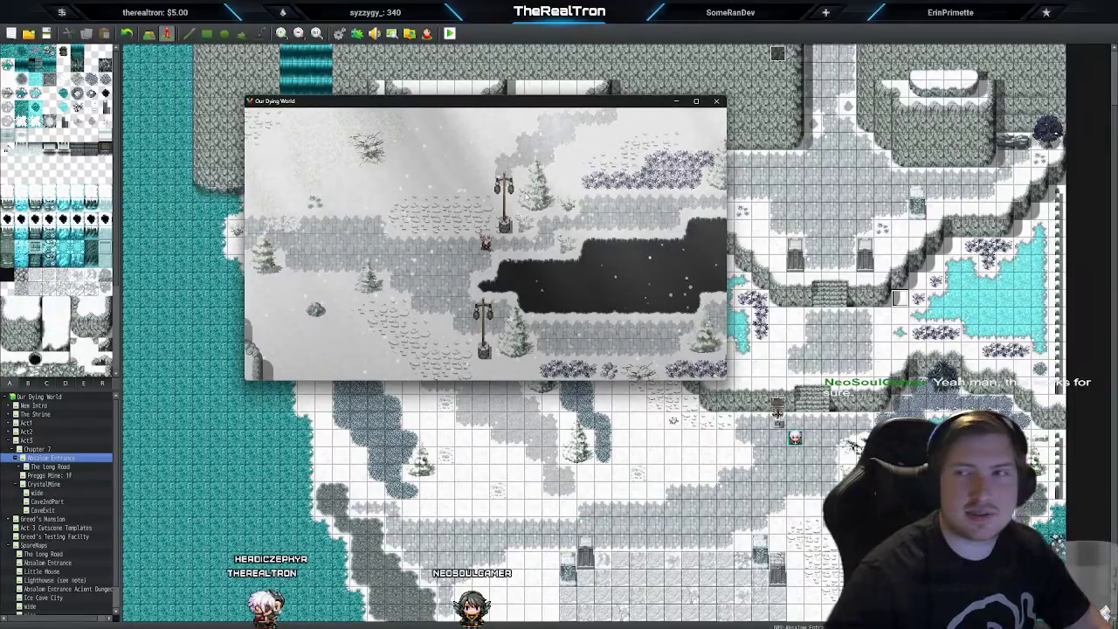
key(Up)
key(Right)
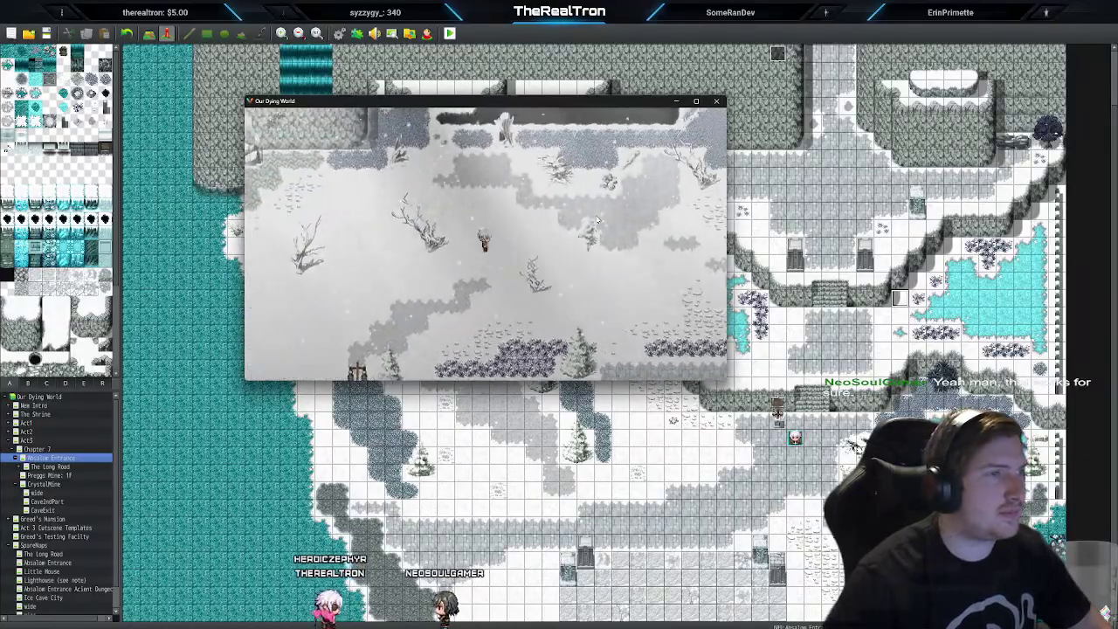
key(Up)
key(Left)
key(Left)
key(Right)
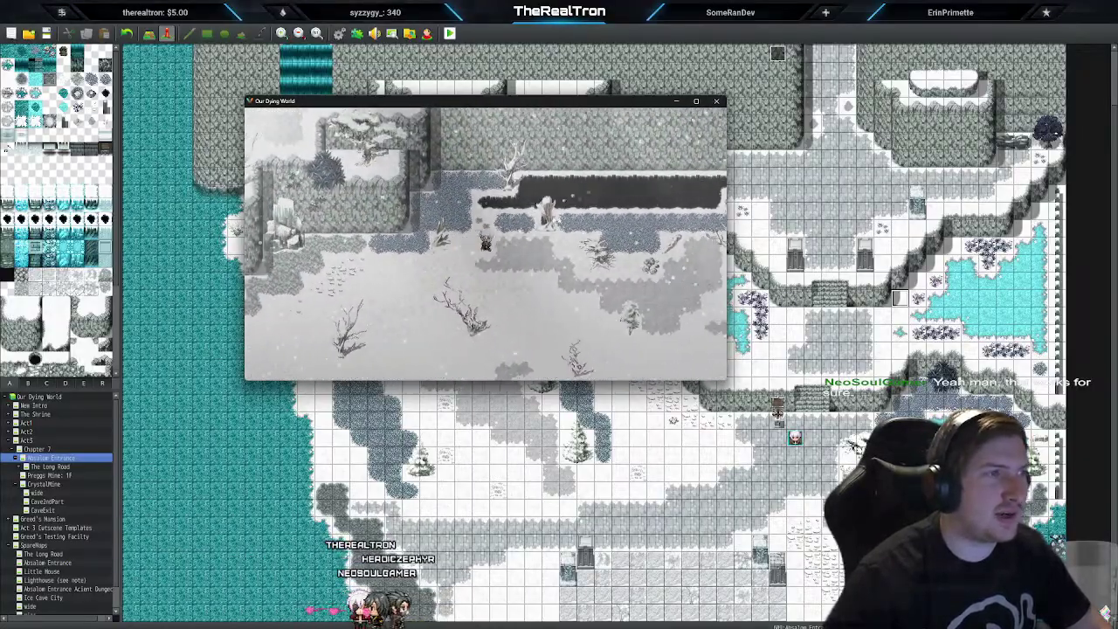
Step: Walk east below the narrow chasm to the blue grass at its eastern end beside the cliff
key(Down)
key(Right)
key(Up)
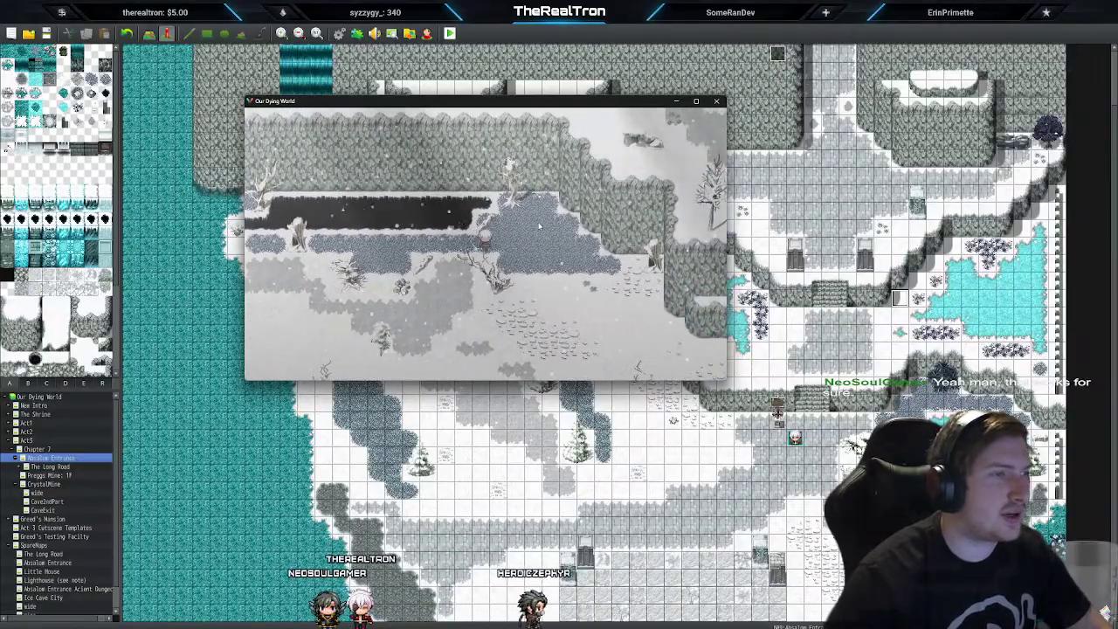
key(Right)
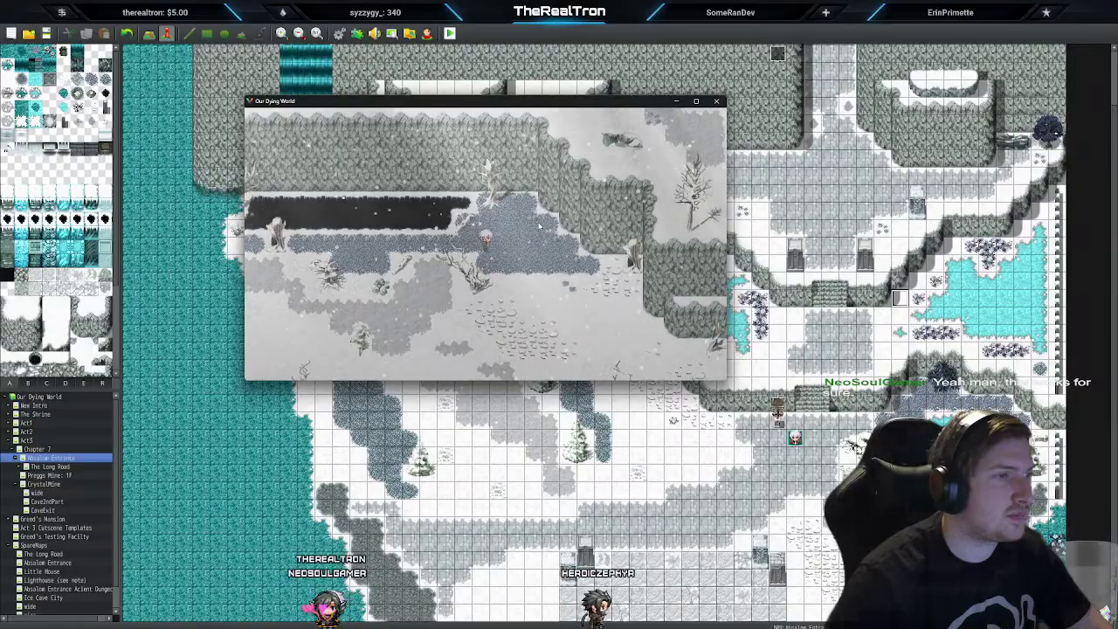
Step: Walk southeast from the blue grass across the snowfield to the stone path and follow it east between the lamp posts
key(Right)
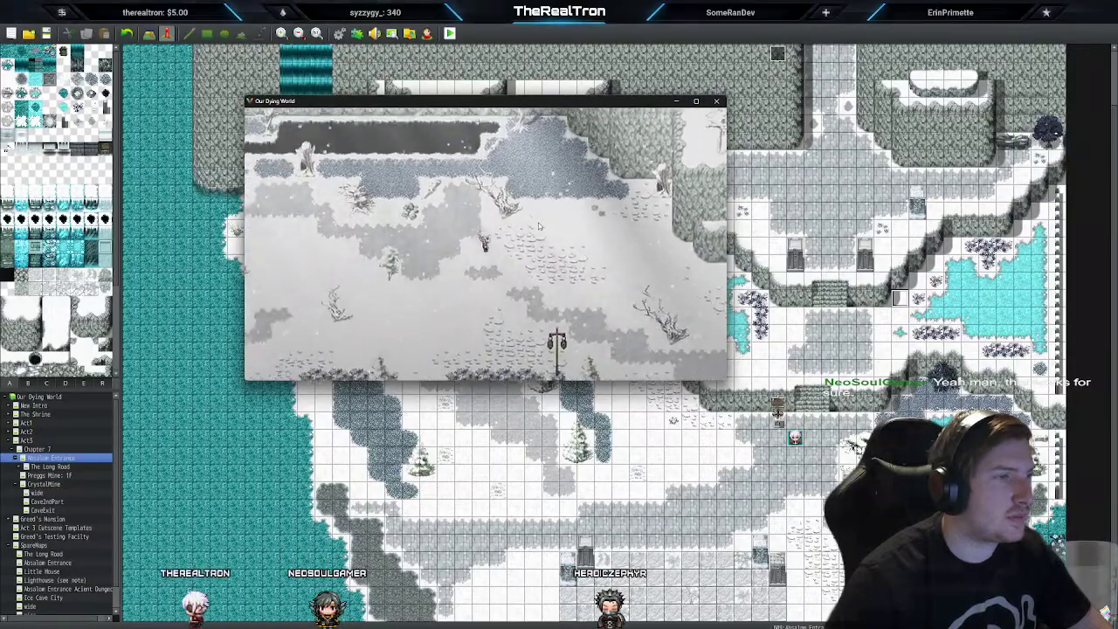
key(Right)
key(Down)
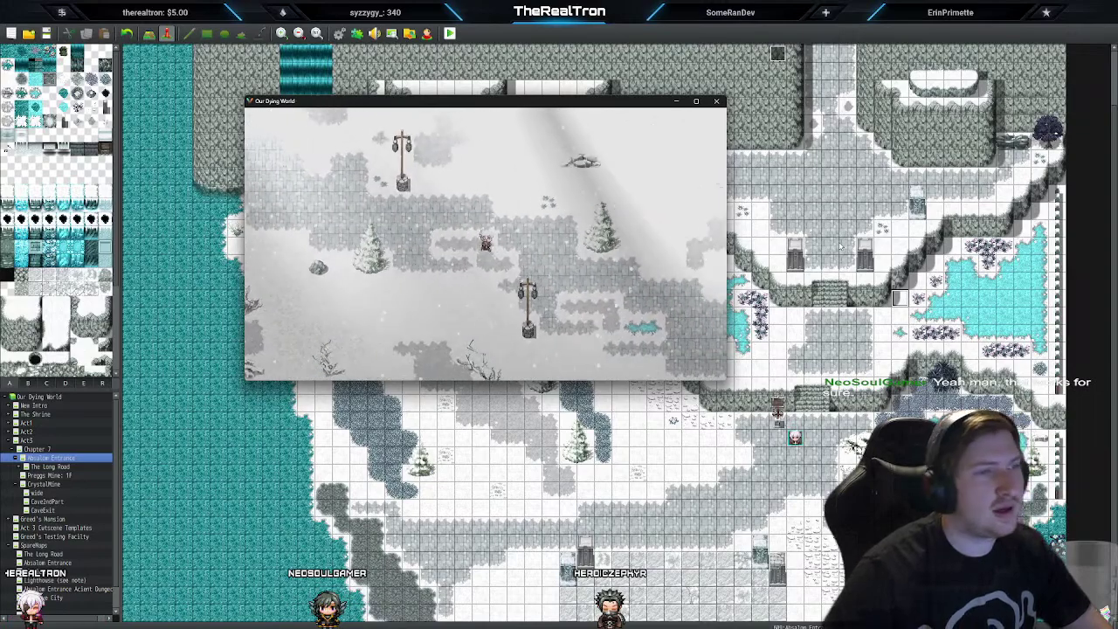
key(Right)
key(Down)
key(Right)
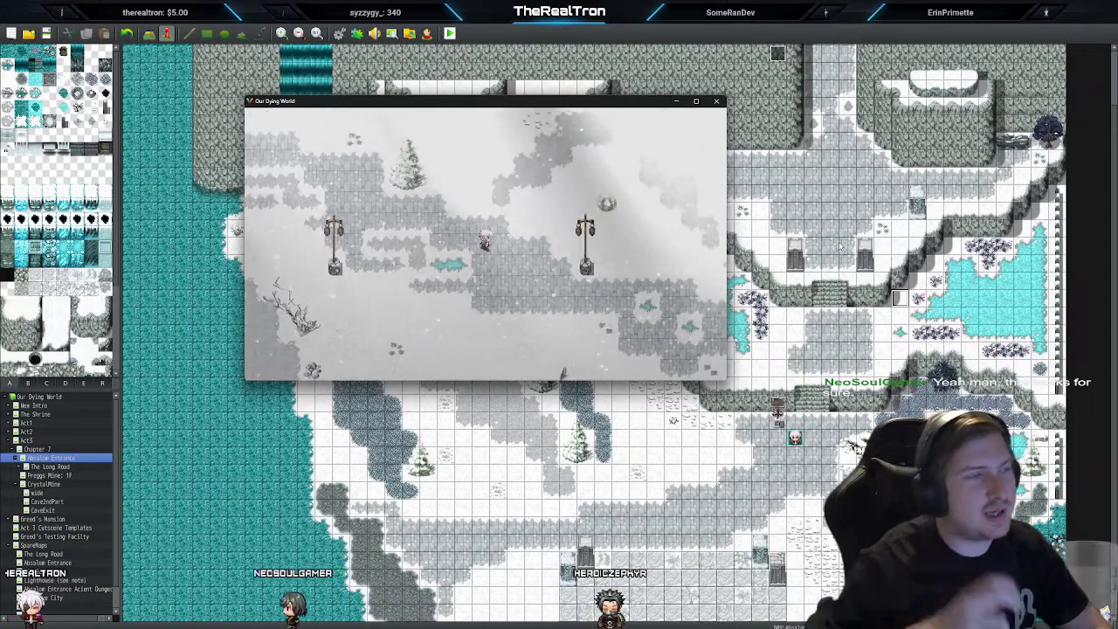
Step: Walk northeast past the dark chasm to the wide stone road and follow it north to the gap in the low cliffs
key(Right)
key(Up)
key(Right)
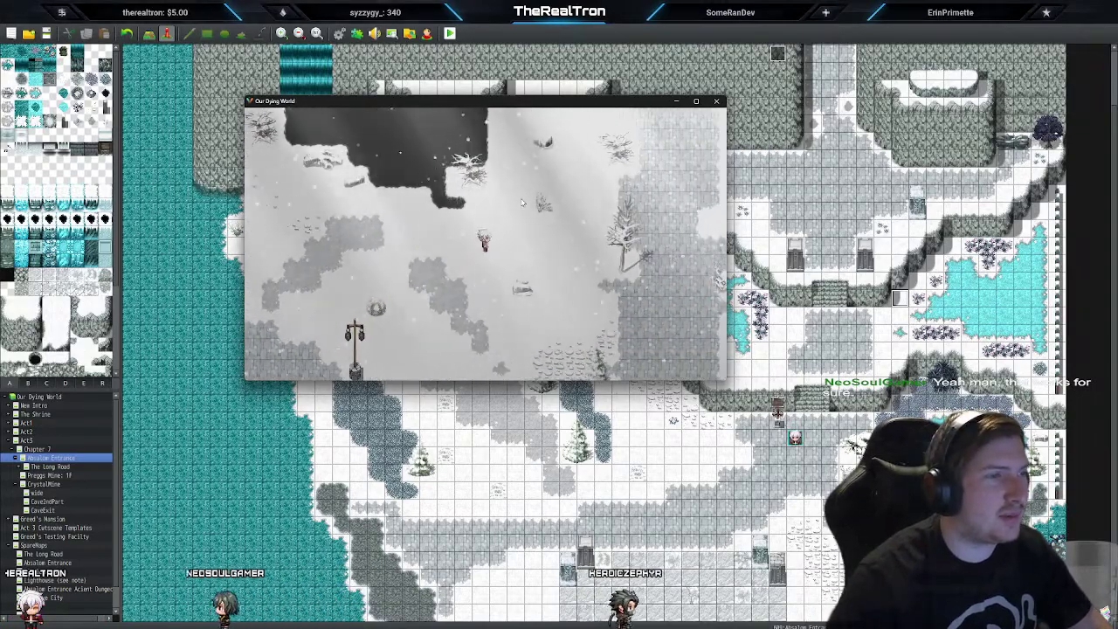
key(Up)
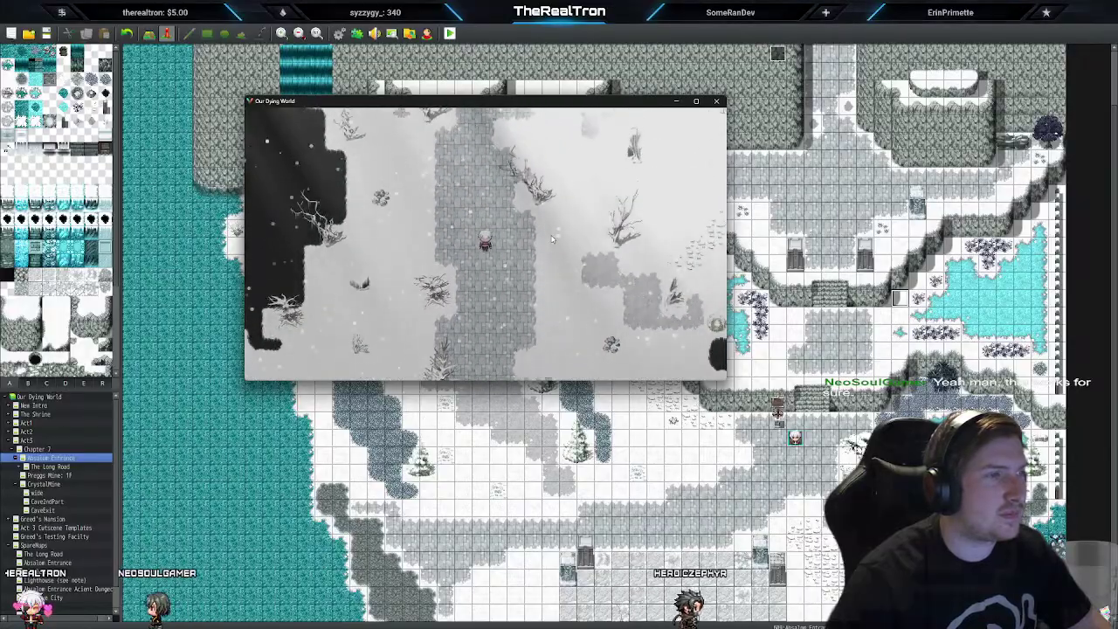
key(Up)
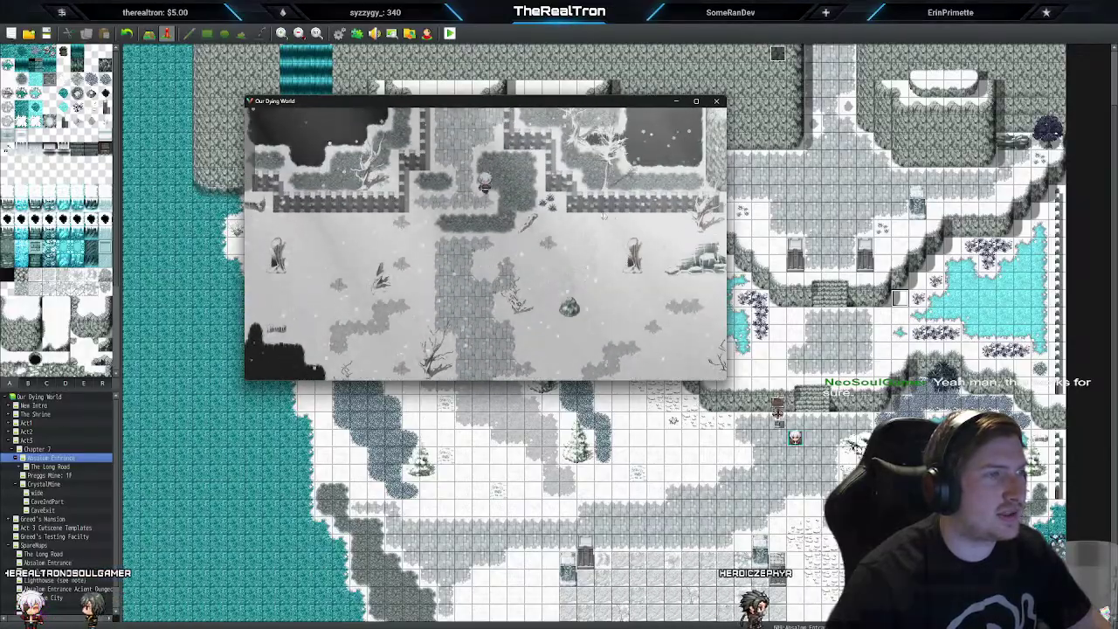
Step: Walk the playtest character south from the walled gate, along the path to the lamp post by the main road
key(Down)
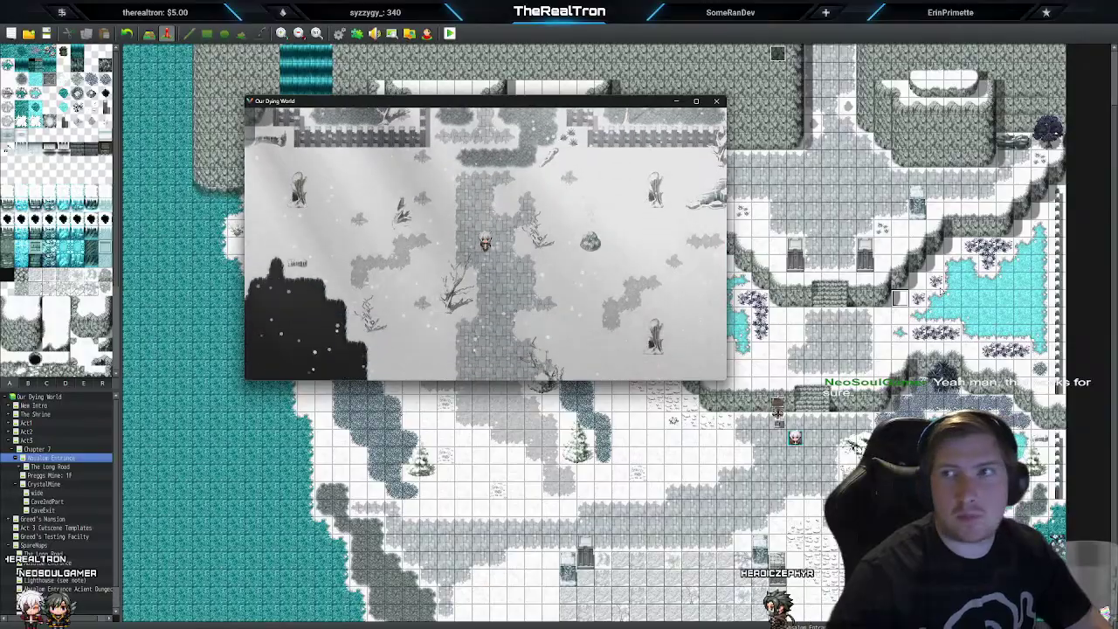
key(Down)
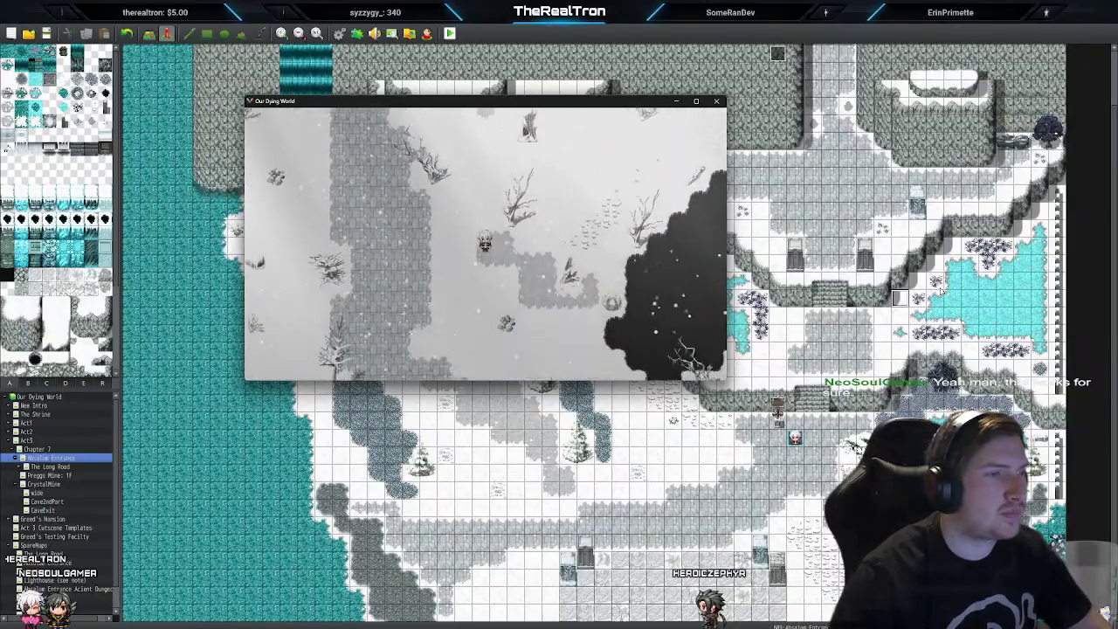
key(Down)
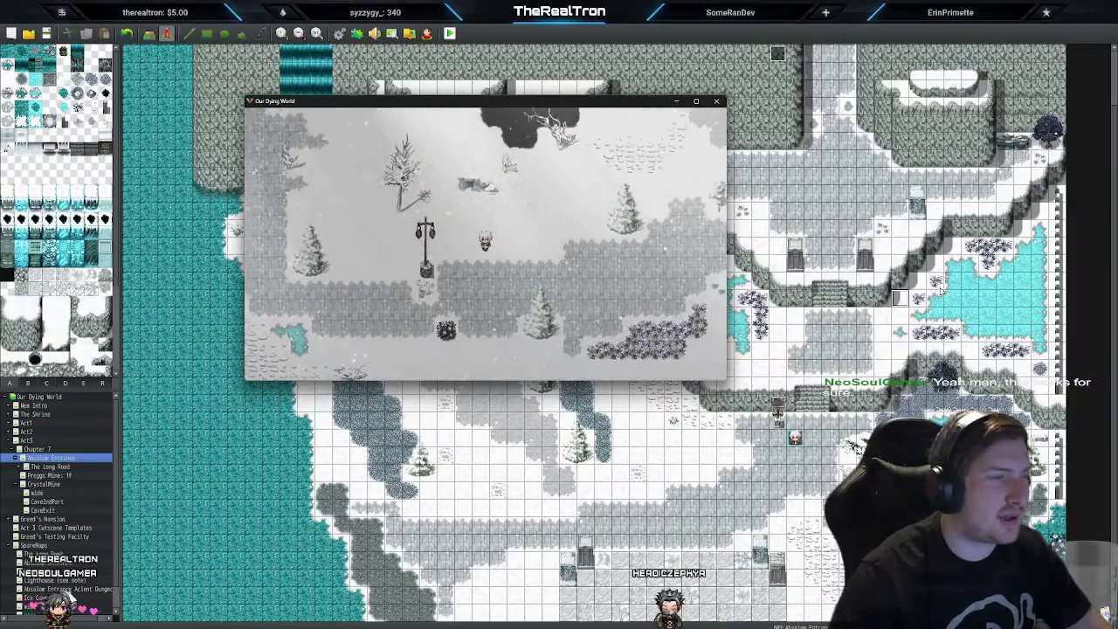
Step: Walk the character east along the stone road to the signpost at the edge of the large chasm
key(Right)
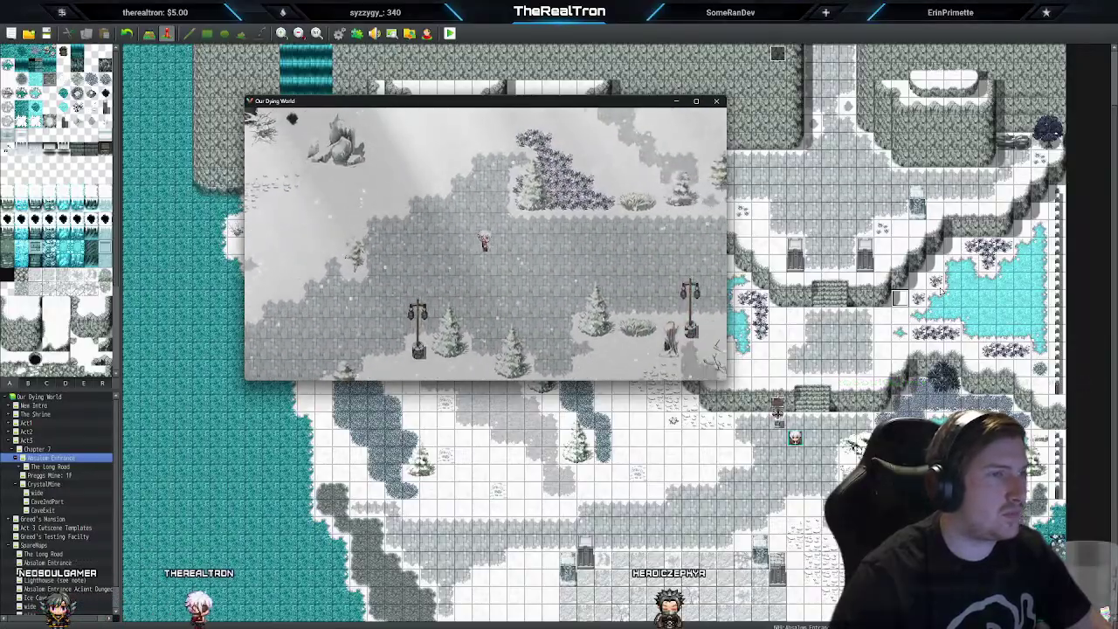
key(Right)
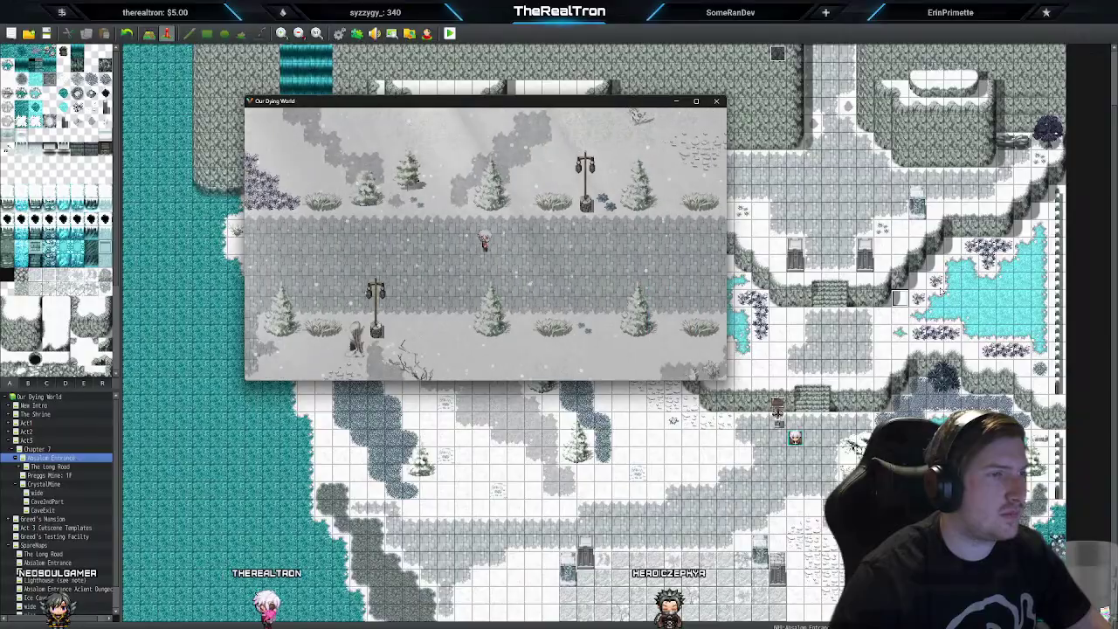
key(Right)
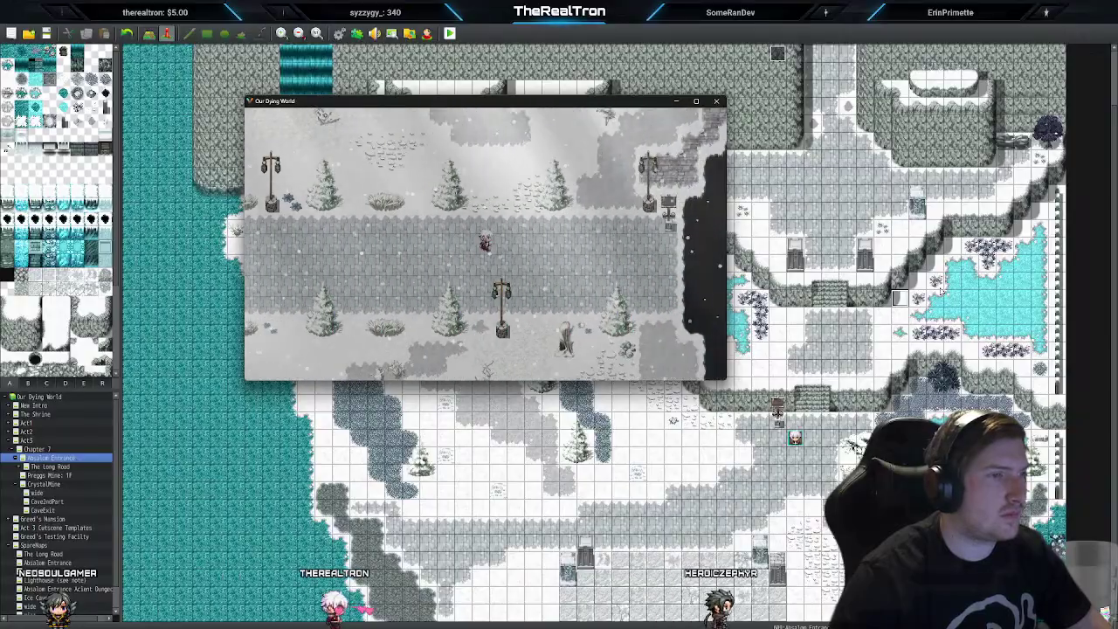
key(Right)
key(Up)
key(Left)
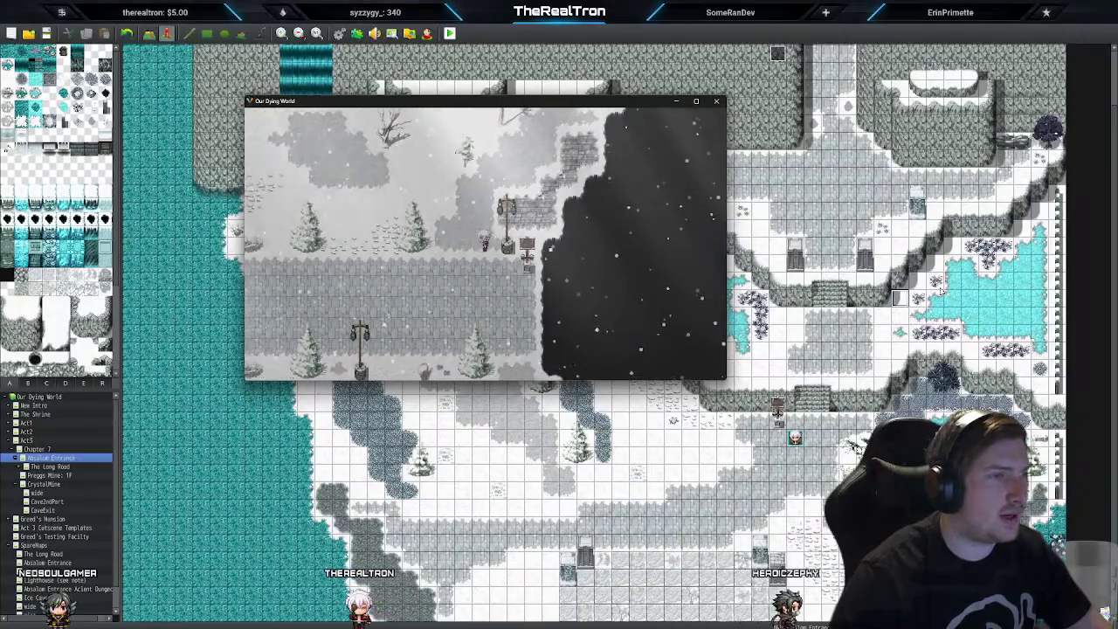
key(Right)
key(Down)
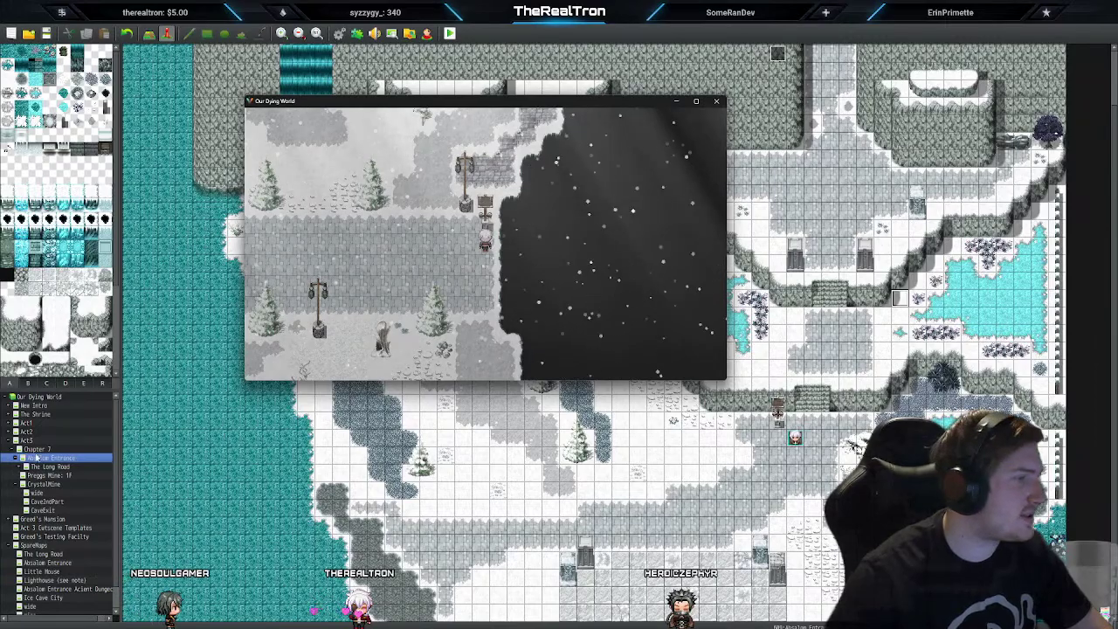
Step: Open The Long Road map in the editor and examine its whole layout zoomed out
right_click(293, 384)
click(490, 209)
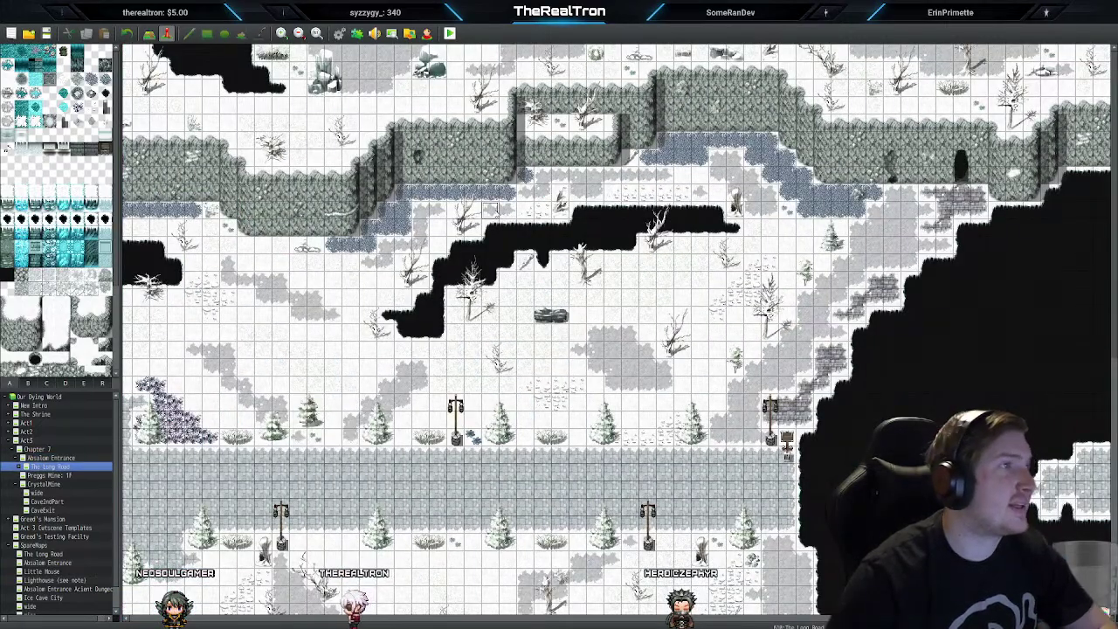
click(300, 33)
click(300, 33)
click(300, 33)
click(299, 33)
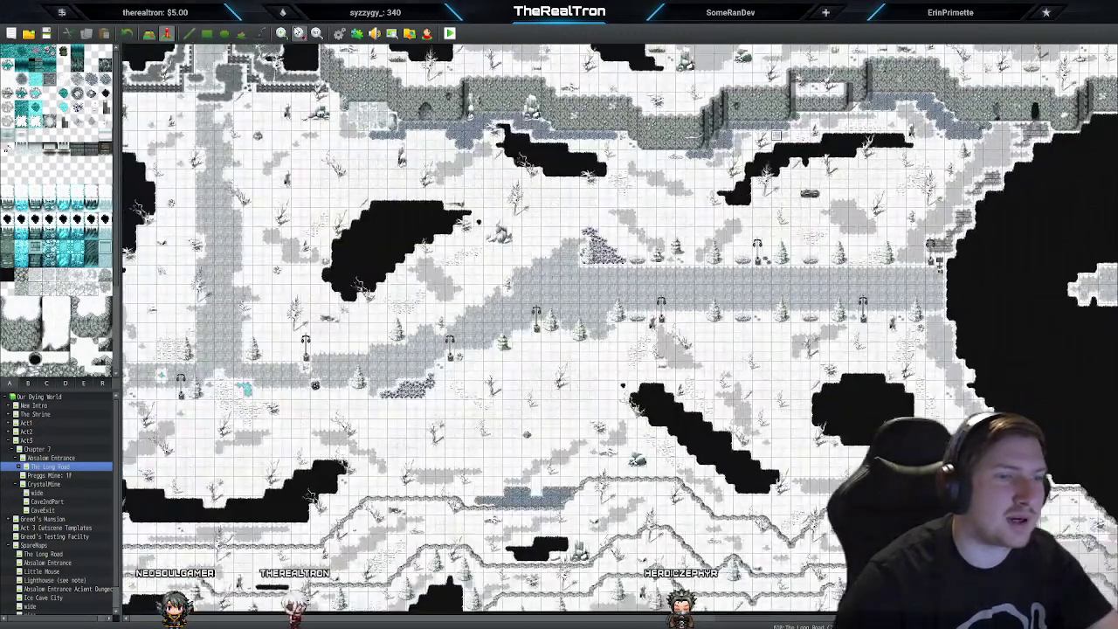
click(299, 33)
click(299, 33)
click(300, 33)
click(300, 33)
click(299, 33)
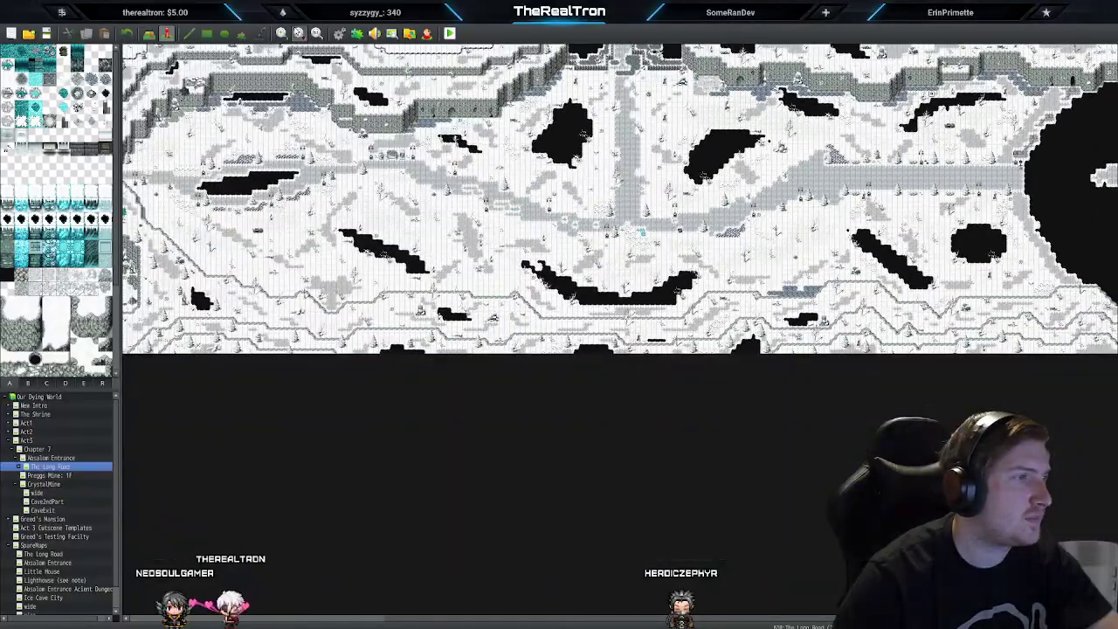
click(300, 33)
click(299, 33)
click(300, 34)
click(299, 34)
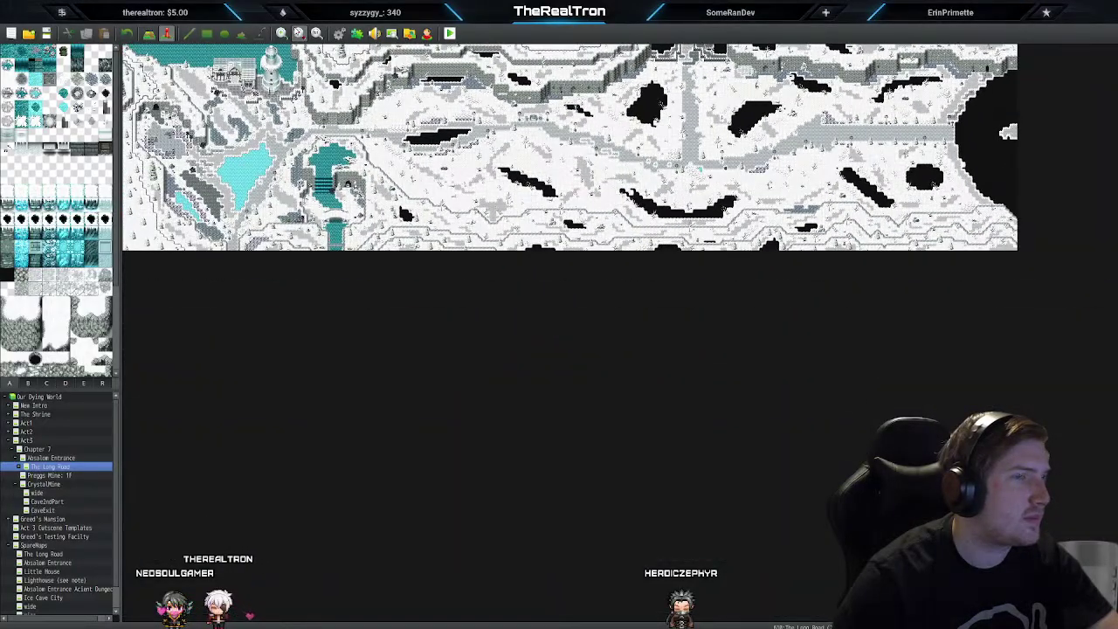
Step: Examine the eastern half of The Long Road map more closely, around the main road and the large chasm
click(282, 34)
click(283, 33)
click(282, 33)
click(282, 34)
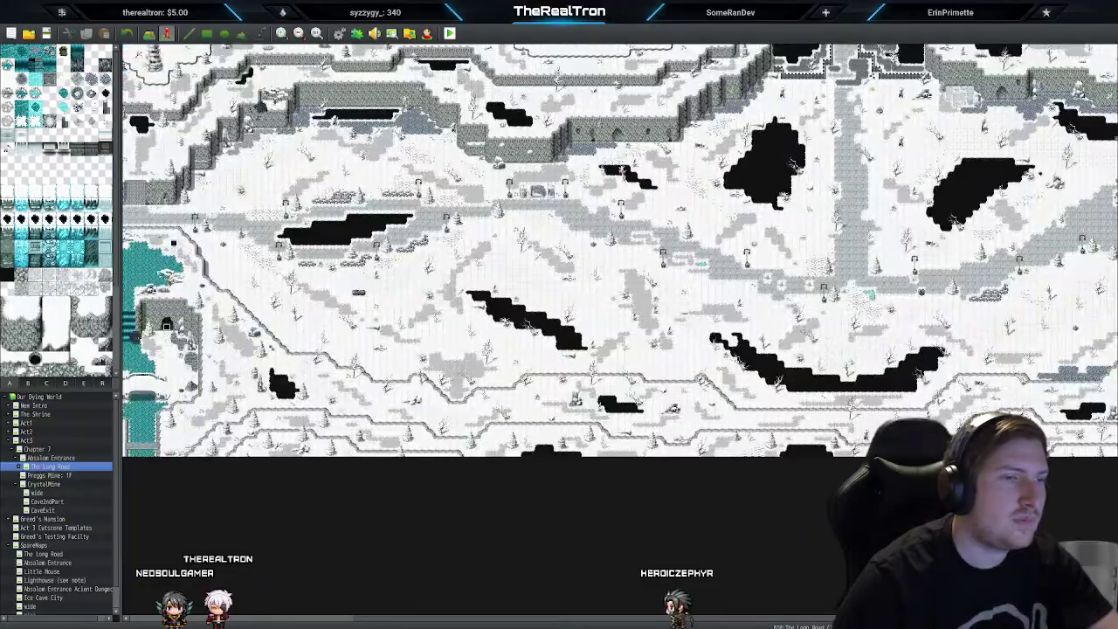
drag(363, 622, 749, 578)
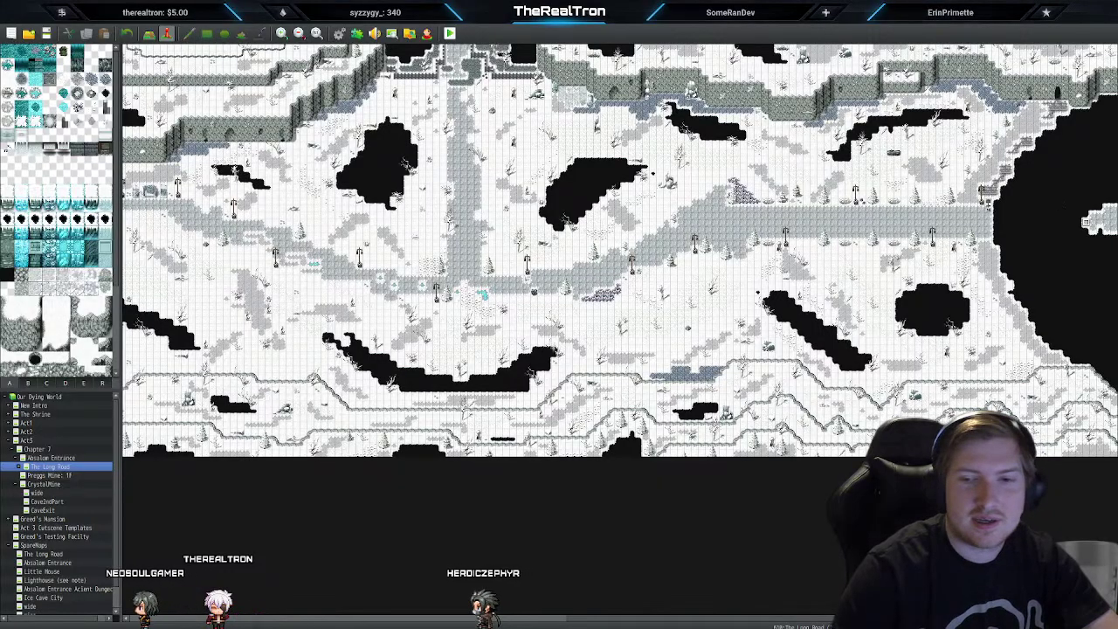
Step: Return to the playtest and walk the character north past the signpost to the cave entrance in the cliff
key(alt+Tab)
key(Left)
key(Up)
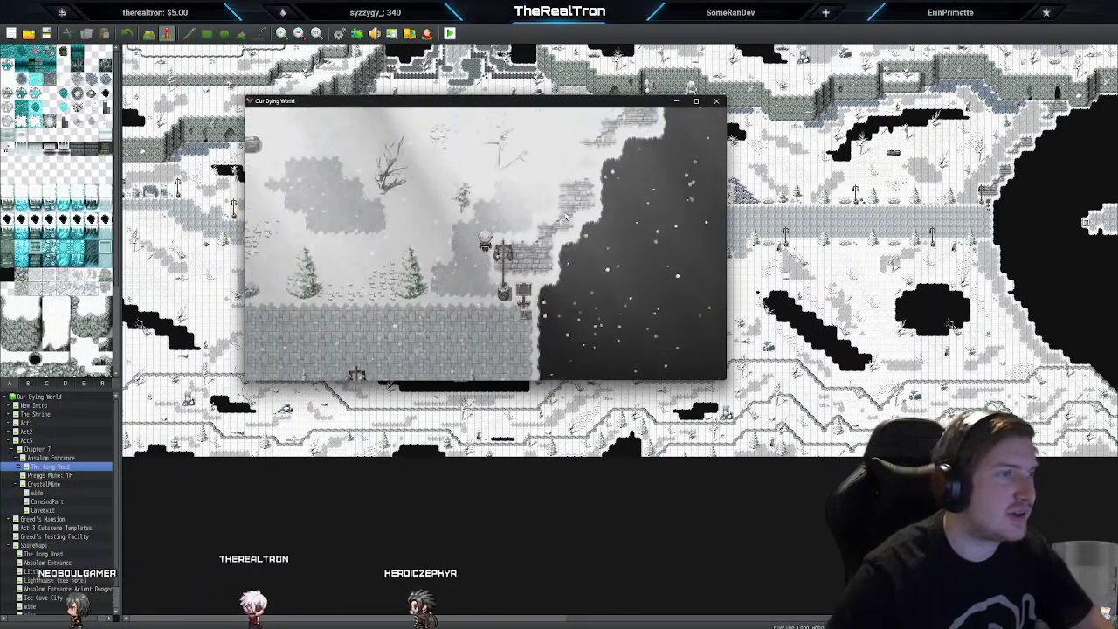
click(600, 168)
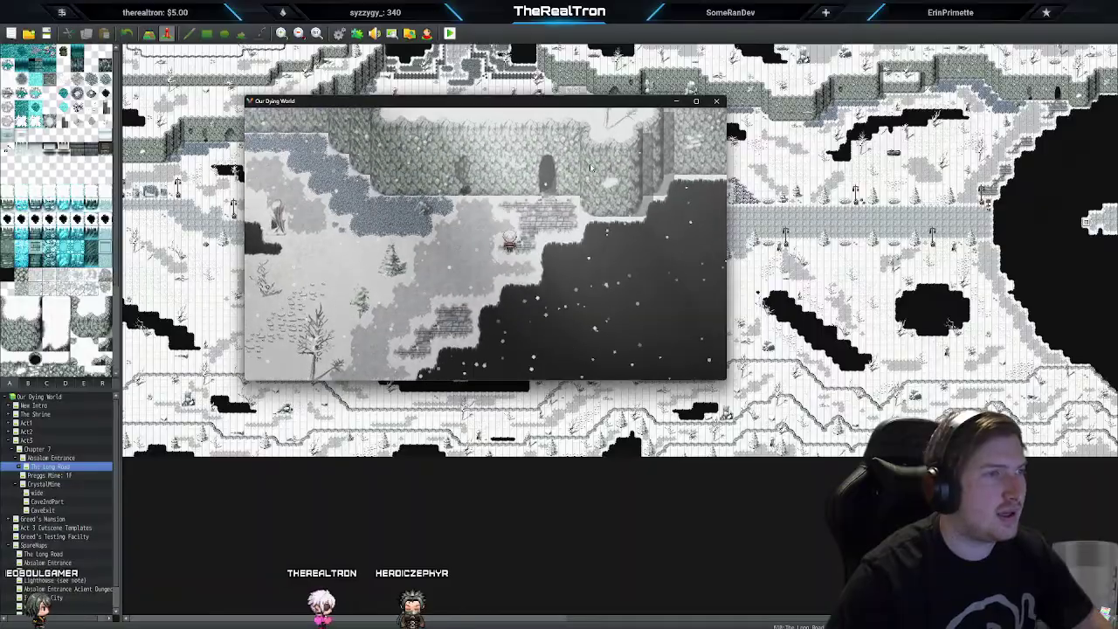
click(513, 296)
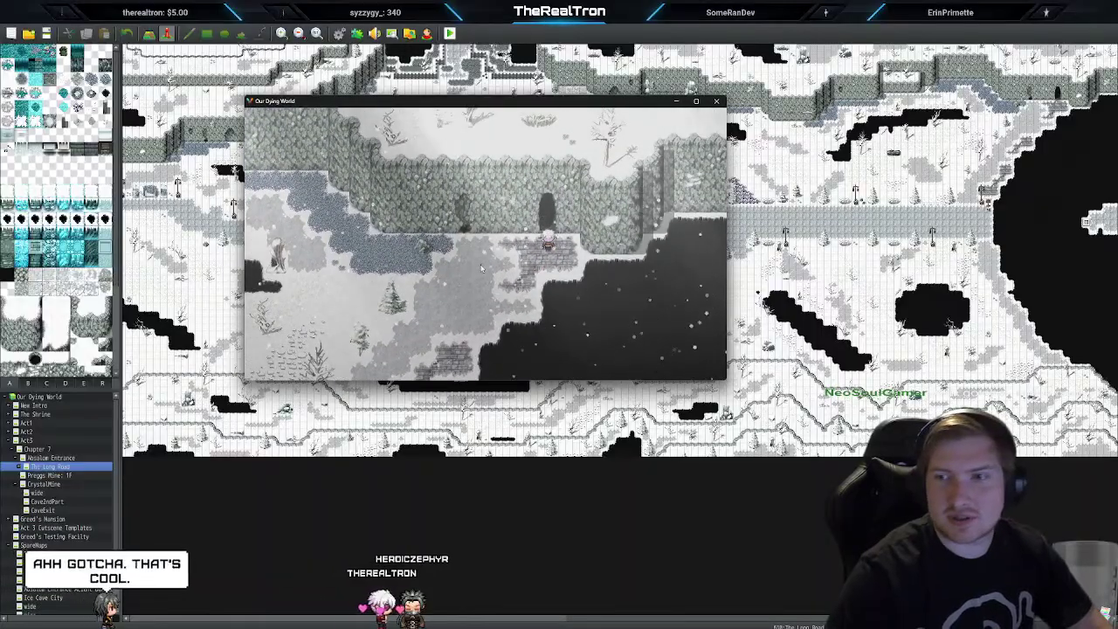
click(722, 390)
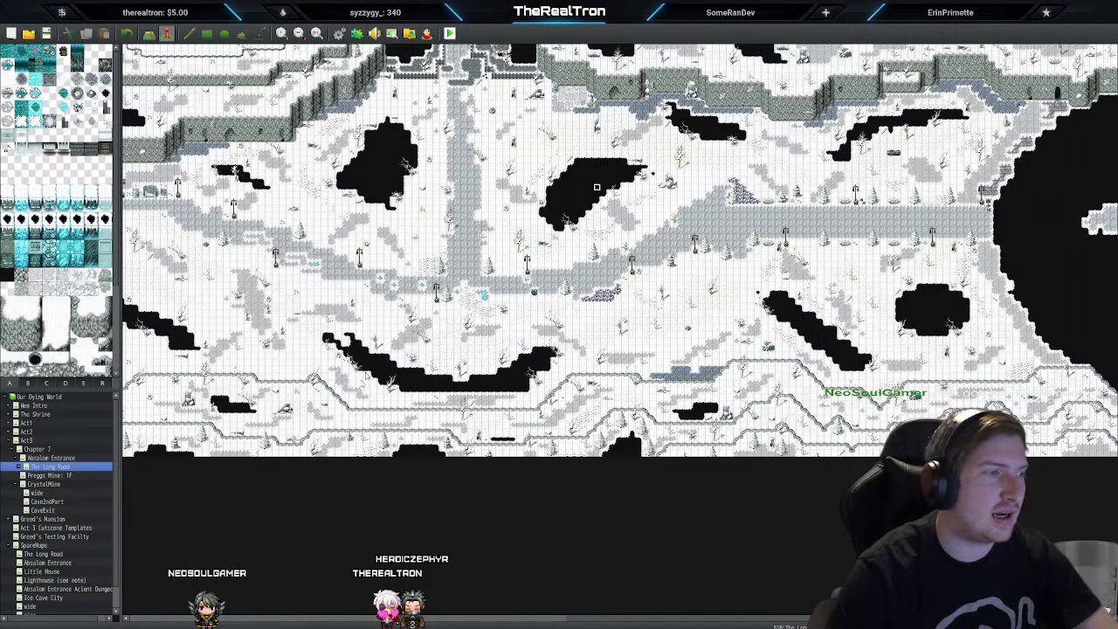
Step: Walk the character from the cave entrance to the edge of the northern chasm and switch the game to full screen
key(Down)
key(Left)
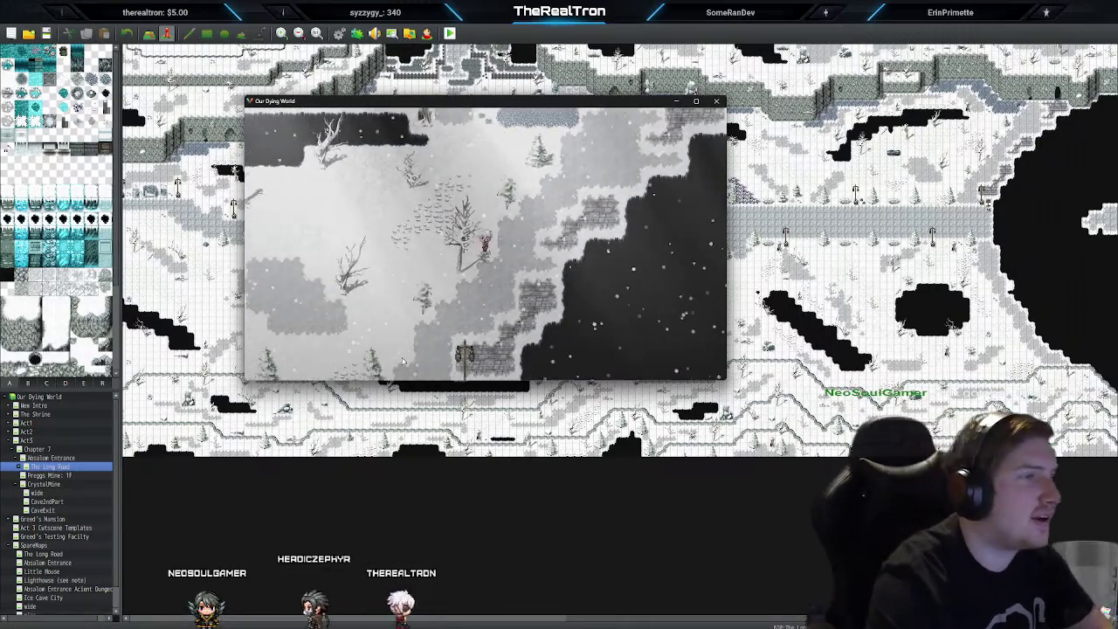
key(Up)
key(F4)
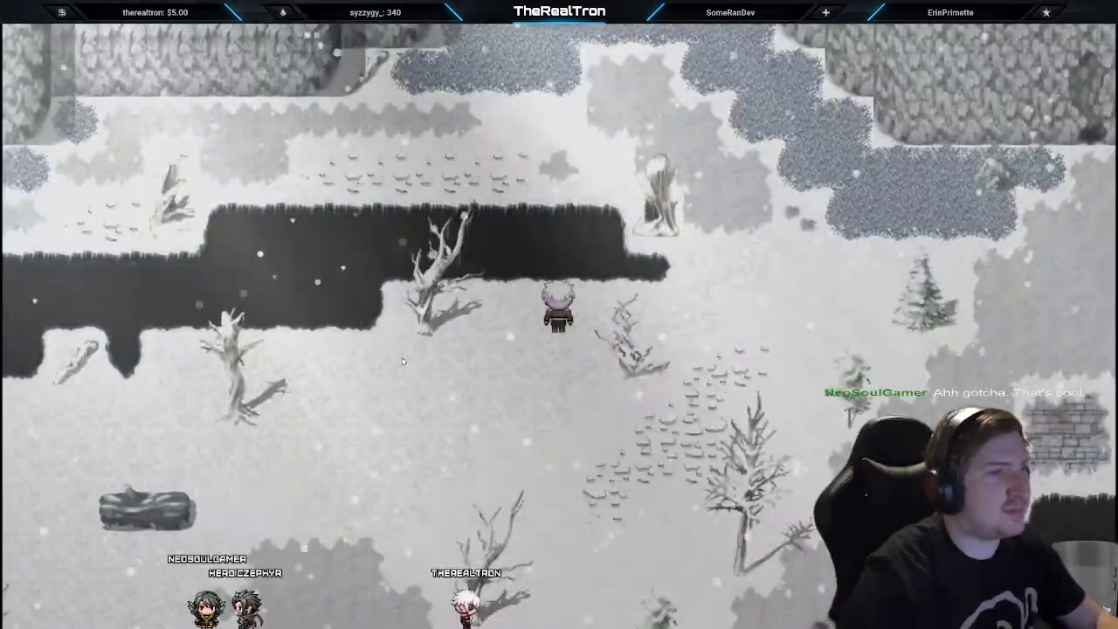
Step: Walk the character away from the northern chasm and south across the stone road to the snowfield above the southern chasm
key(Down)
key(Left)
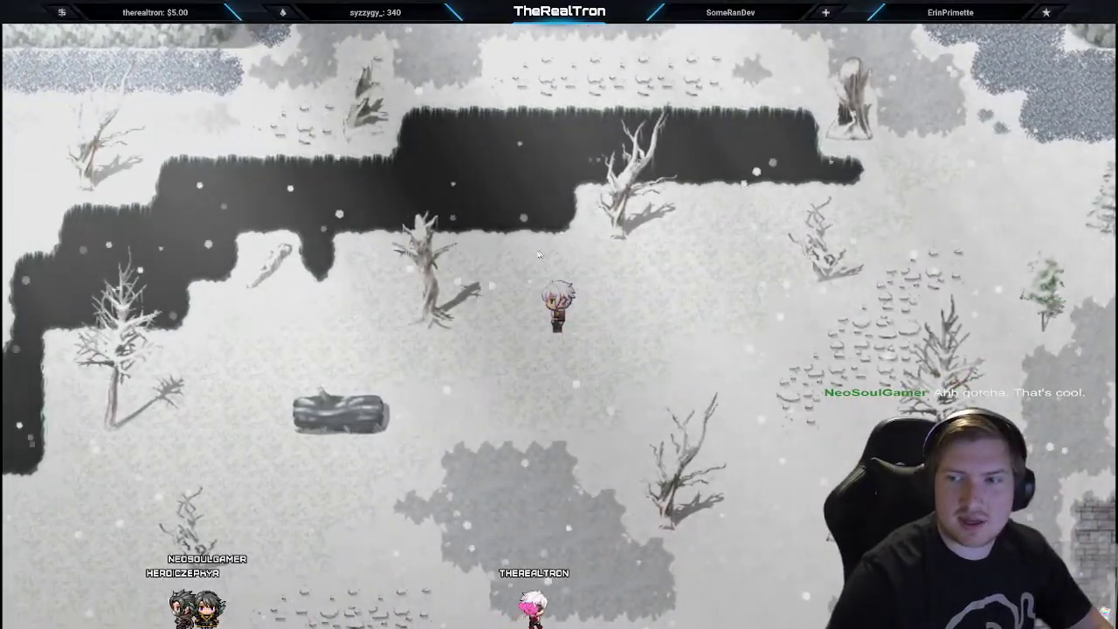
key(Left)
key(Down)
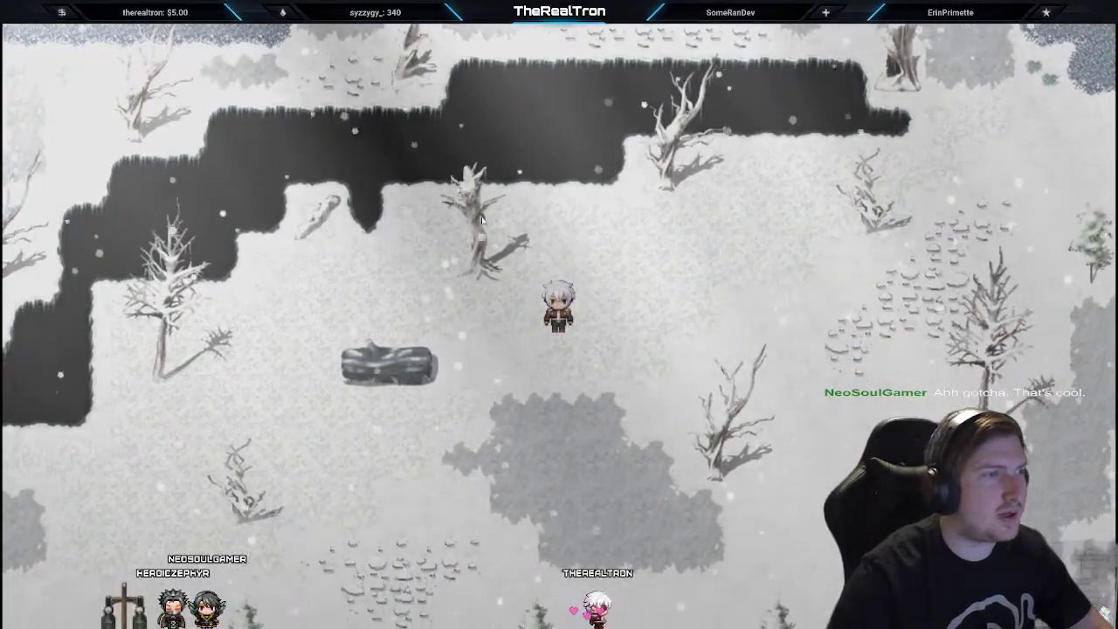
key(Down)
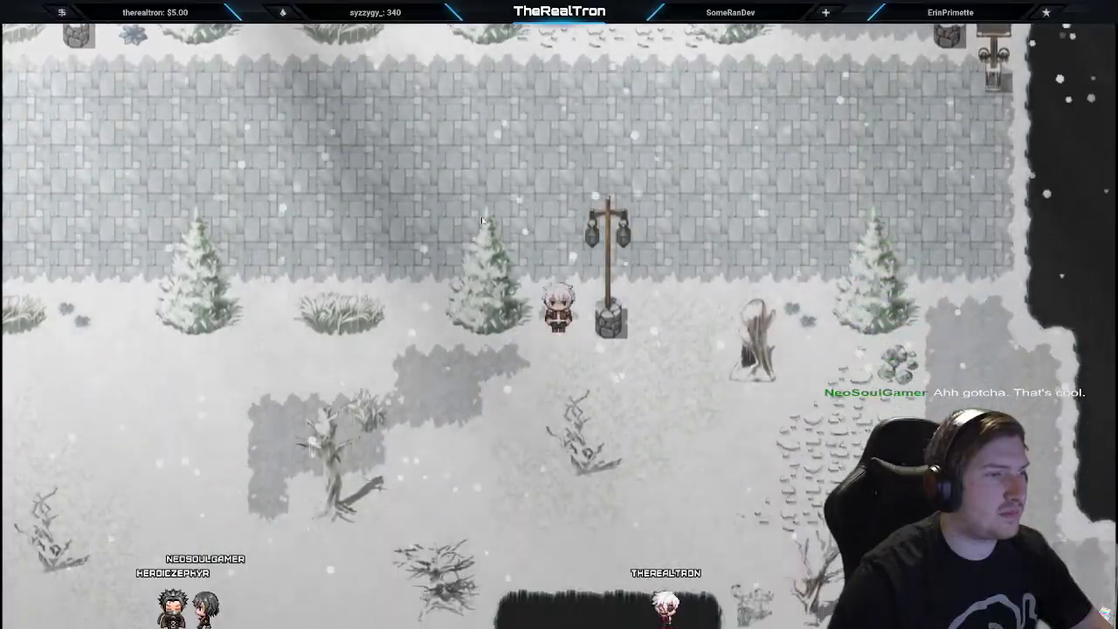
key(Left)
key(Down)
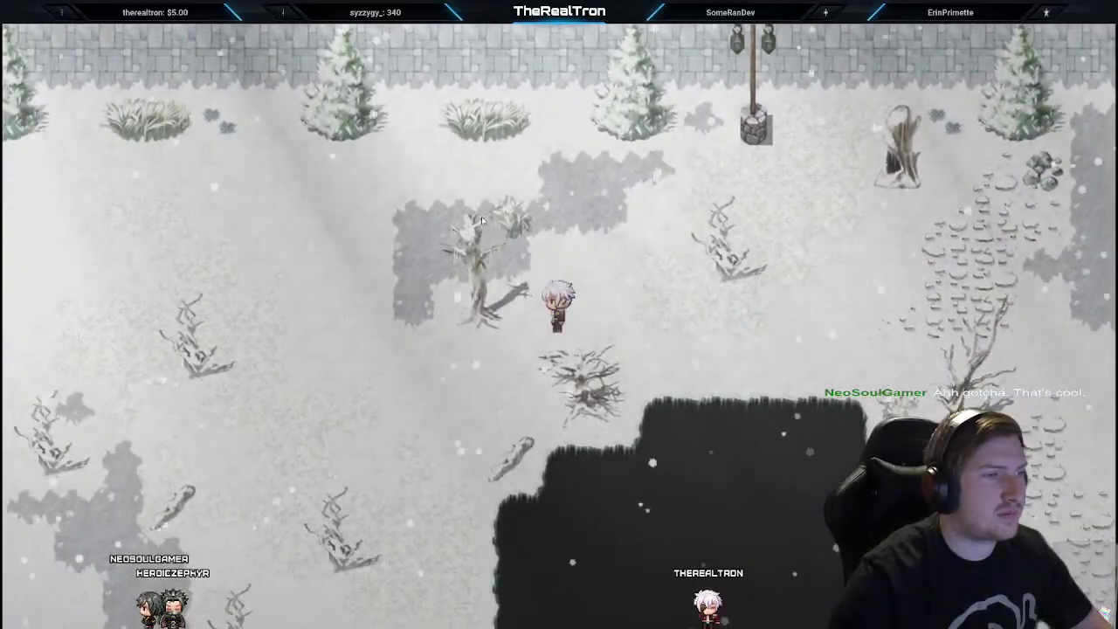
Step: Walk the character between the two southern chasms and around the lower tip of the diagonal one, above the rock ridge
key(Up)
key(Left)
key(Down)
key(Right)
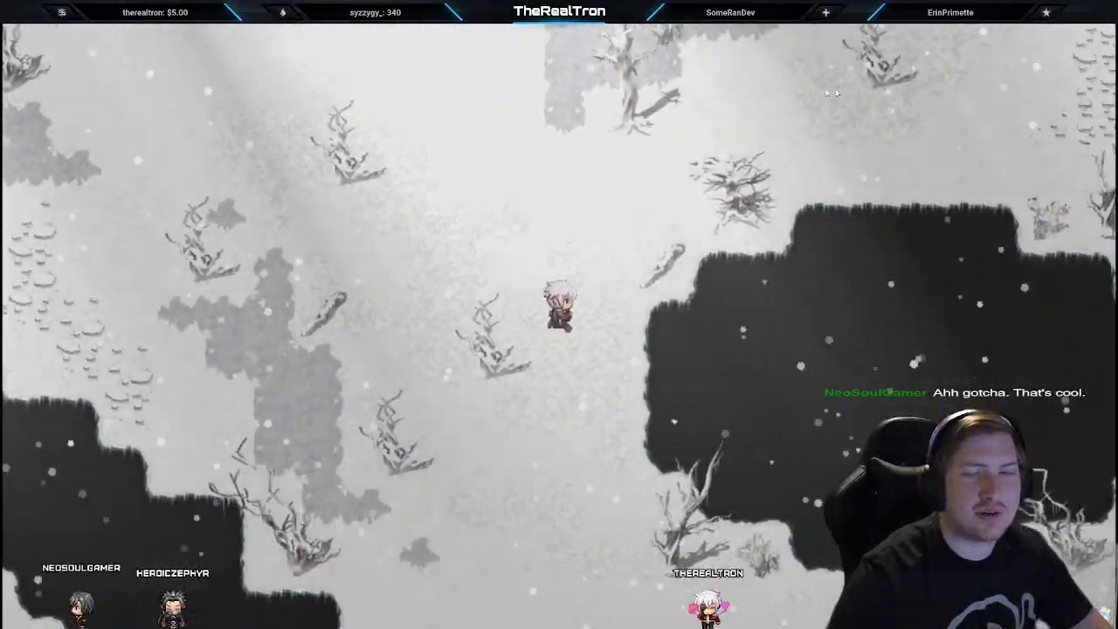
key(Right)
key(Down)
key(Left)
key(Down)
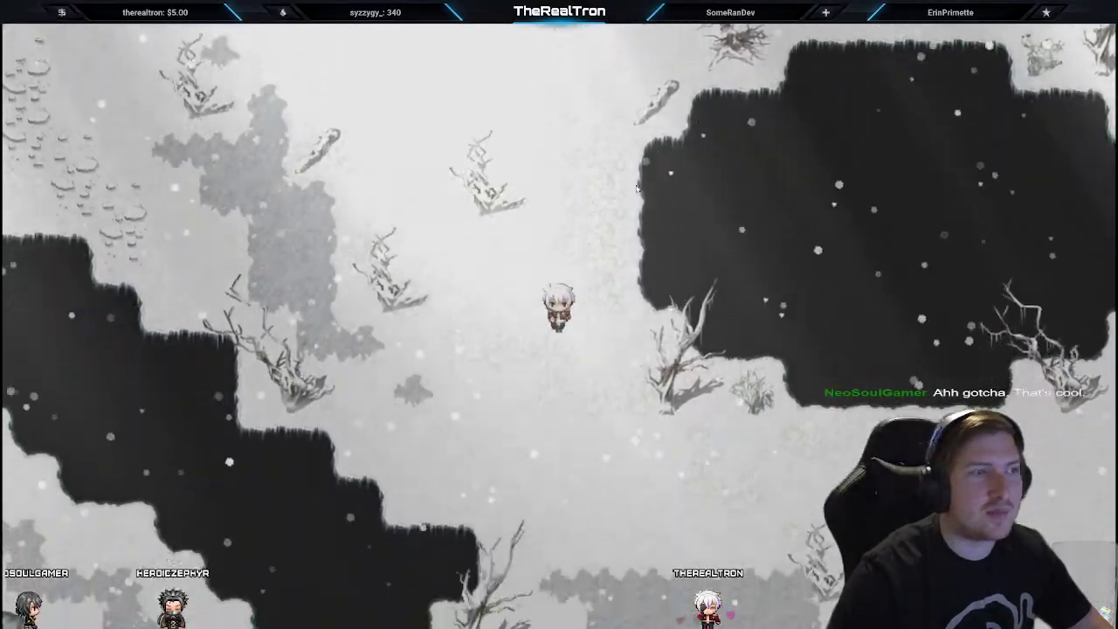
key(Left)
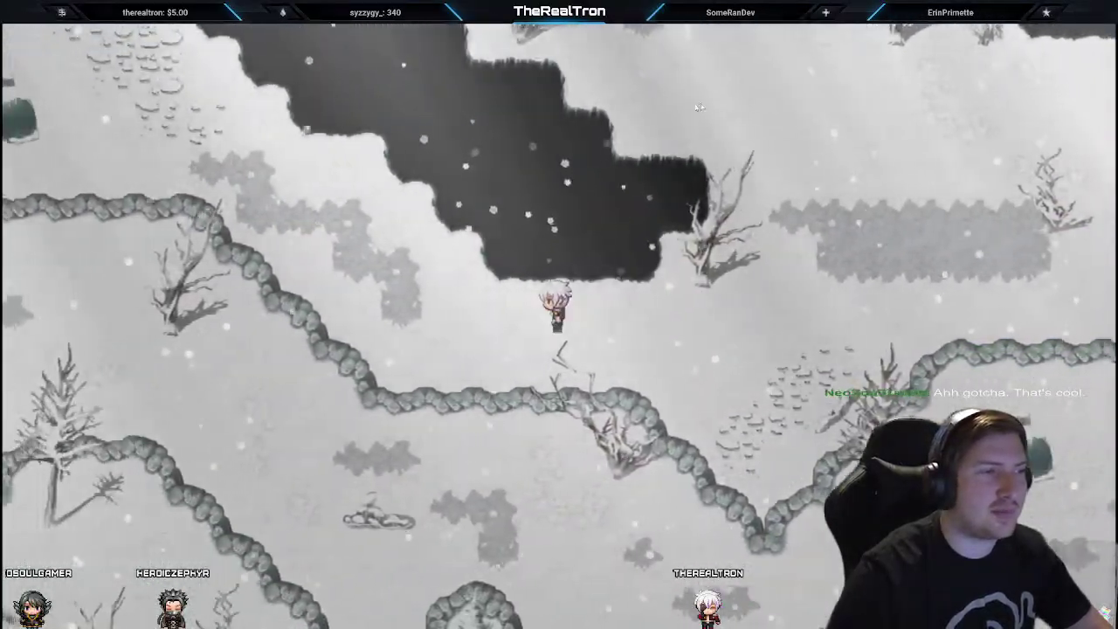
Step: Walk the character up the western side of the diagonal chasm and over its upper end, past the small hole
key(Up)
key(Left)
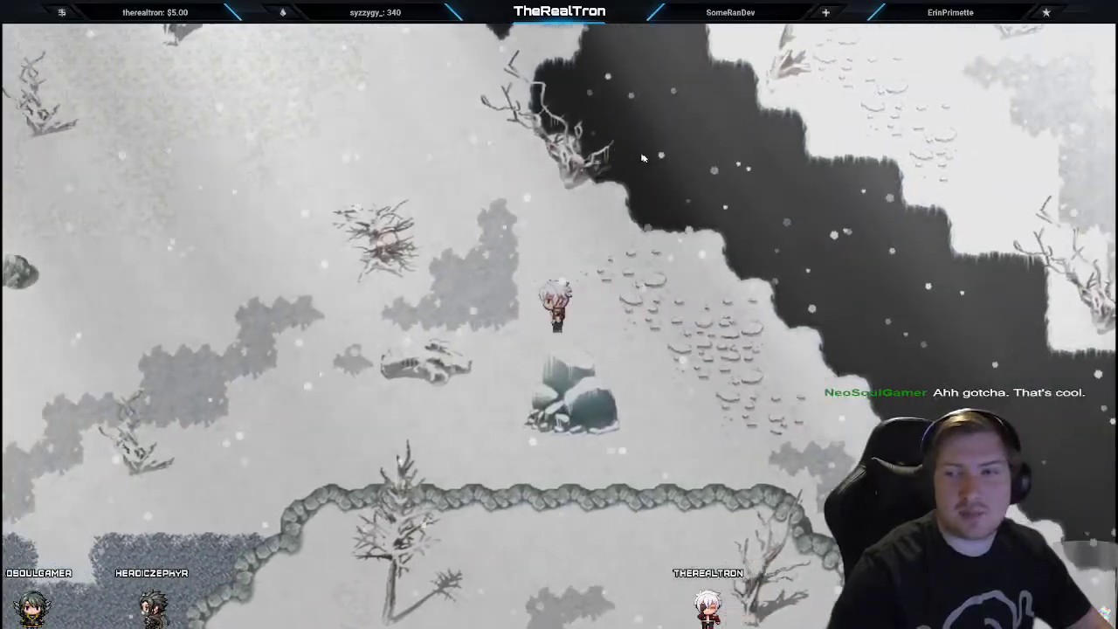
key(Up)
key(Up)
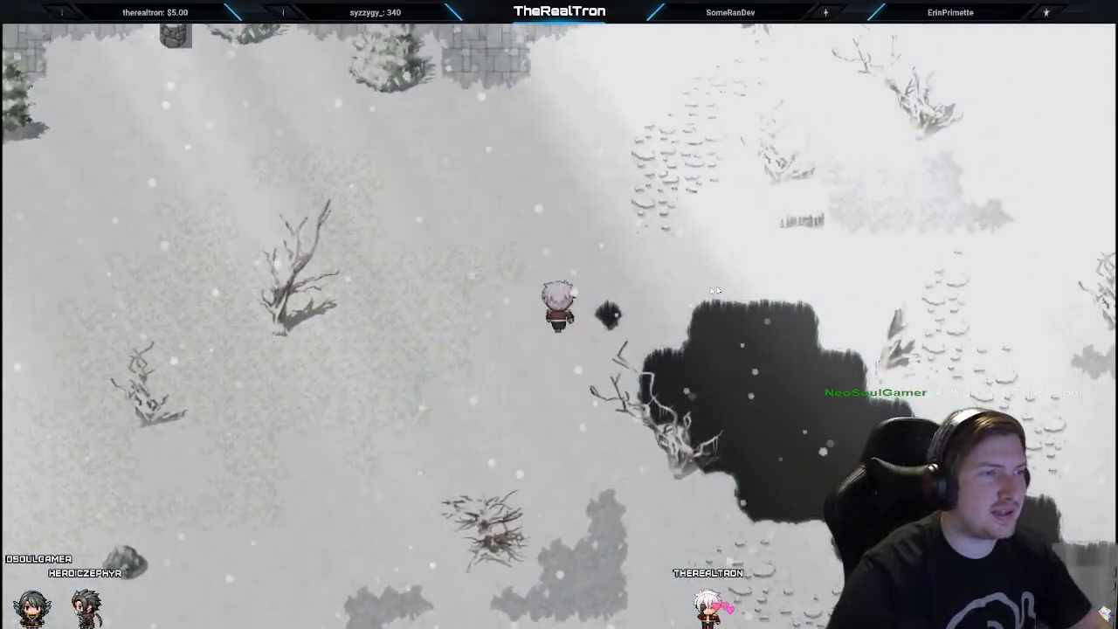
key(Right)
key(Up)
key(Right)
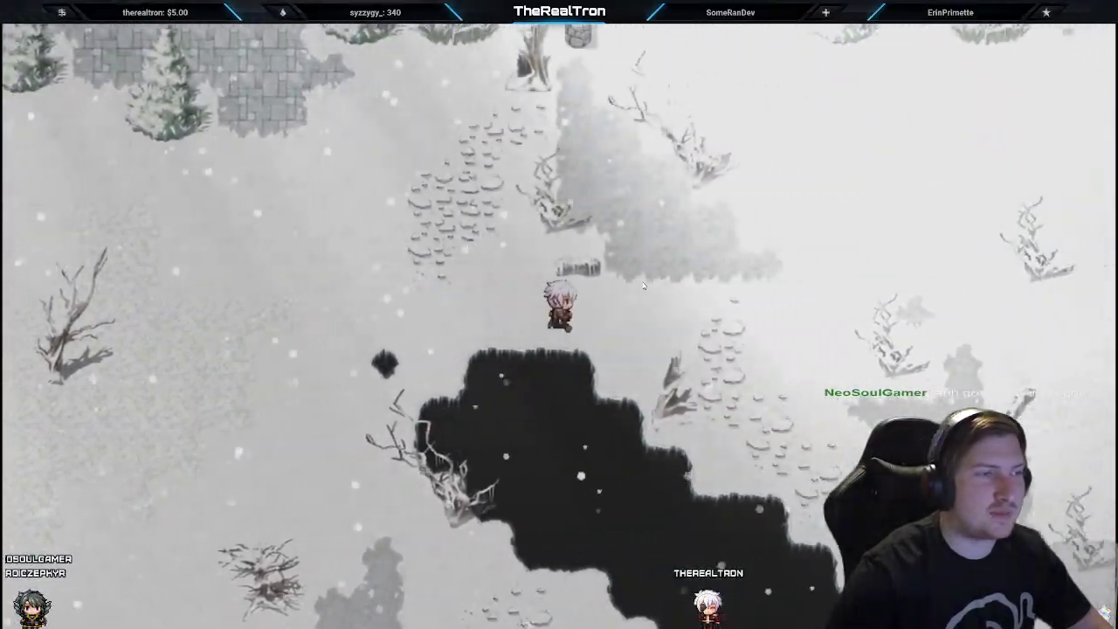
Step: Test the character's movement along the diagonal chasm's upper edge, beside the small hole and the overhanging dead tree
key(Left)
key(Down)
key(Right)
key(Down)
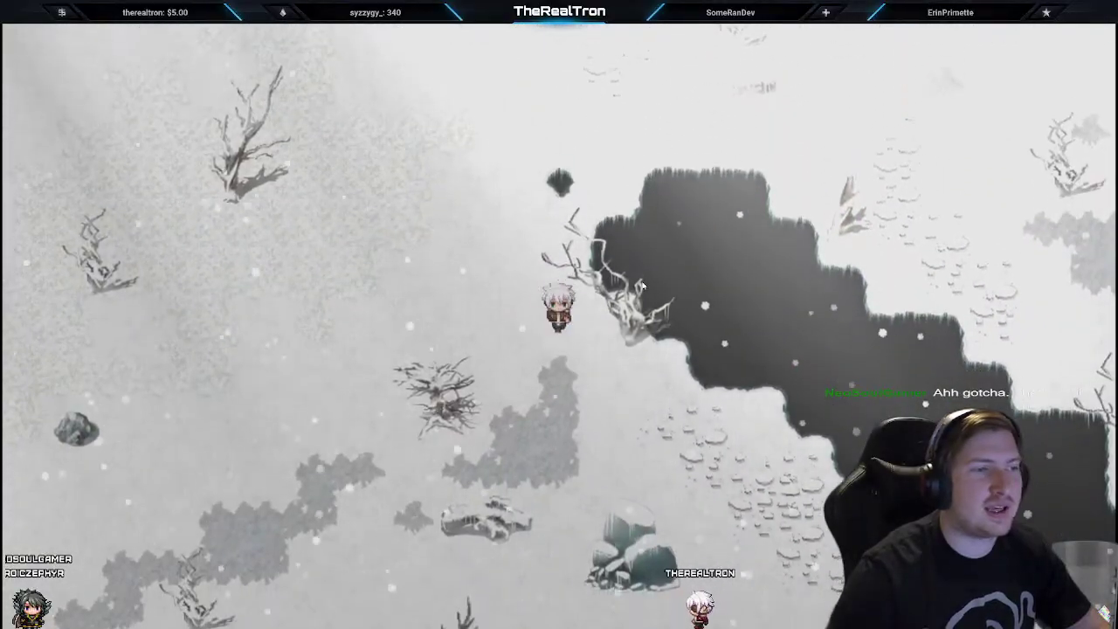
key(Up)
key(Right)
key(Left)
key(Right)
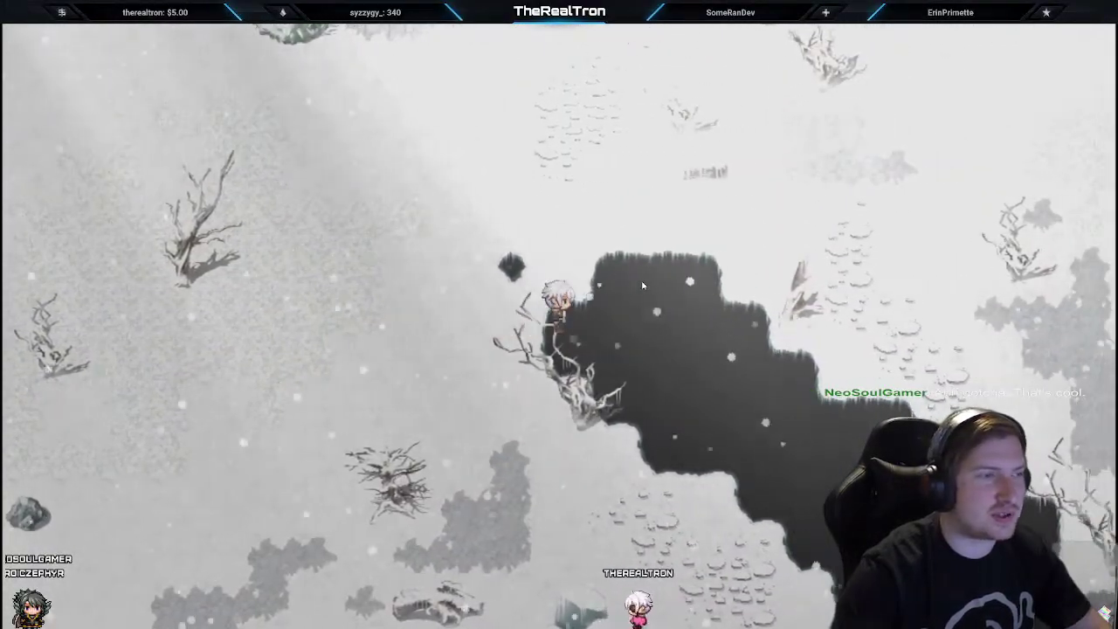
key(Left)
key(Right)
key(Up)
key(Right)
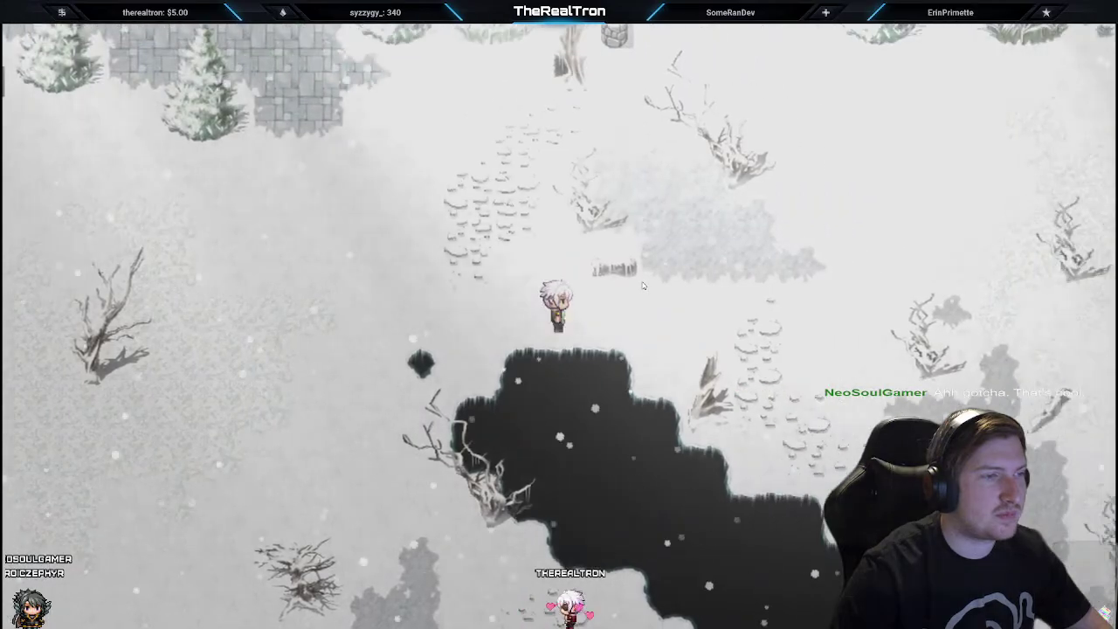
Step: Walk the character northeast from the chasm past the grey ground patch and return the game to windowed mode
key(Up)
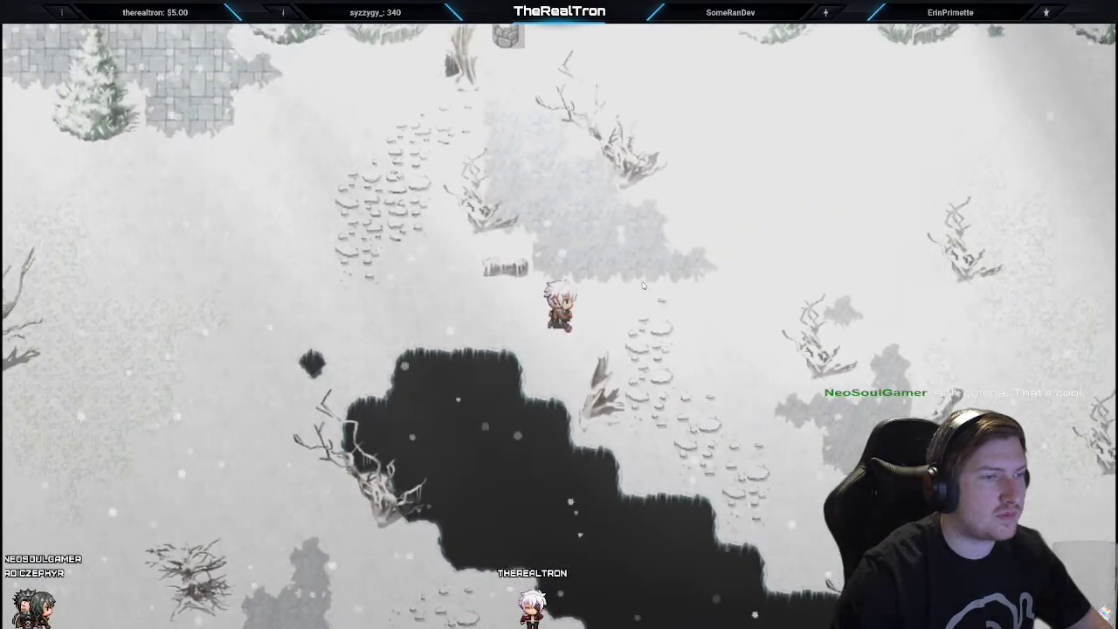
key(Right)
key(F4)
key(Up)
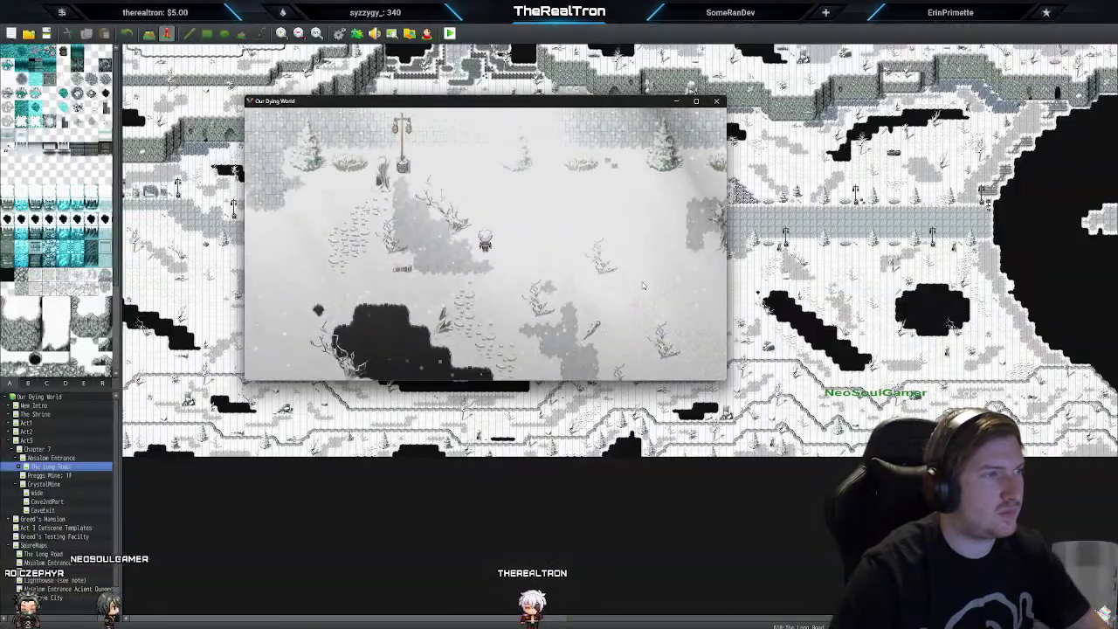
Step: Walk the character northeast onto the paved road between the street lamps and snowy trees
key(Right)
key(Right)
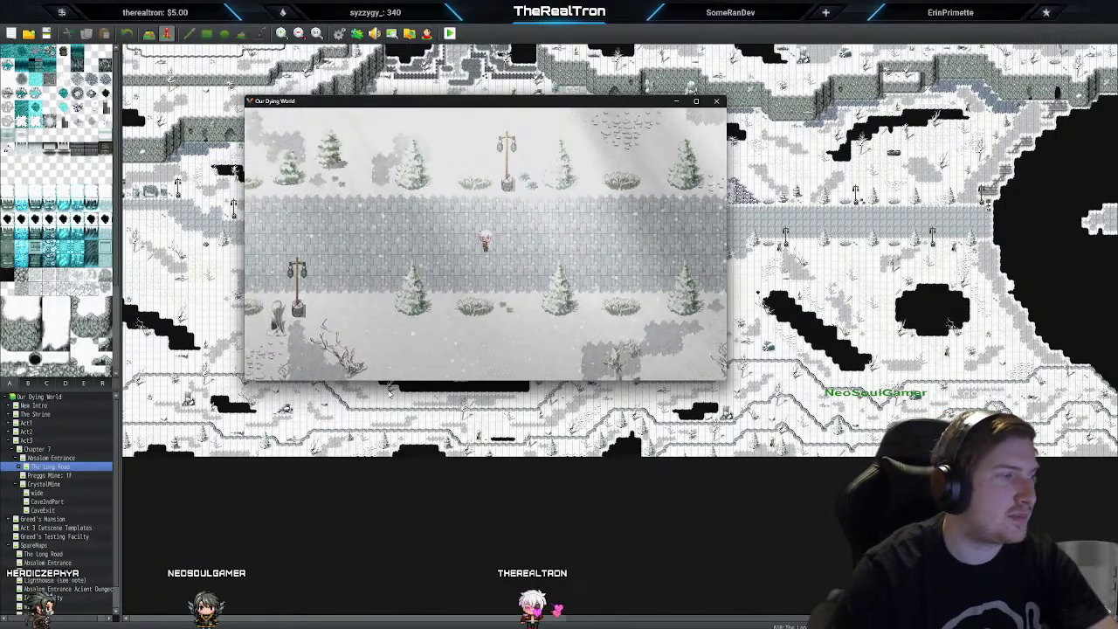
Step: View the wide map in the editor, return to The Long Road and expand its submaps
click(54, 494)
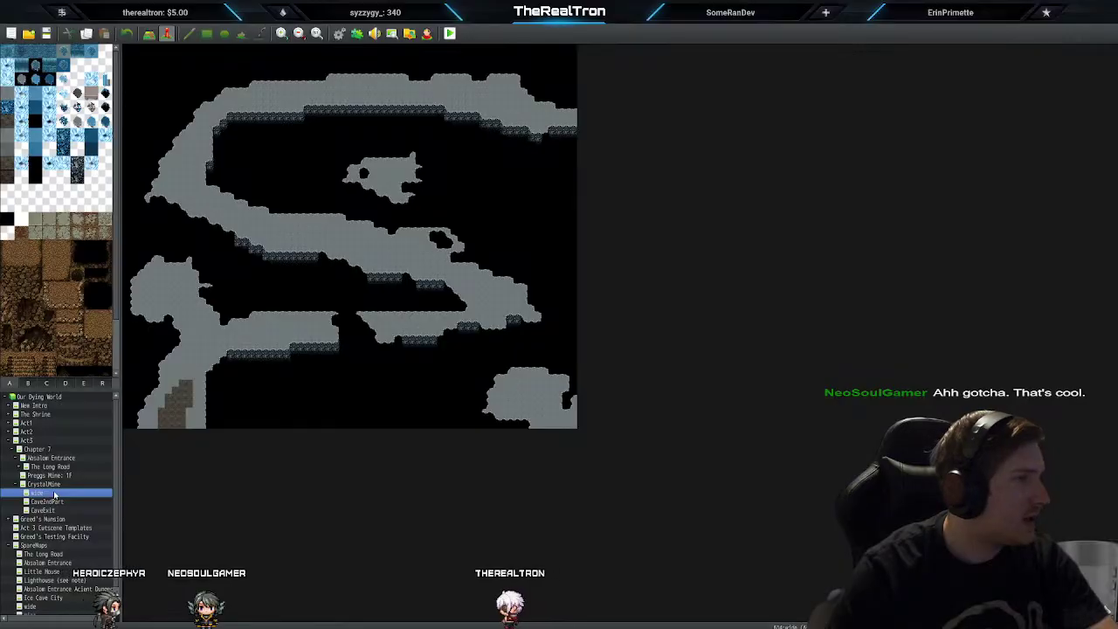
click(53, 459)
double_click(51, 467)
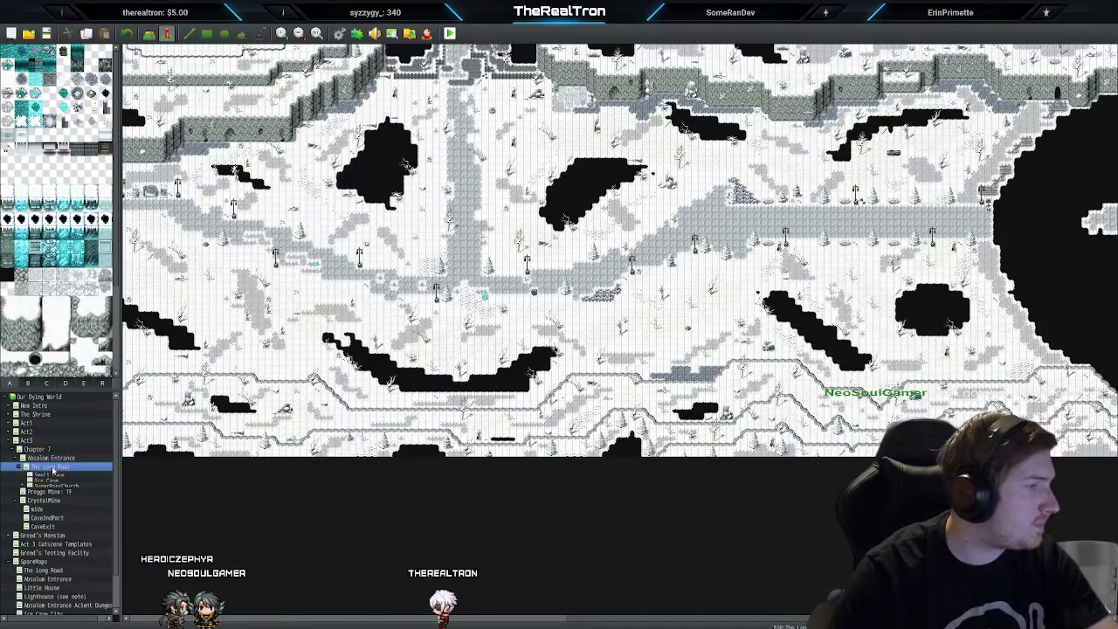
Step: Review the Small Cave map at a larger scale, and view the Ice Cave map
click(56, 475)
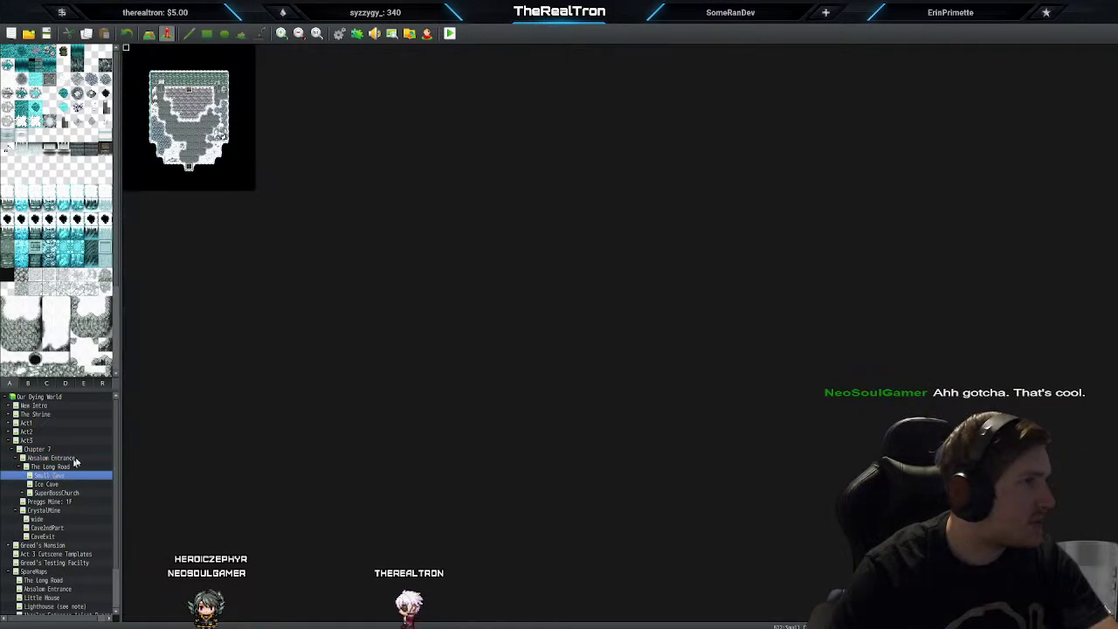
click(282, 33)
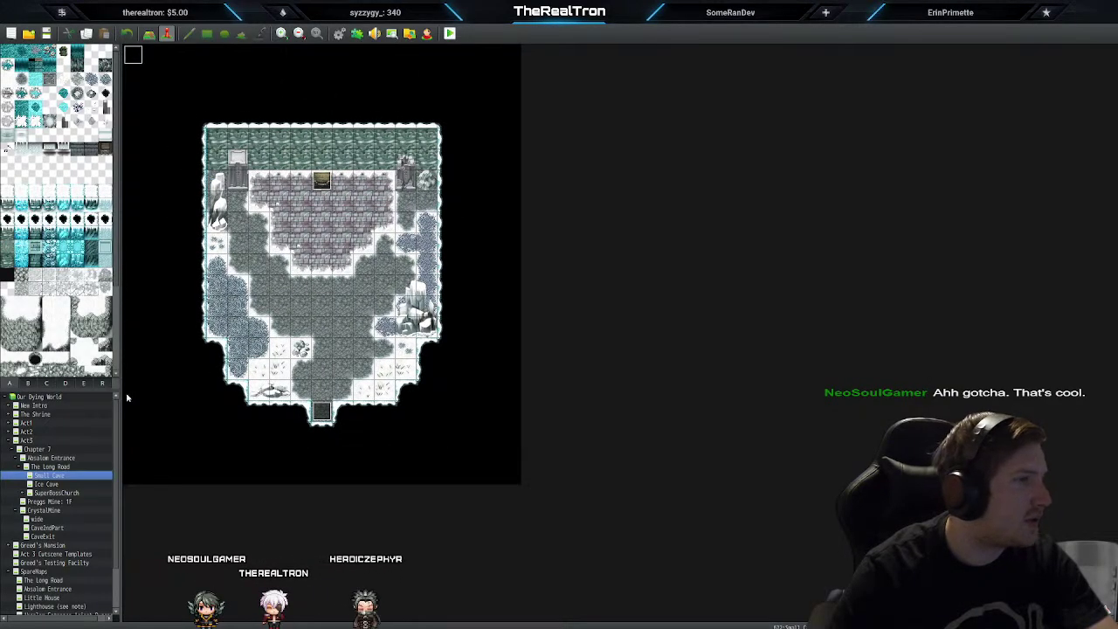
click(45, 484)
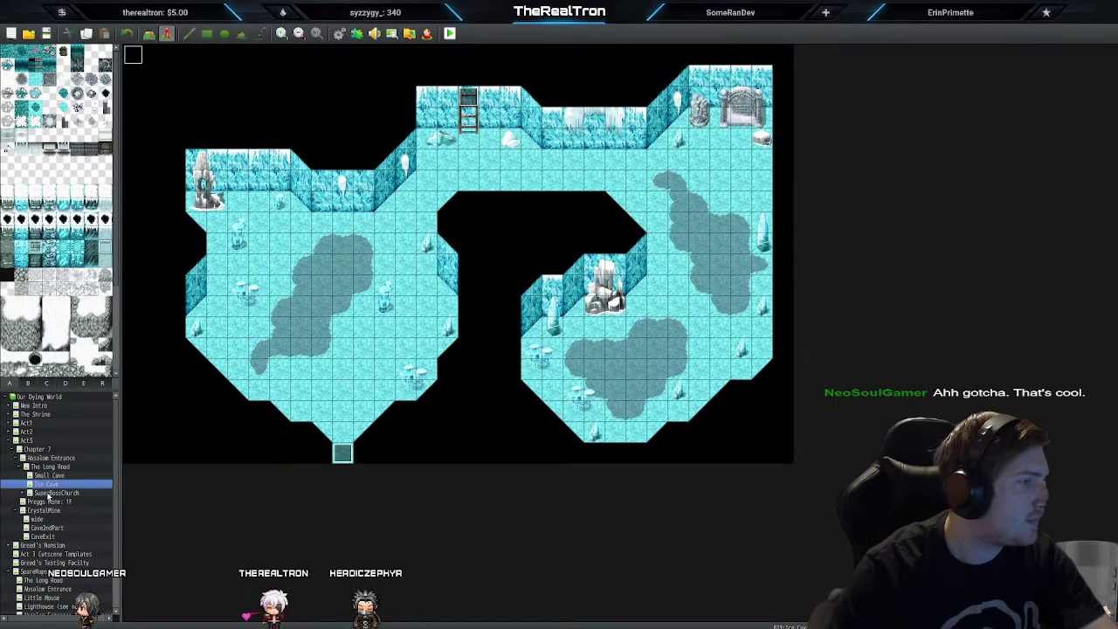
Step: Open the SuperBossChurch map zoomed out and examine its long corridor between the southern entrance and the church
click(39, 494)
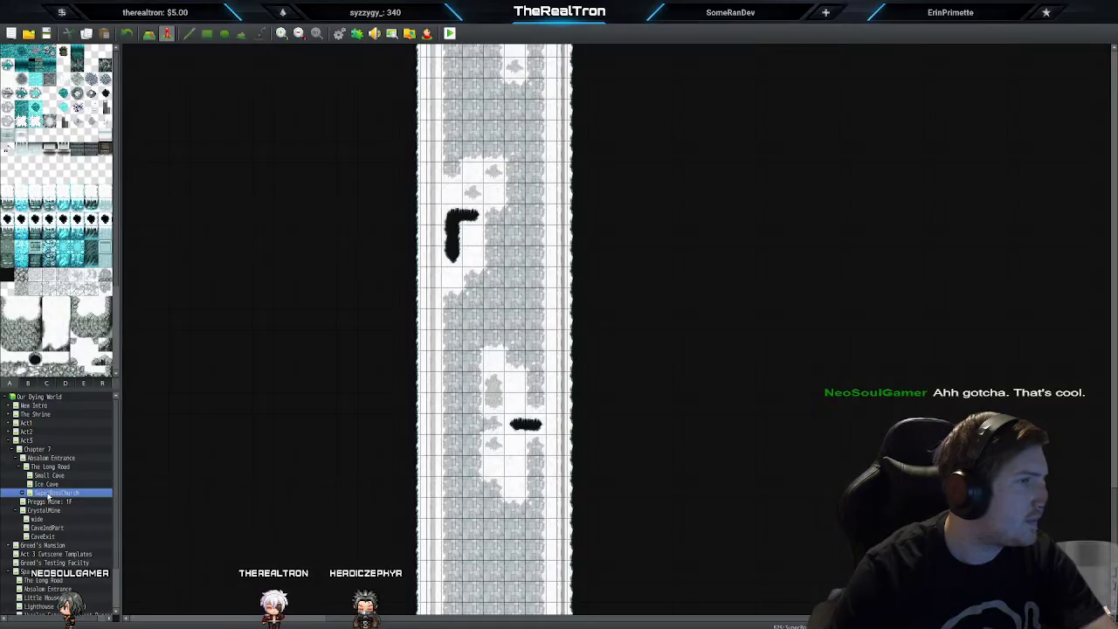
click(298, 33)
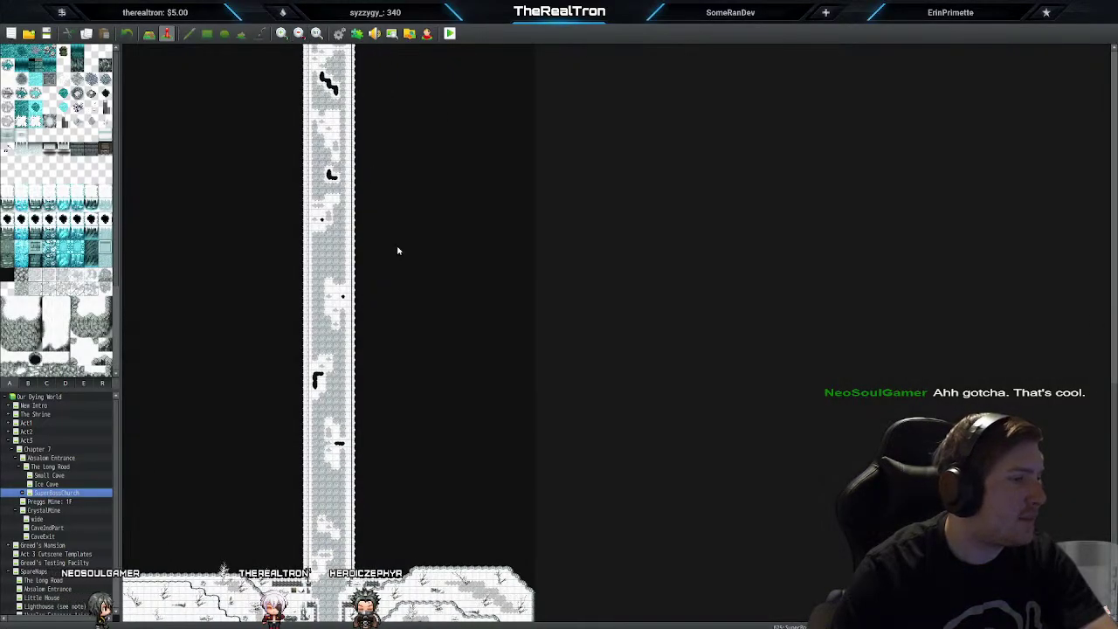
scroll(398, 251, up, 5)
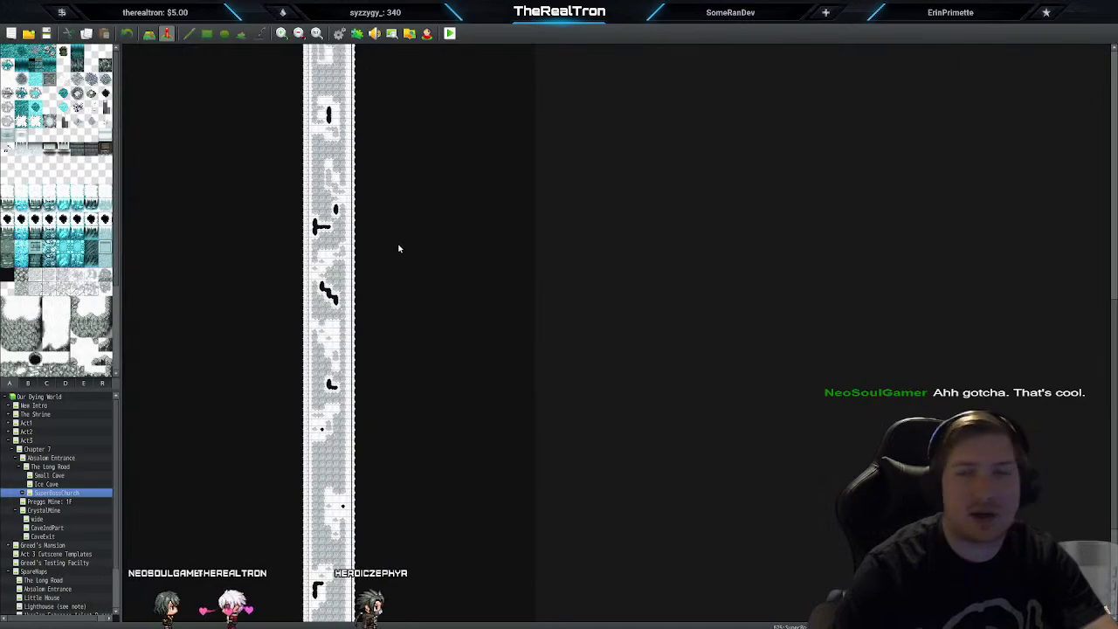
scroll(398, 249, up, 5)
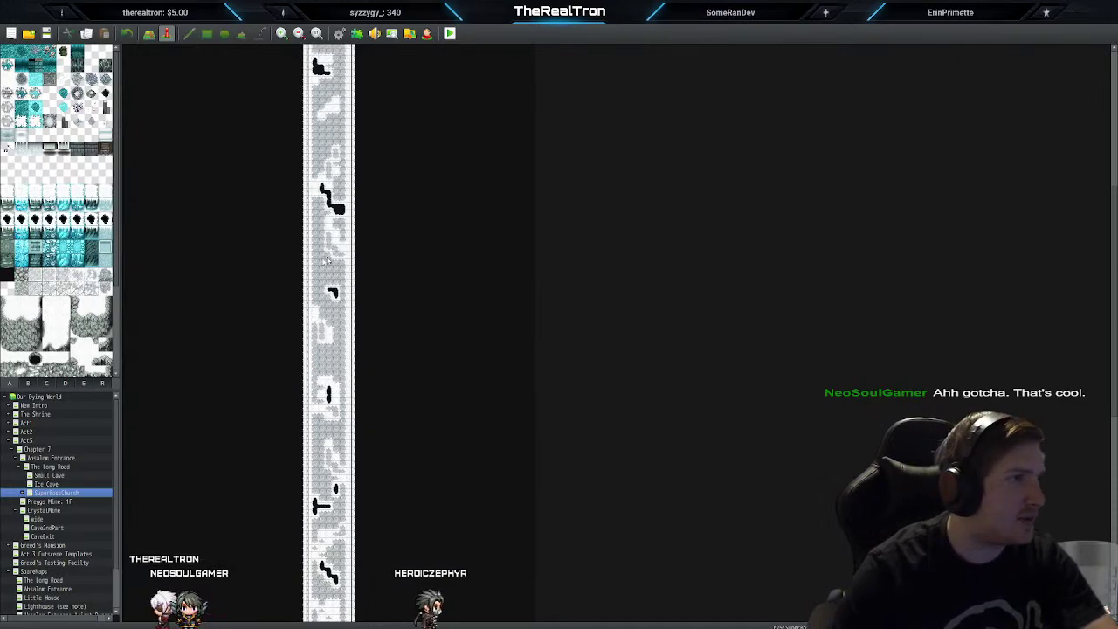
scroll(274, 295, up, 6)
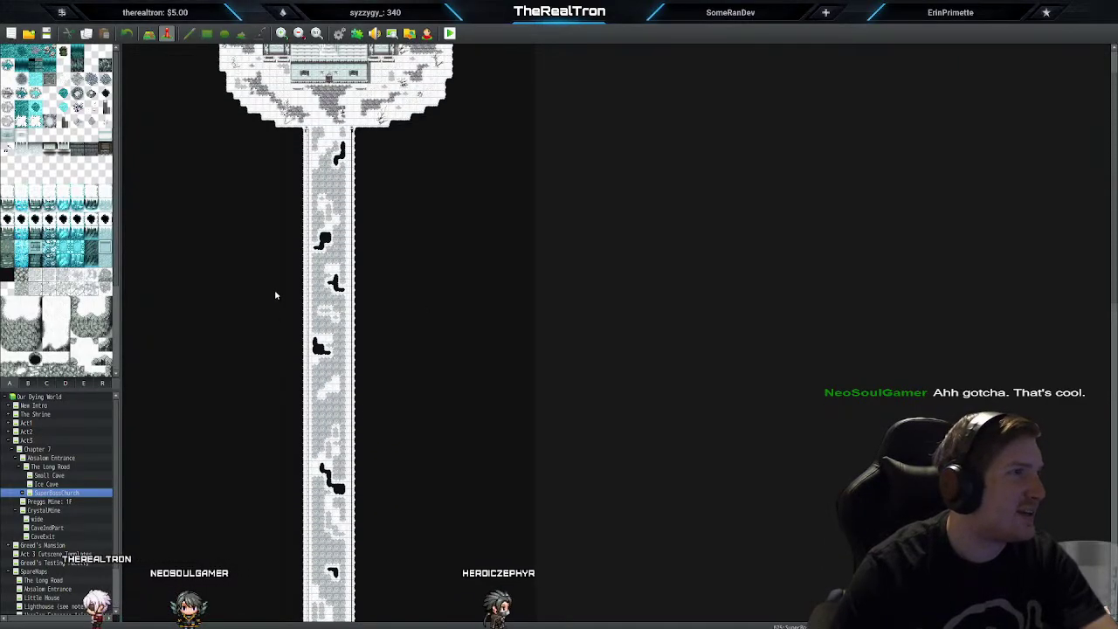
scroll(274, 289, up, 2)
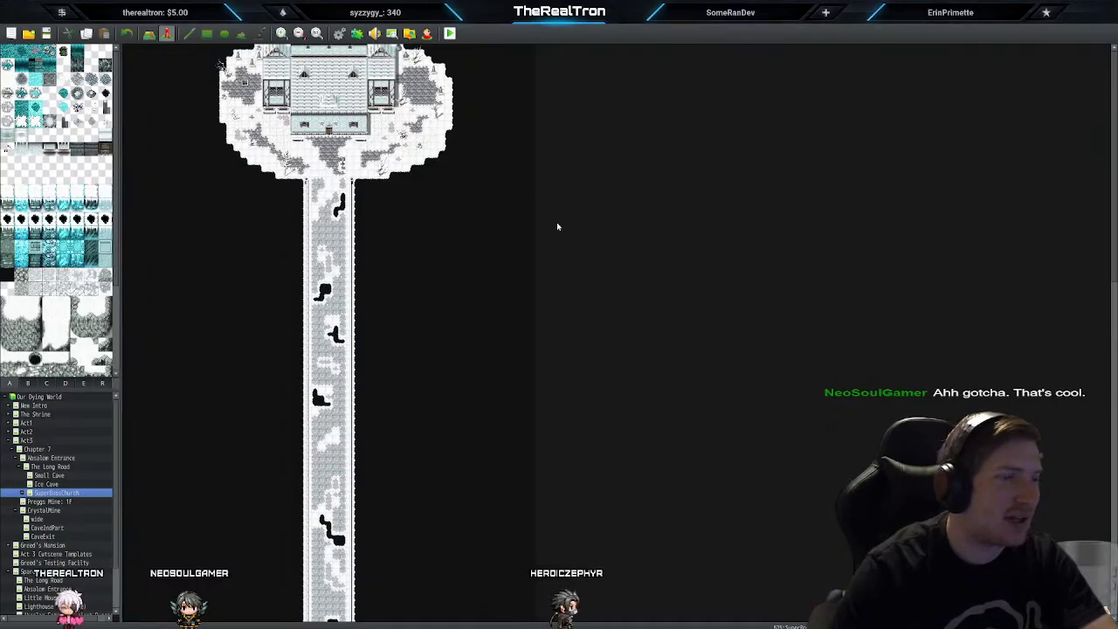
scroll(1114, 177, down, 15)
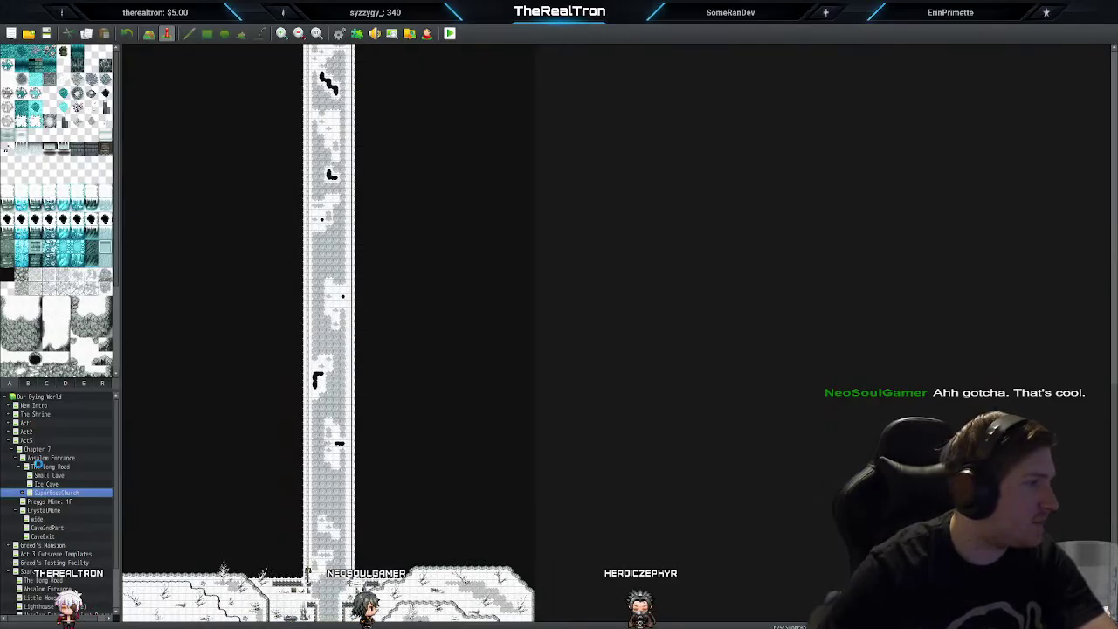
Step: Return to The Long Road map and view the central road junction with its surrounding chasms
click(38, 465)
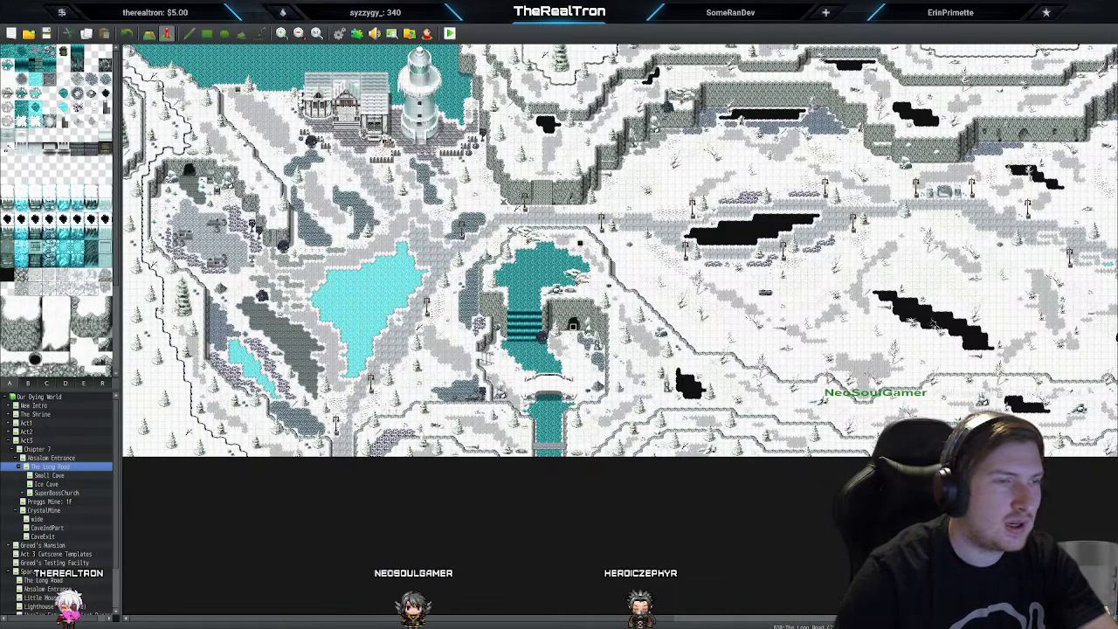
shift+scroll(661, 603, right, 10)
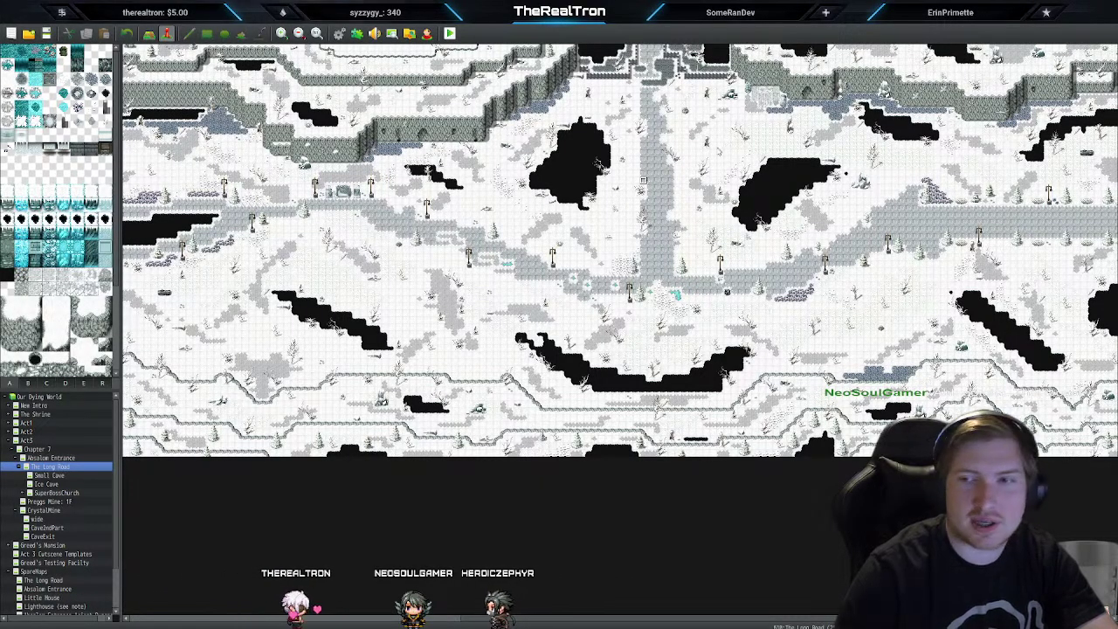
Step: Reopen the SuperBossChurch map and check the corridor's southern entrance and the church forecourt at its northern end
click(46, 493)
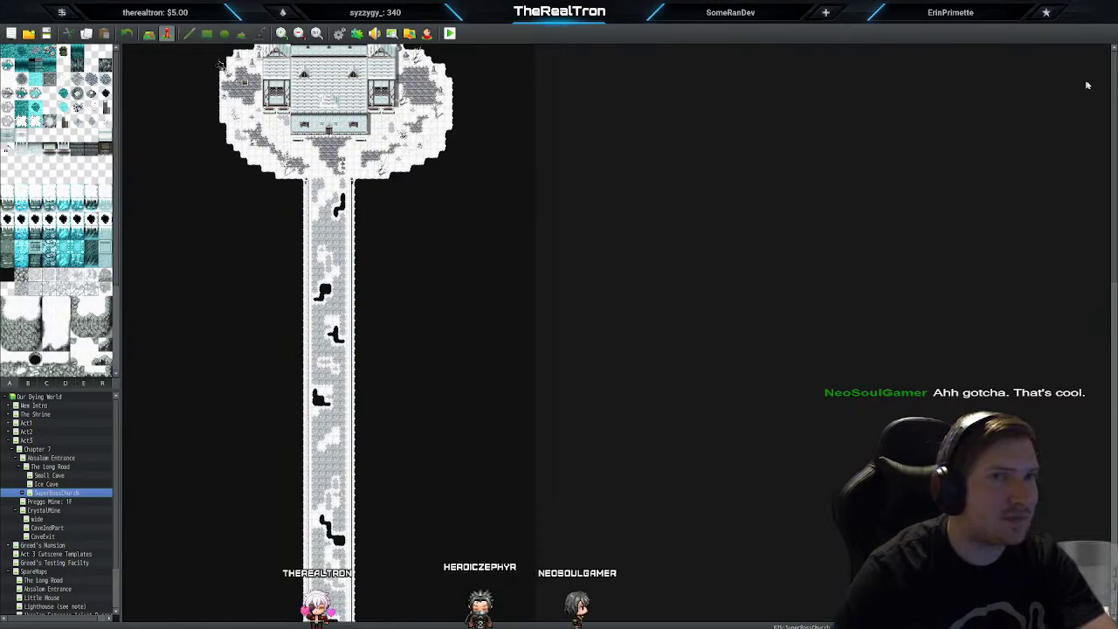
scroll(1113, 81, down, 10)
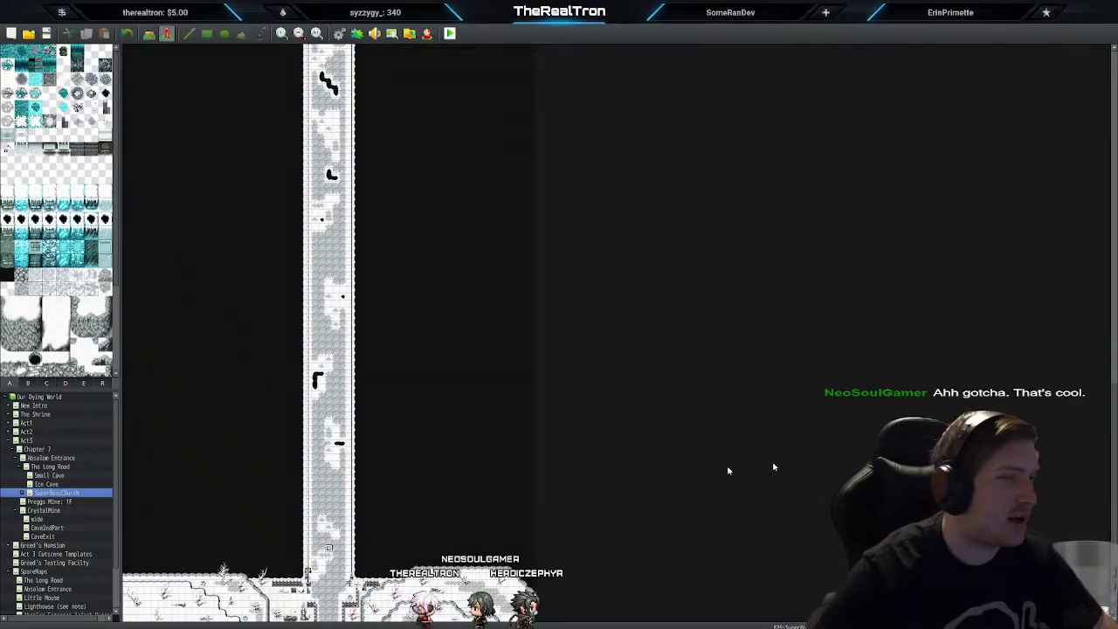
scroll(1116, 376, up, 5)
scroll(1115, 377, up, 10)
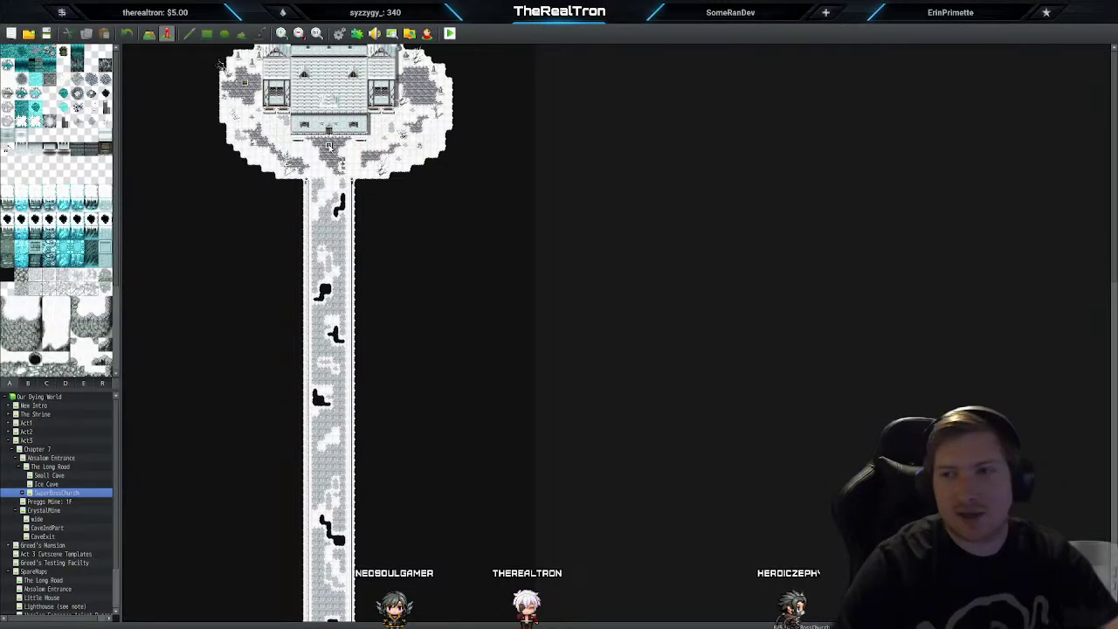
Step: Inspect the placement of the small chasms along the SuperBossChurch corridor, going from the church south to the entrance
scroll(332, 144, down, 5)
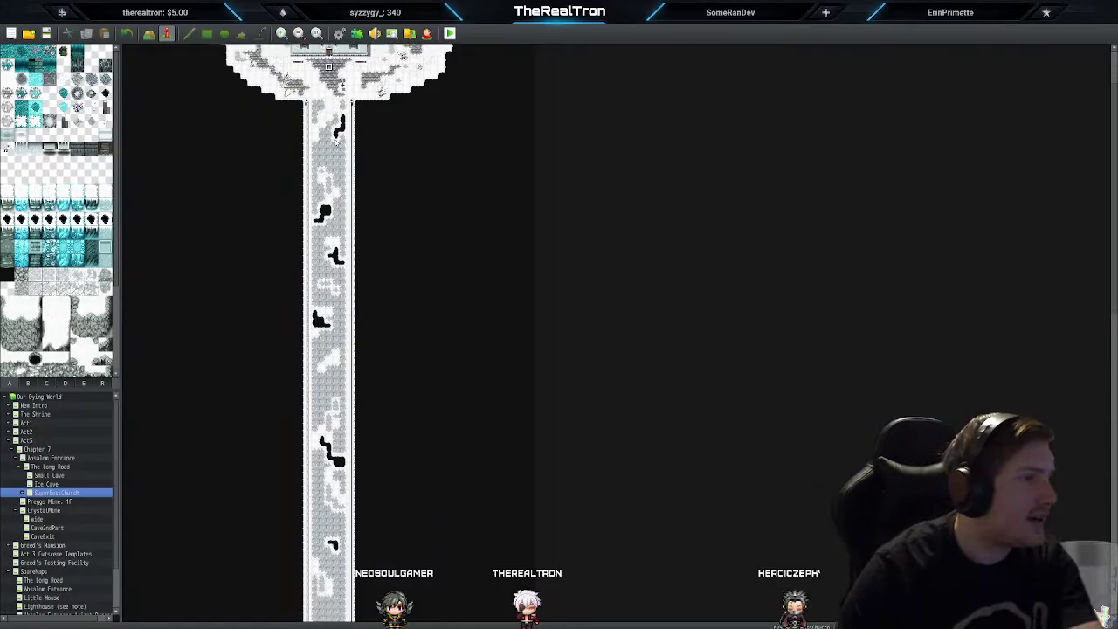
scroll(337, 143, down, 2)
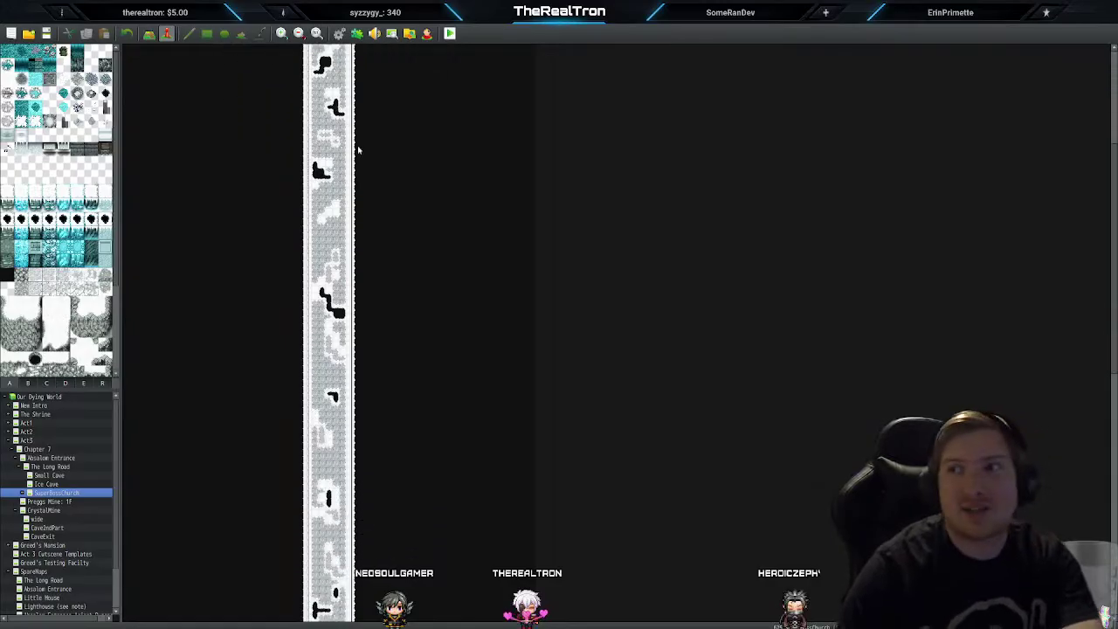
scroll(367, 162, down, 8)
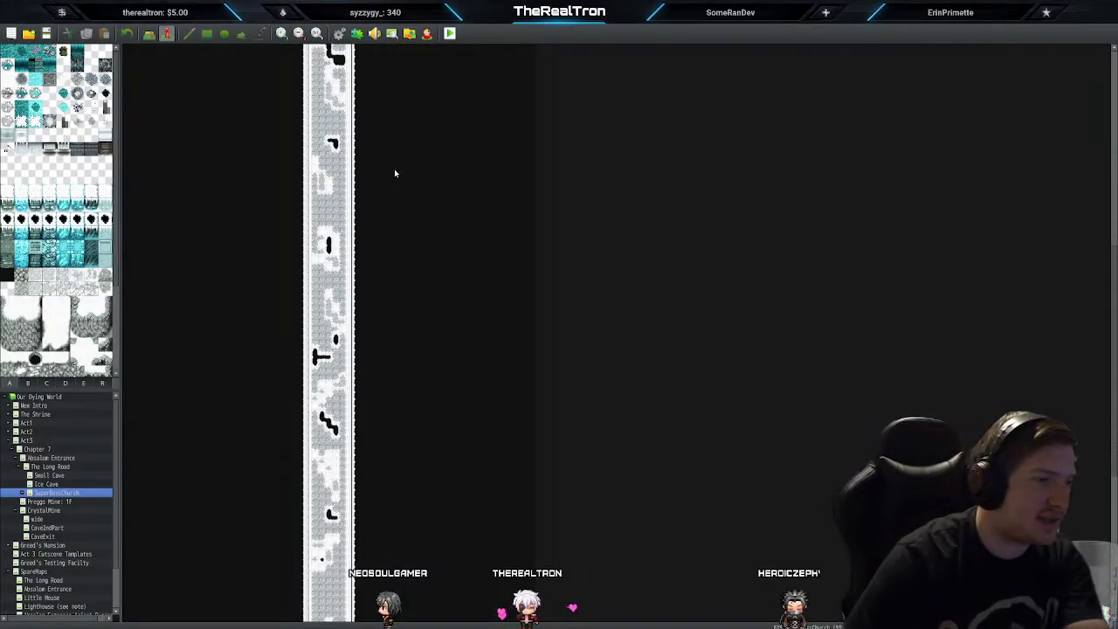
scroll(394, 173, down, 2)
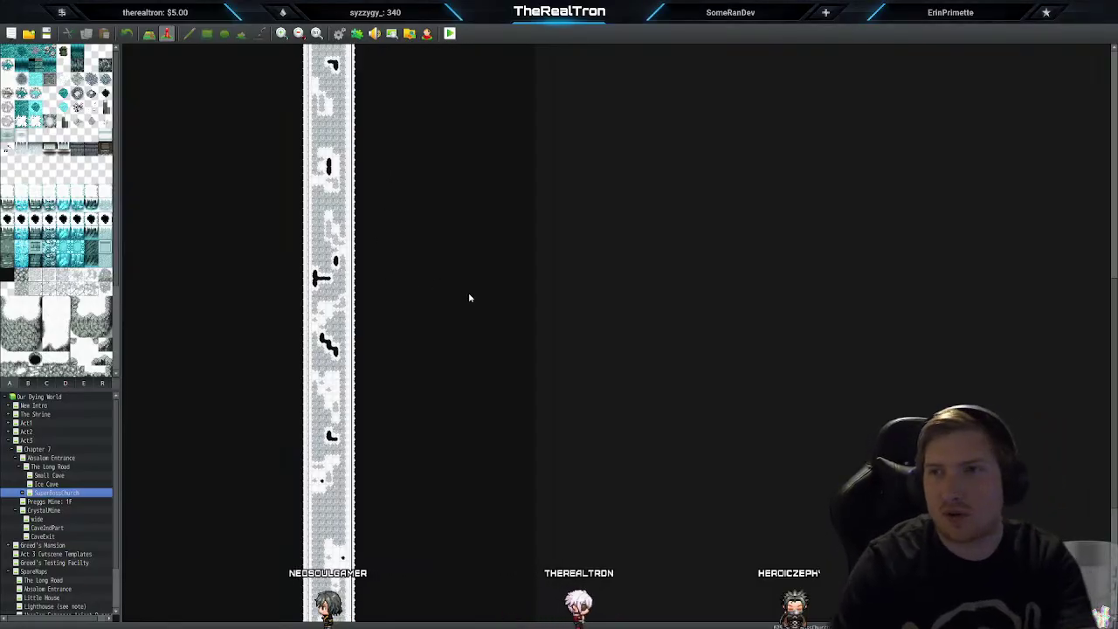
scroll(384, 236, down, 5)
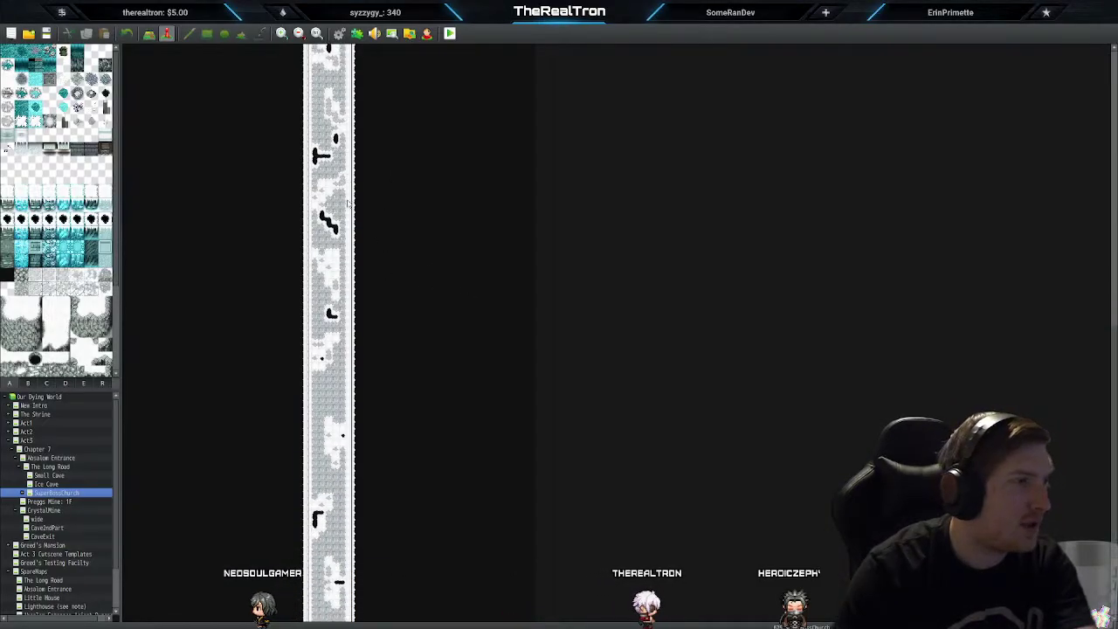
scroll(348, 204, down, 2)
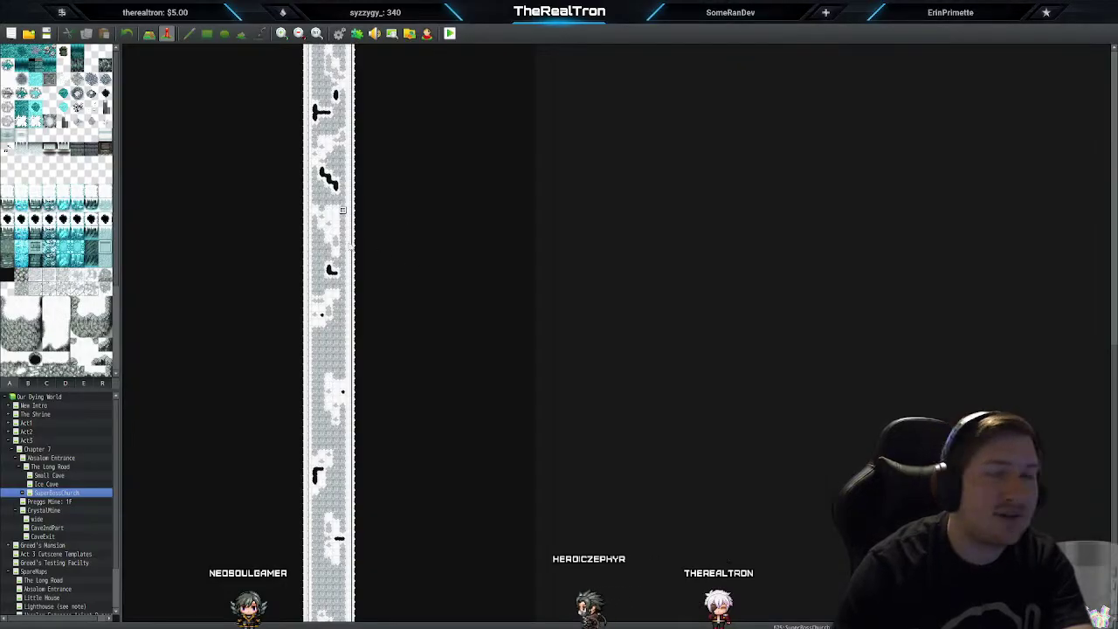
scroll(358, 251, down, 4)
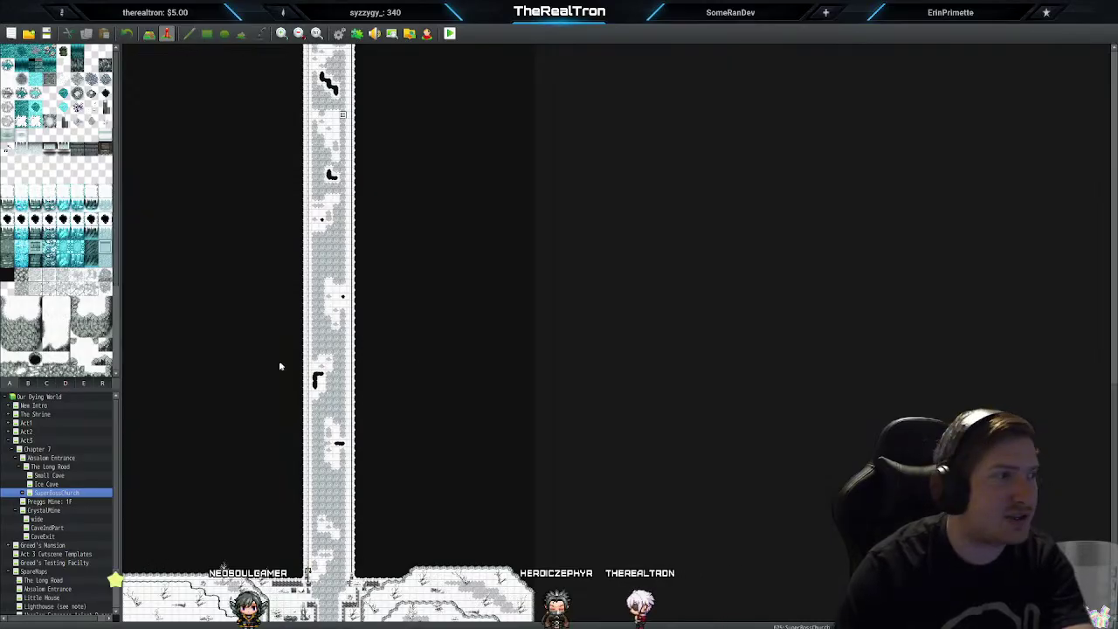
Step: Trace the SuperBossChurch corridor from its southern end back north to the church, checking the gaps along the path
scroll(297, 461, up, 7)
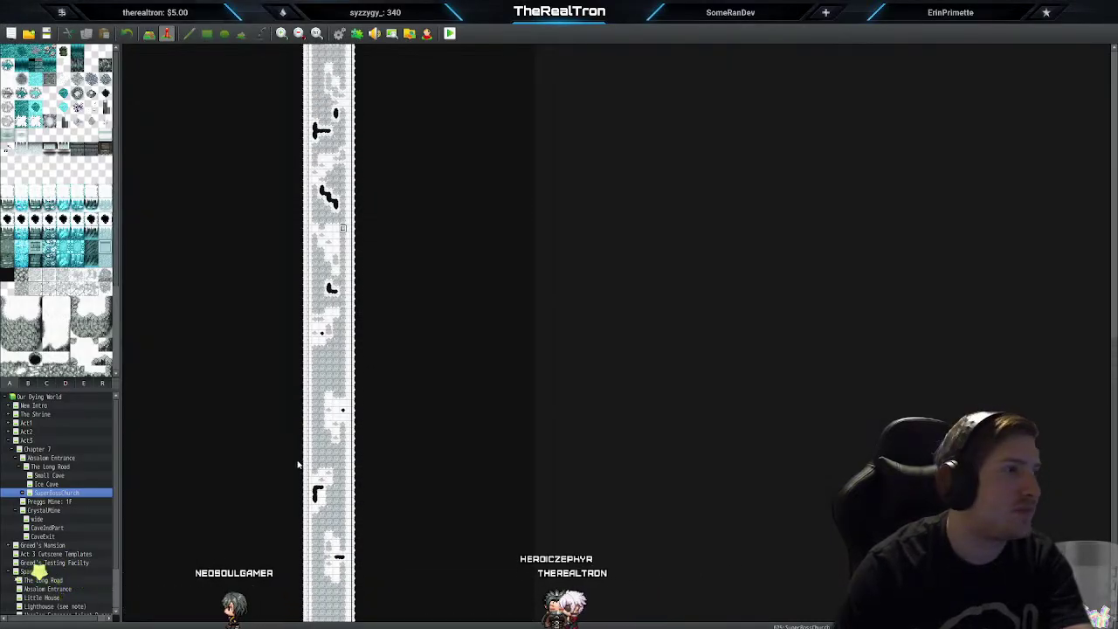
scroll(297, 463, up, 8)
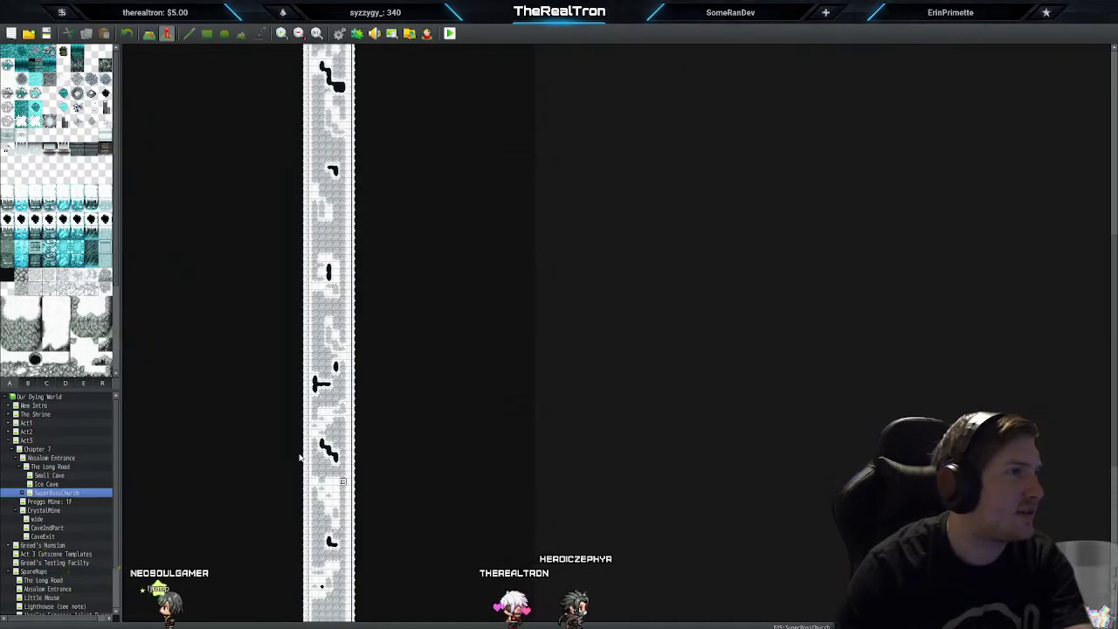
scroll(299, 456, up, 8)
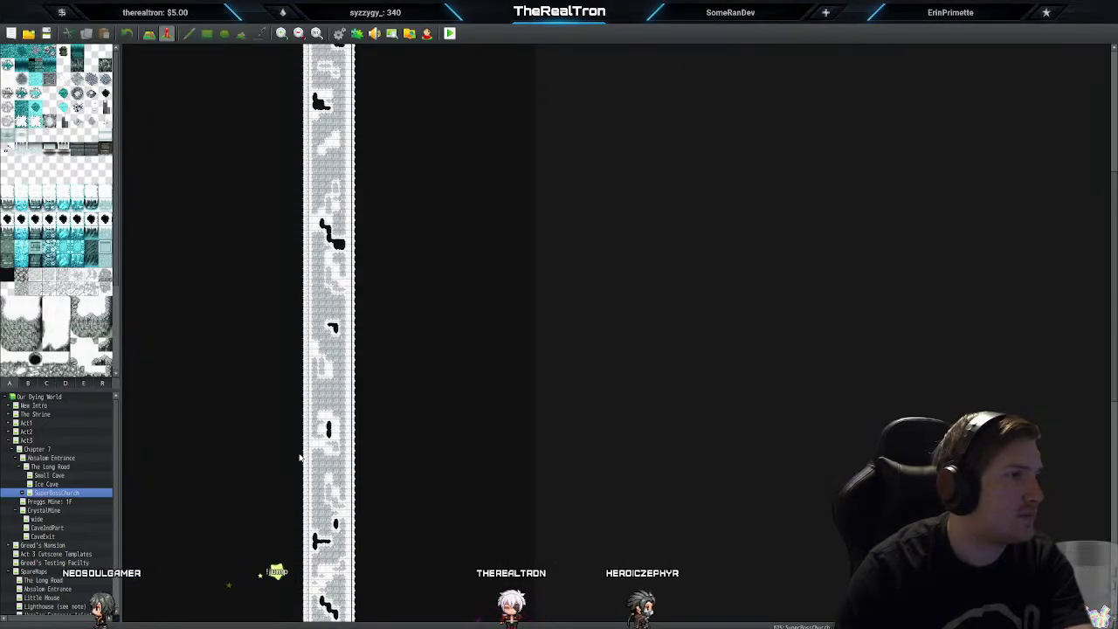
scroll(299, 456, up, 8)
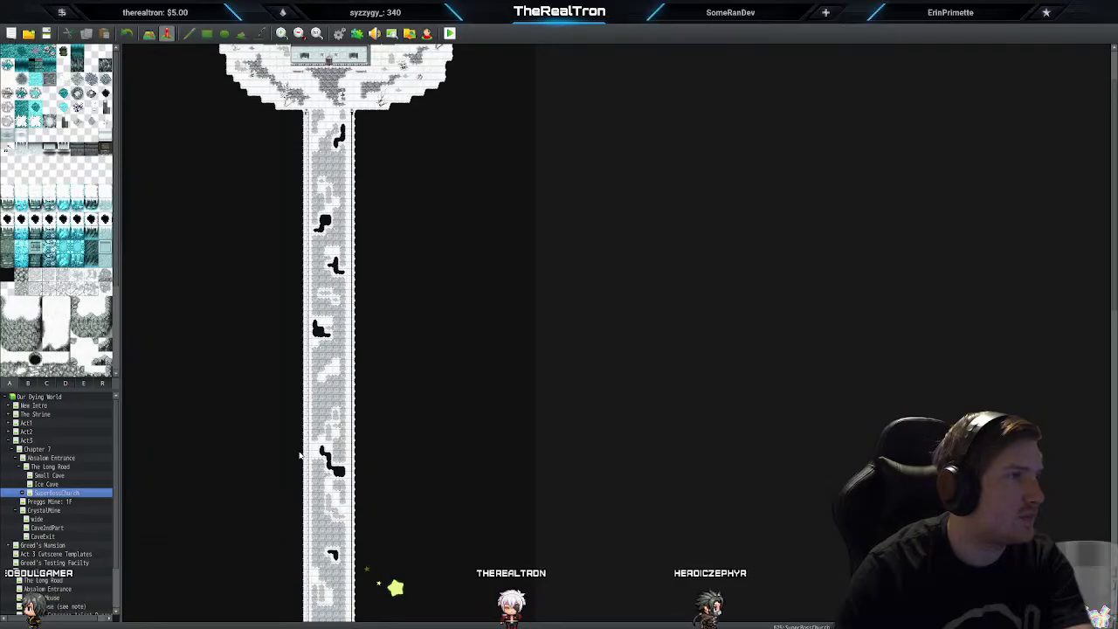
scroll(299, 456, up, 1)
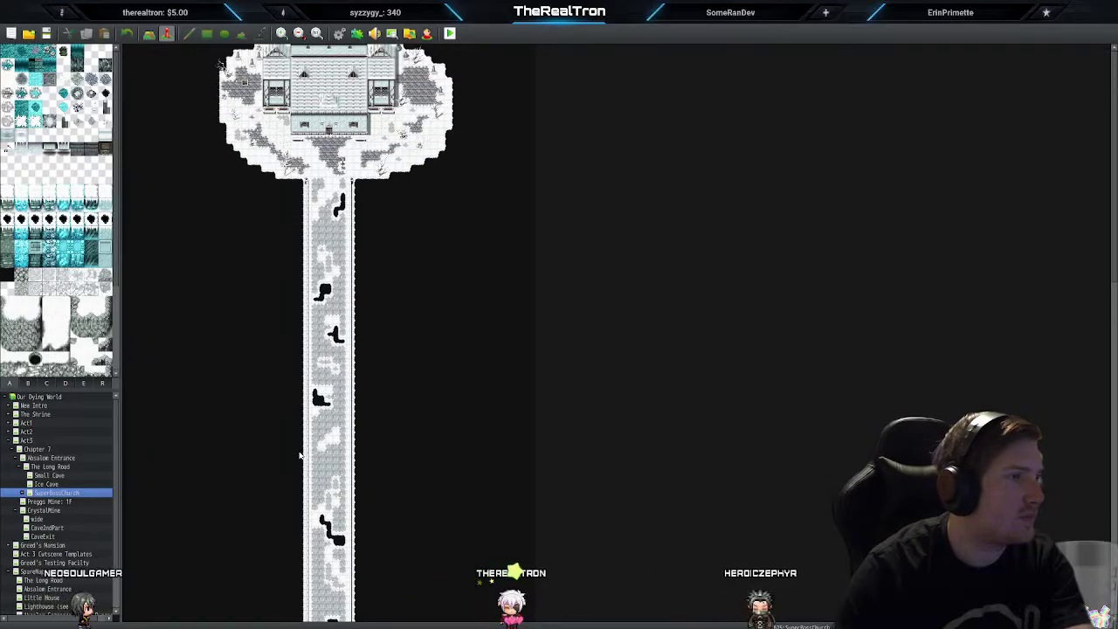
scroll(520, 442, down, 2)
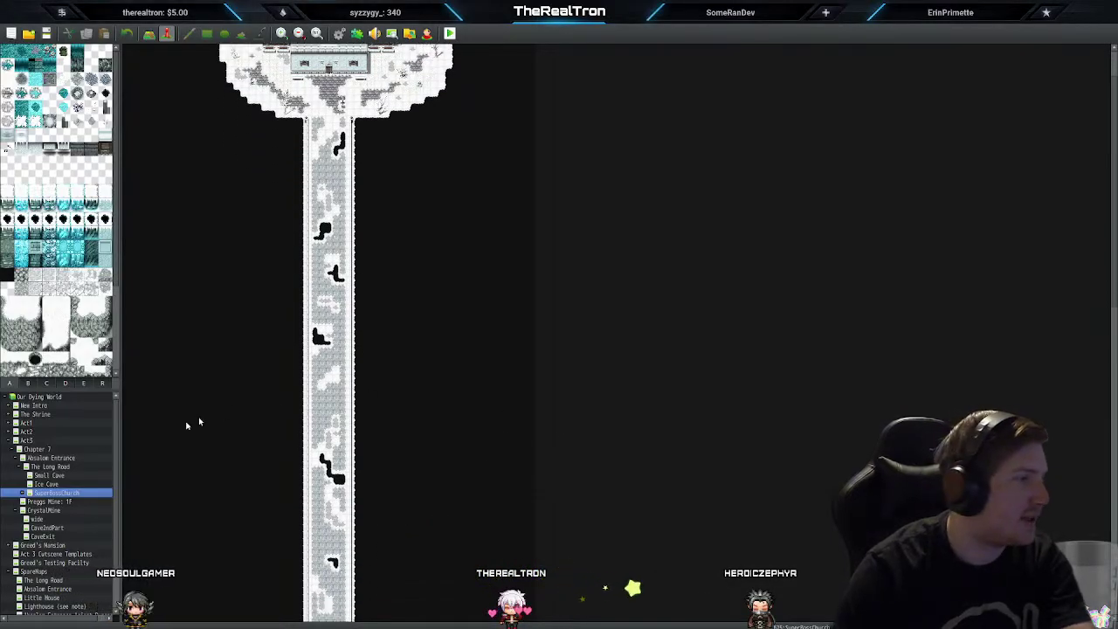
Step: View The Long Road map again and switch back to the SuperBossChurch map
click(56, 459)
click(56, 468)
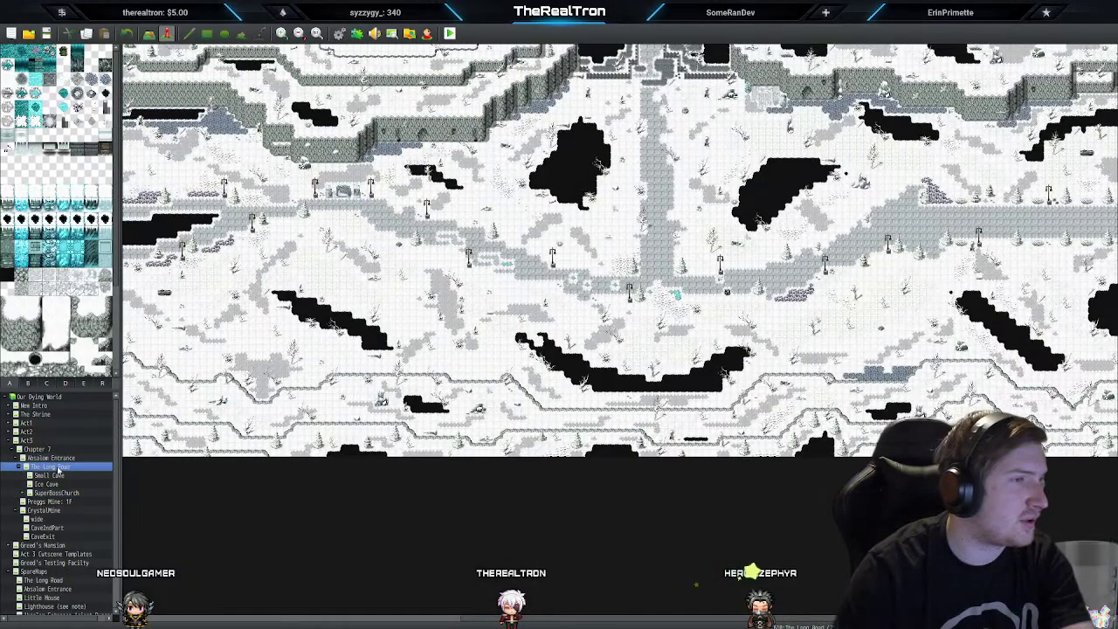
click(57, 493)
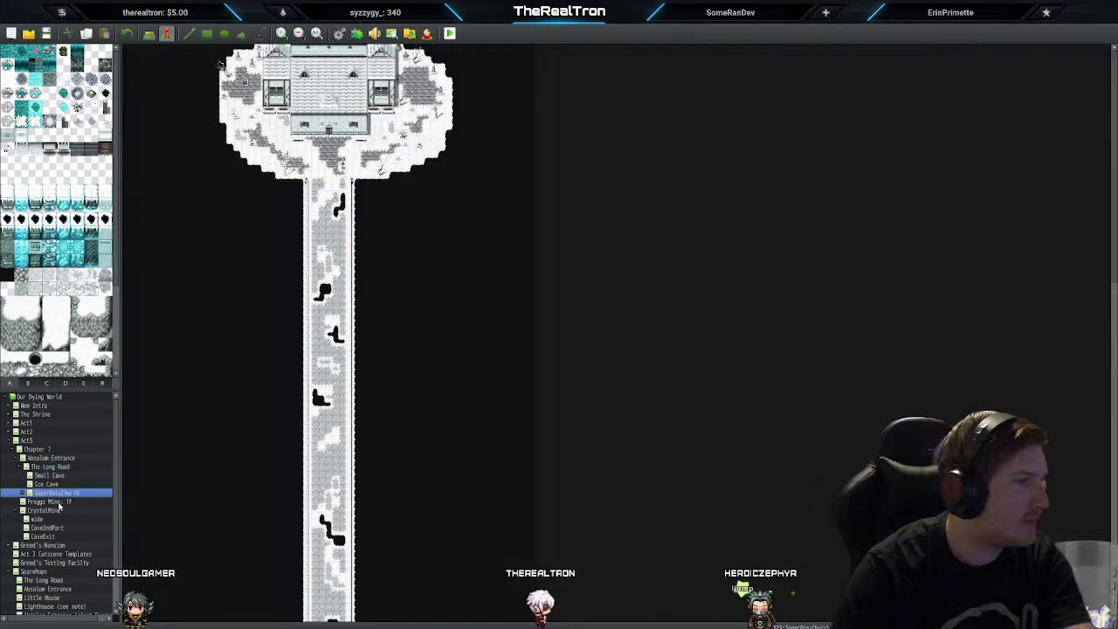
Step: View the CrystalMine map and open its wide submap
right_click(59, 505)
click(47, 511)
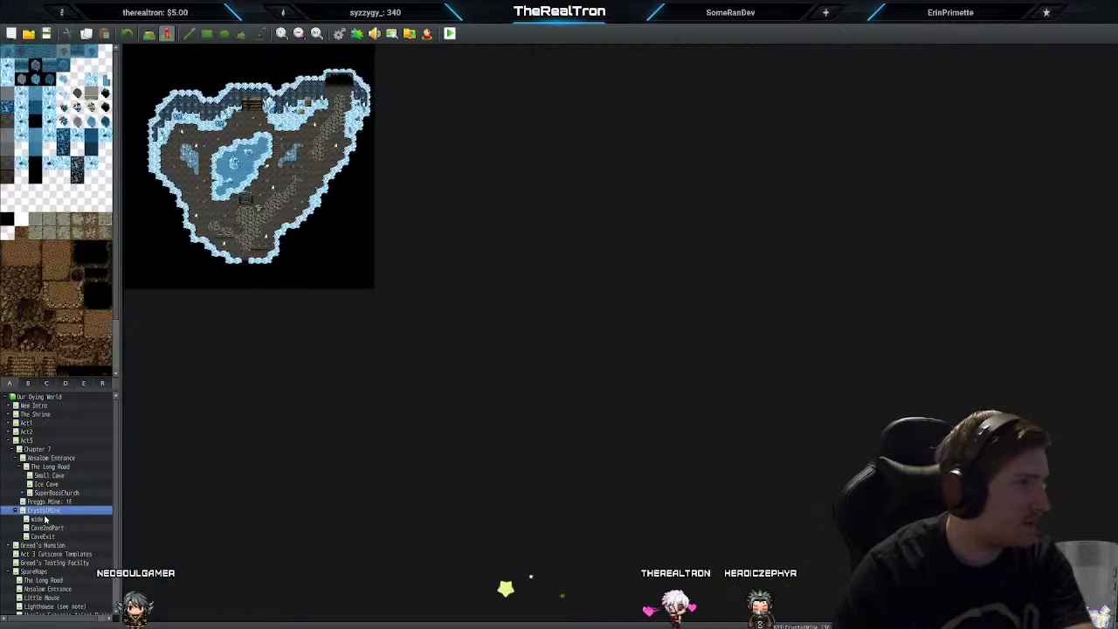
click(39, 519)
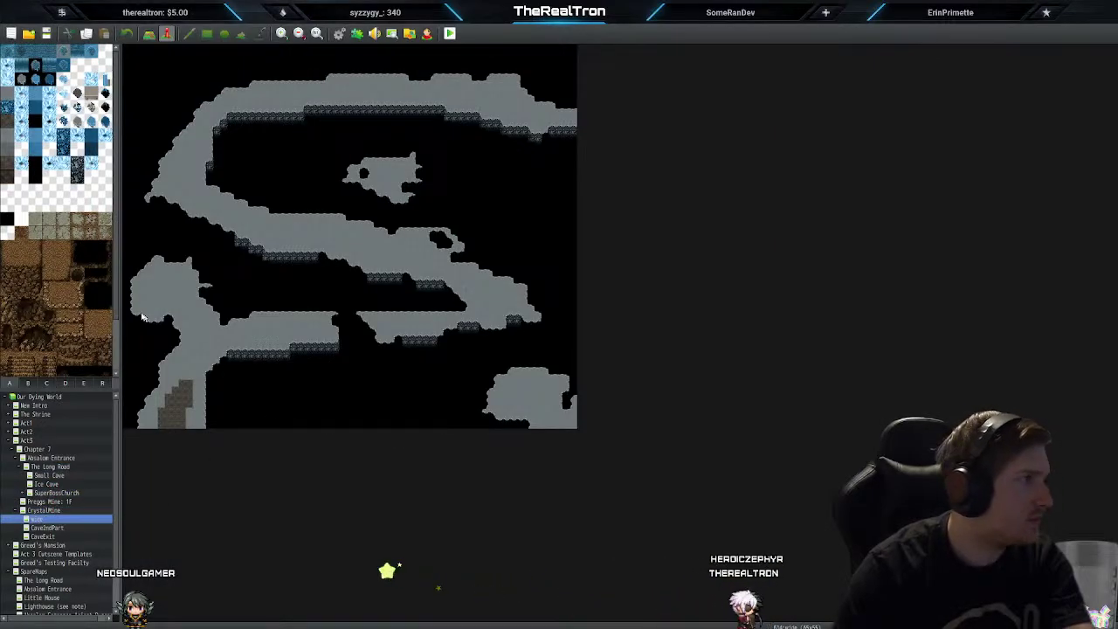
Step: Try painting a dark-blue crystal streak across the grey floor just above the brown dirt in the wide map
click(276, 34)
click(277, 34)
click(277, 34)
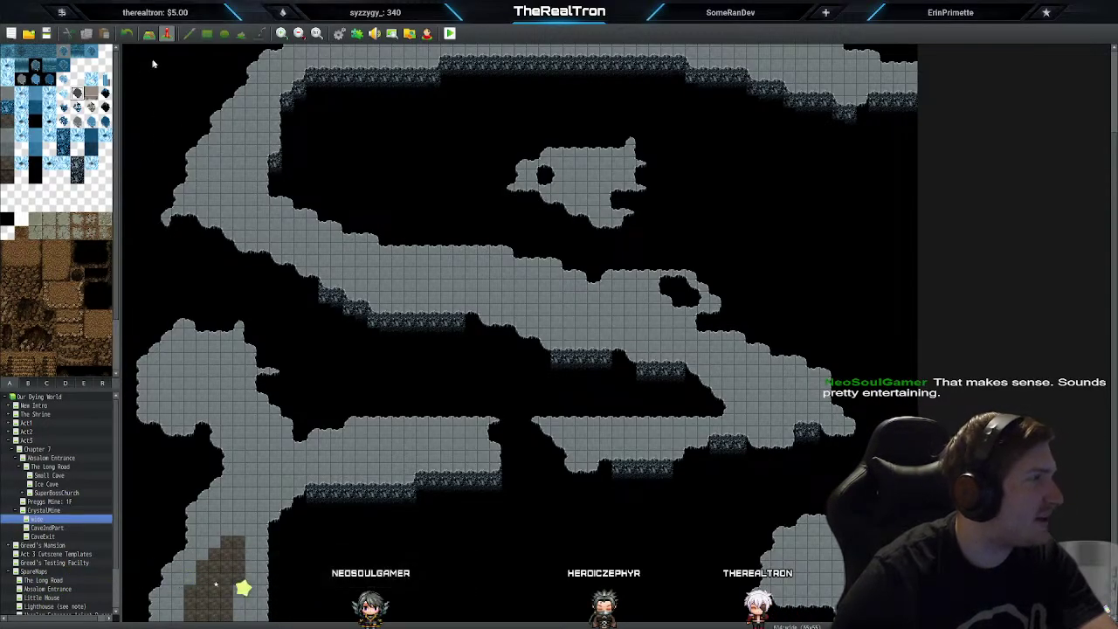
key(F5)
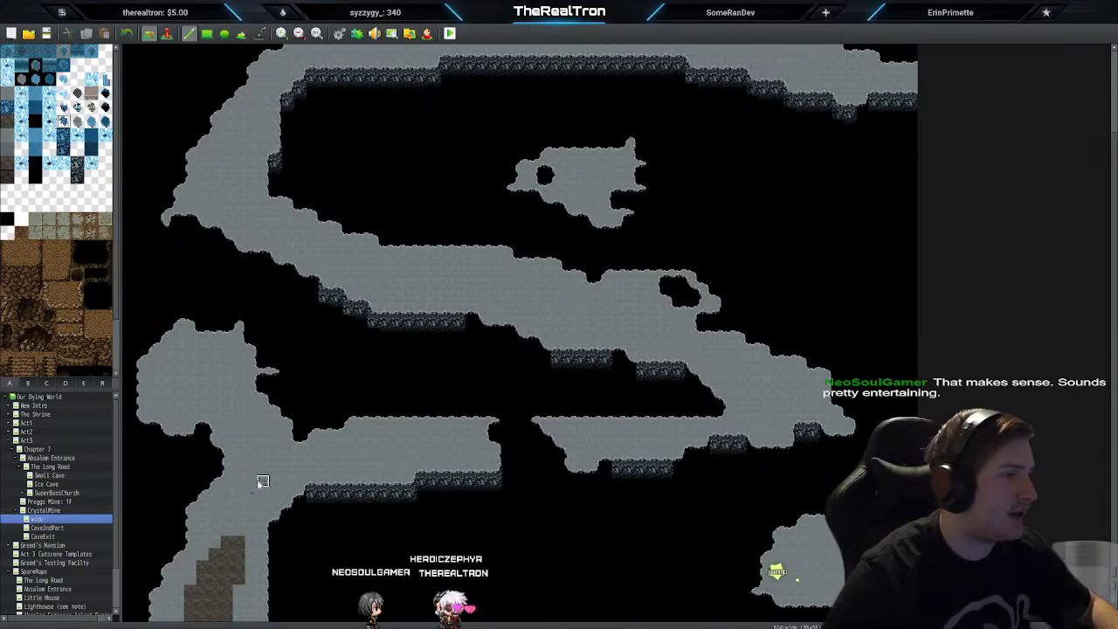
mouse_move(259, 481)
mouse_down()
mouse_move(238, 503)
mouse_move(262, 483)
mouse_up()
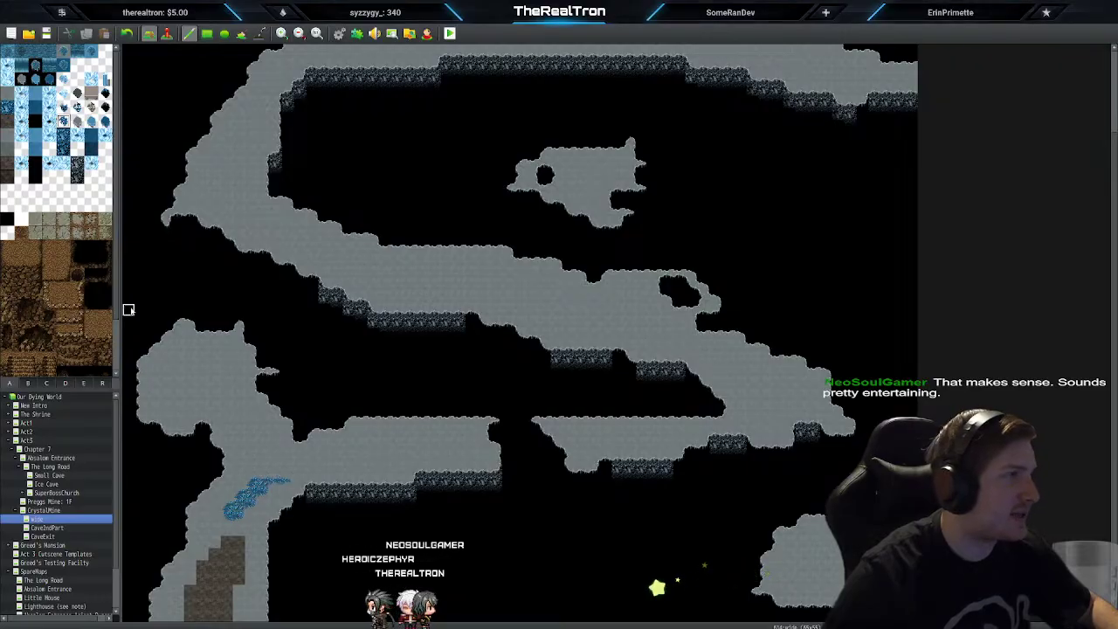
key(ctrl+z)
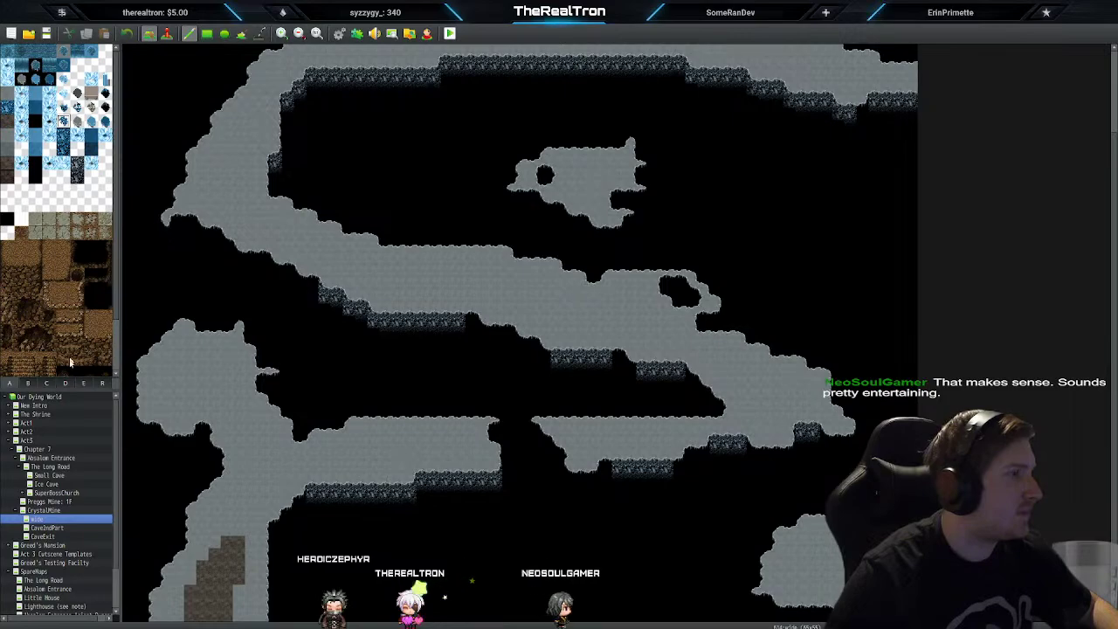
Step: Check the Cave2ndPart map for reference, return to the wide map, and close the running playtest
click(42, 528)
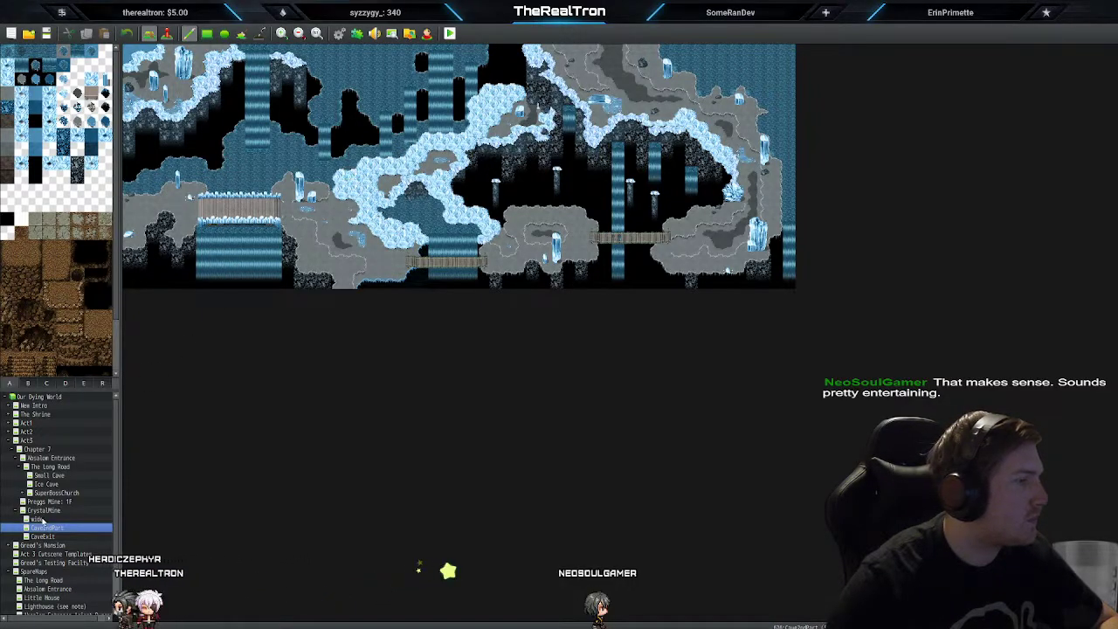
click(37, 518)
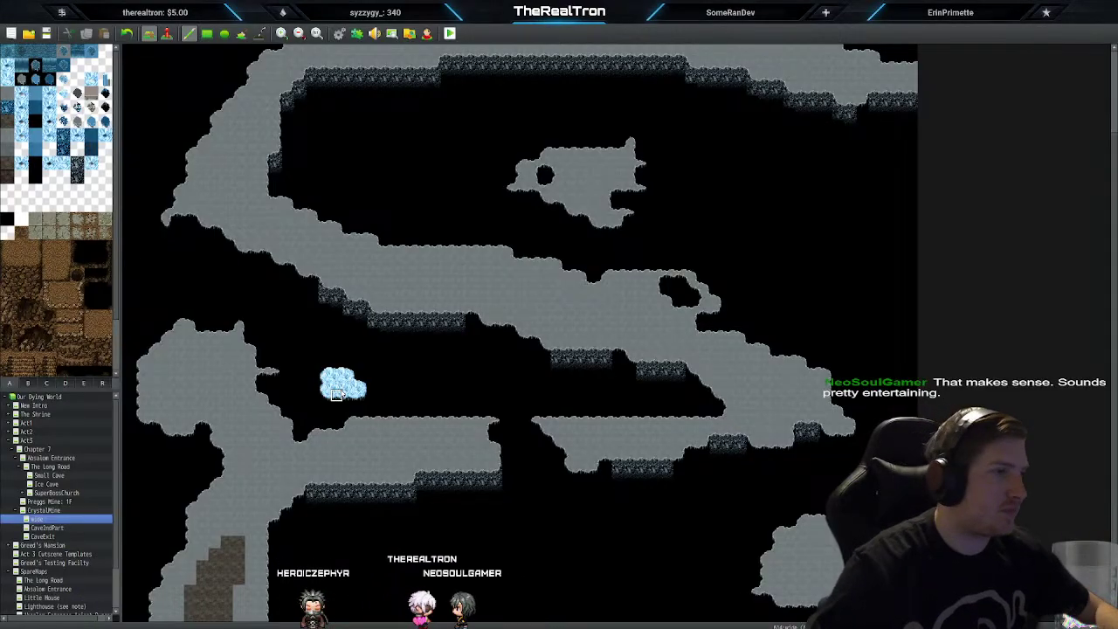
mouse_move(330, 622)
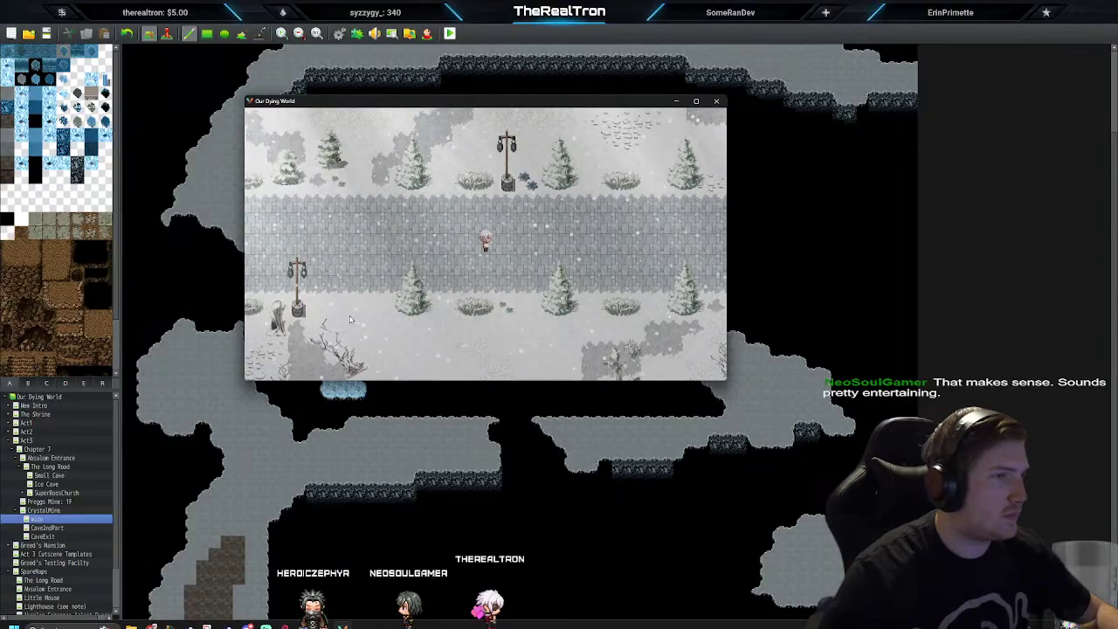
click(716, 102)
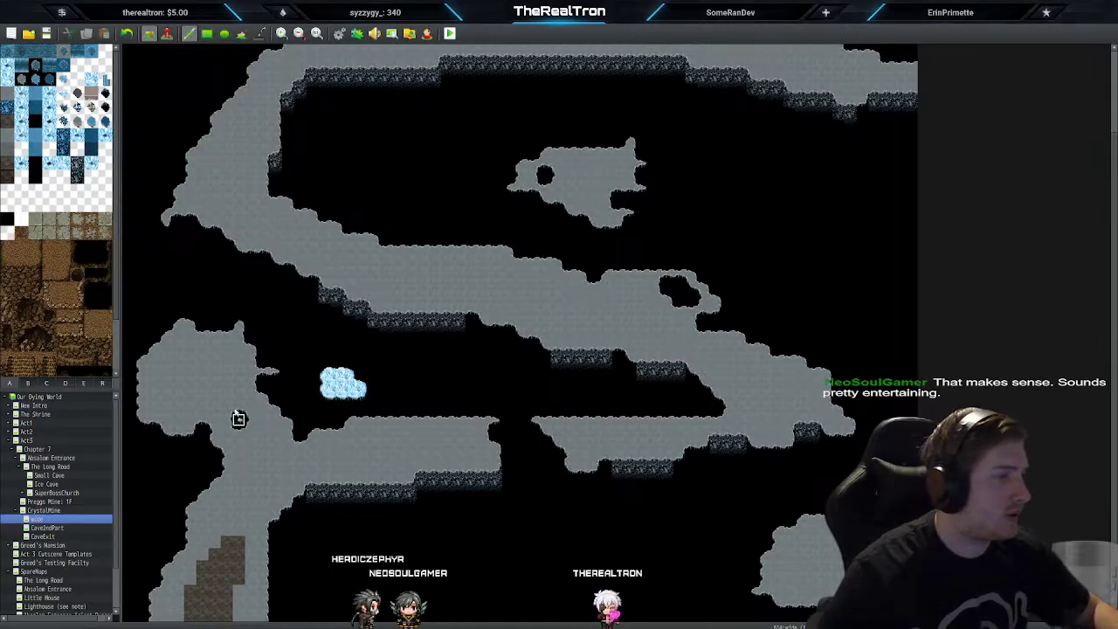
Step: Remove the ice patch from the black void and try painting ice across the western chamber's floor
key(Delete)
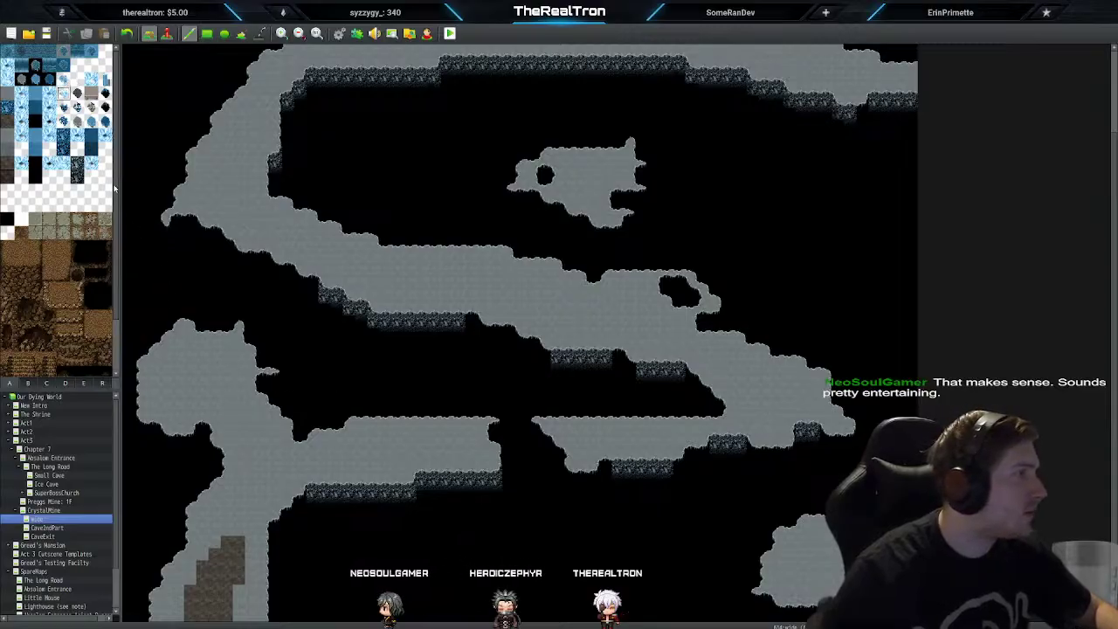
mouse_move(186, 395)
mouse_down()
mouse_move(153, 392)
mouse_move(141, 370)
mouse_up()
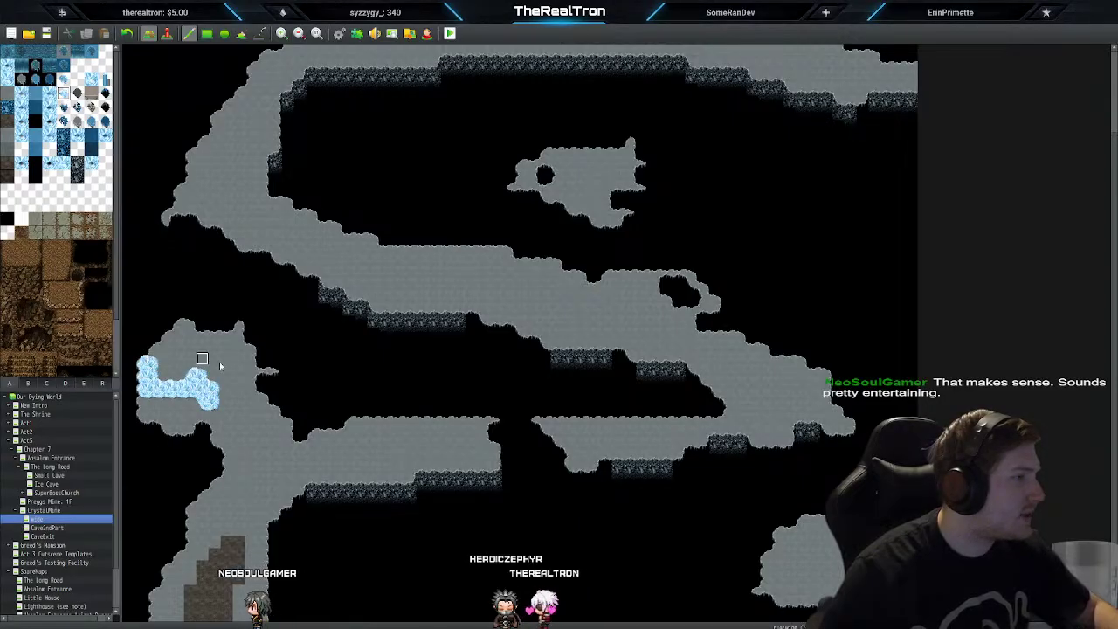
key(ctrl+z)
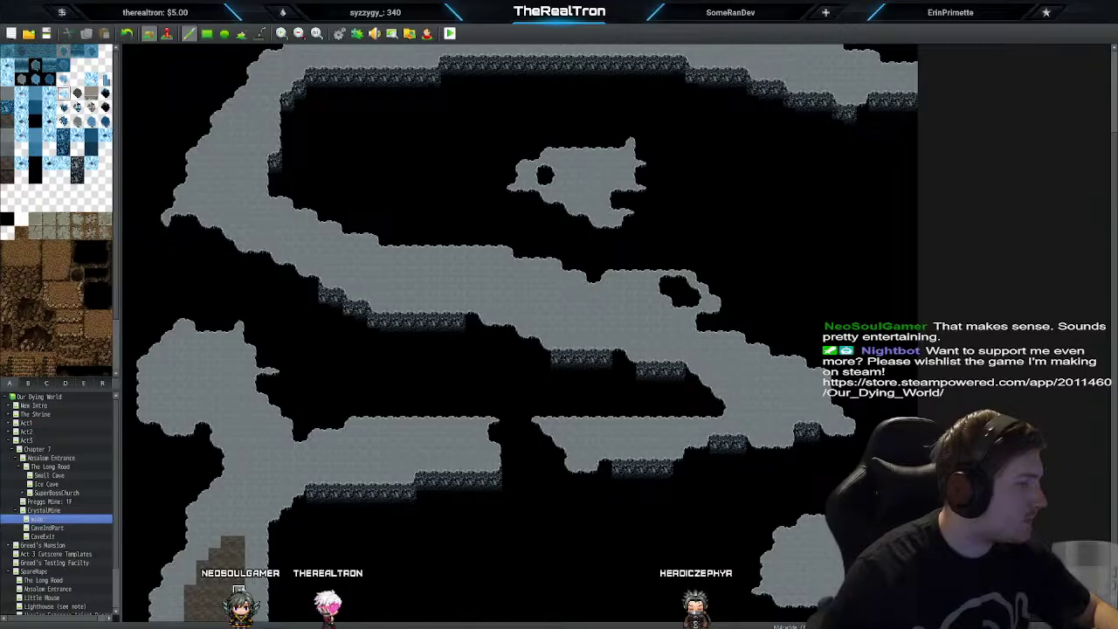
Step: Try surrounding the brown dirt in the southwestern passage with a thick band of light-blue ice
mouse_move(238, 588)
mouse_down()
mouse_move(248, 567)
mouse_move(214, 530)
mouse_move(190, 568)
mouse_move(190, 602)
mouse_up()
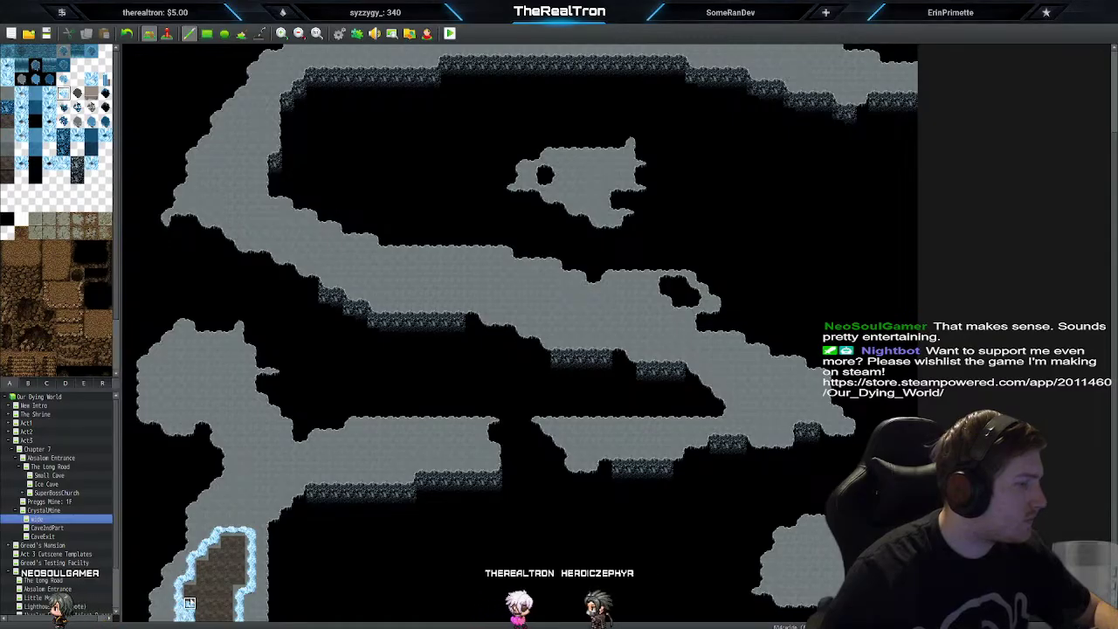
click(214, 554)
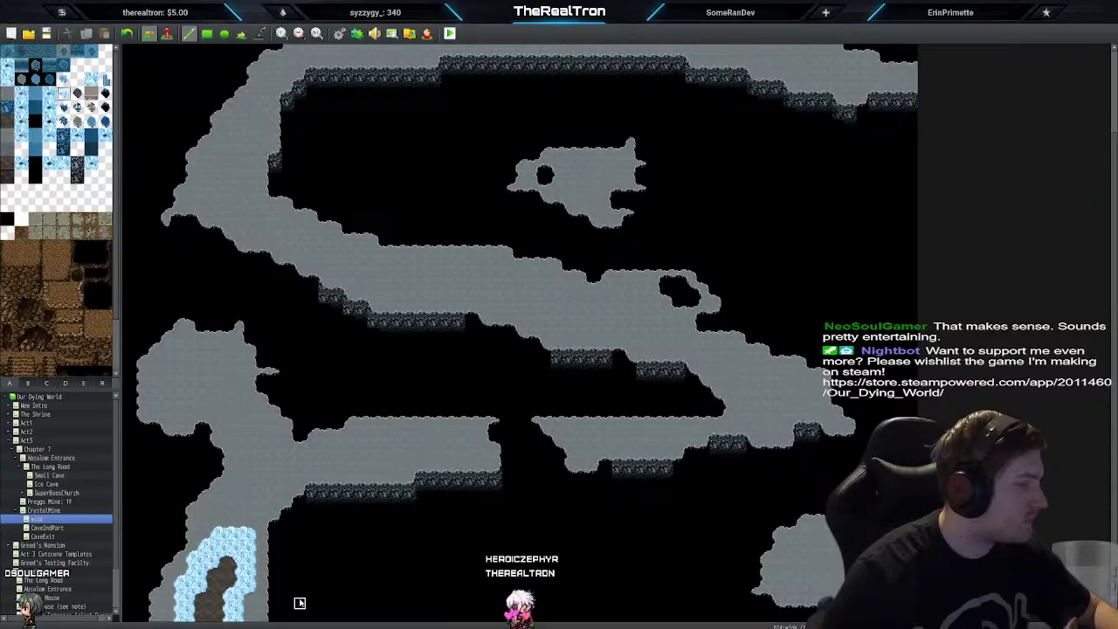
key(ctrl+z)
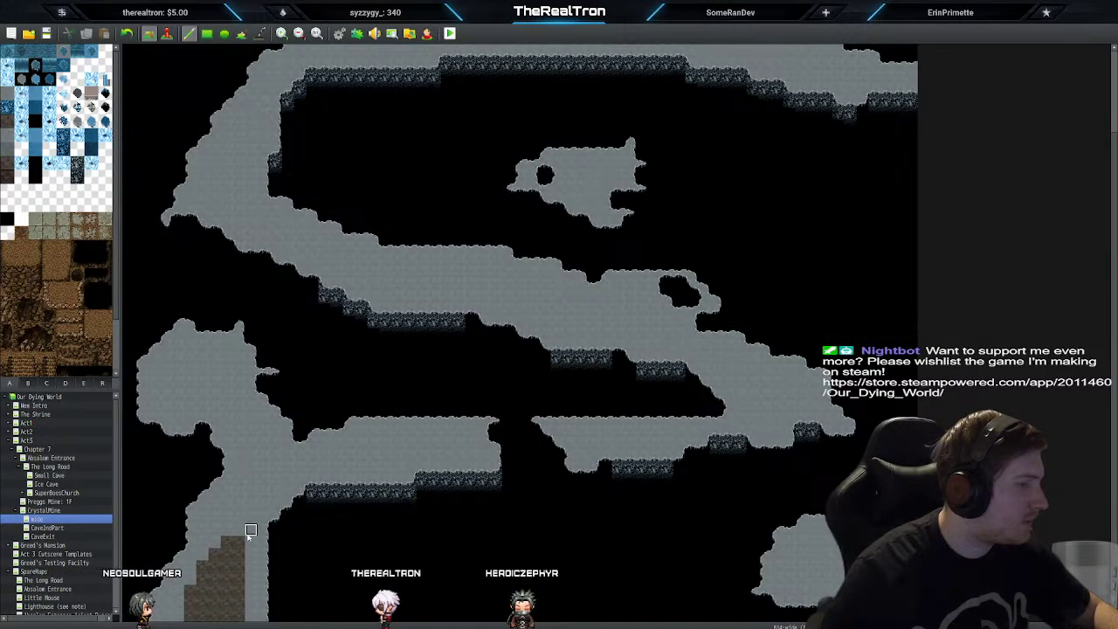
Step: Try reshaping the brown dirt in the southwestern passage by extending it north and east with stepped edges
drag(251, 531, 214, 541)
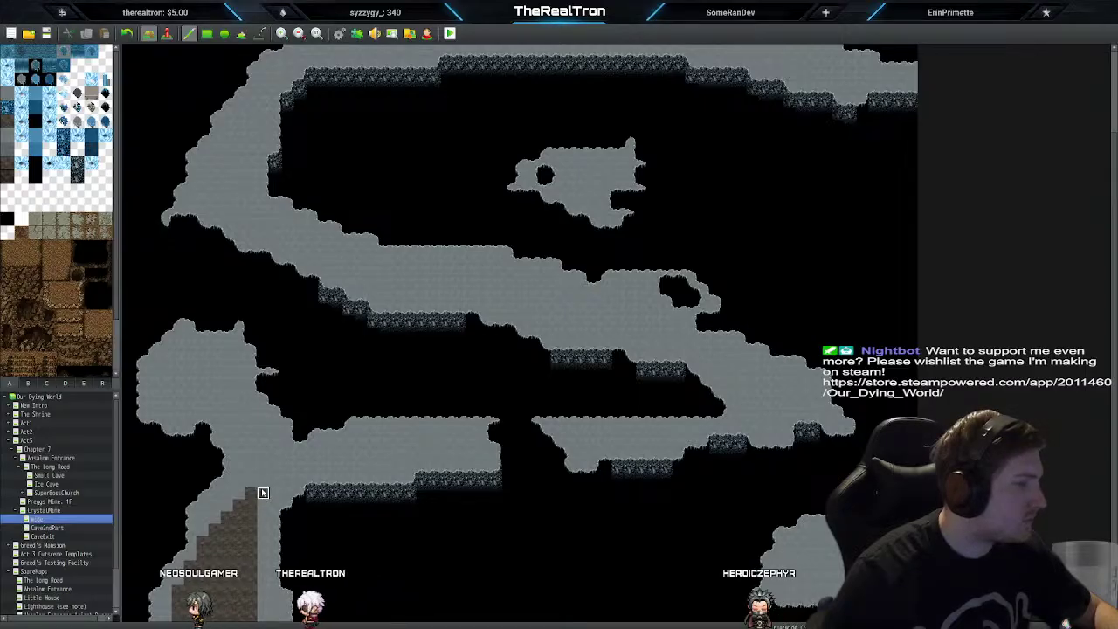
drag(263, 493, 239, 494)
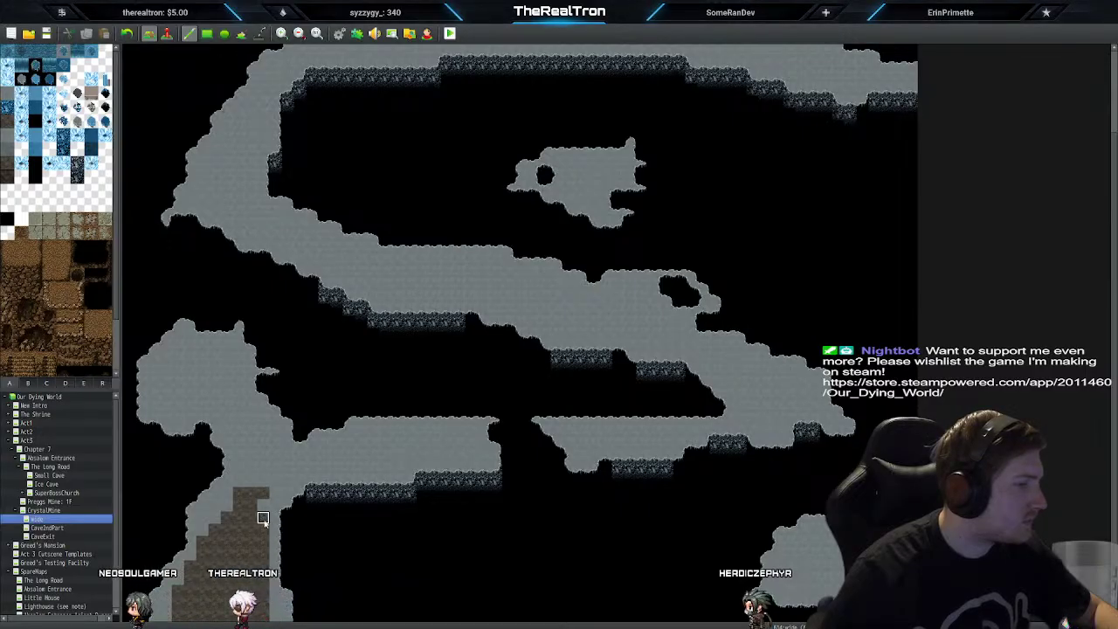
mouse_move(264, 493)
mouse_down()
mouse_move(250, 509)
mouse_move(272, 594)
mouse_move(265, 610)
mouse_up()
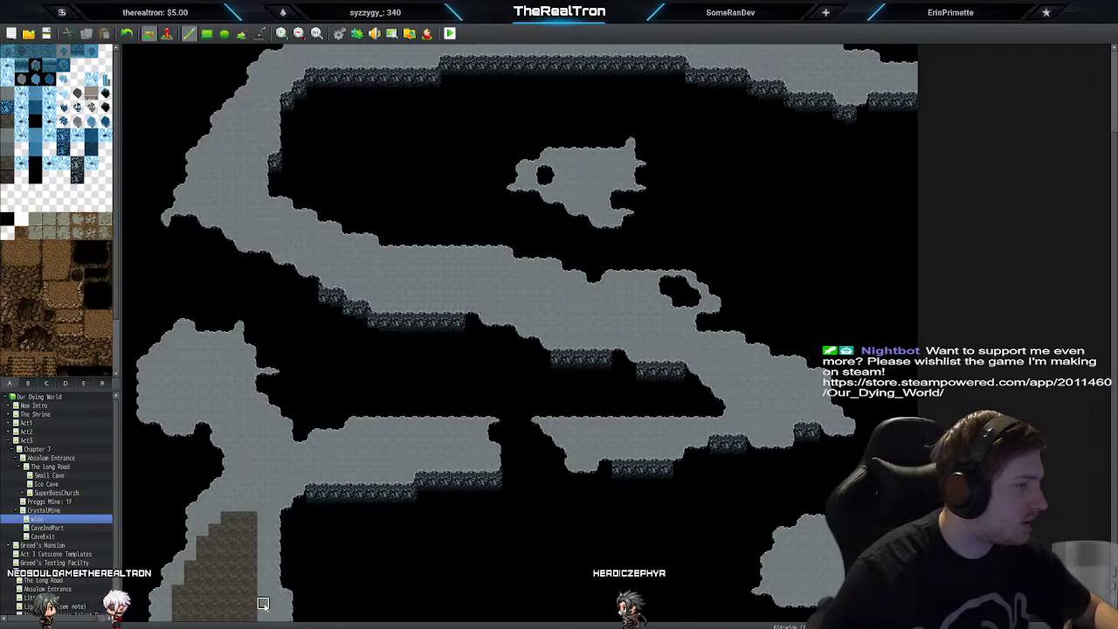
right_click(249, 542)
drag(261, 541, 262, 615)
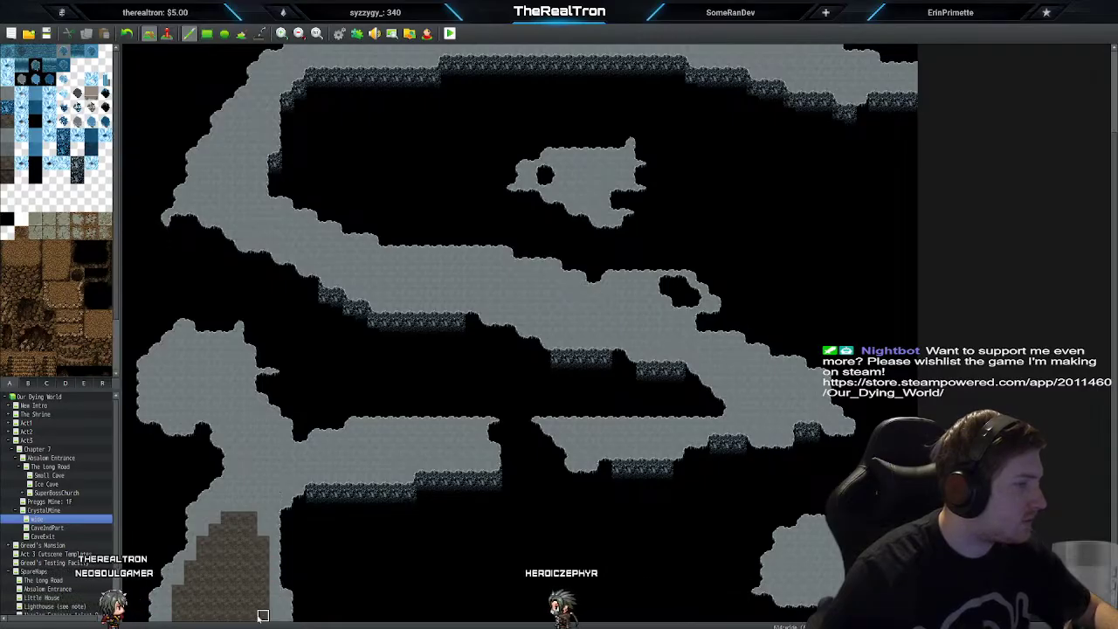
mouse_move(240, 507)
mouse_down()
mouse_move(268, 505)
mouse_move(287, 483)
mouse_move(238, 505)
mouse_move(260, 537)
mouse_up()
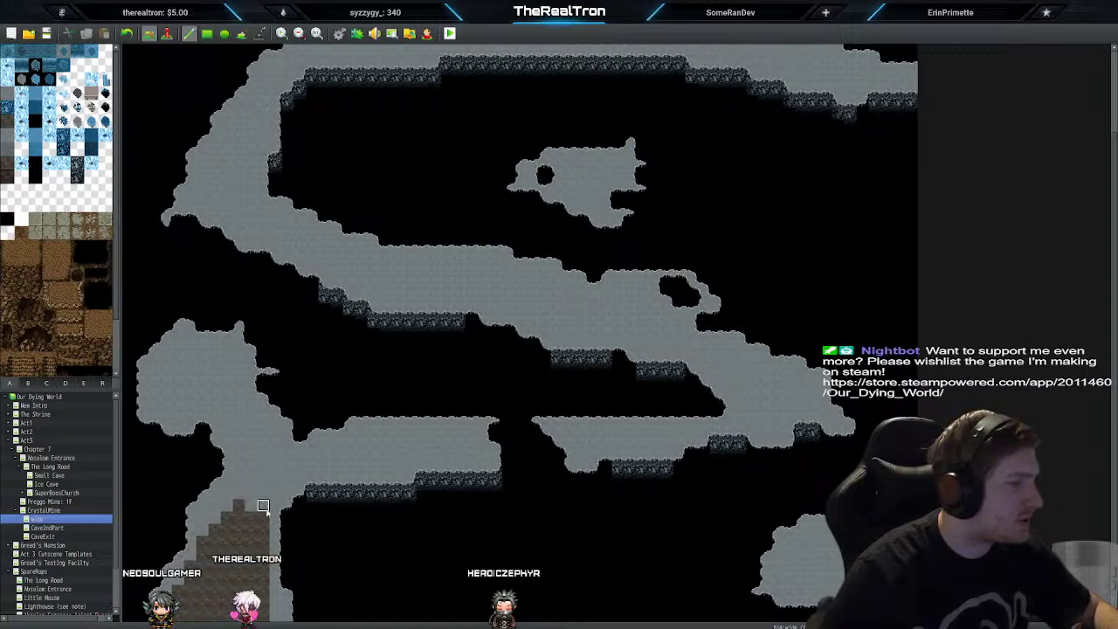
mouse_move(269, 522)
mouse_down()
mouse_move(240, 508)
mouse_move(263, 520)
mouse_move(232, 528)
mouse_move(263, 531)
mouse_up()
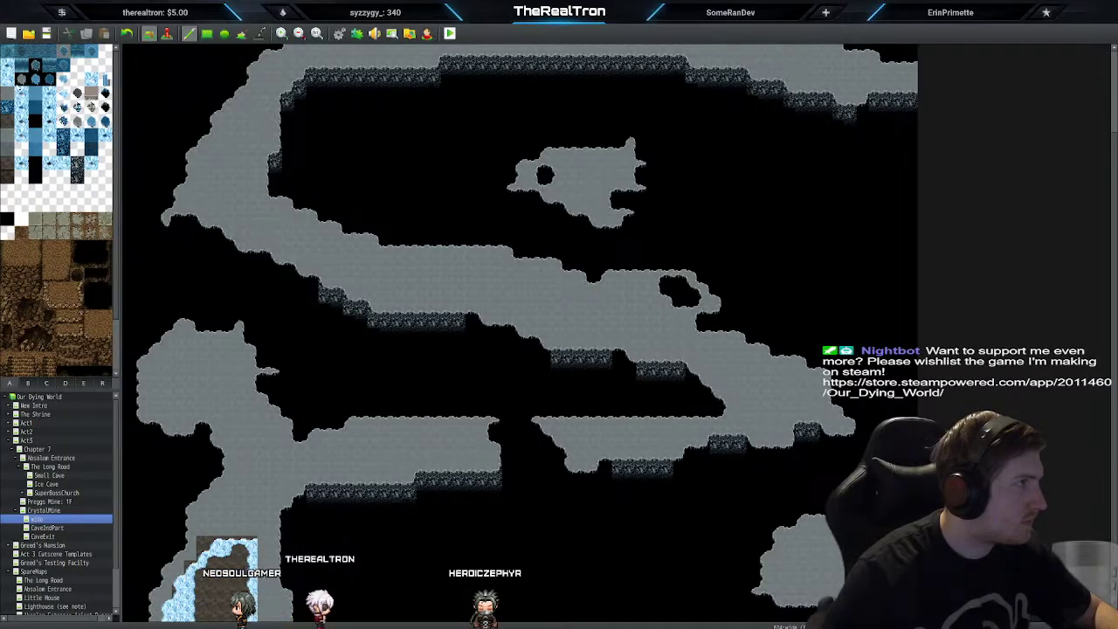
Step: Try painting a column of ice along the eastern edge of the brown dirt
click(62, 98)
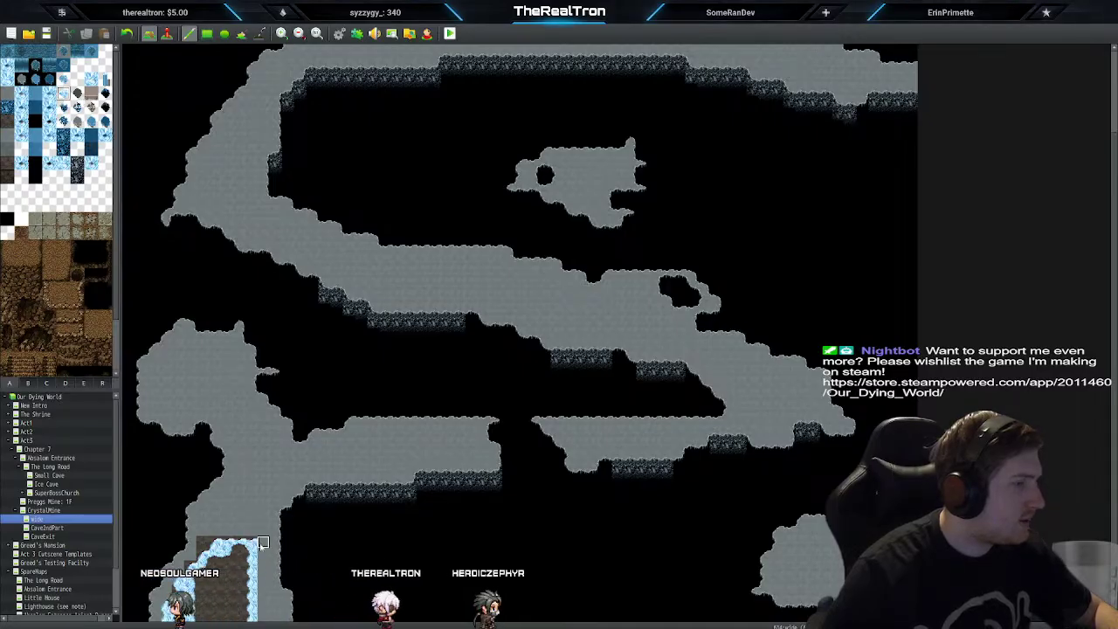
drag(262, 544, 261, 620)
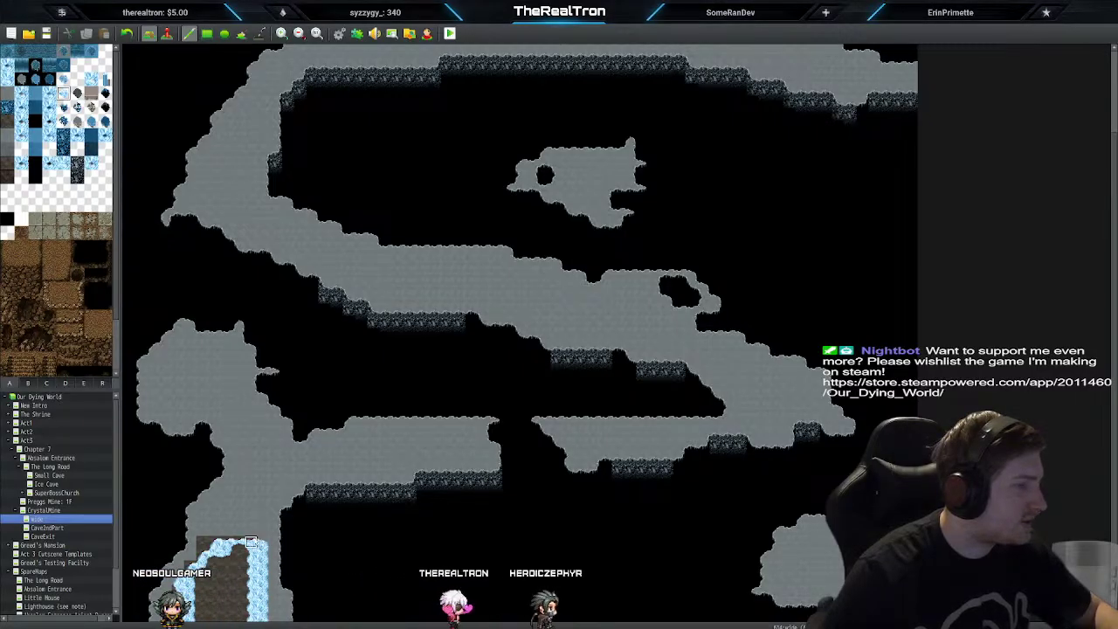
key(ctrl+z)
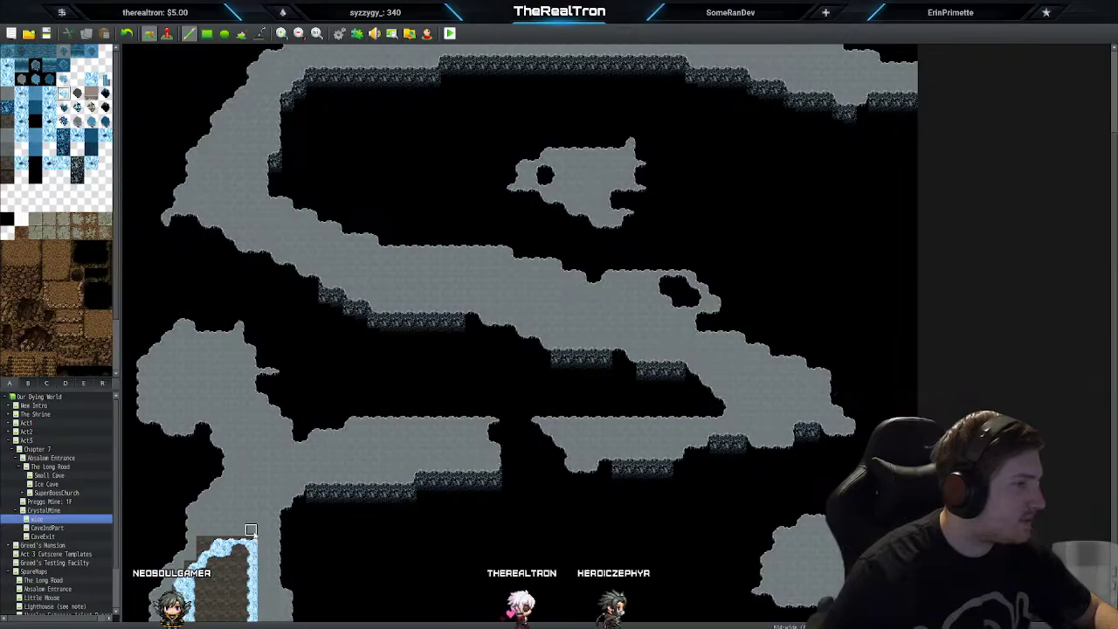
Step: Undo the recent ice and dirt edits around the brown floor in the southwestern passage
key(ctrl+z)
key(ctrl+z)
key(ctrl+z)
key(ctrl+z)
key(ctrl+z)
key(ctrl+z)
key(ctrl+z)
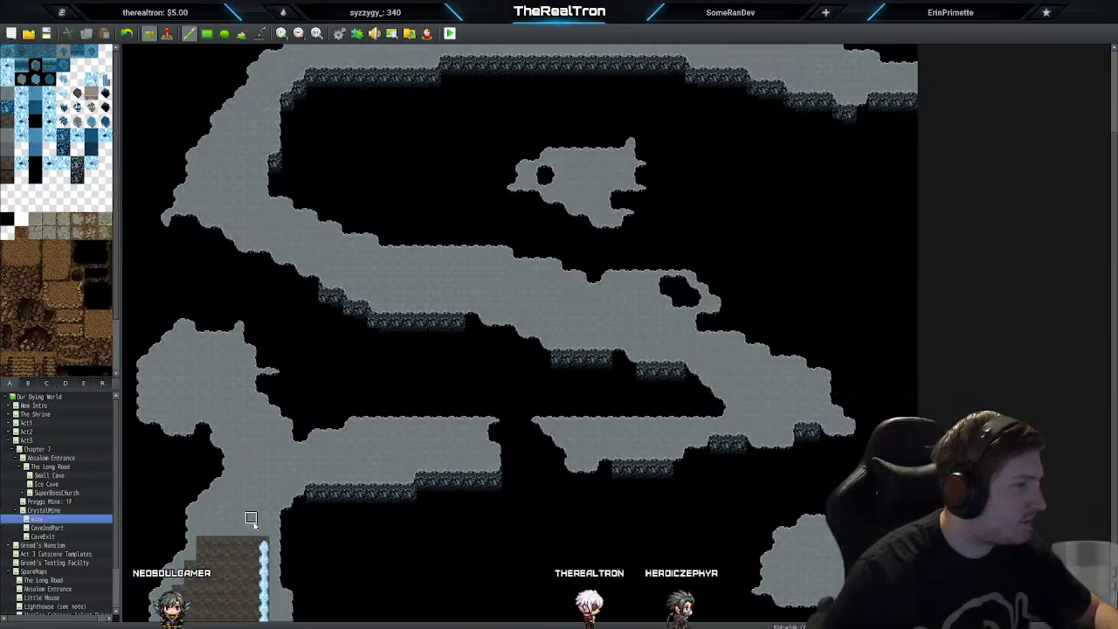
key(ctrl+z)
key(ctrl+z)
key(ctrl+z)
key(ctrl+z)
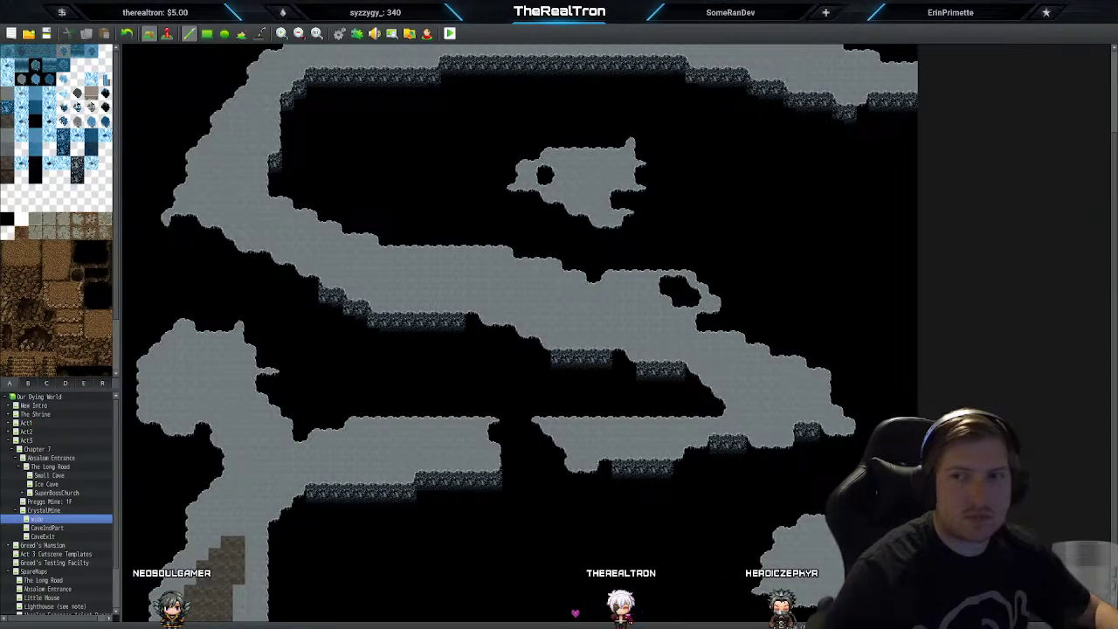
Step: Try adding an ice rim around the lower part of the brown dirt in the southwestern passage
click(281, 34)
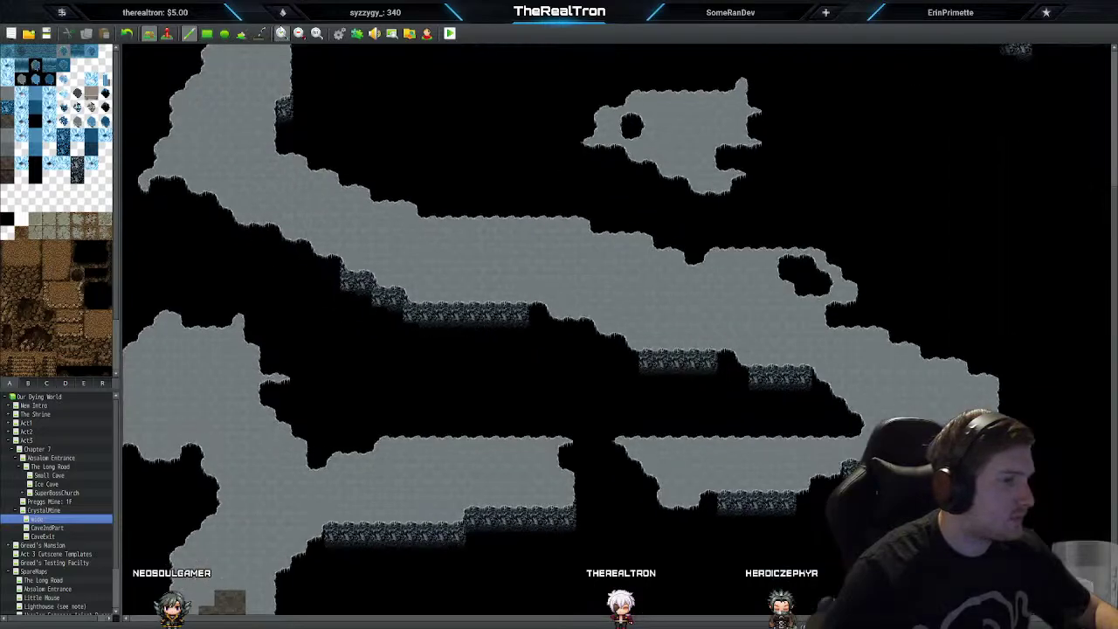
click(281, 33)
click(281, 33)
scroll(487, 401, down, 2)
scroll(487, 399, down, 3)
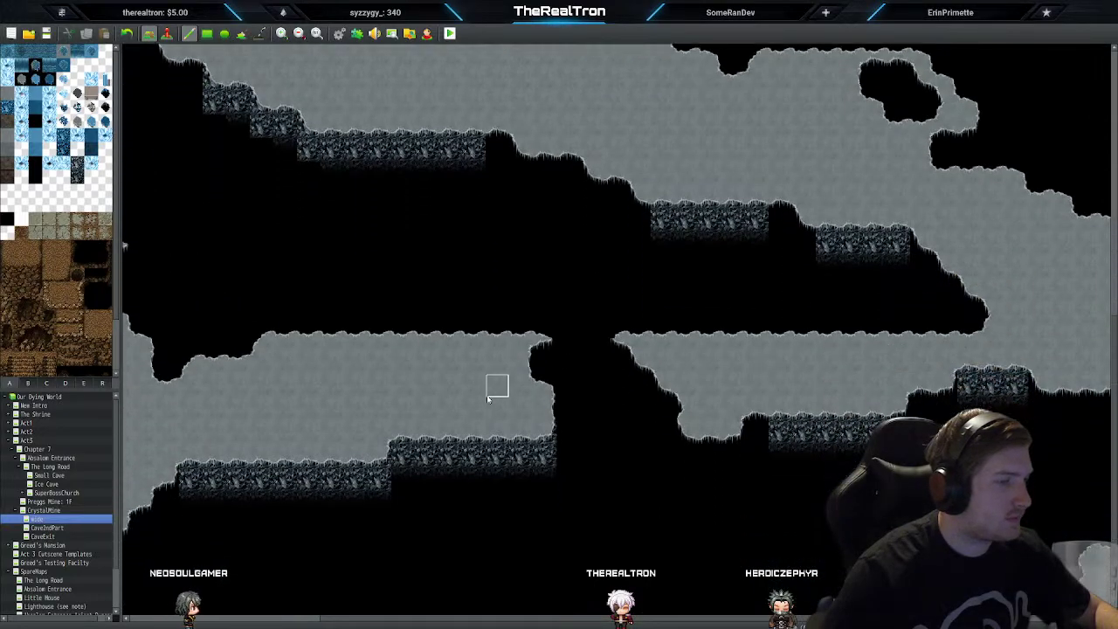
scroll(315, 568, left, 6)
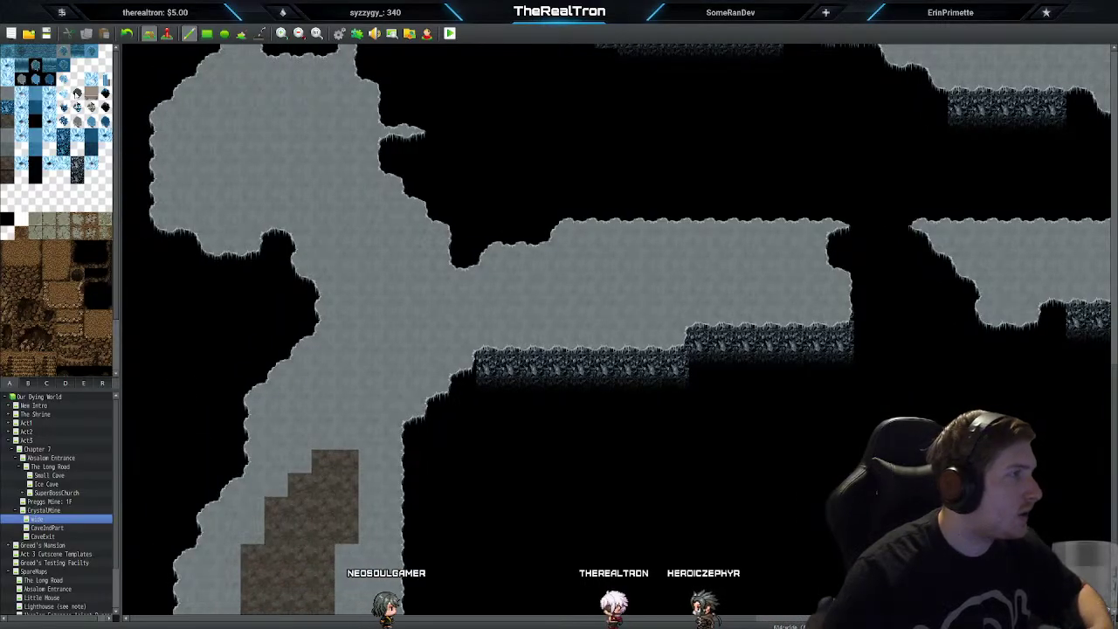
click(346, 581)
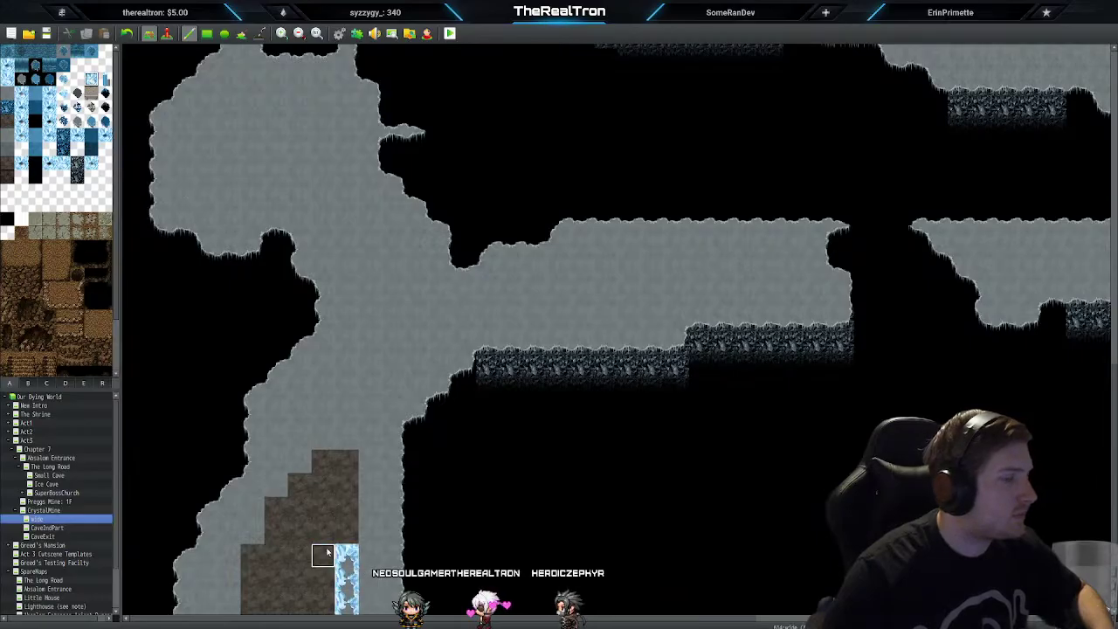
mouse_move(343, 550)
mouse_down()
mouse_move(271, 550)
mouse_move(271, 601)
mouse_up()
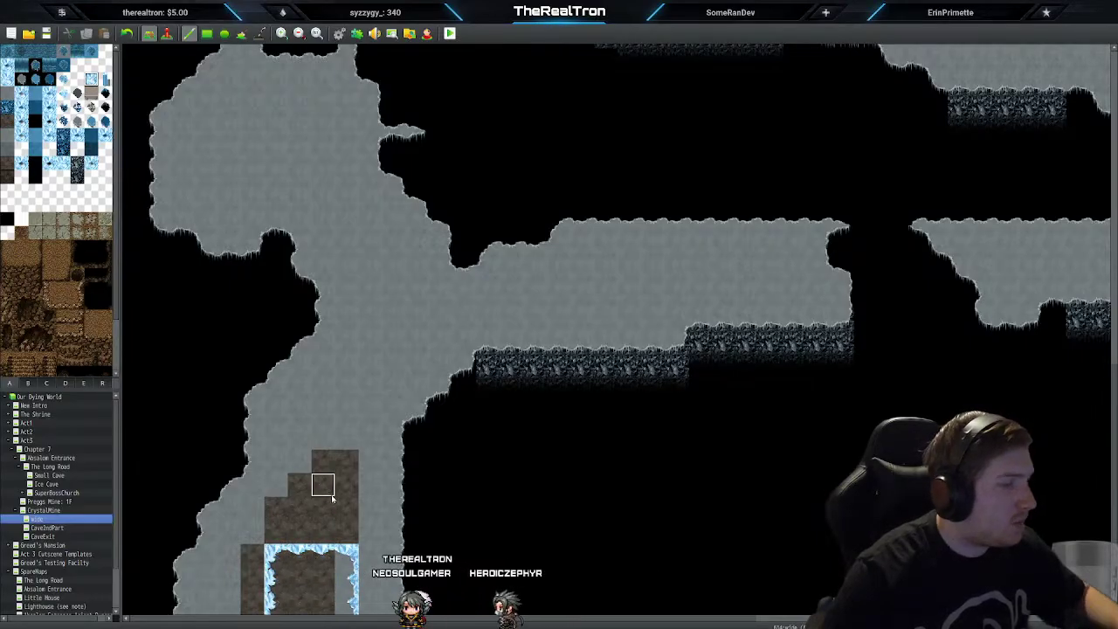
key(ctrl+z)
key(ctrl+z)
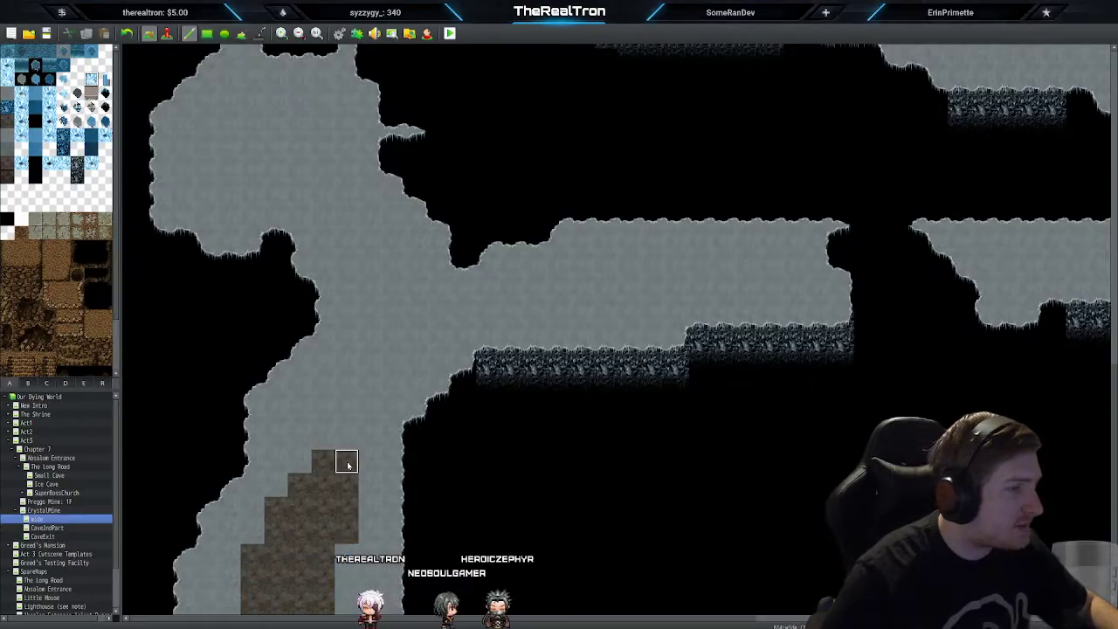
Step: Rim the whole stepped brown dirt area with a jagged ice edge, testing other ice tiles beside its eastern side
mouse_move(334, 461)
mouse_down()
mouse_move(345, 507)
mouse_move(310, 506)
mouse_move(343, 530)
mouse_move(267, 559)
mouse_move(251, 601)
mouse_move(302, 568)
mouse_up()
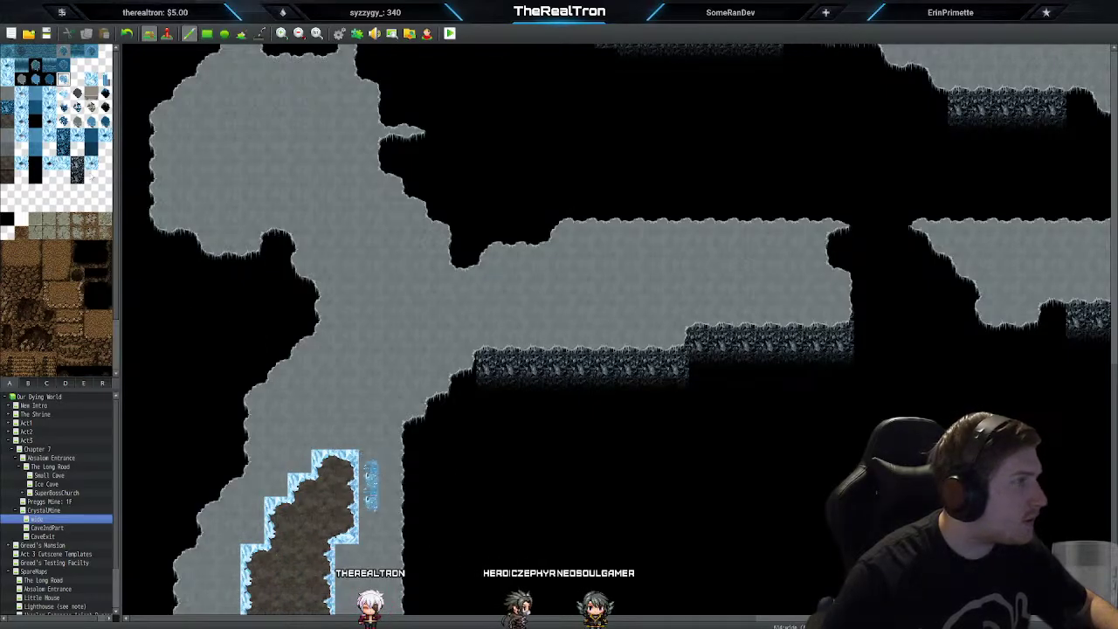
key(ctrl+z)
click(63, 93)
mouse_move(370, 480)
mouse_down()
mouse_move(367, 442)
mouse_move(370, 502)
mouse_move(352, 463)
mouse_up()
key(ctrl+z)
click(371, 458)
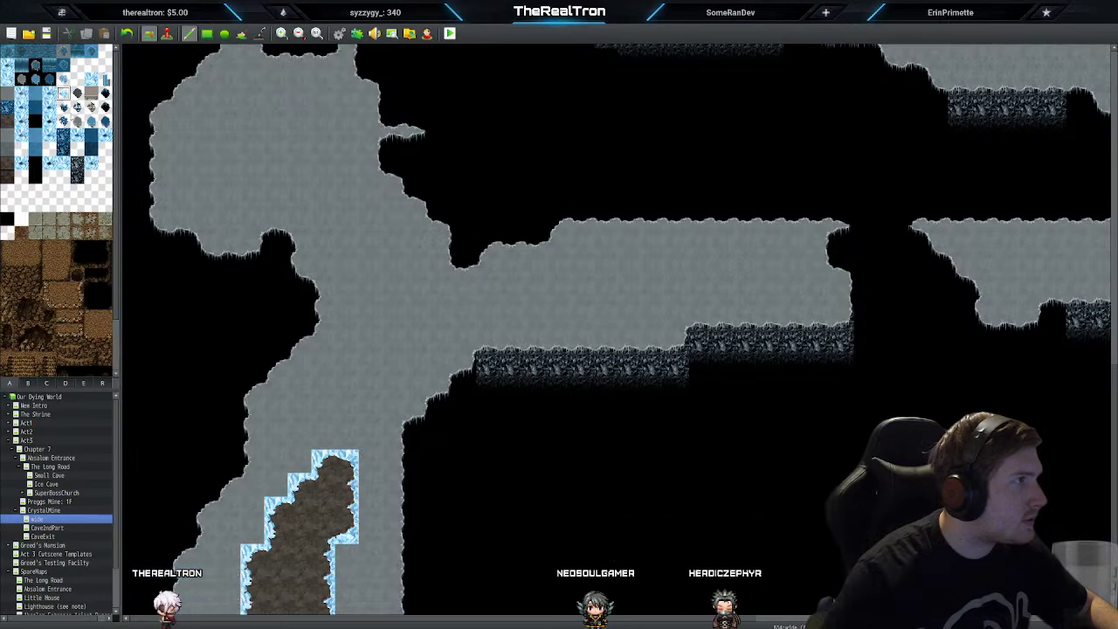
Step: Try extending the ice rim around the northern tip and eastern side of the brown dirt in the southwestern passage
drag(321, 437, 367, 470)
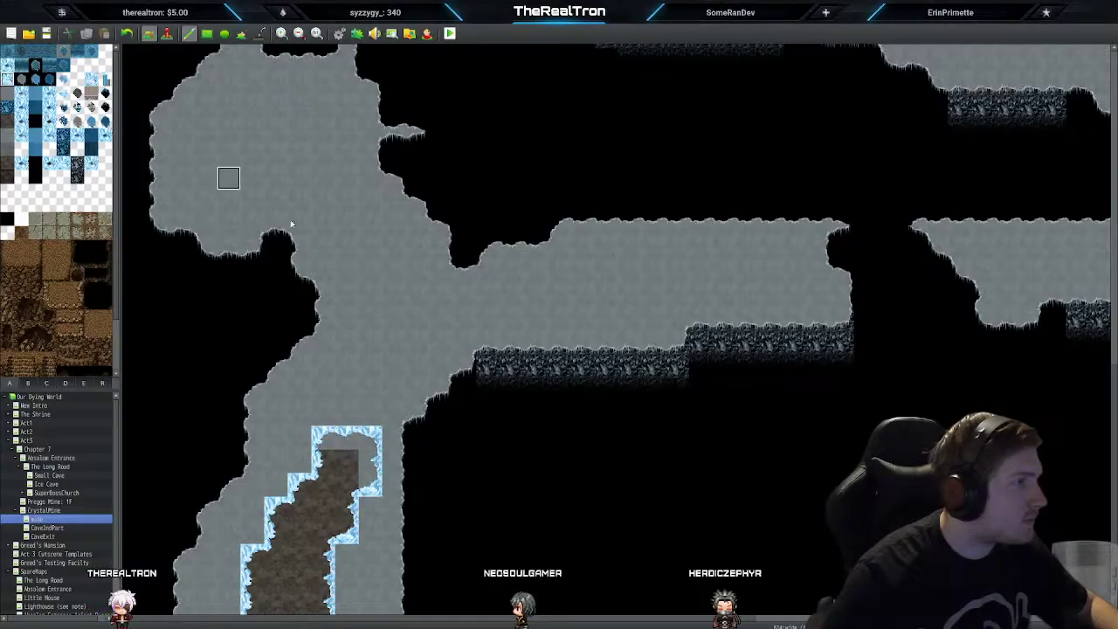
key(ctrl+z)
mouse_move(349, 440)
mouse_down()
mouse_move(322, 441)
mouse_move(370, 439)
mouse_move(370, 554)
mouse_move(349, 575)
mouse_up()
key(ctrl+z)
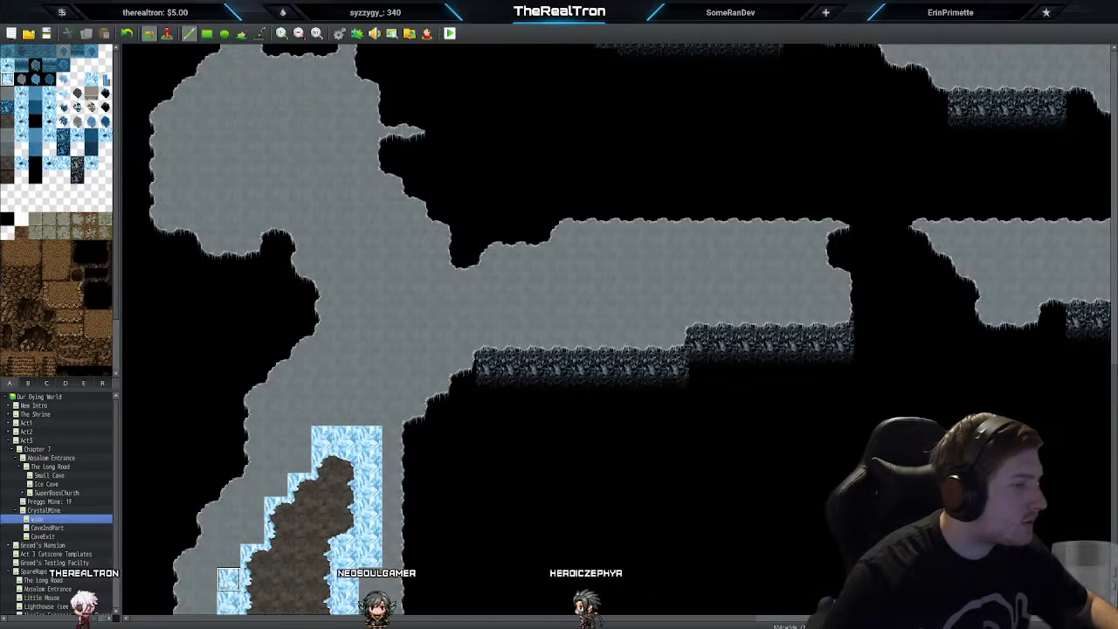
Step: Thicken the ice into a wide jagged band around the brown dirt and widen the grey floor along the passage's western wall
mouse_move(226, 584)
mouse_down()
mouse_move(231, 531)
mouse_move(255, 486)
mouse_move(347, 414)
mouse_up()
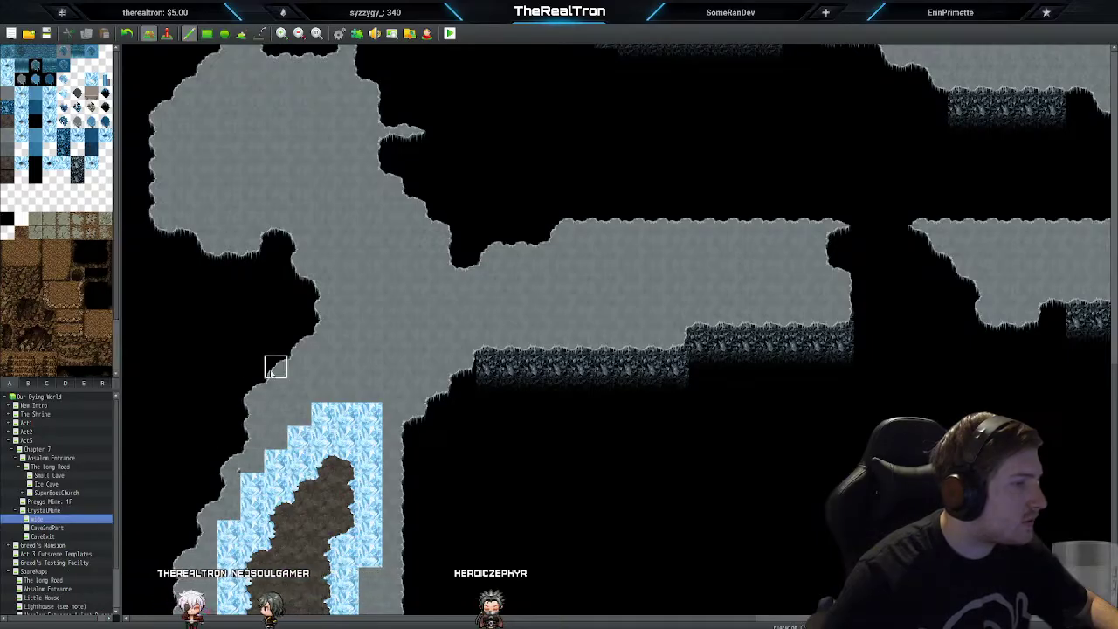
click(228, 439)
drag(209, 464, 209, 483)
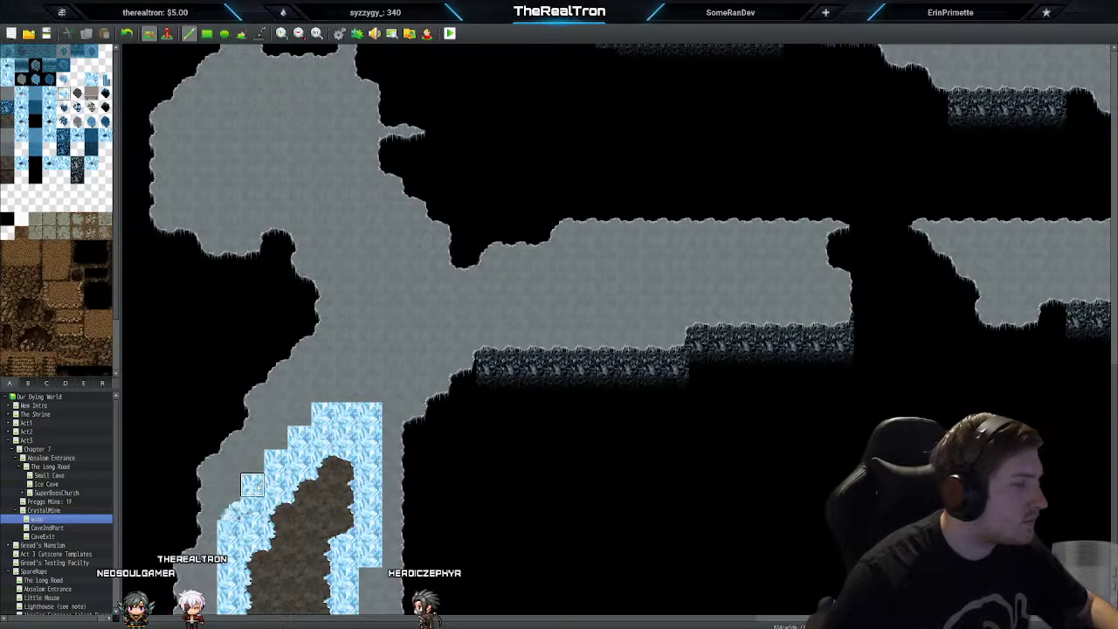
mouse_move(228, 508)
mouse_down()
mouse_move(298, 414)
mouse_move(342, 389)
mouse_move(347, 413)
mouse_move(380, 393)
mouse_move(393, 411)
mouse_move(393, 495)
mouse_move(376, 506)
mouse_move(389, 516)
mouse_move(371, 555)
mouse_move(392, 548)
mouse_move(377, 583)
mouse_up()
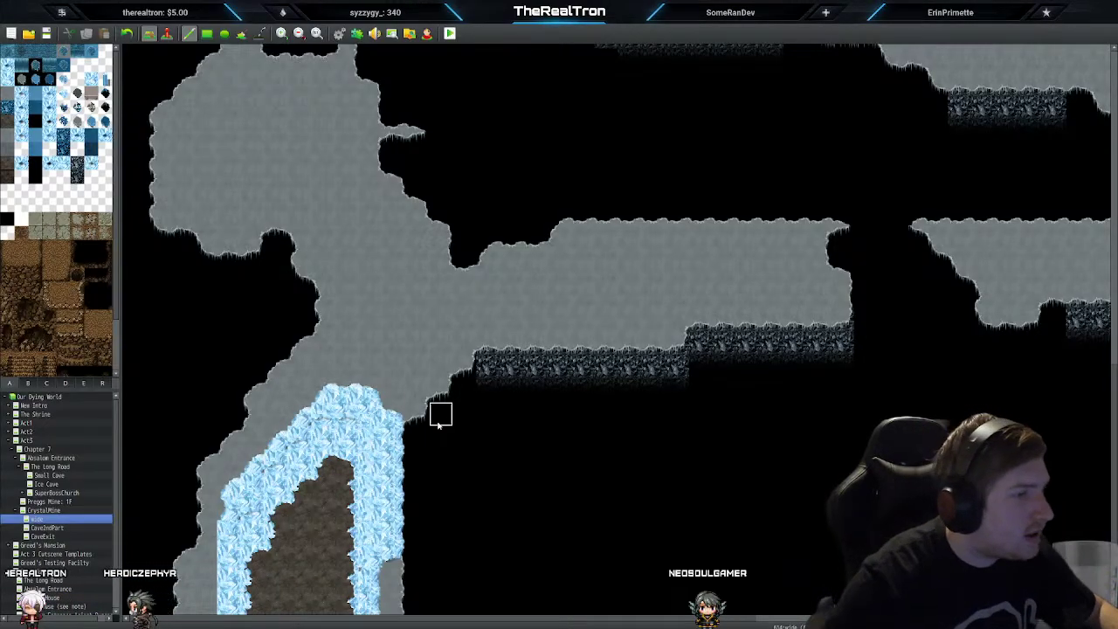
Step: Strip the thick ice band back to a thin rim around the brown dirt, restoring the grey floor around it
mouse_move(380, 401)
mouse_down()
mouse_move(370, 387)
mouse_move(324, 414)
mouse_up()
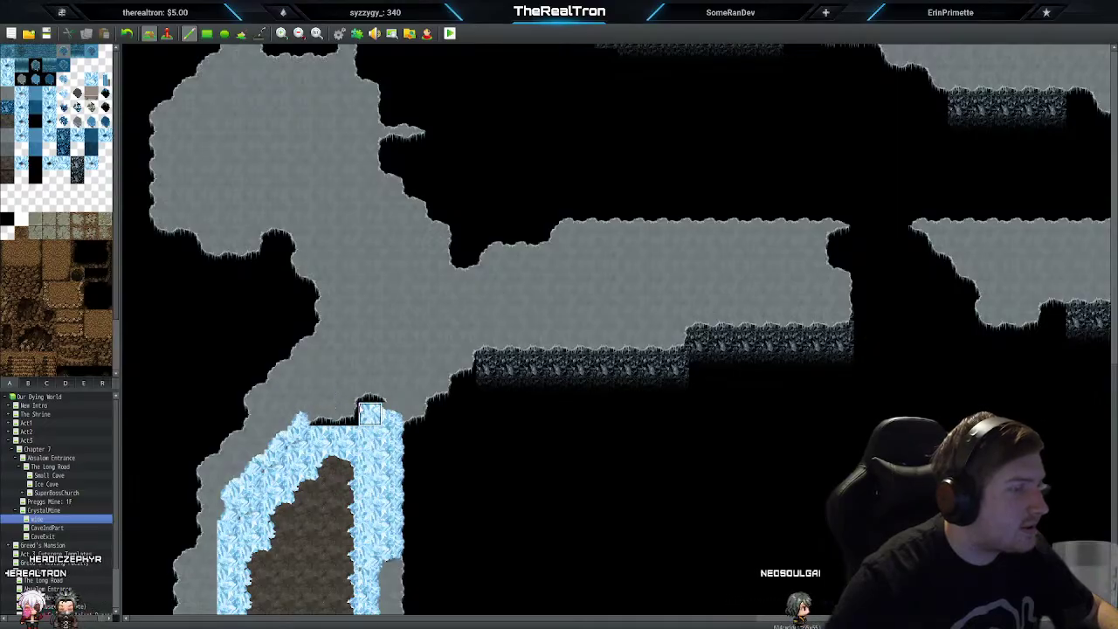
mouse_move(321, 430)
mouse_down()
mouse_move(372, 437)
mouse_move(346, 437)
mouse_up()
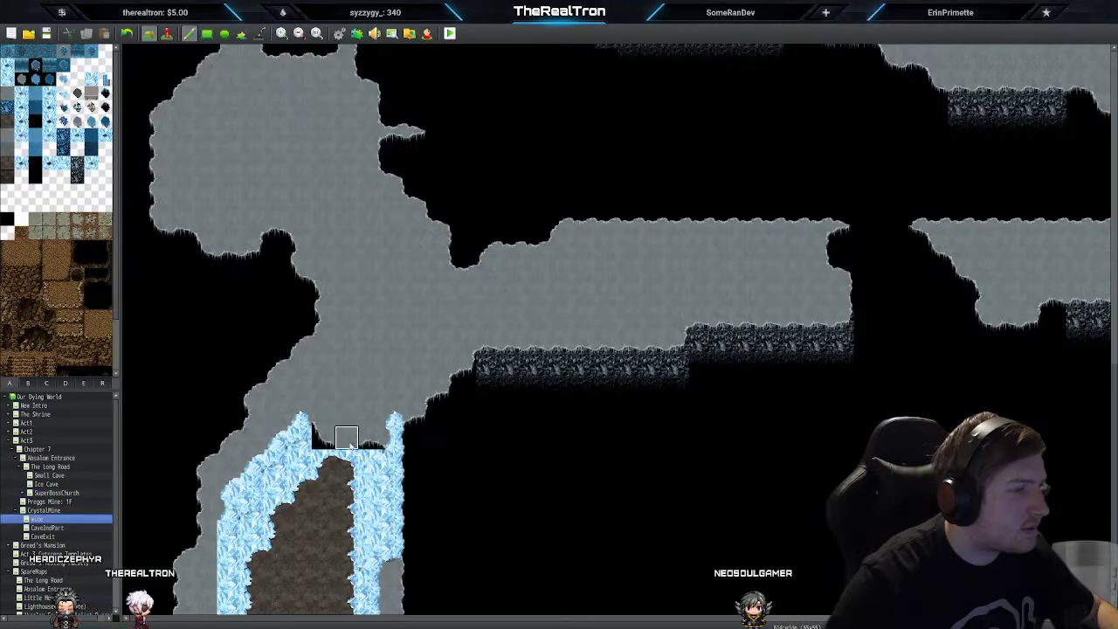
mouse_move(346, 436)
mouse_down()
mouse_move(301, 435)
mouse_move(227, 531)
mouse_move(229, 603)
mouse_up()
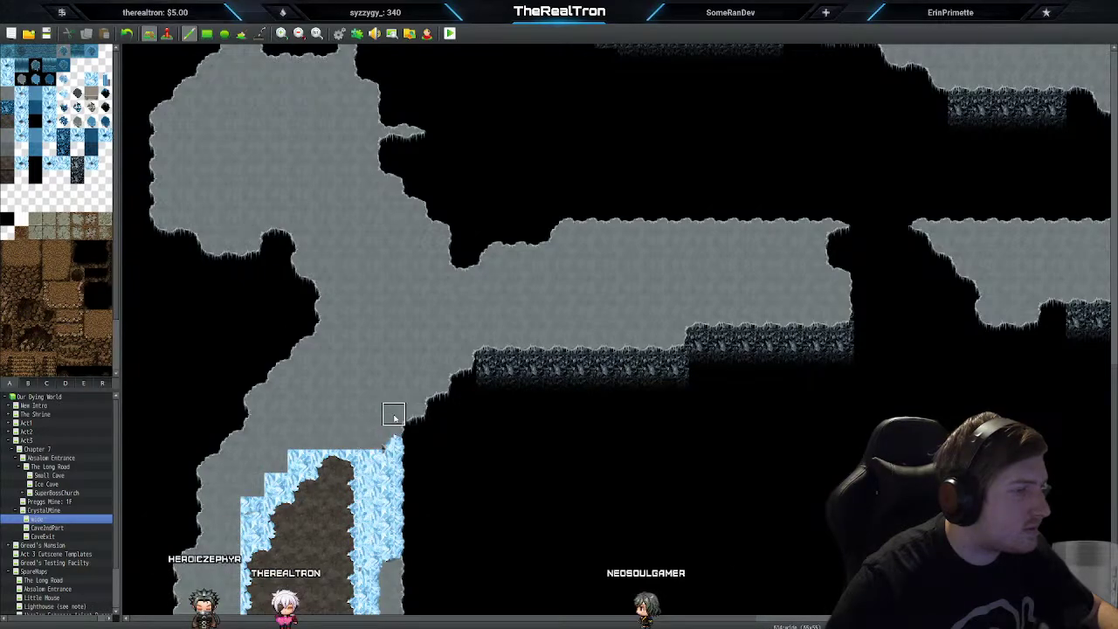
drag(392, 407, 393, 609)
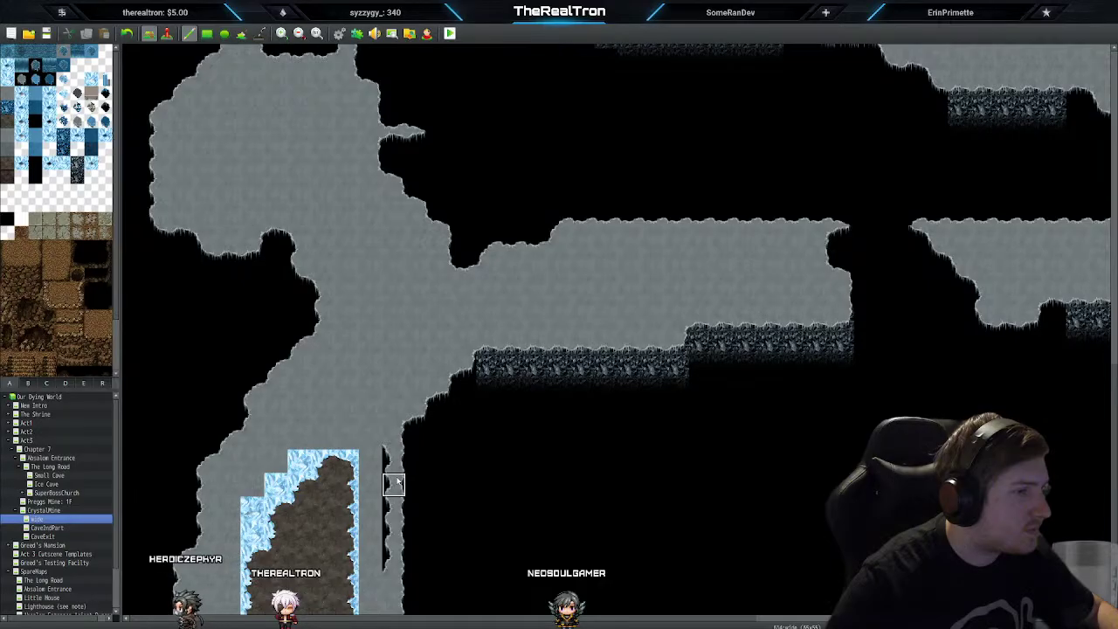
drag(395, 555, 394, 465)
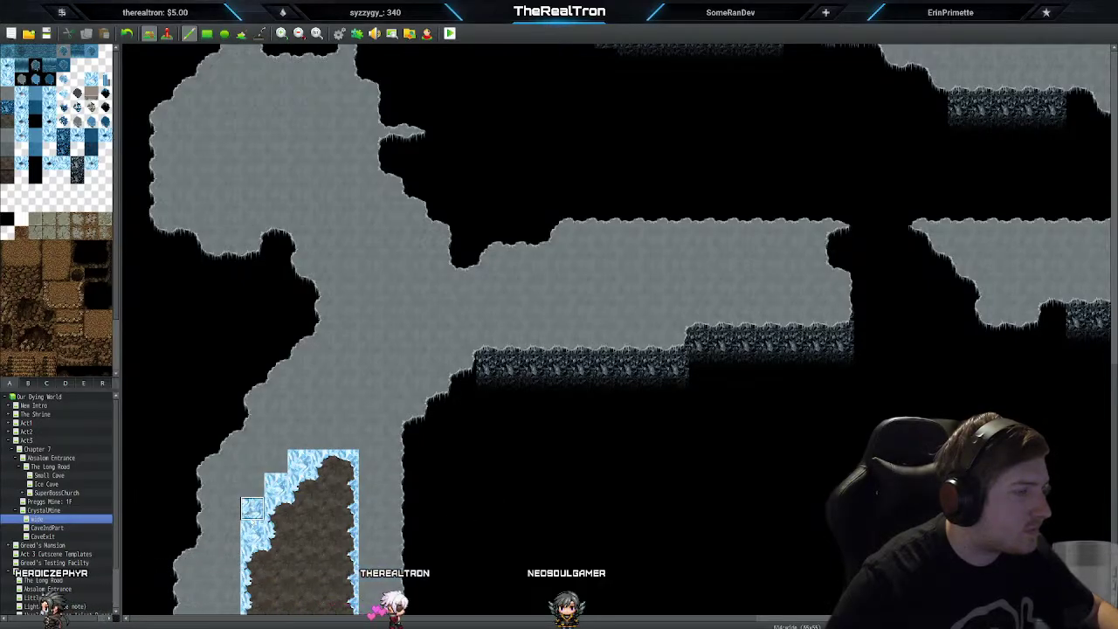
mouse_move(252, 511)
mouse_down()
mouse_move(274, 474)
mouse_move(371, 426)
mouse_up()
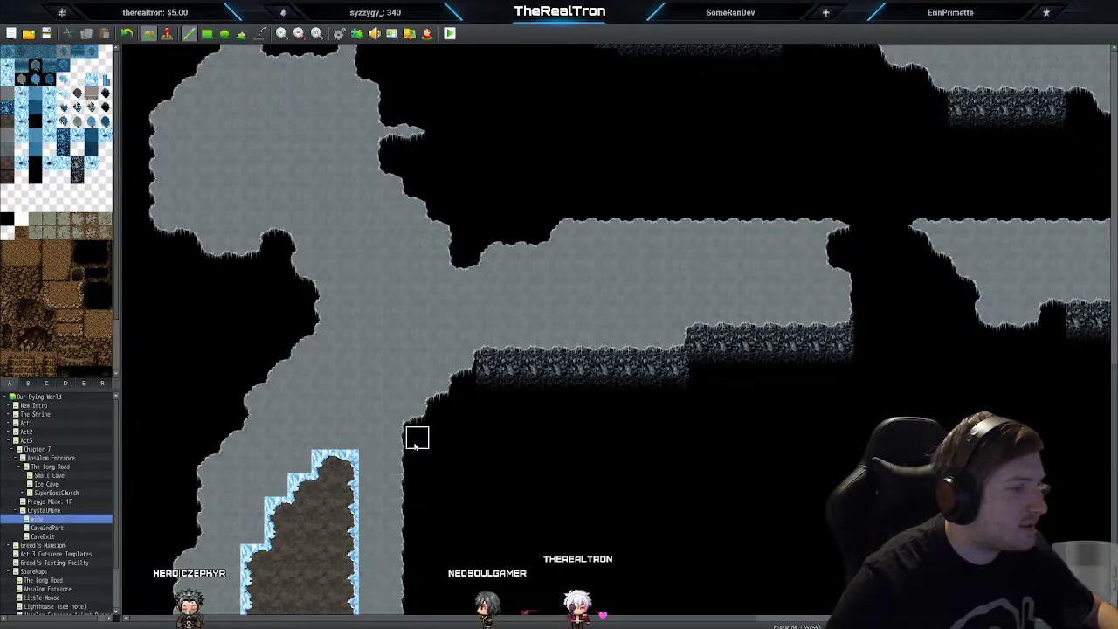
Step: Widen the southwestern passage's grey floor eastward and shift the ice-rimmed dirt one tile east, clearing the leftover ice
drag(414, 440, 417, 603)
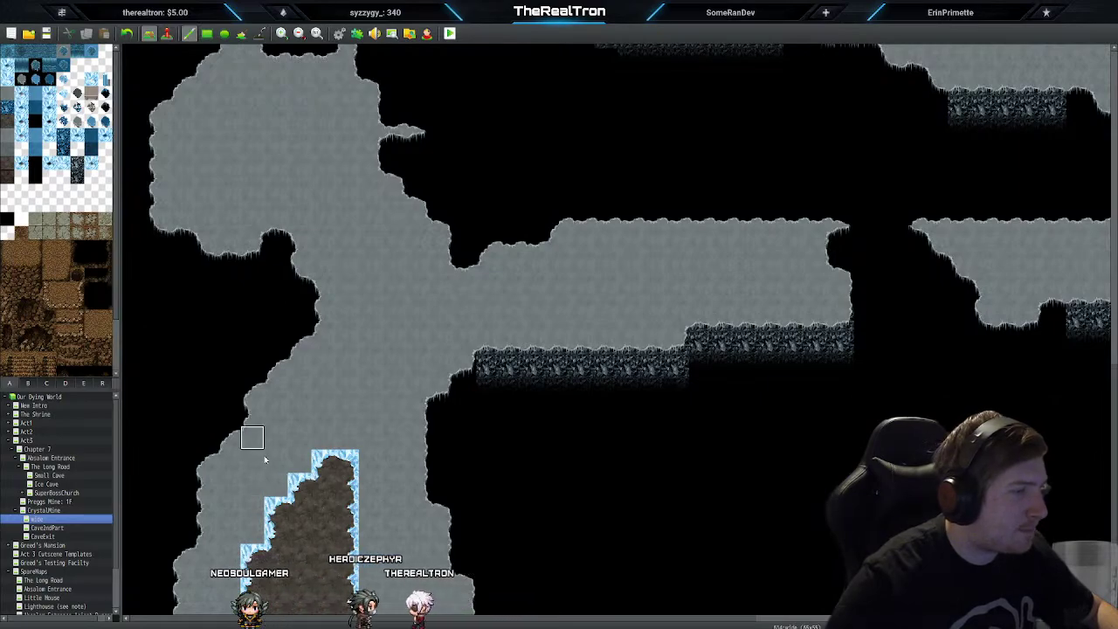
right_drag(252, 437, 347, 609)
click(367, 609)
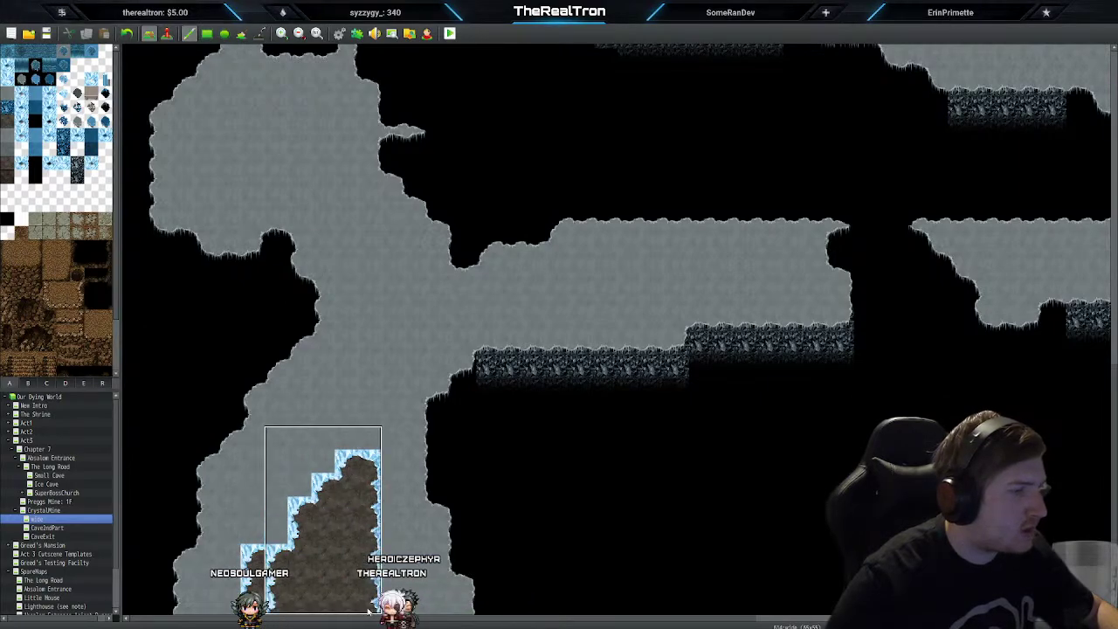
right_click(269, 539)
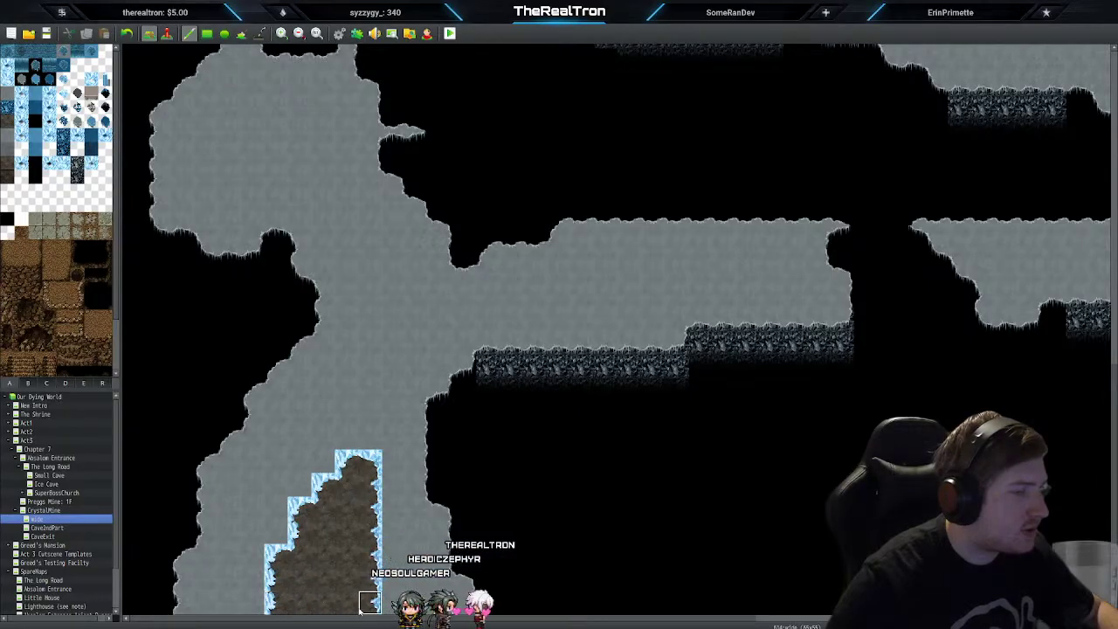
Step: Look over the ice-edged dirt floor of the CrystalMine map for reference, then return to the wide map
click(44, 510)
scroll(277, 489, up, 3)
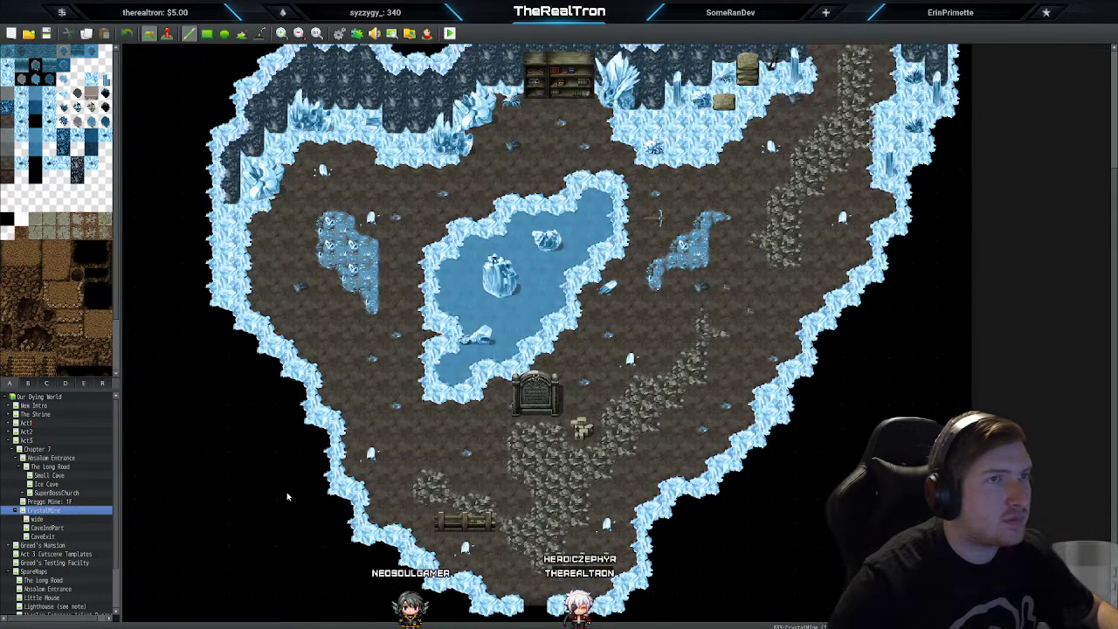
scroll(287, 496, up, 3)
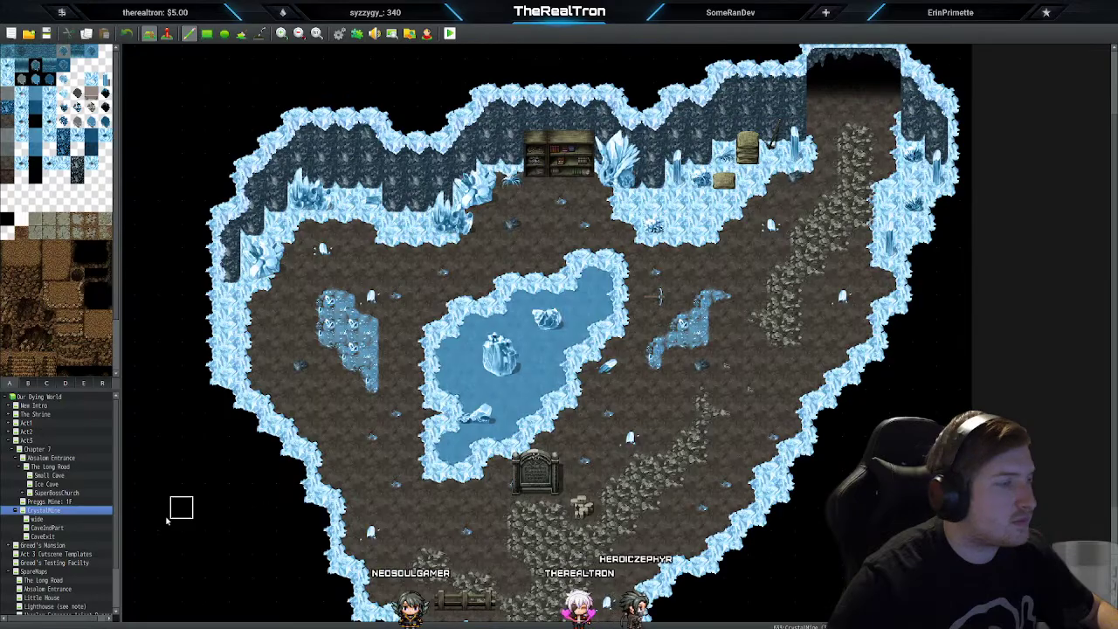
click(54, 519)
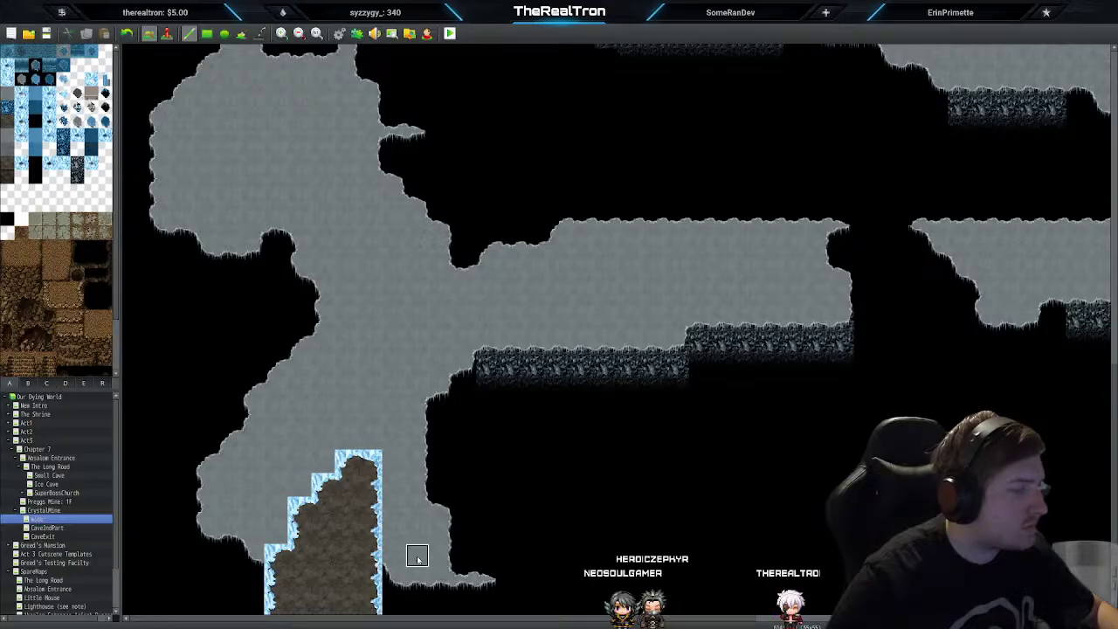
Step: Try reshaping the southern end of the passage beside the dirt and straightening its eastern wall with grey floor
drag(456, 579, 408, 561)
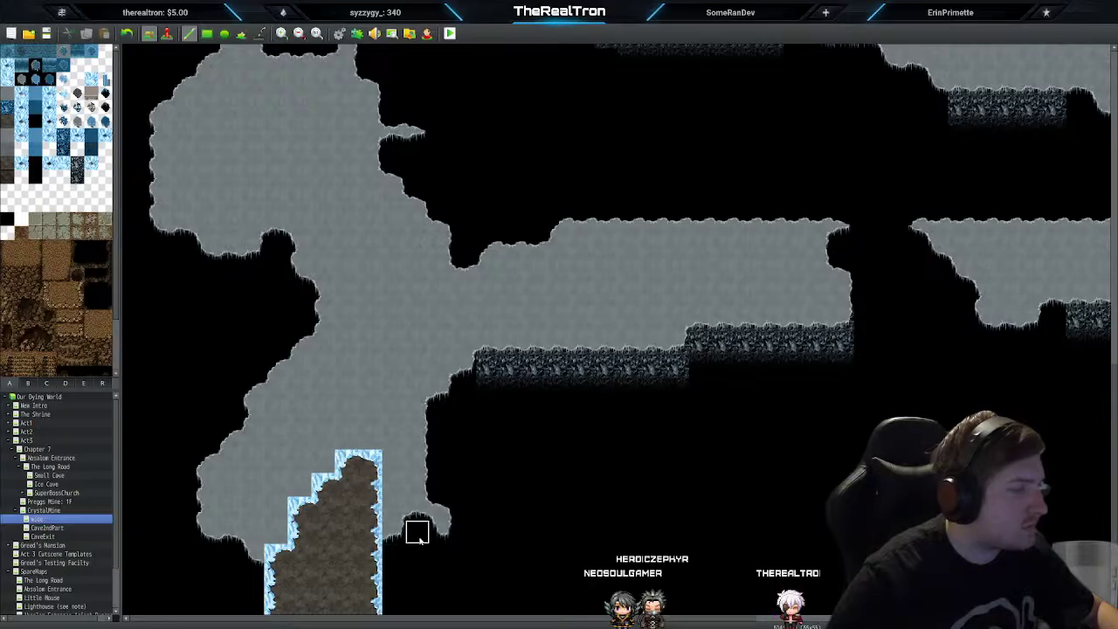
drag(393, 511, 411, 533)
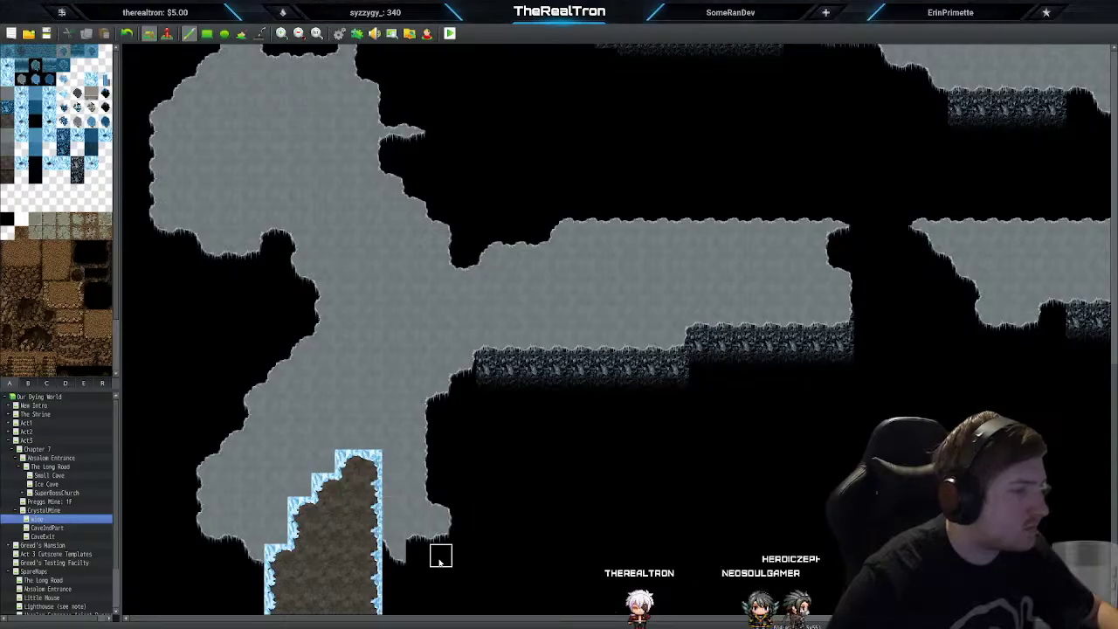
click(415, 534)
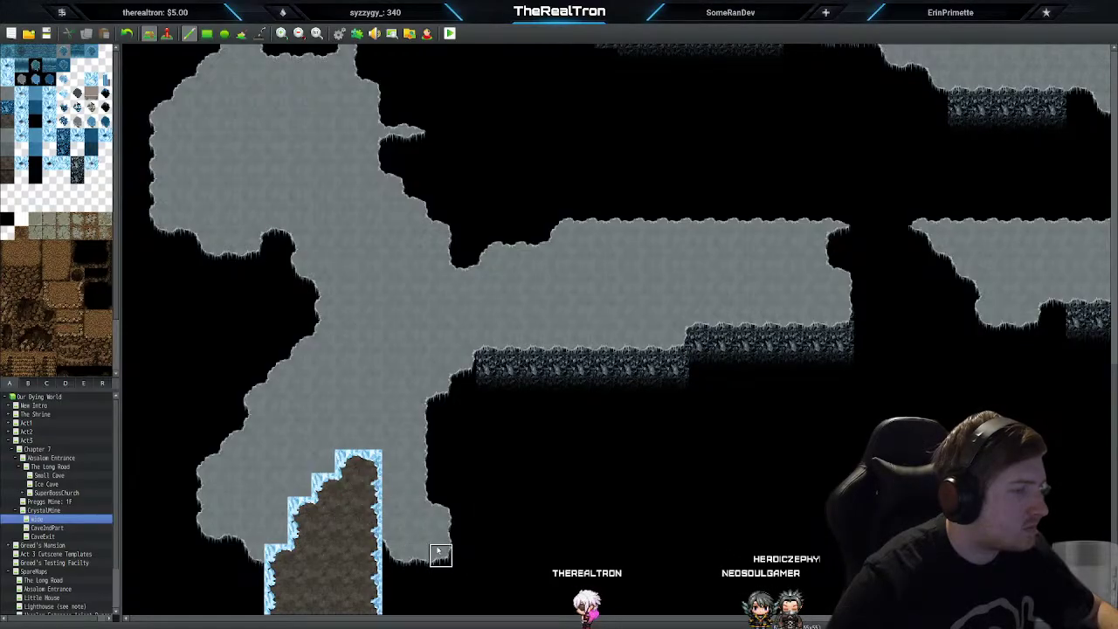
drag(440, 507, 434, 411)
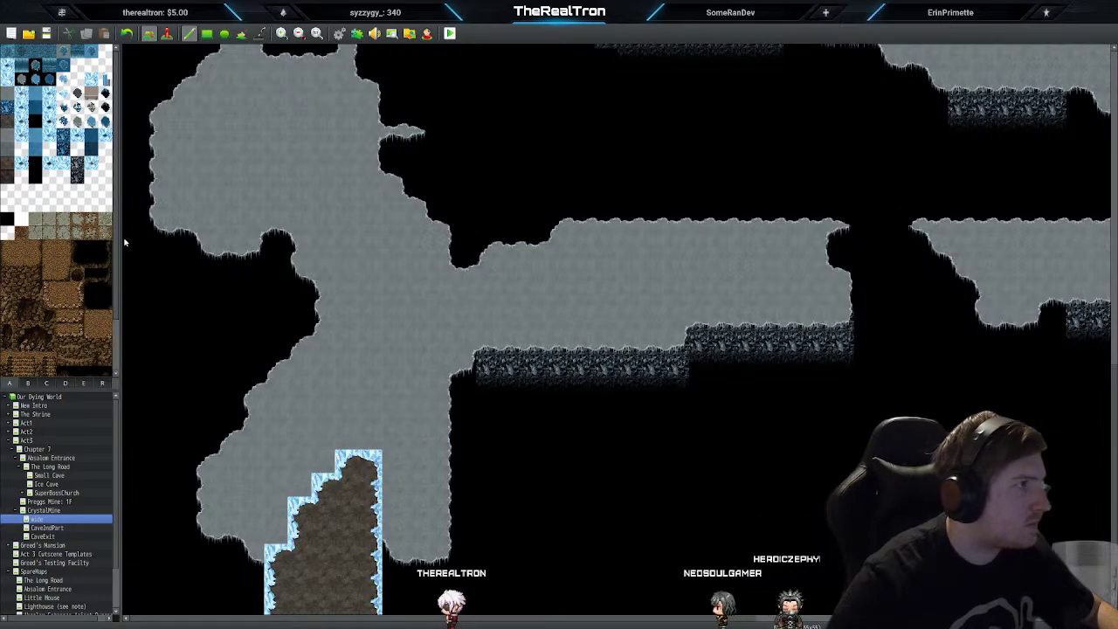
Step: Try repainting the lower dirt without its ice edge, then covering the whole dirt area with grey floor
click(7, 120)
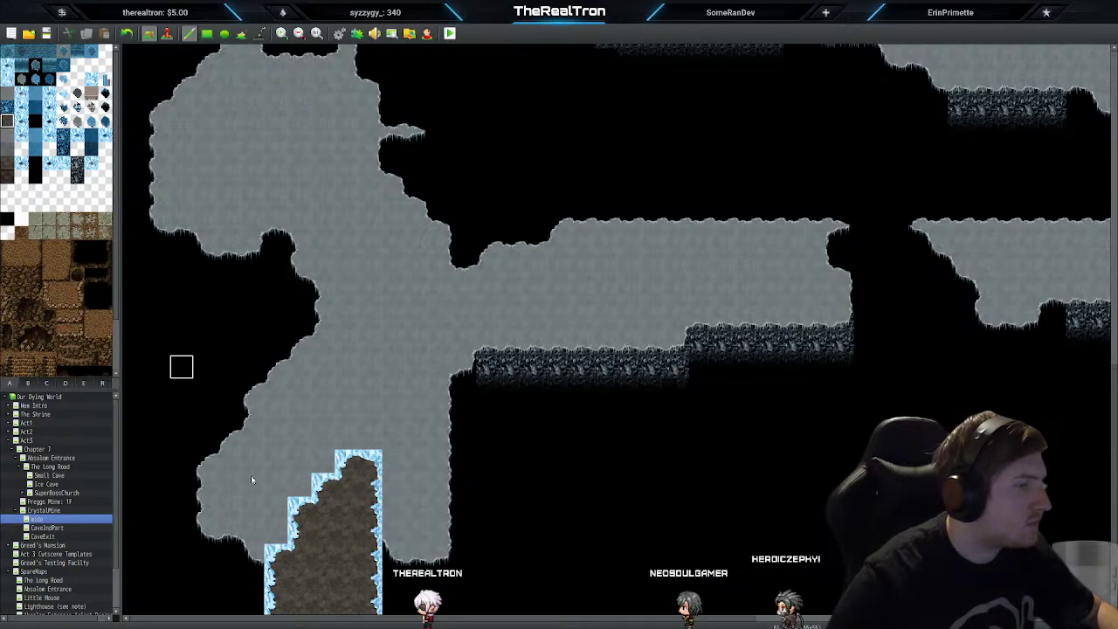
click(277, 601)
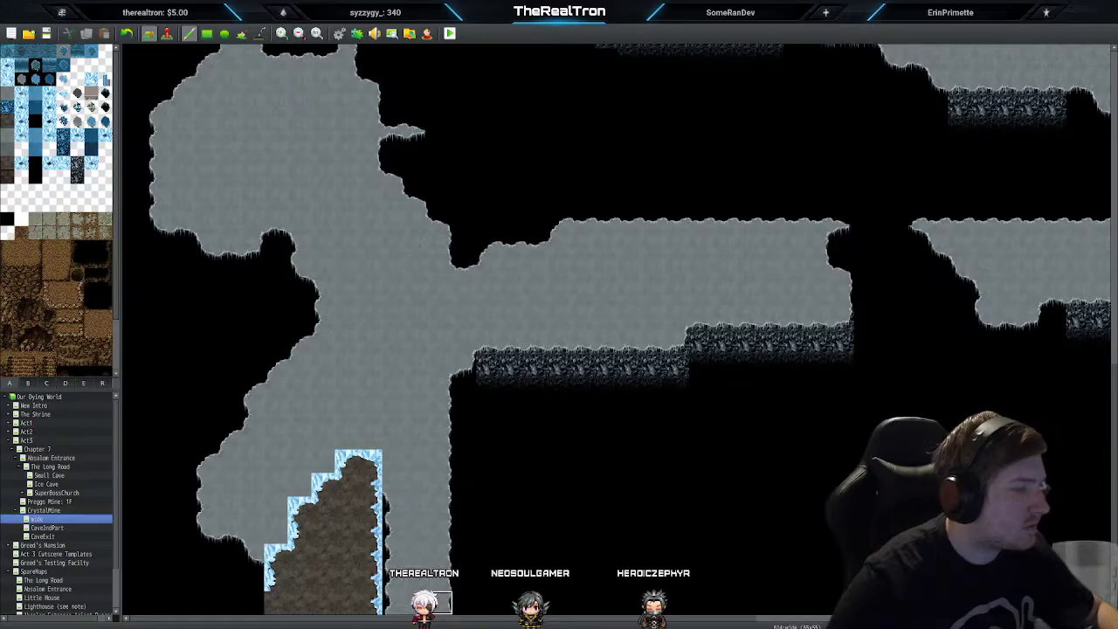
mouse_move(439, 603)
mouse_down()
mouse_move(293, 576)
mouse_move(262, 560)
mouse_move(234, 579)
mouse_move(370, 533)
mouse_move(320, 530)
mouse_move(344, 469)
mouse_up()
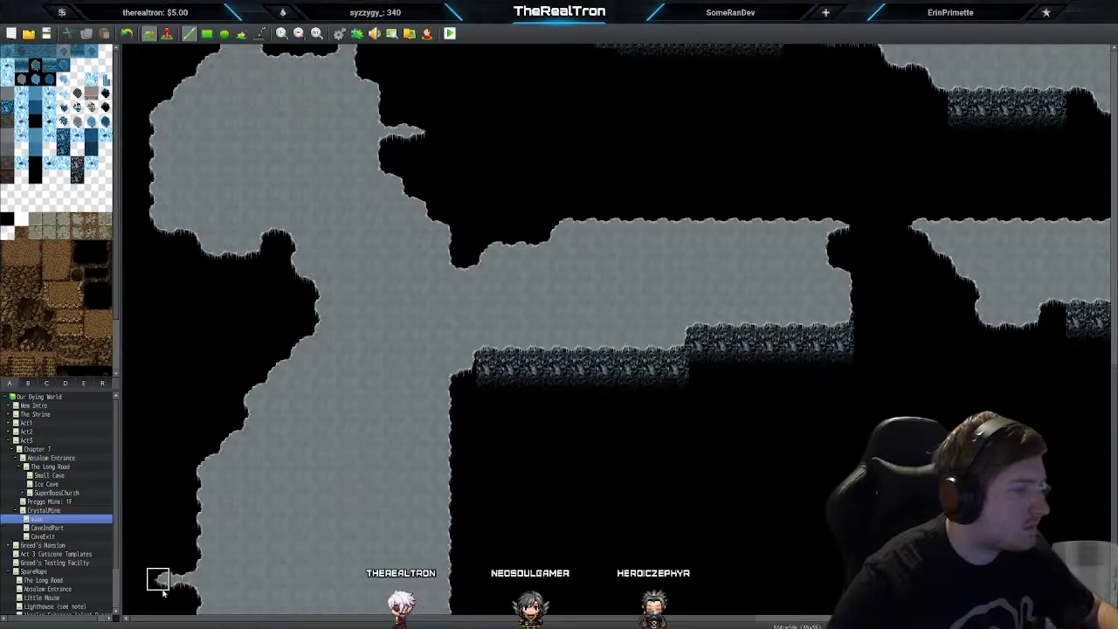
drag(163, 592, 325, 606)
Step: Undo the recent floor, wall and dirt edits in the southwestern passage back to the shifted ice-rimmed dirt
key(ctrl+z)
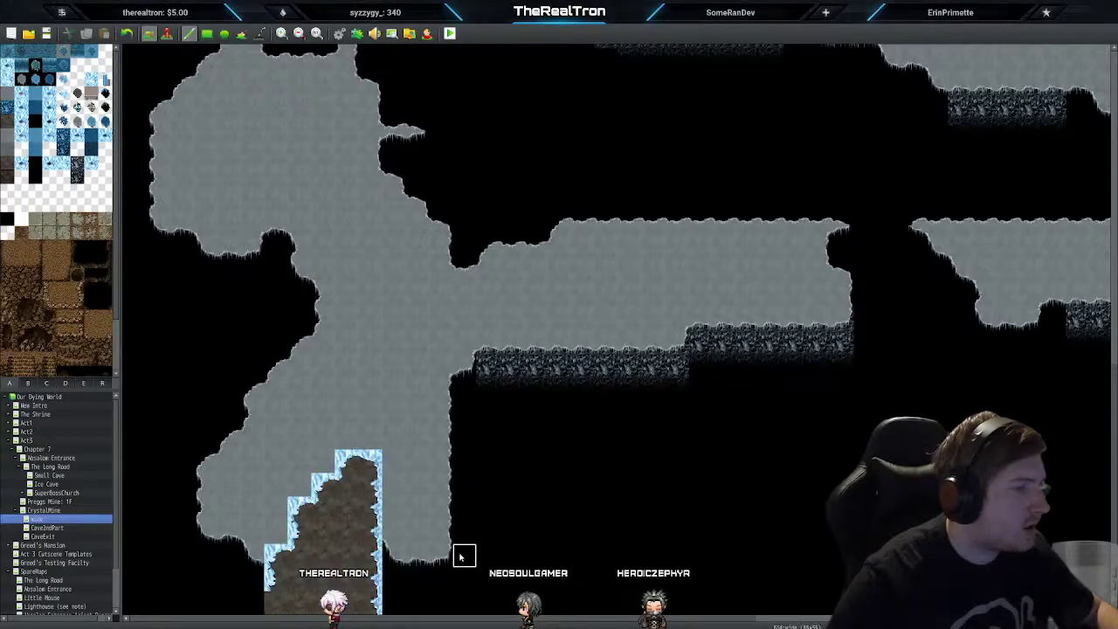
key(ctrl+z)
key(ctrl+z)
key(ctrl+z)
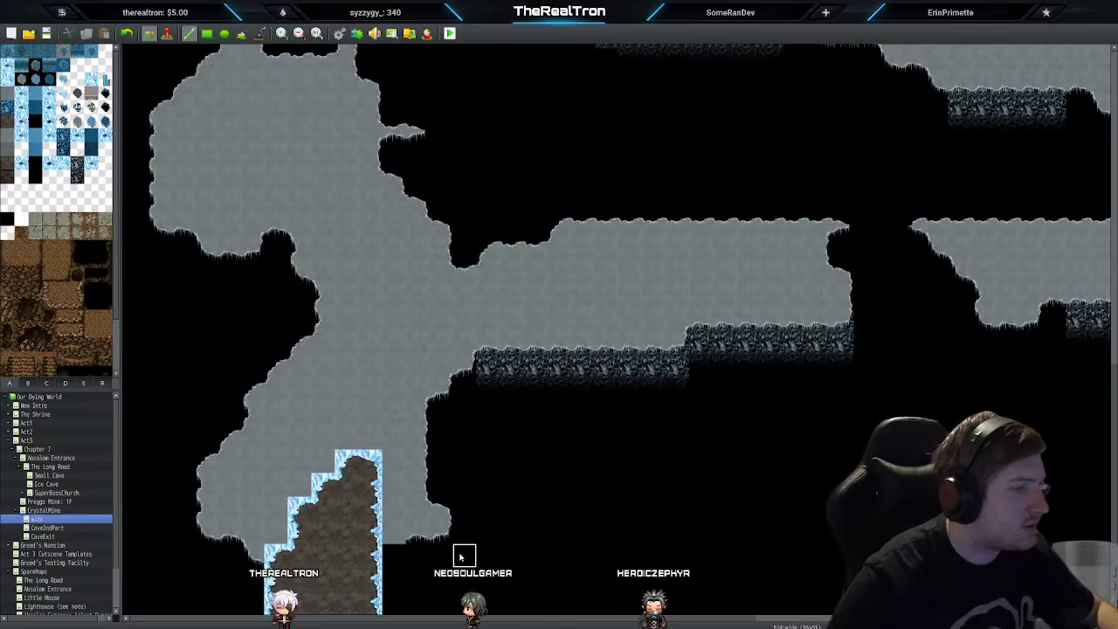
key(ctrl+z)
key(ctrl+z)
key(ctrl+z)
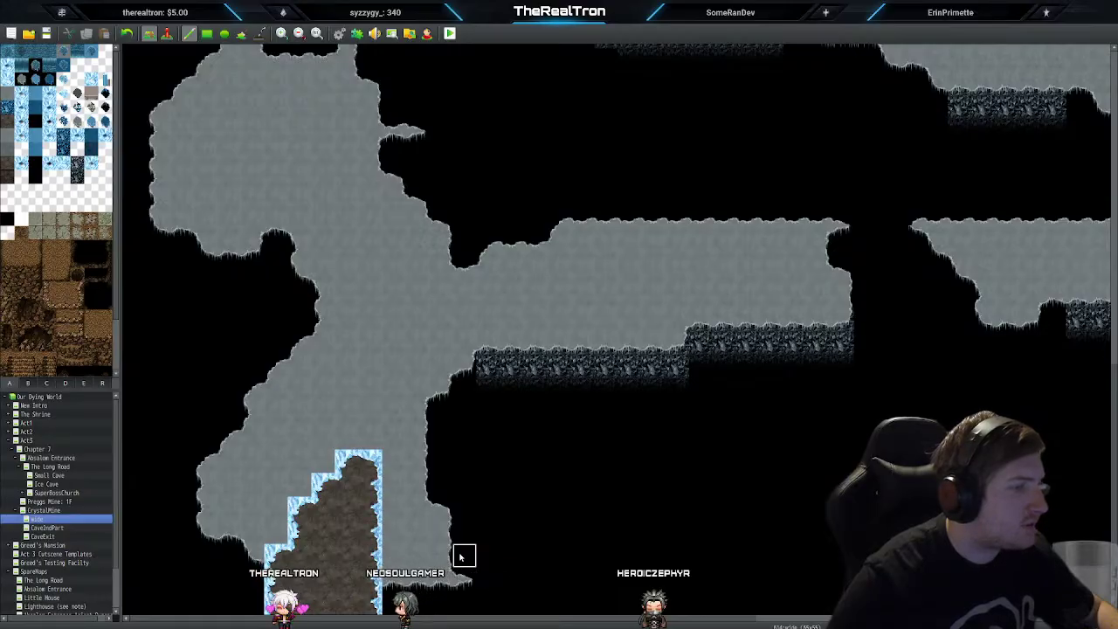
key(ctrl+z)
key(ctrl+z)
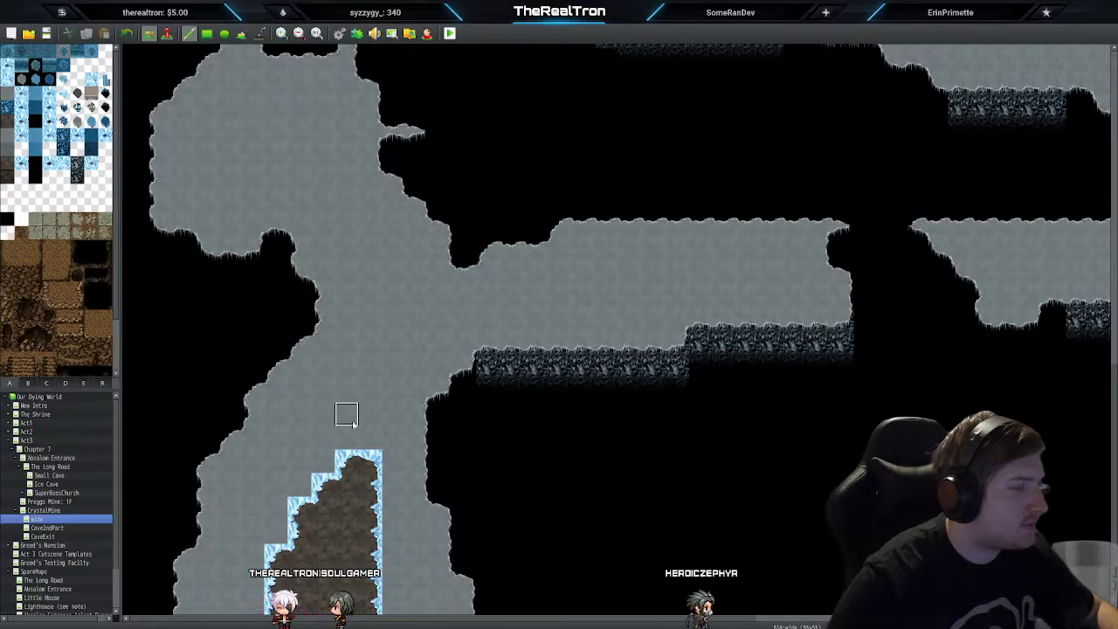
Step: Replace the ice-rimmed brown dirt in the southwestern passage with plain grey floor
drag(354, 470, 316, 541)
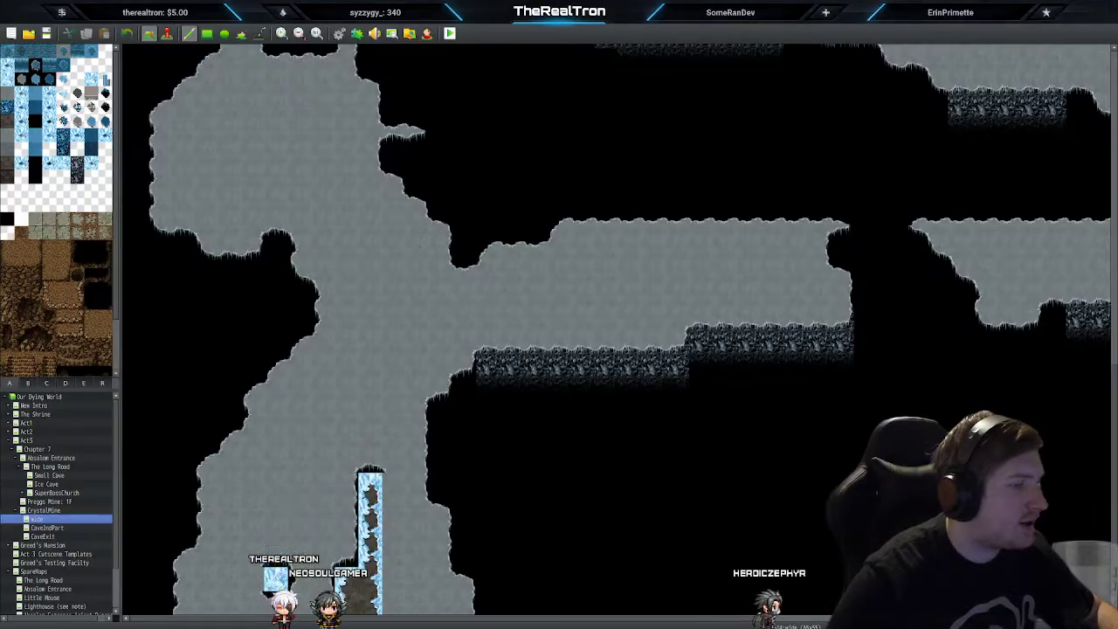
mouse_move(371, 602)
mouse_down()
mouse_move(369, 487)
mouse_move(340, 598)
mouse_move(277, 579)
mouse_up()
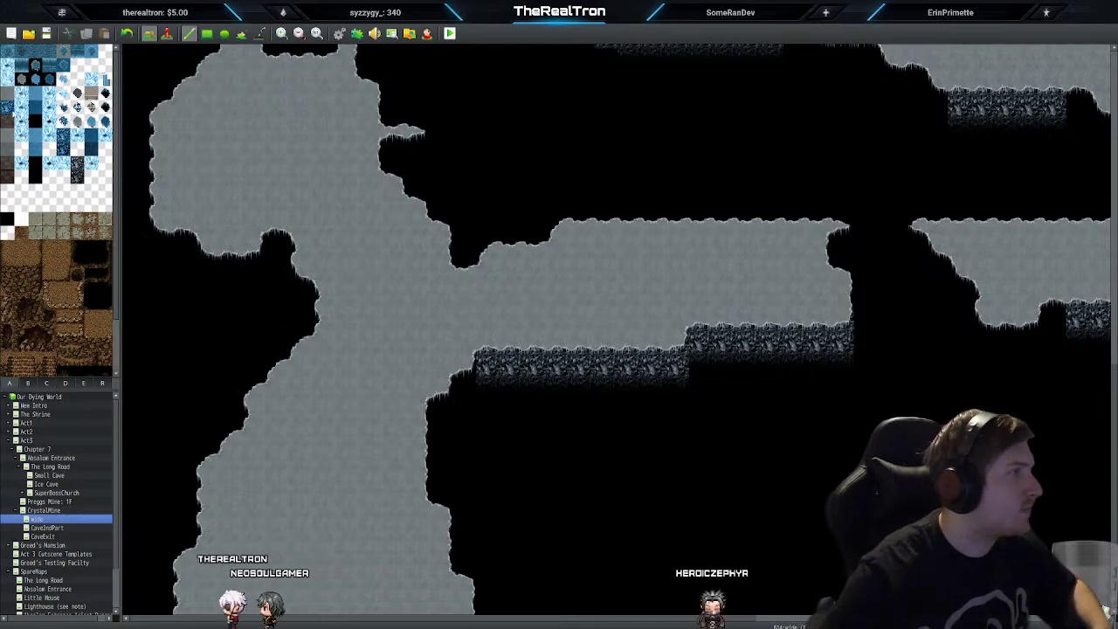
Step: Paint a brown dirt path tapering northward through the southwestern passage's grey floor, then rim its upper part with ice edging
click(11, 119)
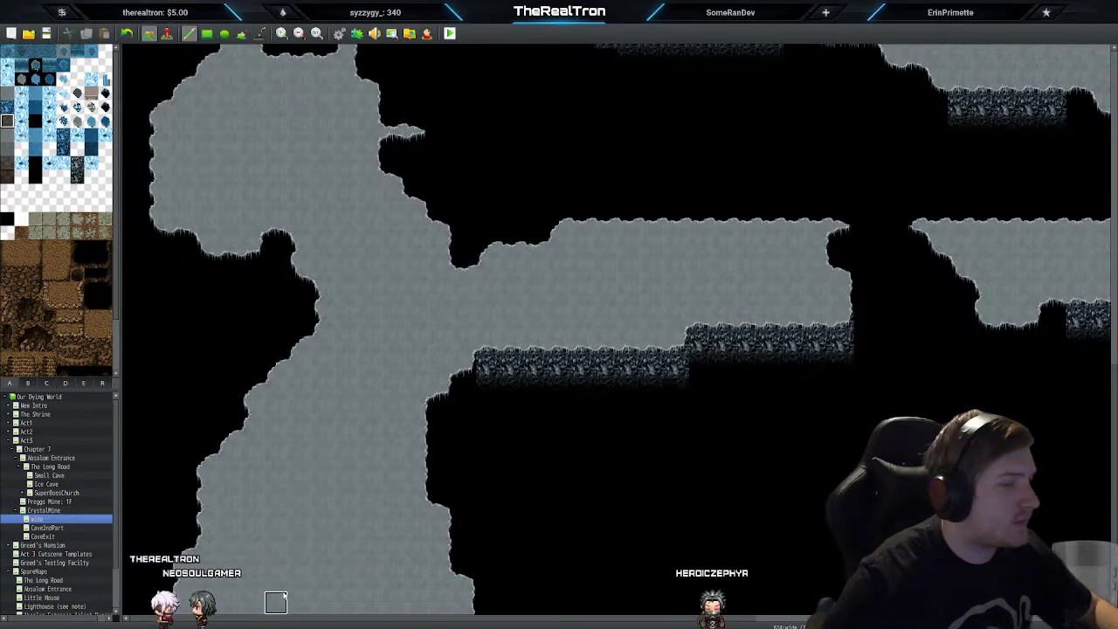
drag(299, 601, 376, 602)
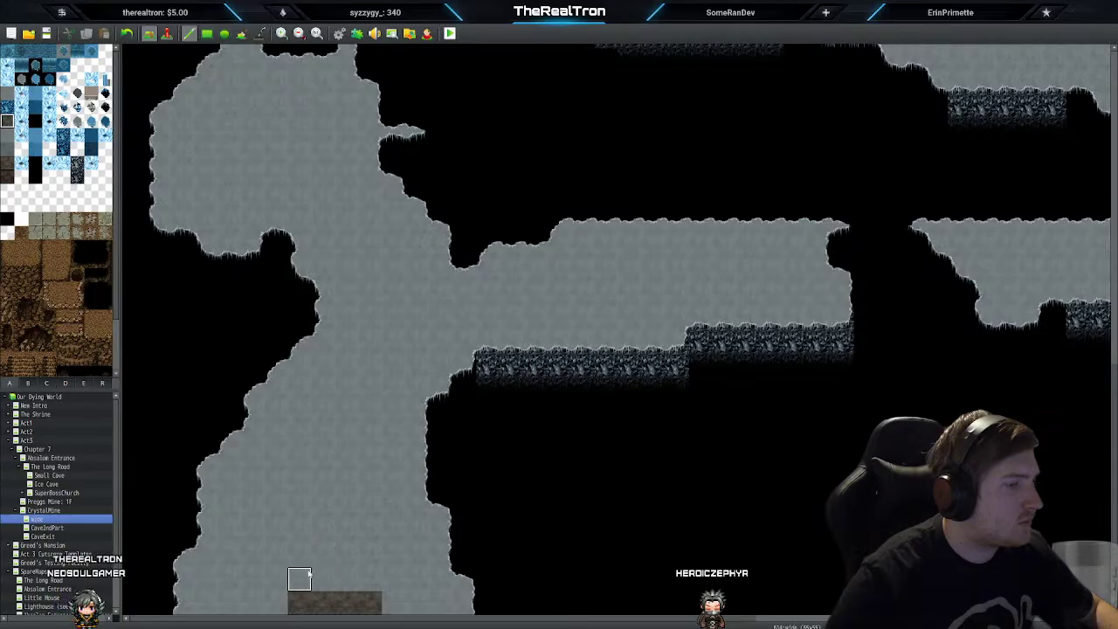
drag(306, 583, 367, 585)
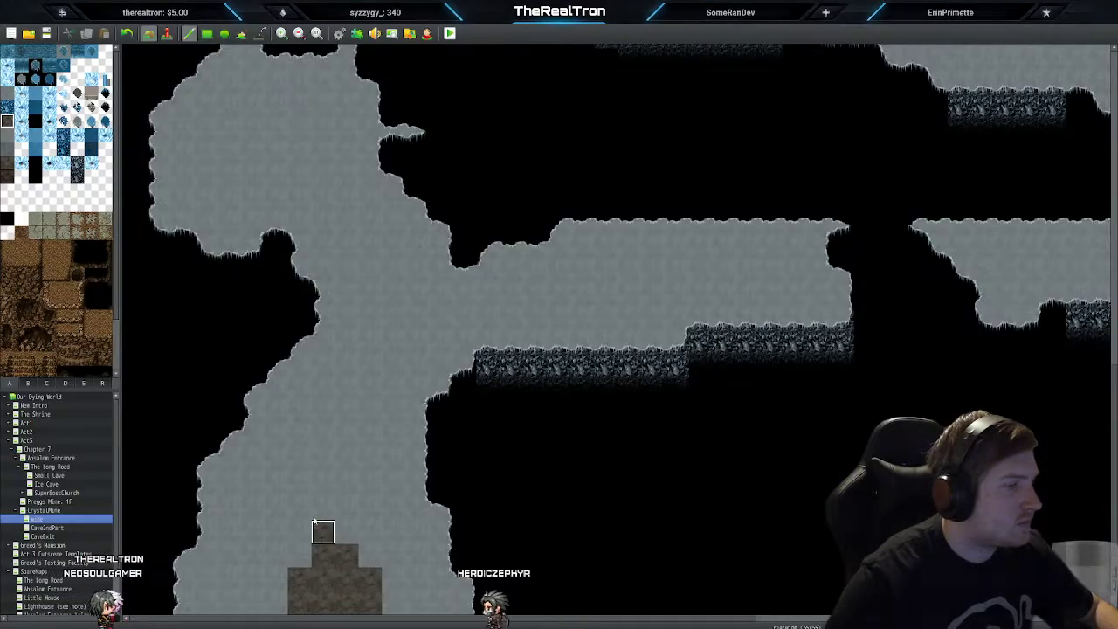
click(298, 485)
drag(355, 533, 324, 461)
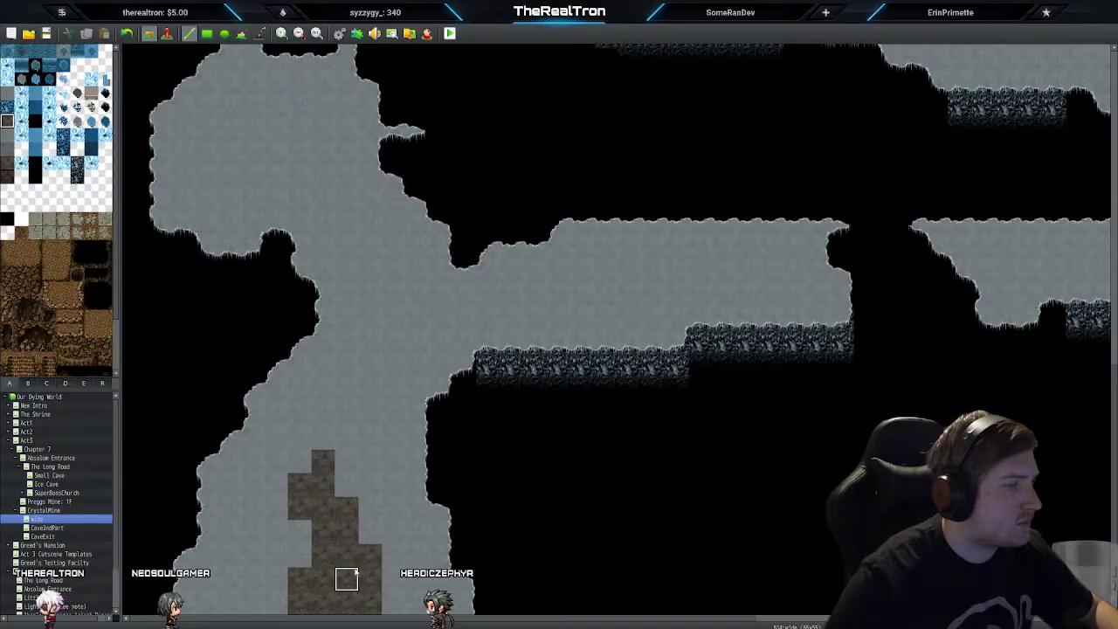
mouse_move(301, 524)
mouse_down()
mouse_move(360, 508)
mouse_move(324, 411)
mouse_move(347, 438)
mouse_up()
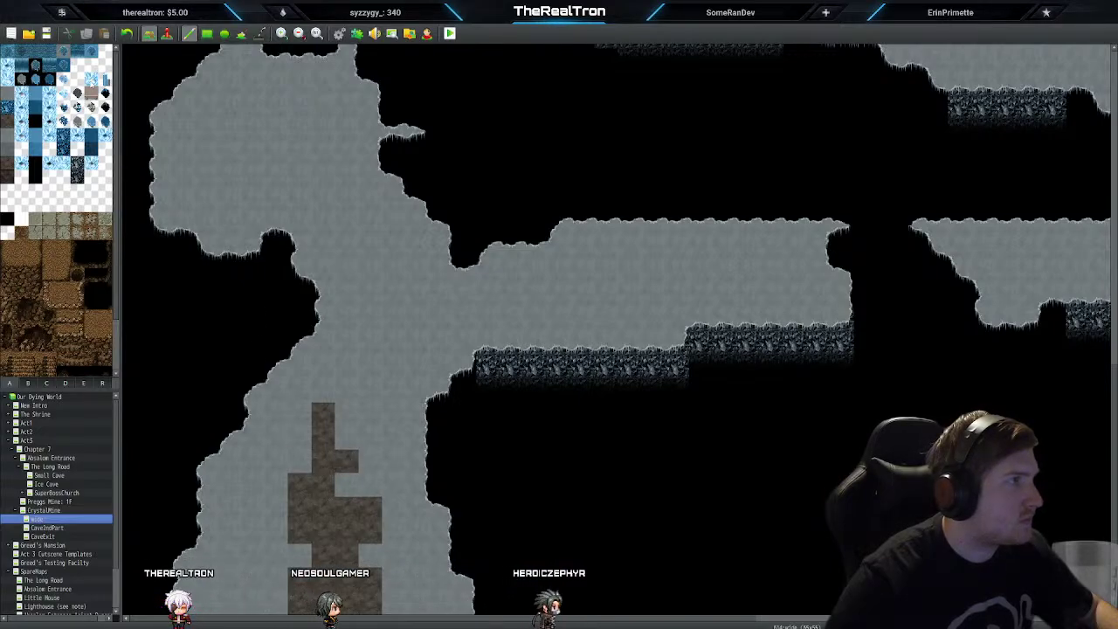
mouse_move(325, 418)
mouse_down()
mouse_move(322, 489)
mouse_move(299, 498)
mouse_move(302, 508)
mouse_move(368, 523)
mouse_move(302, 532)
mouse_move(338, 549)
mouse_up()
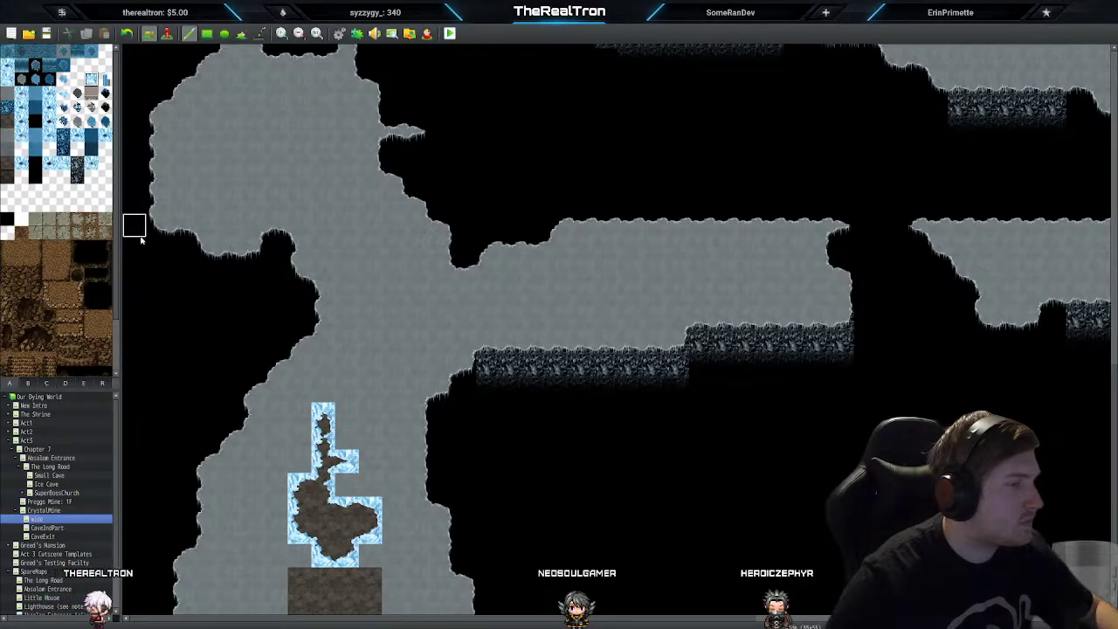
Step: Try spanning the gap between the eastern corridor and the neighbouring cave with an ice-edged plank bridge, then undo it
click(28, 384)
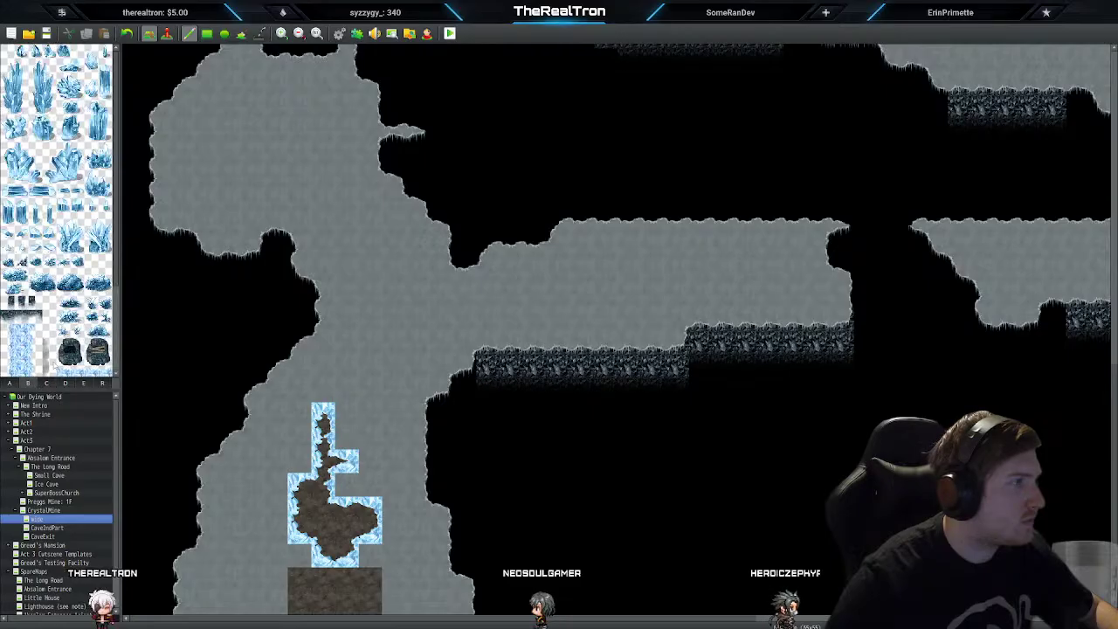
click(47, 383)
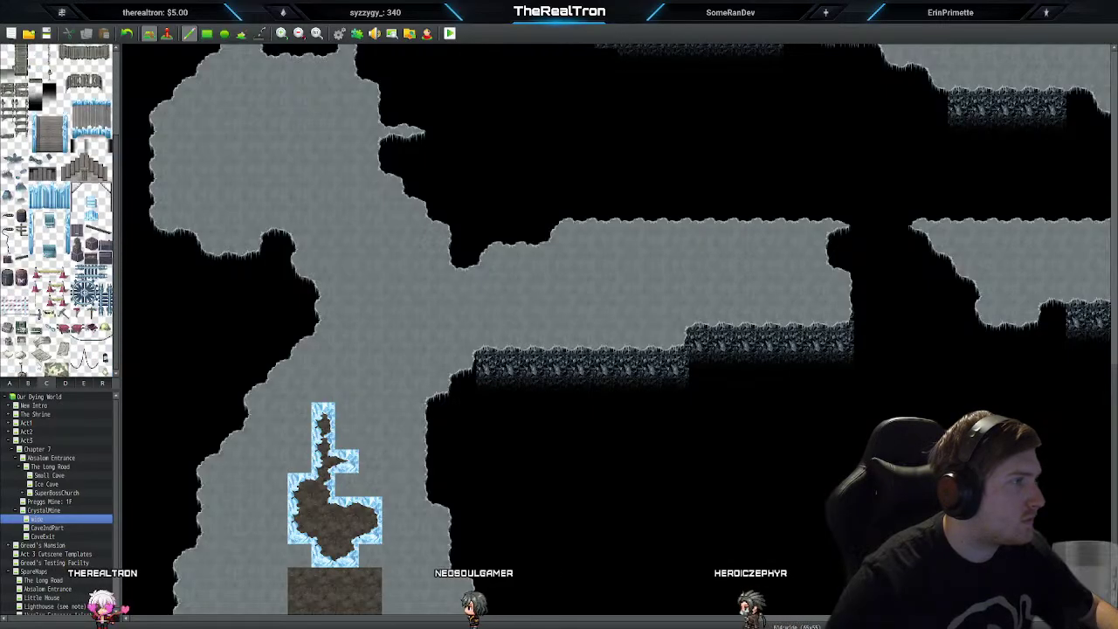
scroll(273, 296, up, 1)
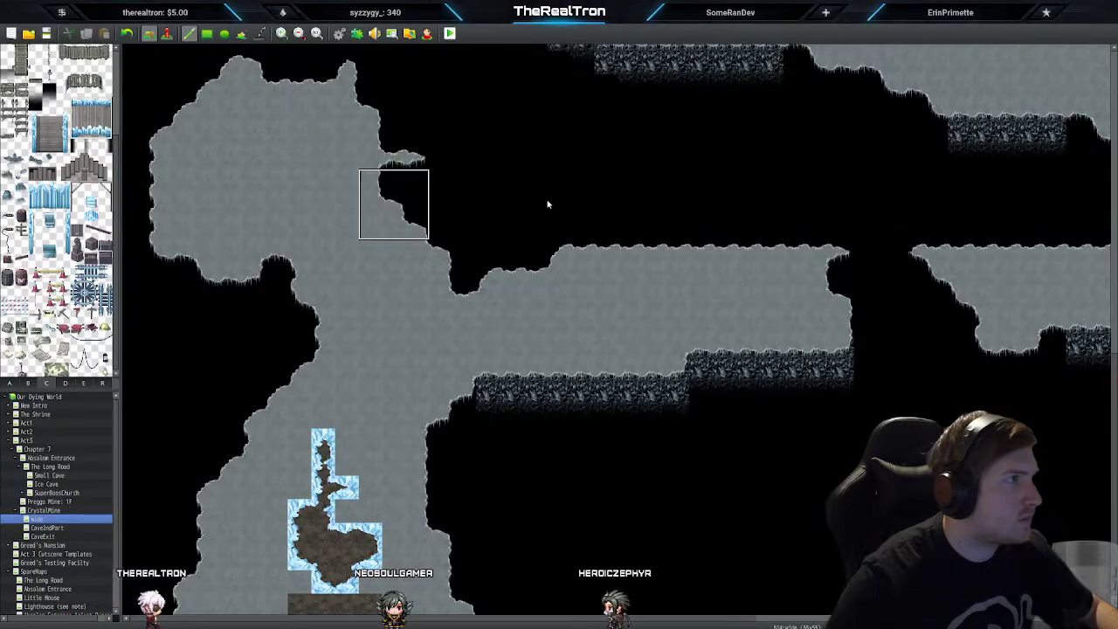
click(869, 280)
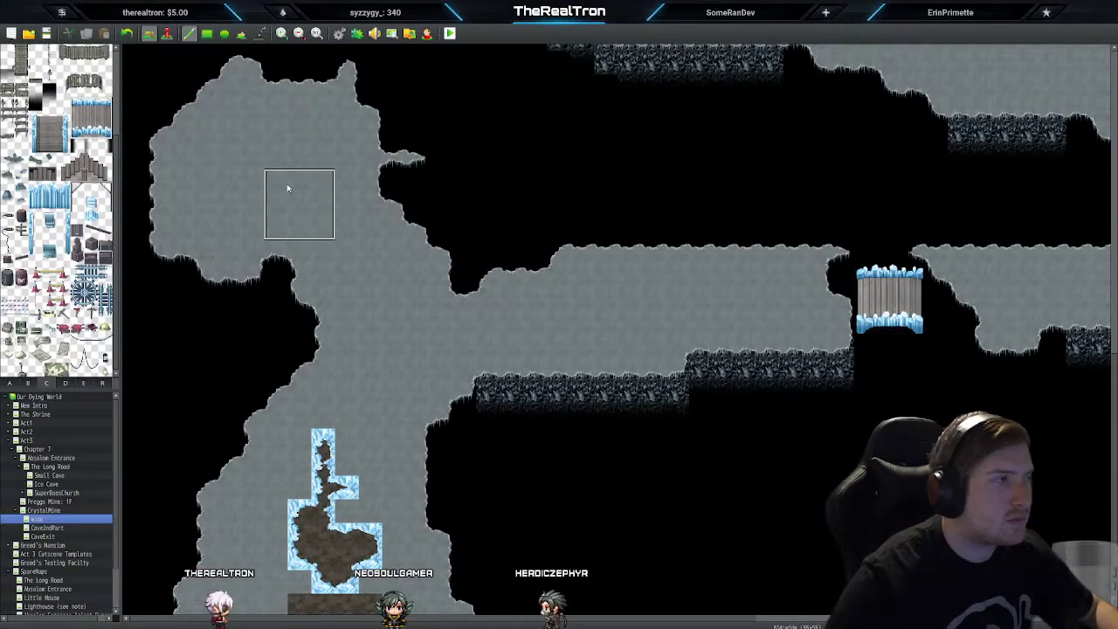
key(ctrl+z)
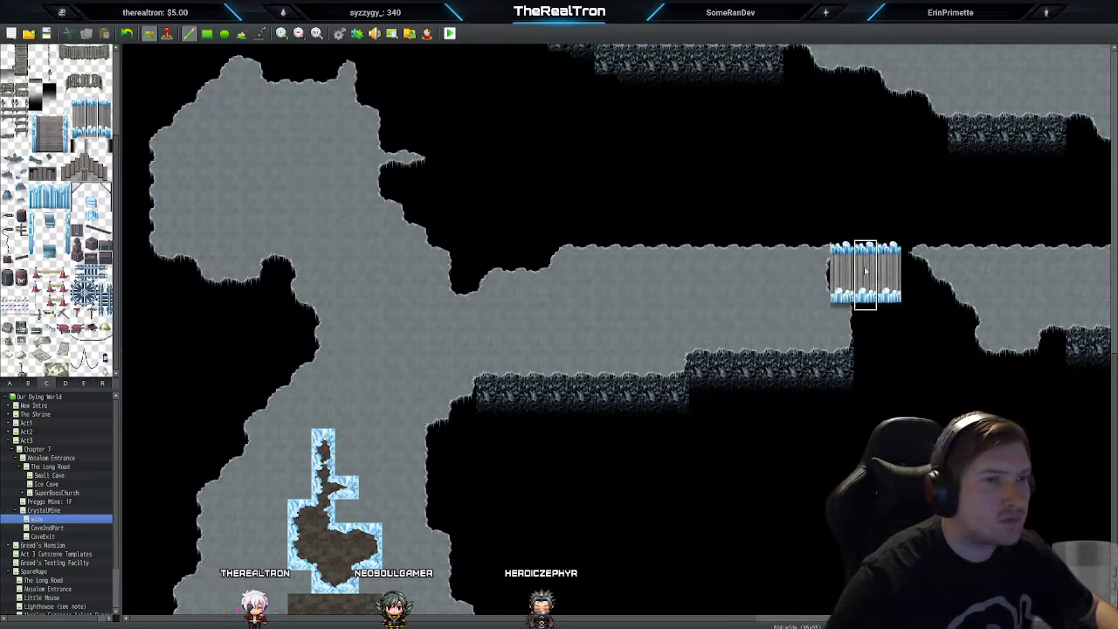
key(ctrl+z)
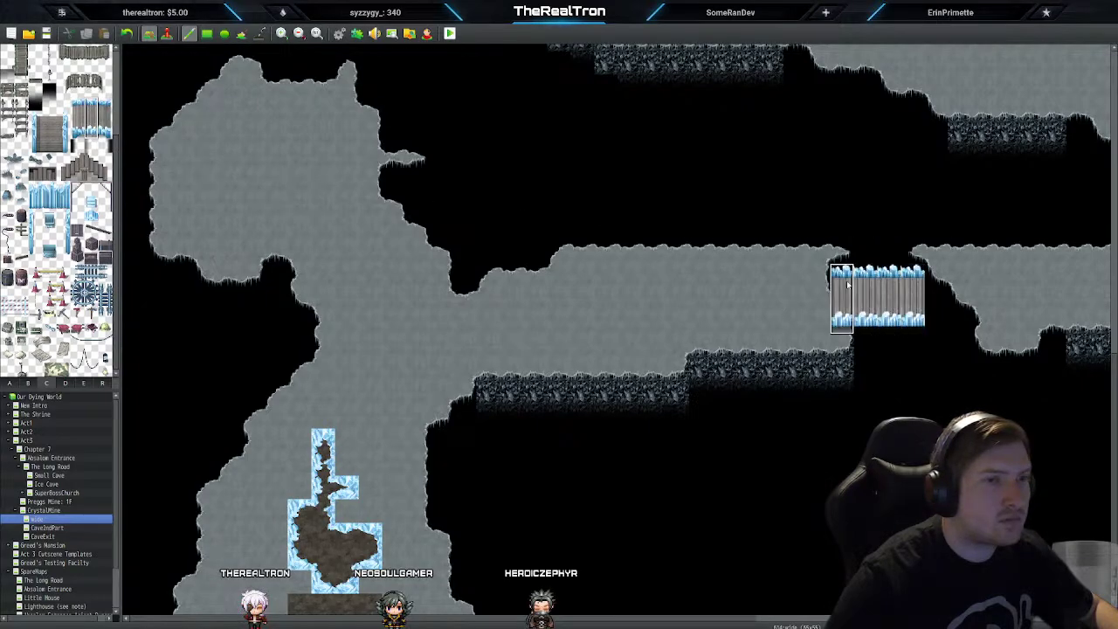
click(934, 293)
click(959, 292)
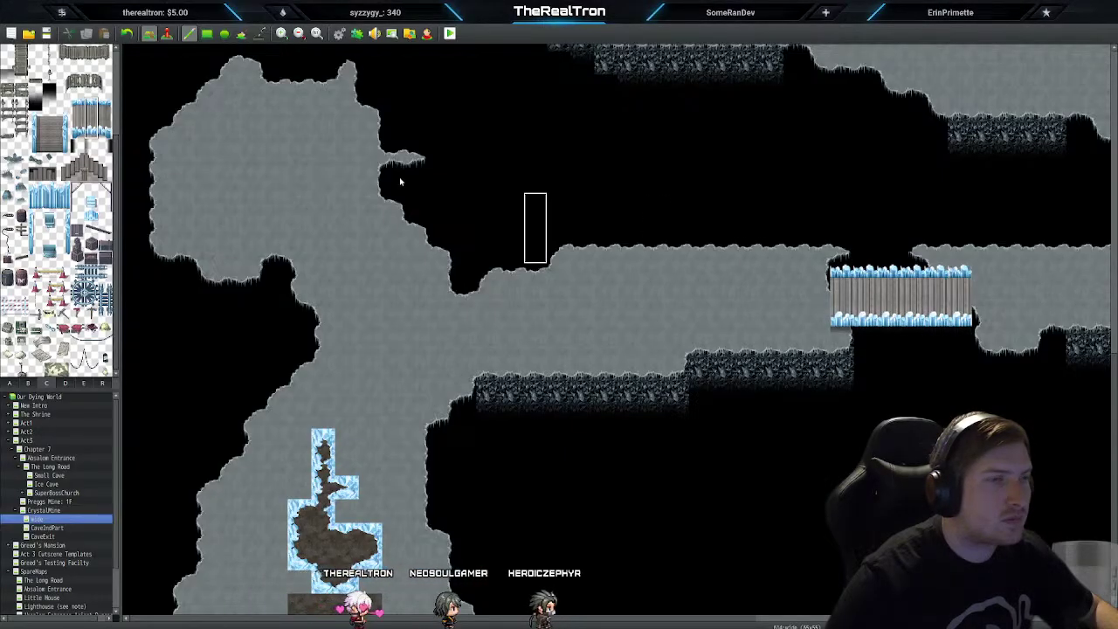
click(980, 293)
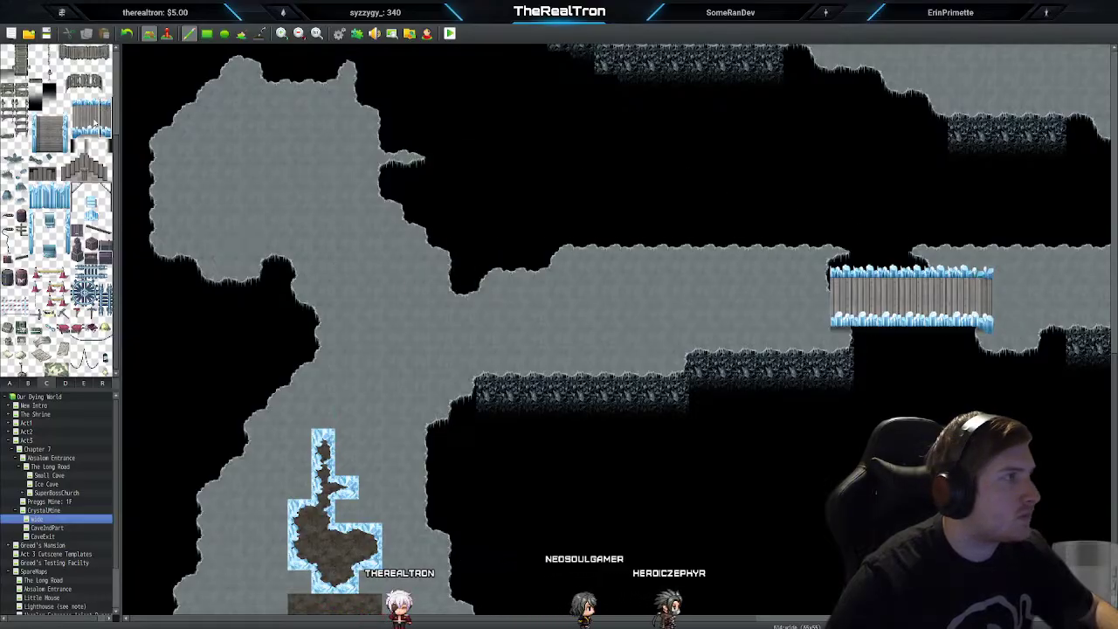
click(819, 297)
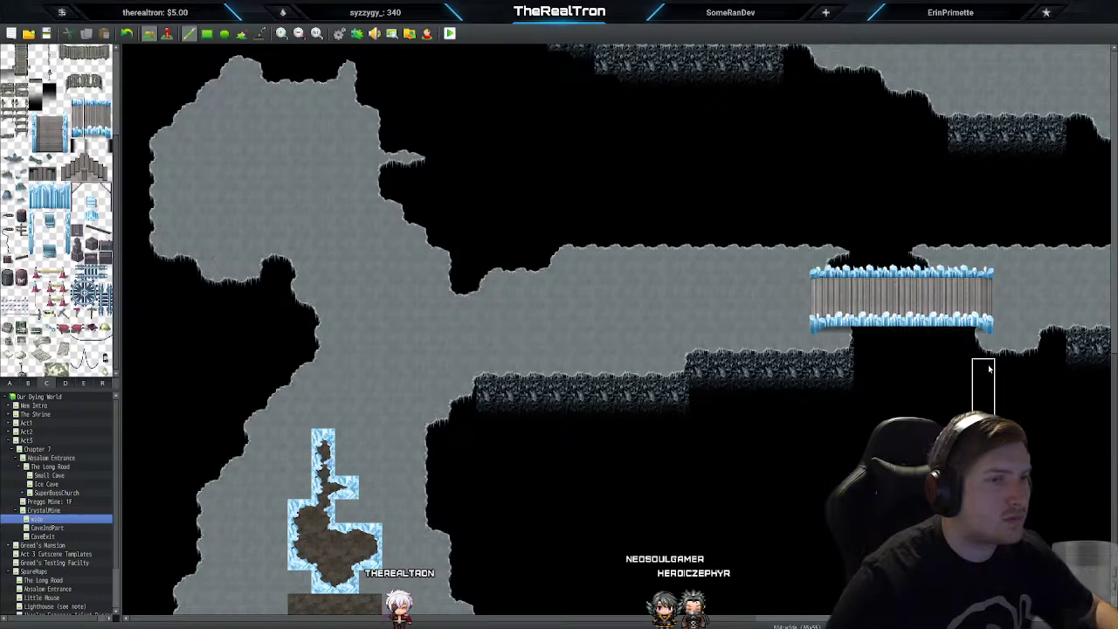
key(ctrl+z)
key(ctrl+z)
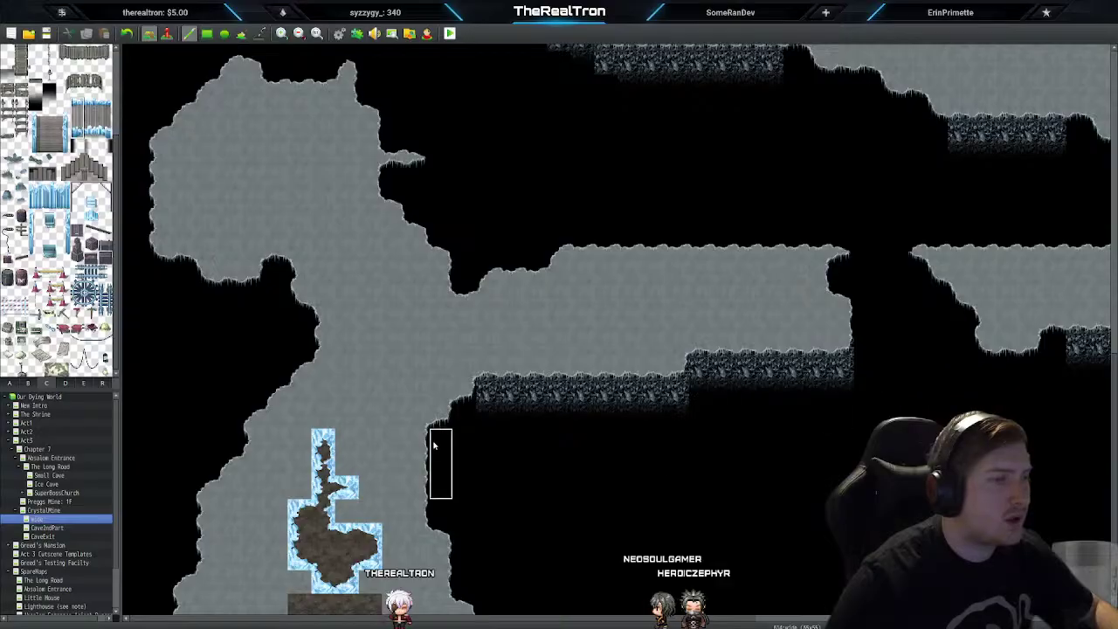
Step: Fill the notch on the dirt's eastern side with ice-rimmed dirt and soften its stepped sides with rough ice pieces
scroll(434, 446, down, 1)
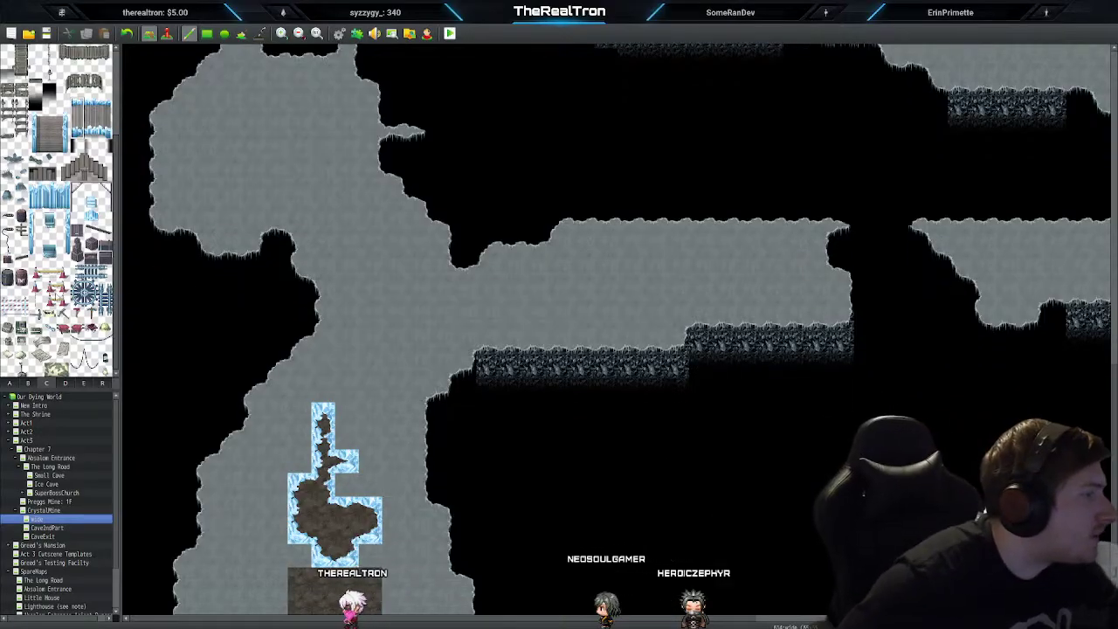
scroll(60, 210, up, 4)
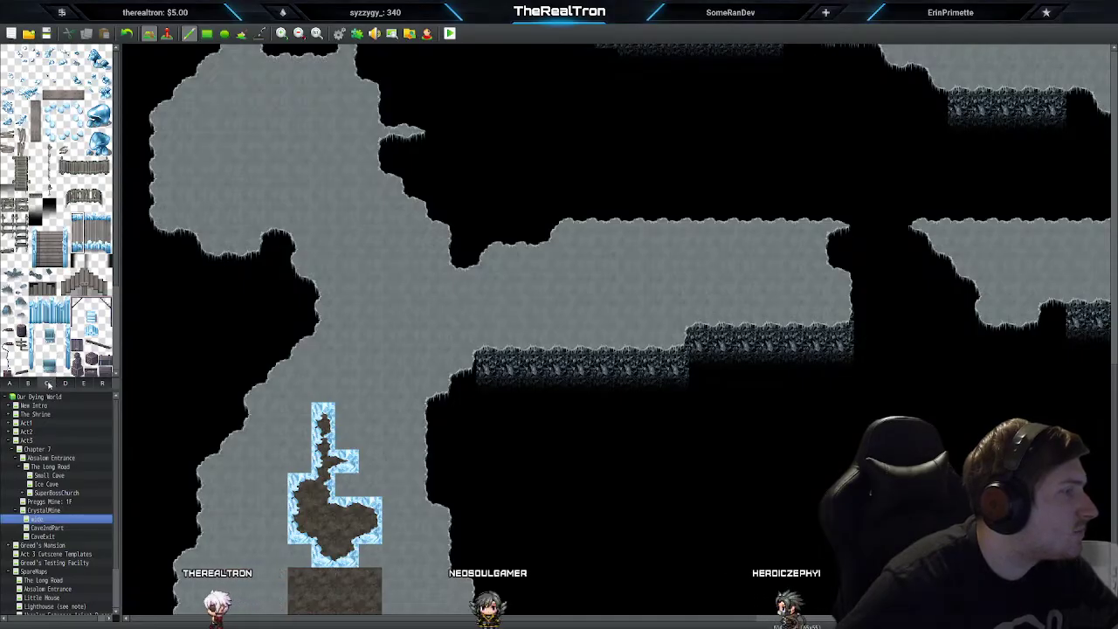
click(27, 382)
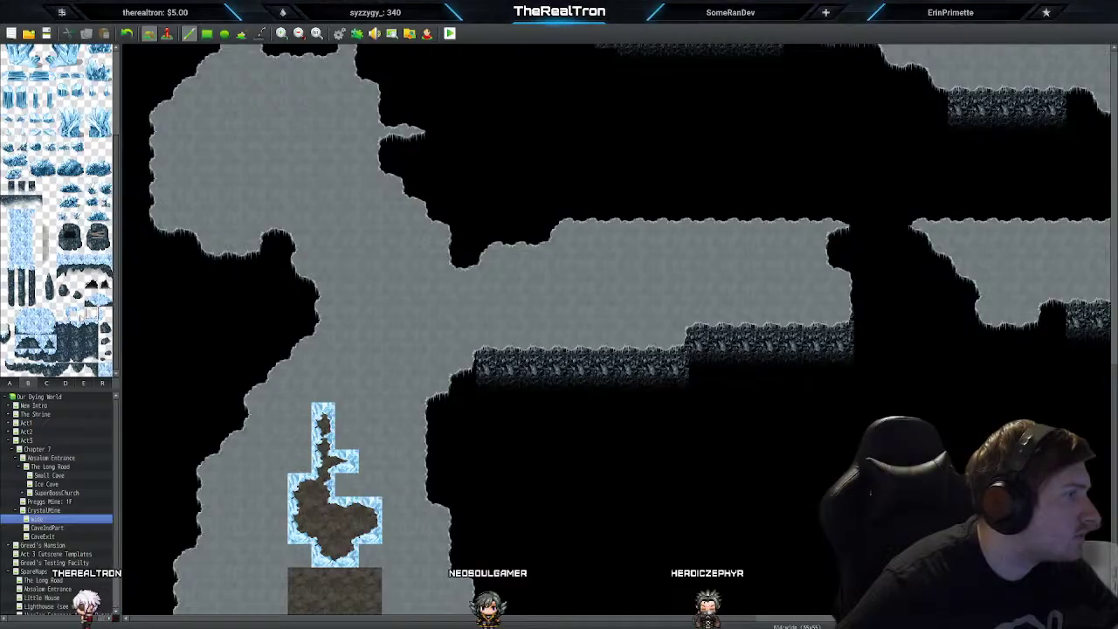
click(300, 462)
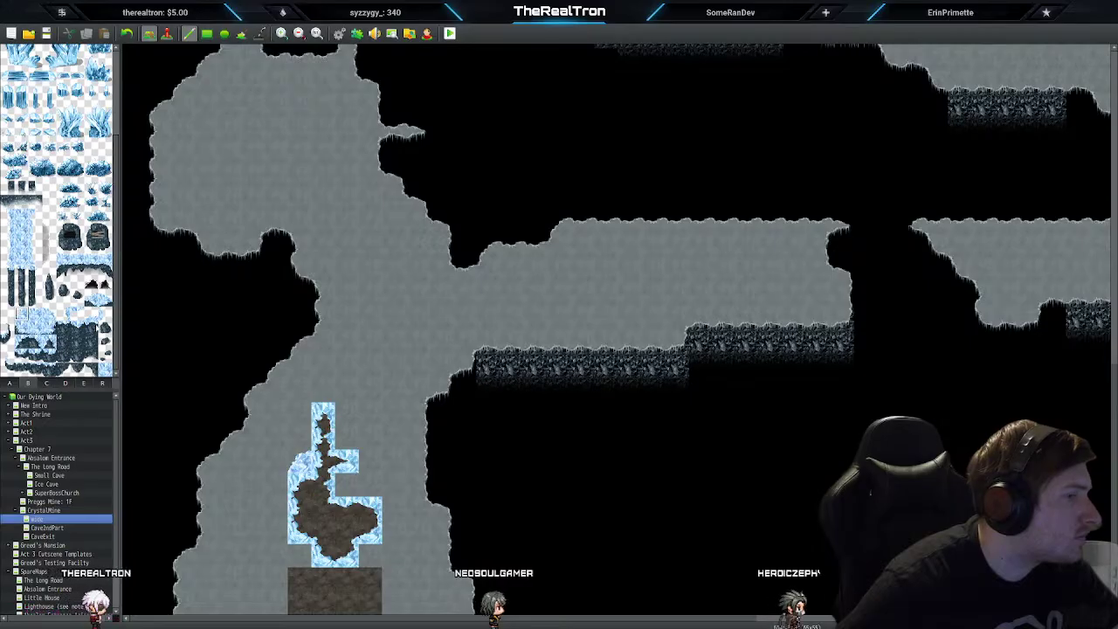
click(347, 487)
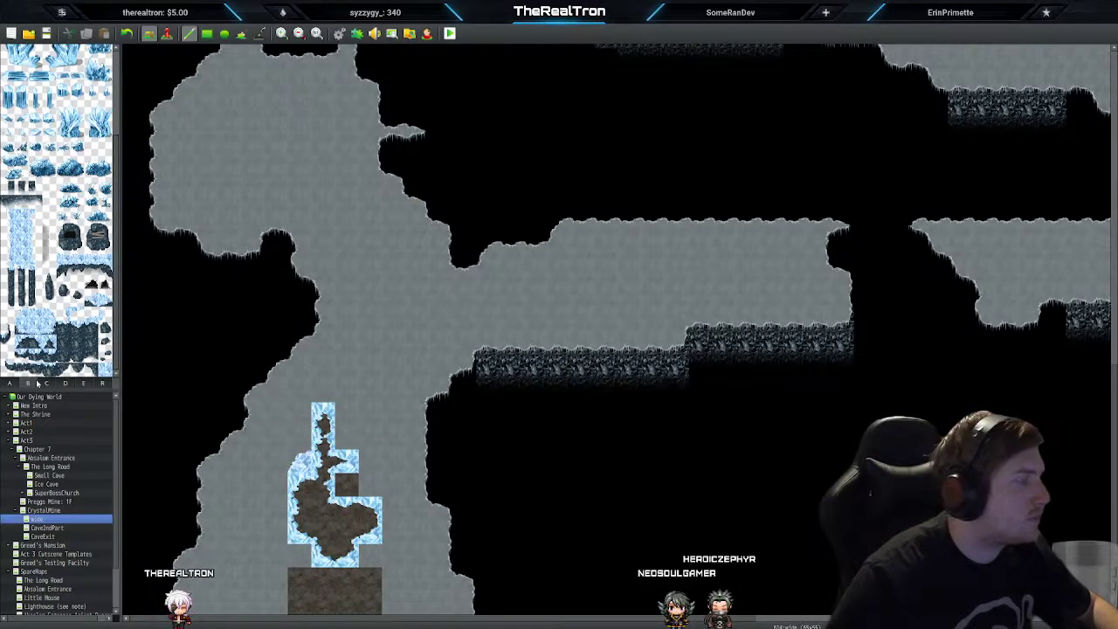
click(10, 384)
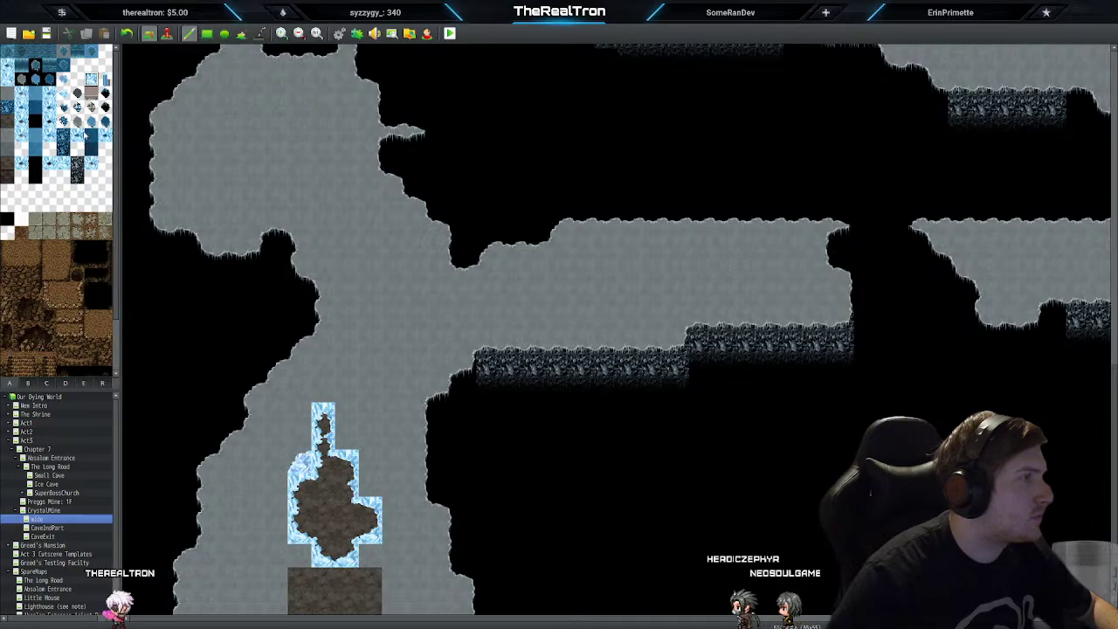
click(27, 383)
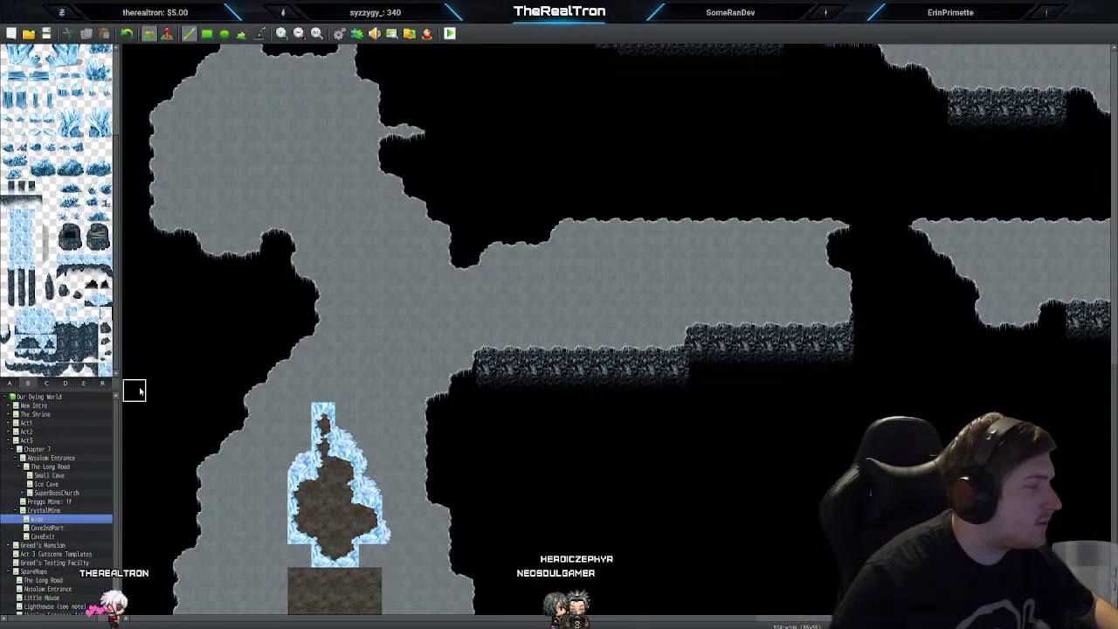
Step: Widen the dirt's narrow neck to join the lower section, and continue rough ice edging along both sides and the northern tip
click(10, 385)
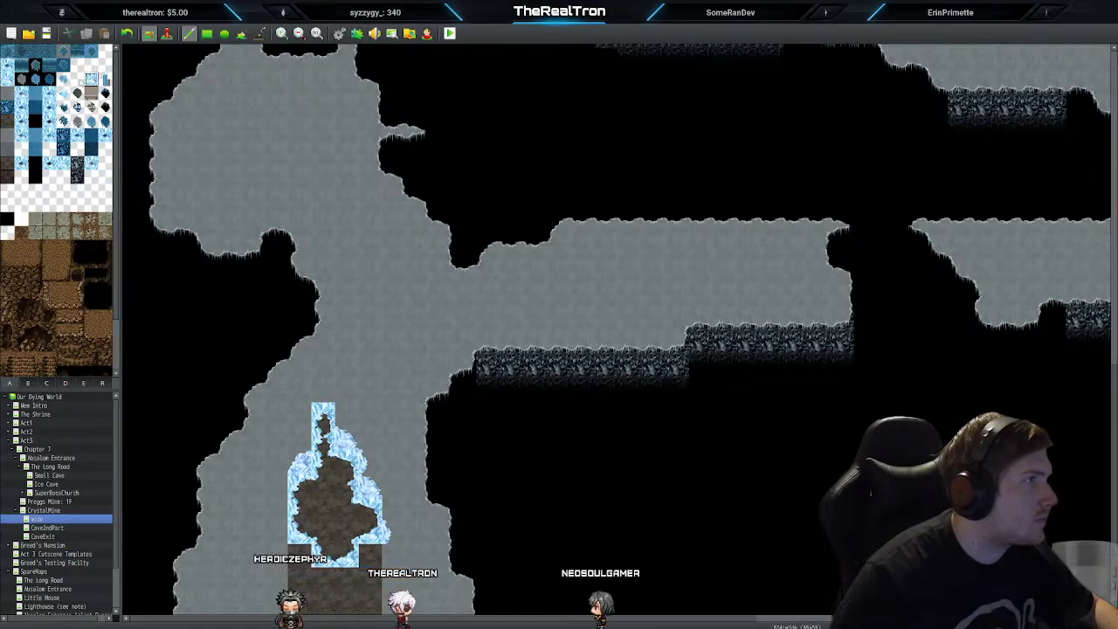
click(305, 558)
click(370, 558)
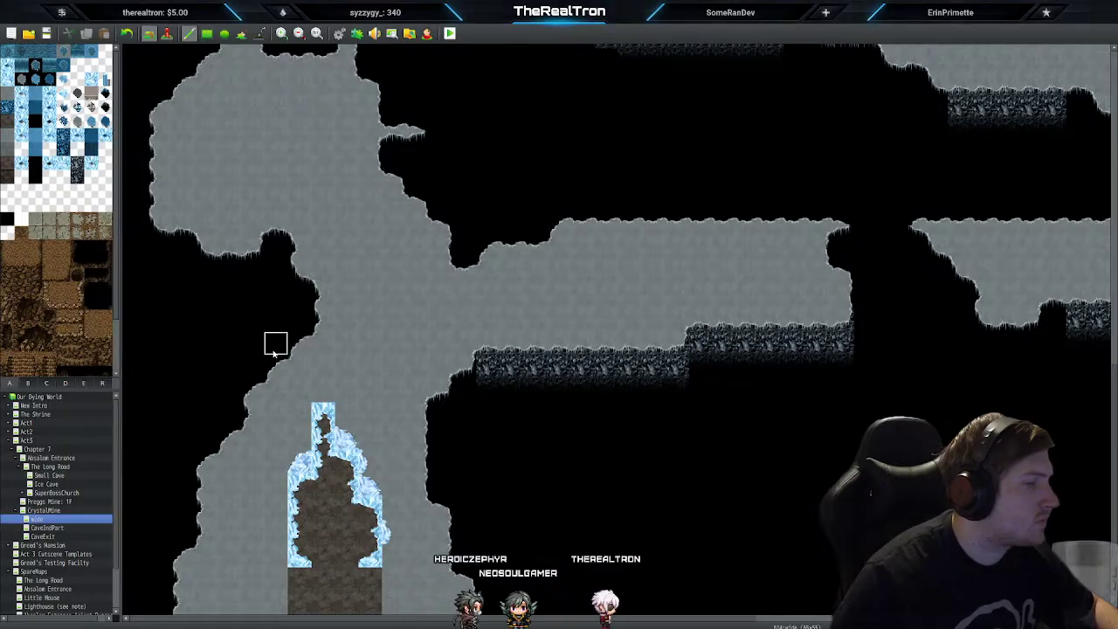
click(28, 382)
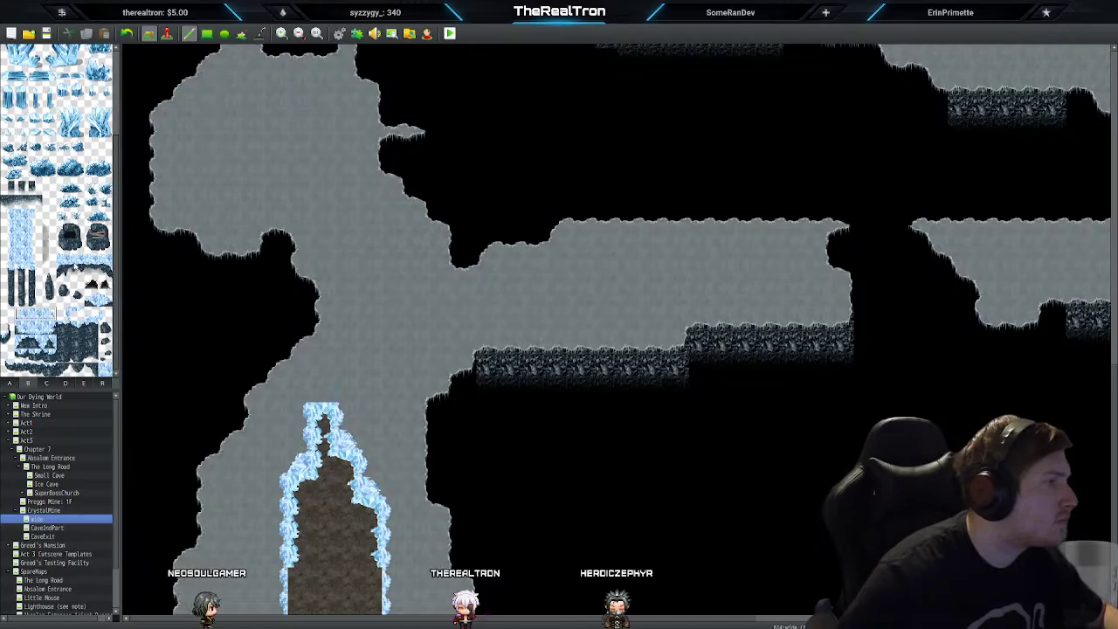
scroll(76, 268, up, 1)
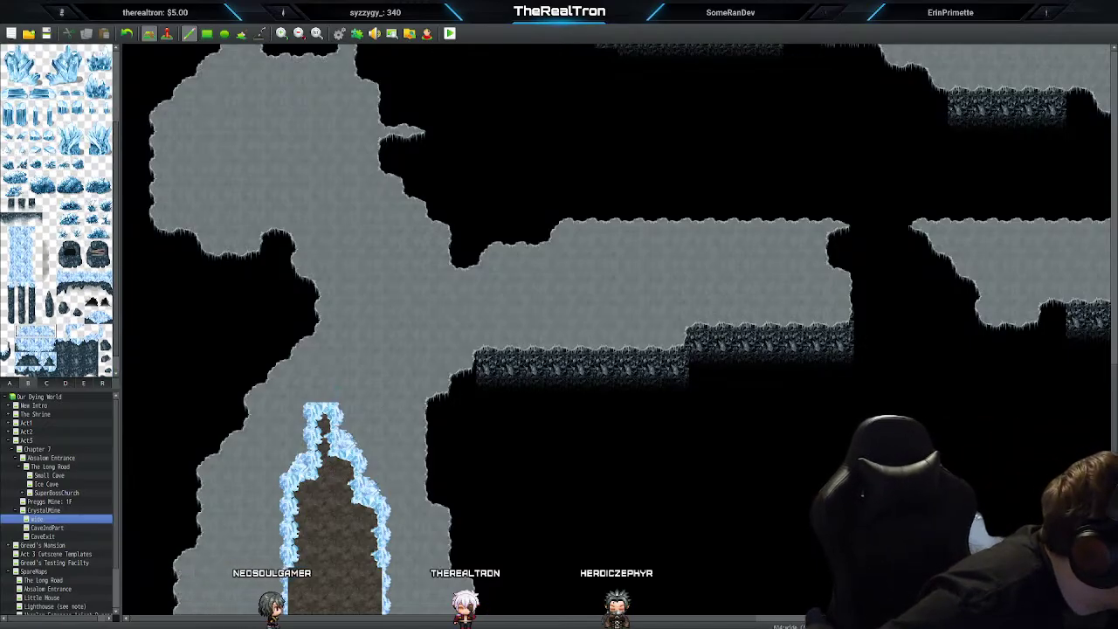
scroll(42, 355, up, 3)
scroll(42, 354, down, 3)
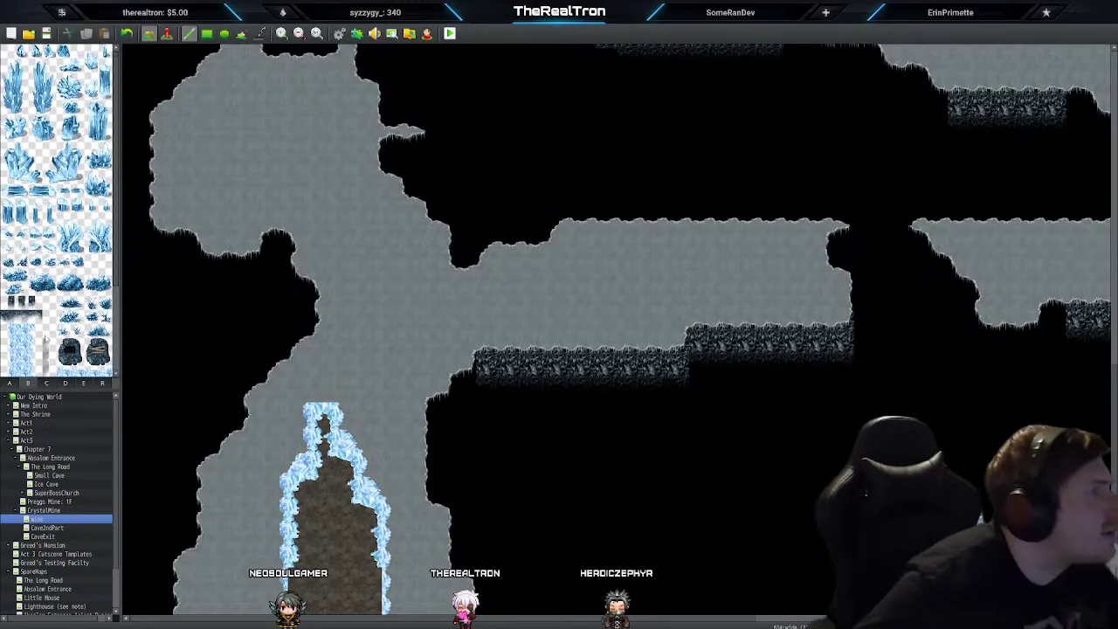
scroll(59, 210, down, 2)
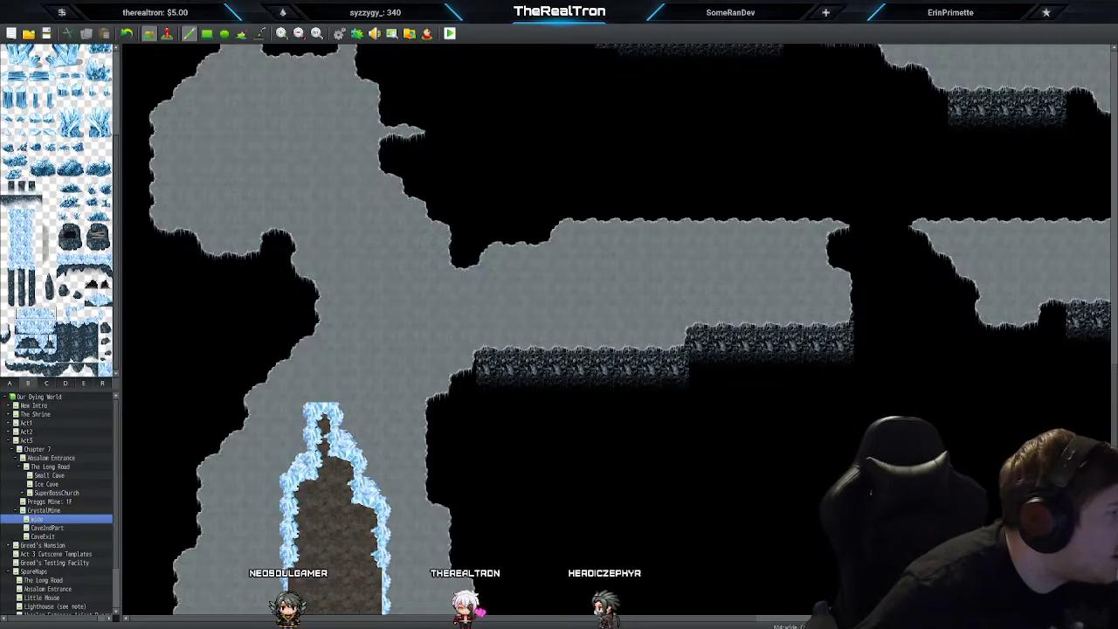
click(44, 382)
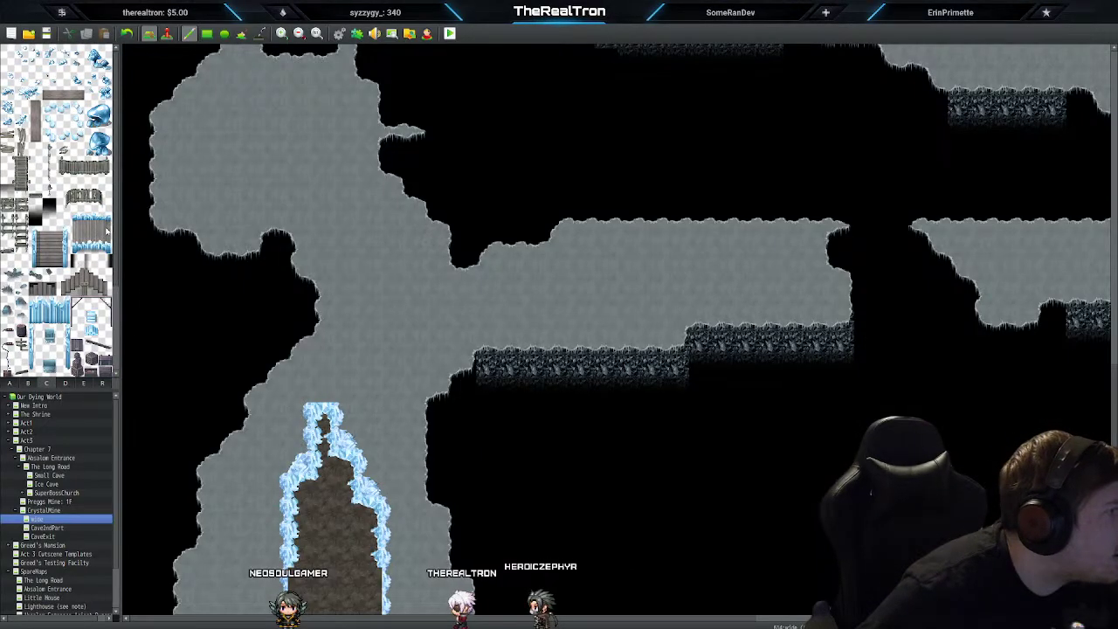
scroll(92, 236, down, 7)
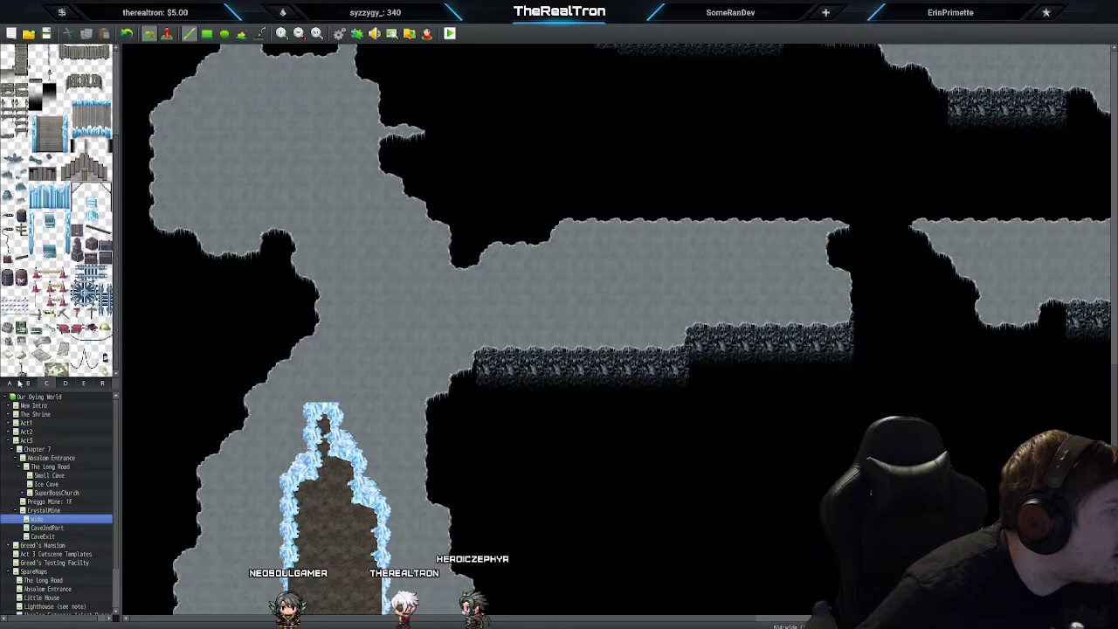
Step: Try placing ice block tiles at the dirt's northern tip and on the grey floor above it, then undo them
click(8, 382)
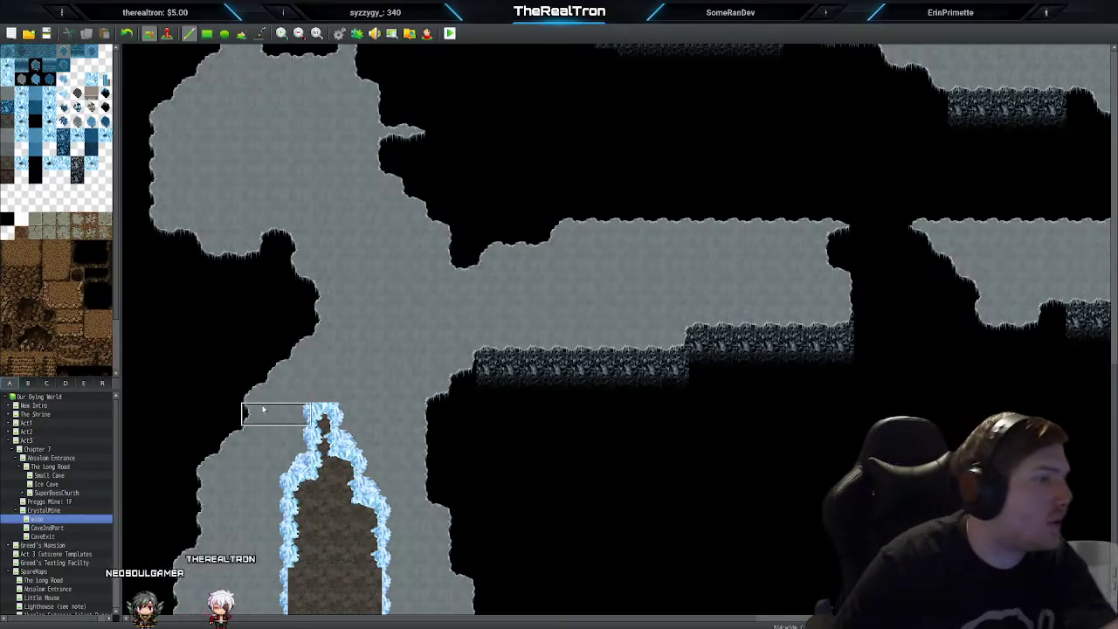
click(91, 162)
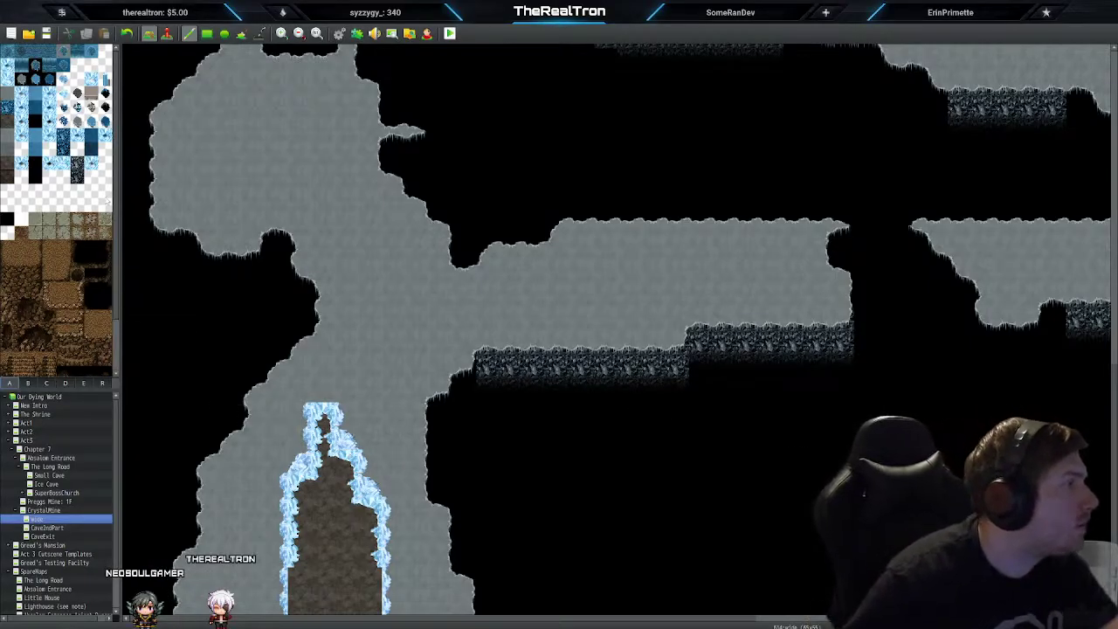
click(347, 395)
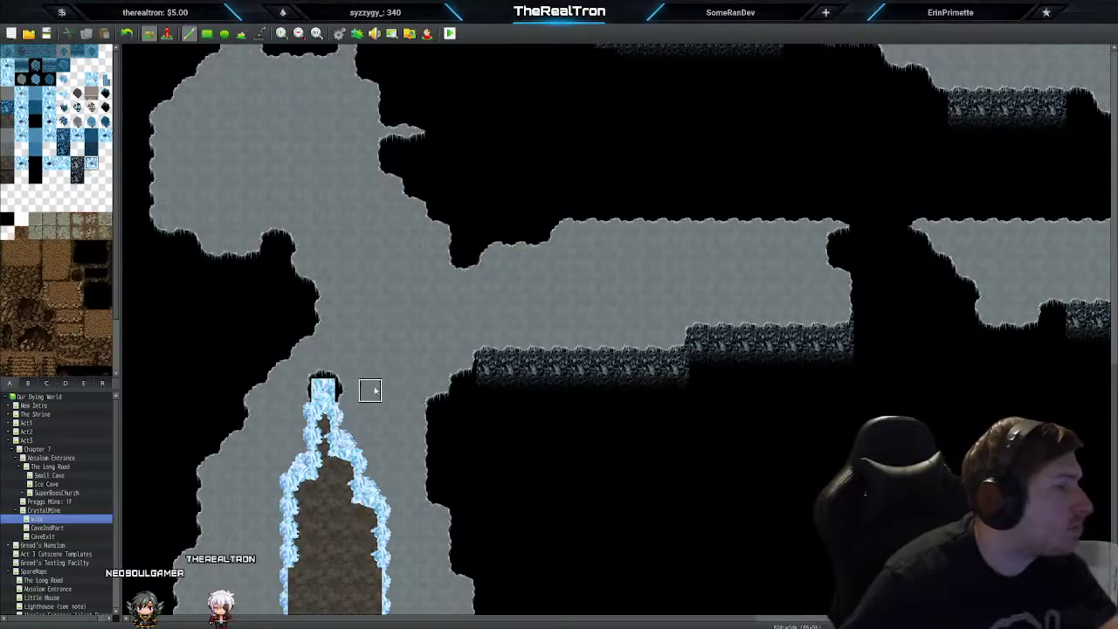
key(ctrl+z)
click(393, 342)
mouse_move(385, 325)
mouse_down()
mouse_move(372, 313)
mouse_move(429, 319)
mouse_up()
key(ctrl+z)
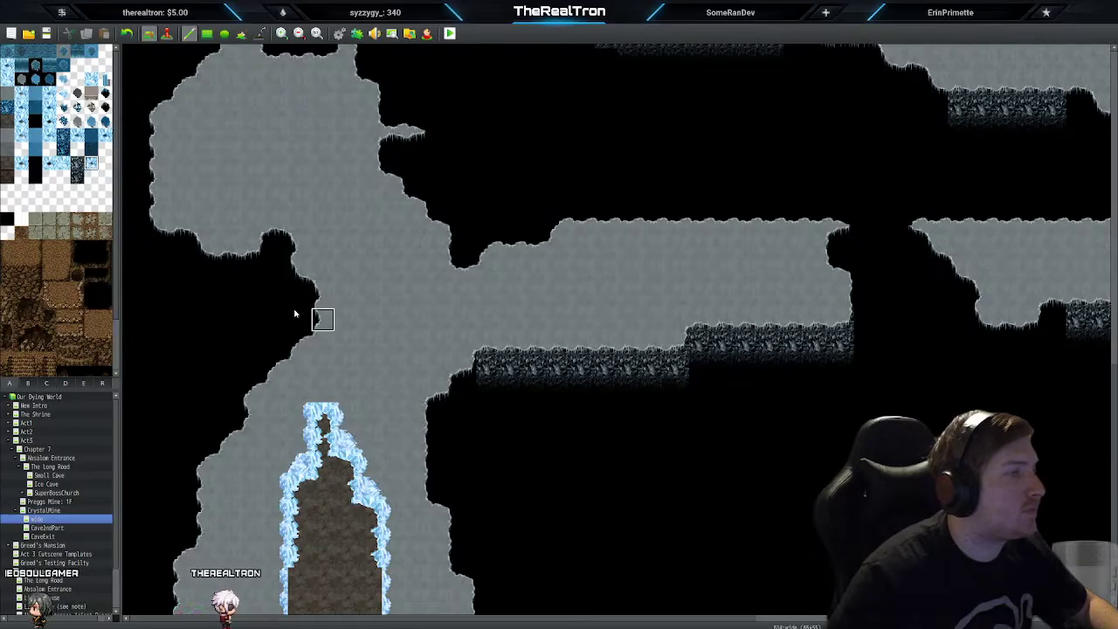
Step: Try other ice autotiles across the dirt's northern tip and on the surrounding grey floor, undoing each attempt
click(64, 79)
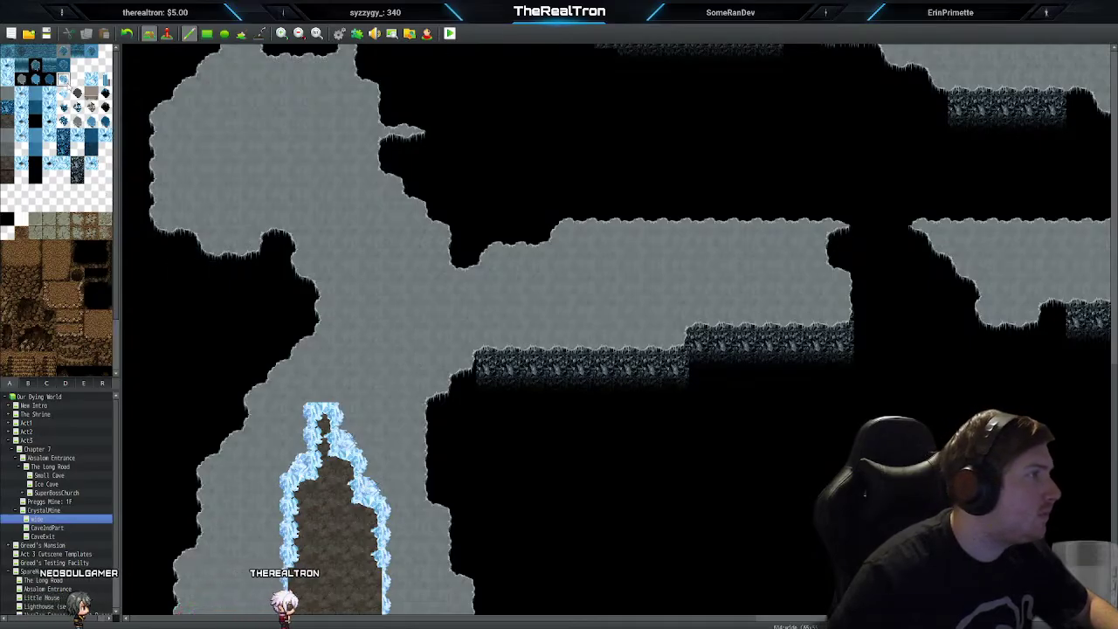
drag(302, 389, 369, 390)
key(ctrl+z)
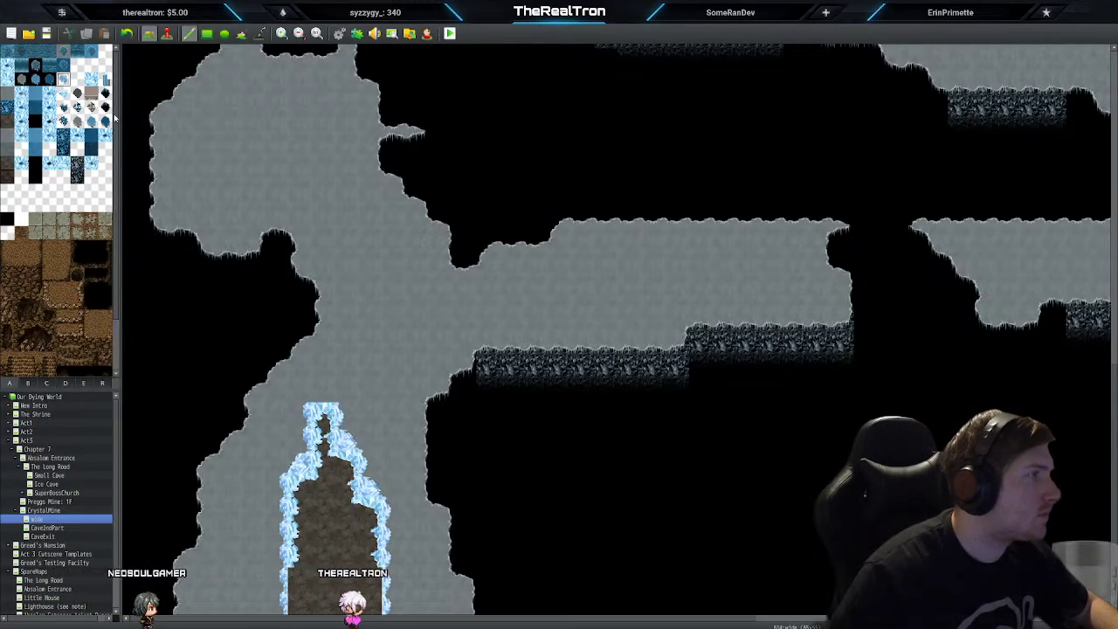
click(298, 413)
mouse_move(295, 408)
mouse_down()
mouse_move(321, 389)
mouse_move(347, 393)
mouse_move(323, 413)
mouse_up()
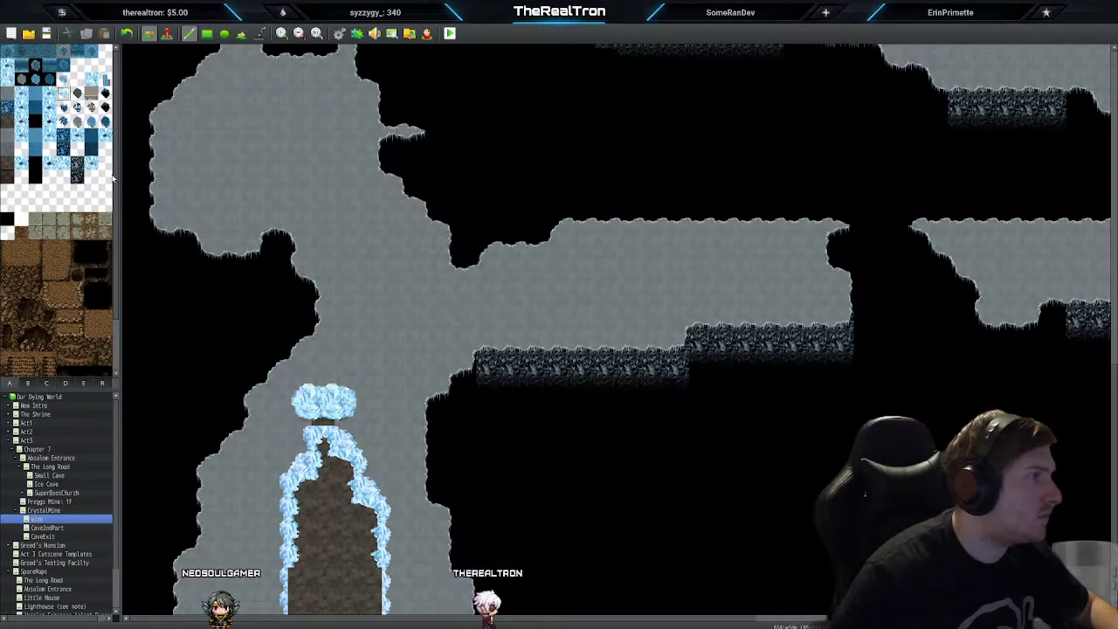
key(ctrl+z)
drag(366, 317, 394, 320)
key(ctrl+z)
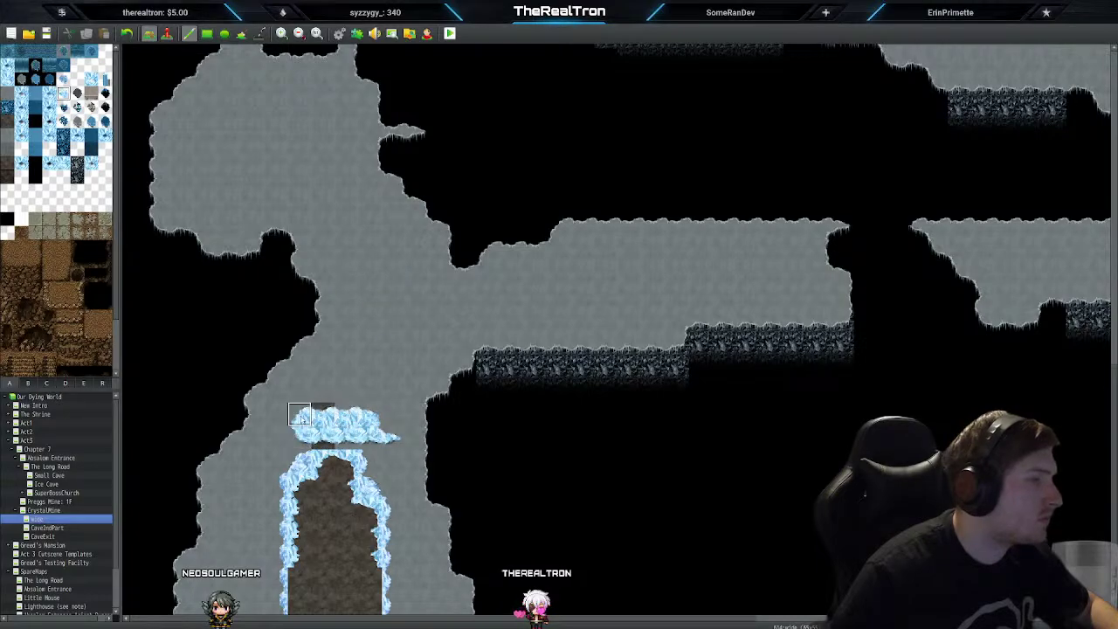
key(ctrl+z)
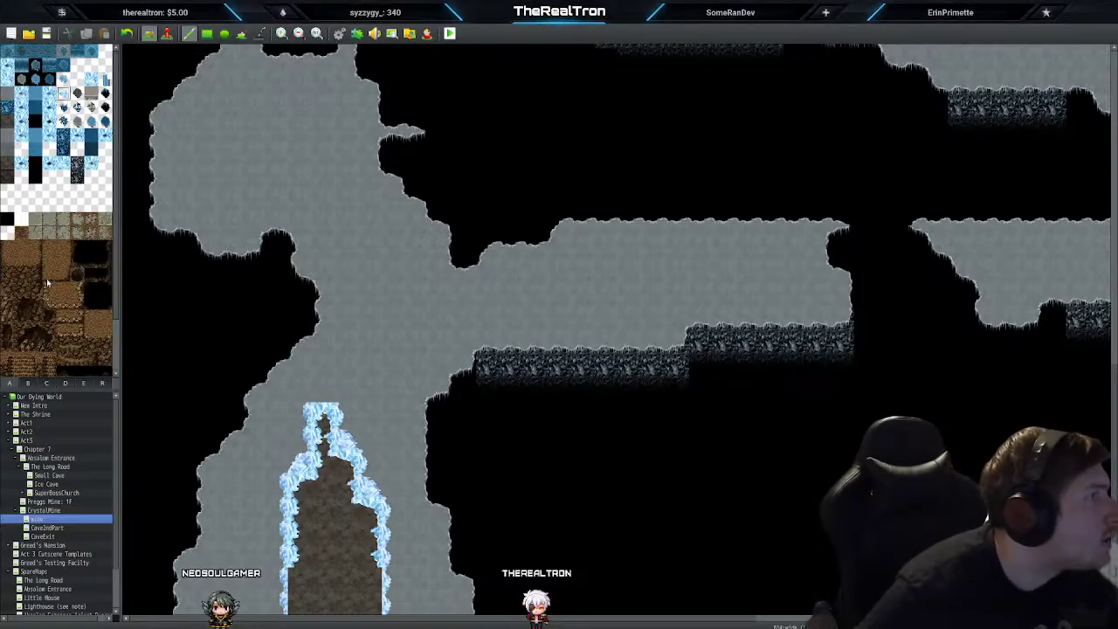
Step: Cap the dirt's northern tip with a rough ice piece and browse the object tiles for further ice decorations
click(38, 385)
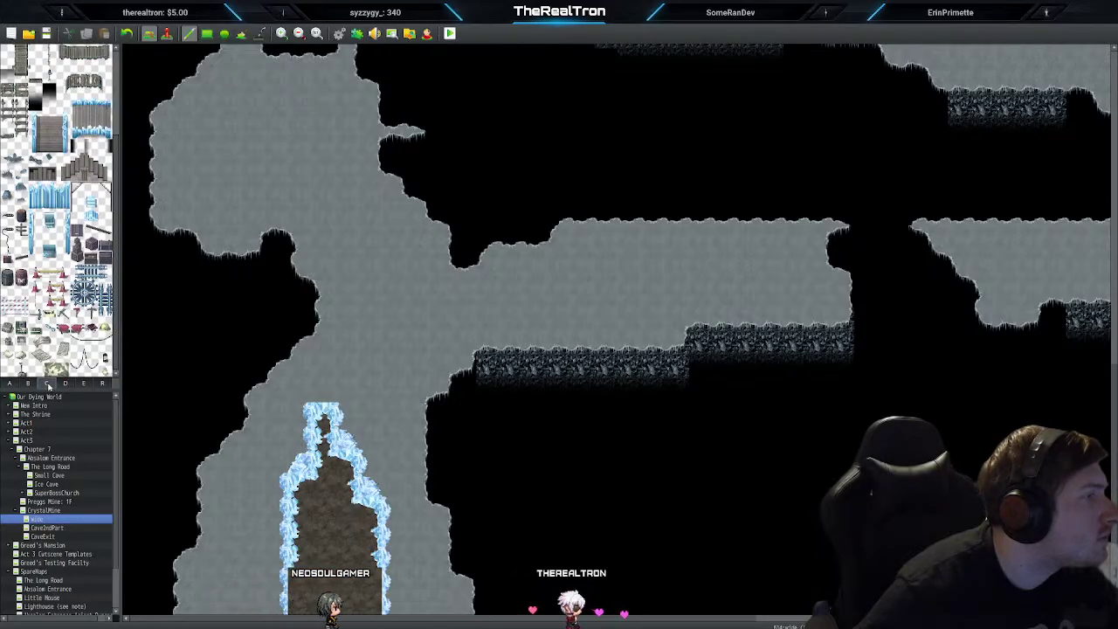
click(30, 384)
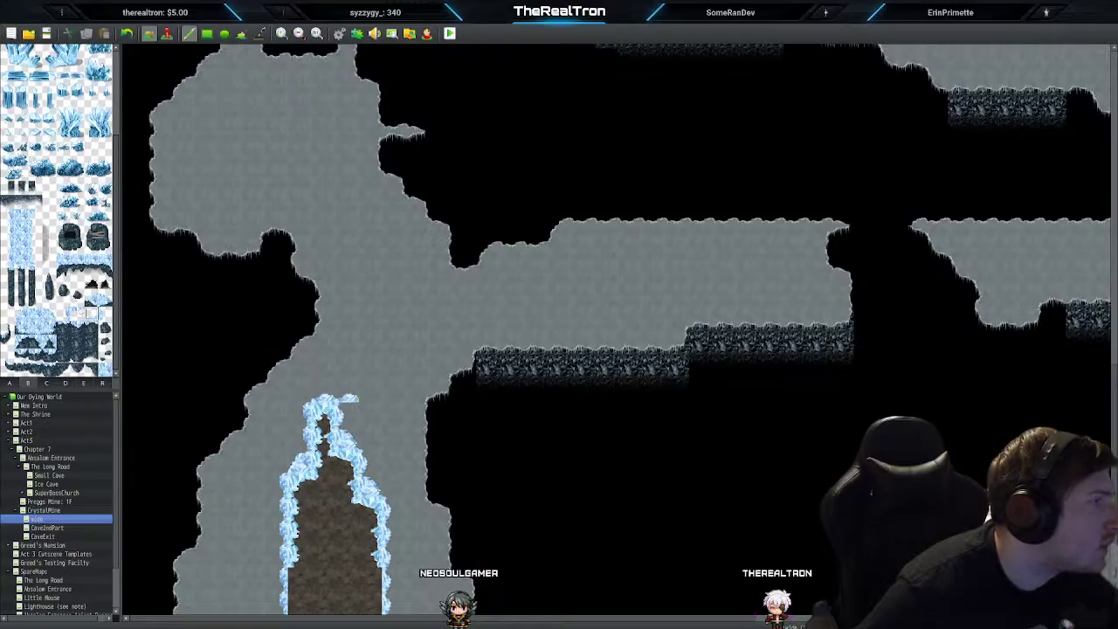
scroll(60, 210, up, 3)
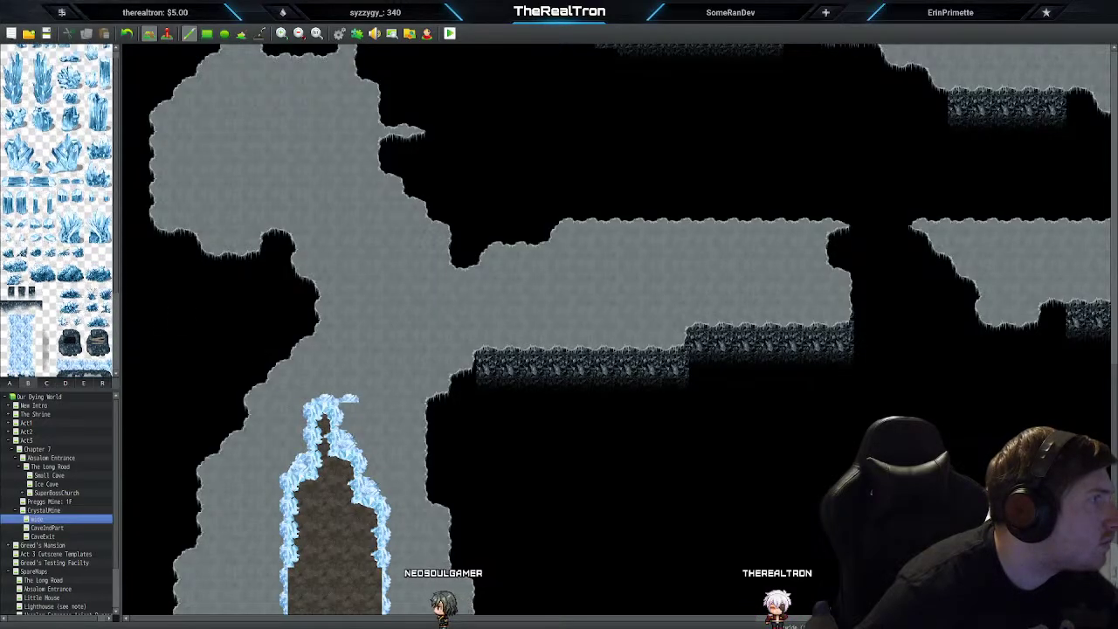
scroll(59, 210, down, 3)
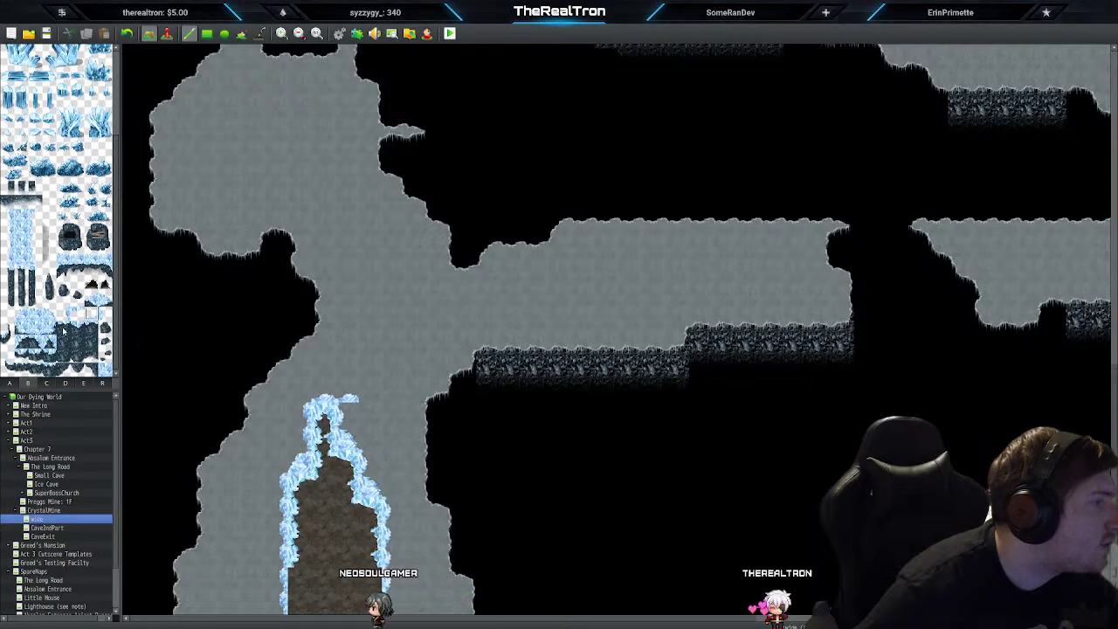
click(46, 383)
scroll(60, 210, down, 5)
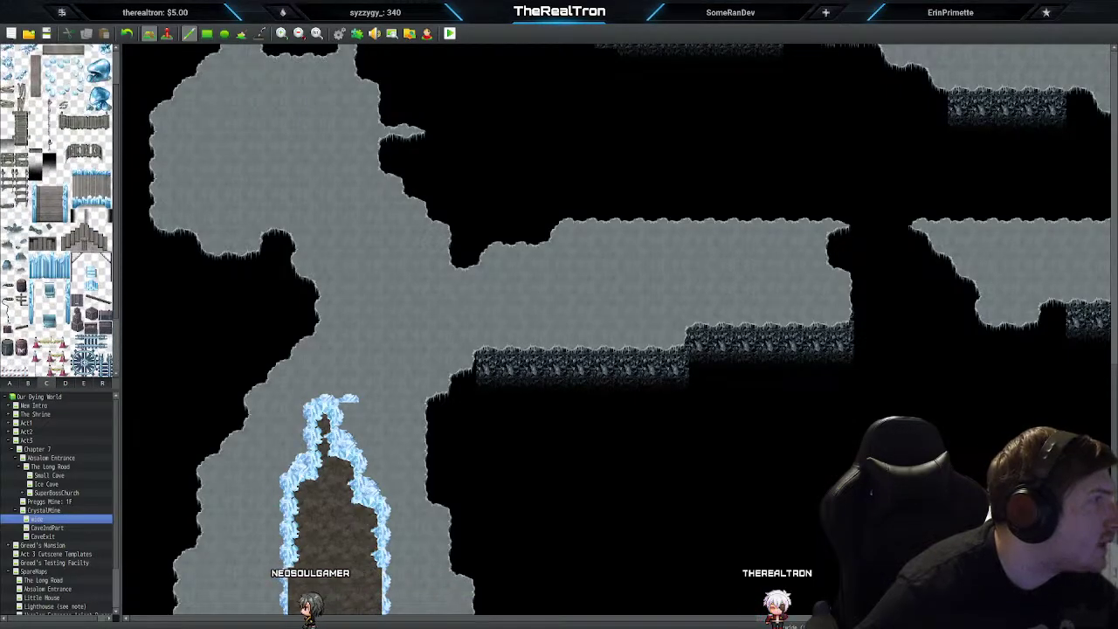
scroll(59, 262, down, 5)
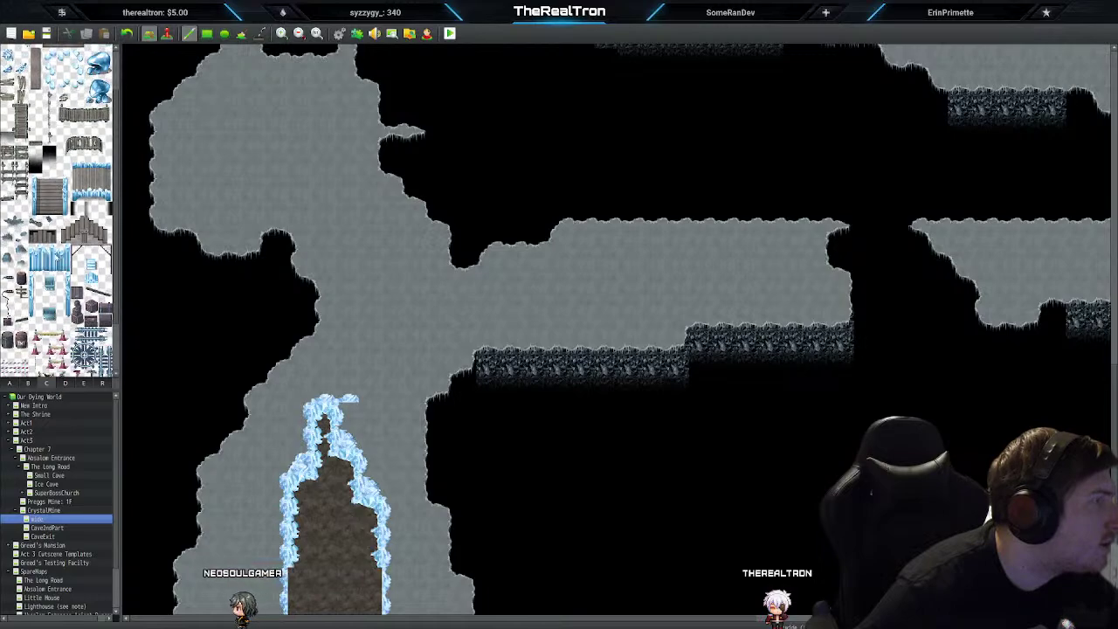
click(27, 383)
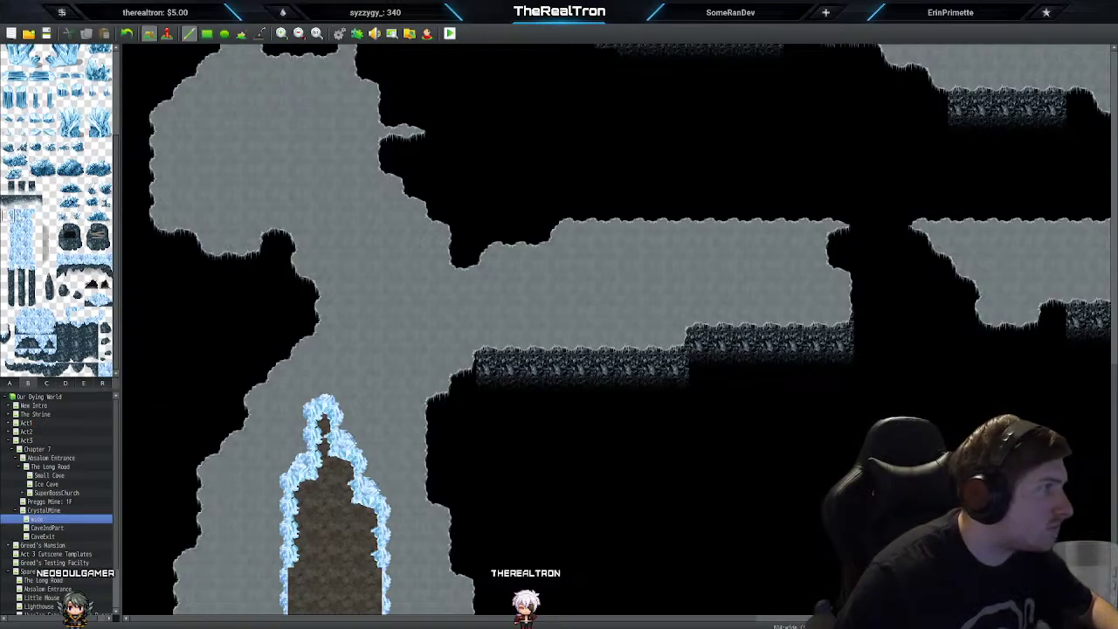
Step: Try placing a wide ice column in the black void south of the corridor, then undo it
drag(7, 216, 35, 258)
click(657, 486)
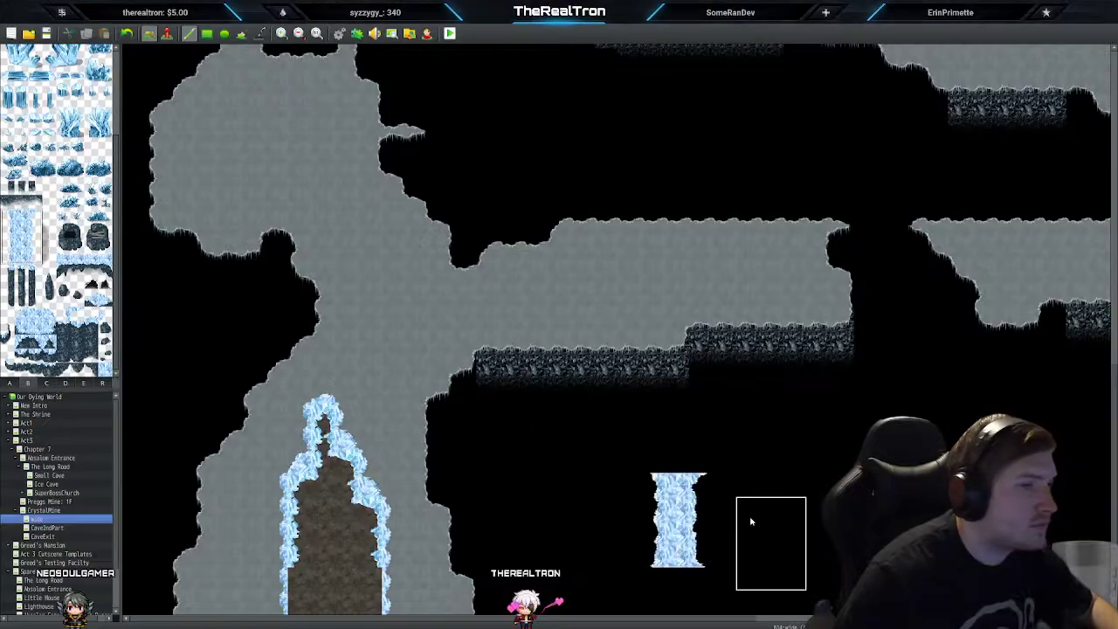
key(ctrl+z)
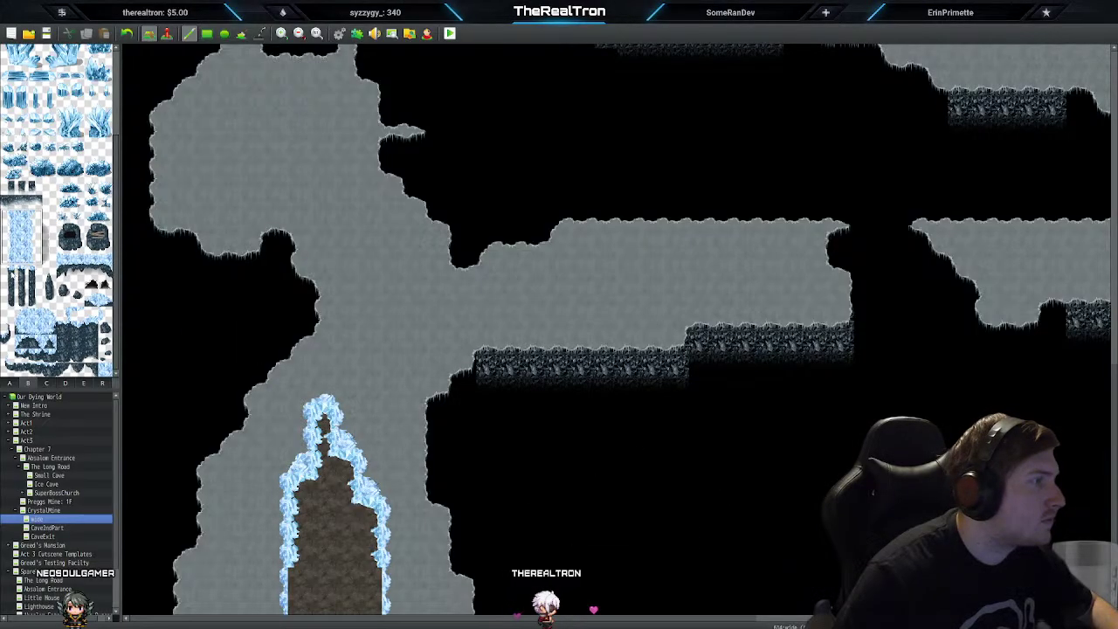
Step: Try scattering ice-capped rock pillars through the black void around the caves, then undo them all
click(748, 417)
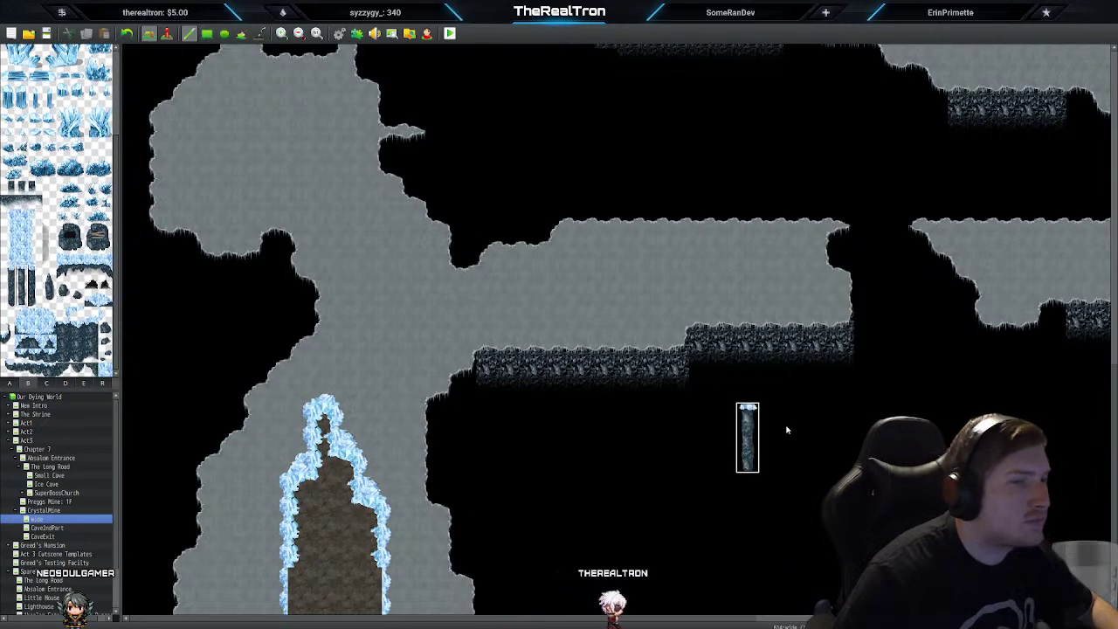
scroll(842, 469, up, 1)
click(913, 390)
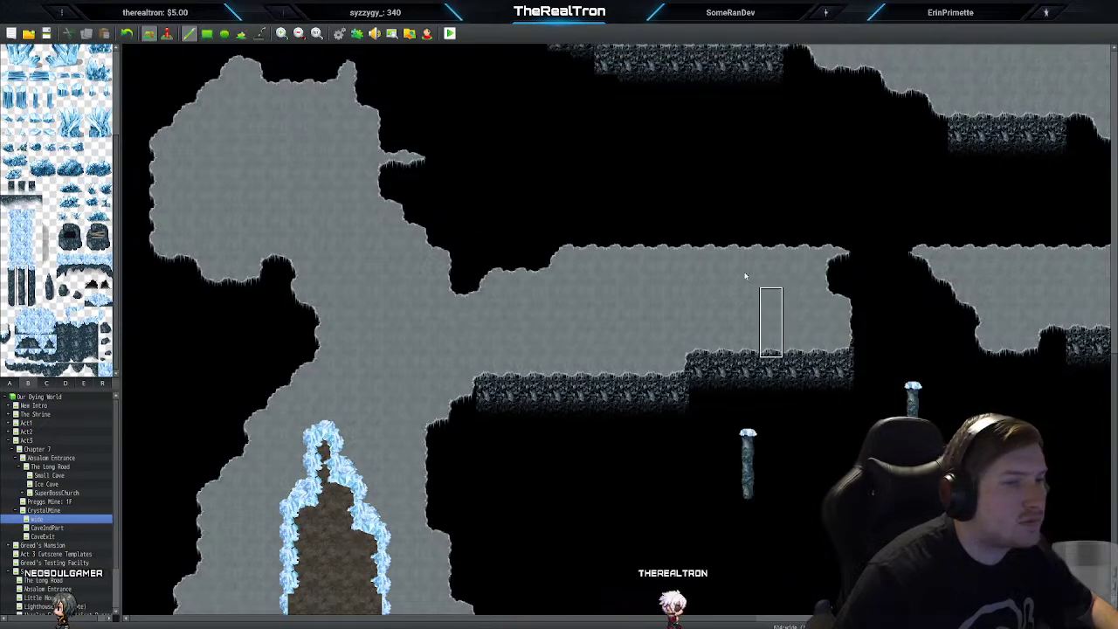
click(512, 131)
click(677, 131)
scroll(634, 258, up, 2)
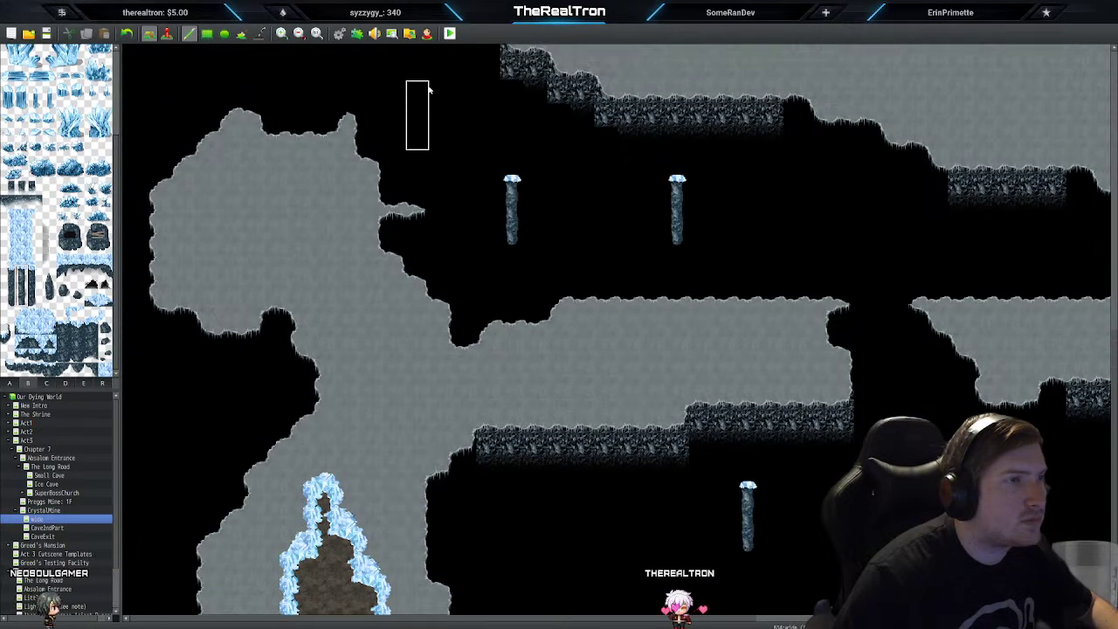
click(464, 93)
scroll(576, 280, up, 2)
scroll(581, 288, up, 1)
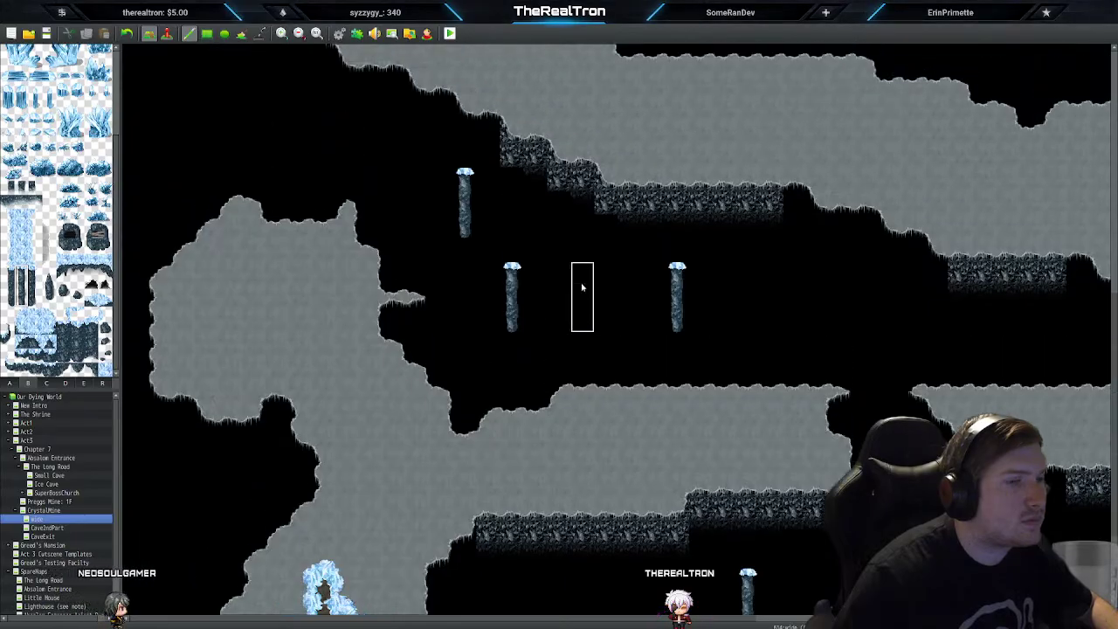
scroll(582, 287, down, 3)
key(ctrl+z)
key(ctrl+z)
key(ctrl+z)
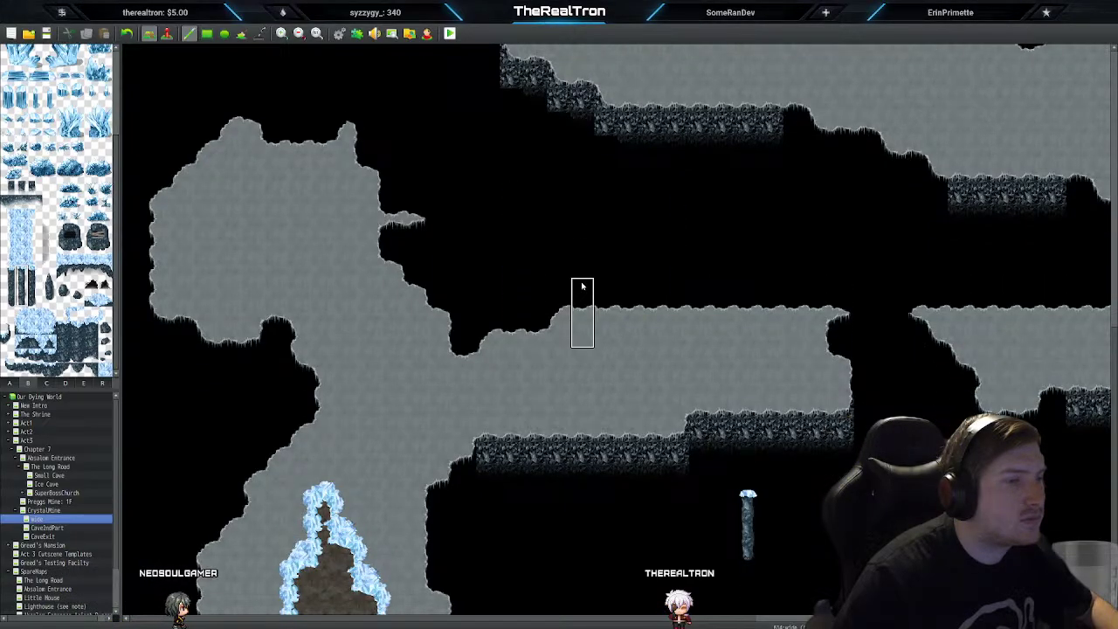
scroll(582, 285, down, 3)
key(ctrl+z)
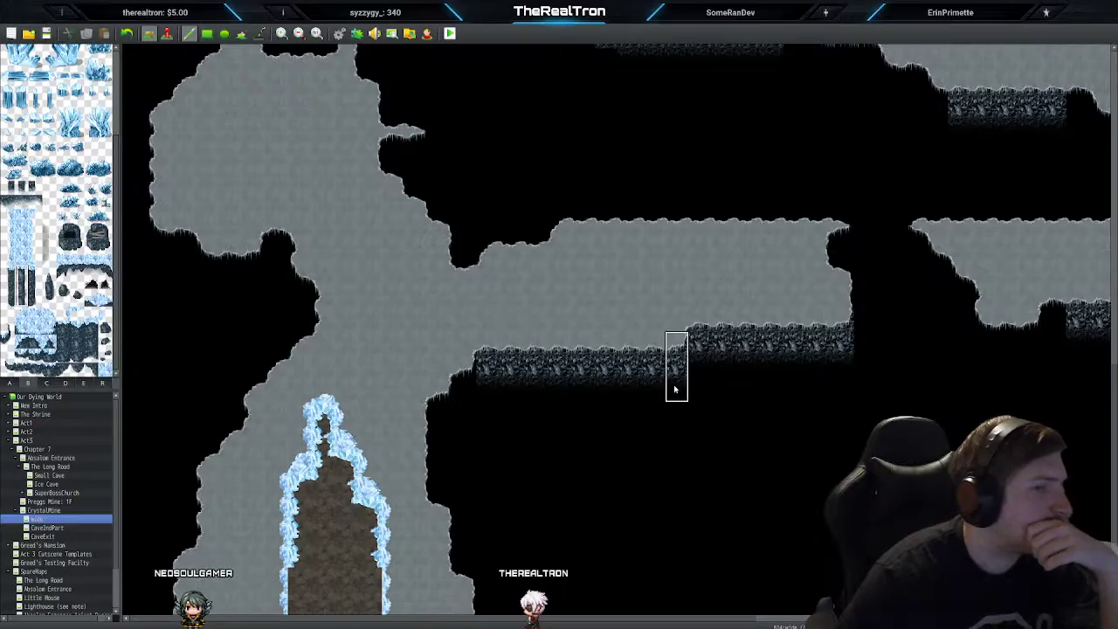
Step: Extend the corridor's southern rock wall southwest in steps to the passage's eastern edge, keeping the adjoining passage tile as grey floor
click(457, 433)
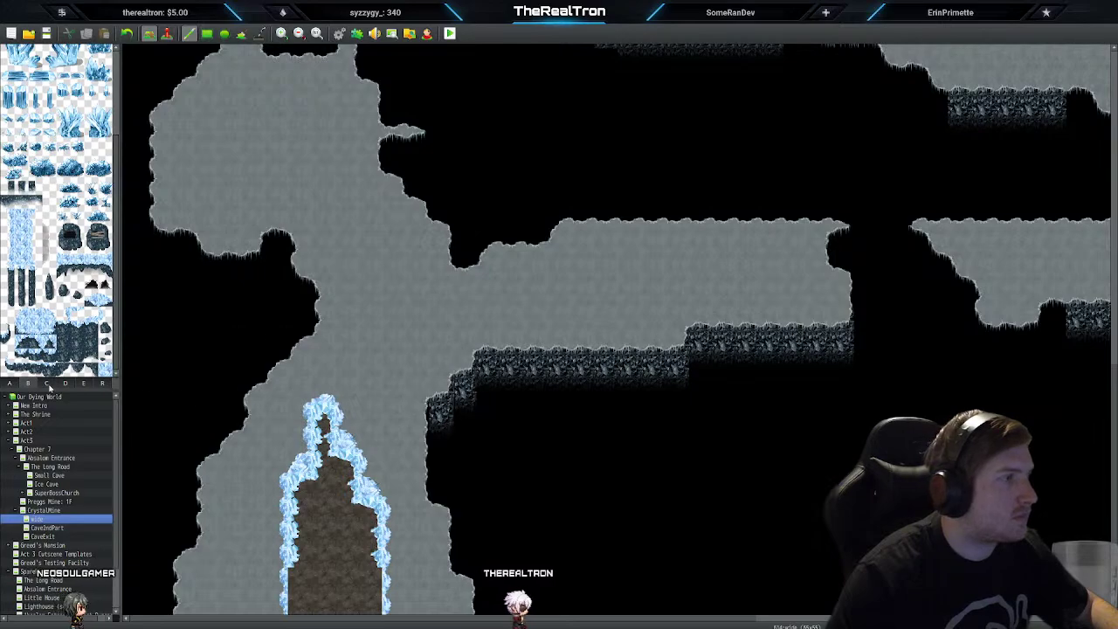
click(8, 383)
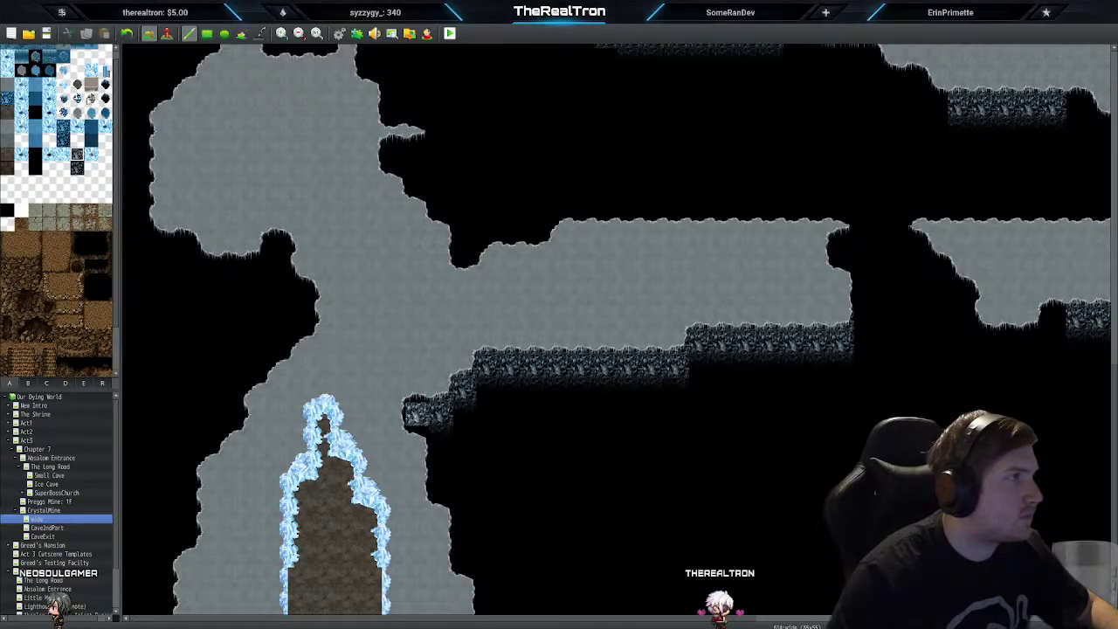
scroll(85, 150, up, 1)
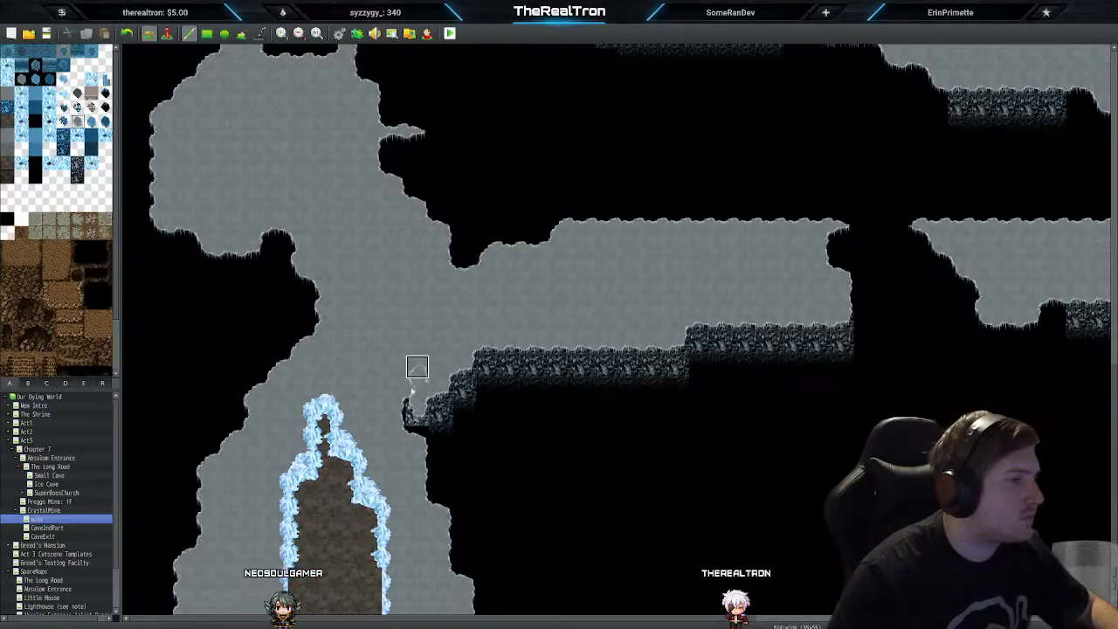
key(ctrl+z)
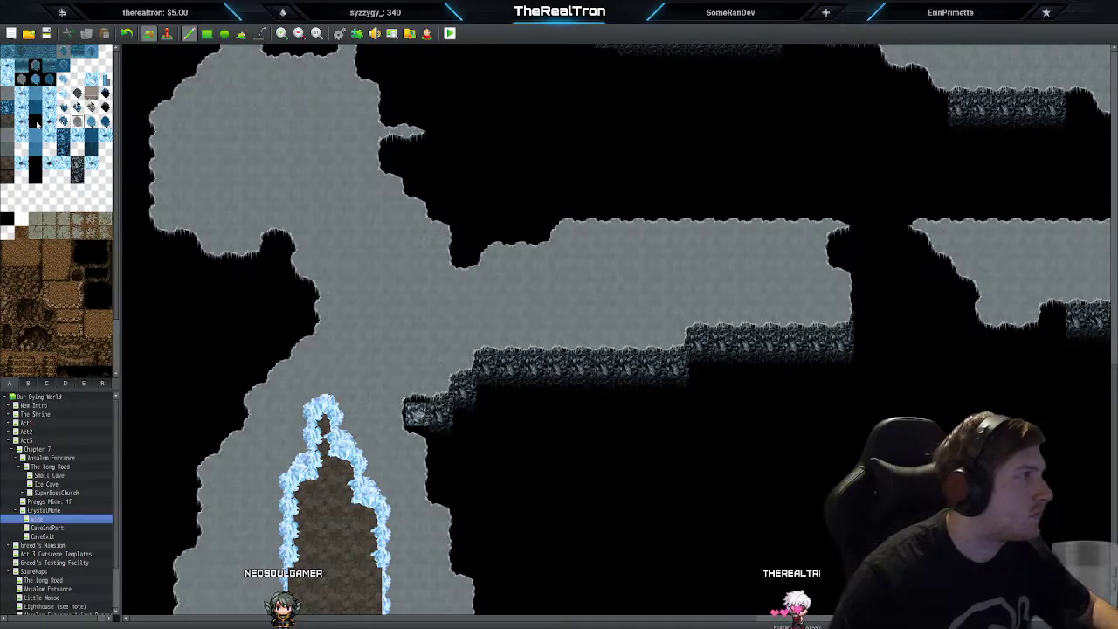
click(419, 415)
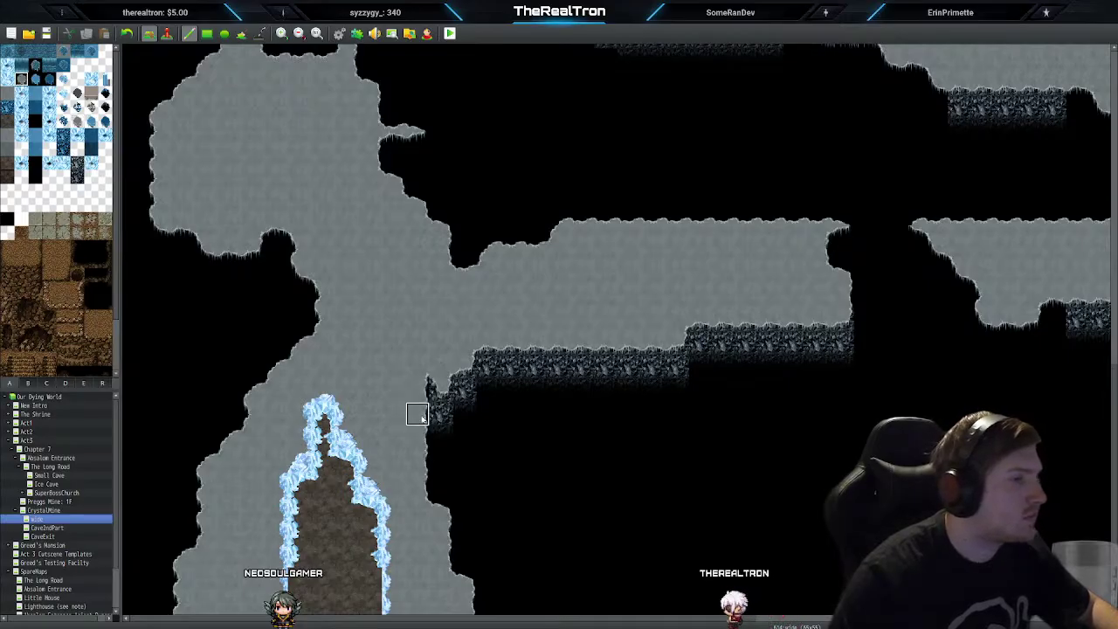
key(ctrl+z)
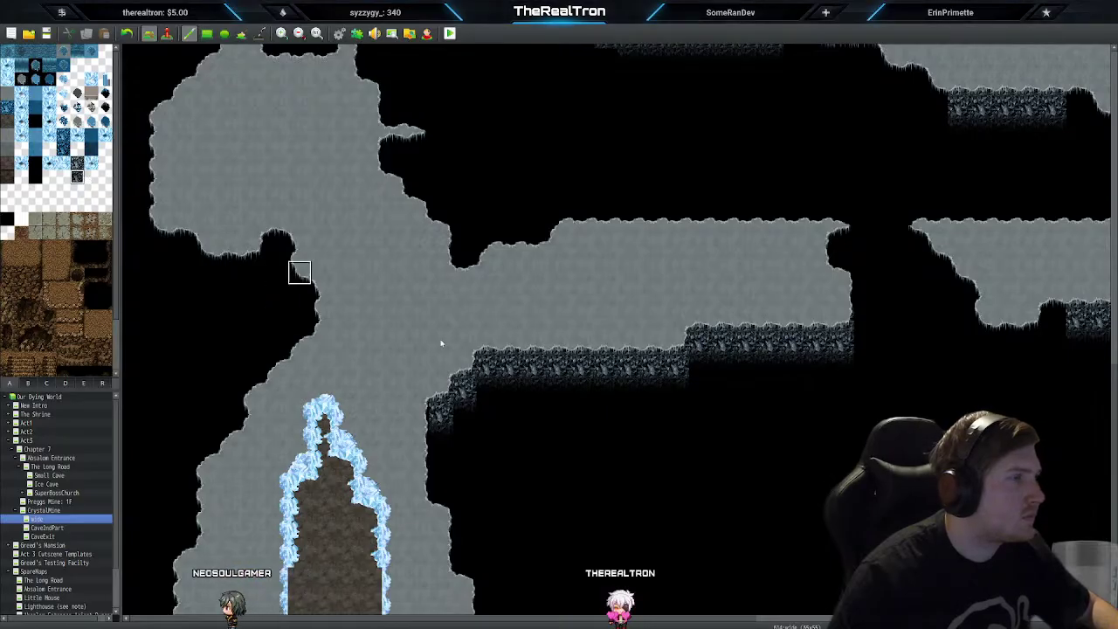
Step: Try painting a rock wall patch and grey floor pieces in the void around the corridor, then undo them
mouse_move(677, 460)
mouse_down()
mouse_move(629, 484)
mouse_move(629, 509)
mouse_up()
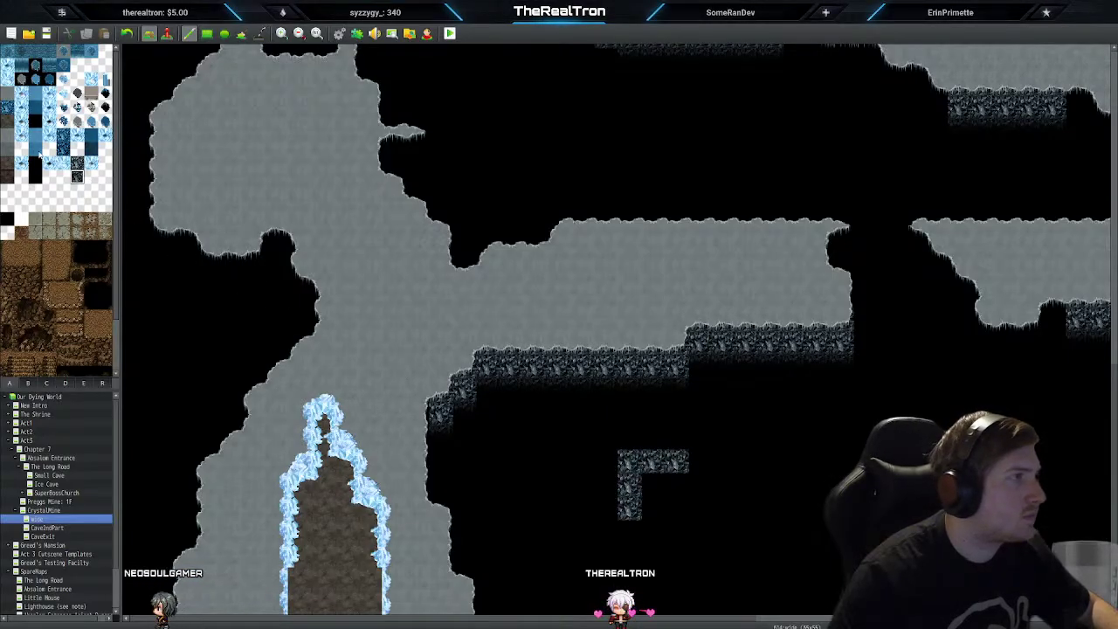
click(22, 82)
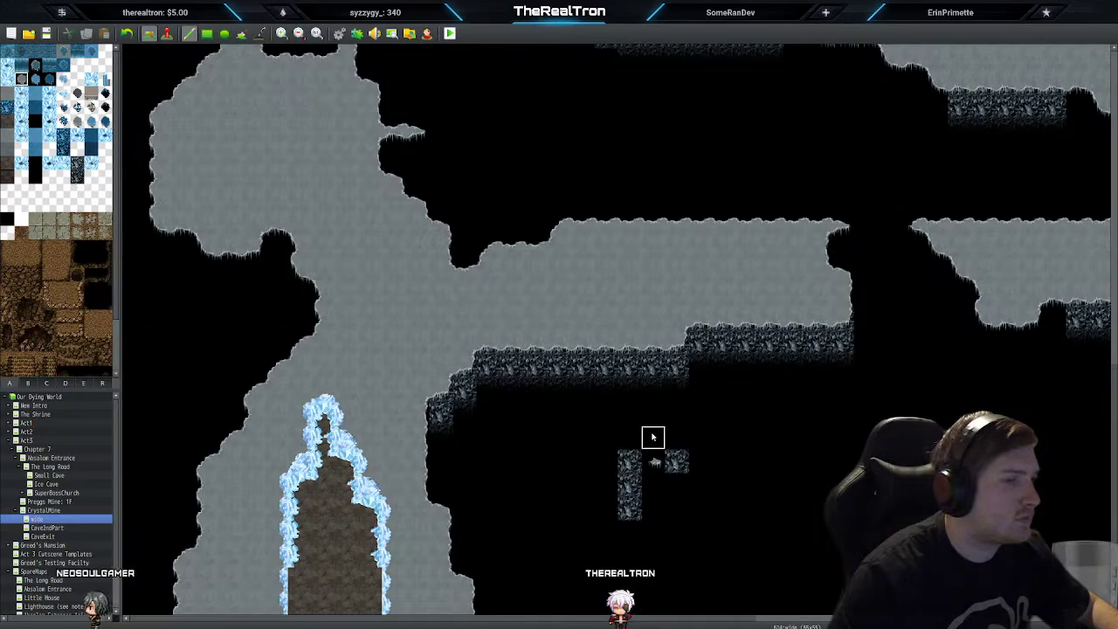
drag(673, 461, 625, 465)
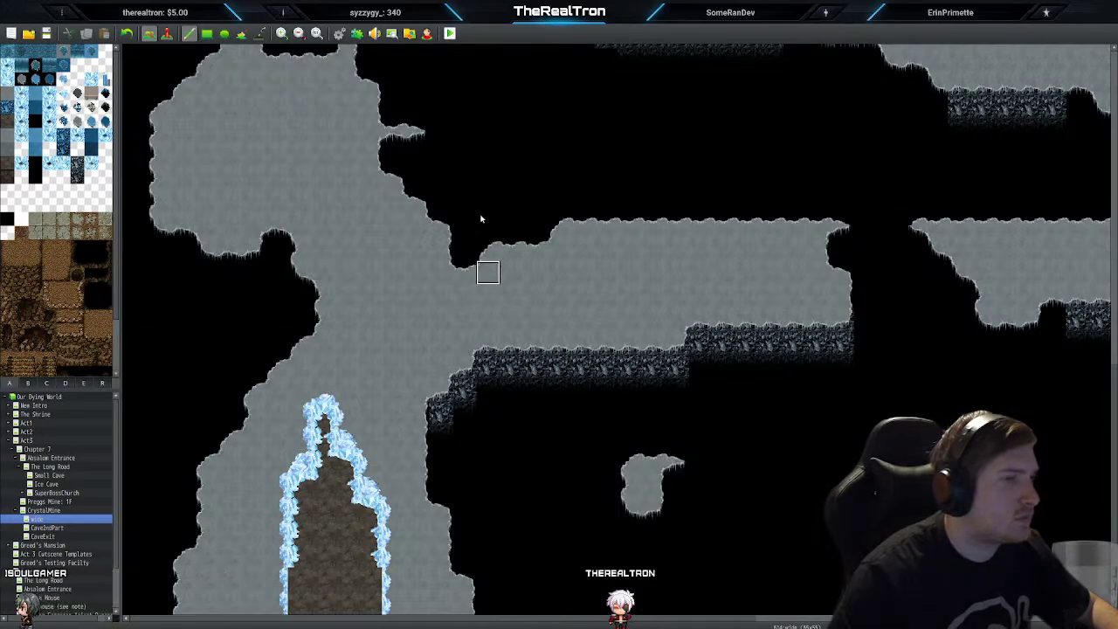
drag(488, 203, 566, 161)
key(ctrl+z)
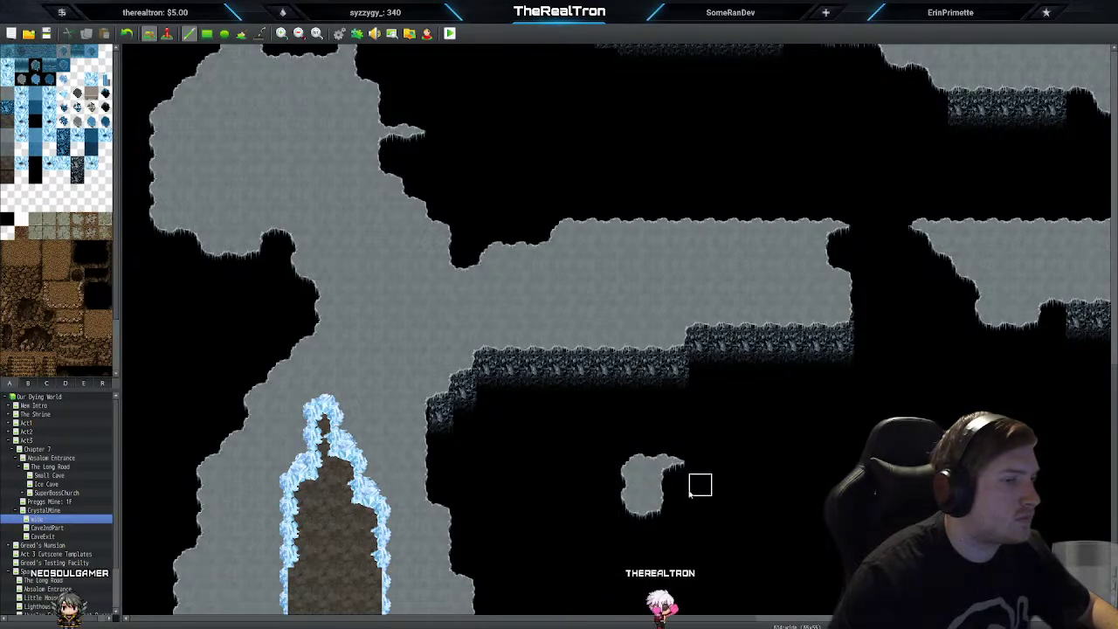
key(ctrl+z)
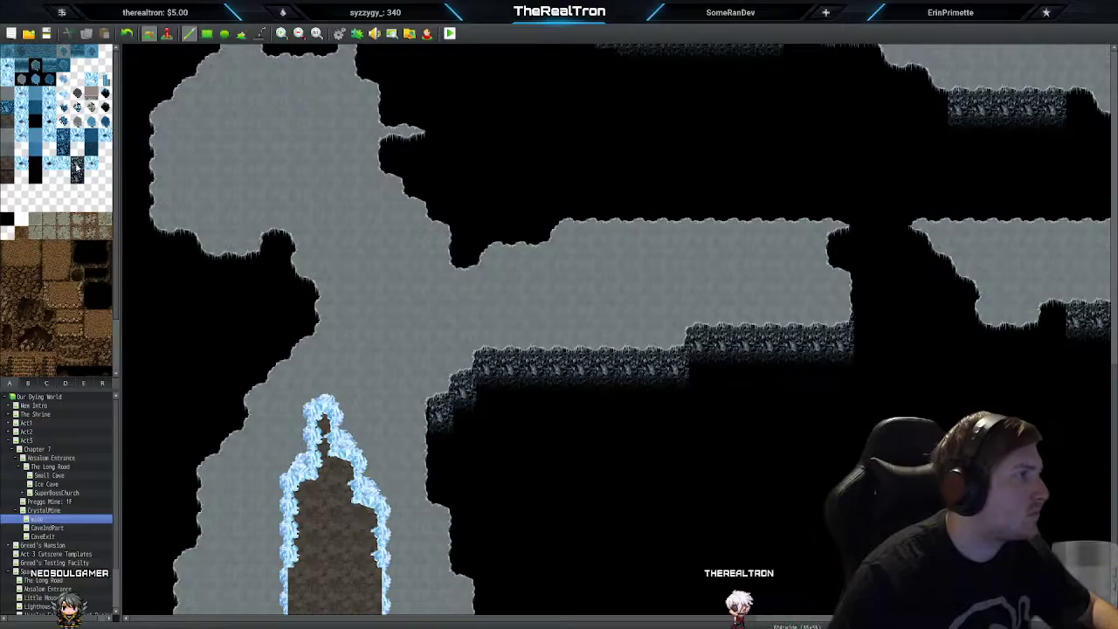
Step: Paint small isolated grey floor islands in the black void north and south of the corridor
mouse_move(550, 155)
mouse_down()
mouse_move(535, 127)
mouse_move(599, 131)
mouse_move(505, 150)
mouse_up()
mouse_move(334, 151)
mouse_down()
mouse_move(320, 140)
mouse_move(335, 151)
mouse_up()
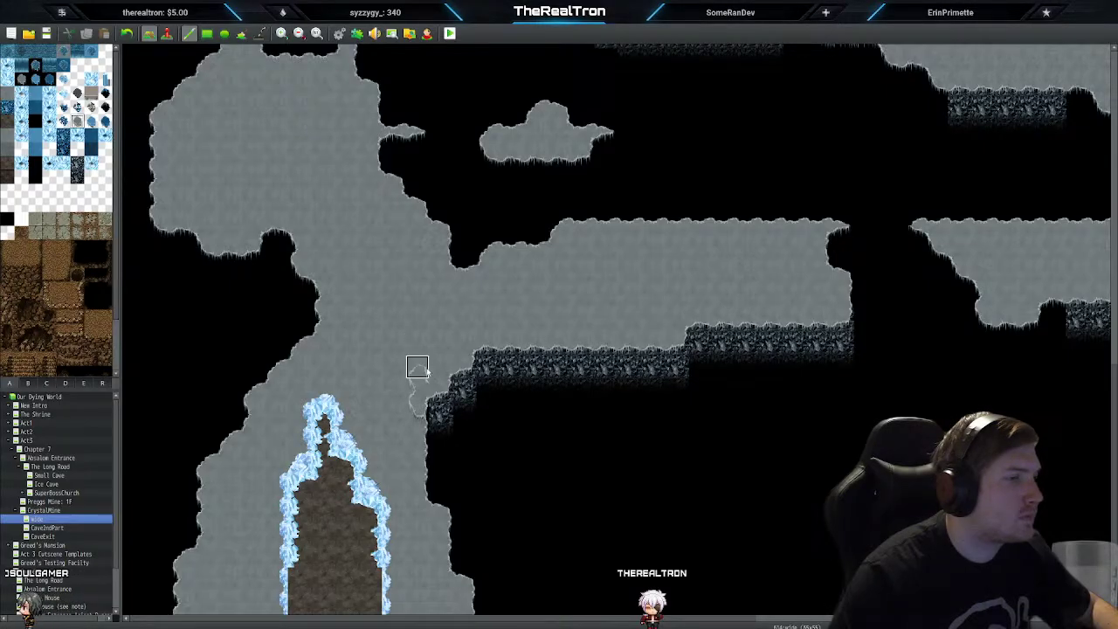
drag(426, 372, 467, 345)
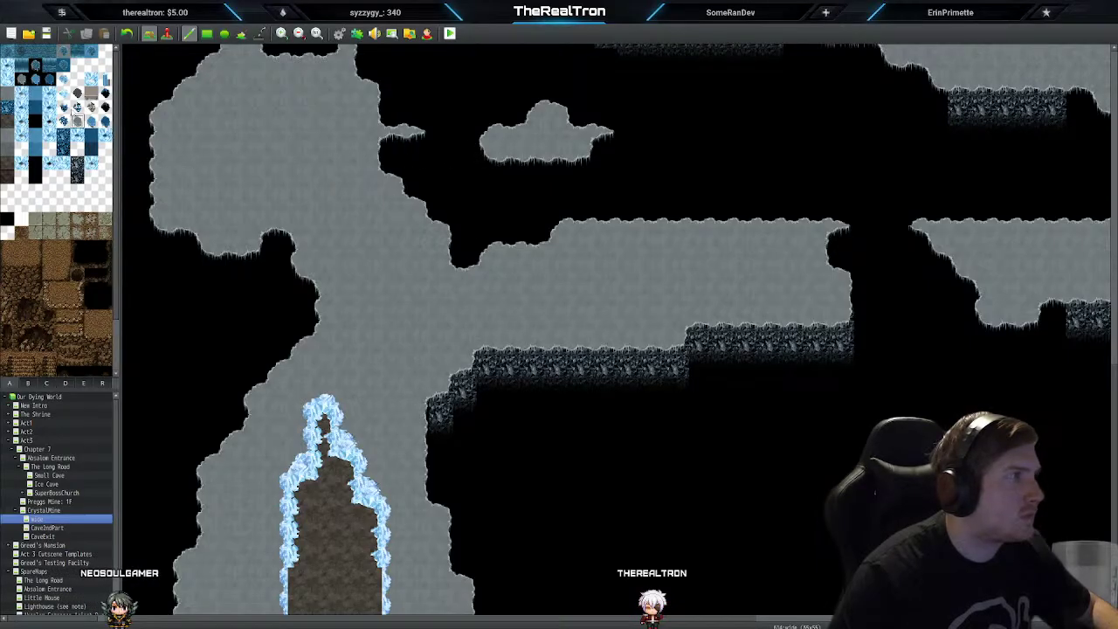
drag(629, 463, 612, 507)
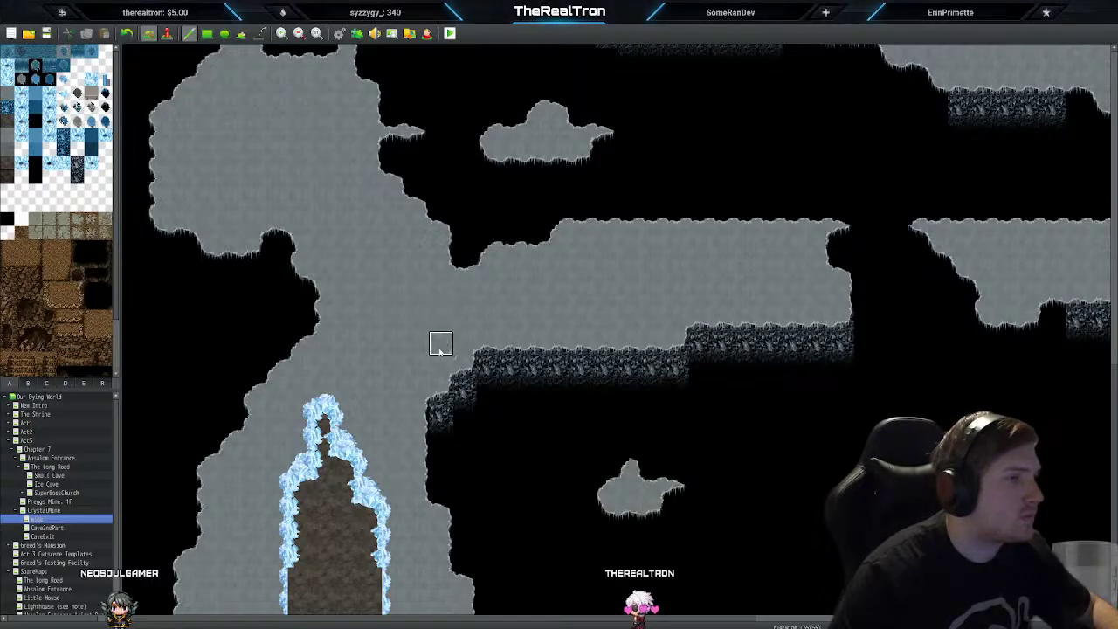
Step: Try a black void strip along the corridor's southern floor, undo it, and erase the small floor island south of the corridor
drag(463, 330, 605, 321)
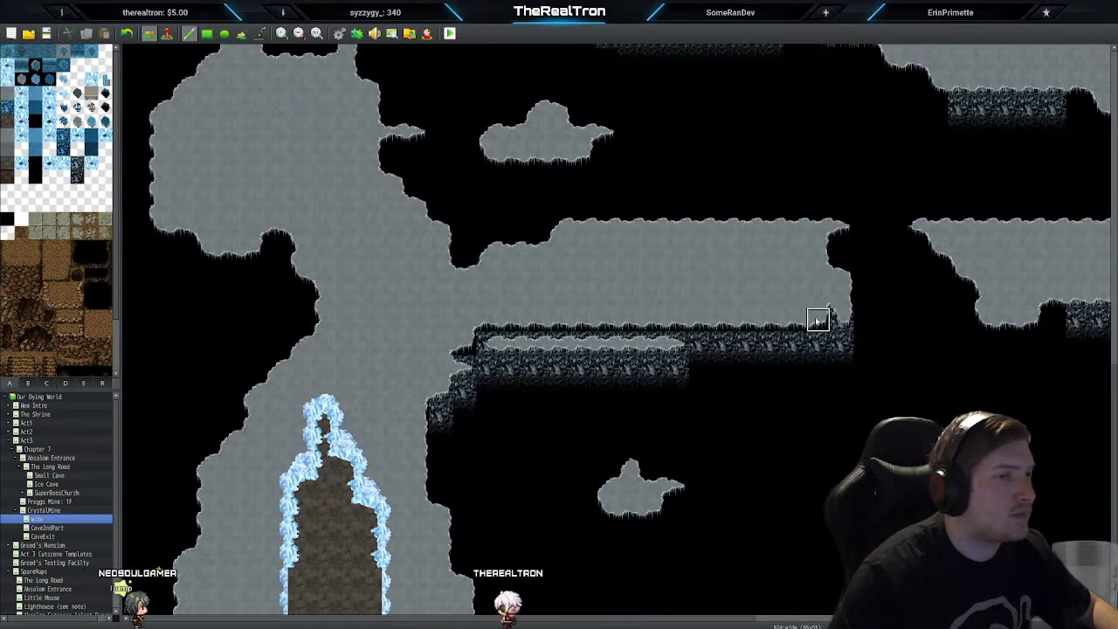
key(ctrl+z)
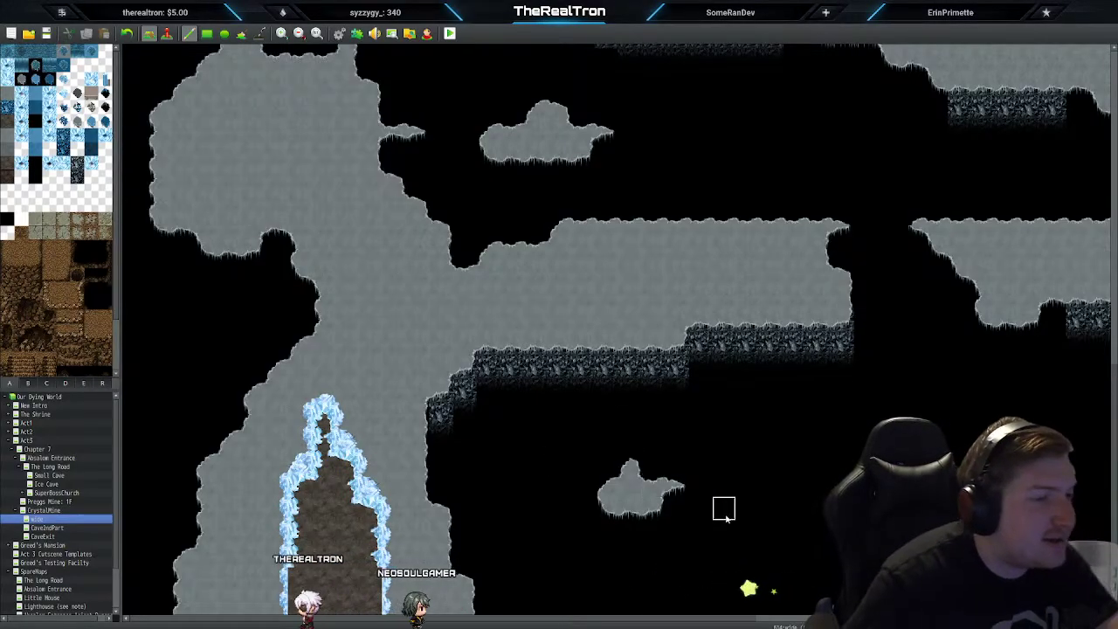
mouse_move(725, 510)
mouse_down()
mouse_move(673, 482)
mouse_move(629, 482)
mouse_up()
click(630, 461)
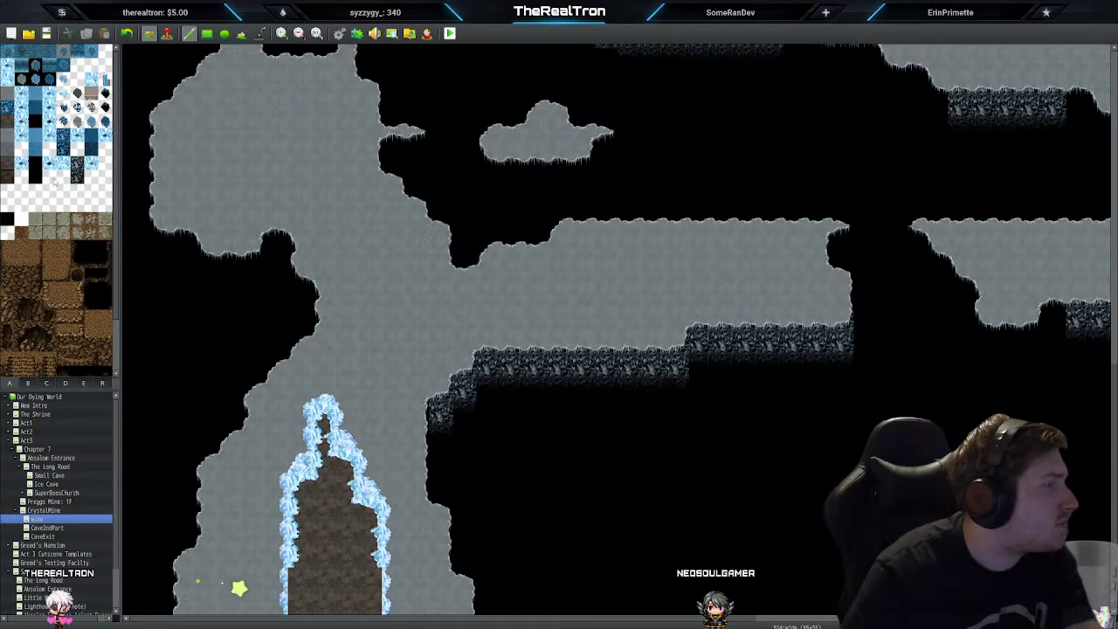
Step: Try painting narrow rock wall pieces in the black void south of the corridor, then undo them
scroll(57, 274, down, 2)
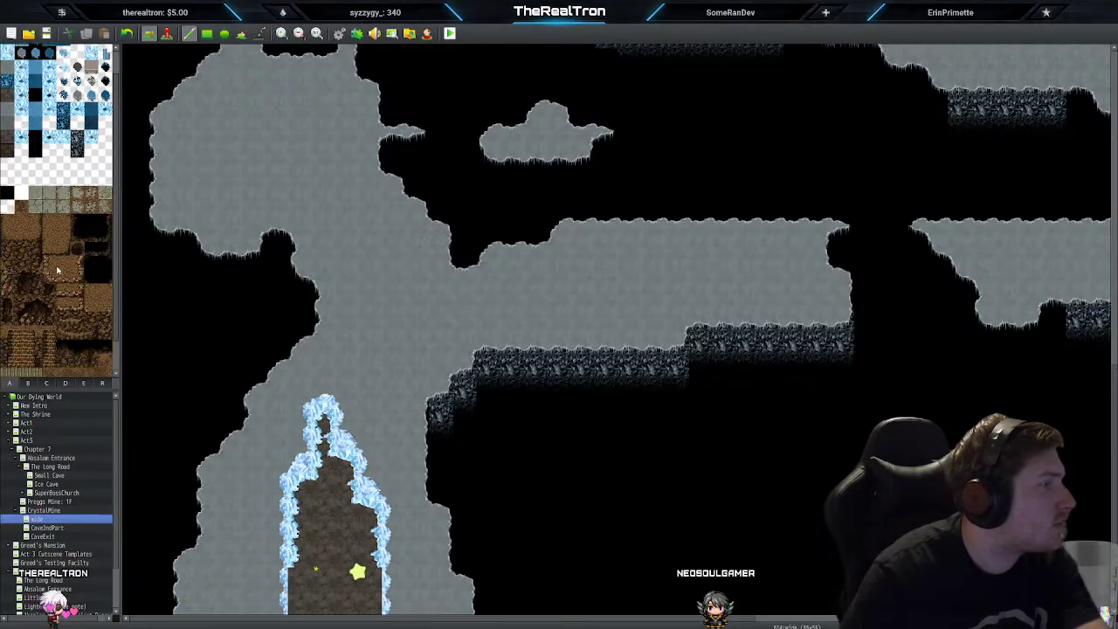
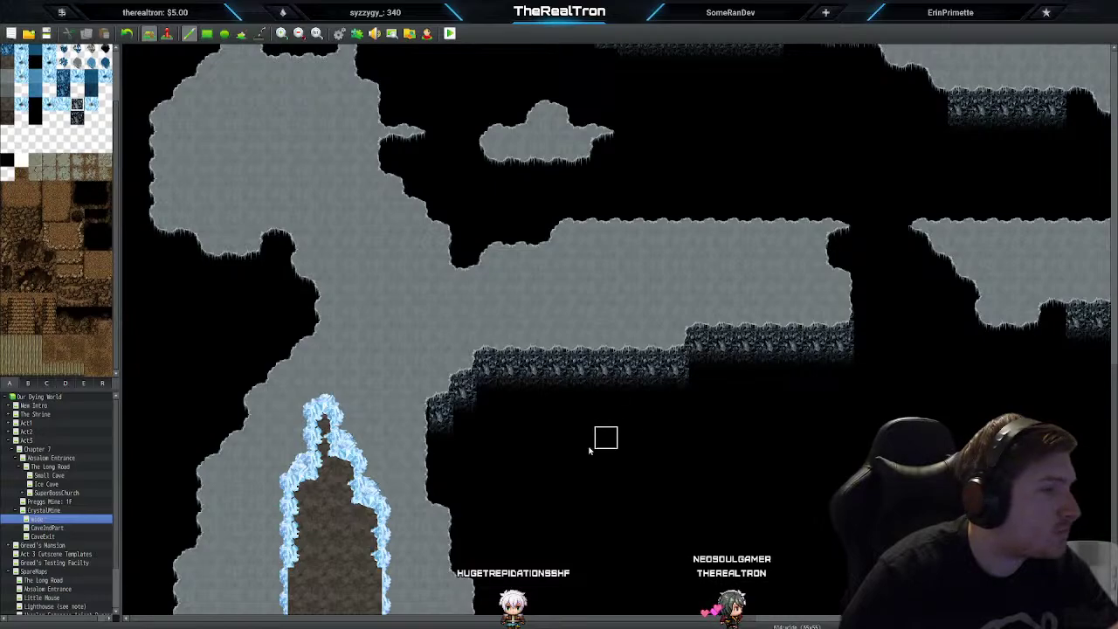
drag(583, 441, 583, 485)
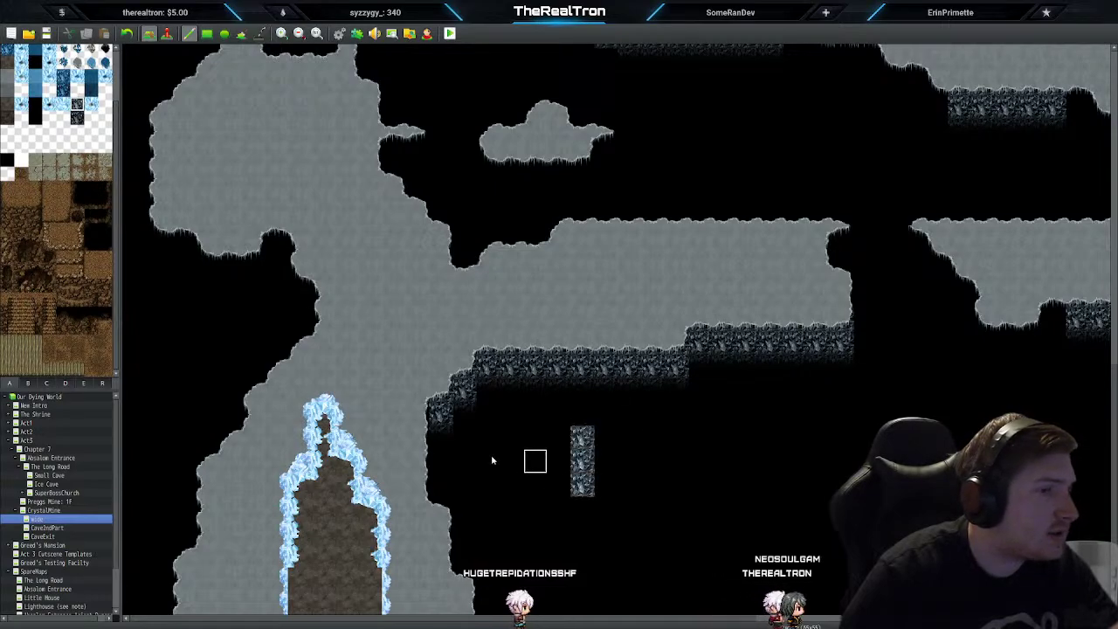
click(76, 116)
click(511, 437)
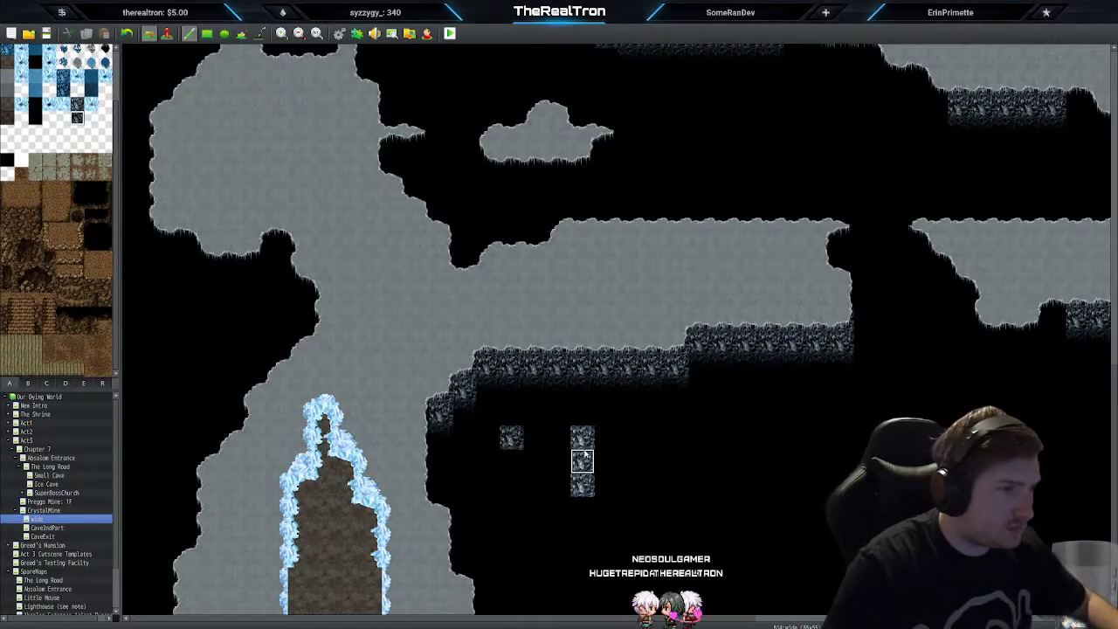
key(ctrl+z)
key(ctrl+z)
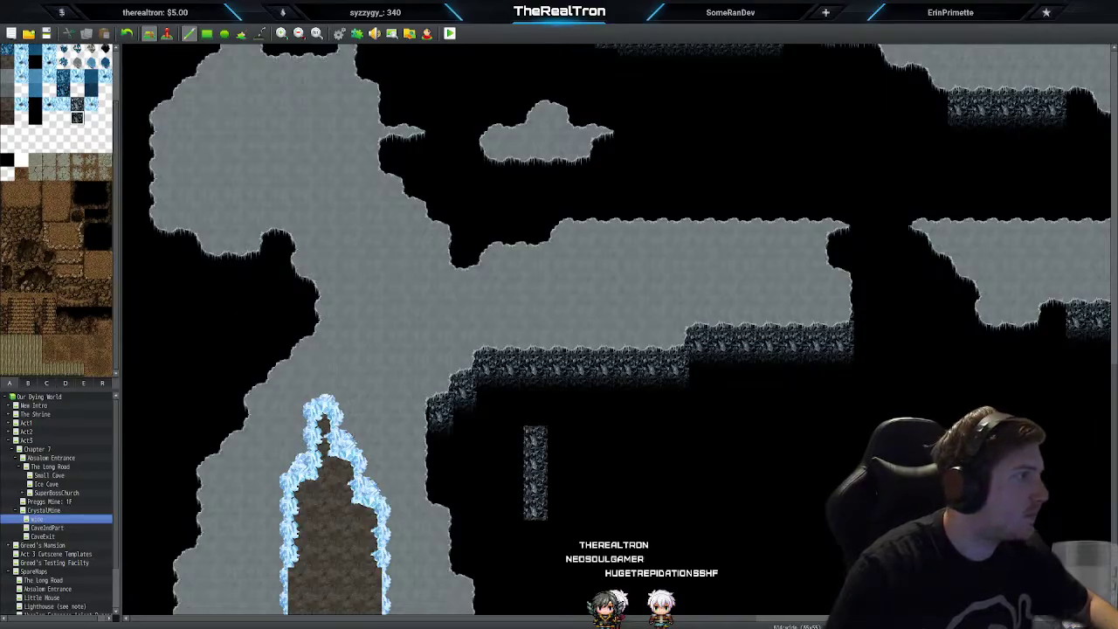
Step: Try turning the narrow rock column south of the corridor into a tall grey floor island, then erase it
click(9, 383)
scroll(70, 318, up, 3)
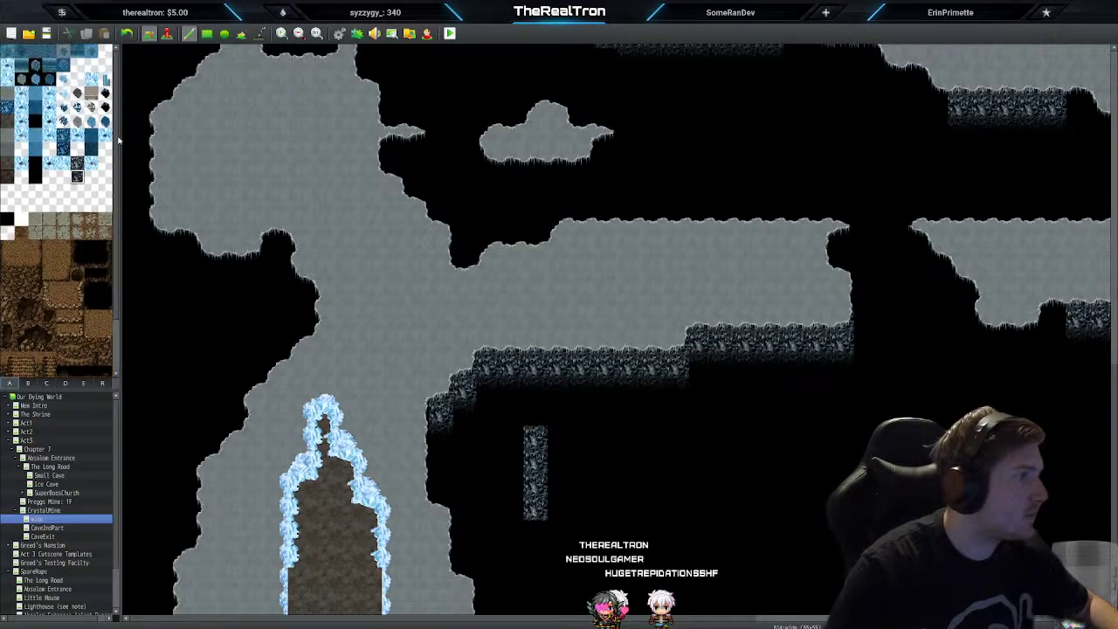
click(78, 122)
click(534, 447)
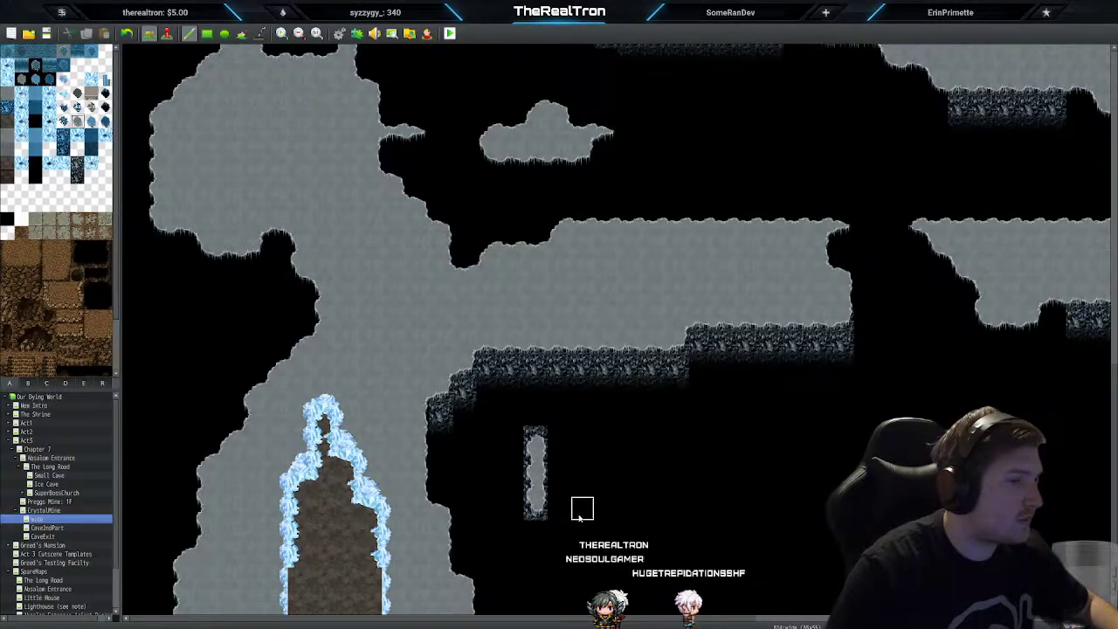
drag(514, 438, 514, 509)
click(533, 419)
click(514, 419)
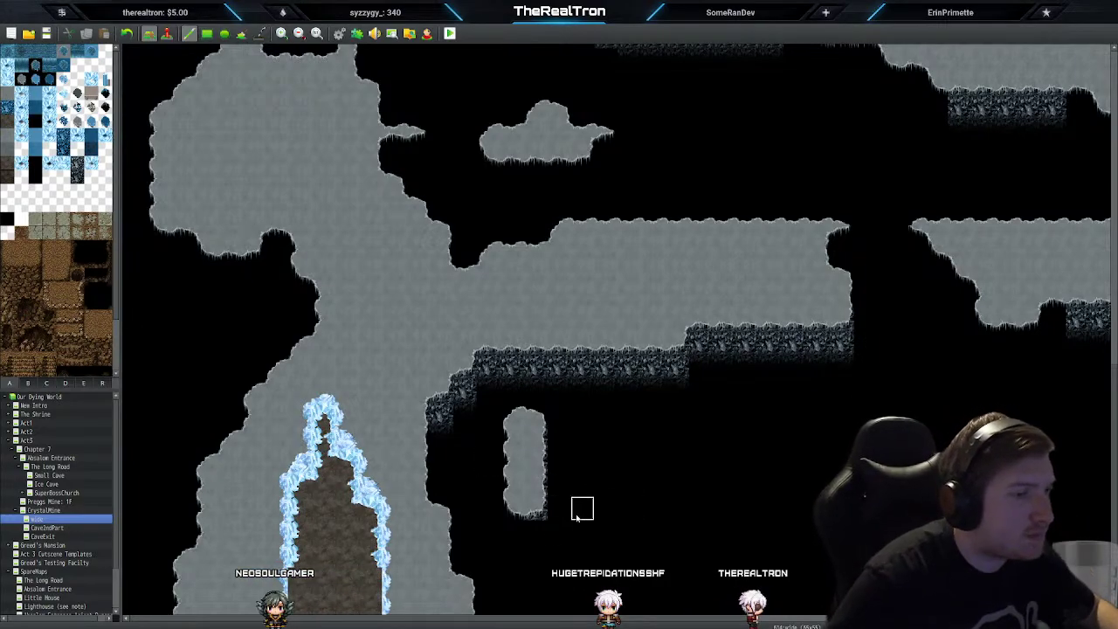
mouse_move(529, 511)
mouse_down()
mouse_move(529, 474)
mouse_move(513, 442)
mouse_up()
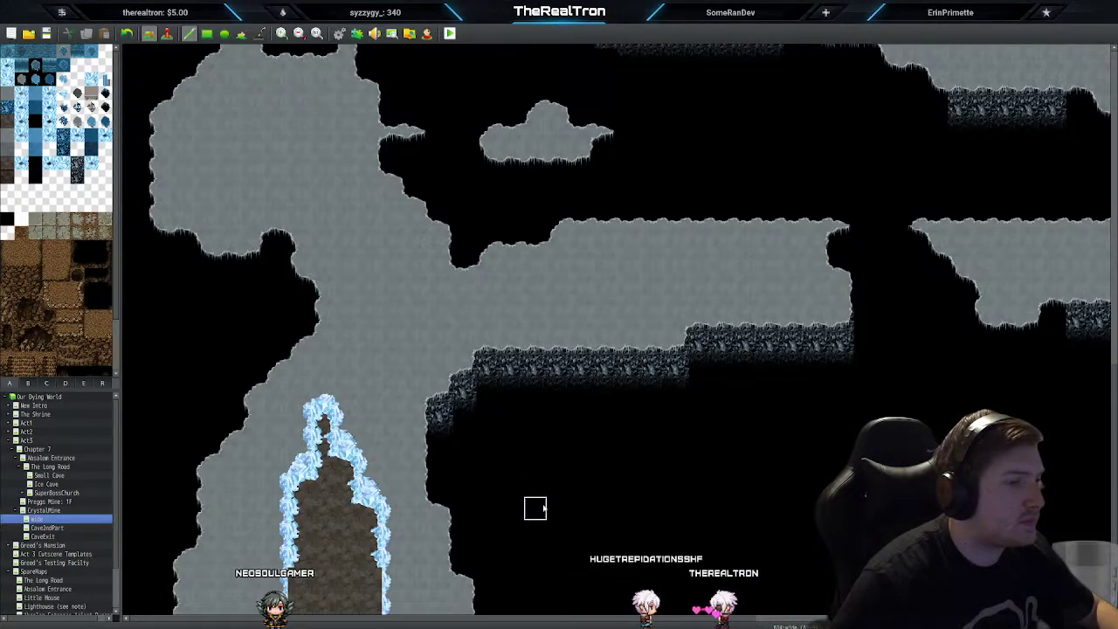
Step: Erase the isolated grey floor island in the void north of the corridor
scroll(543, 508, up, 2)
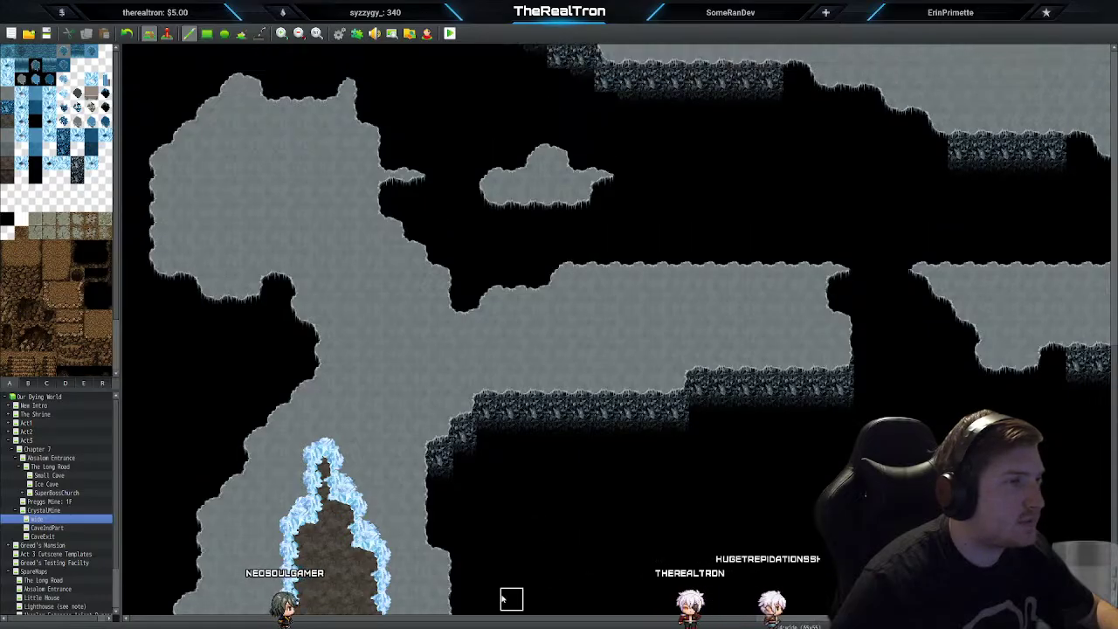
scroll(527, 576, up, 3)
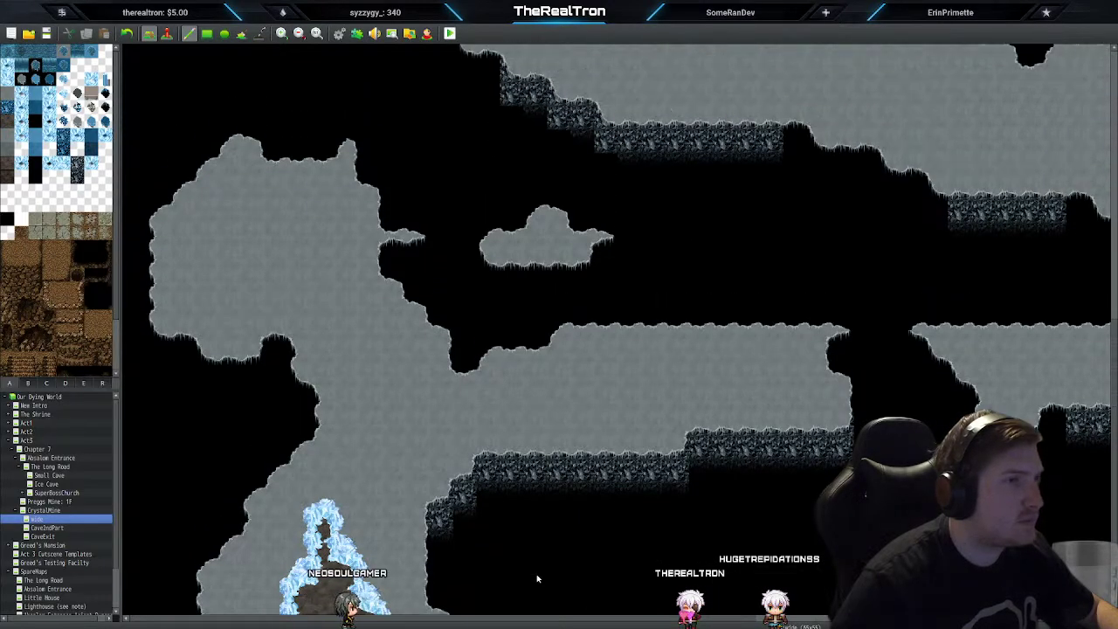
mouse_move(589, 274)
mouse_down()
mouse_move(585, 254)
mouse_move(598, 256)
mouse_up()
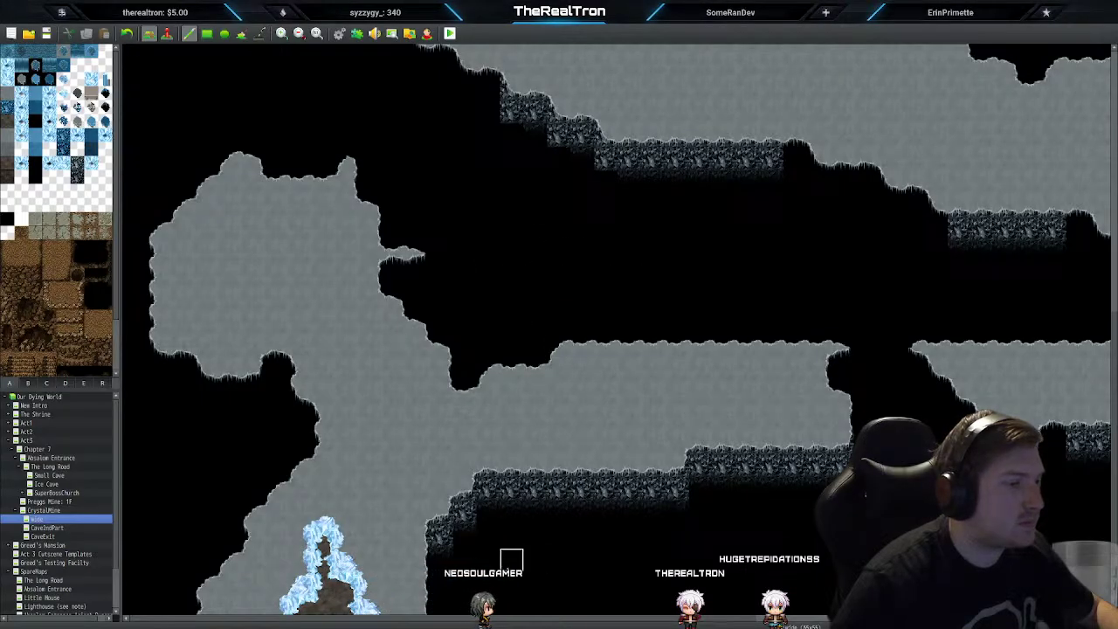
Step: Add rock wall pieces beneath the bare steps of the eastern cave's southern edge, up to near its eastern tip
drag(454, 619, 472, 622)
scroll(629, 559, right, 4)
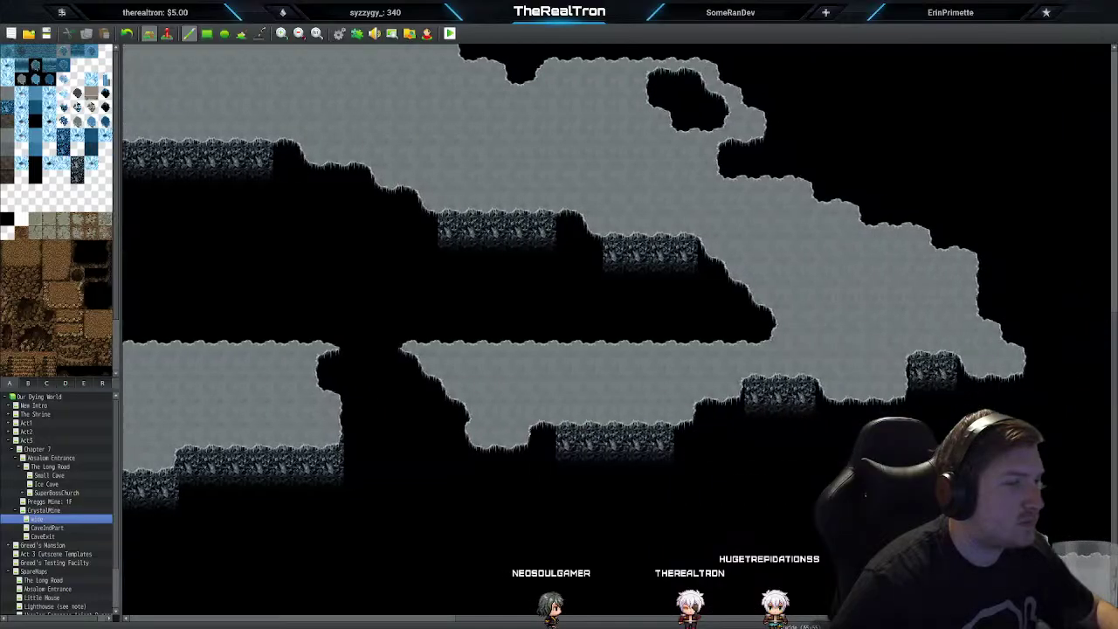
scroll(584, 510, down, 2)
scroll(594, 512, down, 1)
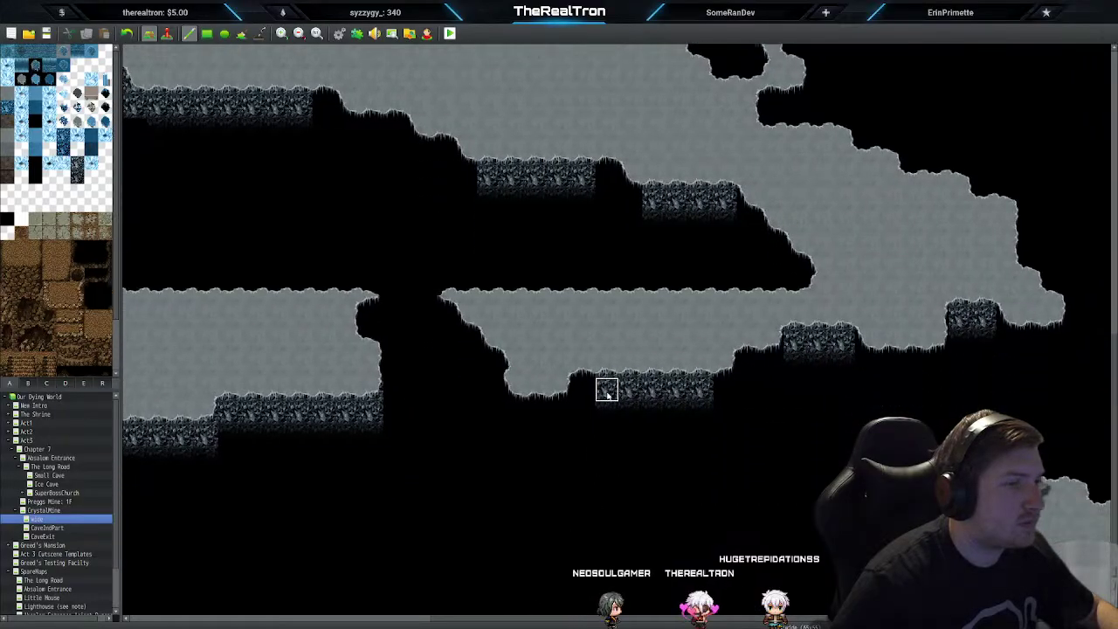
click(586, 417)
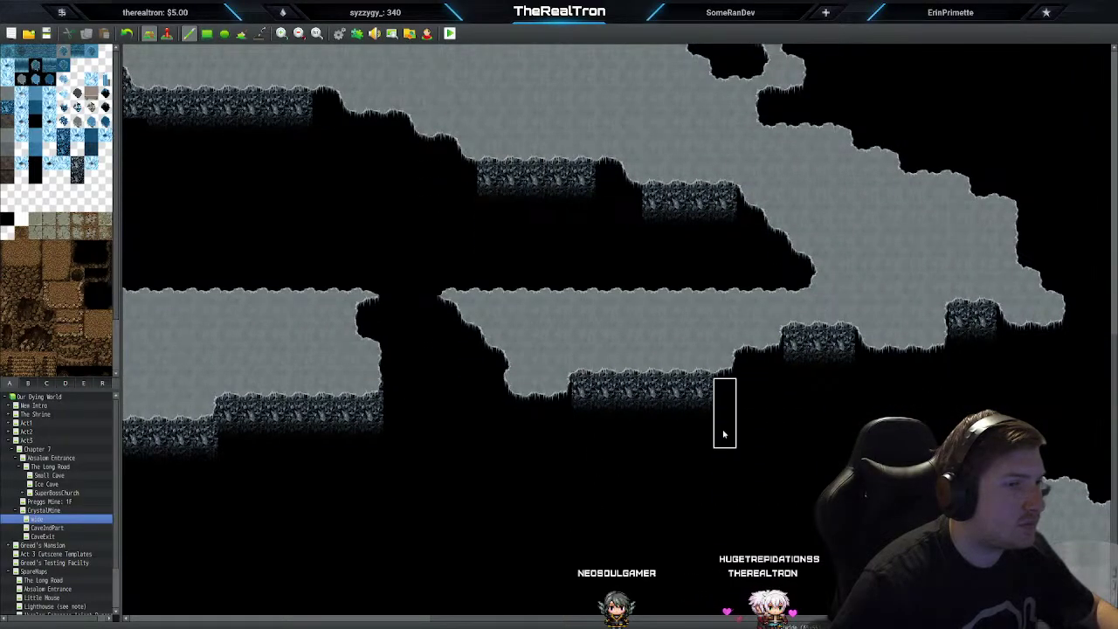
click(746, 393)
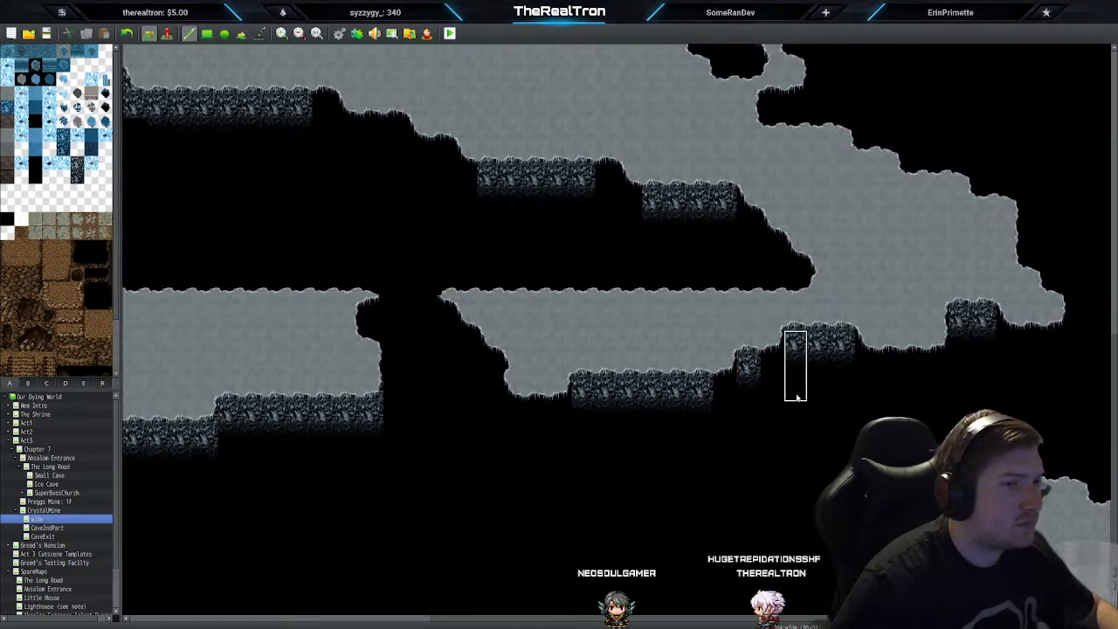
drag(893, 389, 909, 389)
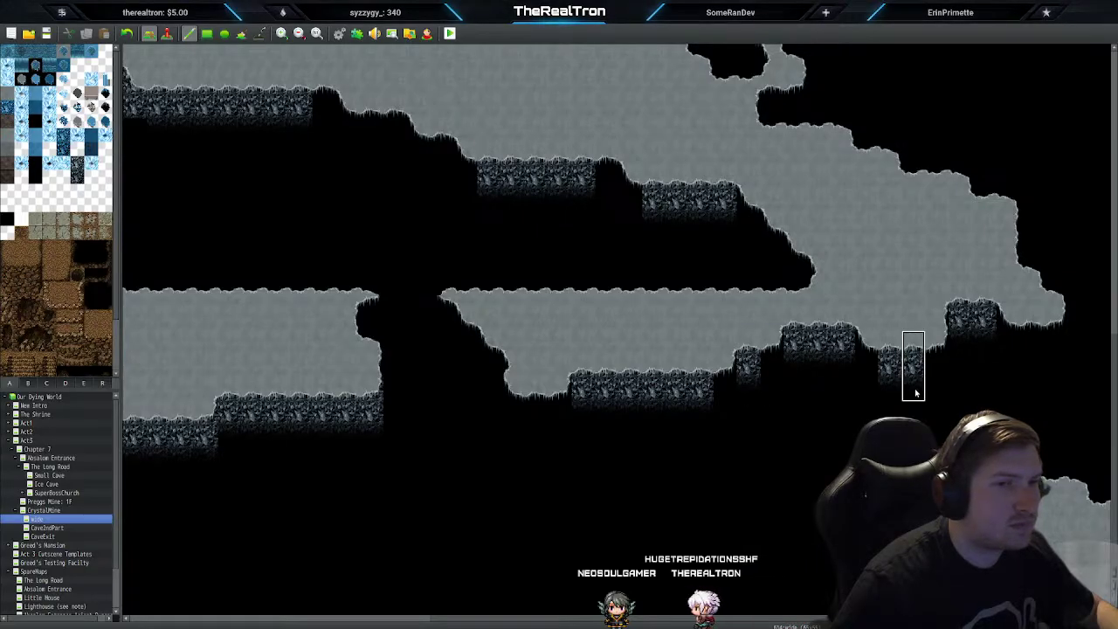
click(1040, 365)
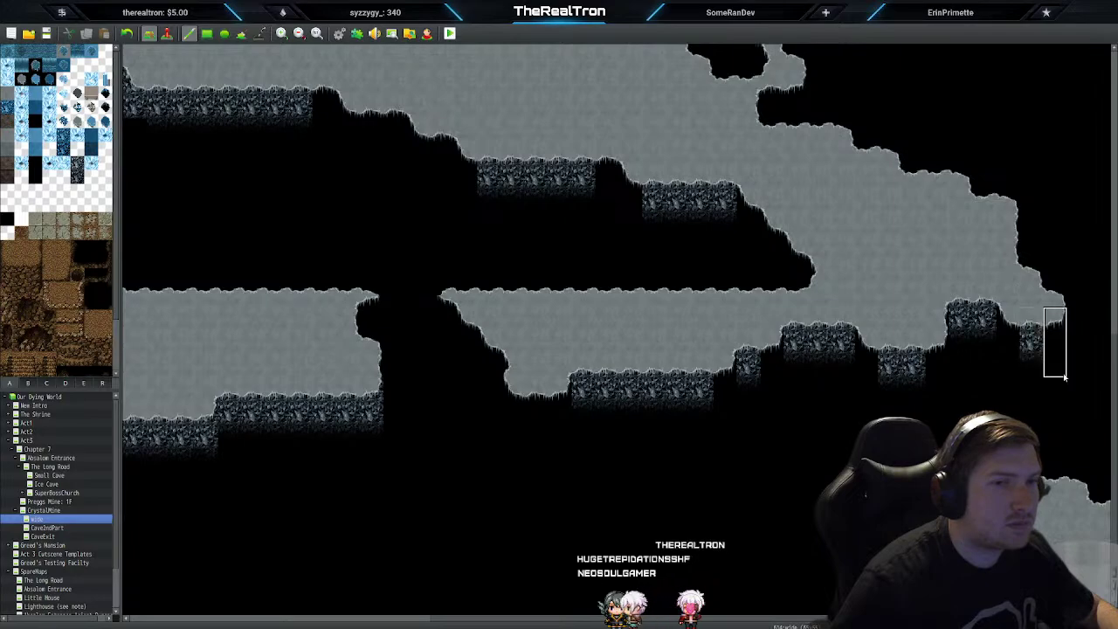
Step: Add rock walls along the northern cave's stepped southern edge, continuing them down the slope to its junction with the eastern cave
scroll(1008, 384, up, 1)
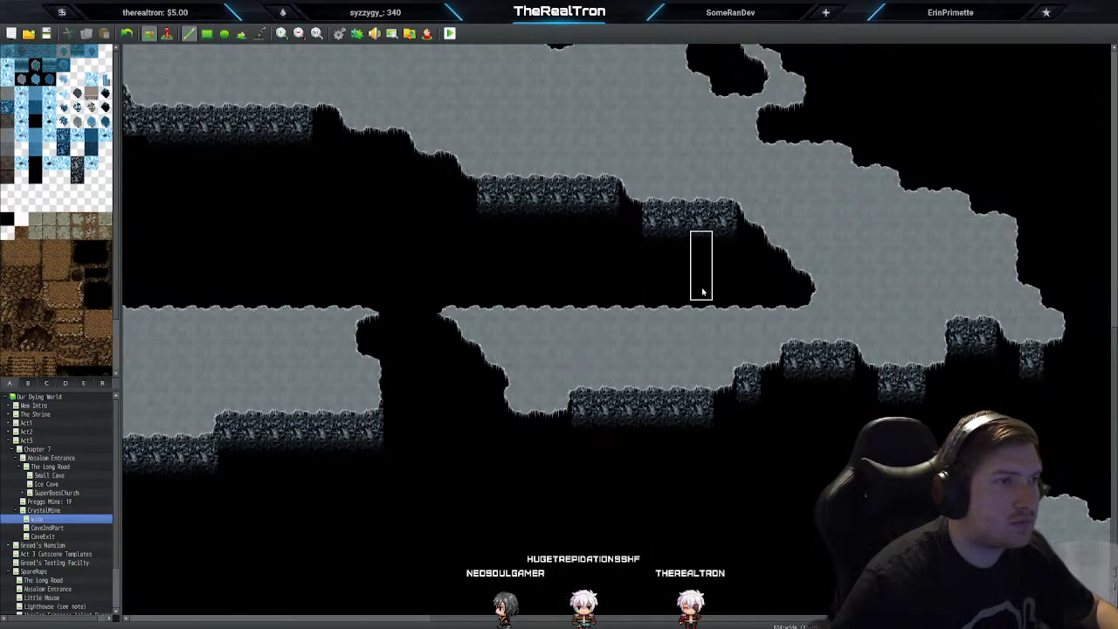
click(436, 206)
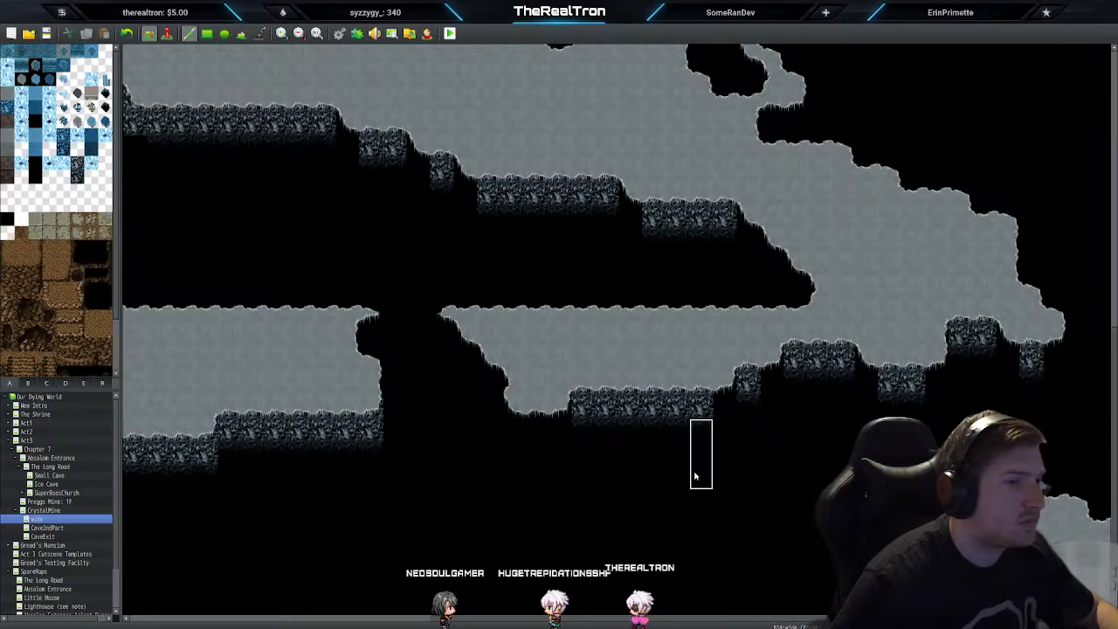
scroll(454, 537, up, 4)
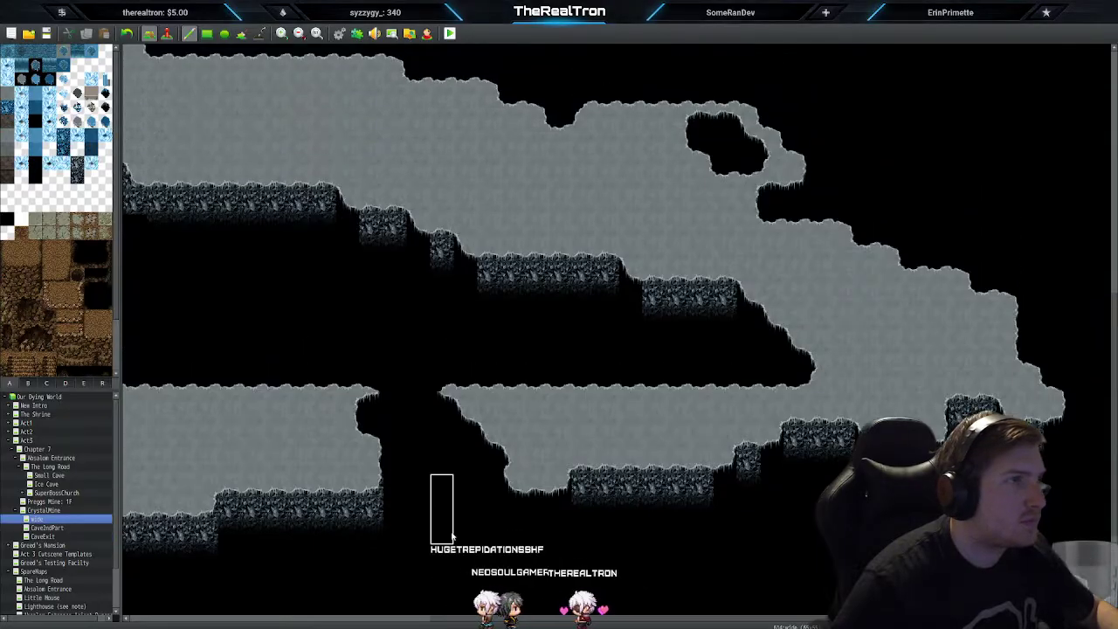
scroll(453, 537, up, 7)
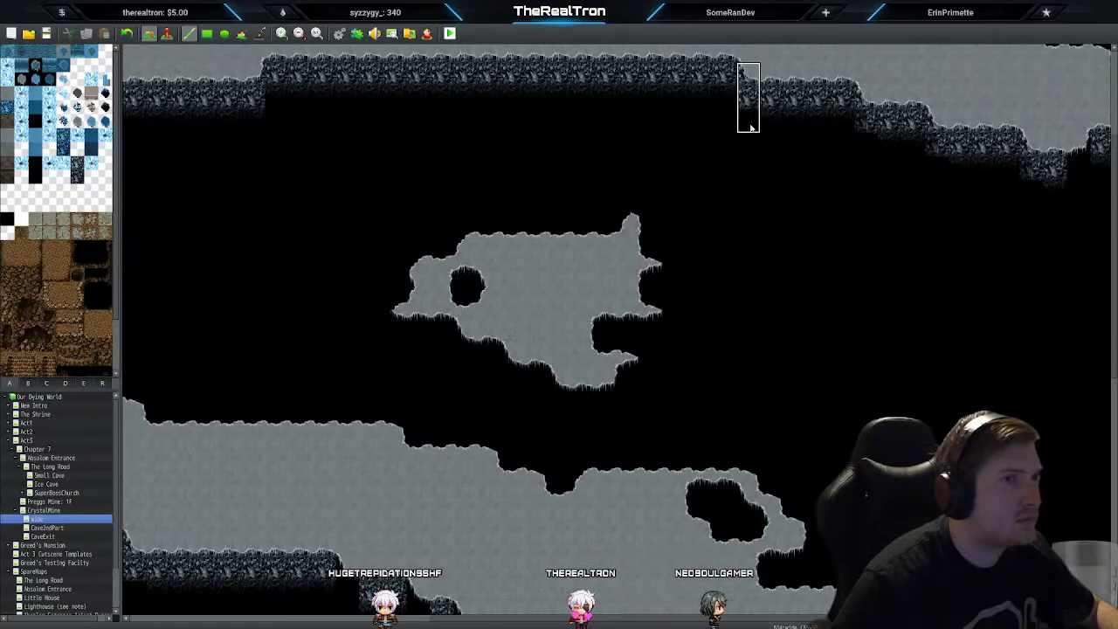
scroll(769, 386, down, 5)
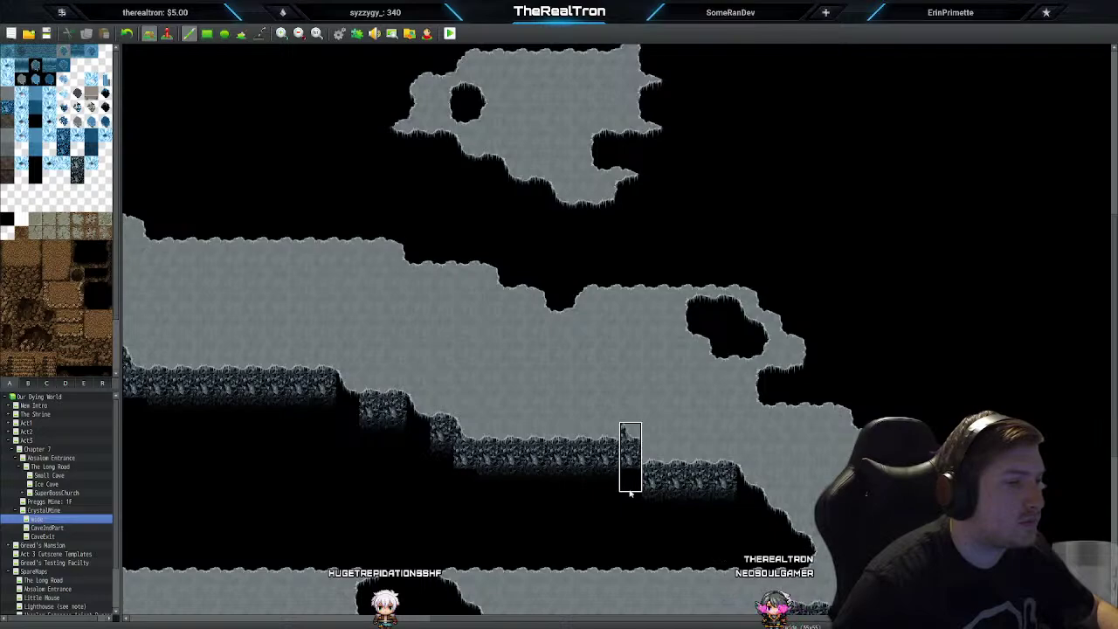
drag(628, 504, 718, 521)
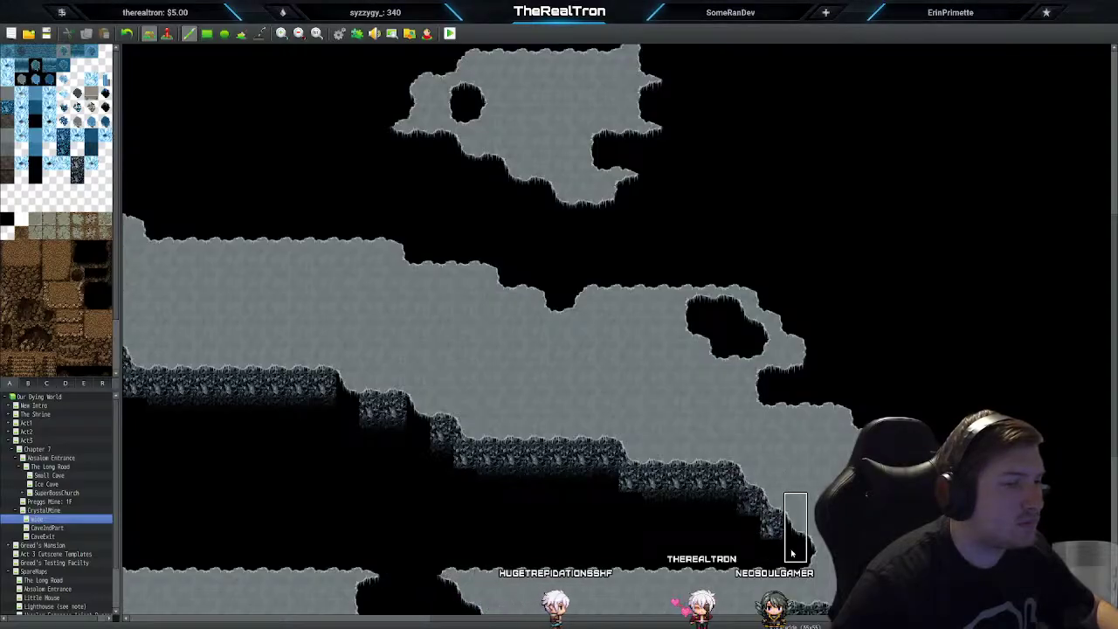
scroll(694, 521, down, 2)
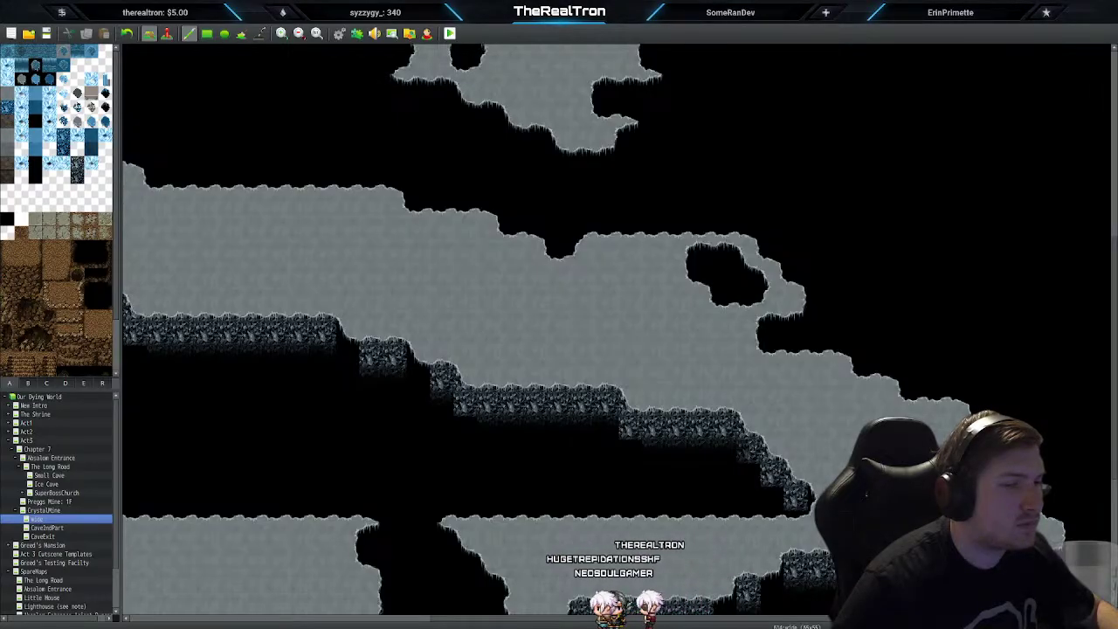
Step: Fill the remaining gaps in the middle of the northern cave's southern rock wall to make it continuous
drag(669, 619, 371, 620)
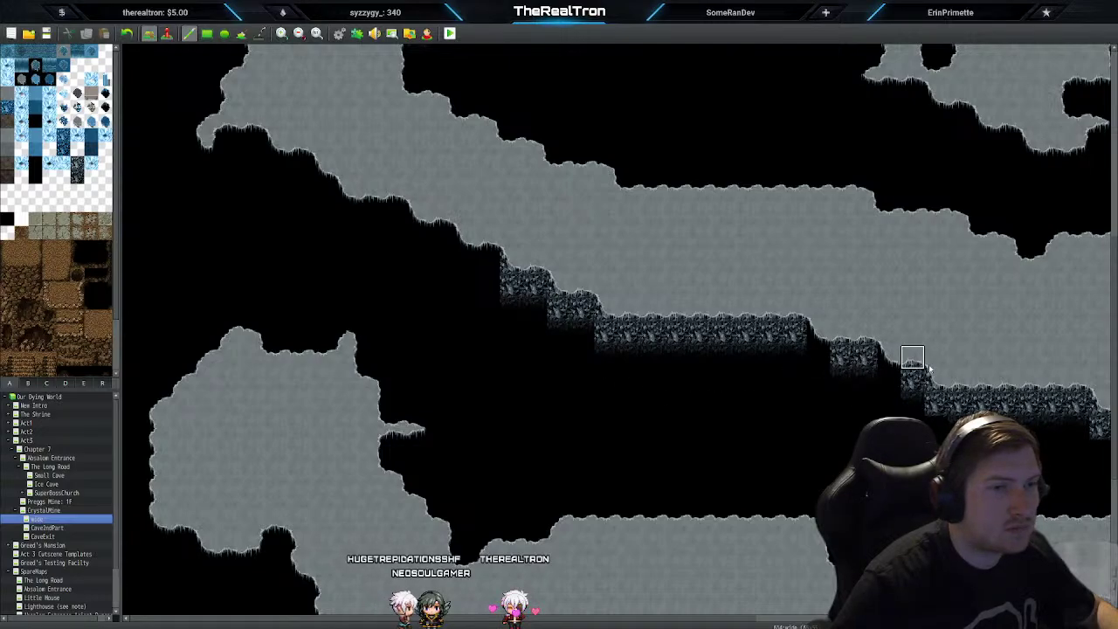
right_drag(607, 312, 608, 355)
click(819, 359)
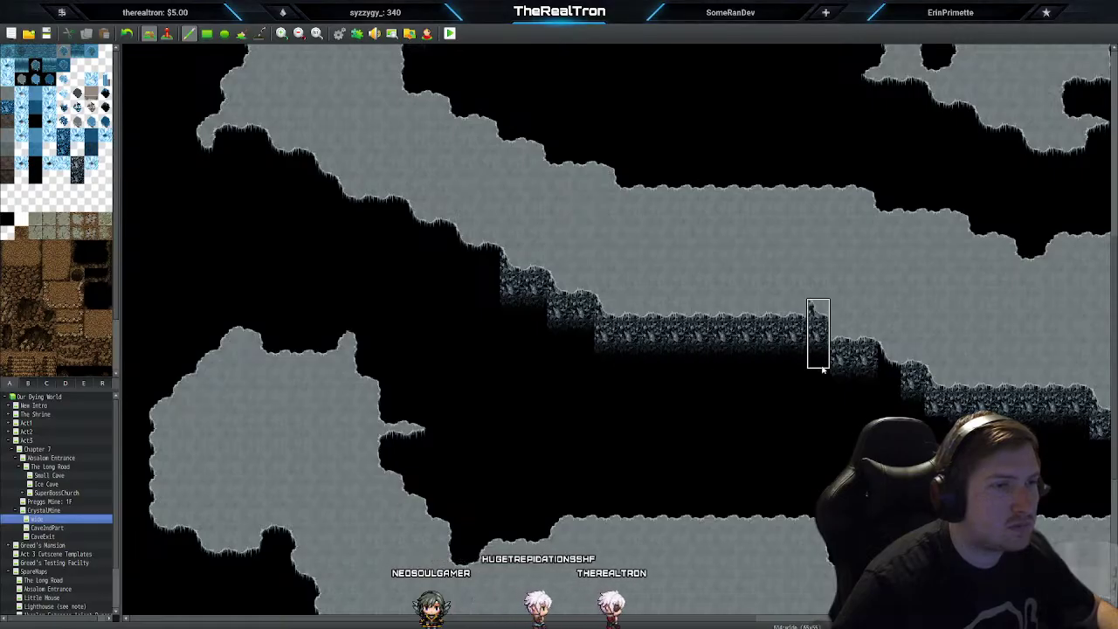
click(821, 378)
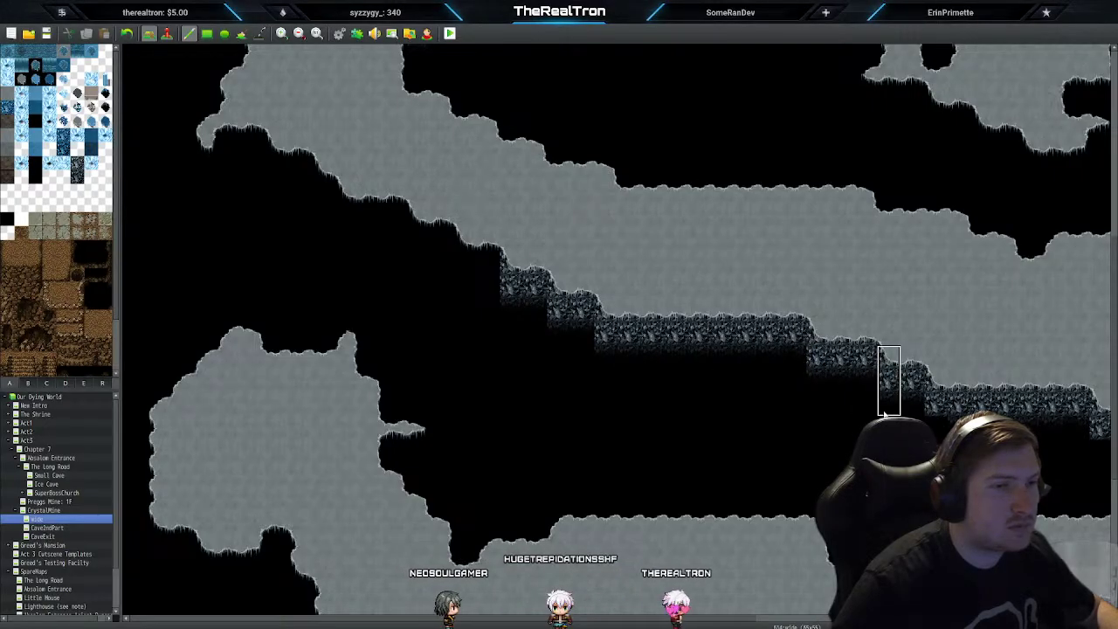
click(891, 407)
Step: Add rock wall pieces at the eastern cave's southwestern corner and in the gap along its stepped southern edge
scroll(912, 406, down, 3)
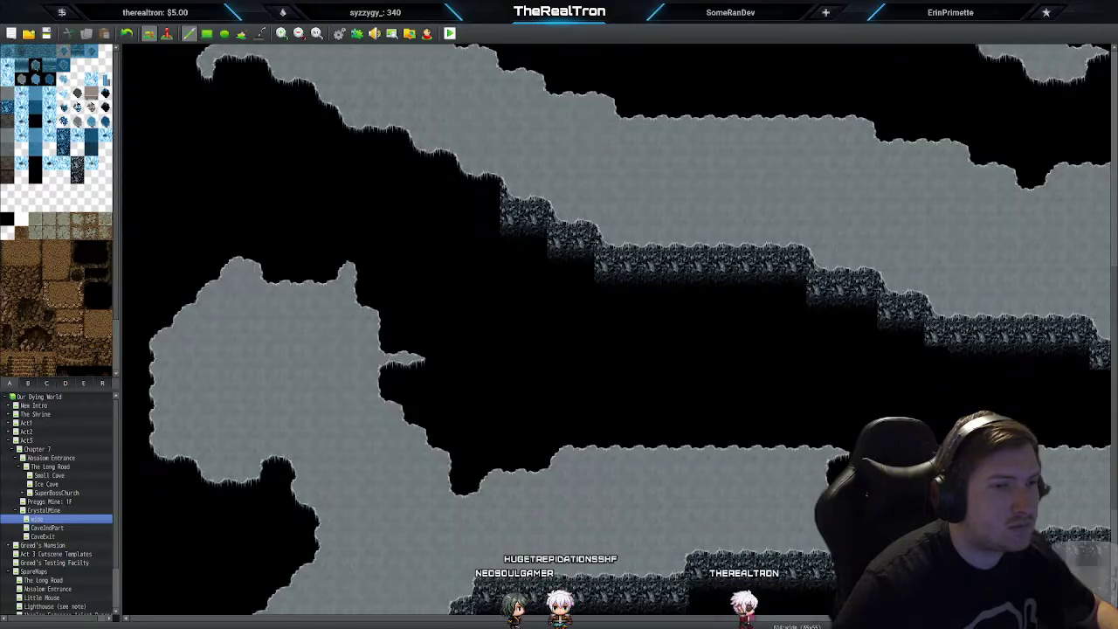
scroll(633, 335, down, 3)
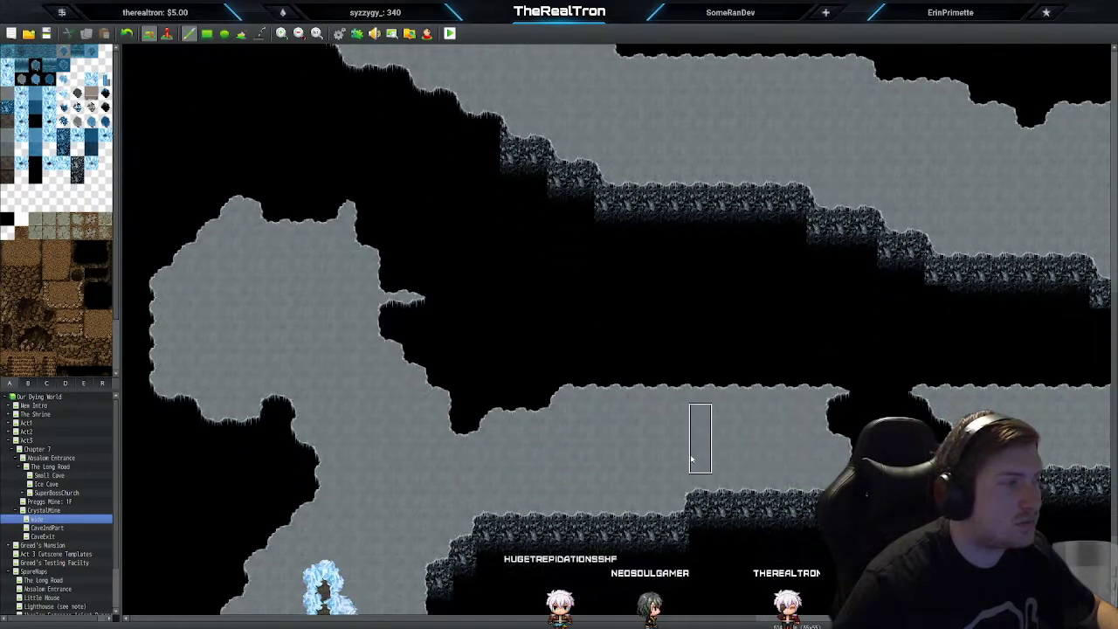
drag(523, 619, 784, 593)
scroll(684, 553, down, 3)
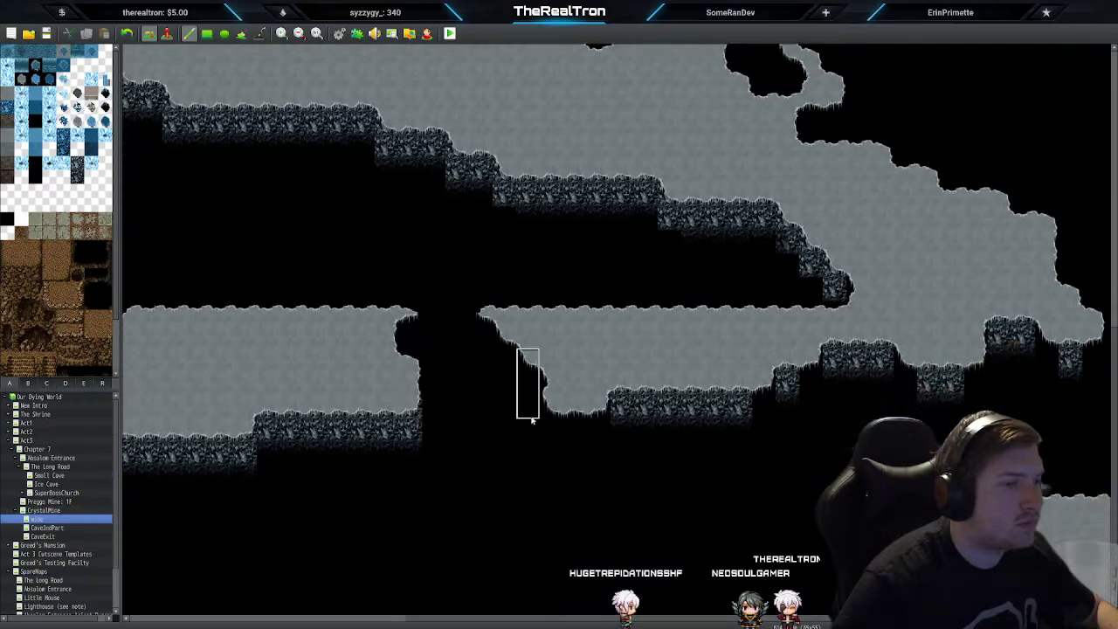
click(549, 457)
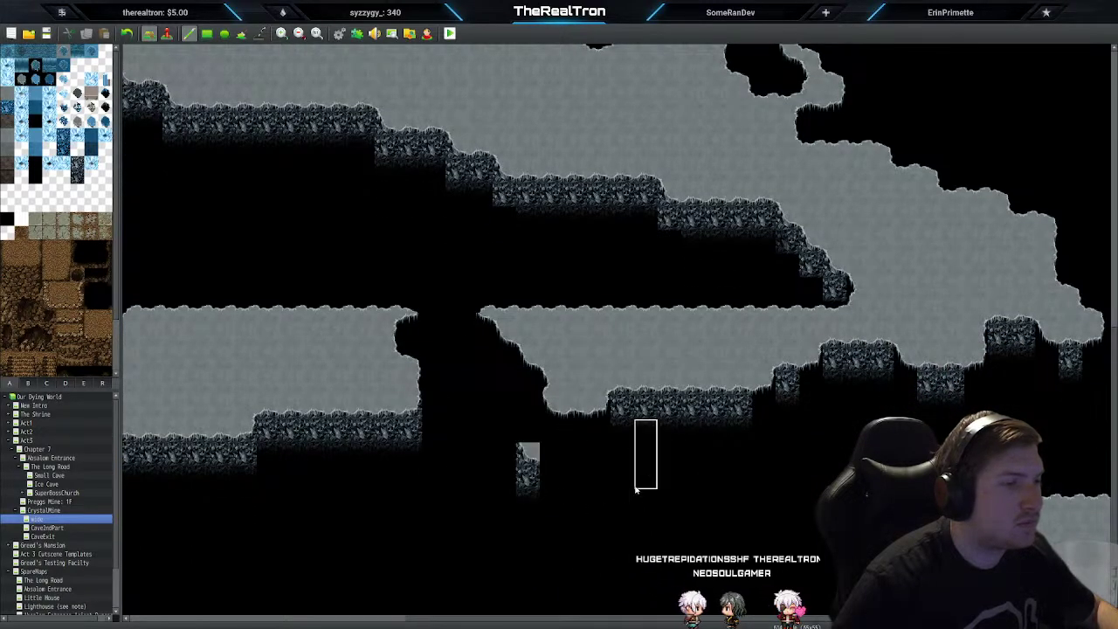
click(550, 457)
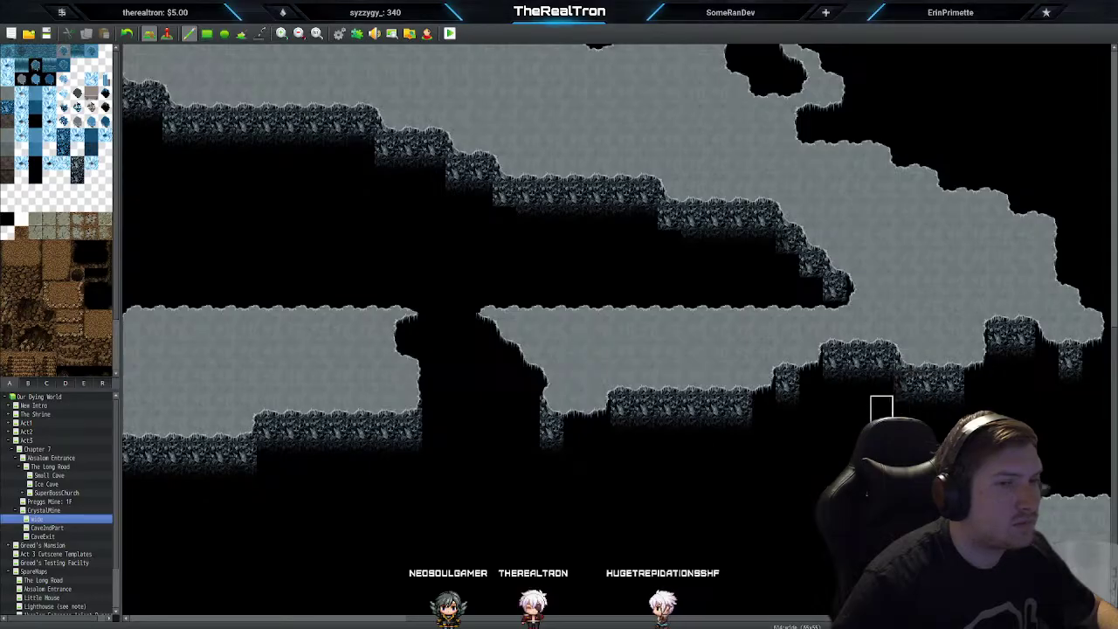
Step: Extend the sloping passage's southern rock wall westward with single wall pieces at each bare step
scroll(905, 407, up, 3)
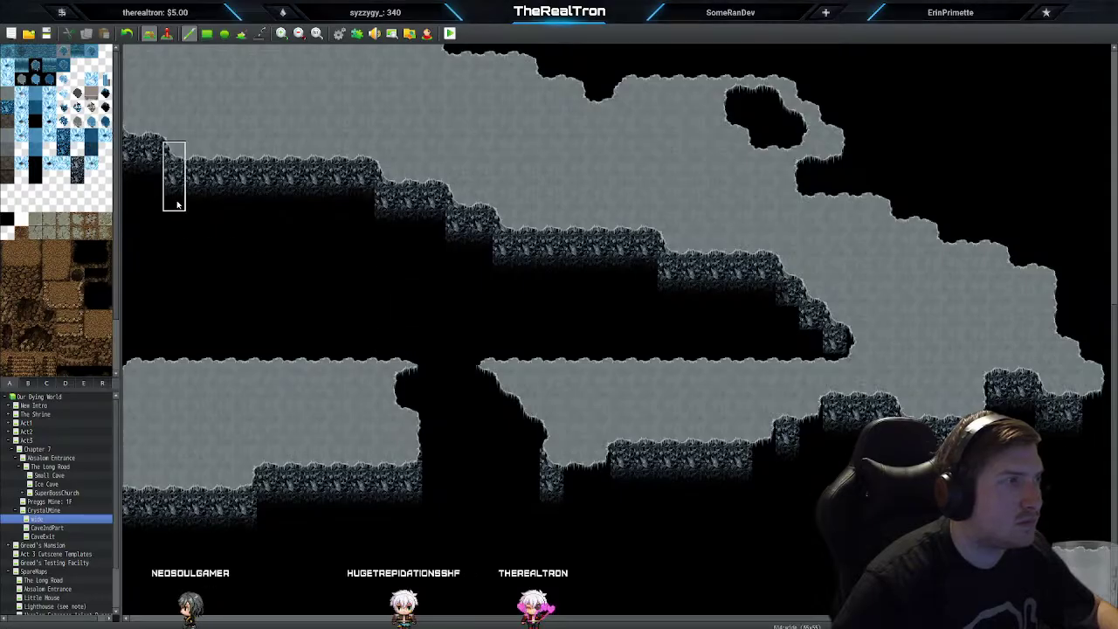
scroll(455, 411, up, 5)
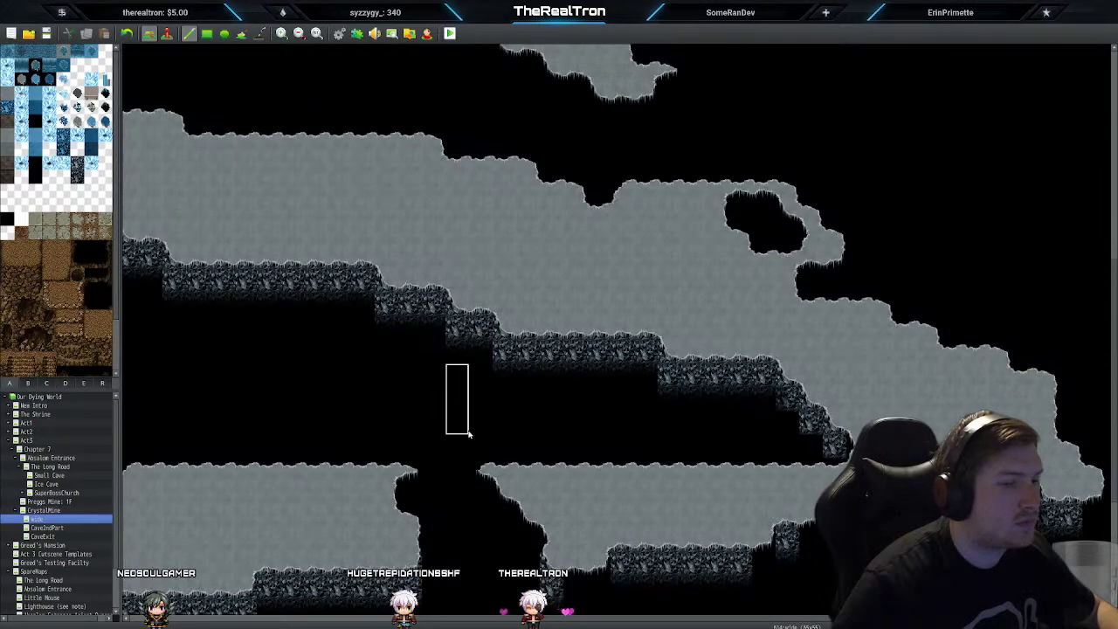
drag(426, 621, 153, 607)
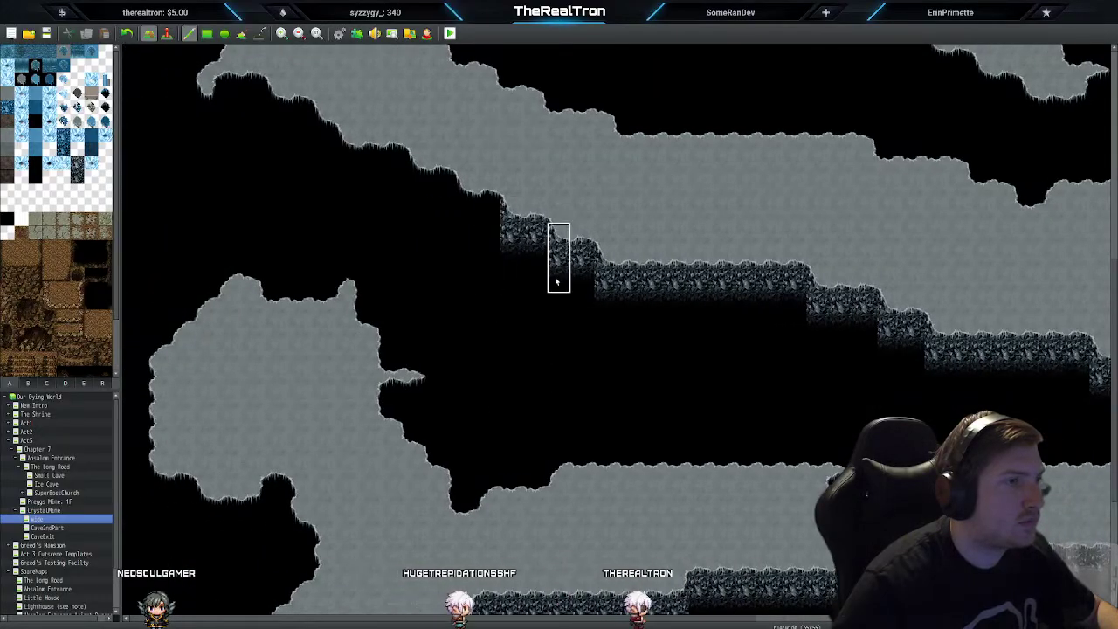
drag(475, 264, 407, 215)
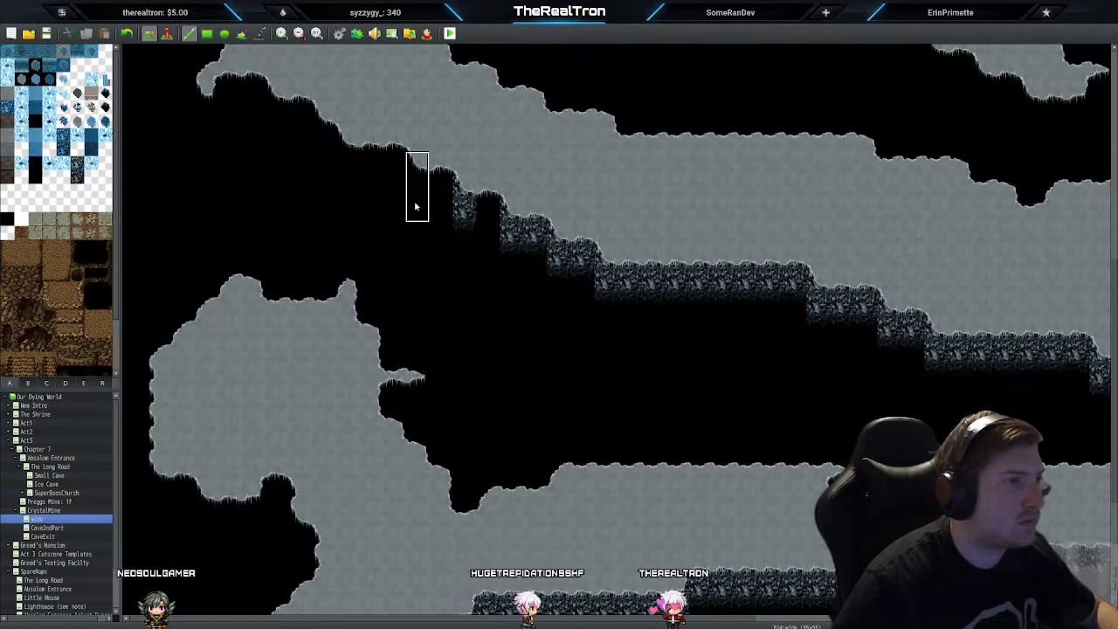
click(343, 195)
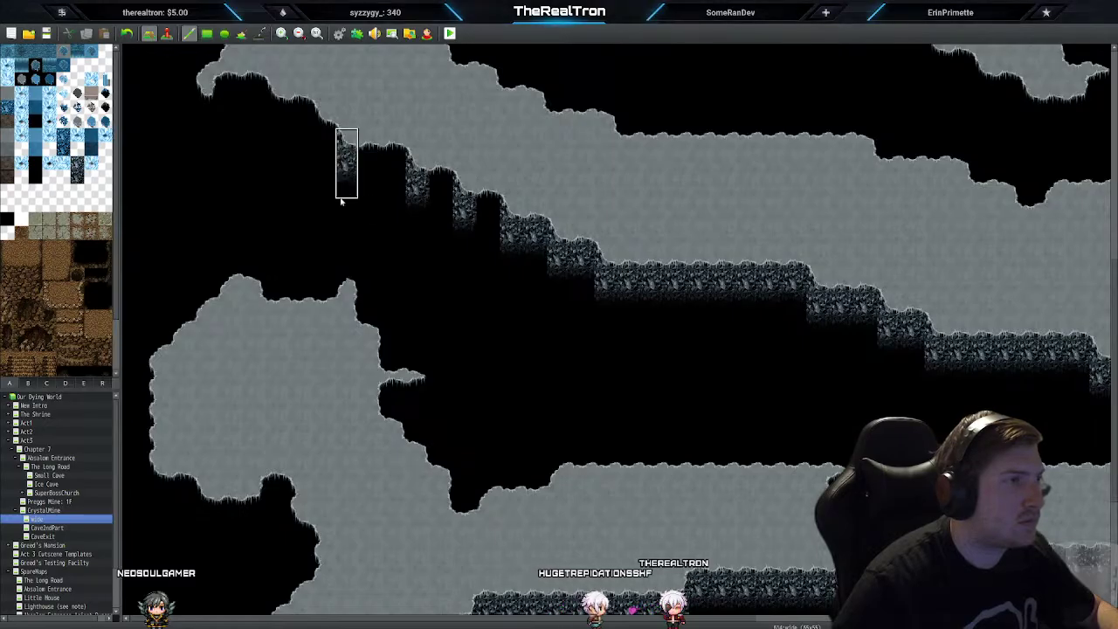
scroll(280, 157, up, 3)
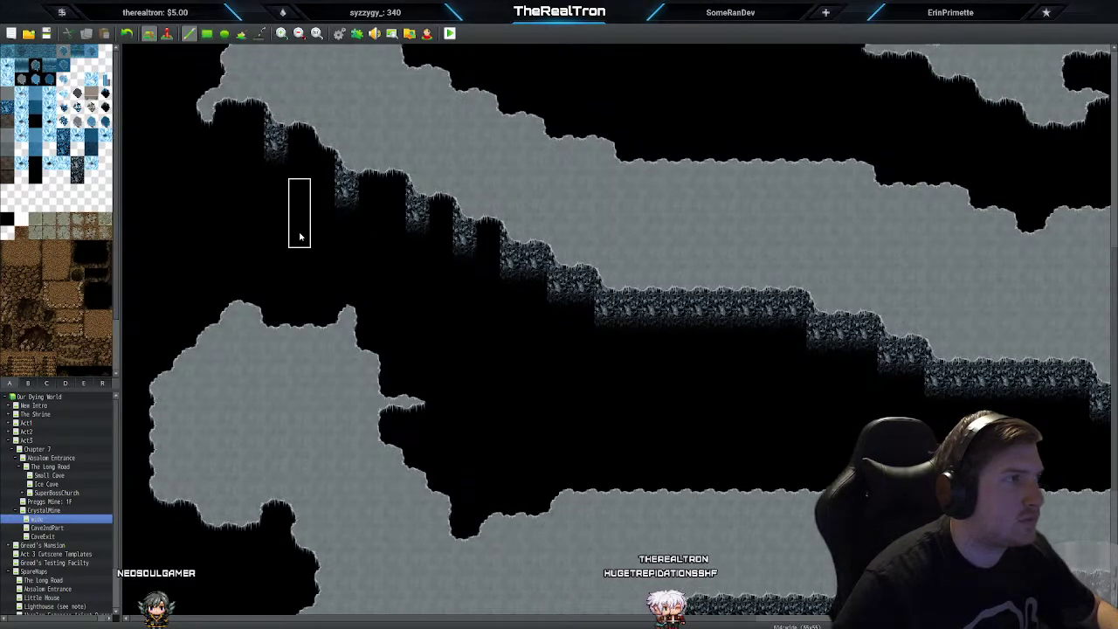
click(267, 225)
Step: Fill the gaps between the single wall pieces on the sloping passage's southern edge, up to its western tip
scroll(267, 226, up, 3)
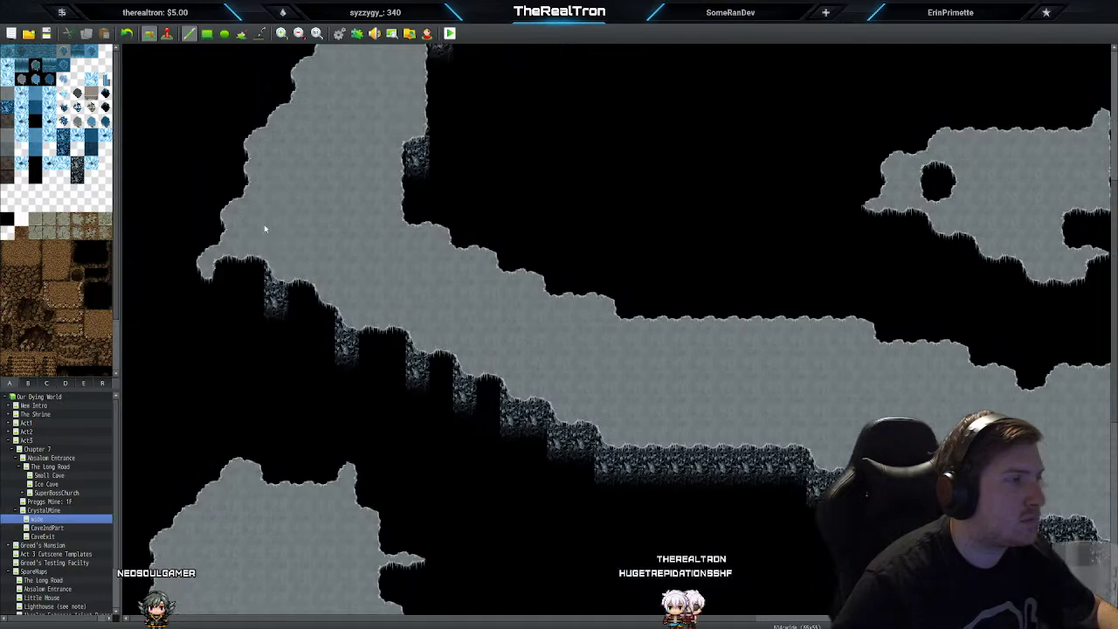
scroll(267, 225, up, 3)
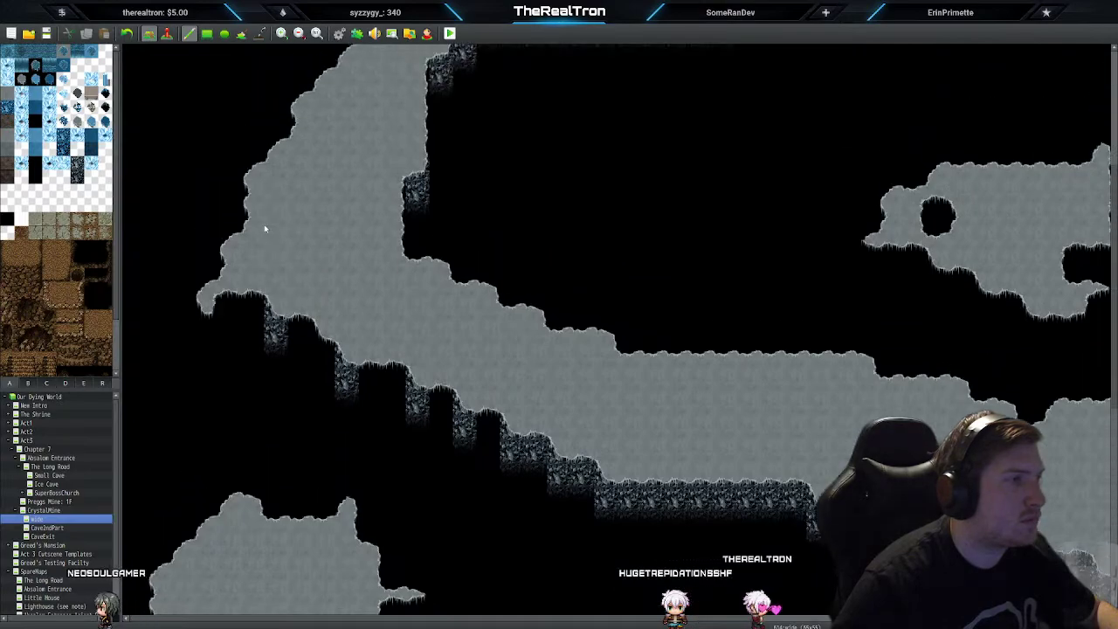
scroll(267, 228, up, 2)
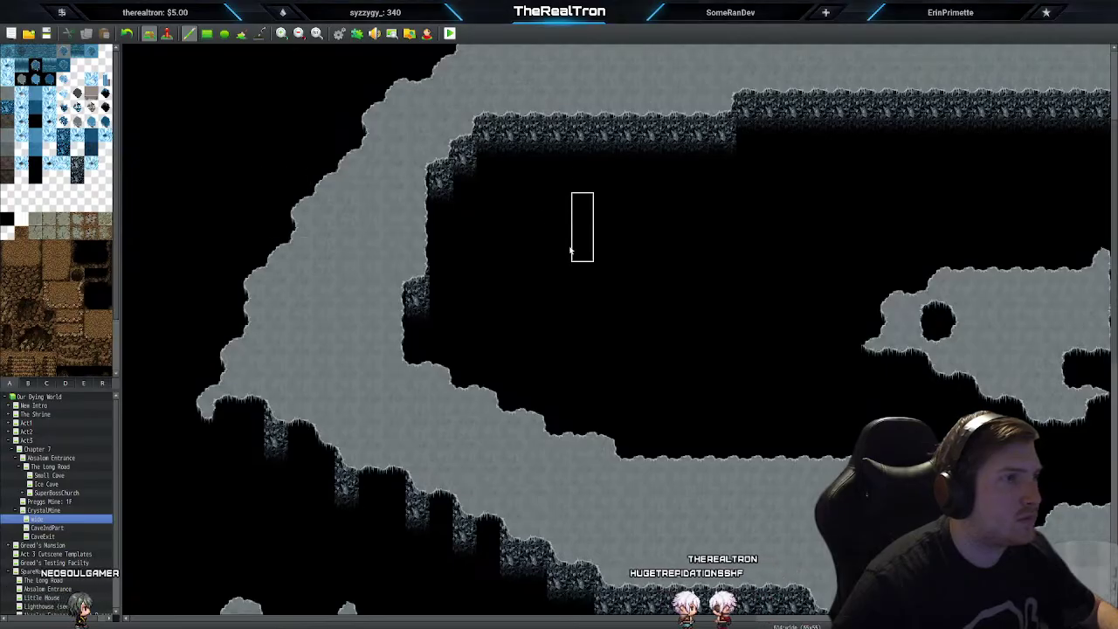
right_drag(460, 140, 466, 181)
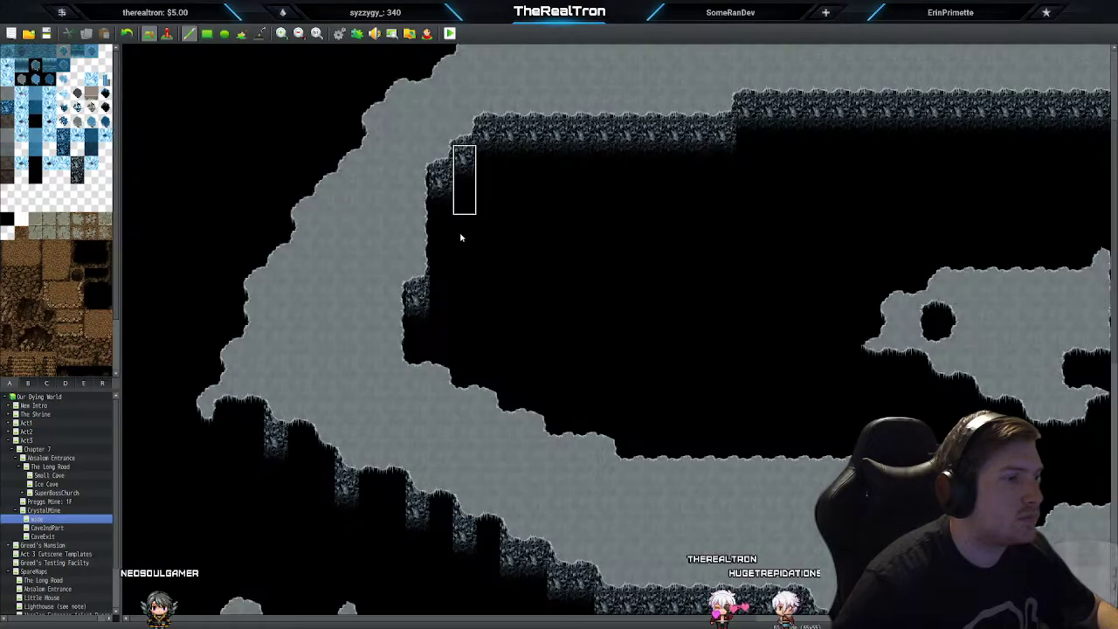
scroll(352, 421, down, 4)
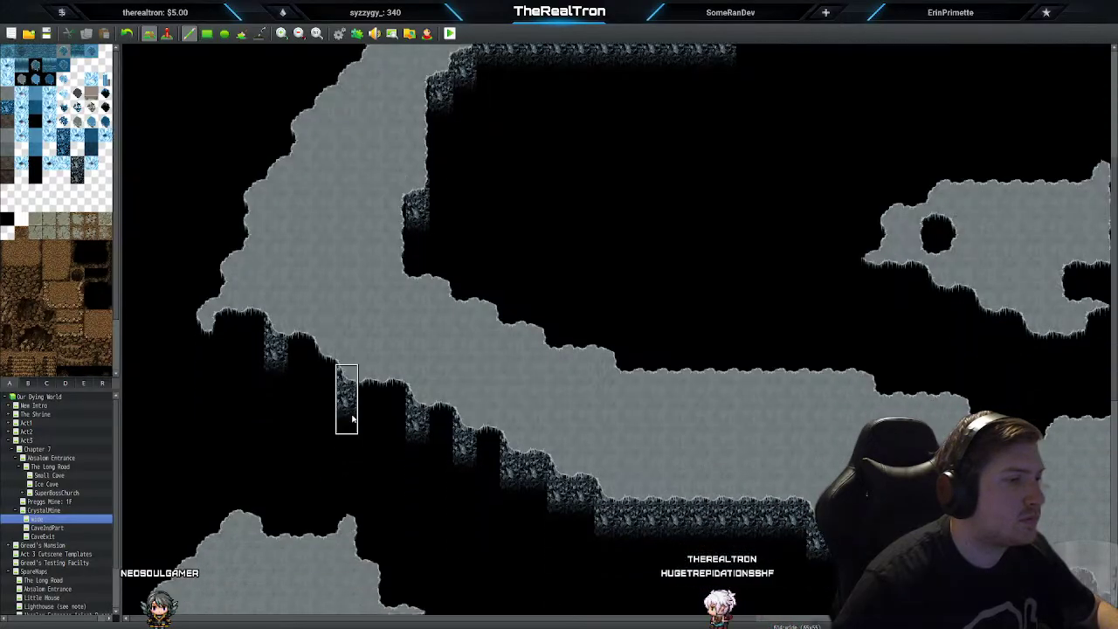
scroll(351, 421, down, 2)
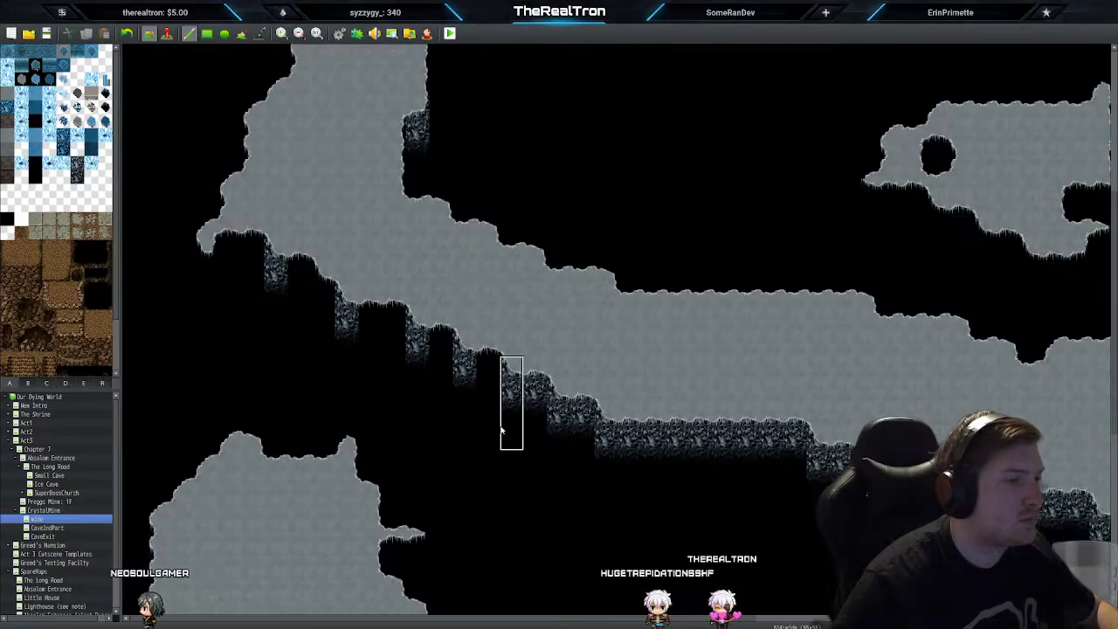
click(436, 389)
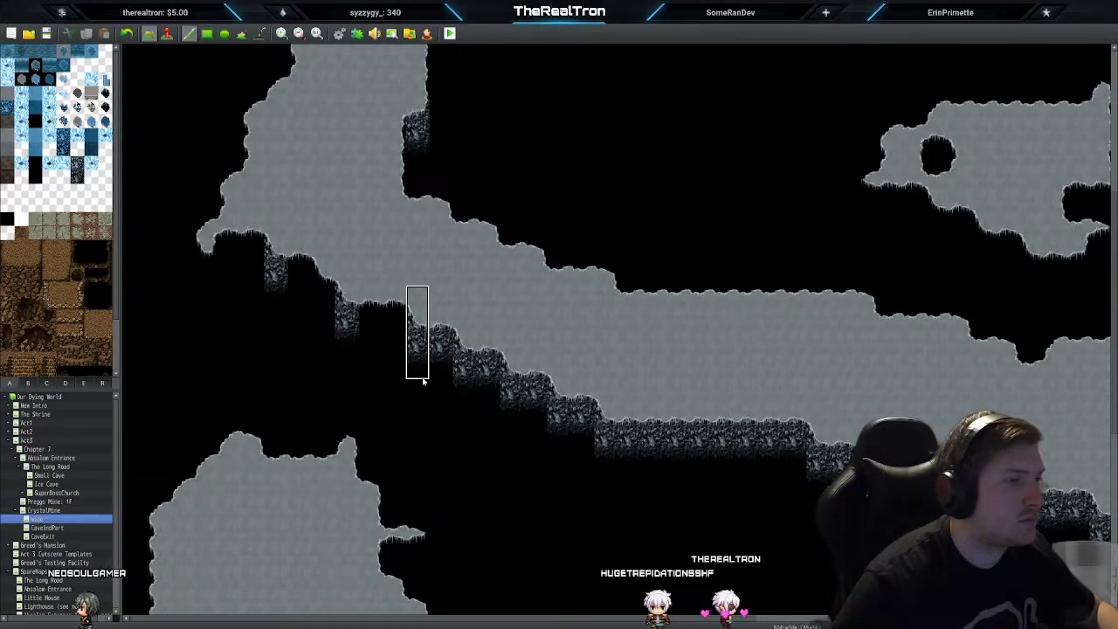
click(374, 367)
click(390, 367)
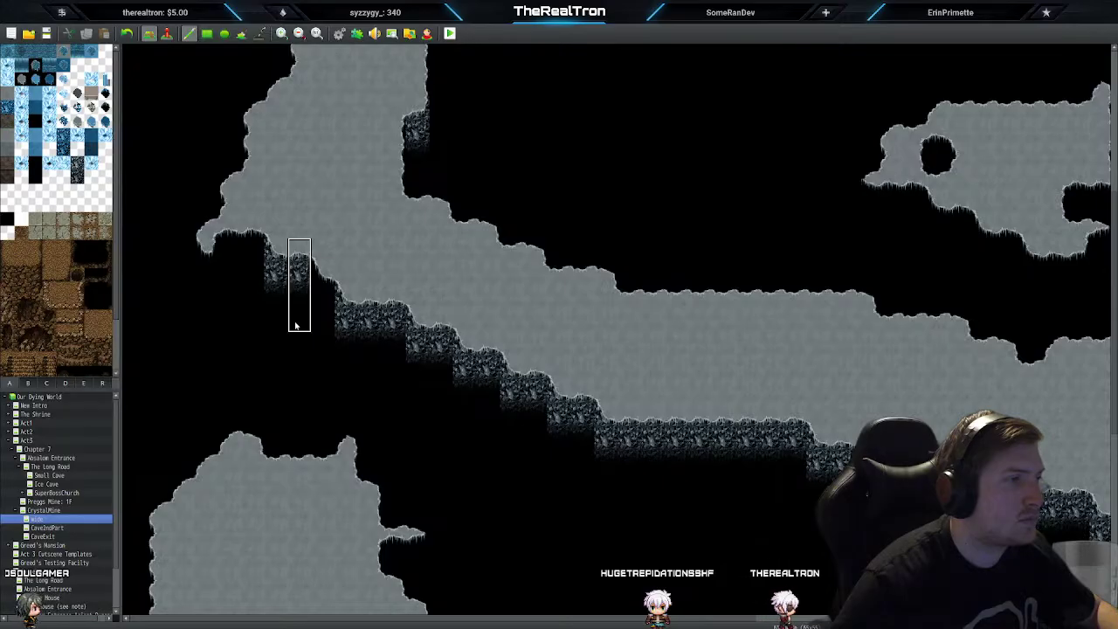
click(246, 302)
click(224, 299)
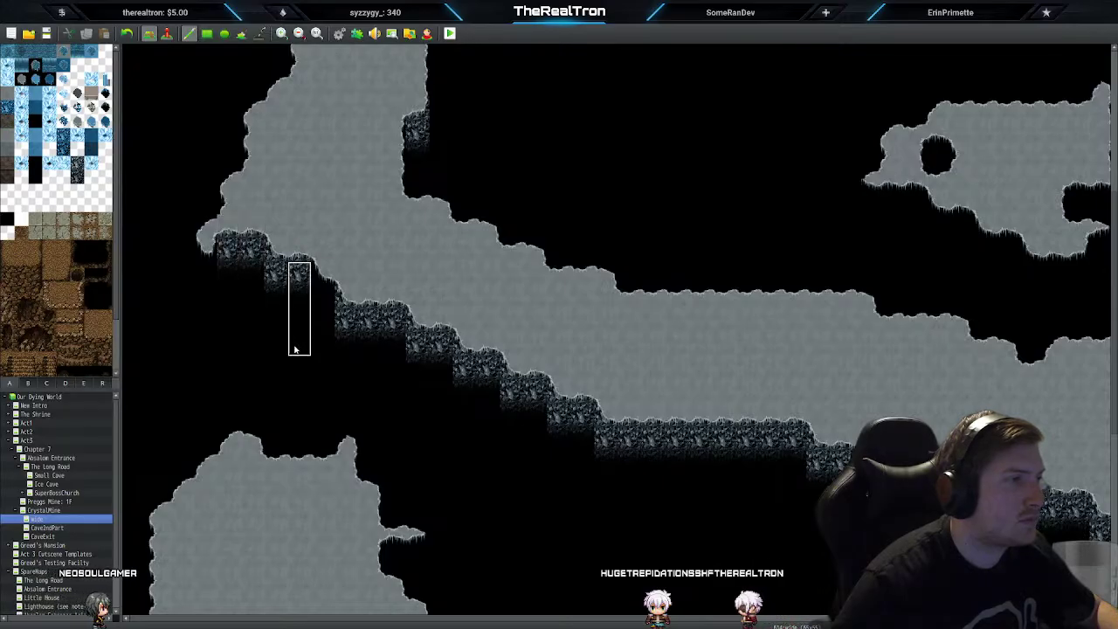
Step: Trim the floor at the sloping passage's western tip and complete the rock wall beneath it, closing the remaining gap in the steps
key(ctrl+z)
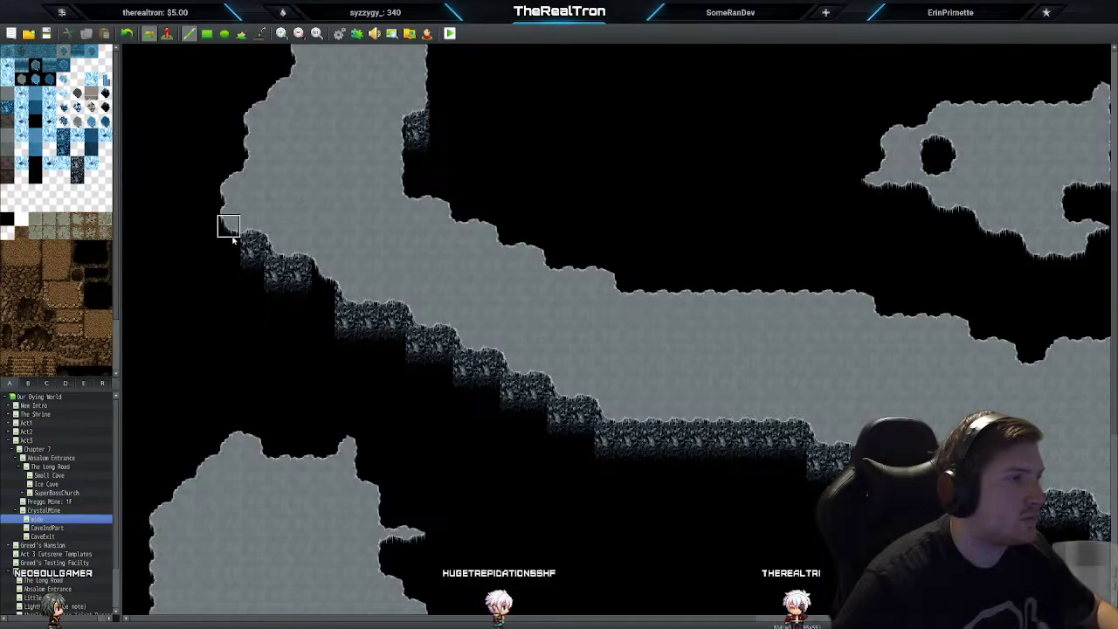
right_drag(342, 295, 345, 345)
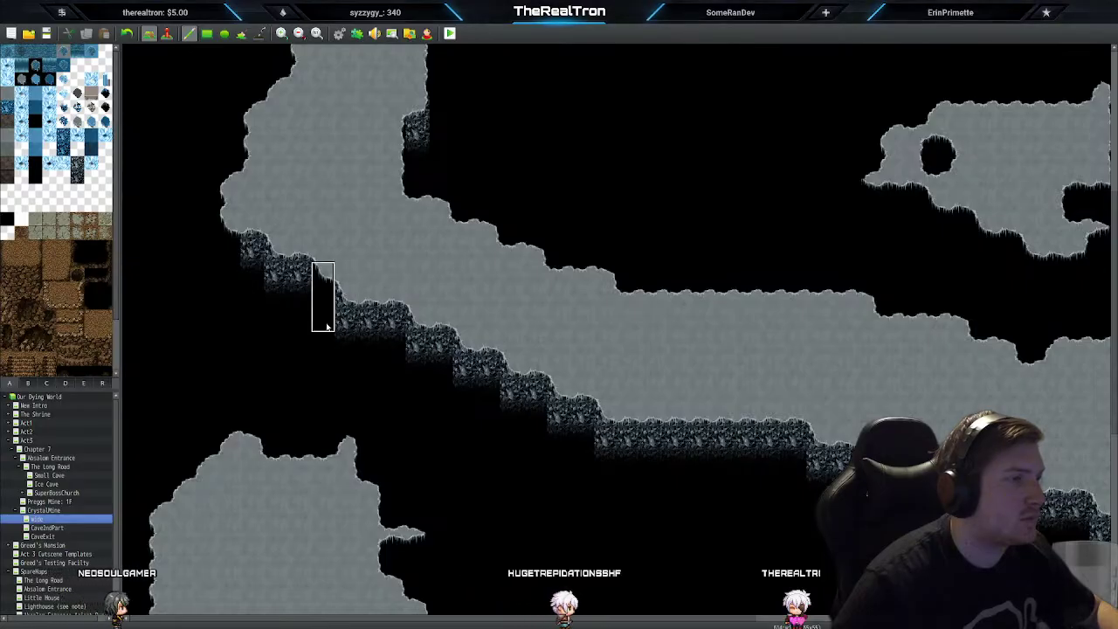
click(326, 324)
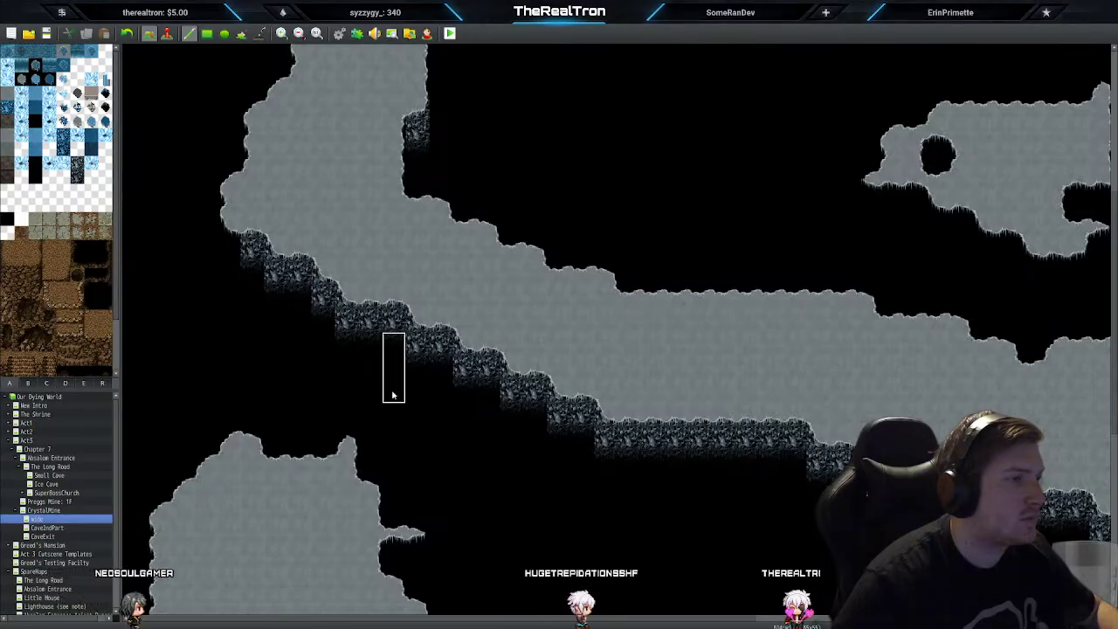
click(226, 267)
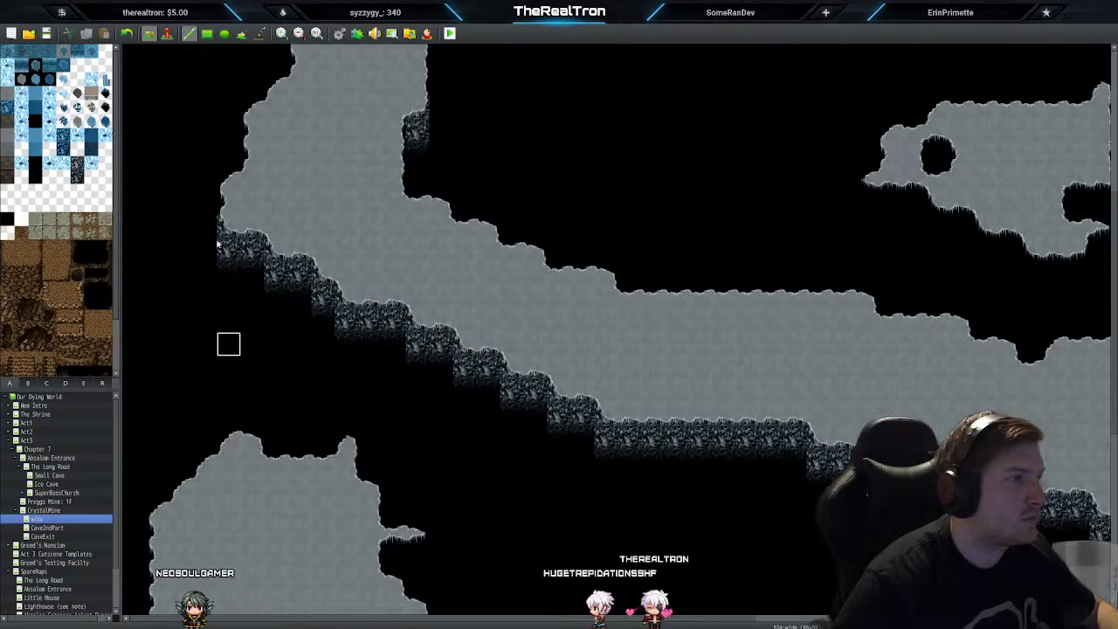
drag(227, 180, 223, 298)
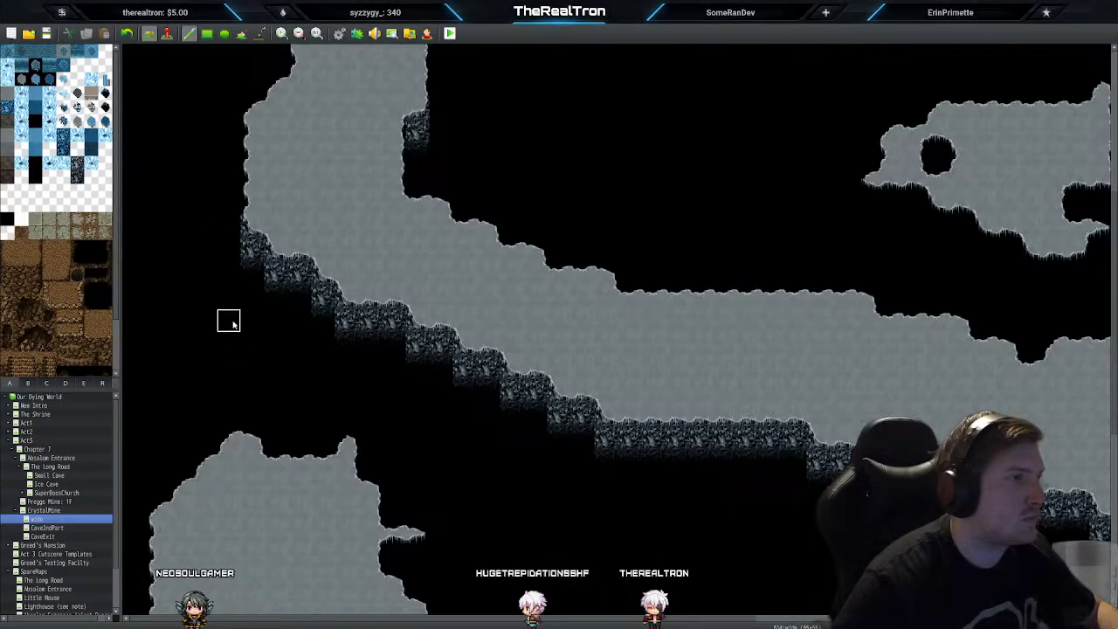
key(ctrl+z)
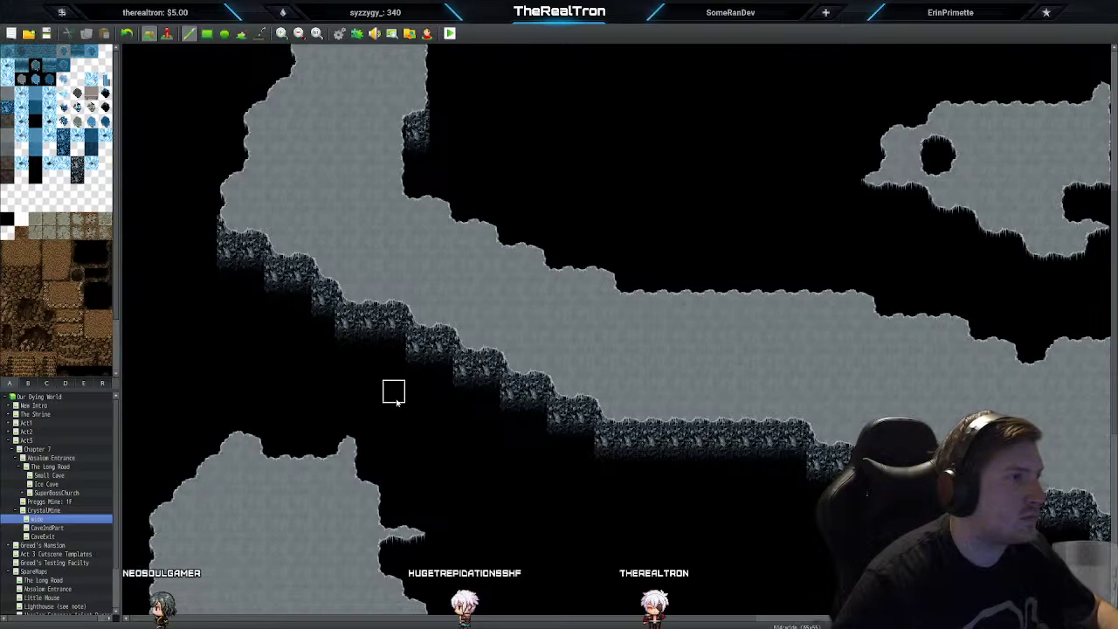
Step: Fill the remaining gaps in the eastern cave's southern rock wall between its southwestern corner and the raised steps
scroll(395, 398, down, 2)
scroll(397, 404, down, 1)
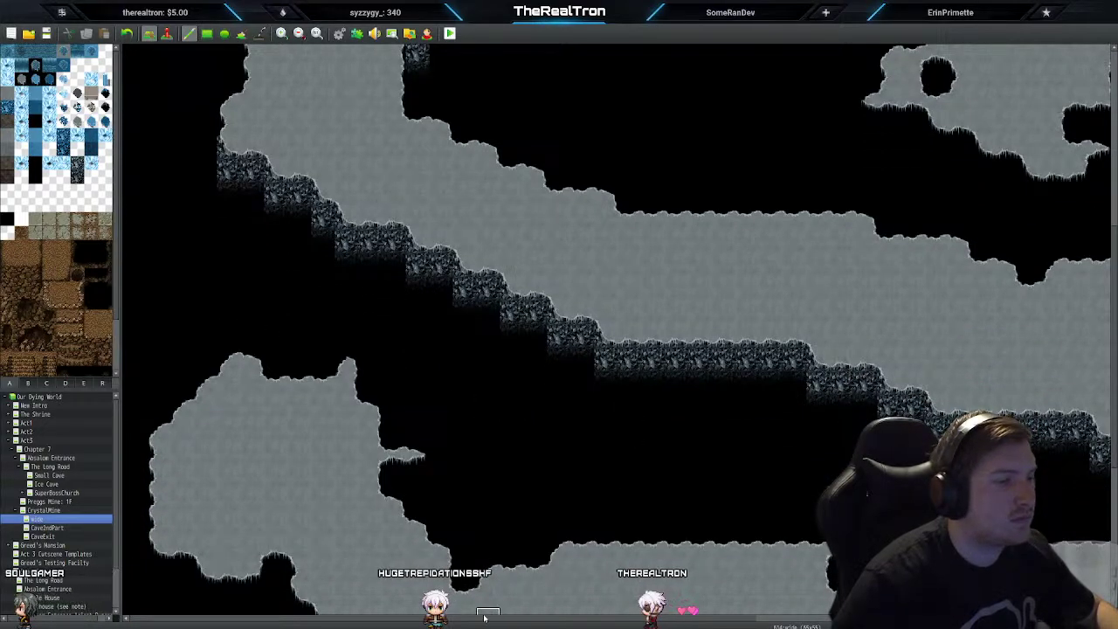
shift+scroll(605, 526, right, 8)
shift+scroll(747, 611, right, 12)
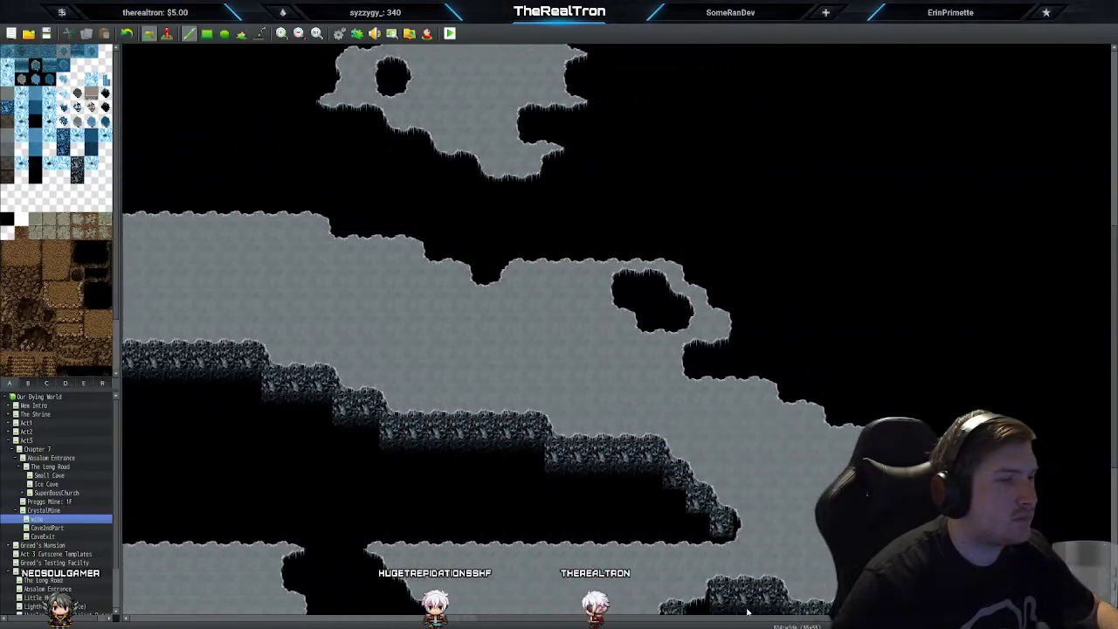
scroll(741, 568, down, 6)
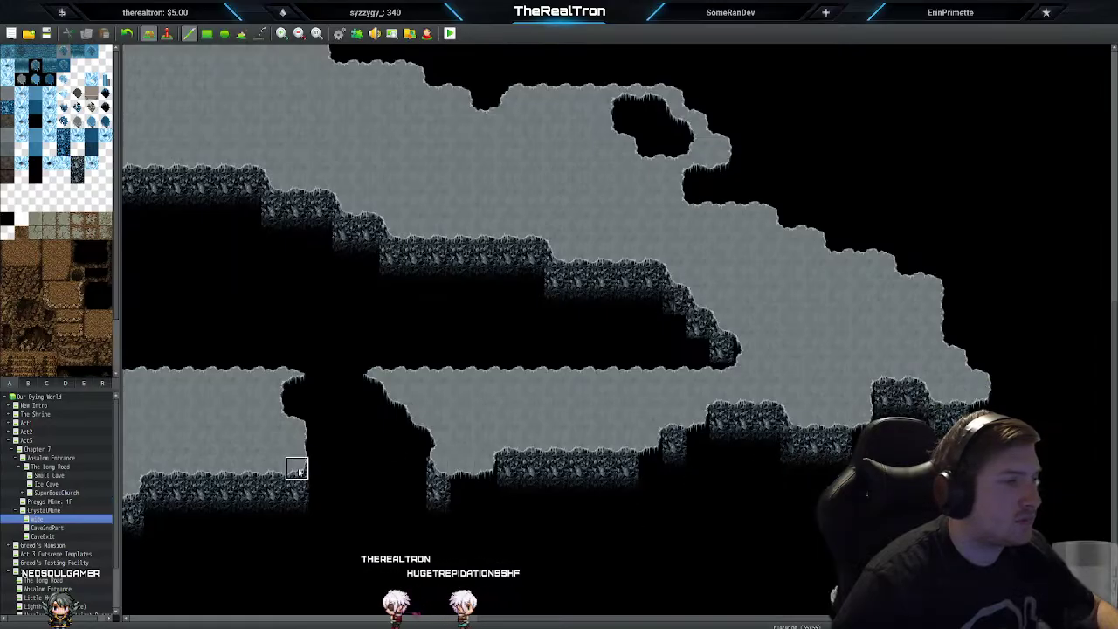
right_drag(298, 470, 302, 512)
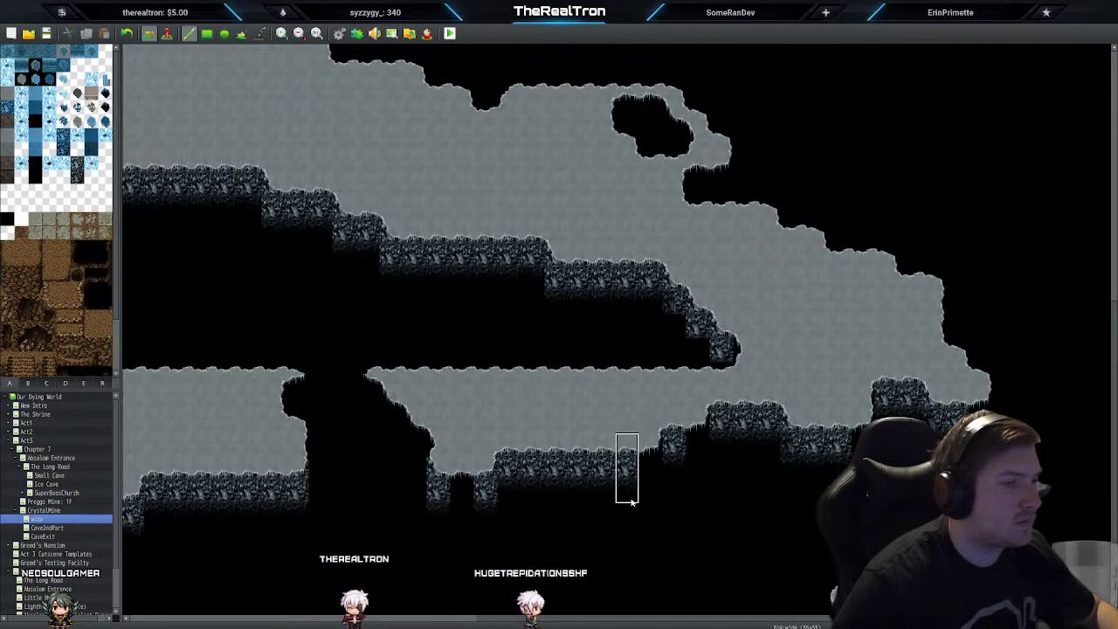
click(695, 491)
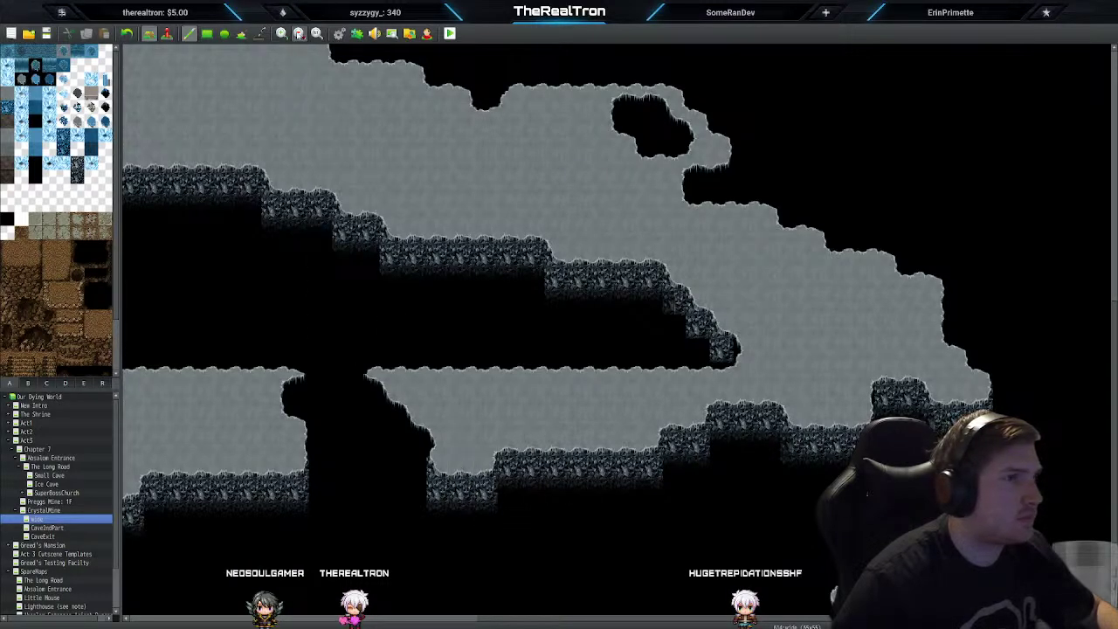
Step: Examine the caves' overall shape and the continuity of their southern rock walls in a zoomed-out view
scroll(573, 332, up, 3)
scroll(573, 332, left, 3)
ctrl+scroll(559, 332, down, 1)
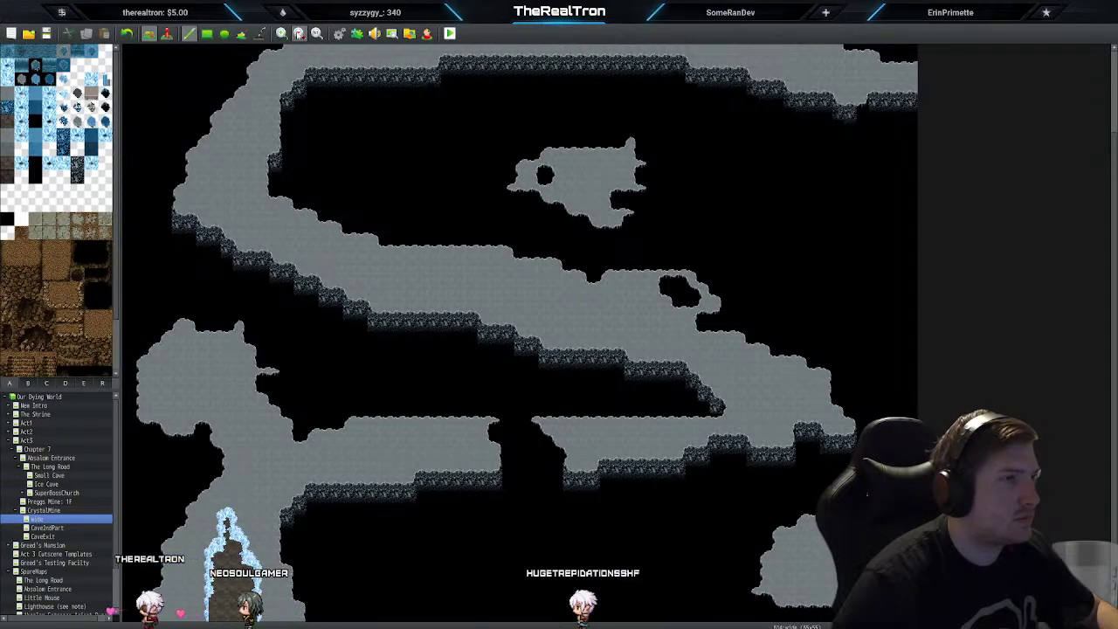
scroll(401, 325, up, 1)
scroll(403, 332, up, 4)
scroll(403, 331, down, 4)
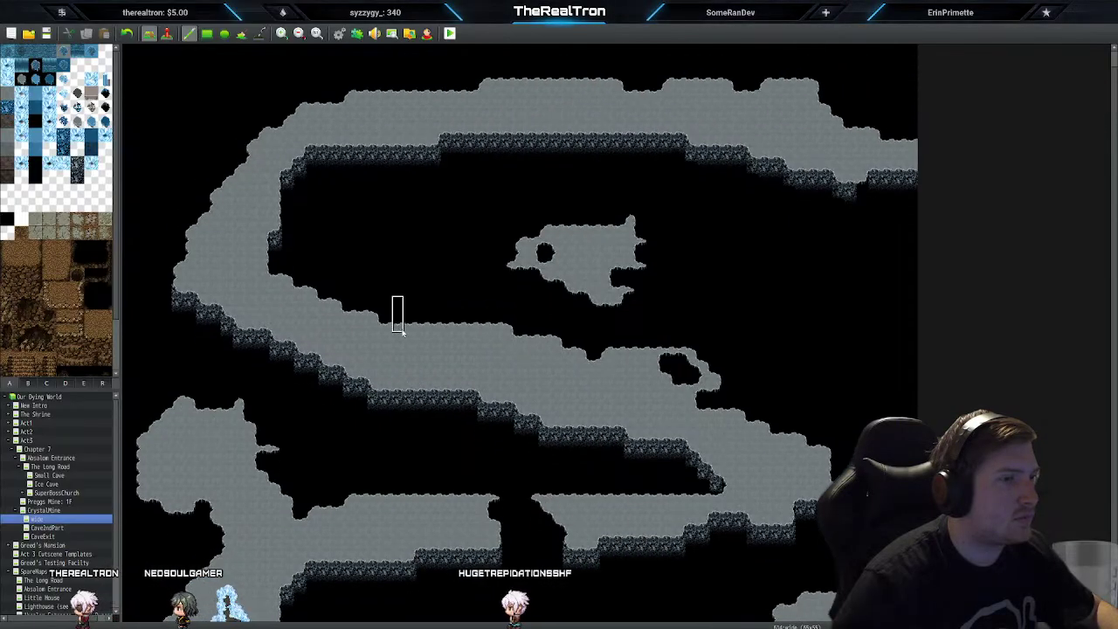
scroll(403, 332, down, 1)
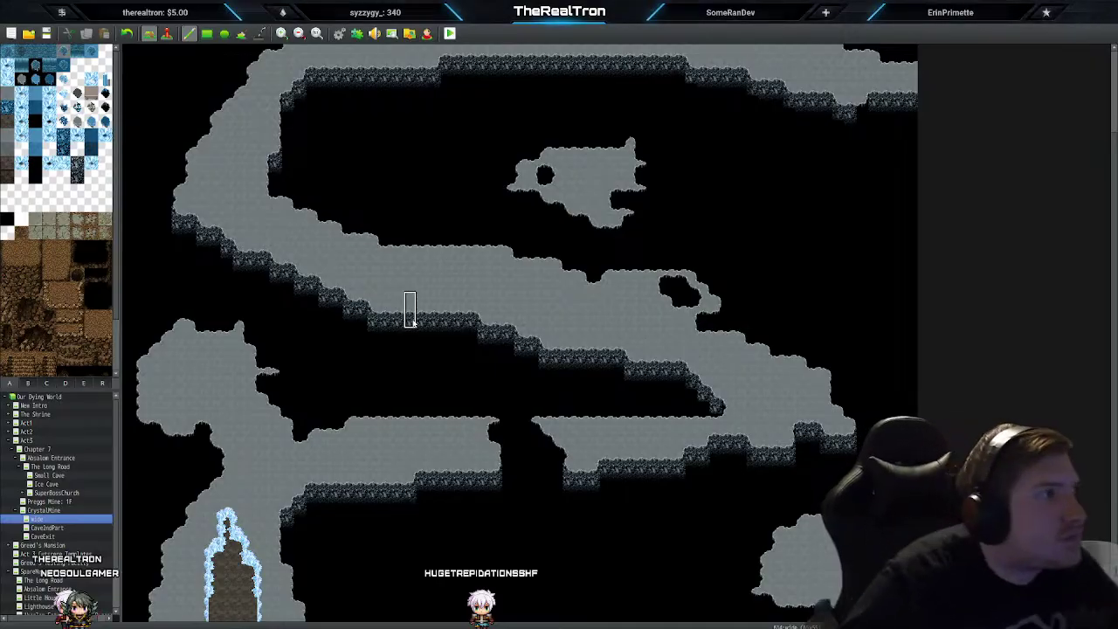
scroll(415, 316, up, 1)
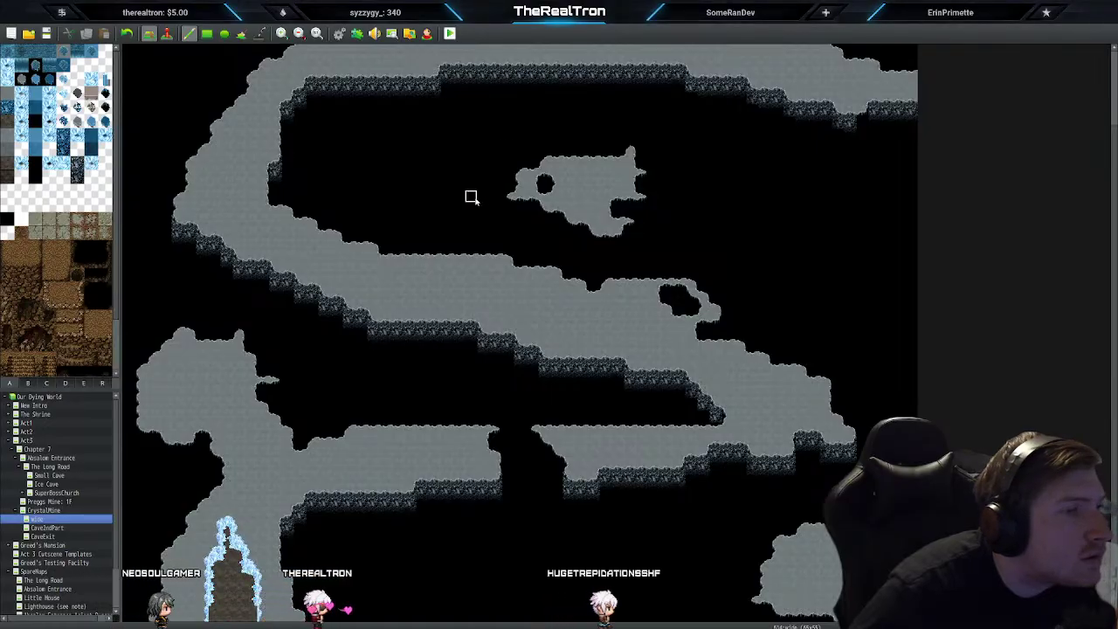
Step: Examine the wide map's cave layout and its southern rock walls up close, from the northern passage down to the crystal-lined area
click(167, 33)
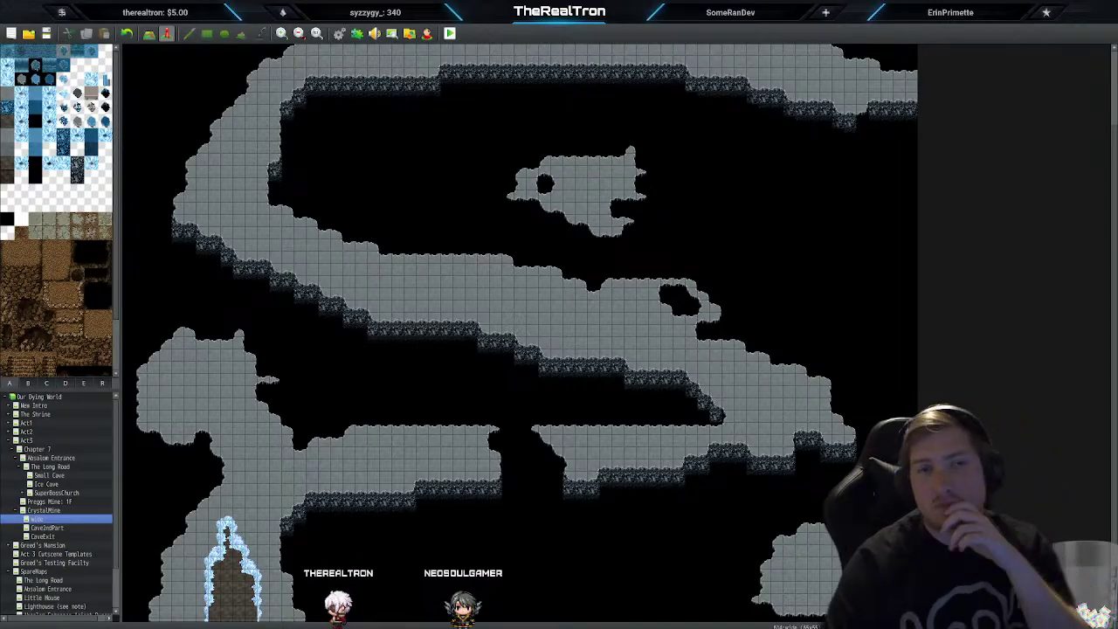
scroll(709, 389, up, 2)
scroll(708, 389, up, 3)
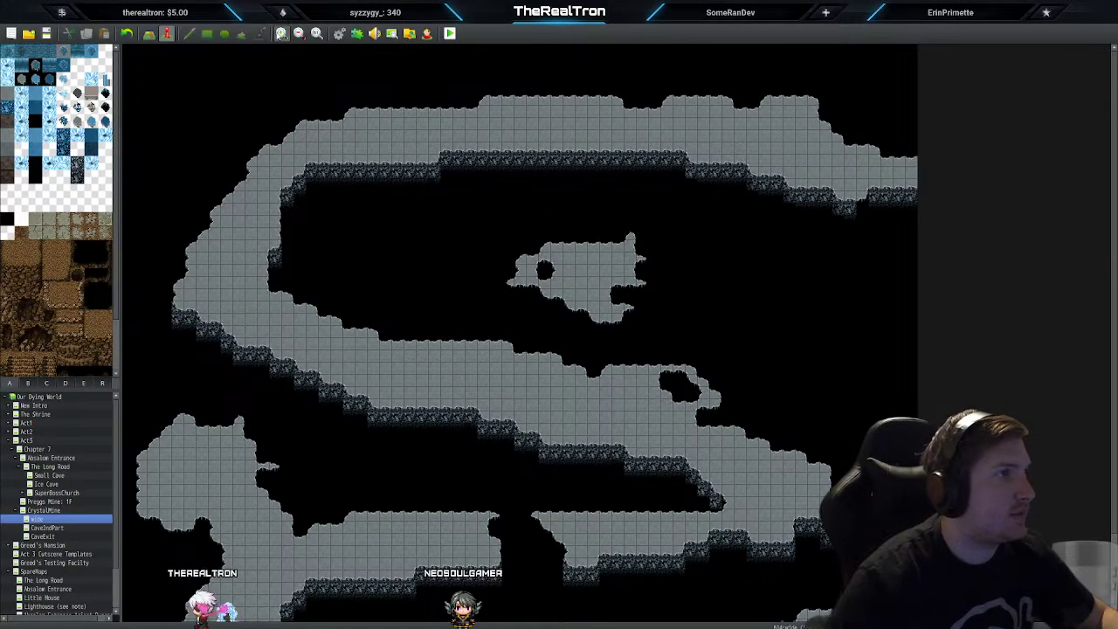
click(281, 34)
click(280, 35)
click(280, 35)
scroll(324, 337, down, 3)
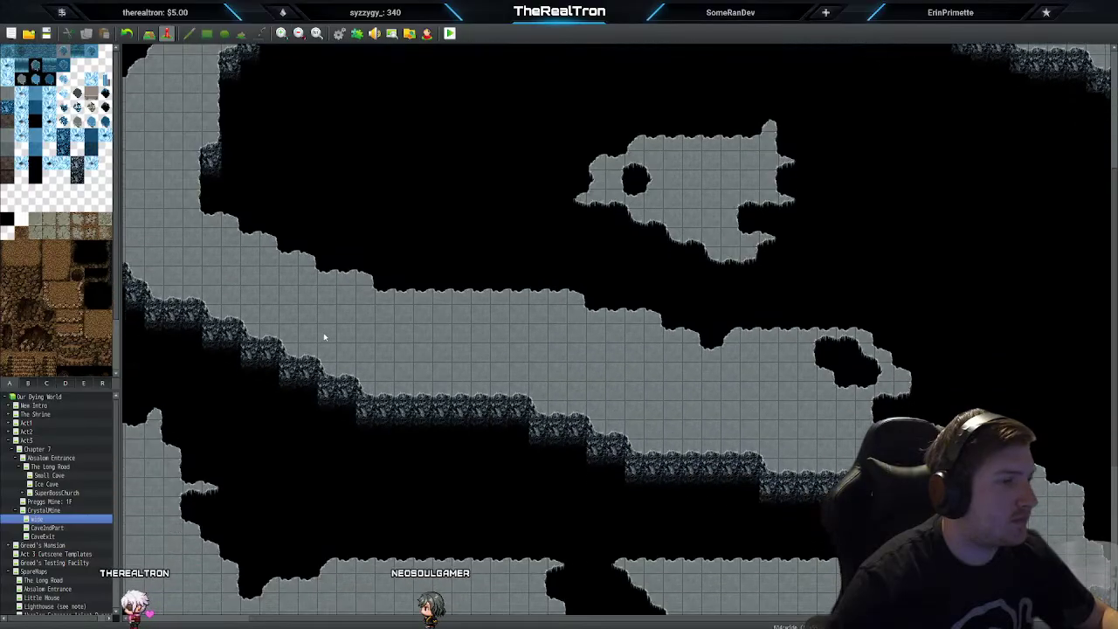
scroll(324, 334, down, 8)
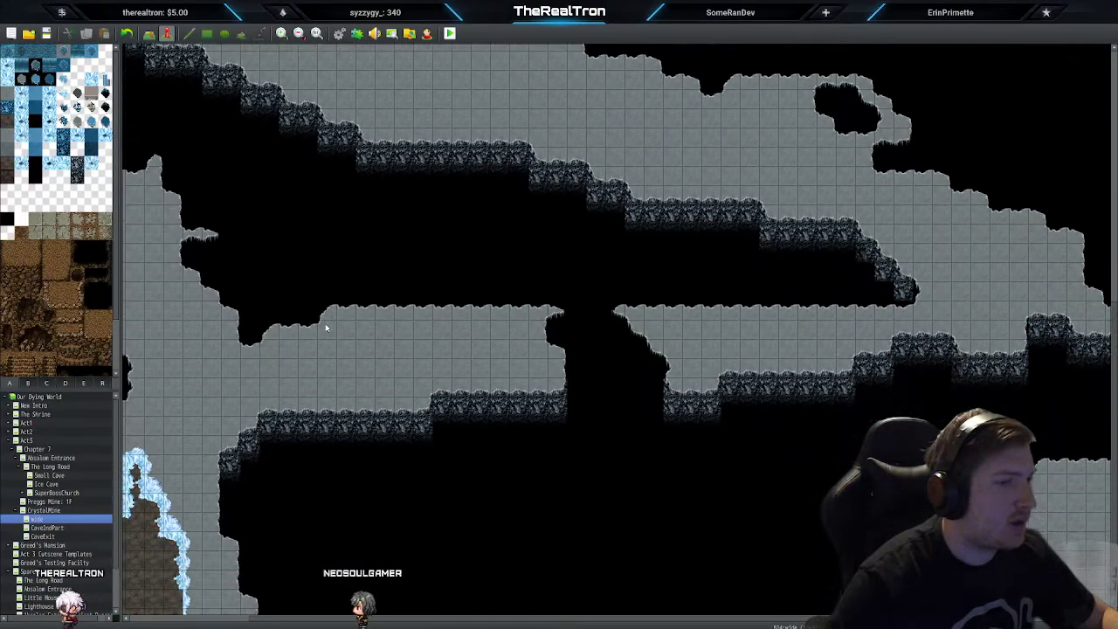
scroll(325, 332, down, 1)
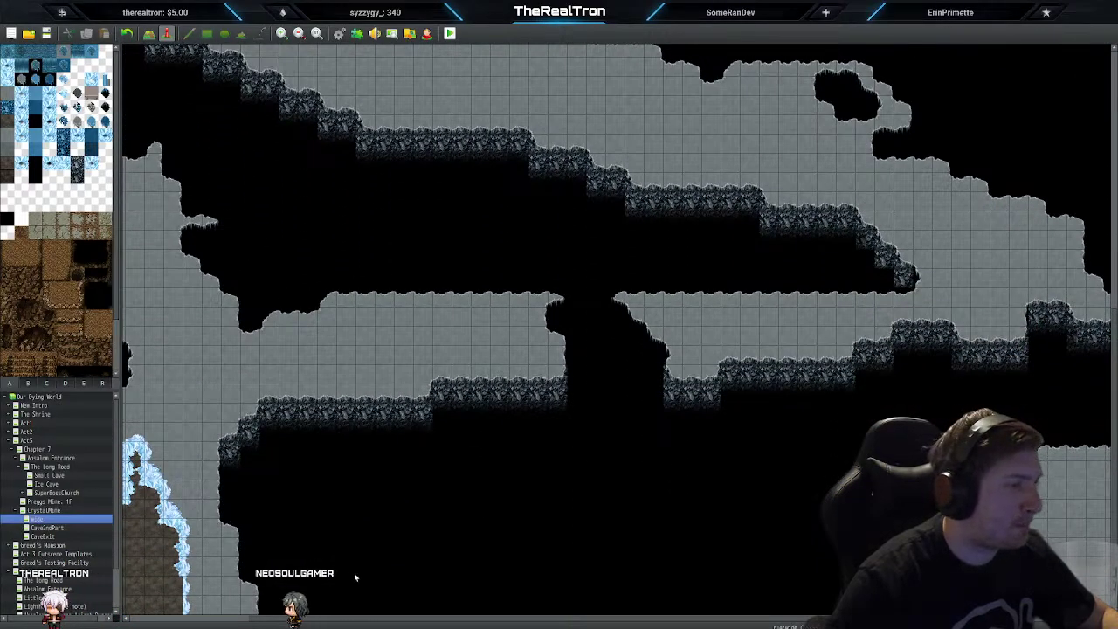
scroll(354, 577, left, 4)
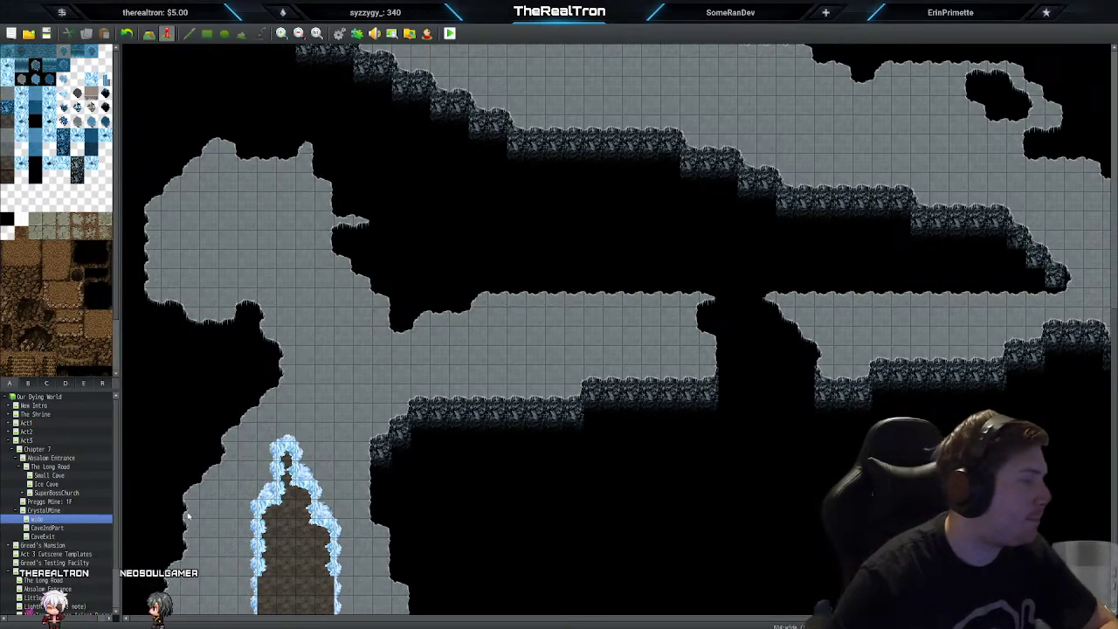
Step: Extend the Cave2ndPart map downward by setting its height to 40 tiles
click(46, 528)
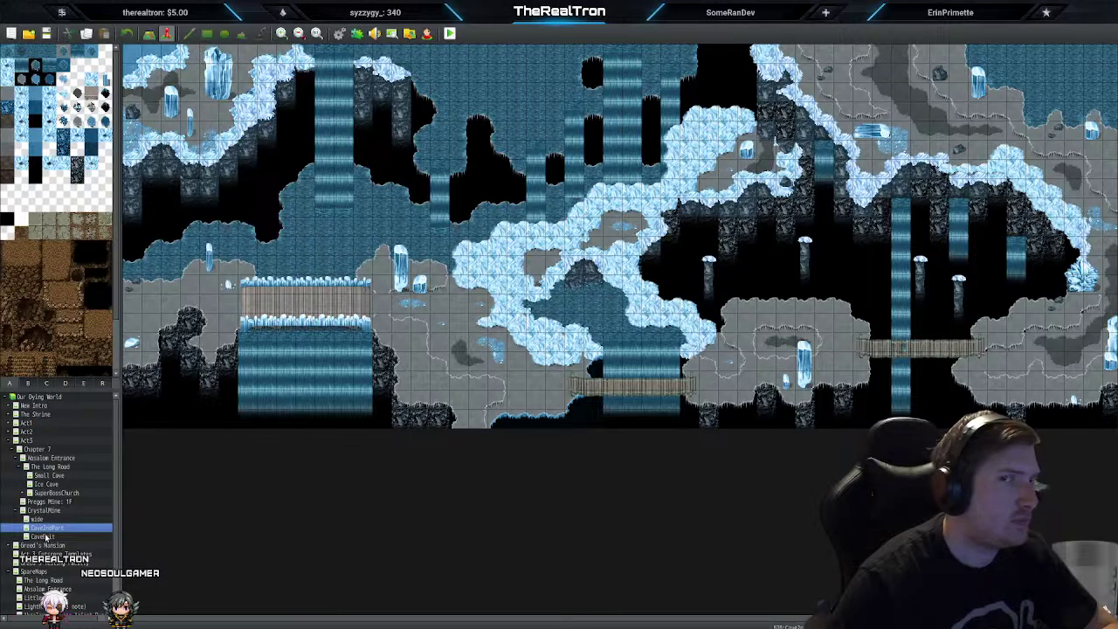
click(39, 536)
click(50, 528)
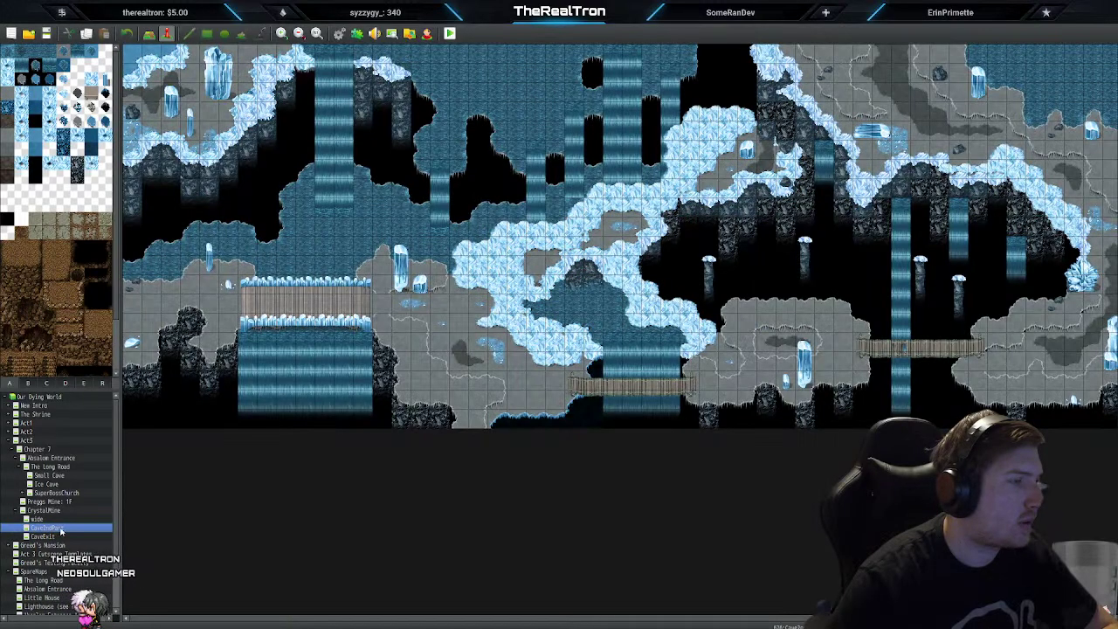
right_click(64, 529)
click(73, 532)
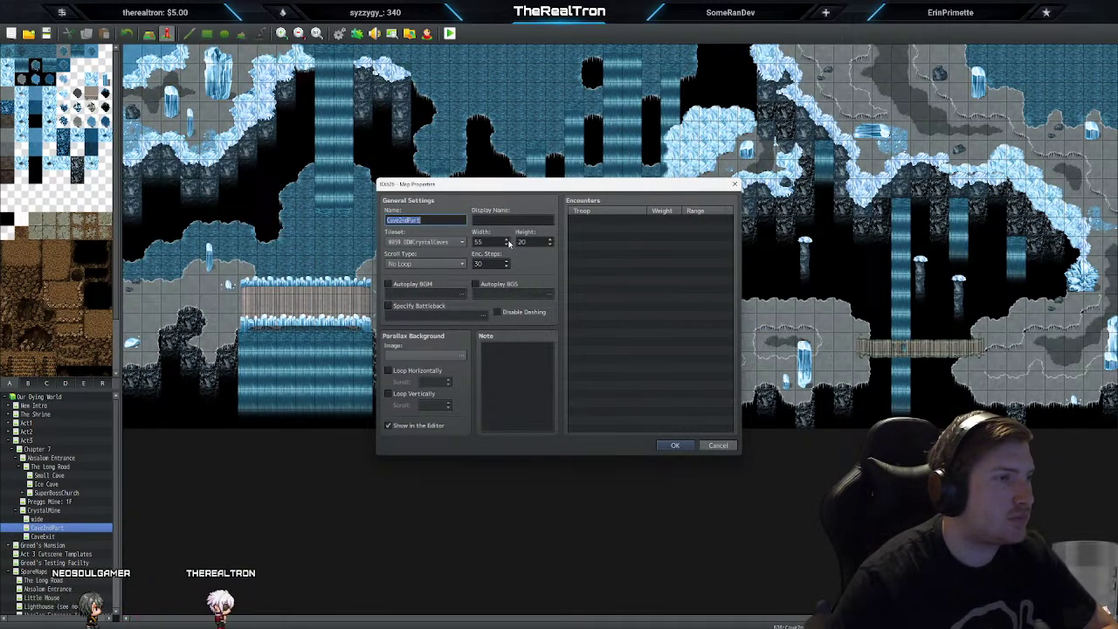
click(550, 242)
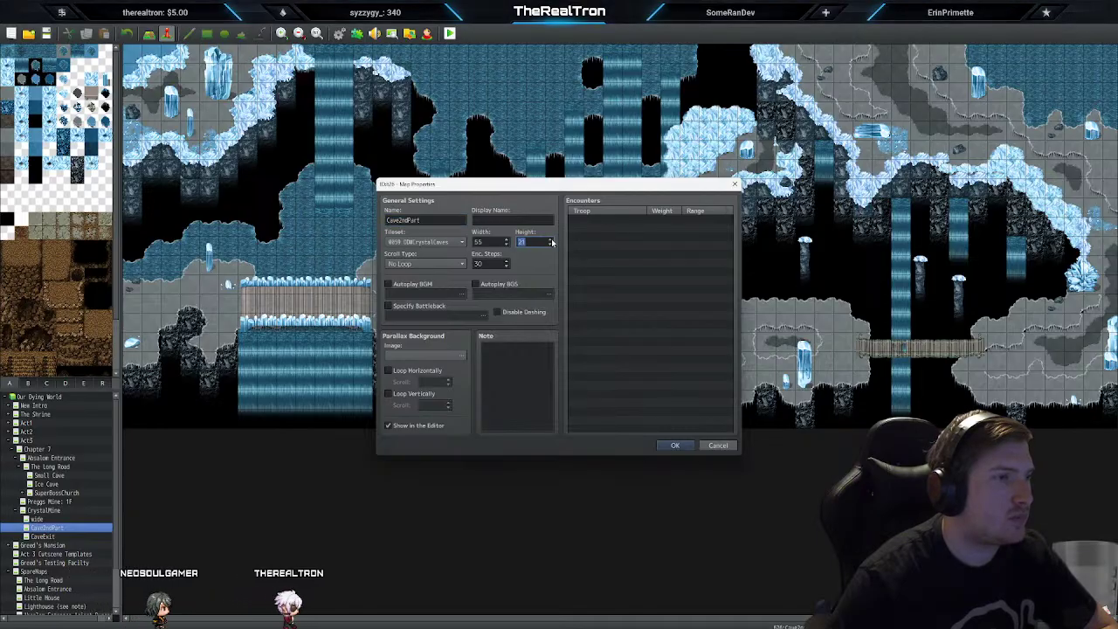
click(550, 242)
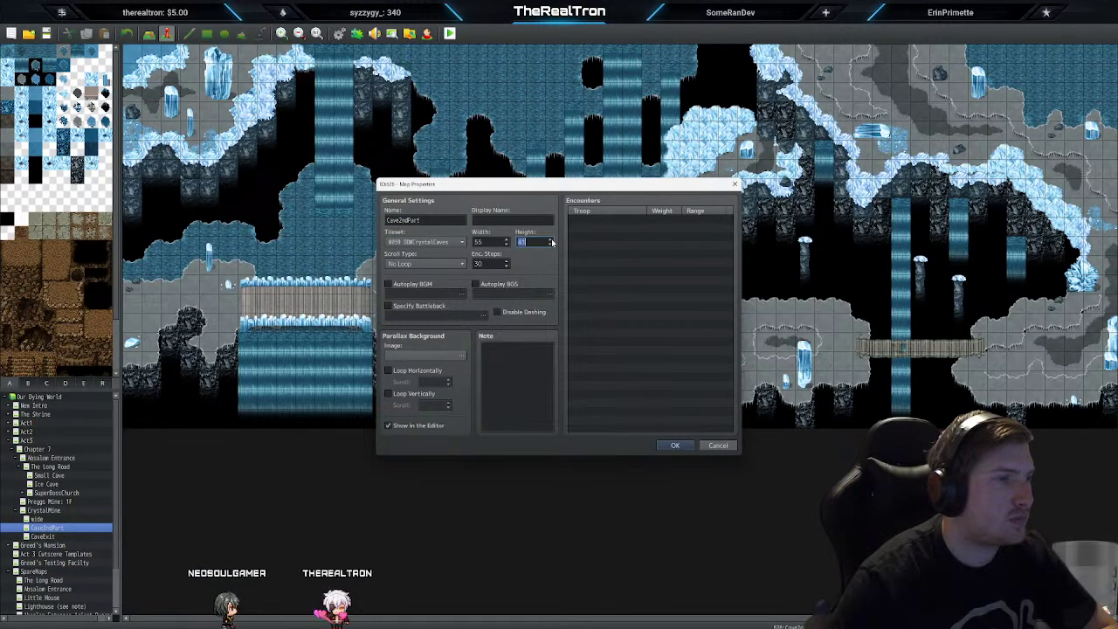
click(675, 447)
click(300, 33)
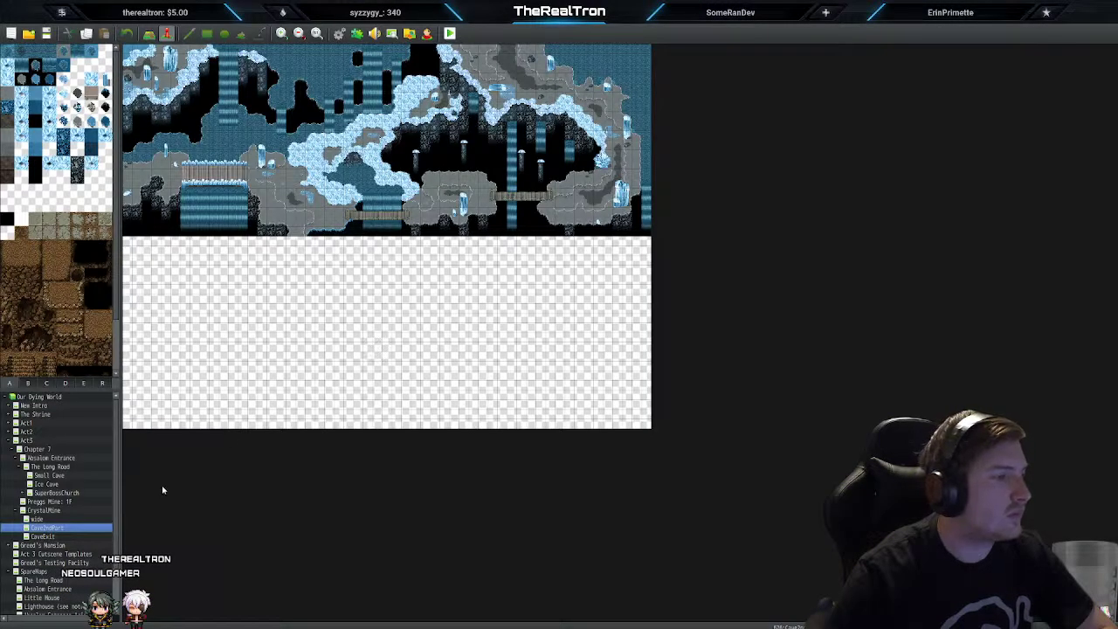
Step: Return to the wide map and place an ice-edged wooden bridge across the gap between the central and eastern caves
click(71, 520)
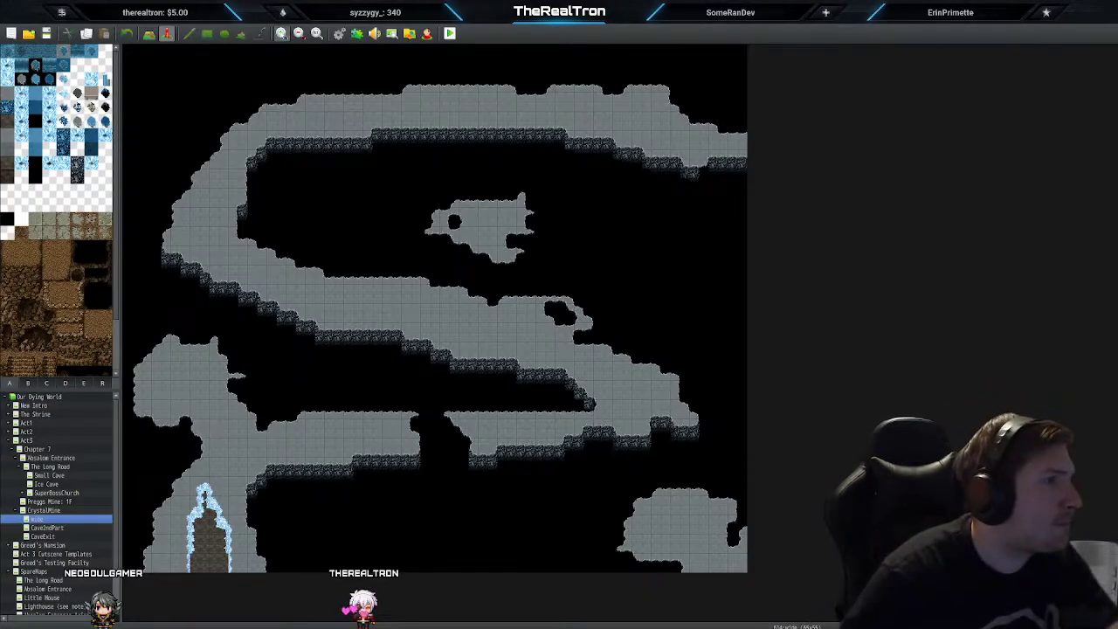
click(282, 34)
click(282, 34)
click(282, 34)
scroll(451, 415, down, 4)
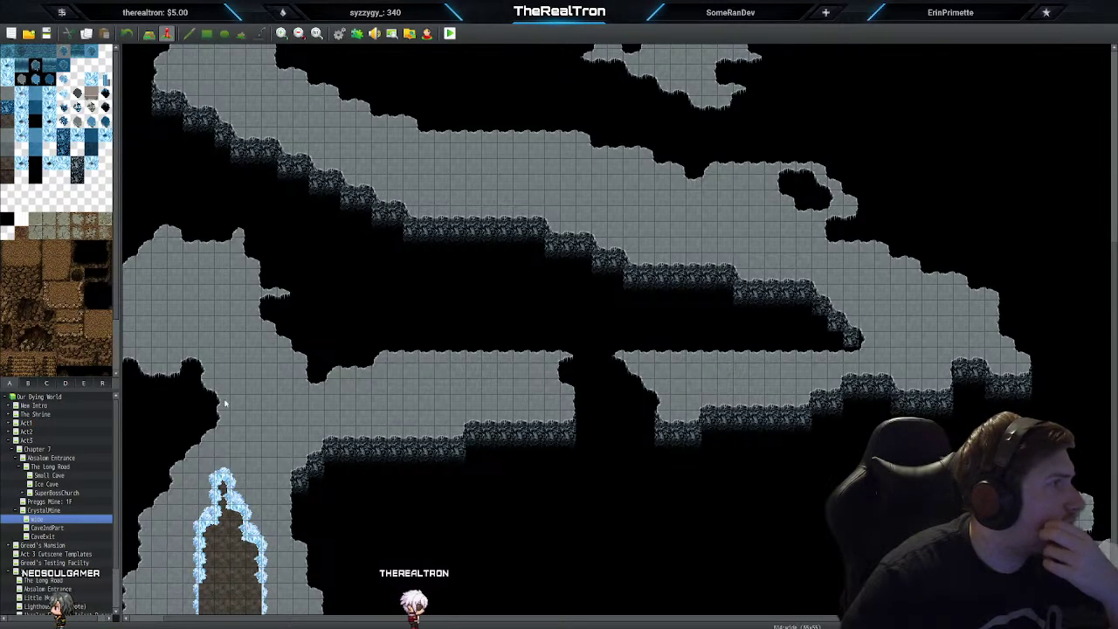
click(154, 33)
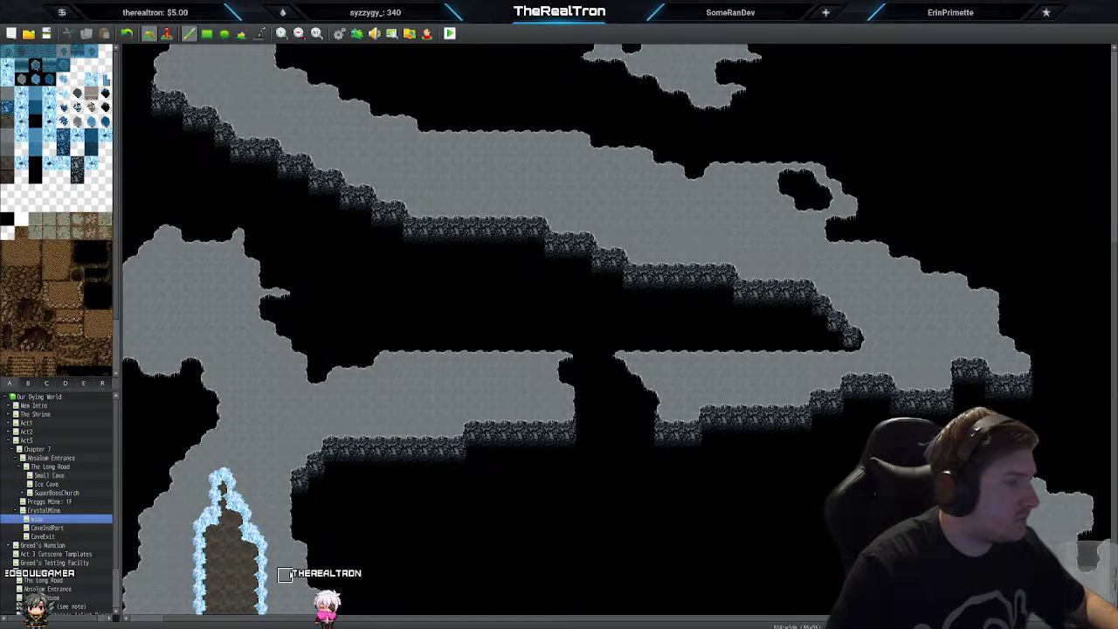
click(29, 384)
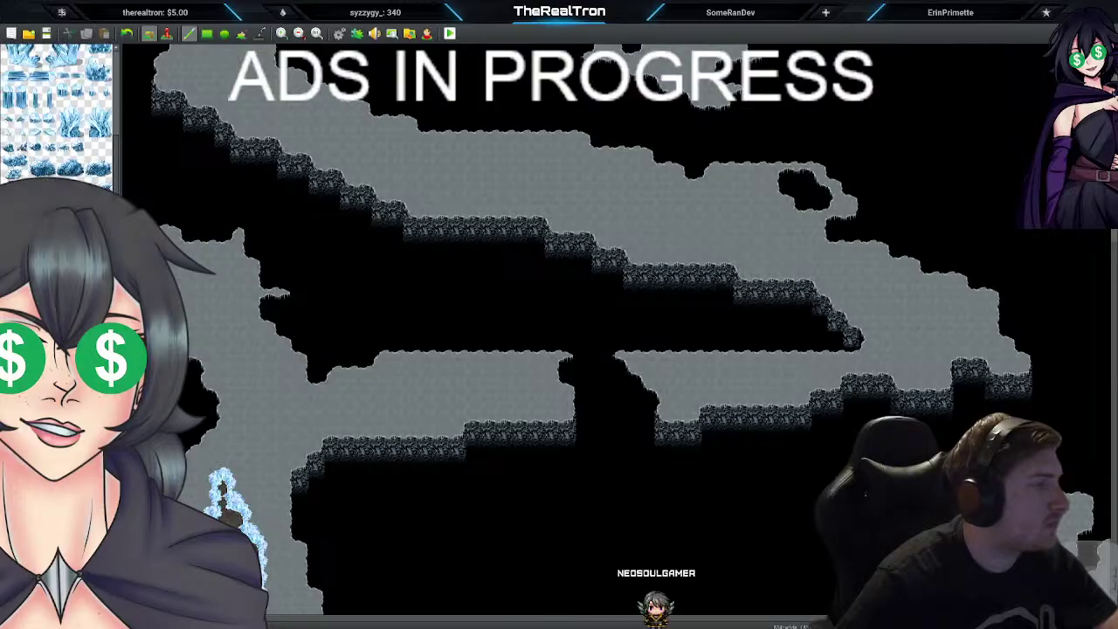
click(54, 386)
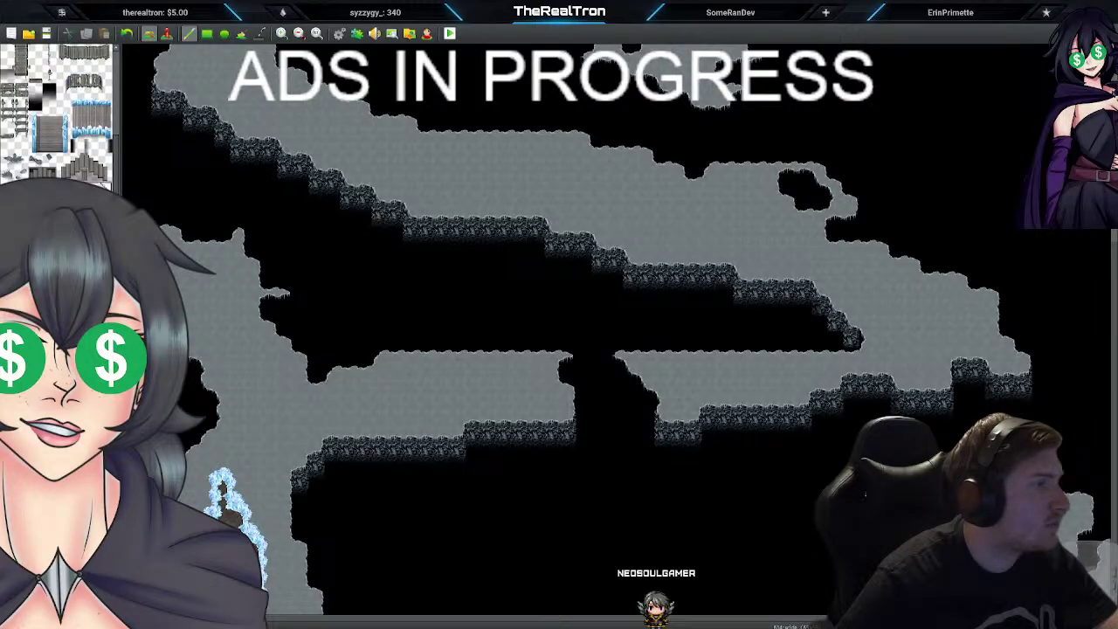
scroll(58, 118, up, 3)
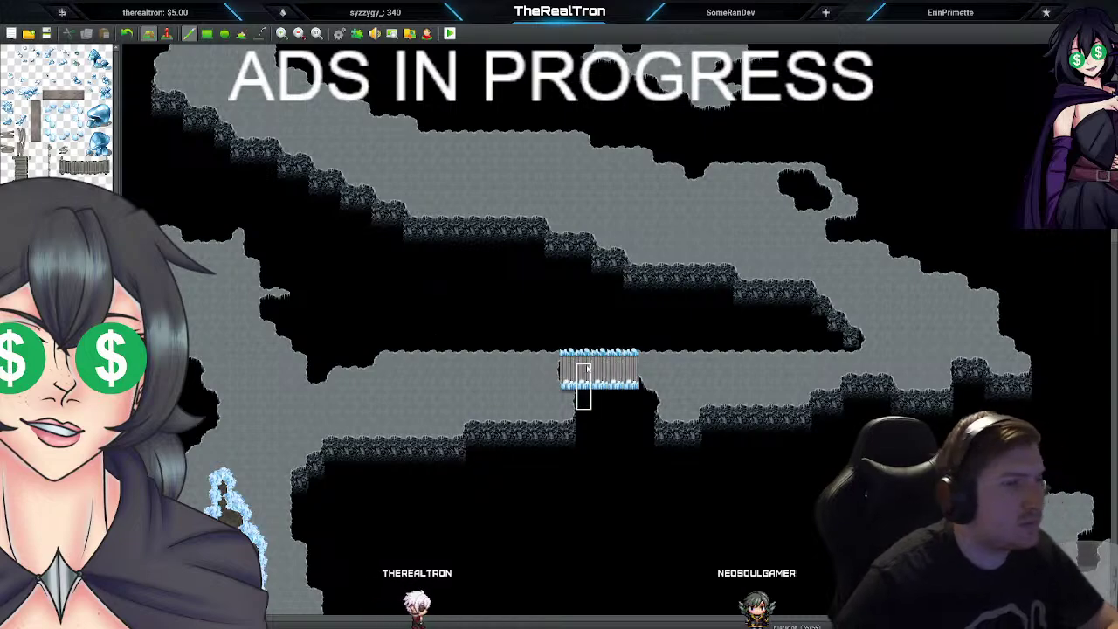
Step: Try repainting the ice-edged plank bridge one tile lower, extending it onto both banks of the chasm
right_click(587, 369)
right_click(587, 368)
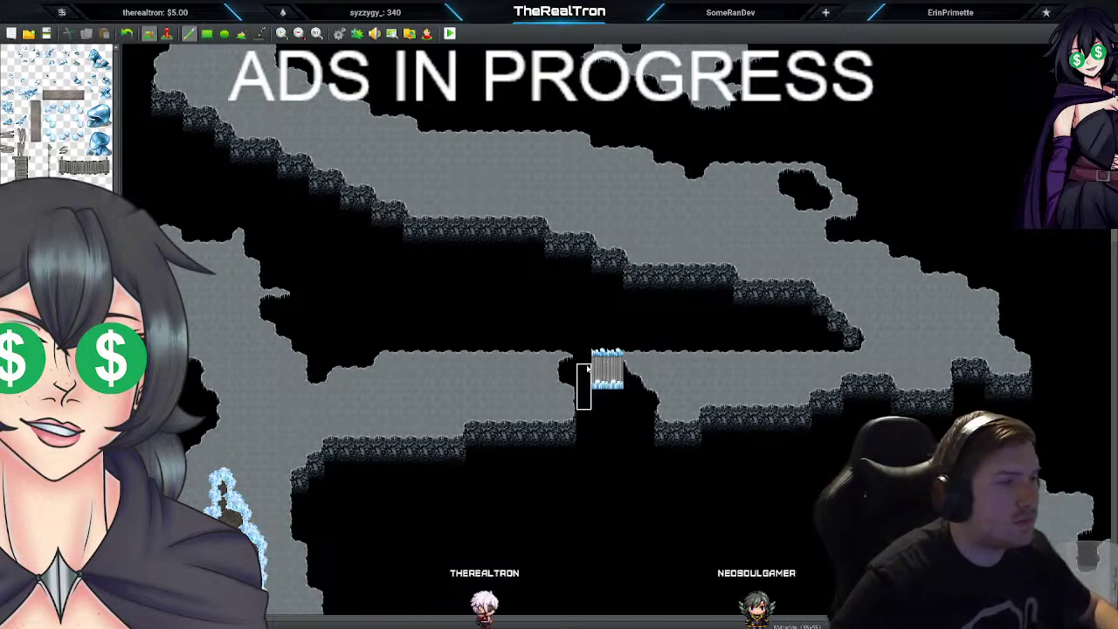
drag(587, 369, 632, 369)
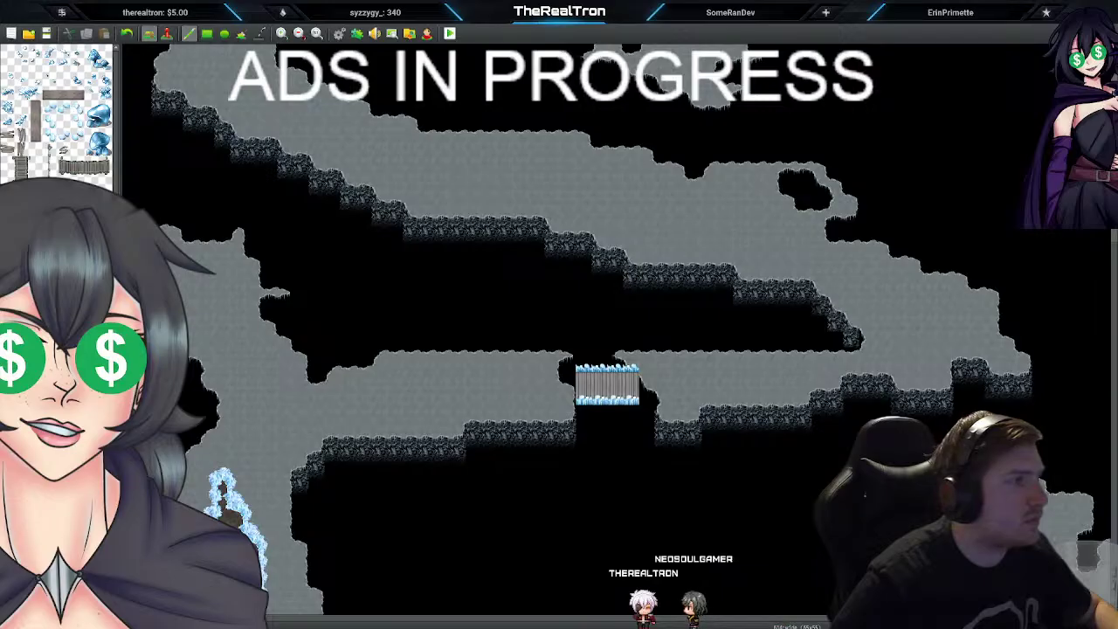
click(569, 384)
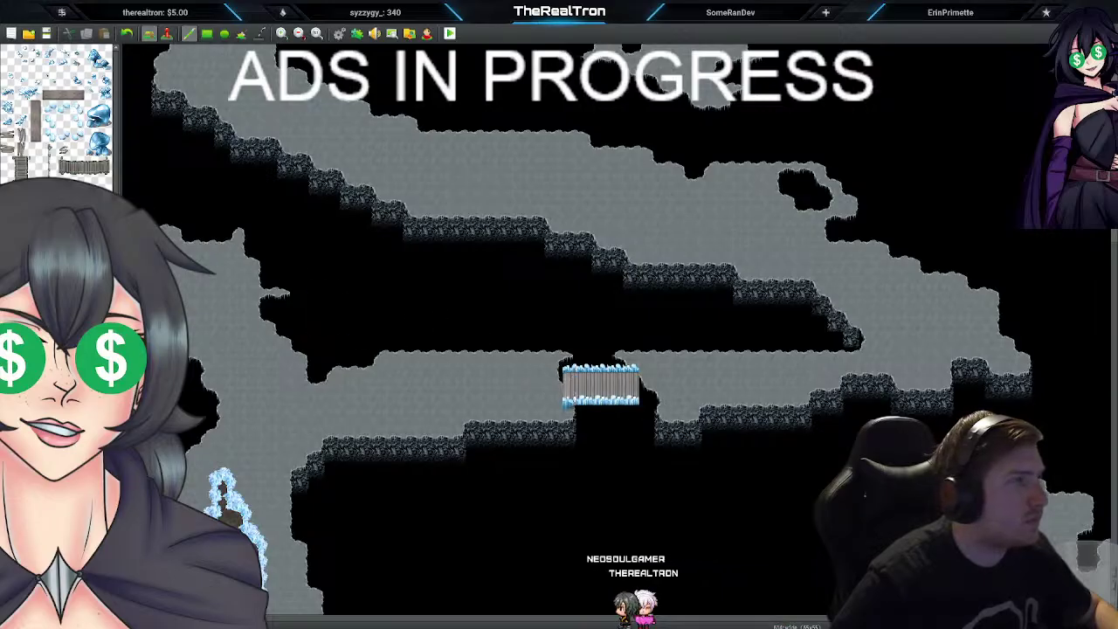
click(646, 384)
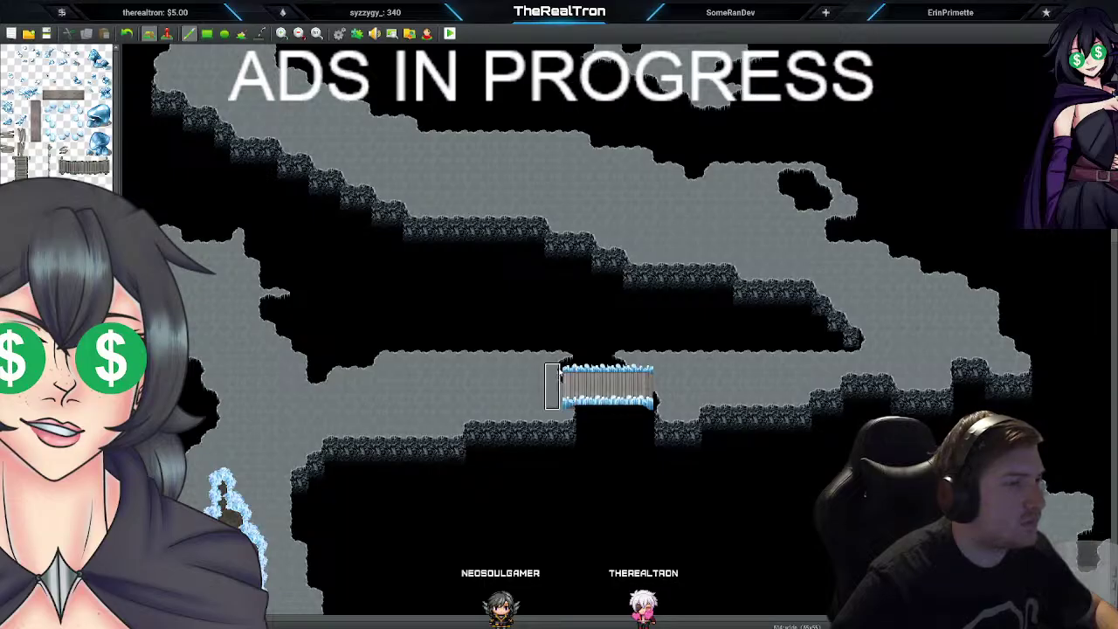
key(ctrl+z)
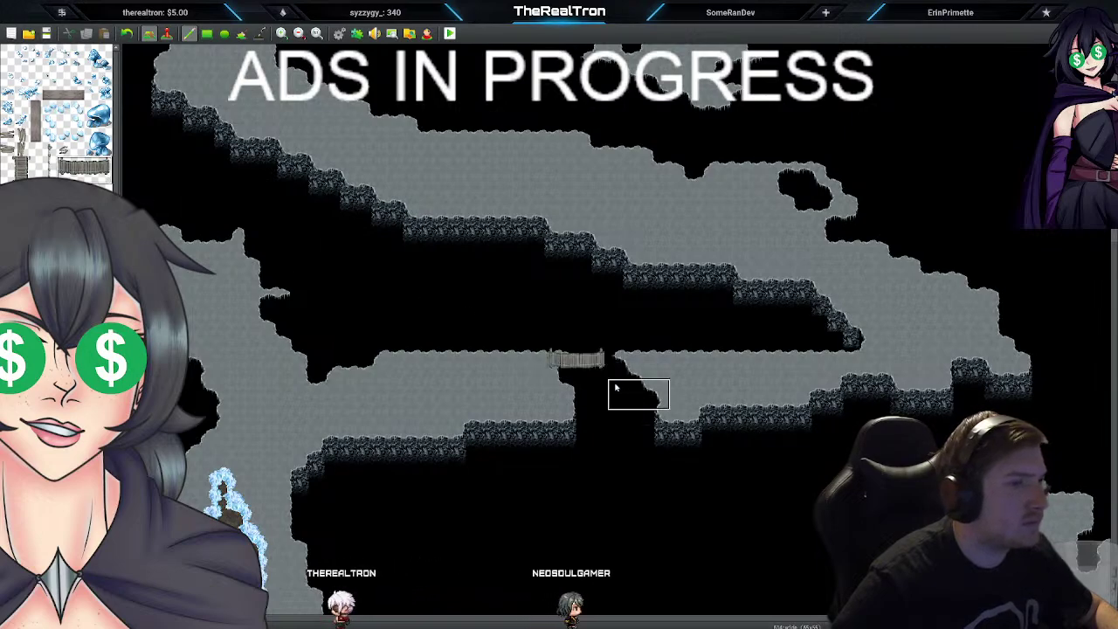
Step: Try spanning the narrow top of the chasm with the short wooden bridge, realigning it between the two ledges
click(583, 354)
key(ctrl+z)
click(571, 355)
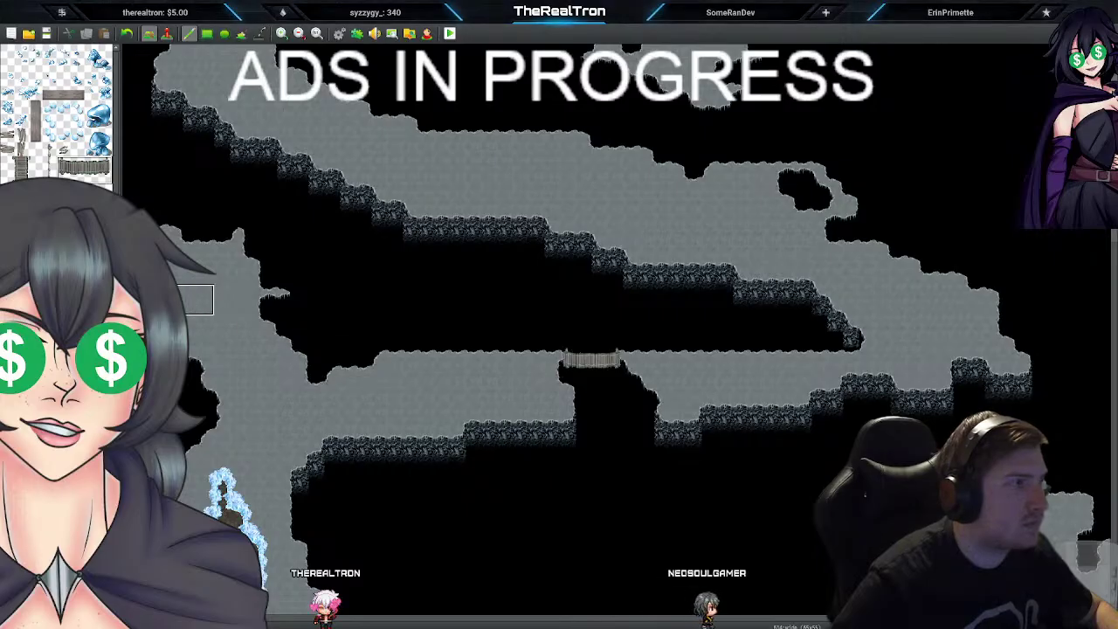
Step: Square off the cave floor and rock walls on both sides of the chasm and span it with the ice-edged plank bridge
click(572, 357)
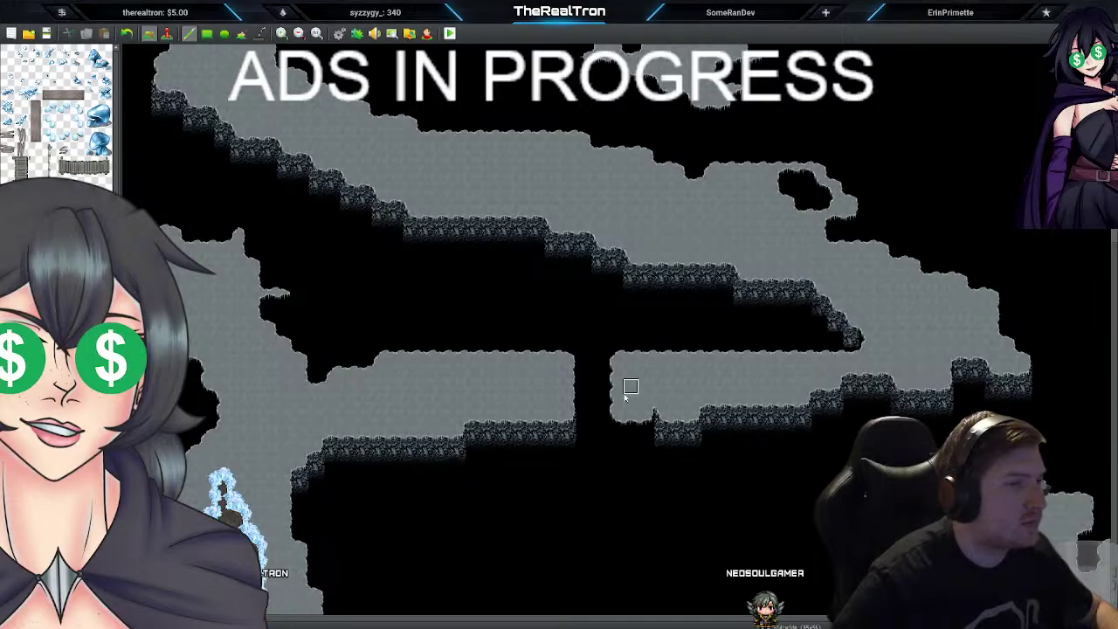
drag(615, 418, 631, 387)
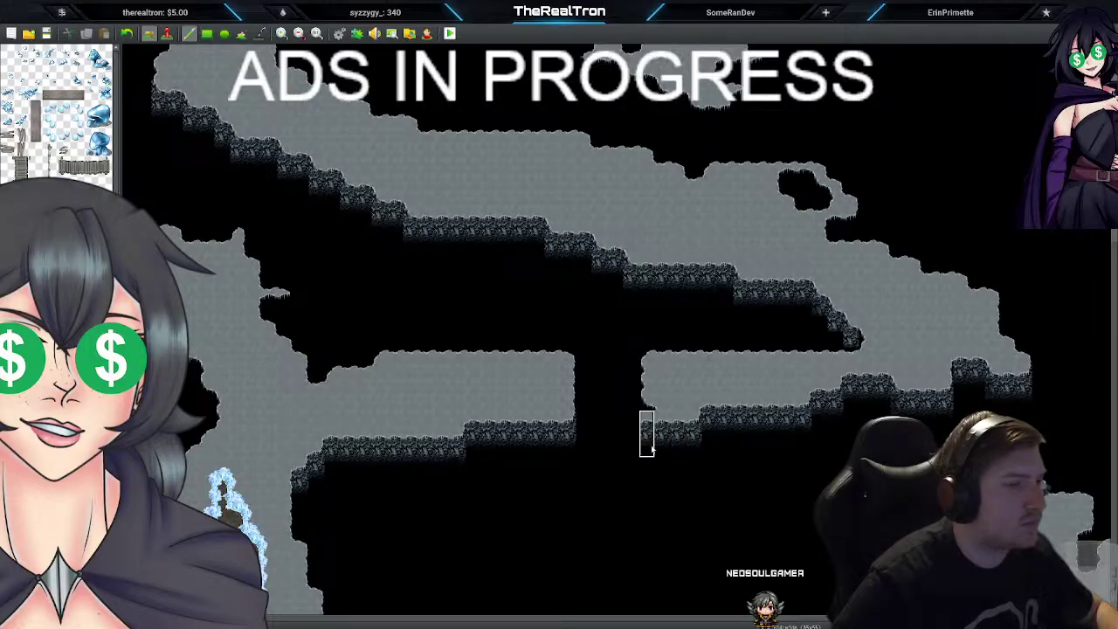
right_click(664, 407)
click(649, 408)
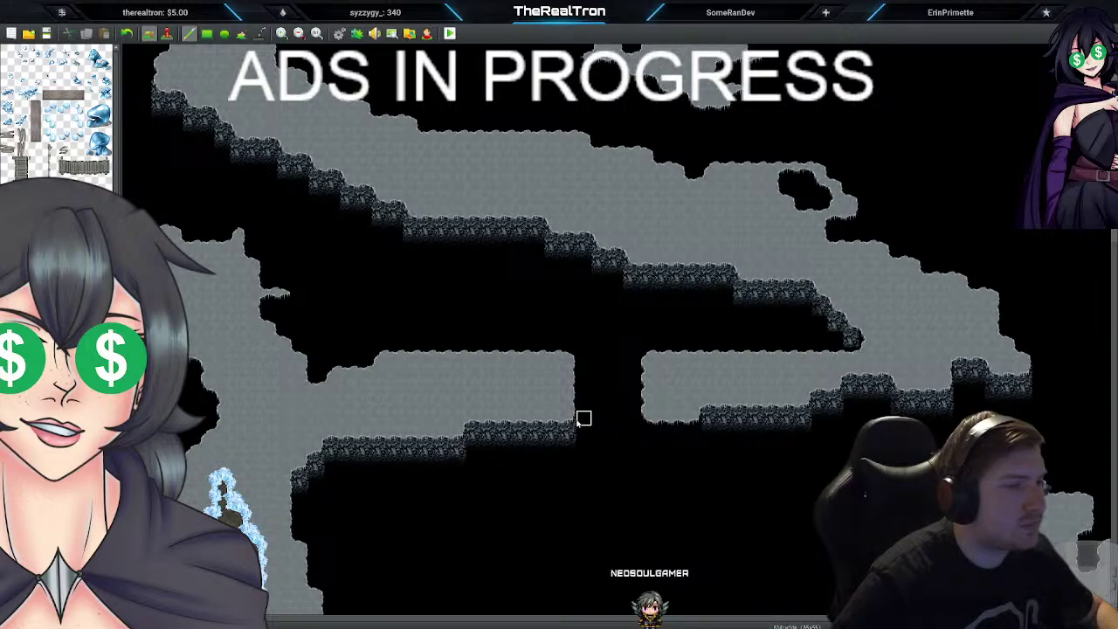
right_drag(570, 421, 571, 465)
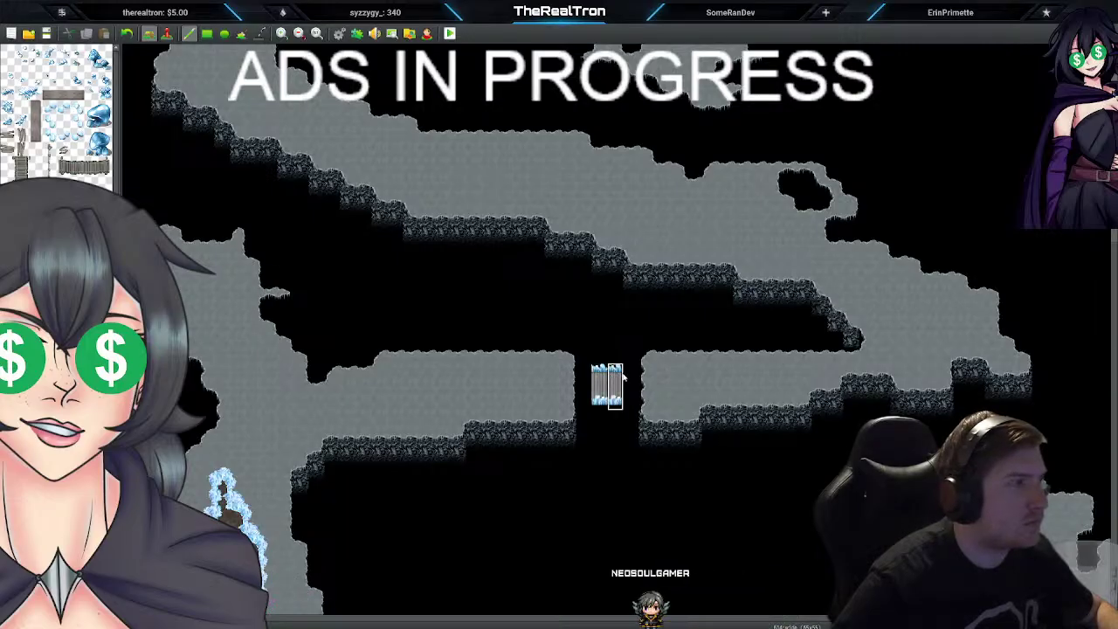
click(623, 376)
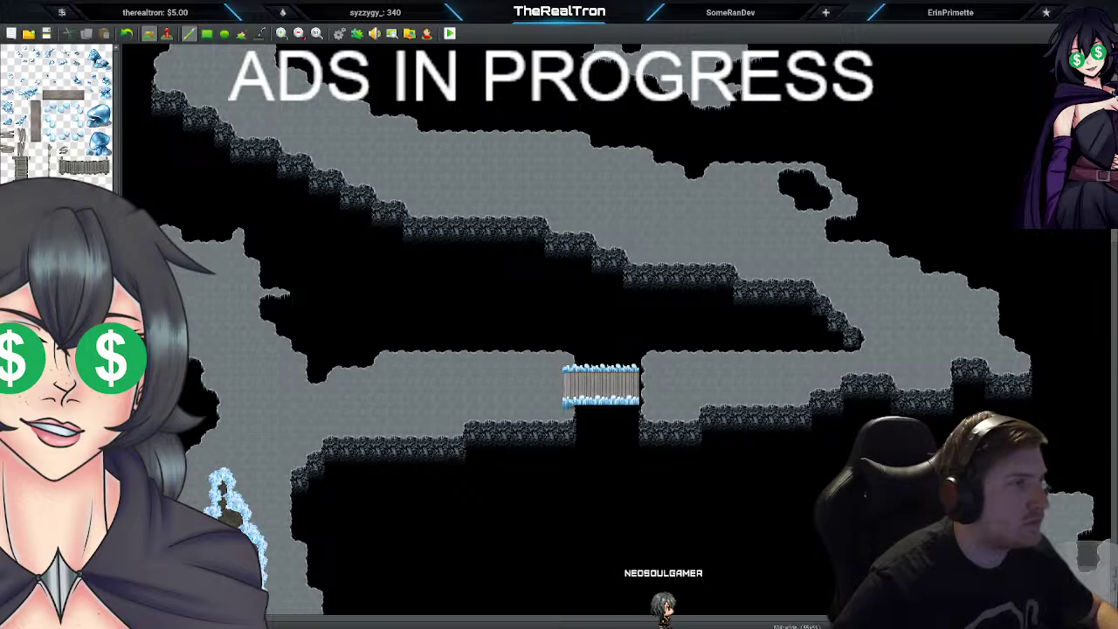
click(646, 386)
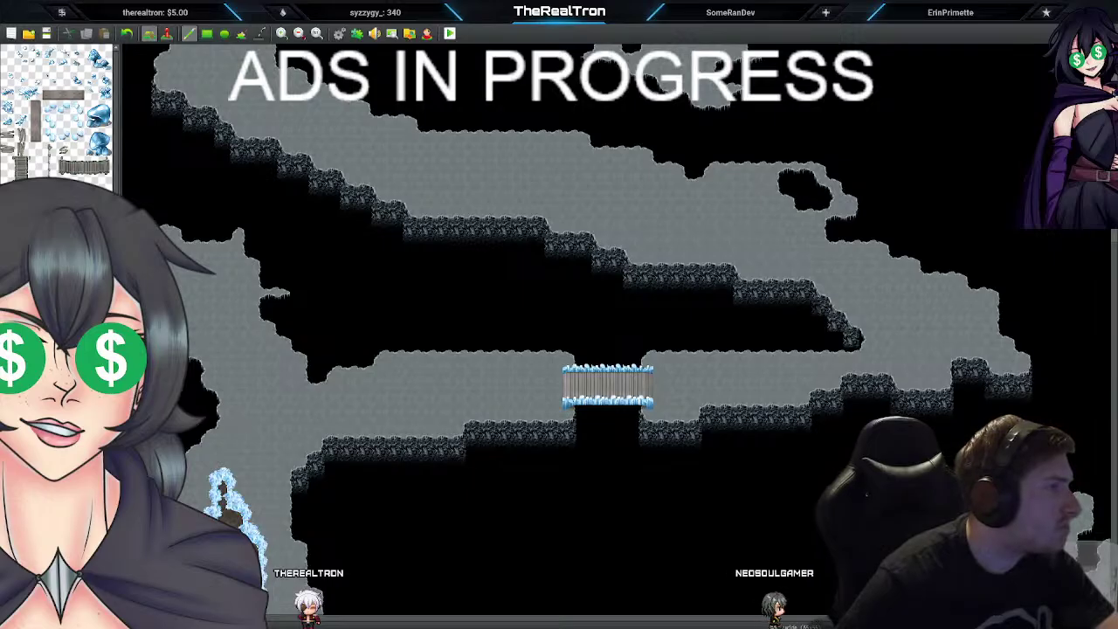
Step: Try painting a dark blue ice patch freehand across the floor of the western chamber
click(11, 398)
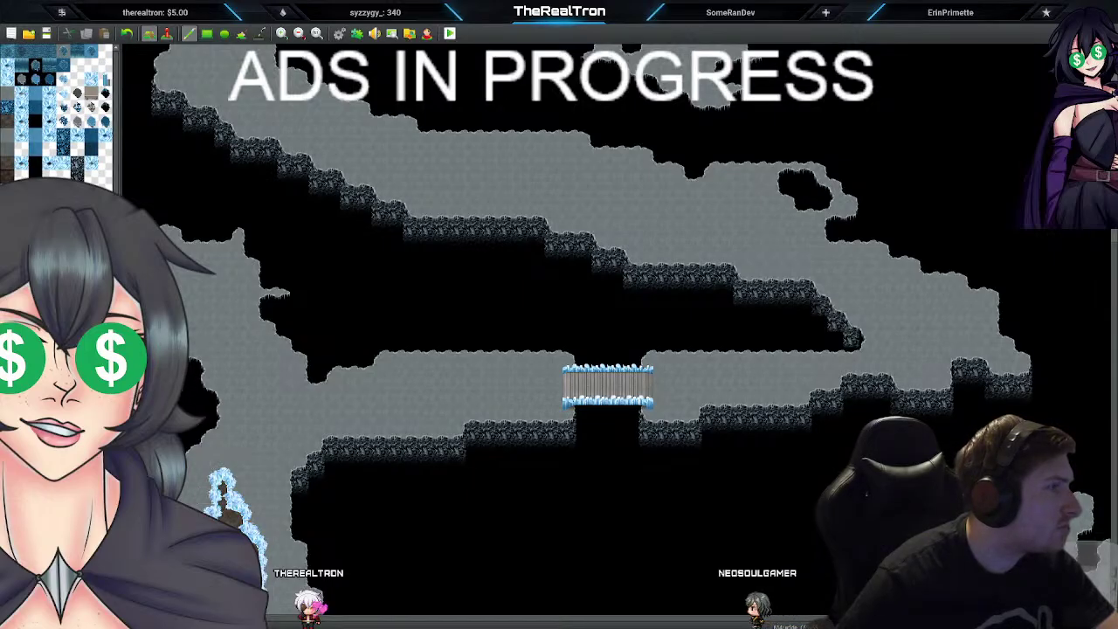
click(64, 122)
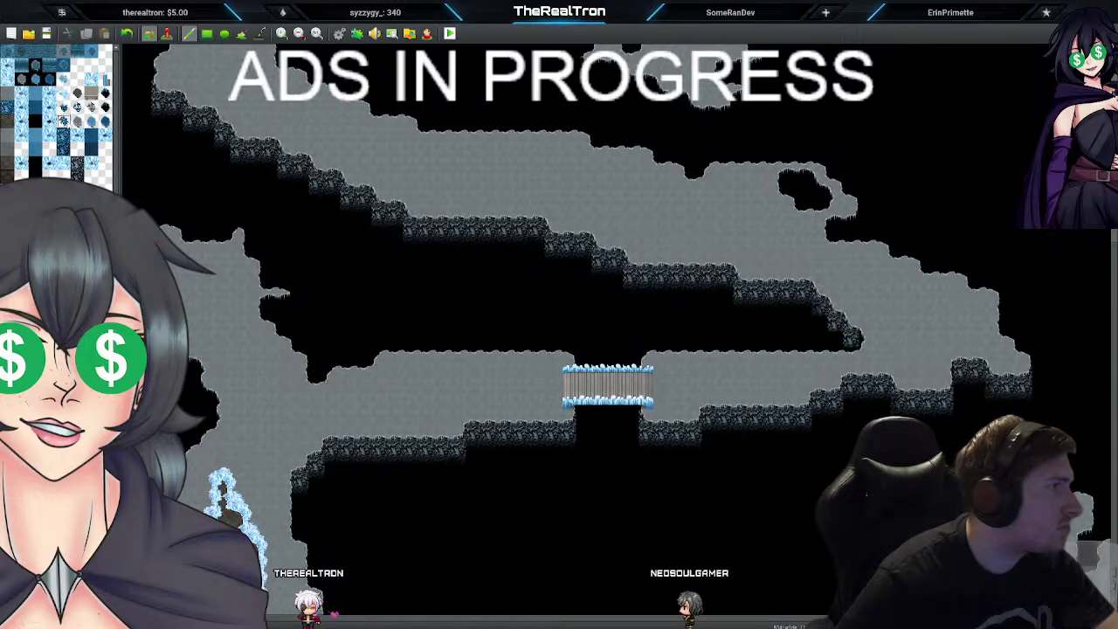
mouse_move(234, 326)
mouse_down()
mouse_move(197, 332)
mouse_move(208, 323)
mouse_move(179, 278)
mouse_move(236, 292)
mouse_move(211, 300)
mouse_up()
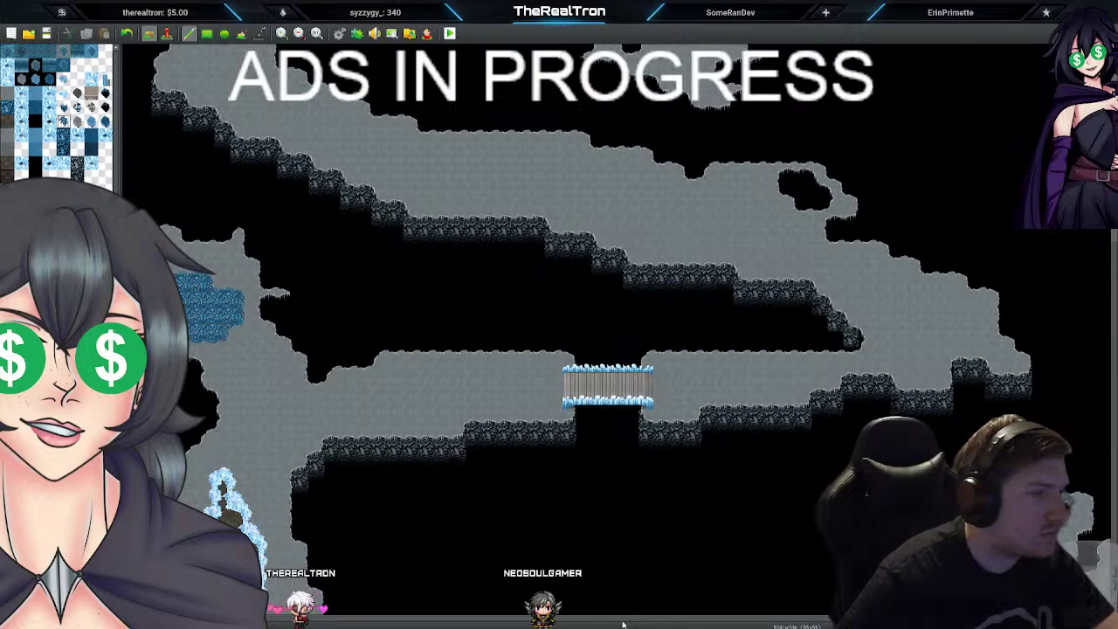
drag(624, 622, 425, 595)
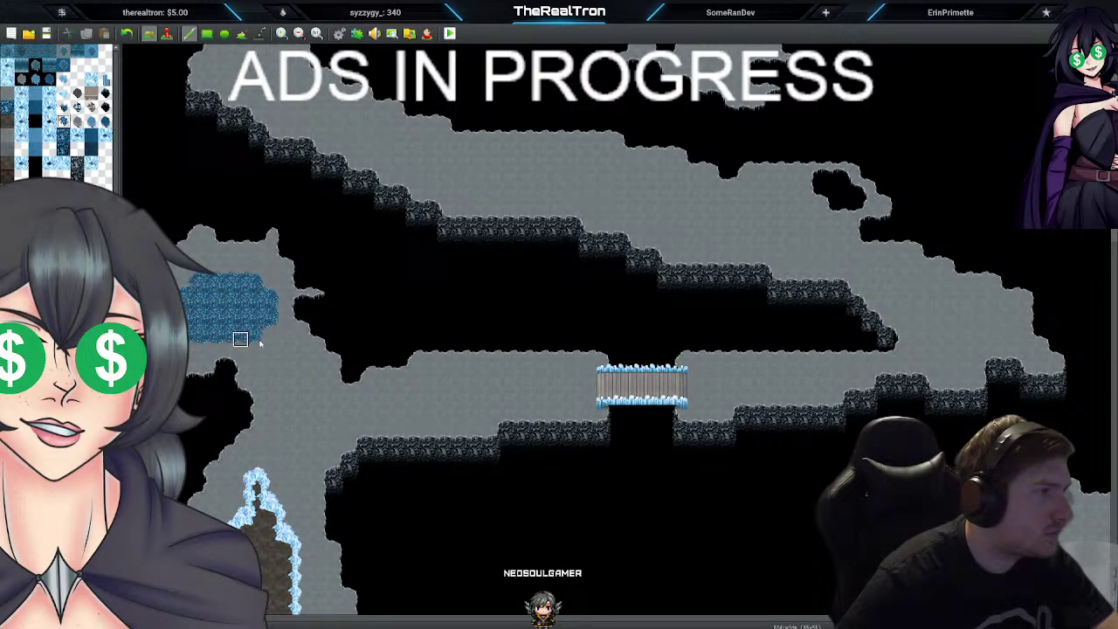
drag(259, 343, 302, 387)
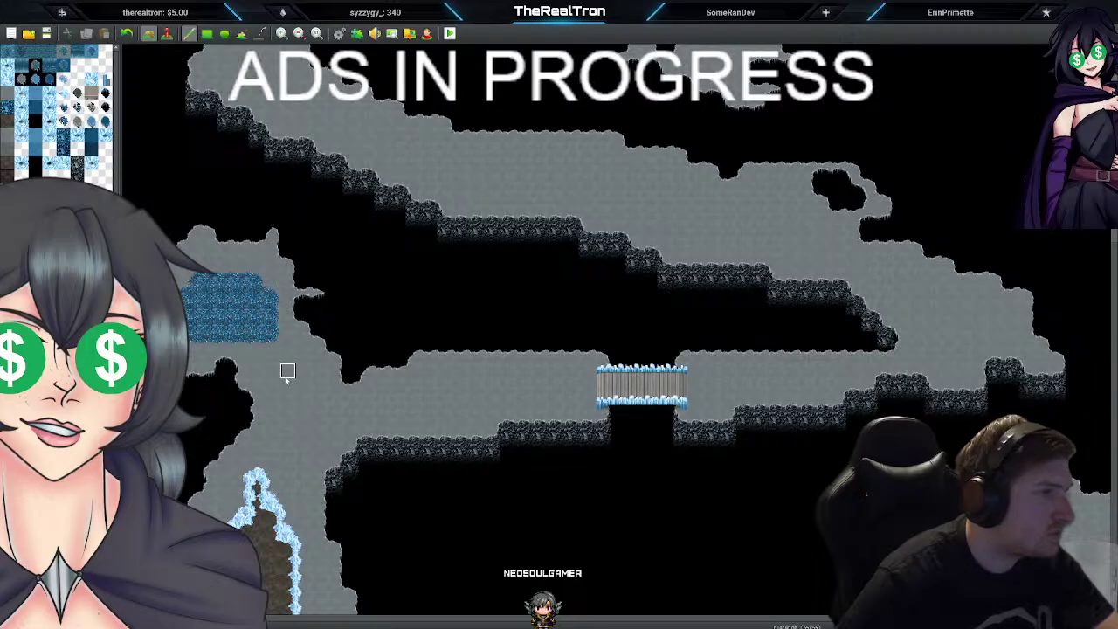
mouse_move(262, 301)
mouse_down()
mouse_move(225, 300)
mouse_move(210, 320)
mouse_move(240, 292)
mouse_up()
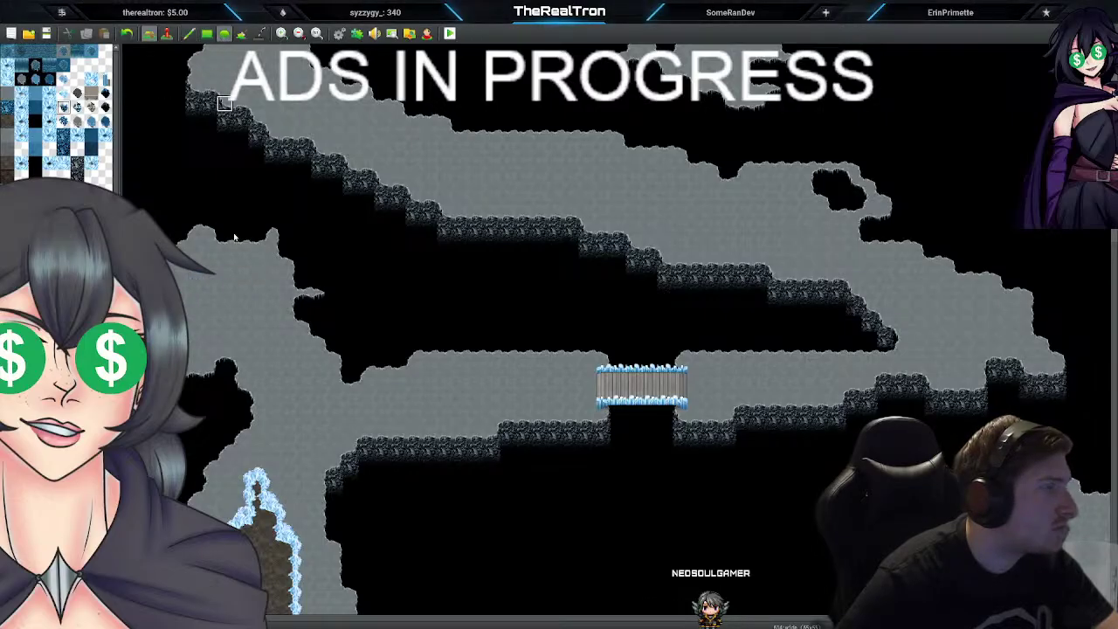
Step: Paint a rounded blue ice patch in the western chamber and smaller patches down the passage to the snow-edged rock
mouse_move(190, 274)
mouse_down()
mouse_move(232, 301)
mouse_move(224, 307)
mouse_up()
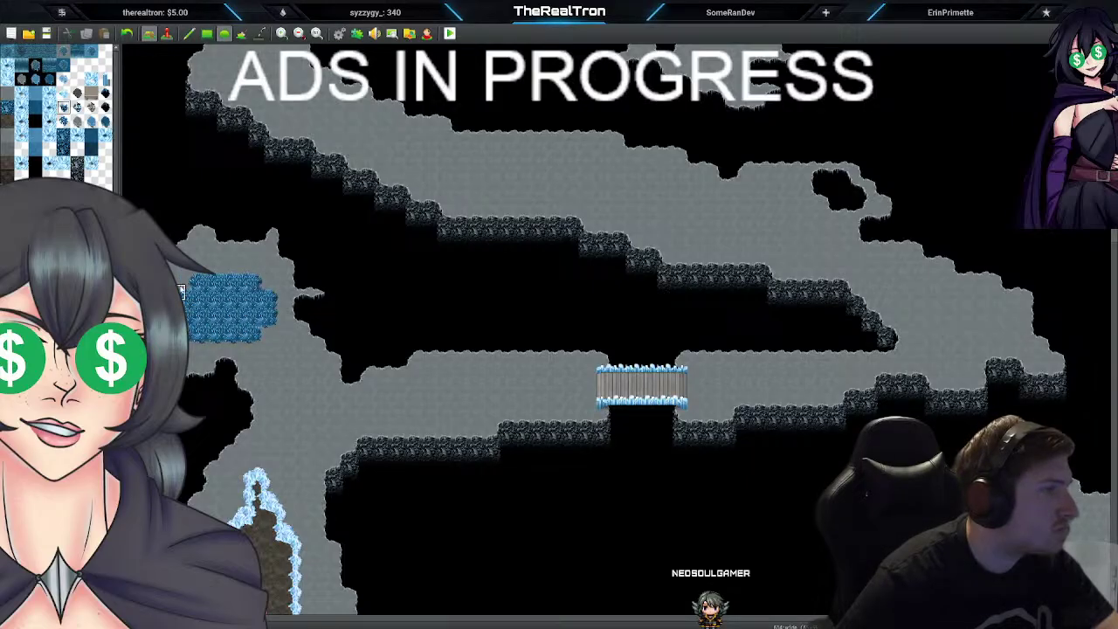
drag(181, 291, 180, 302)
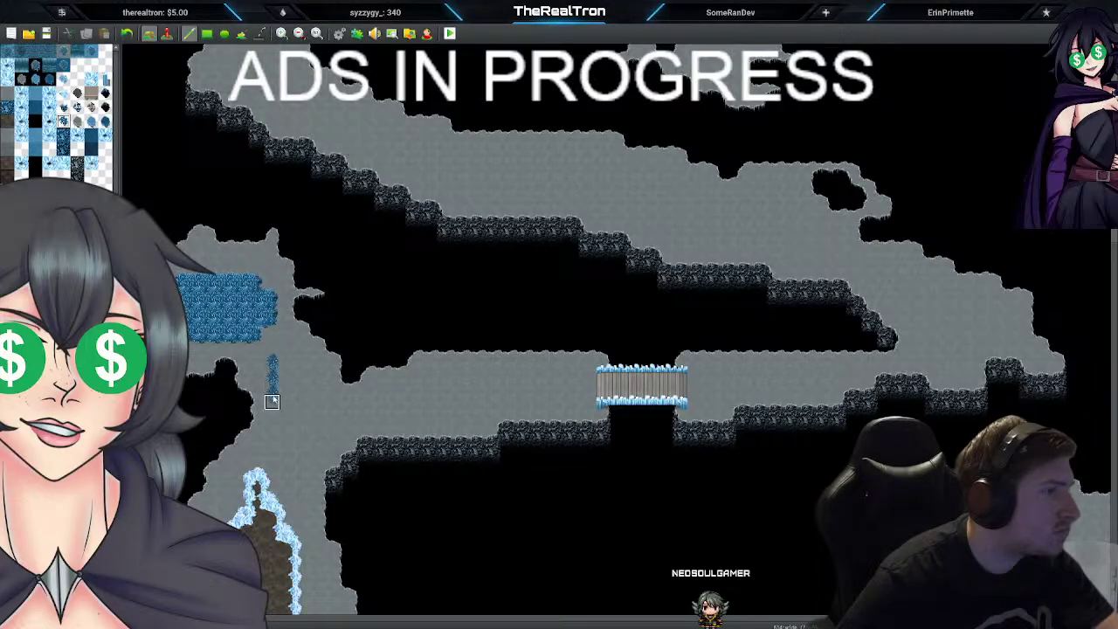
mouse_move(288, 355)
mouse_down()
mouse_move(284, 415)
mouse_move(302, 485)
mouse_up()
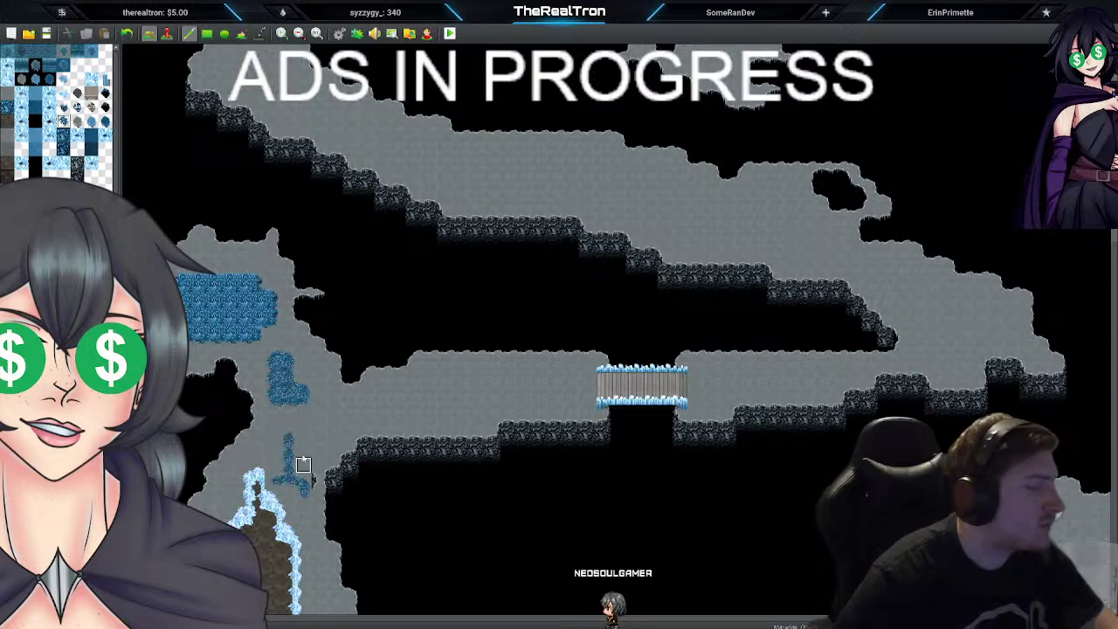
key(ctrl+z)
drag(319, 607, 311, 578)
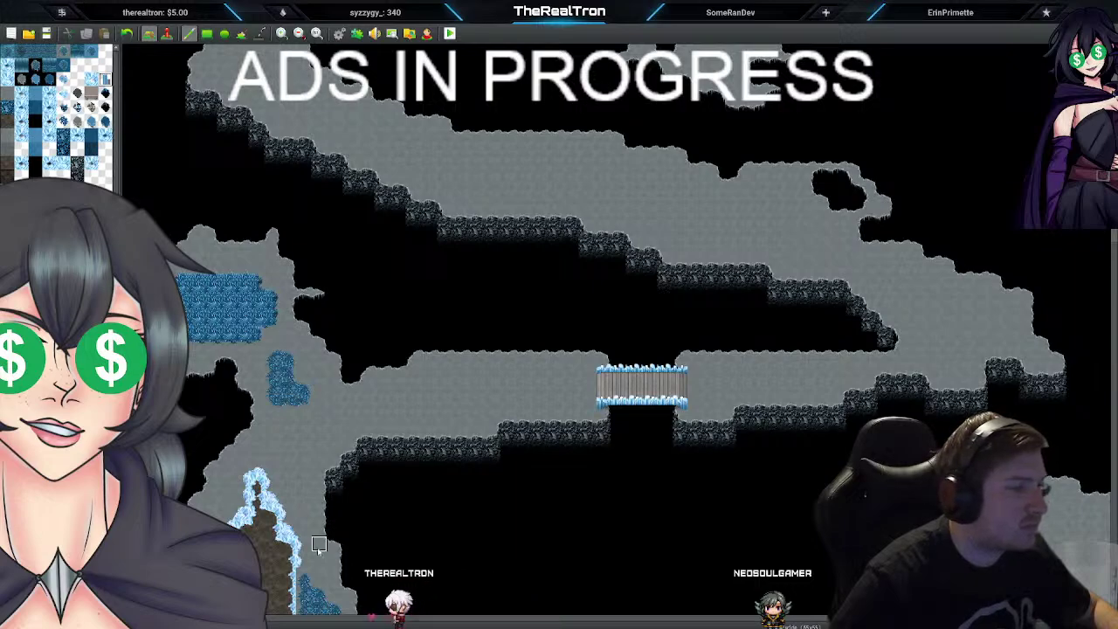
Step: Paint a small floor room in the black area east of the snow-edged rock and place a row of ice posts in it
mouse_move(446, 582)
mouse_down()
mouse_move(520, 583)
mouse_move(443, 582)
mouse_move(504, 577)
mouse_move(489, 567)
mouse_move(512, 545)
mouse_move(420, 548)
mouse_up()
drag(511, 528, 429, 527)
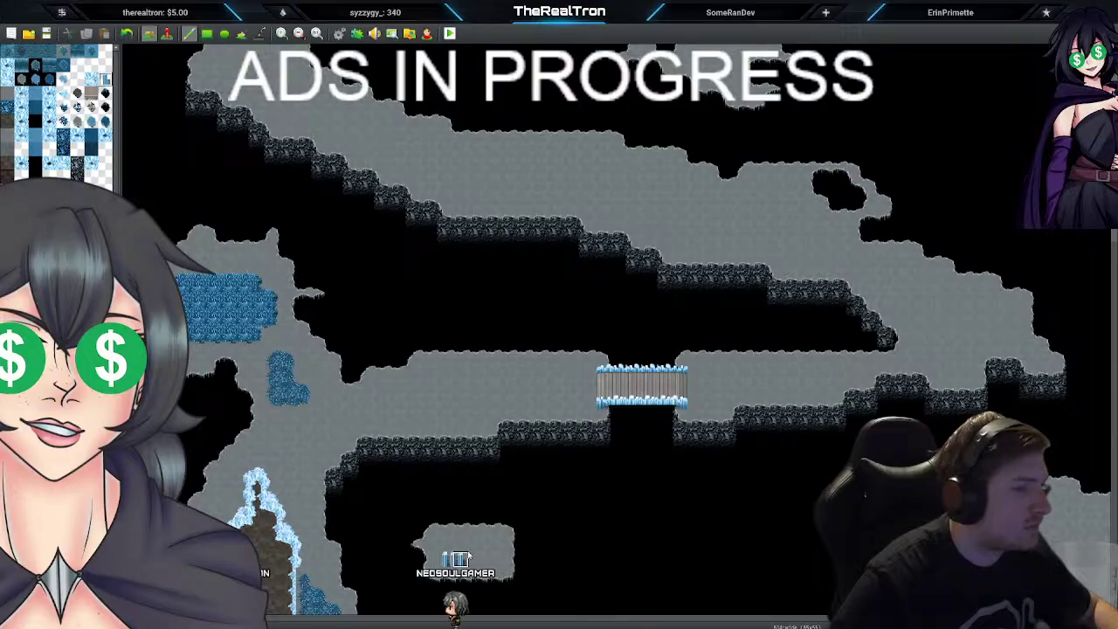
drag(445, 546, 492, 544)
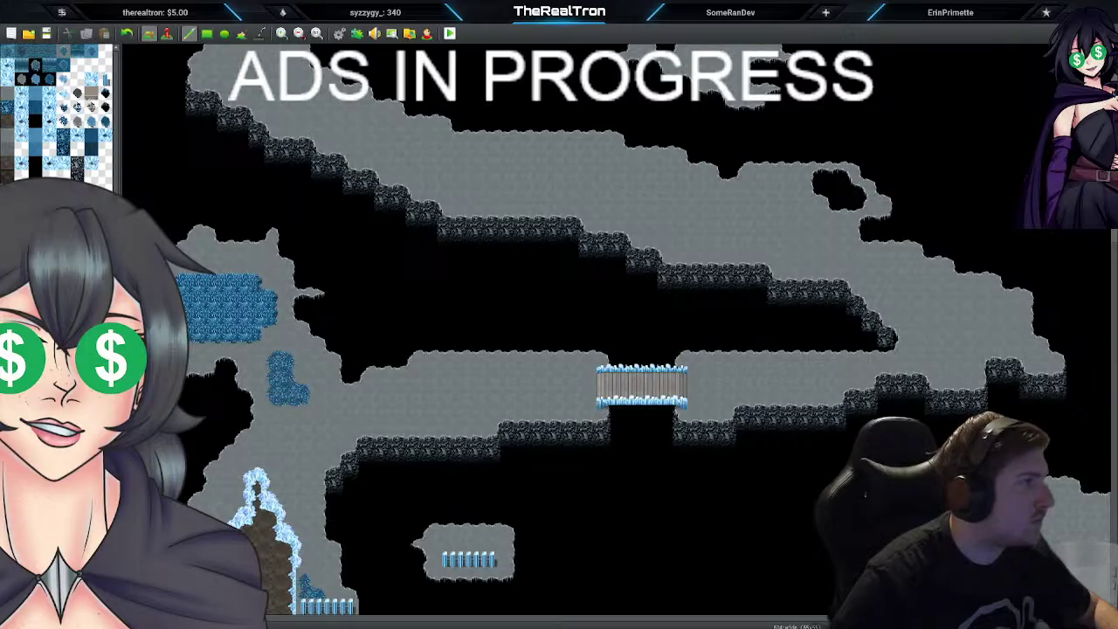
Step: Browse the other tile sheets for a barrier and try a short wooden fence row in the black area south of the corridor
click(36, 350)
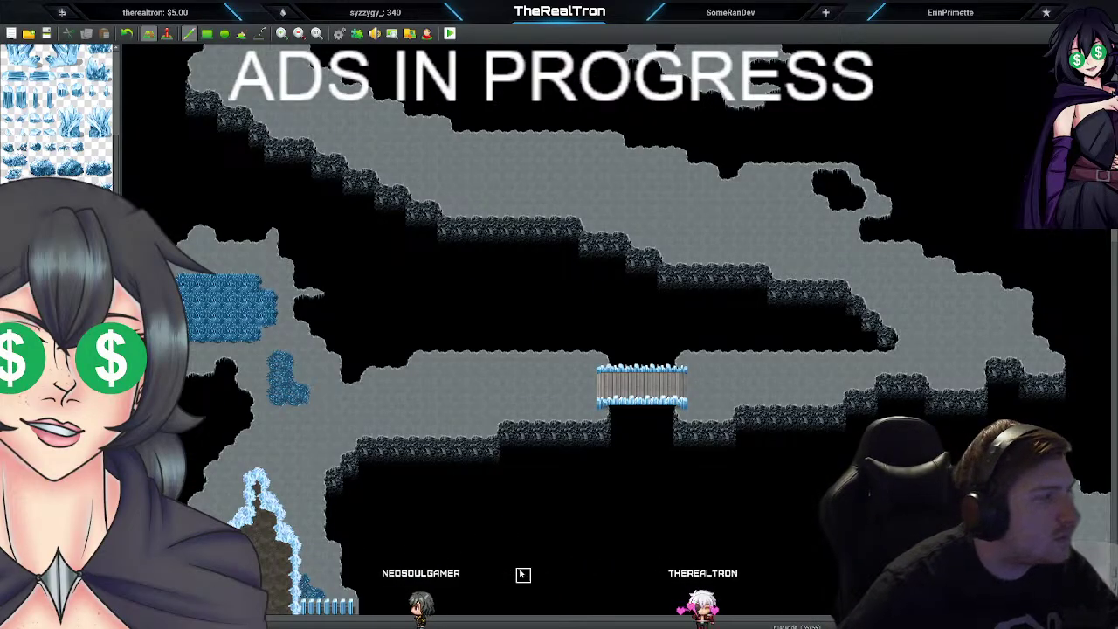
click(11, 409)
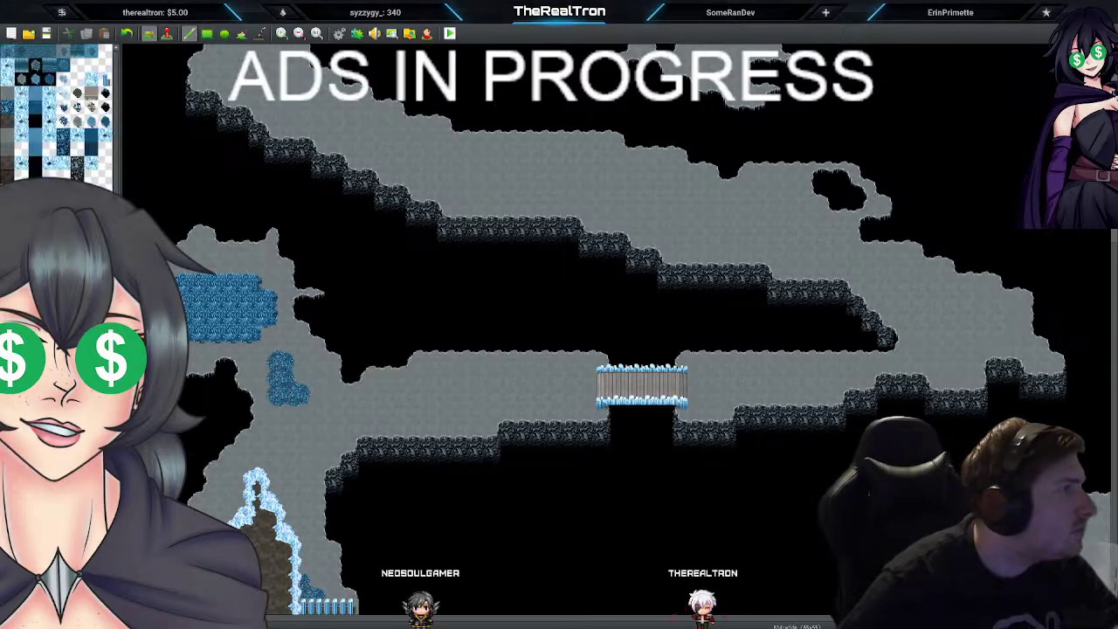
scroll(112, 165, down, 3)
click(31, 409)
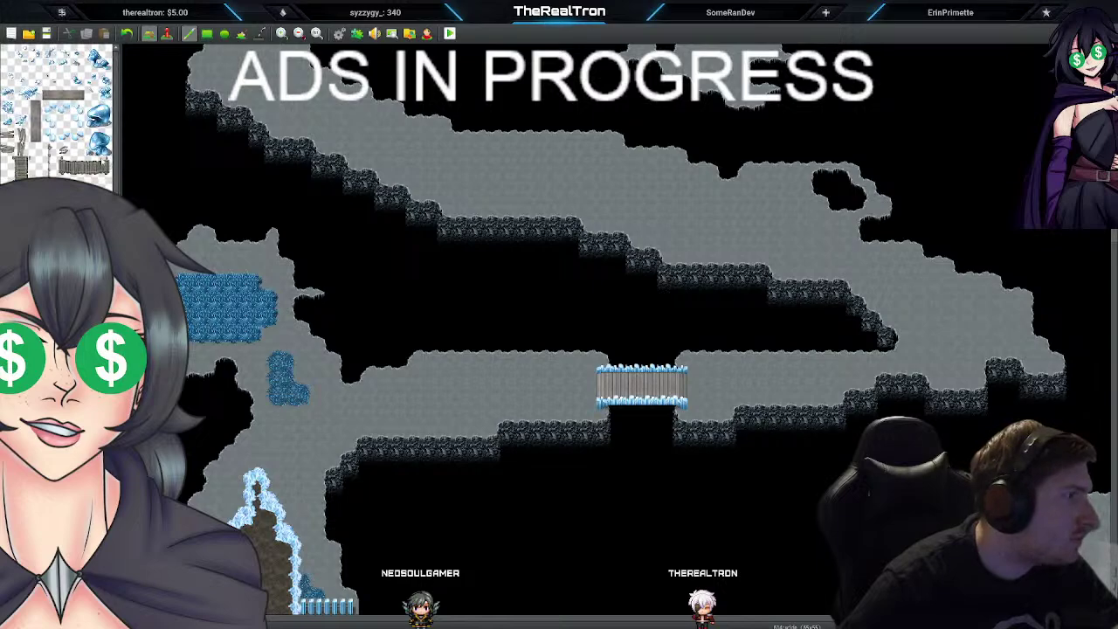
scroll(59, 117, down, 3)
click(52, 409)
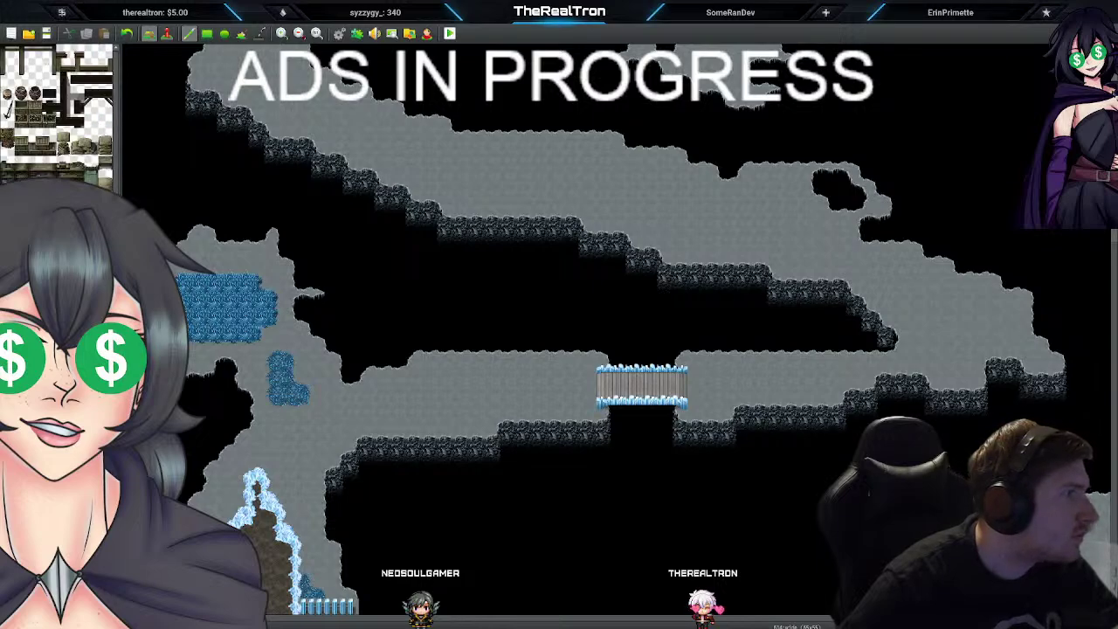
scroll(59, 117, down, 3)
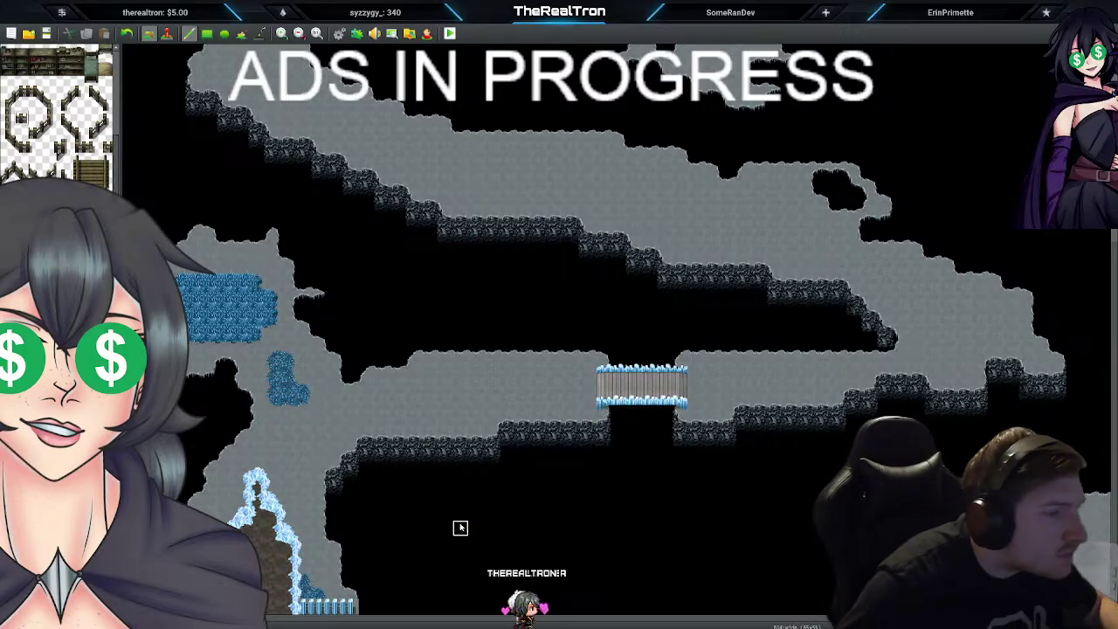
drag(461, 528, 493, 528)
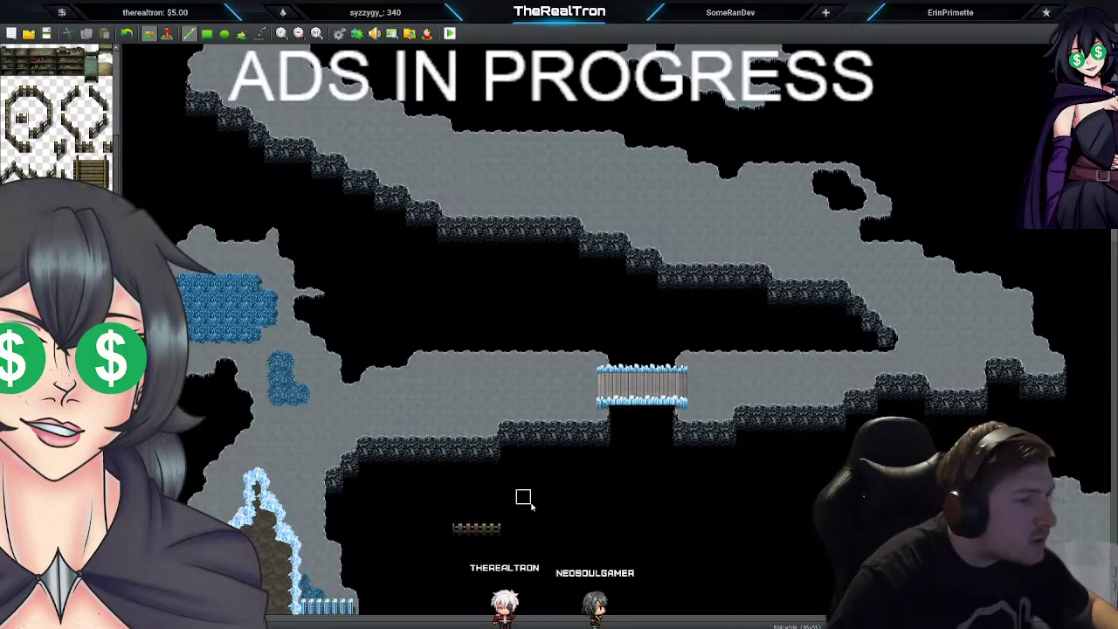
key(ctrl+z)
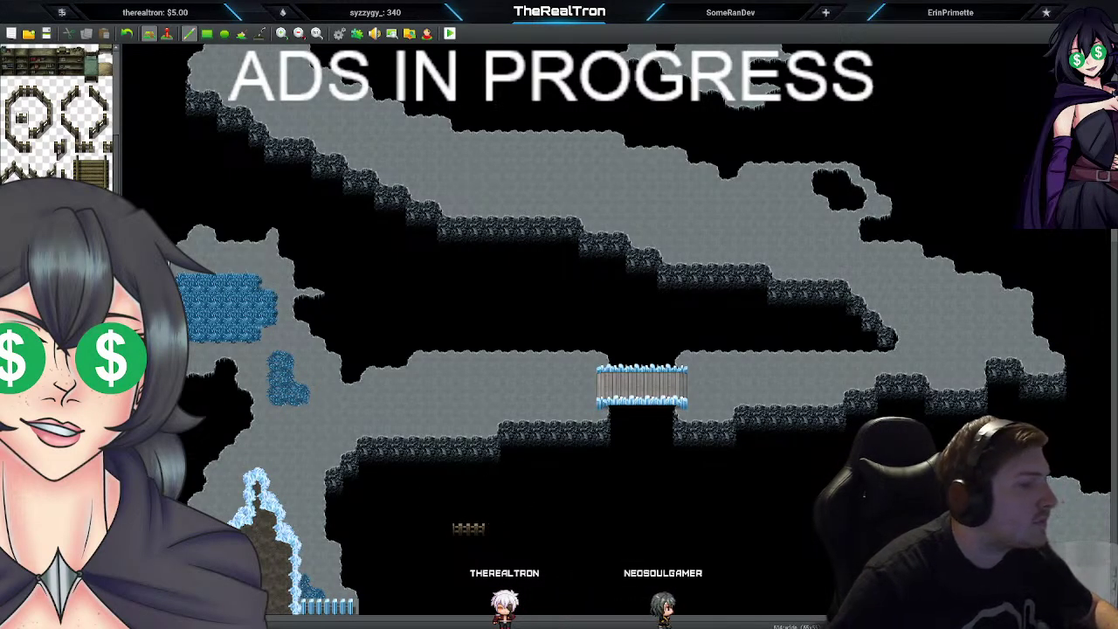
key(ctrl+z)
key(ctrl+z)
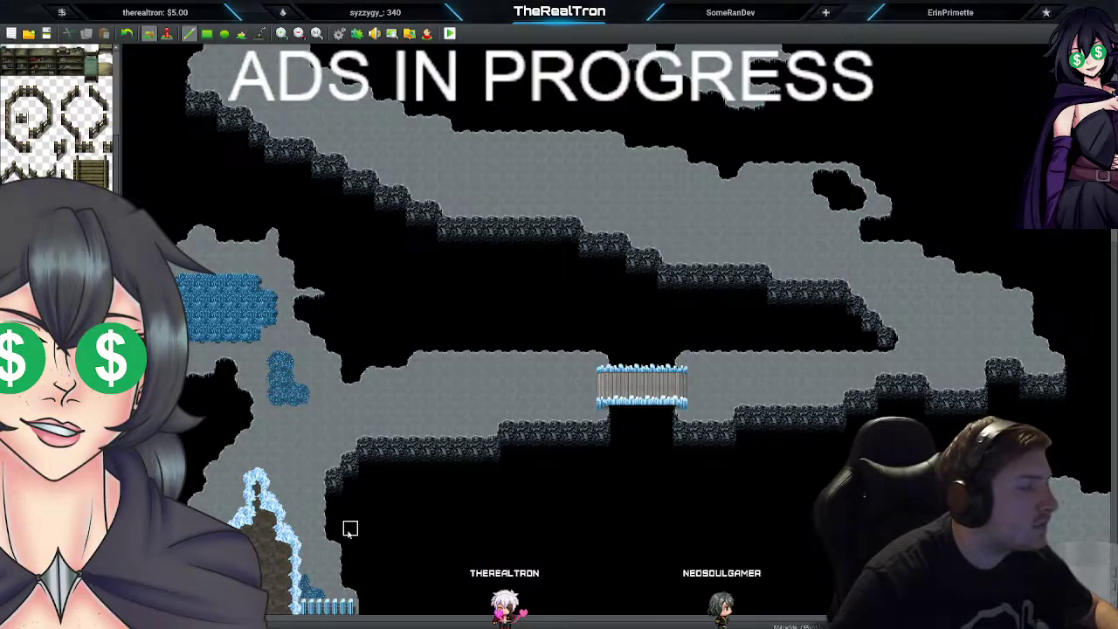
Step: Undo the removal of the small room with ice posts, and try clearing the post row beside the snow-edged rock
key(ctrl+z)
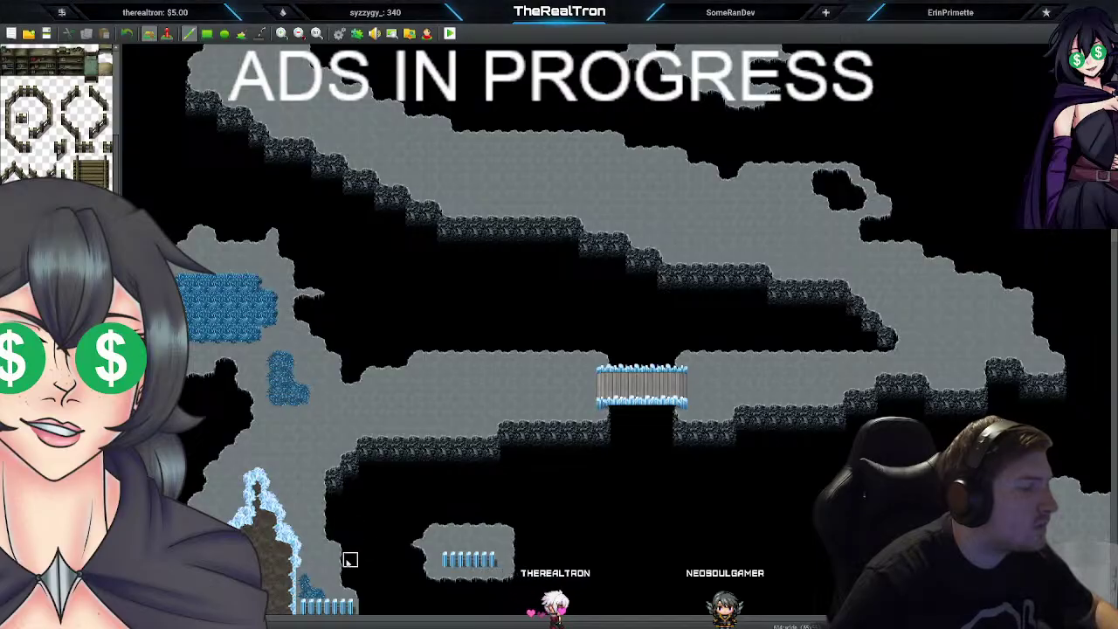
drag(302, 608, 347, 610)
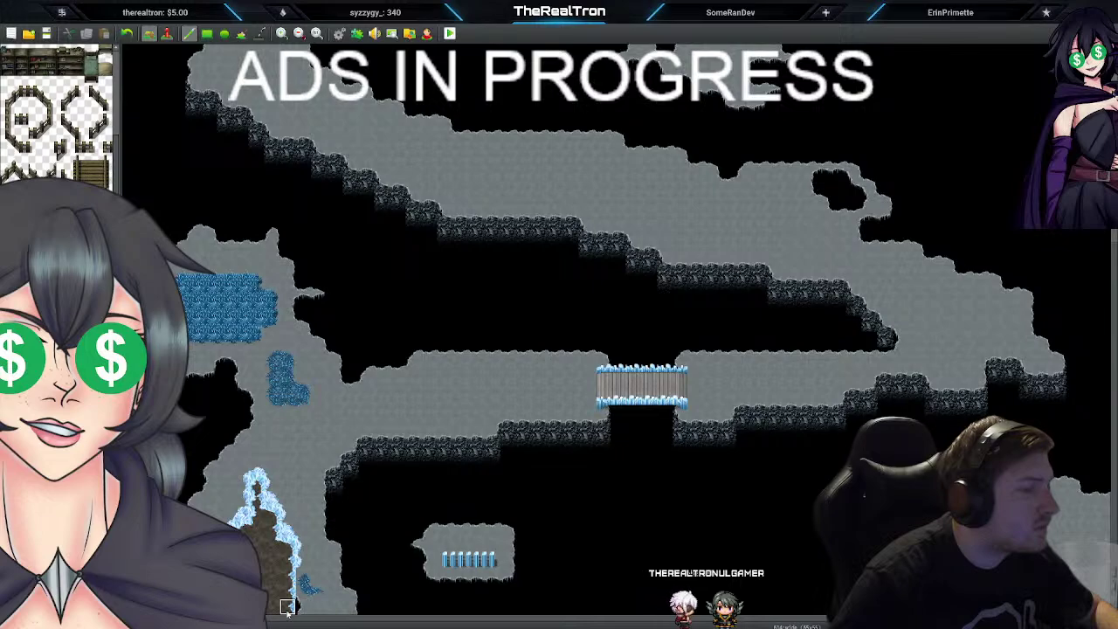
key(ctrl+z)
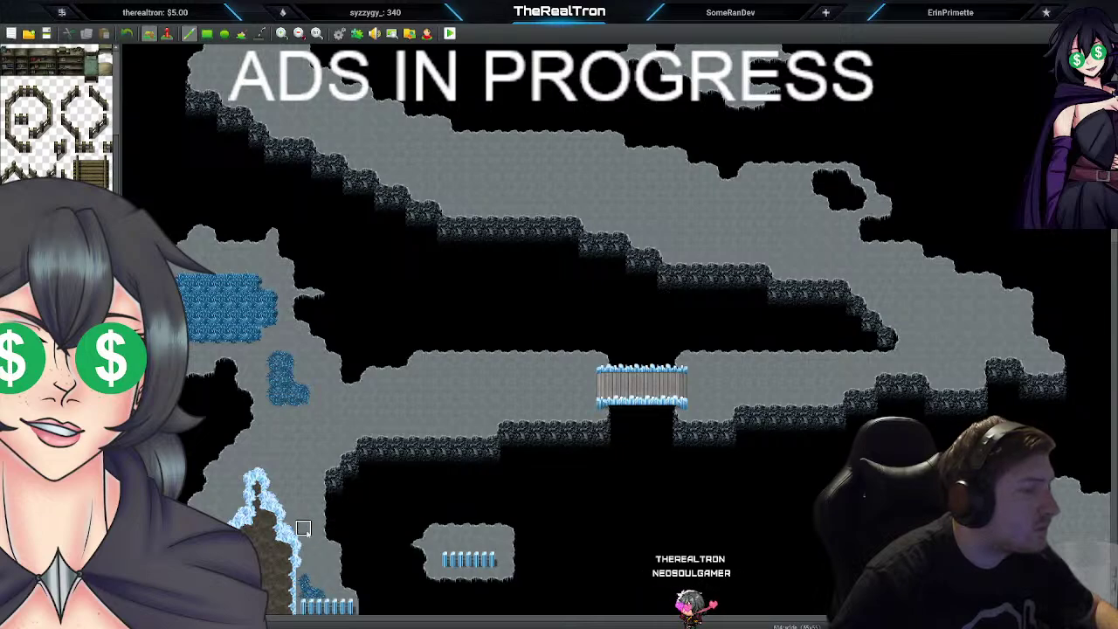
Step: Erase the ice post row beside the snow-edged rock and the matching row in the small room
drag(306, 610, 350, 610)
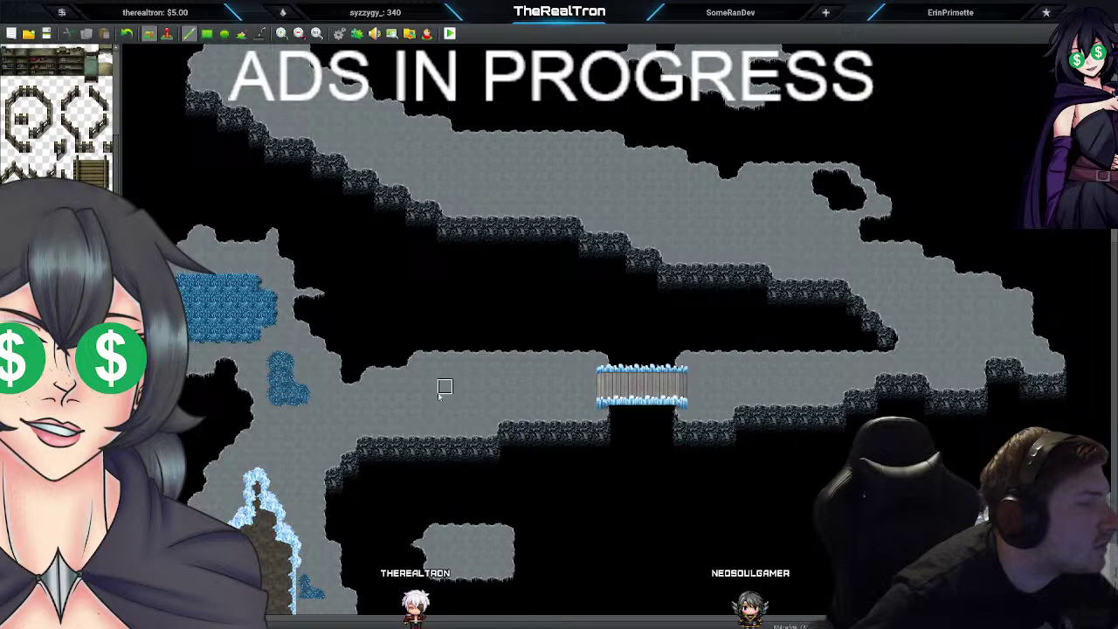
Step: Try a short horizontal mine track in the corridor west of the bridge, and undo it
drag(394, 401, 463, 402)
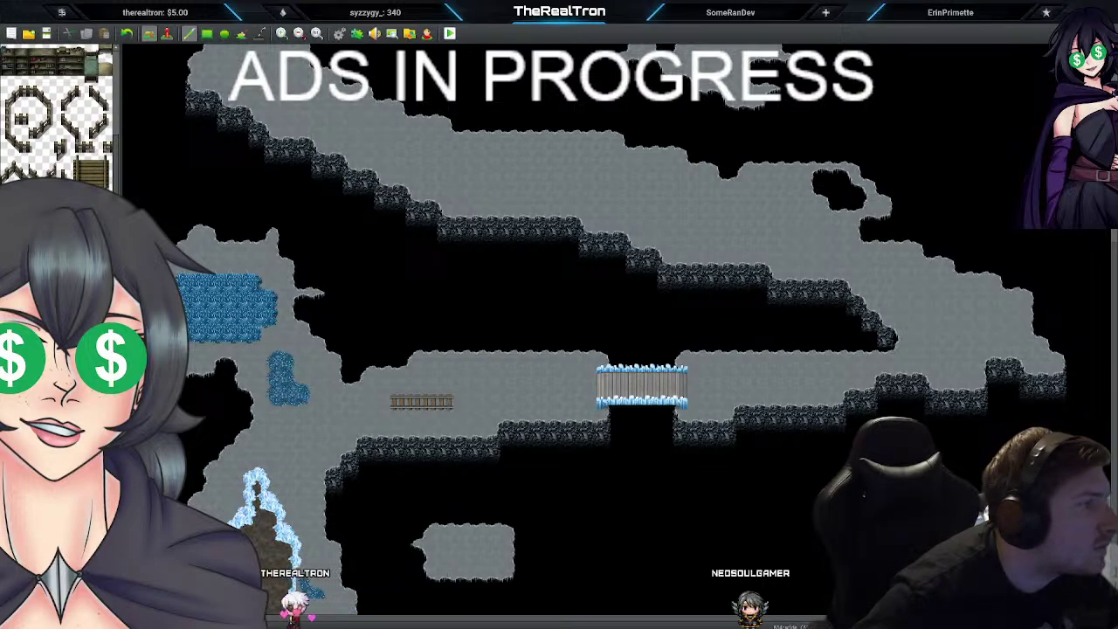
click(460, 393)
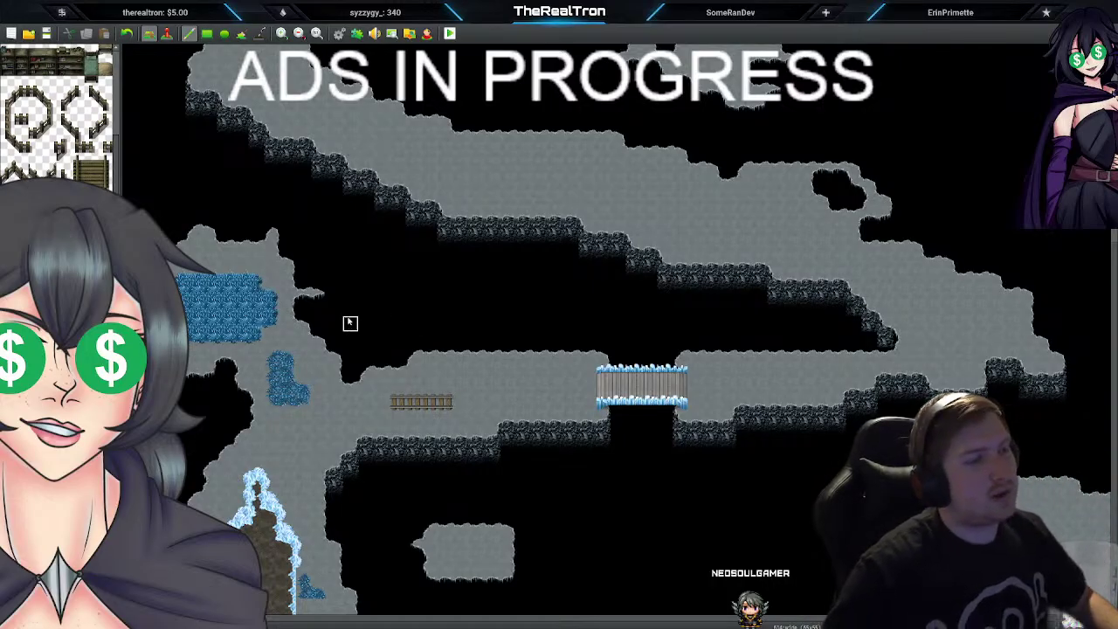
key(ctrl+z)
key(ctrl+z)
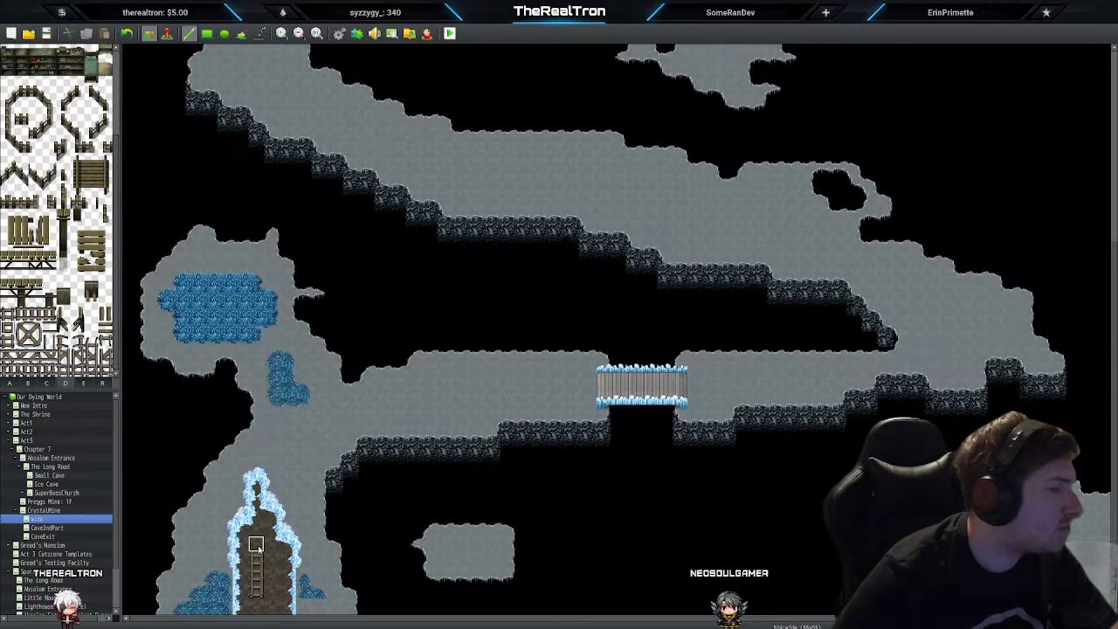
Step: Extend the vertical track up the brown rock and try an L-shaped track from the passage's ice patch into the corridor
drag(256, 544, 256, 509)
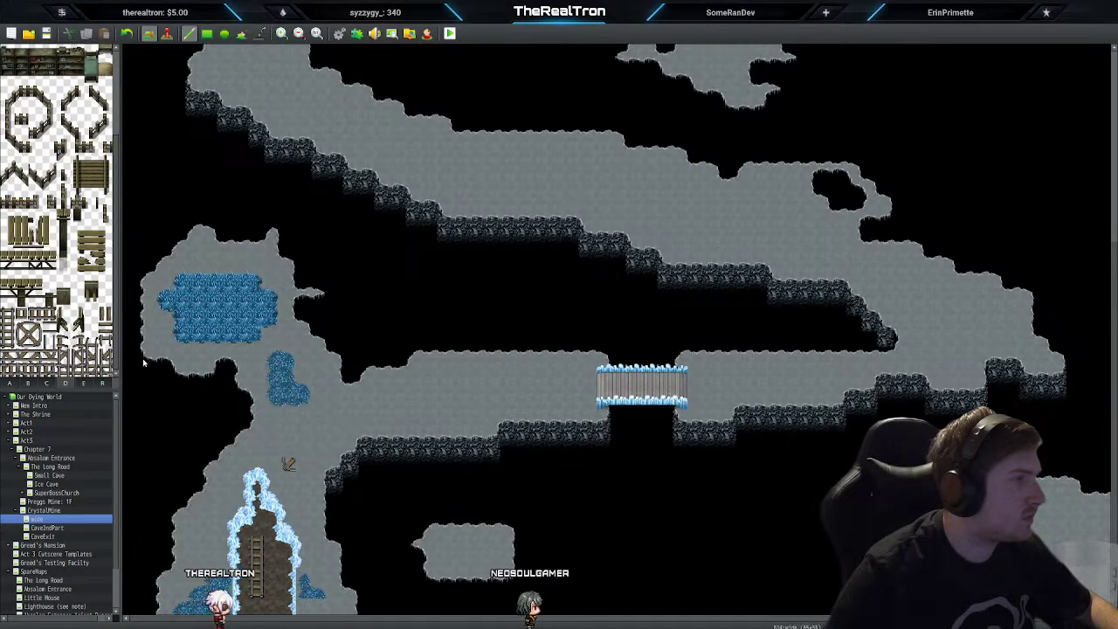
drag(289, 434, 288, 463)
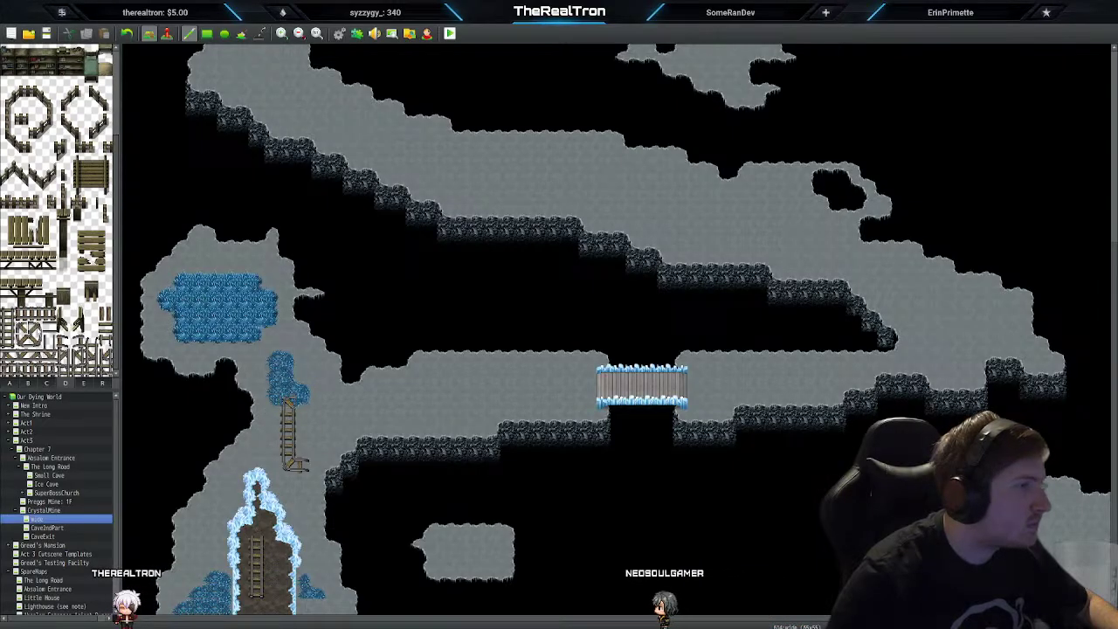
drag(294, 401, 335, 401)
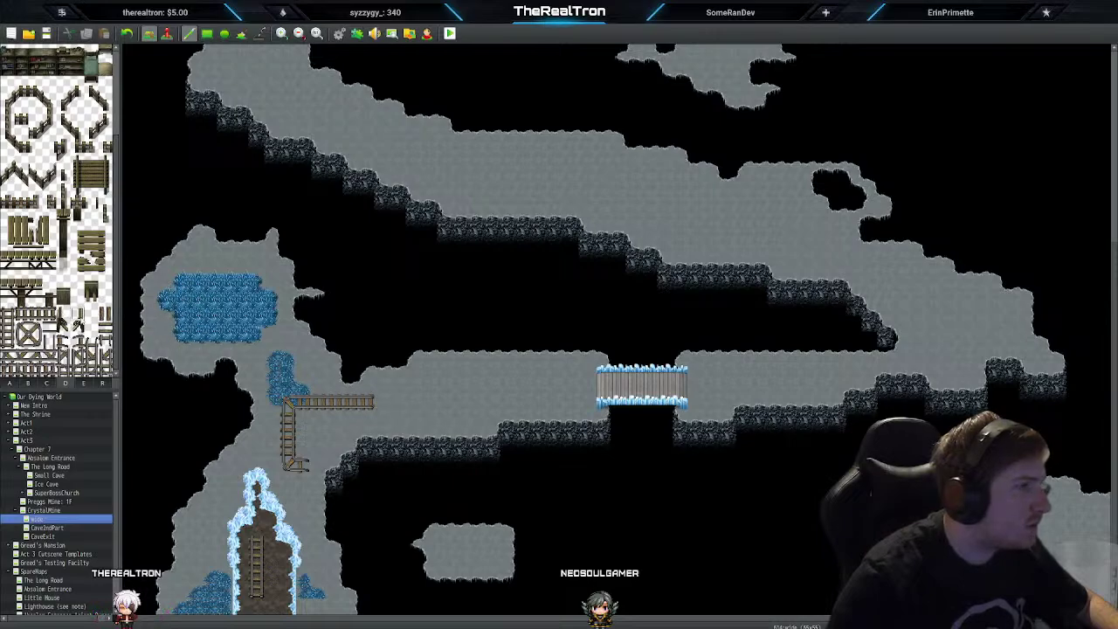
click(367, 385)
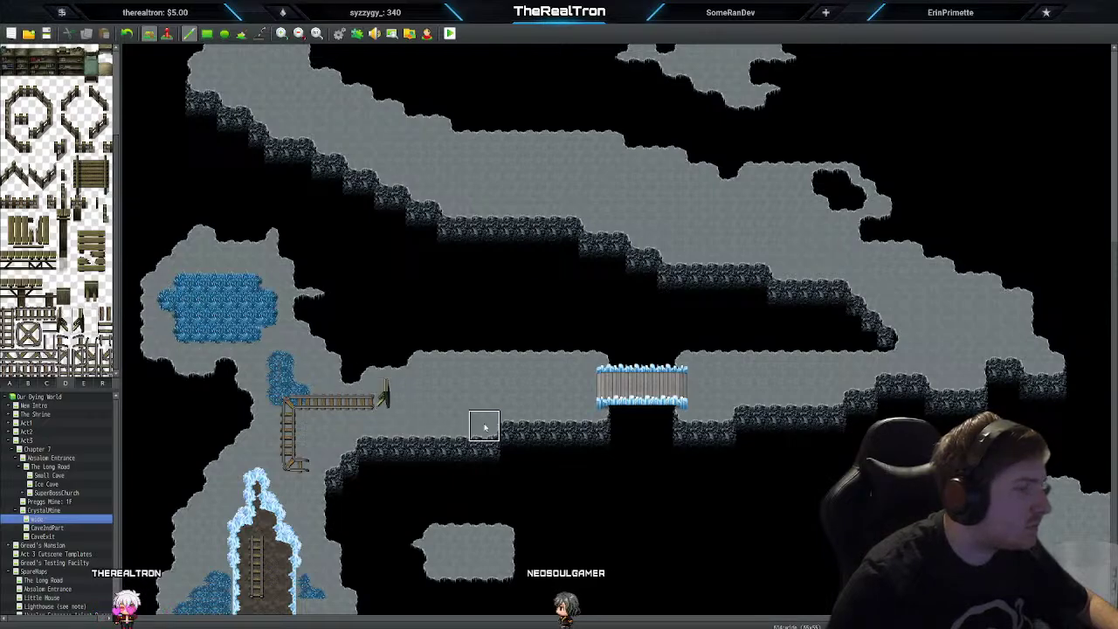
key(ctrl+z)
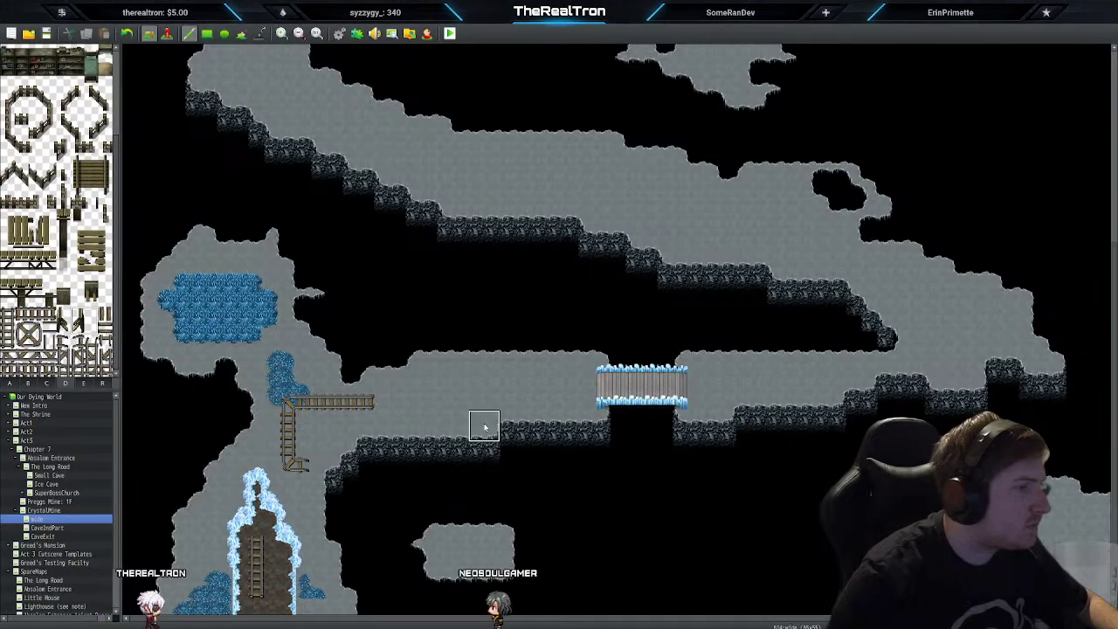
Step: Erase the L-shaped track from the passage and corridor floor
right_click(335, 427)
mouse_move(303, 466)
mouse_down()
mouse_move(287, 420)
mouse_move(324, 407)
mouse_move(333, 424)
mouse_up()
click(293, 465)
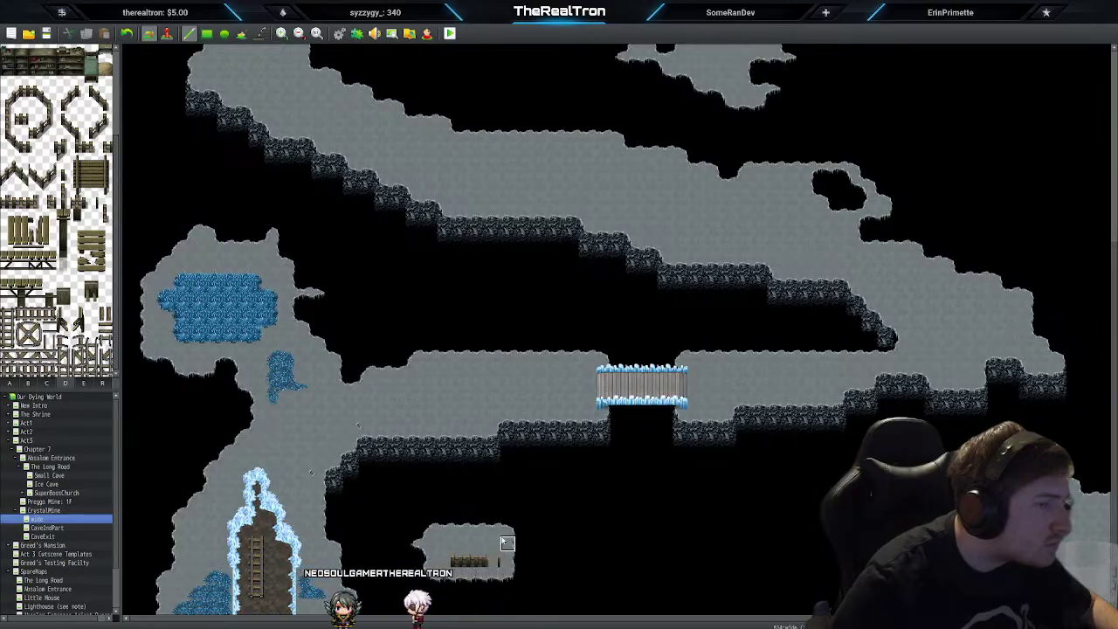
Step: Widen the small room around a four-tile wooden fence row, and start a matching fence row east of the snow-edged rock
scroll(61, 218, up, 1)
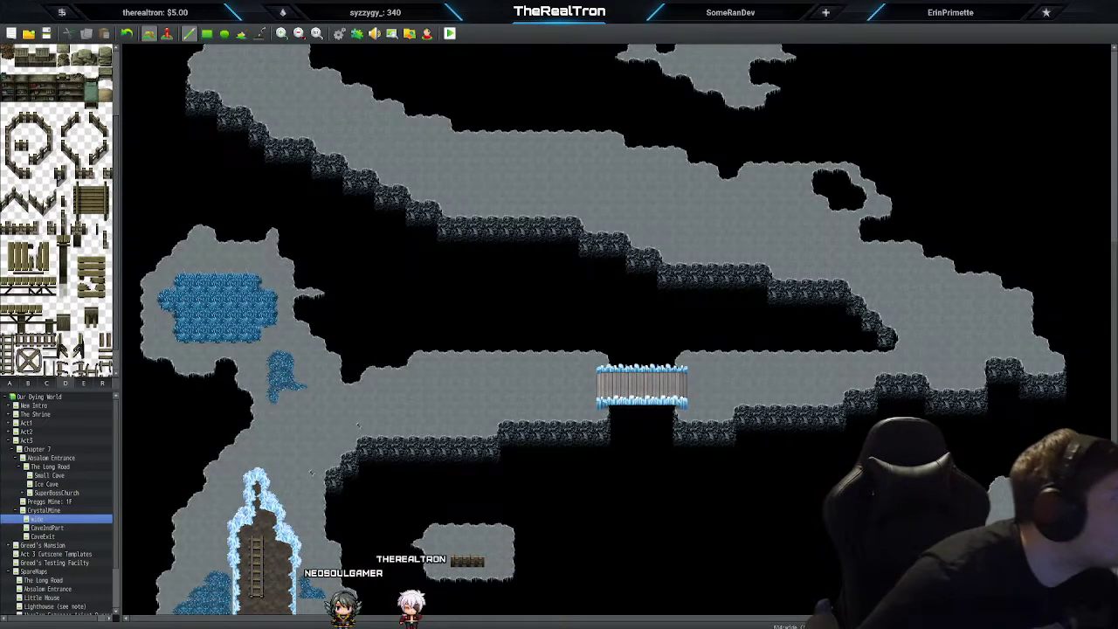
scroll(22, 177, up, 1)
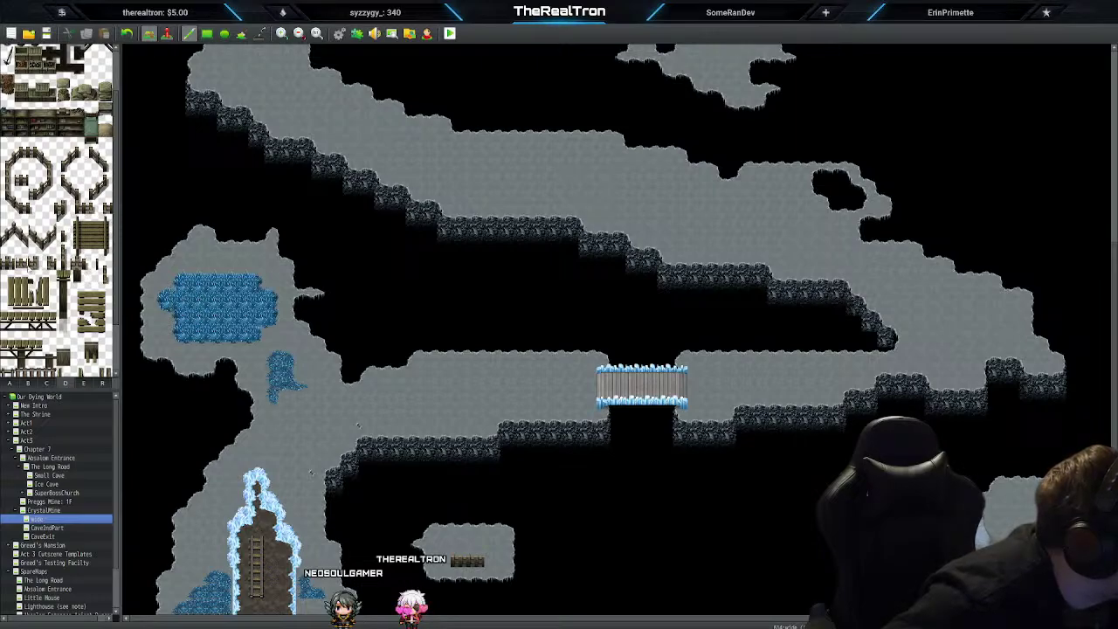
scroll(56, 210, down, 3)
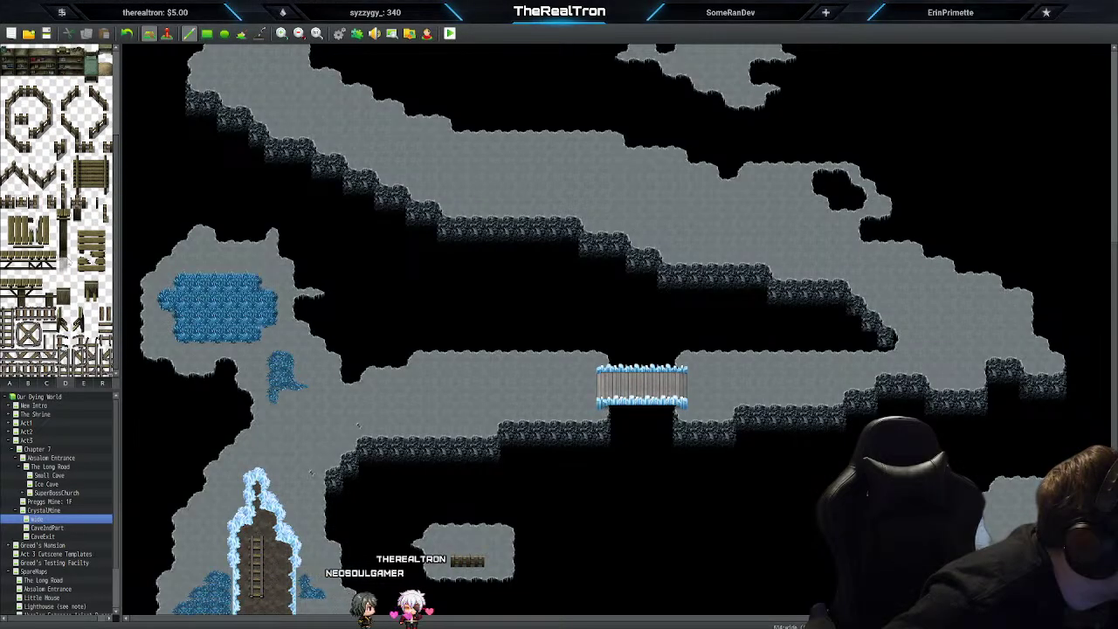
scroll(93, 321, up, 1)
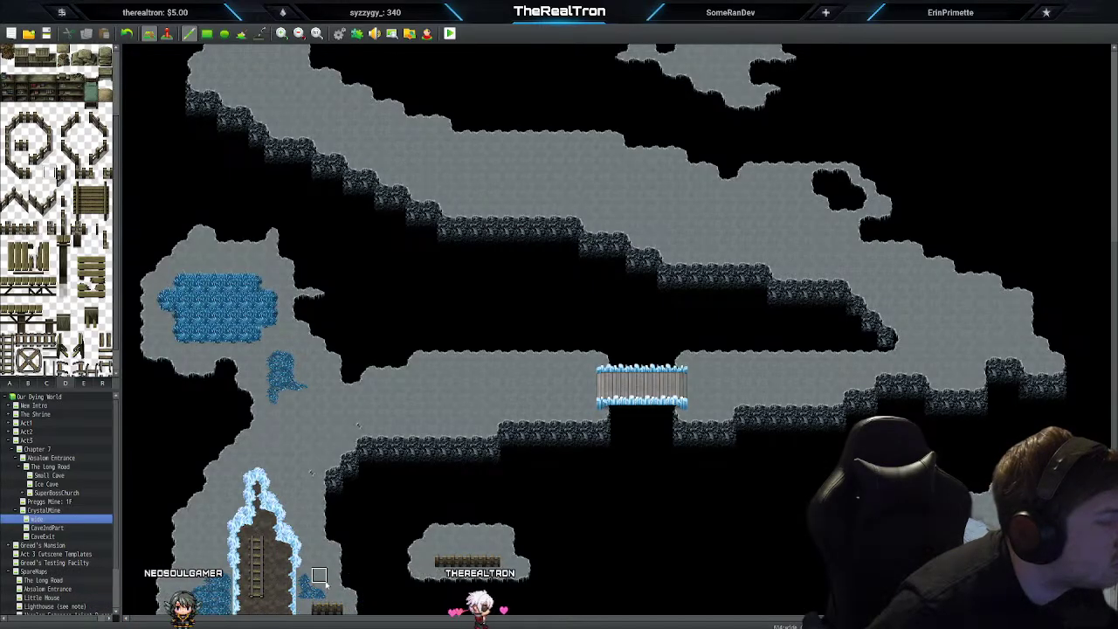
Step: Browse the ice crystal and wooden structure tiles, and extend the wooden fence row to the snow-edged rock's east side
click(28, 383)
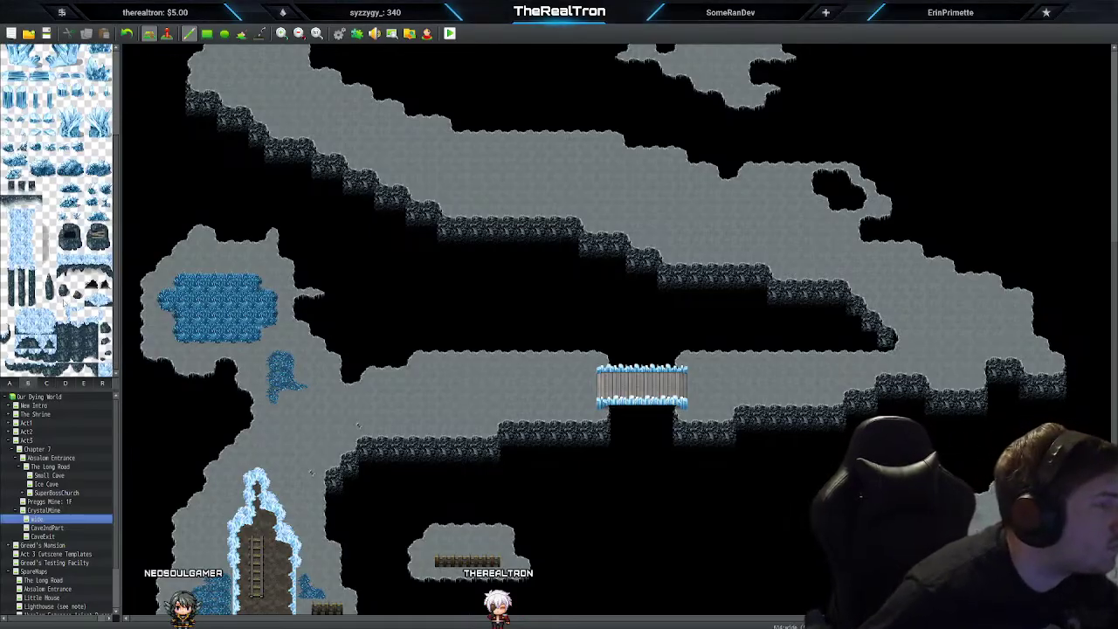
scroll(56, 209, up, 4)
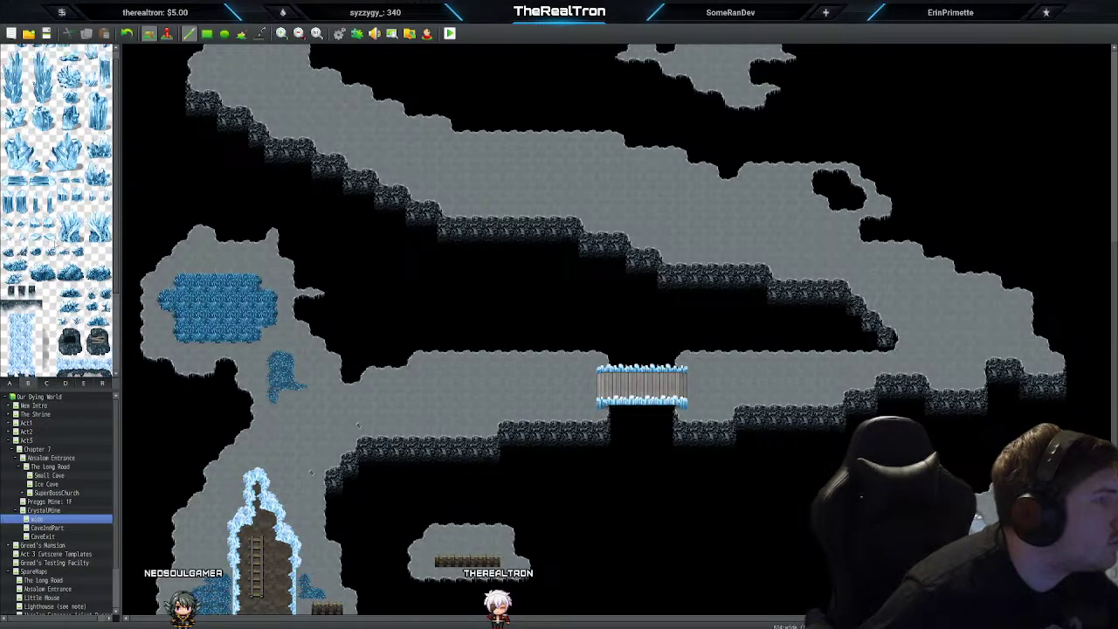
scroll(54, 300, down, 3)
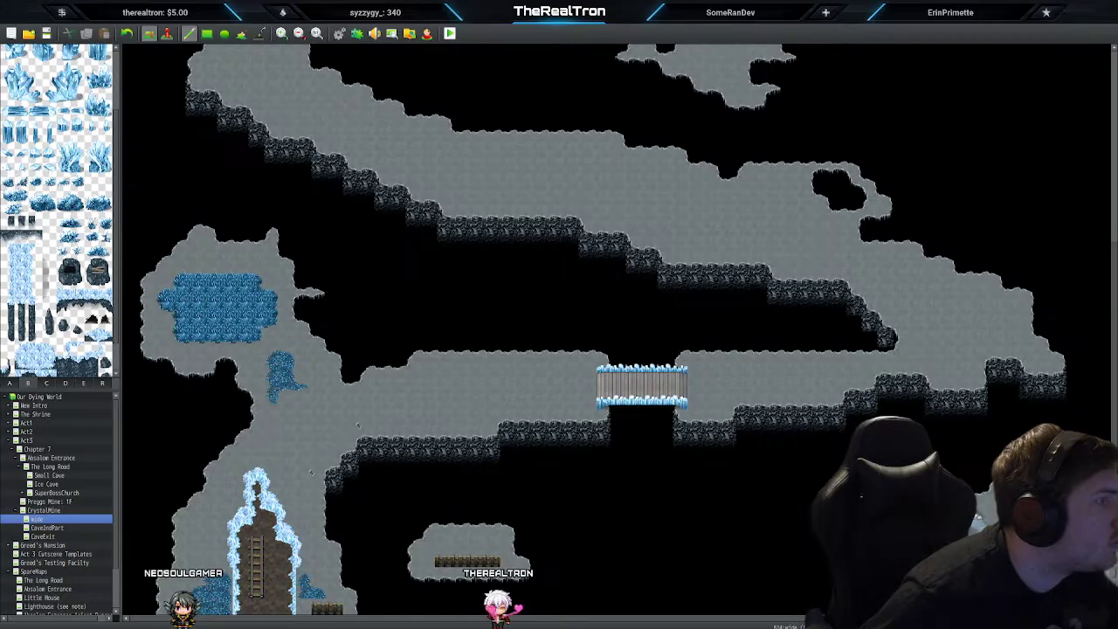
scroll(103, 332, down, 1)
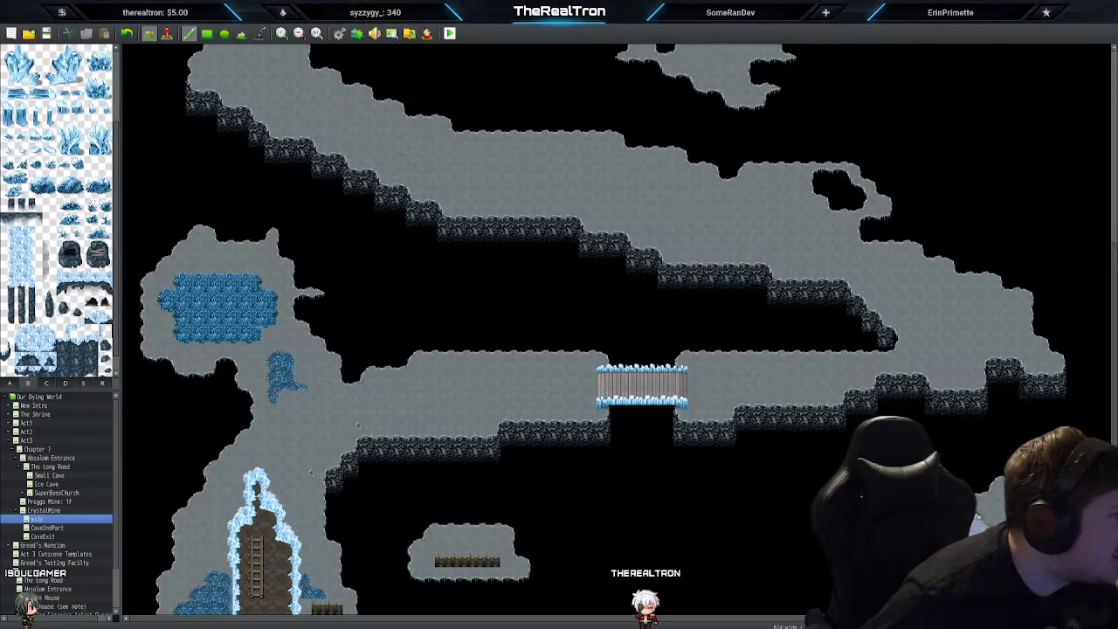
click(47, 383)
click(65, 382)
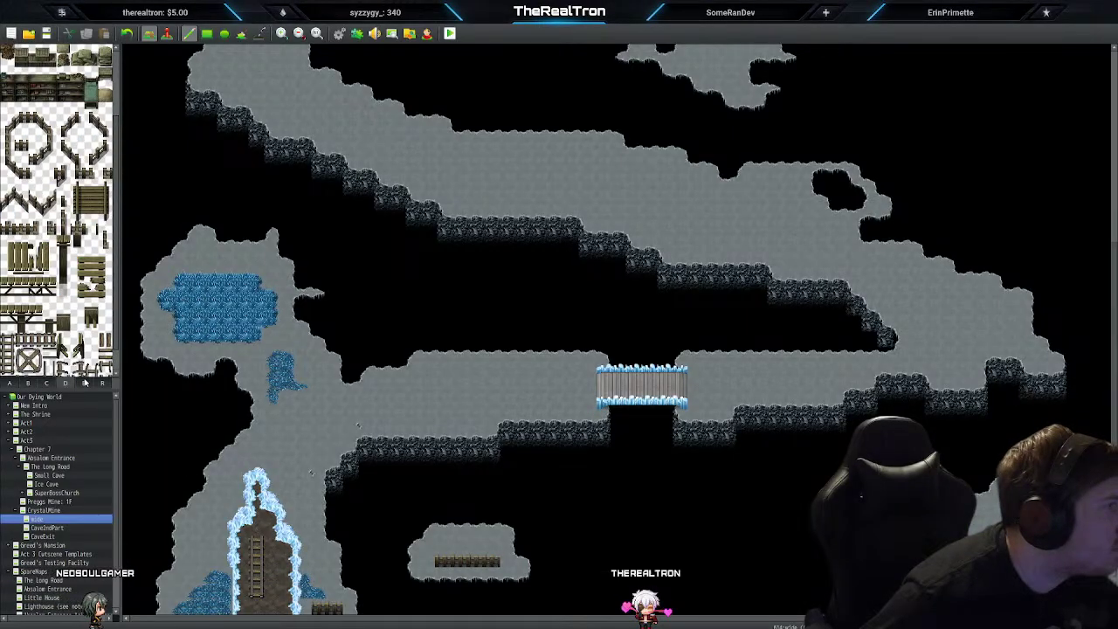
scroll(56, 210, down, 1)
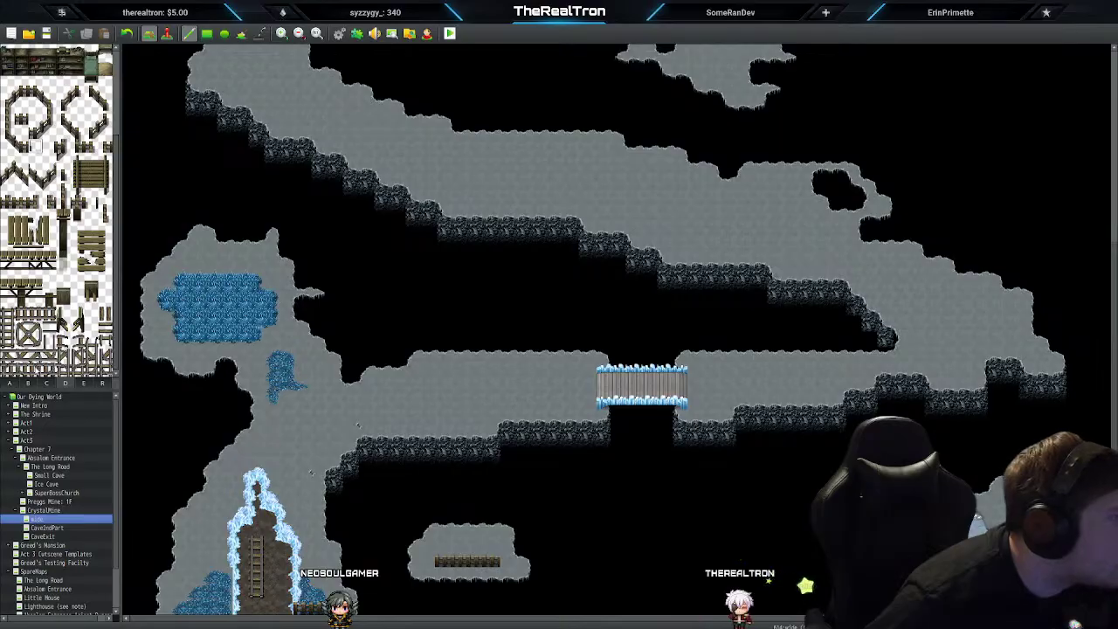
Step: Check the ice and ruins tile sheets for barrier pieces, and place a wooden fence row across the floor west of the snow-edged rock
click(29, 383)
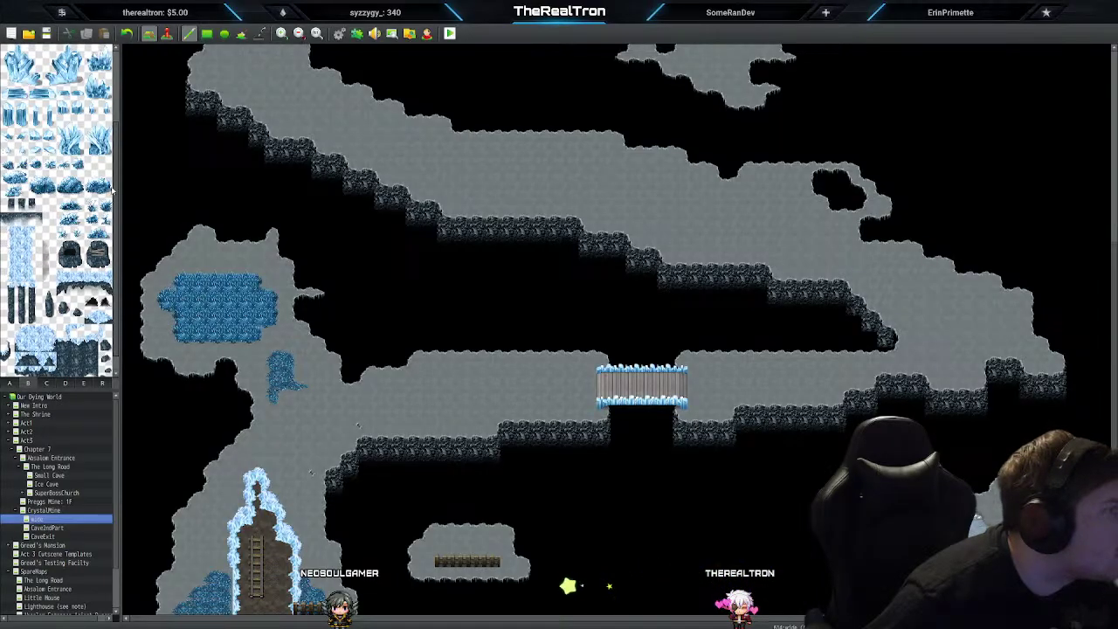
scroll(112, 191, down, 3)
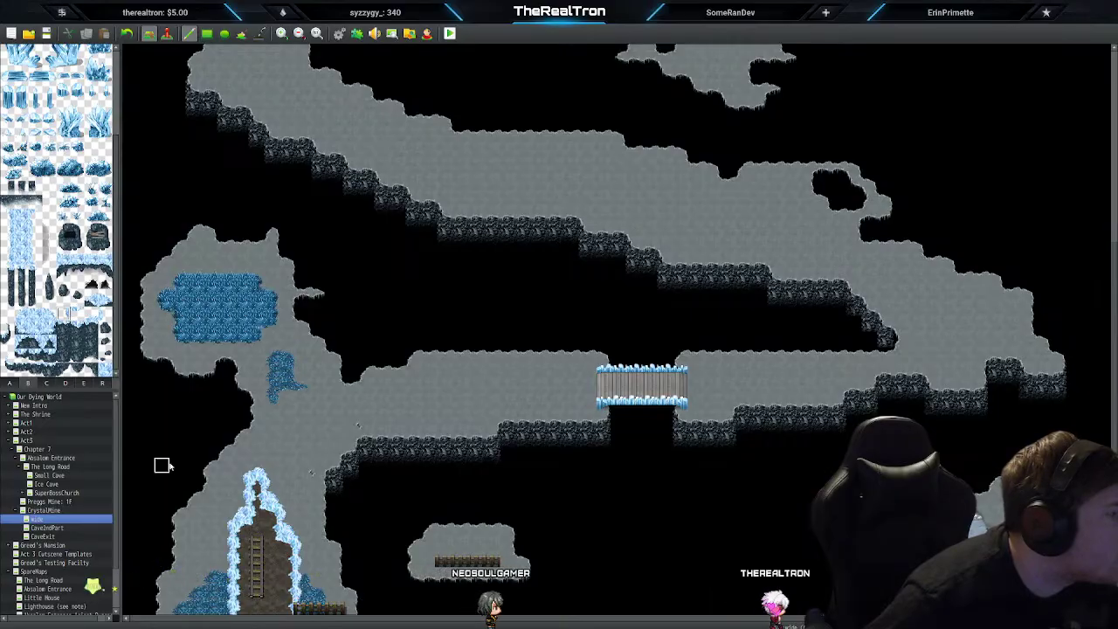
click(83, 382)
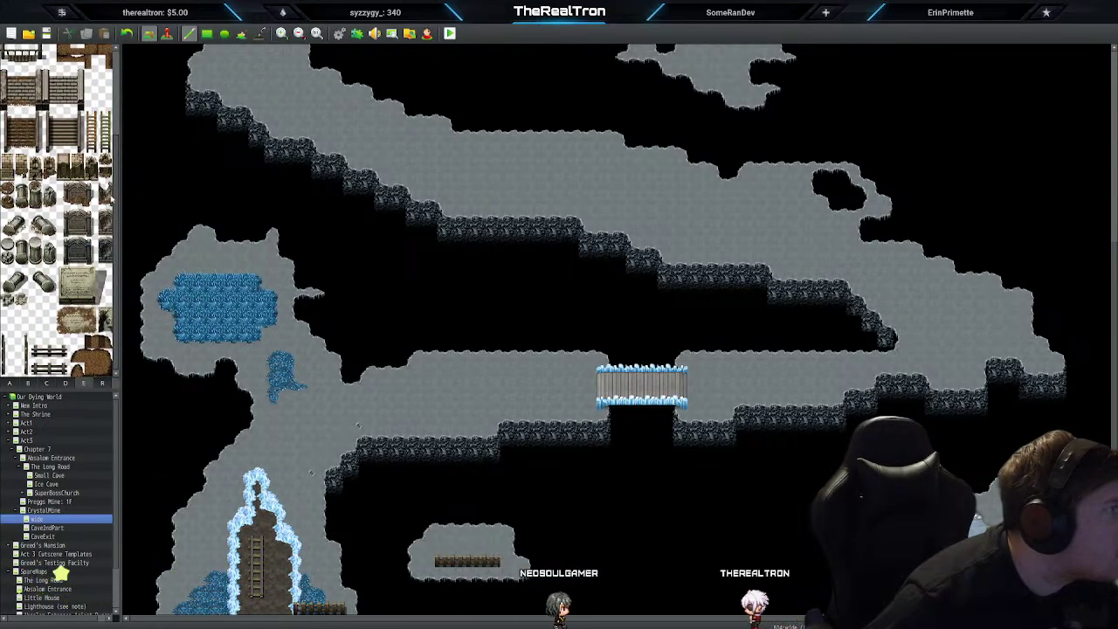
scroll(111, 199, up, 3)
scroll(109, 199, down, 3)
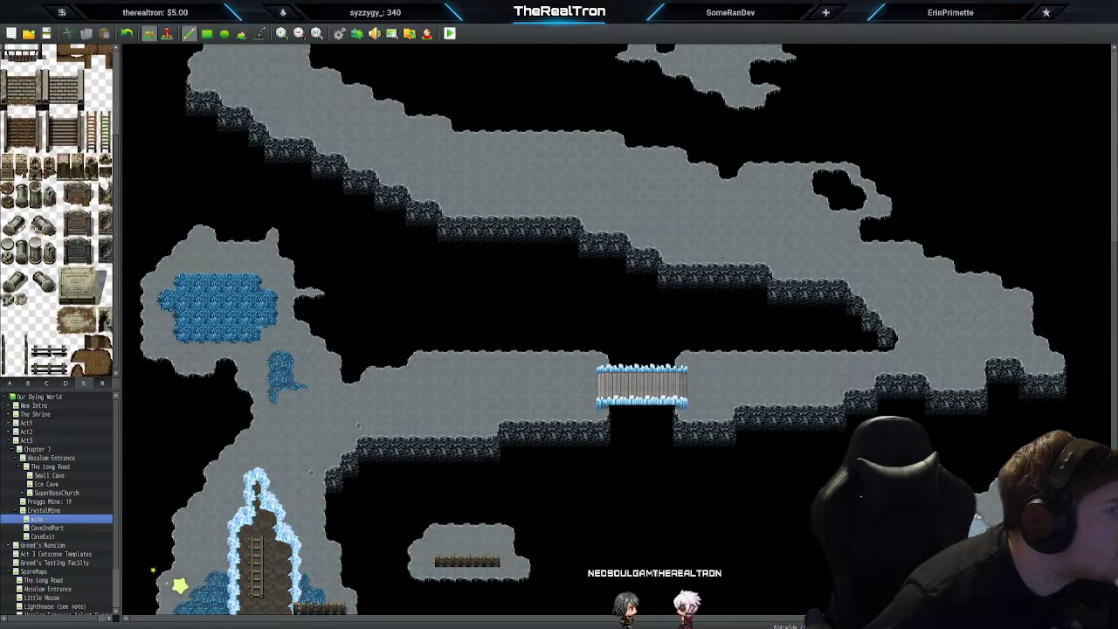
click(66, 384)
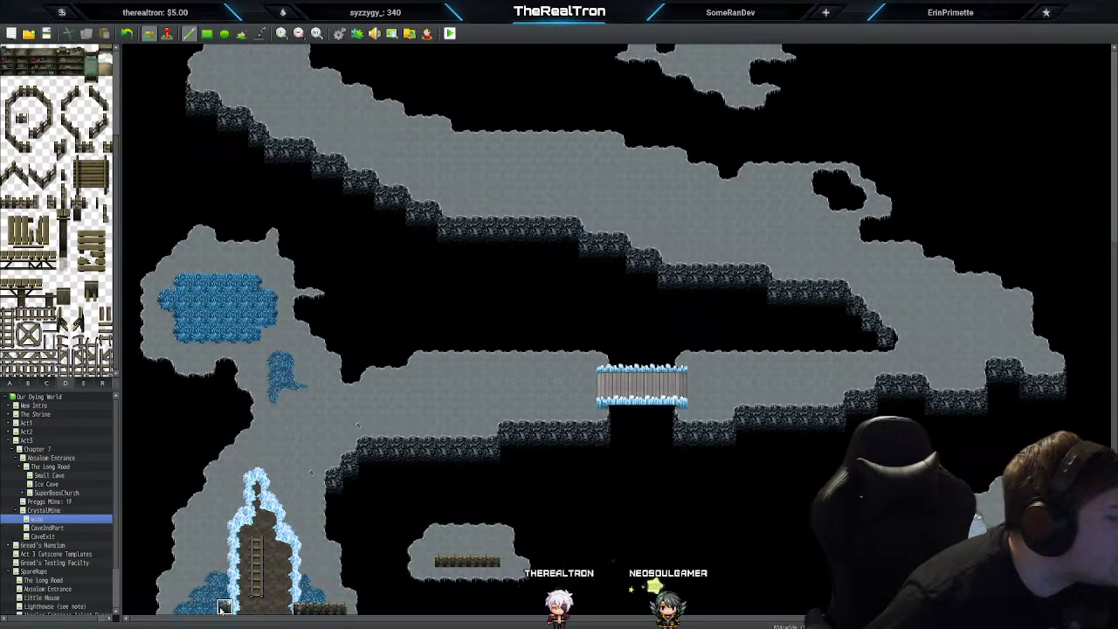
drag(200, 609, 179, 608)
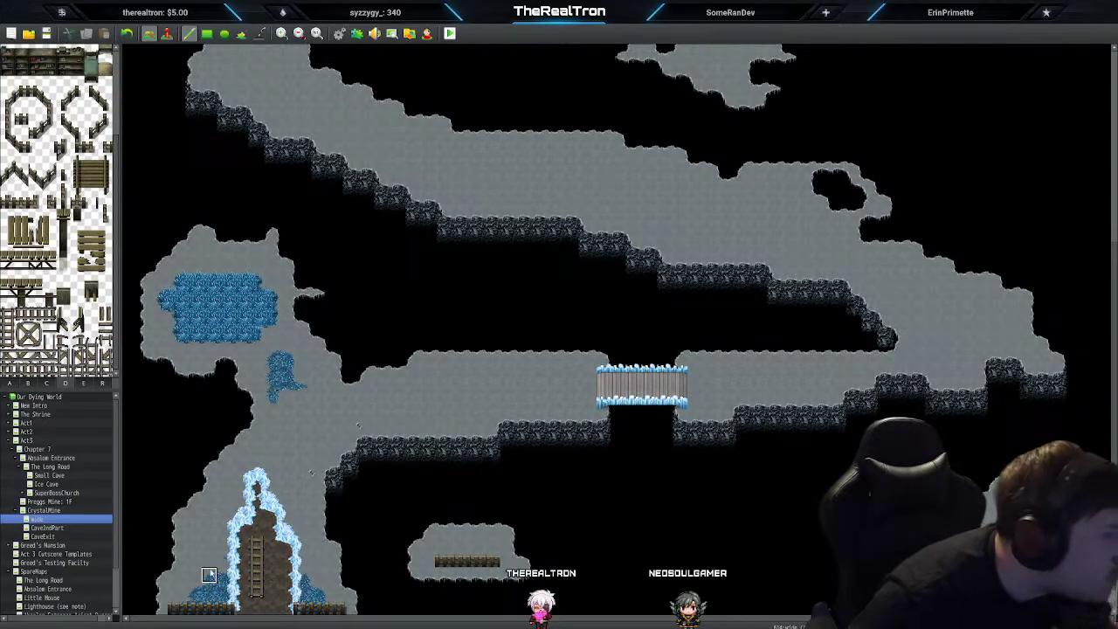
Step: Look through the floor, bridge and ice tile sheets, and remove the vertical track from the brown rock
click(11, 384)
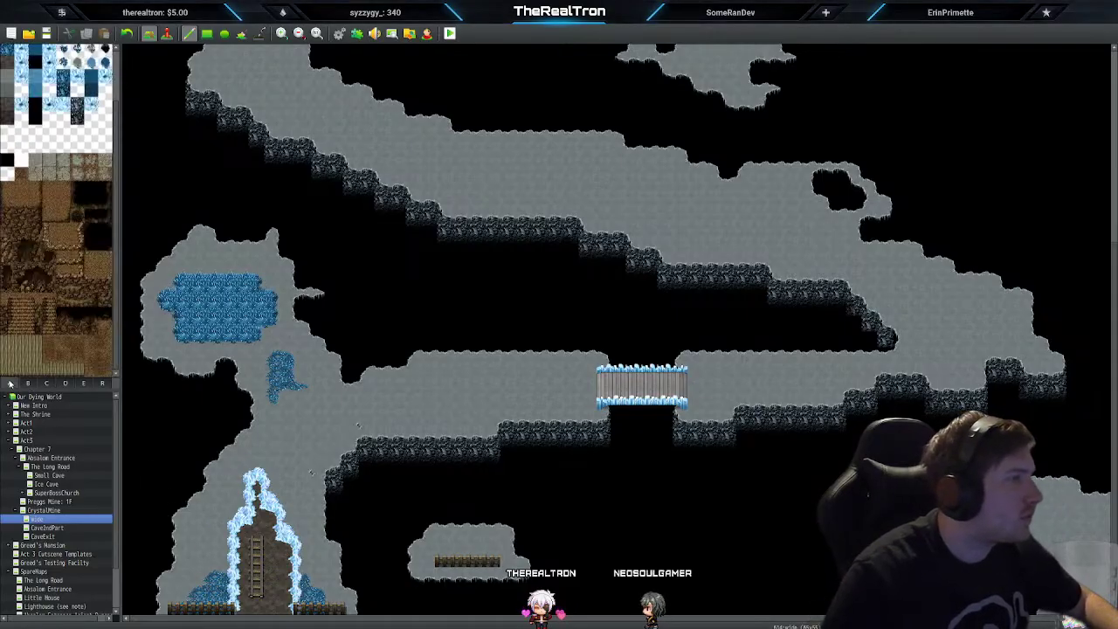
scroll(62, 227, up, 1)
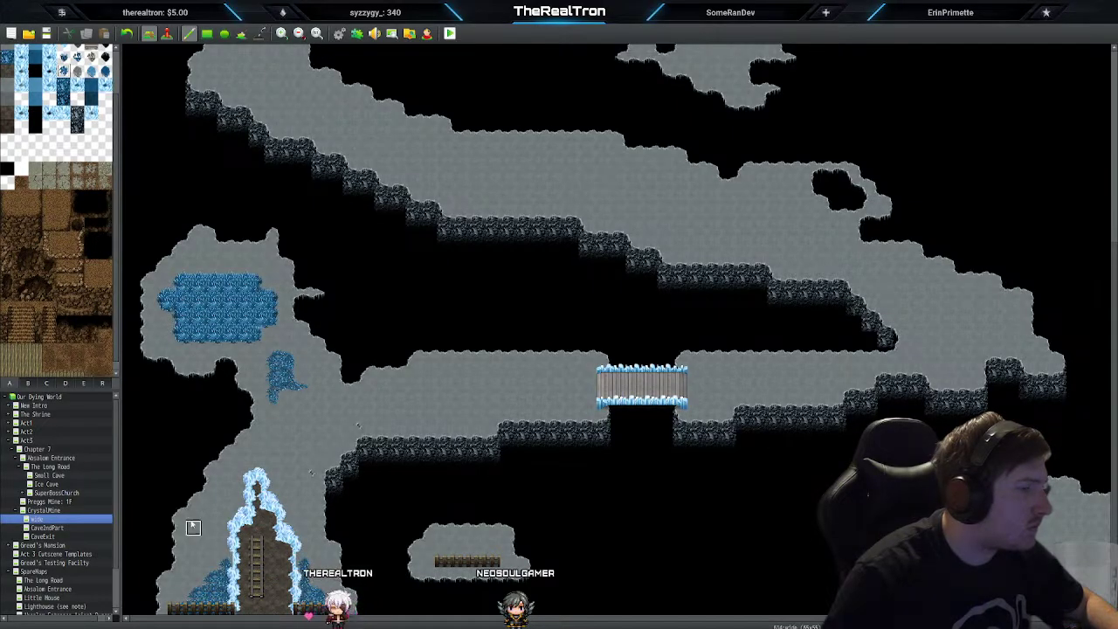
click(49, 384)
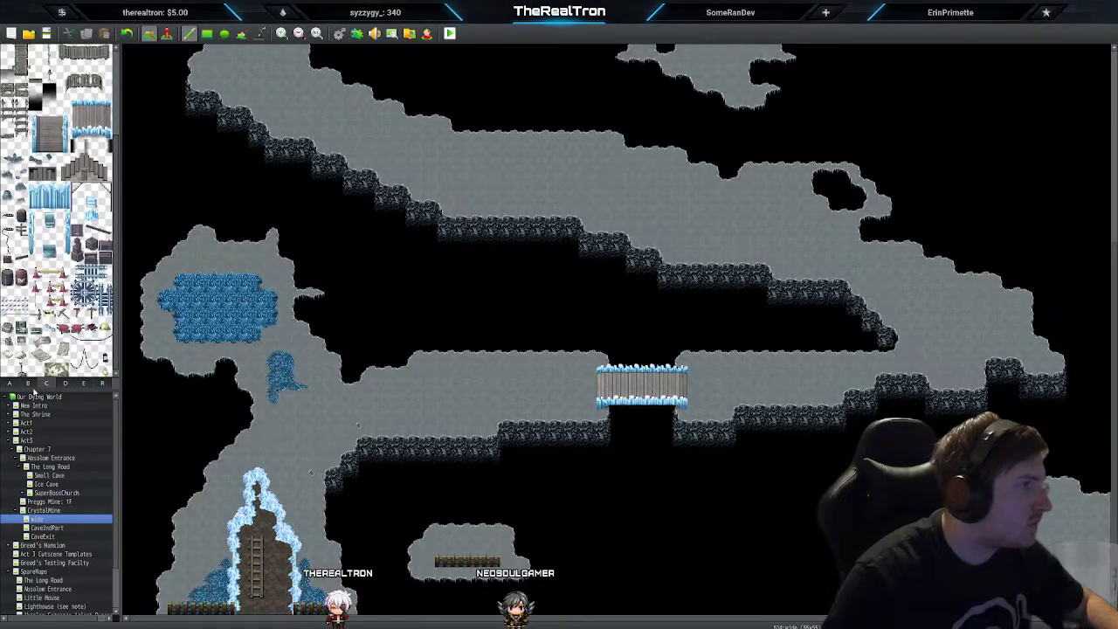
click(28, 384)
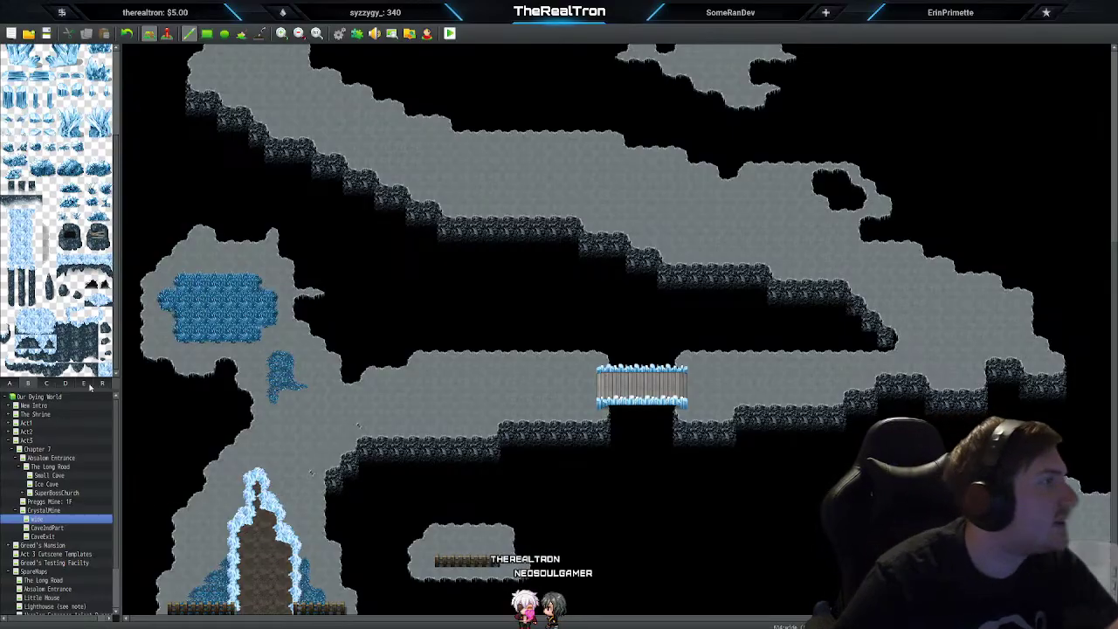
Step: Extend the western chamber's ice patch northward and scatter small blue ice patches down the passage around the snow-edged rock
click(27, 383)
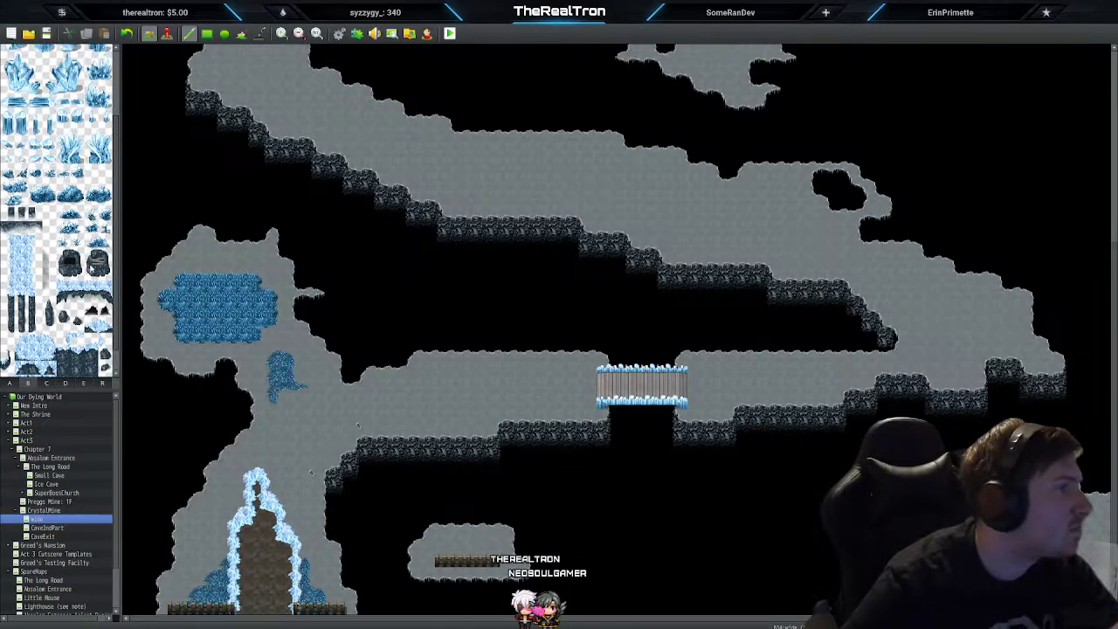
click(232, 263)
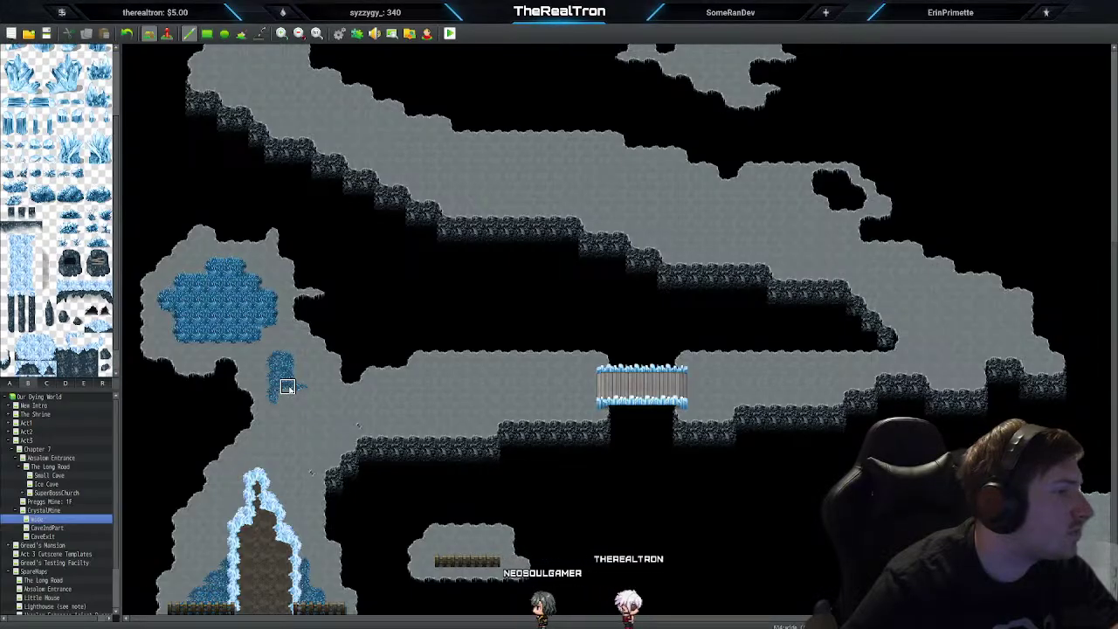
mouse_move(304, 433)
mouse_down()
mouse_move(293, 435)
mouse_move(289, 465)
mouse_up()
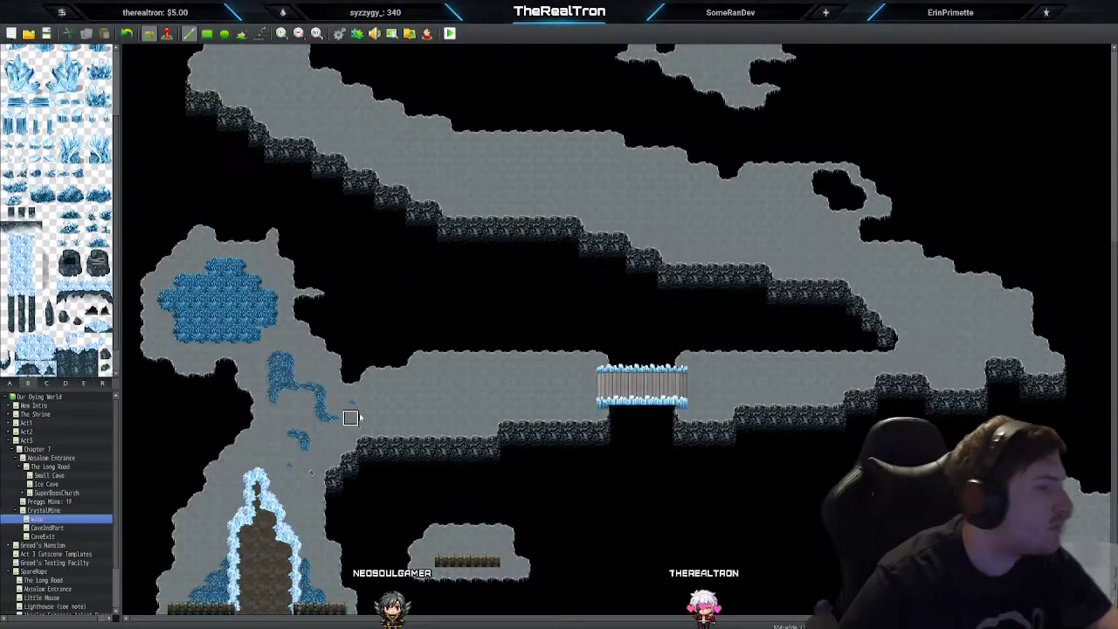
key(ctrl+z)
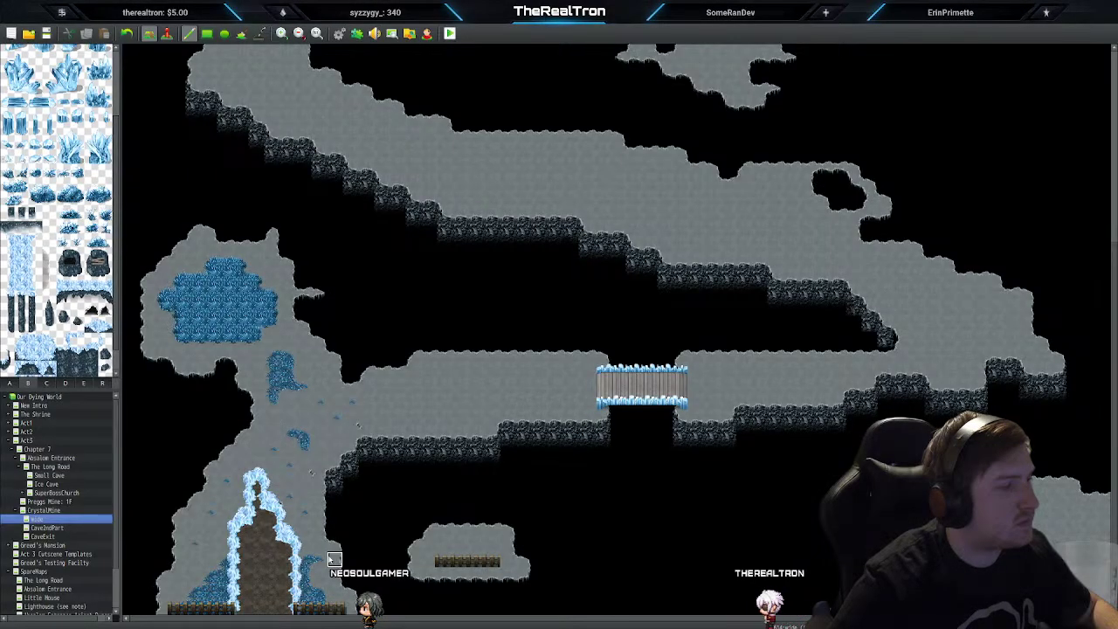
scroll(429, 529, up, 1)
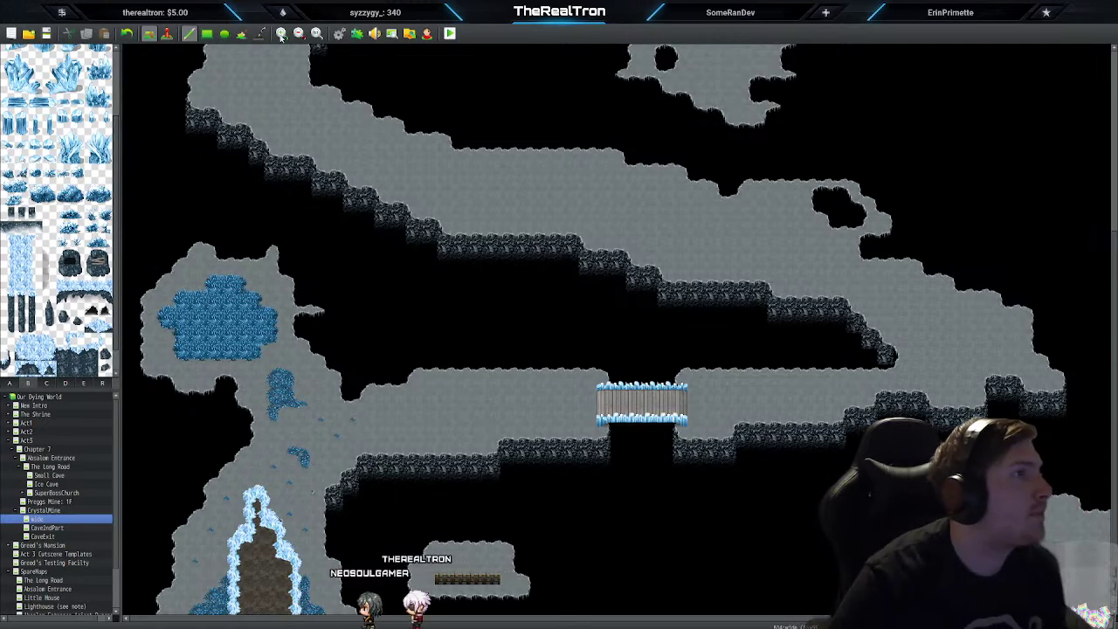
Step: Delete the small floor islet with the wooden track south of the bridge, and shift the isolated floor island one tile north
click(299, 34)
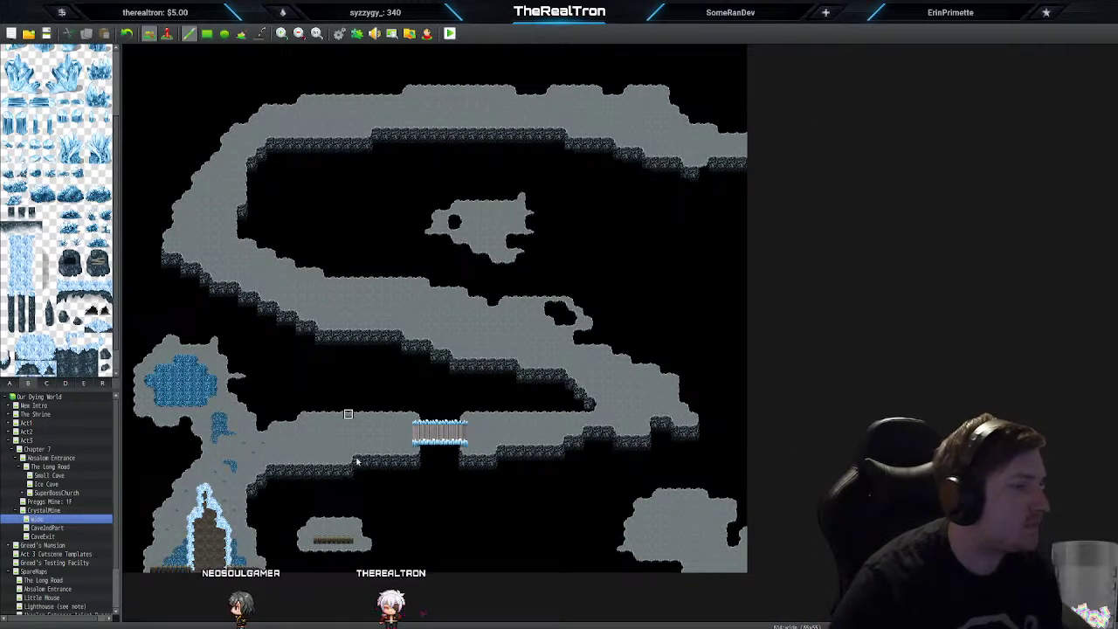
drag(357, 539, 377, 549)
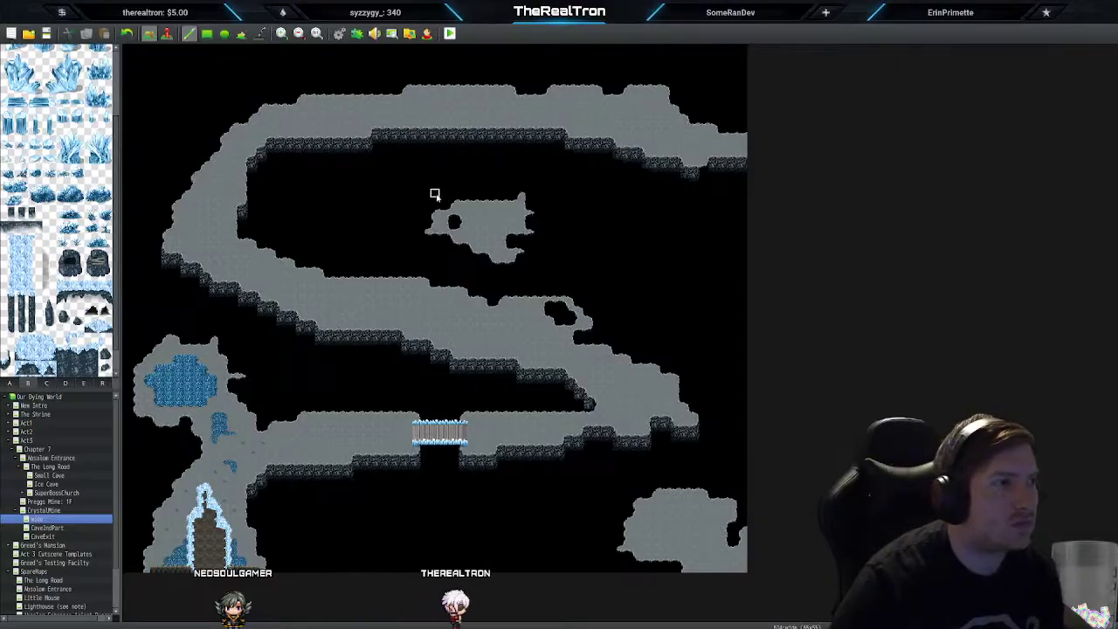
right_drag(412, 180, 553, 260)
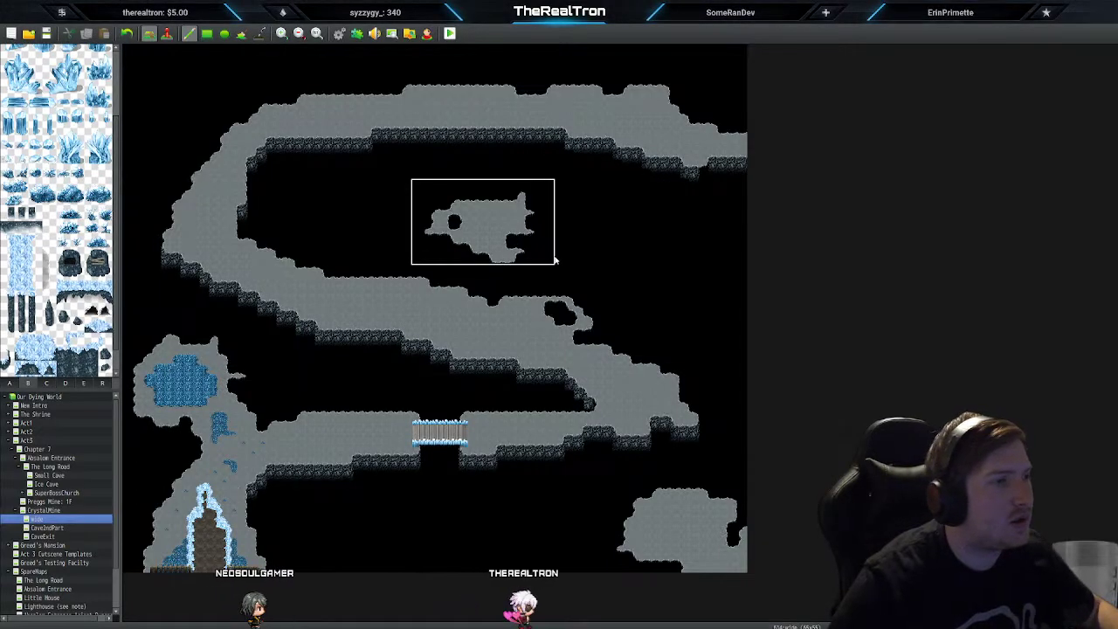
click(563, 253)
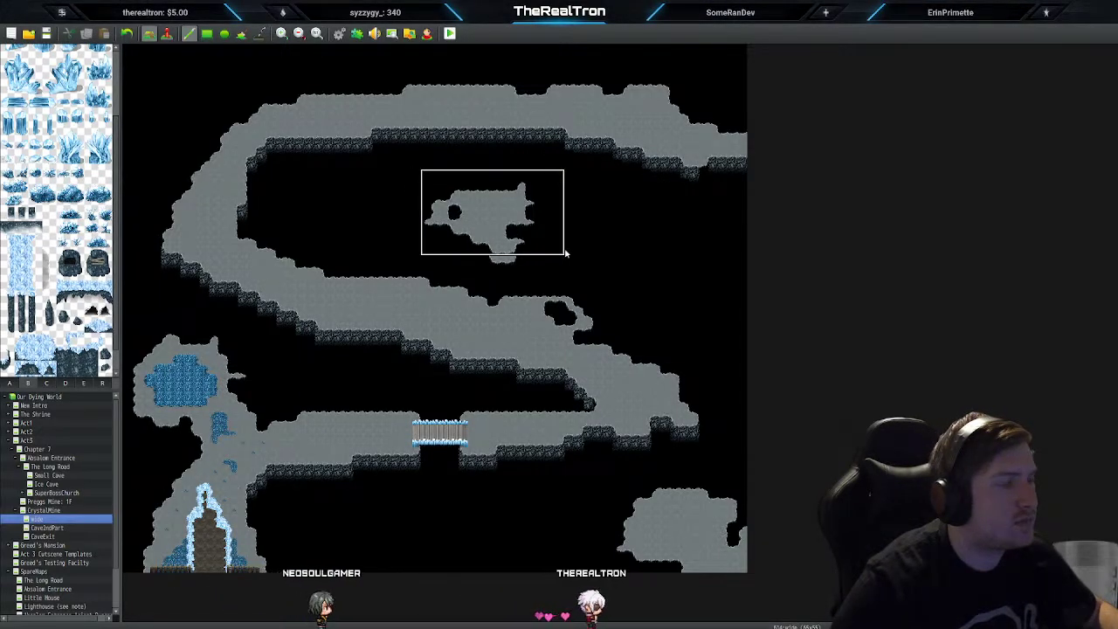
right_click(566, 253)
drag(492, 259, 520, 259)
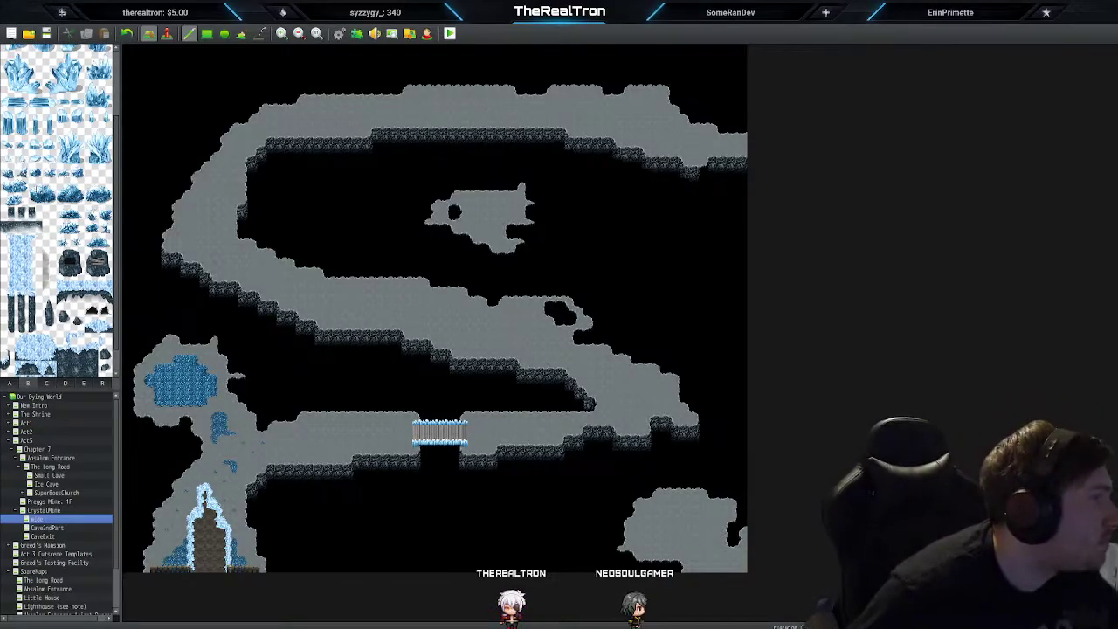
Step: Review the Cave2ndPart map's icy layout for reference, and return to the wide map to look through its floor tiles
scroll(111, 349, down, 1)
scroll(112, 350, down, 1)
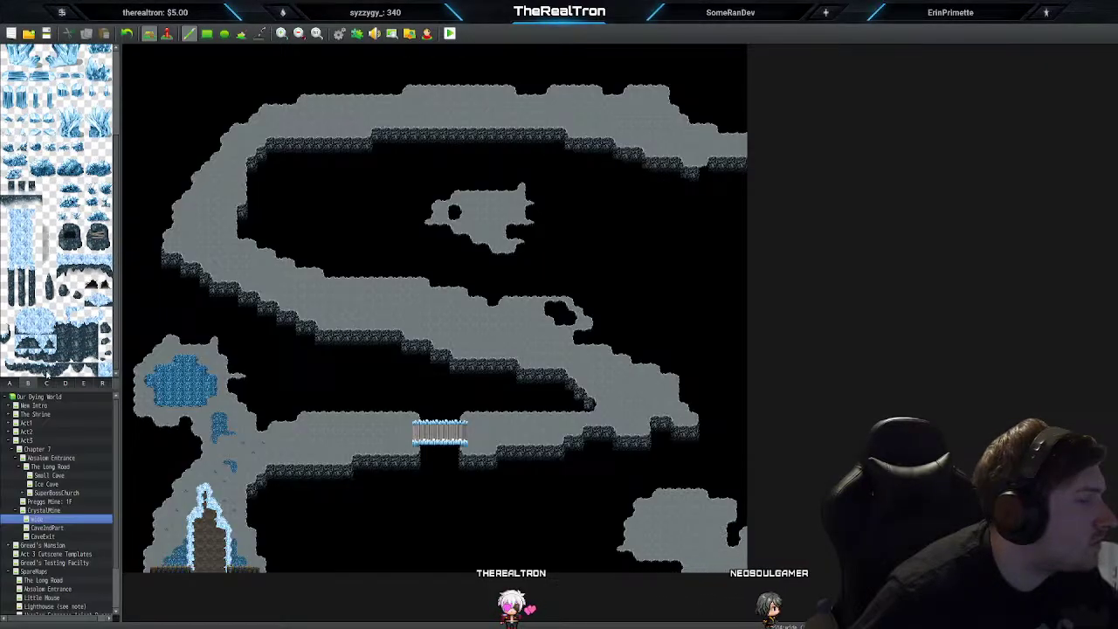
click(39, 537)
click(41, 528)
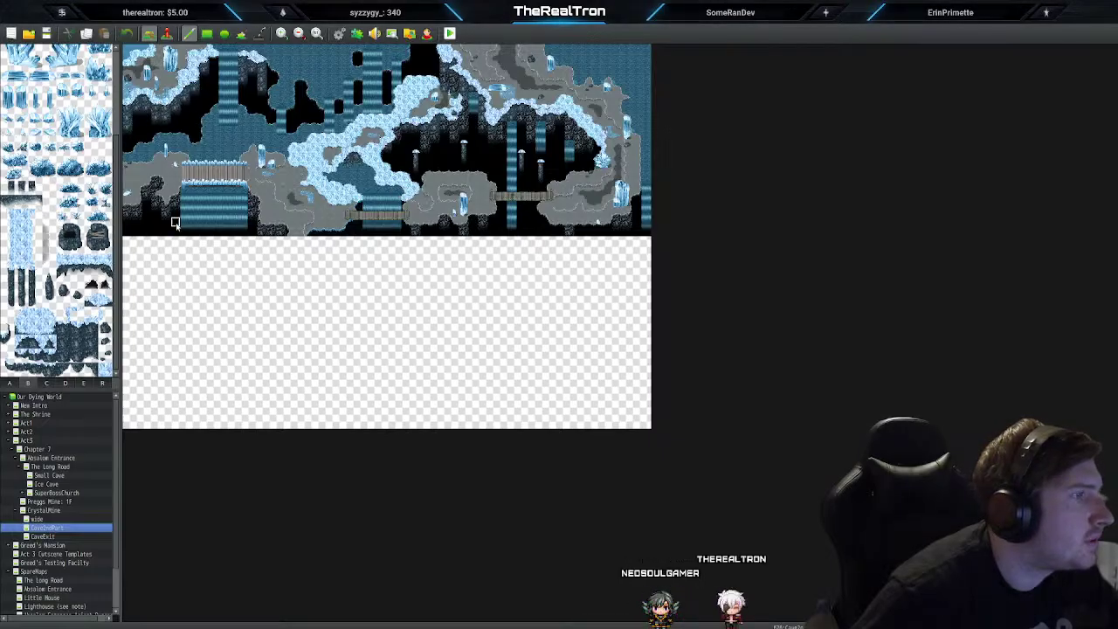
click(55, 517)
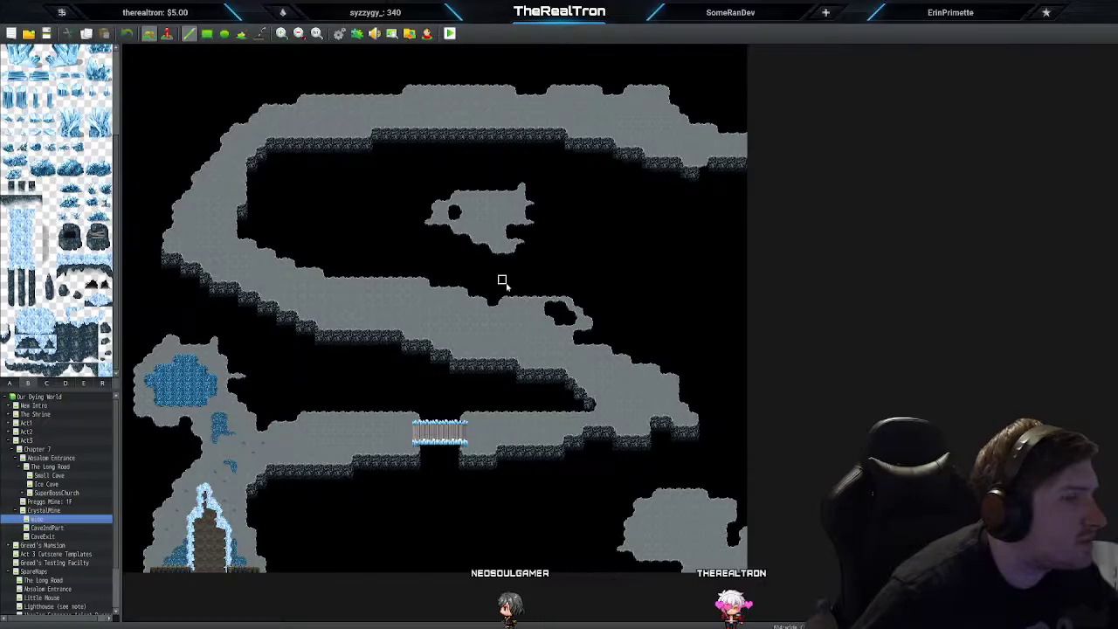
scroll(33, 331, down, 5)
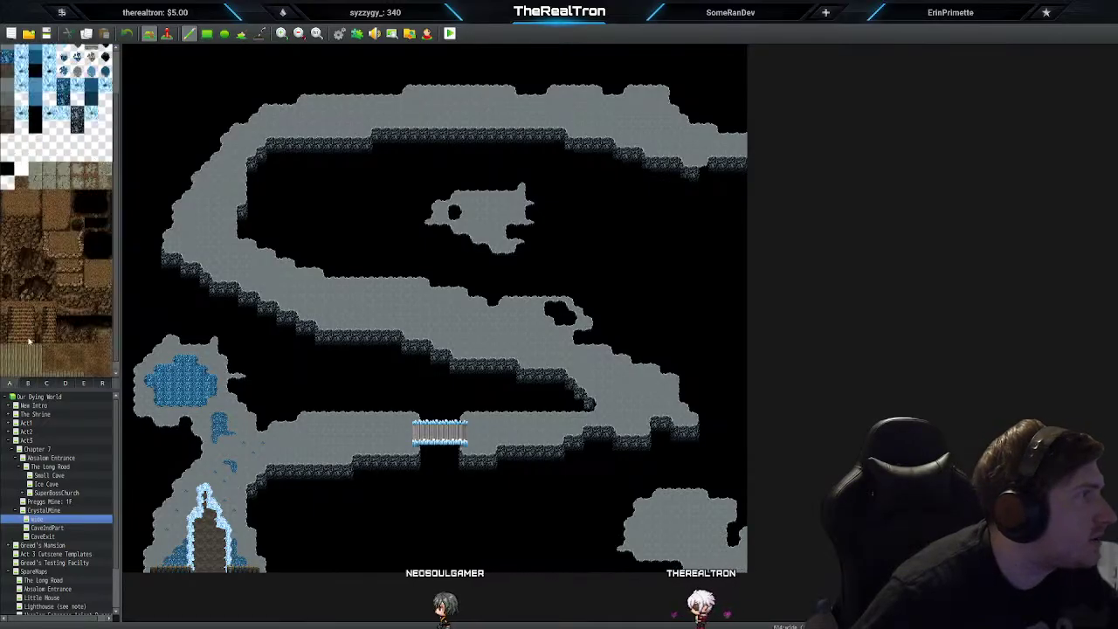
scroll(73, 277, up, 1)
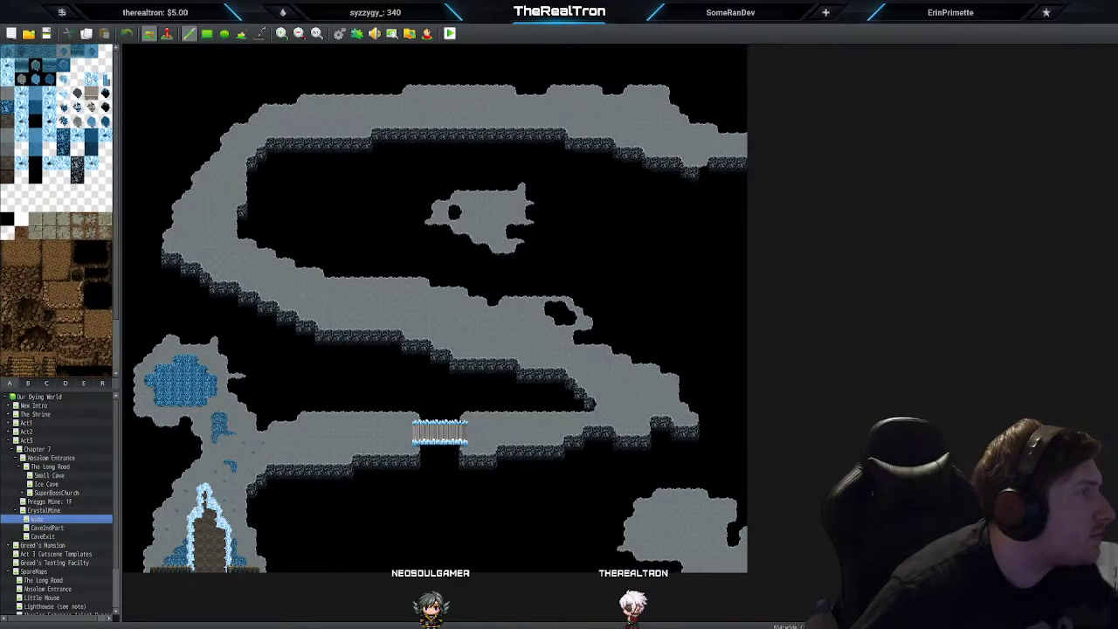
click(92, 79)
mouse_move(571, 289)
mouse_down()
mouse_move(603, 298)
mouse_move(617, 289)
mouse_up()
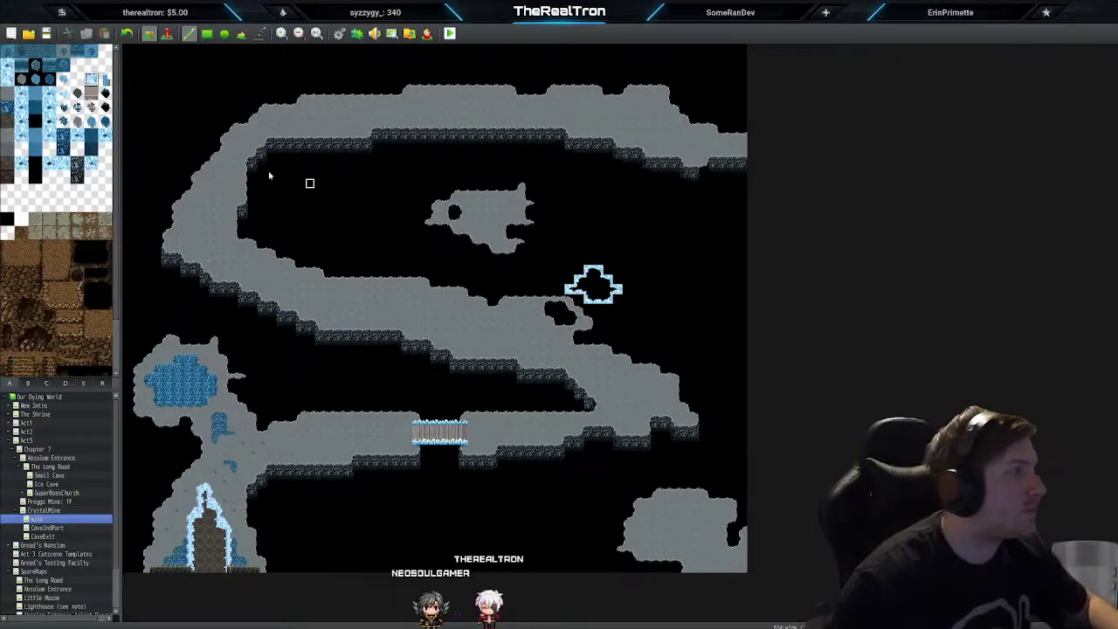
key(ctrl+z)
Step: Paint a snowy ice edge along the north rim of the diagonal passage and around the small hole beside it
click(65, 94)
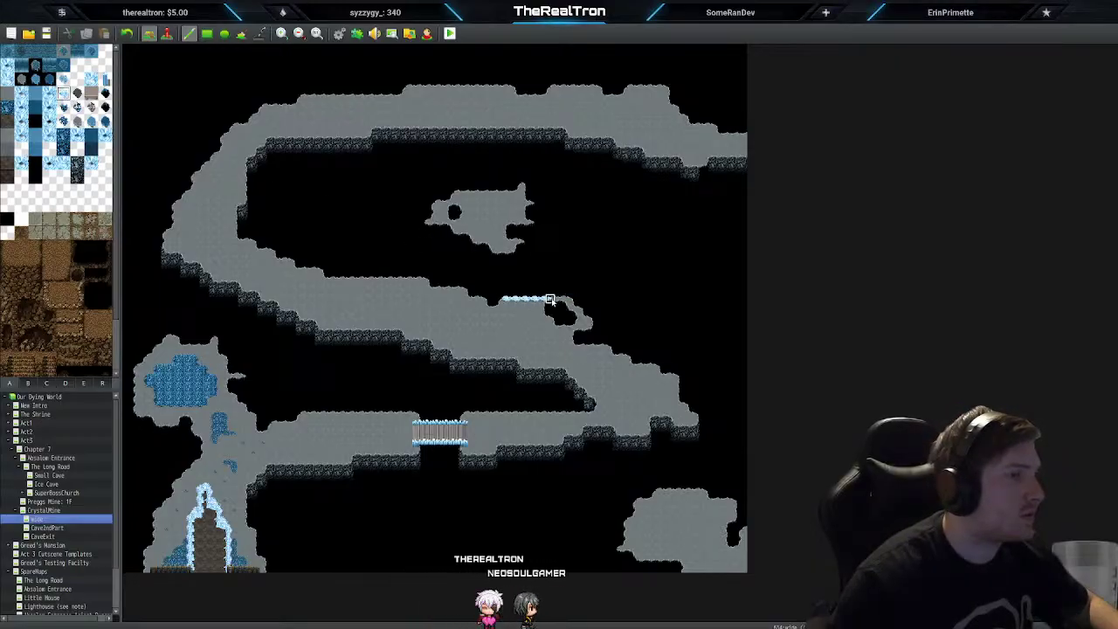
drag(550, 300, 579, 316)
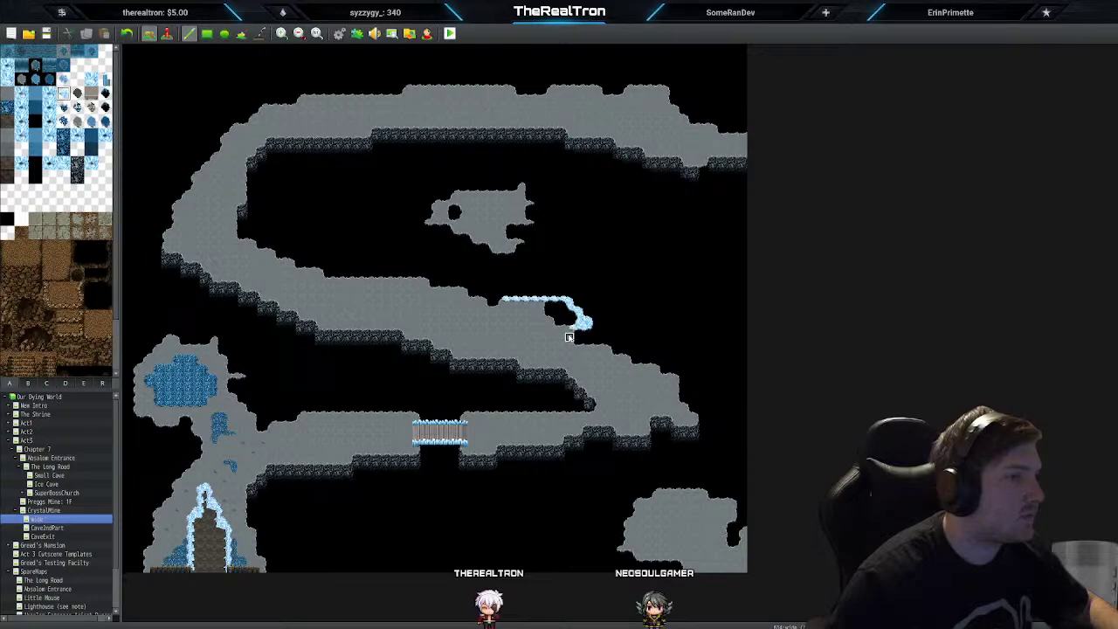
drag(569, 338, 624, 355)
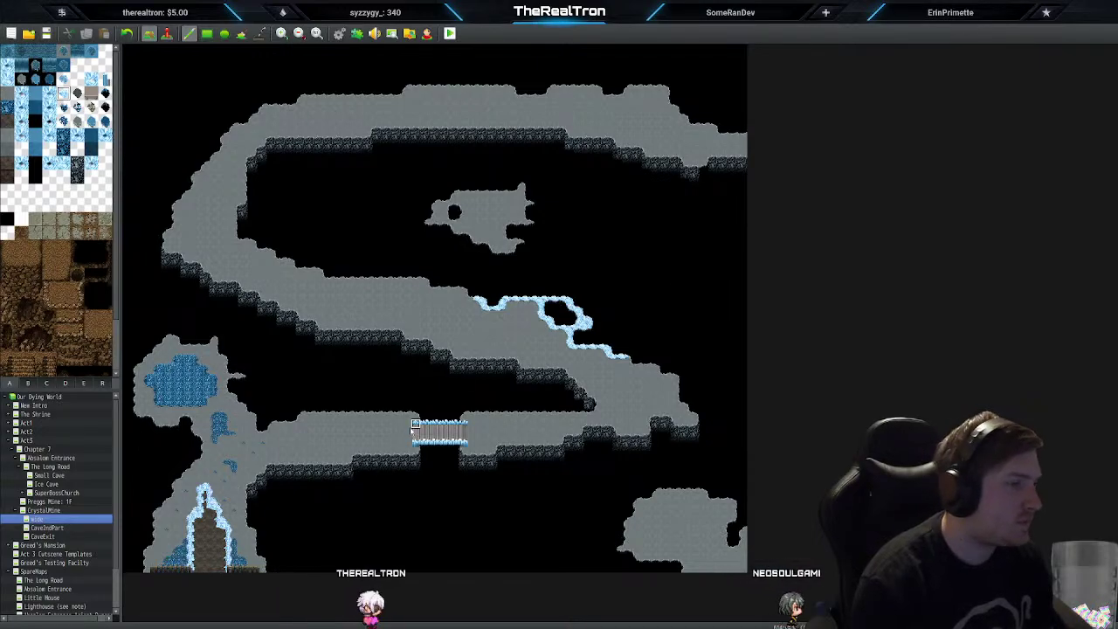
Step: Look through the ruins and wooden structure tile sheet for bridge pieces to span the chasm
click(282, 34)
click(282, 33)
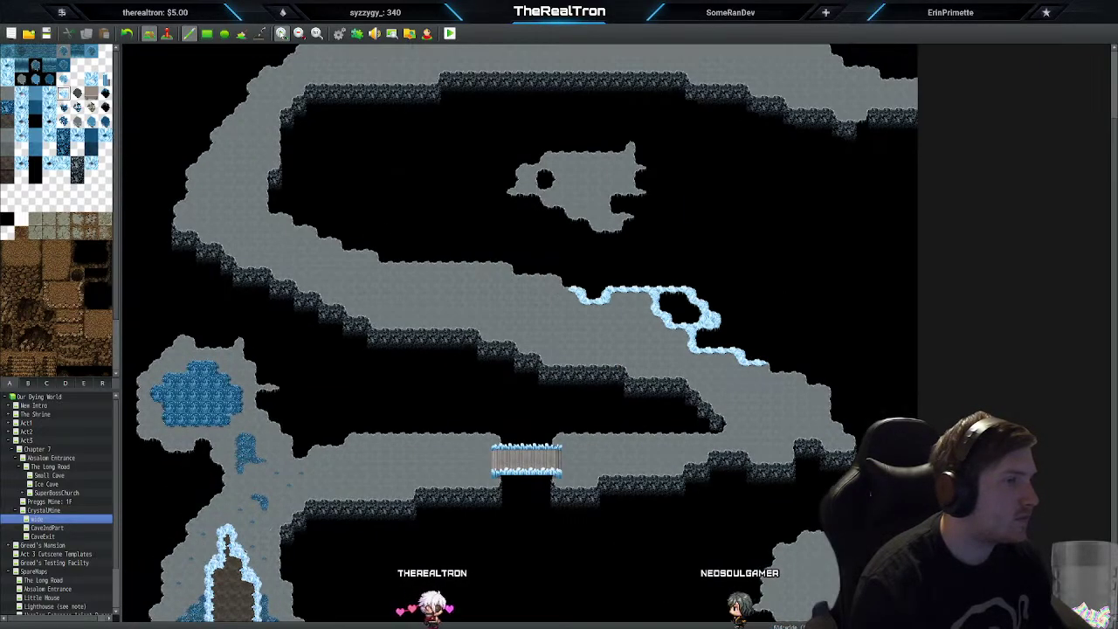
click(281, 33)
click(281, 33)
click(282, 33)
click(84, 383)
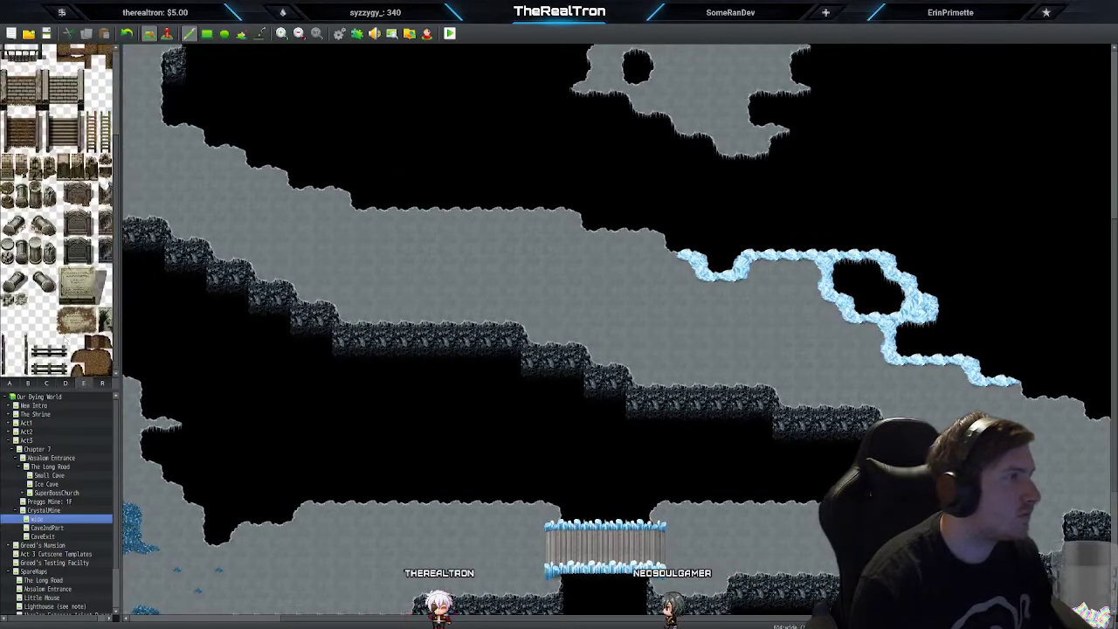
scroll(67, 336, up, 2)
scroll(67, 334, up, 1)
scroll(84, 316, down, 2)
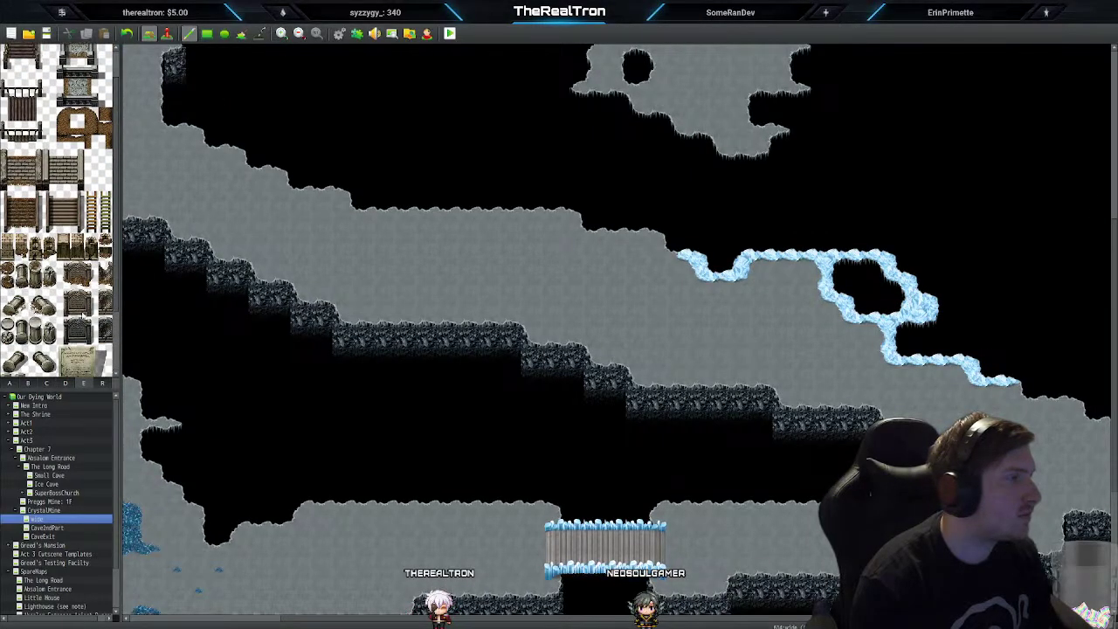
scroll(404, 380, down, 2)
scroll(412, 388, down, 1)
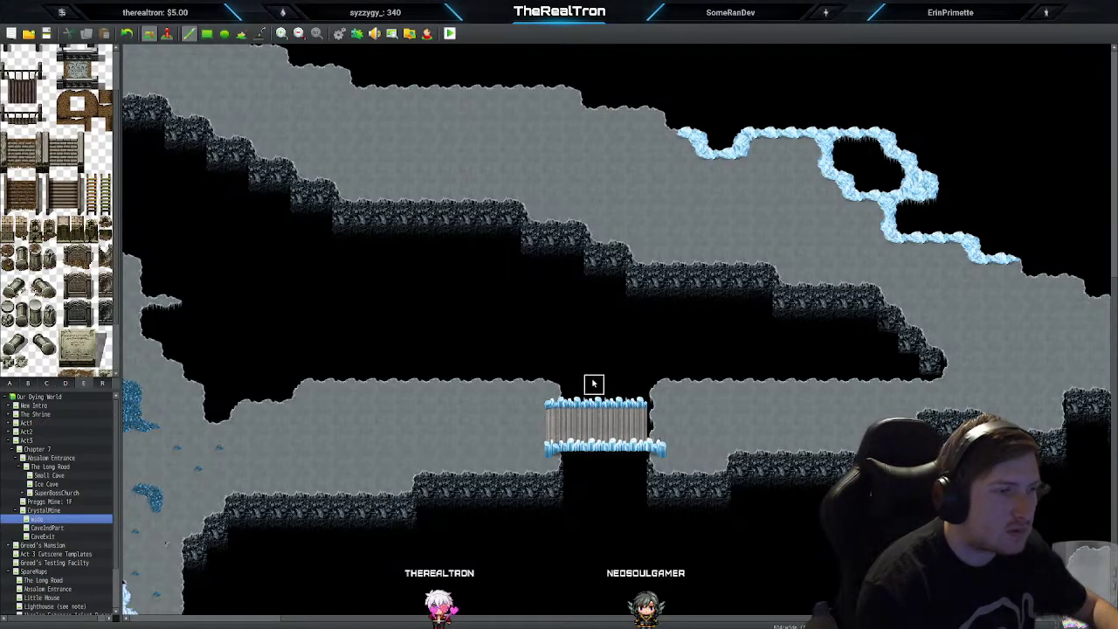
Step: Remove the ice-railed bridge and its end pieces from the chasm
click(575, 410)
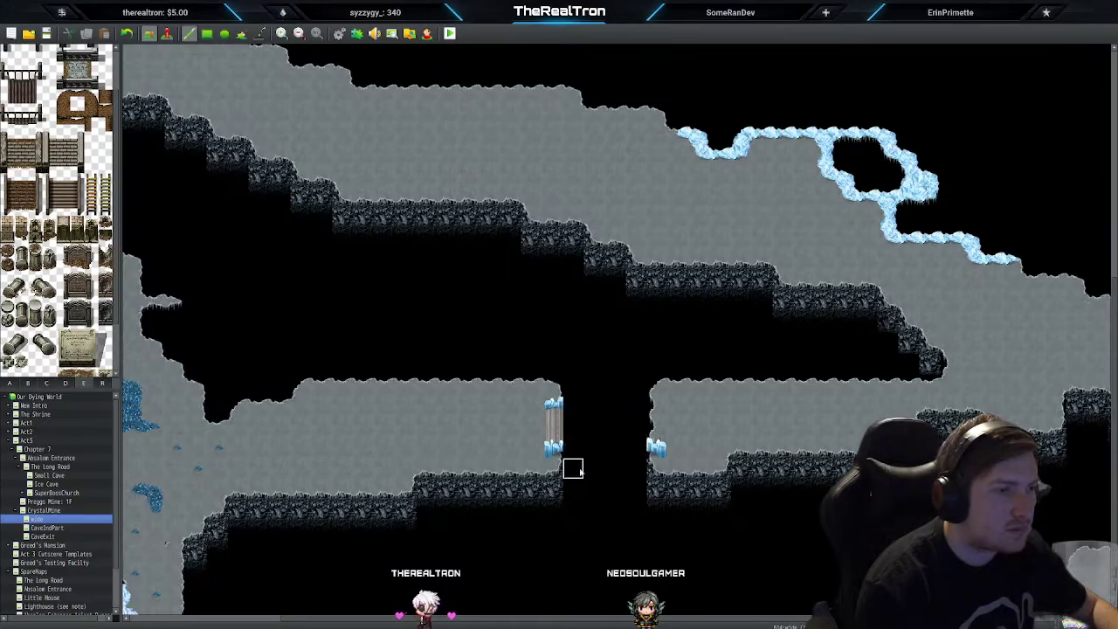
click(555, 404)
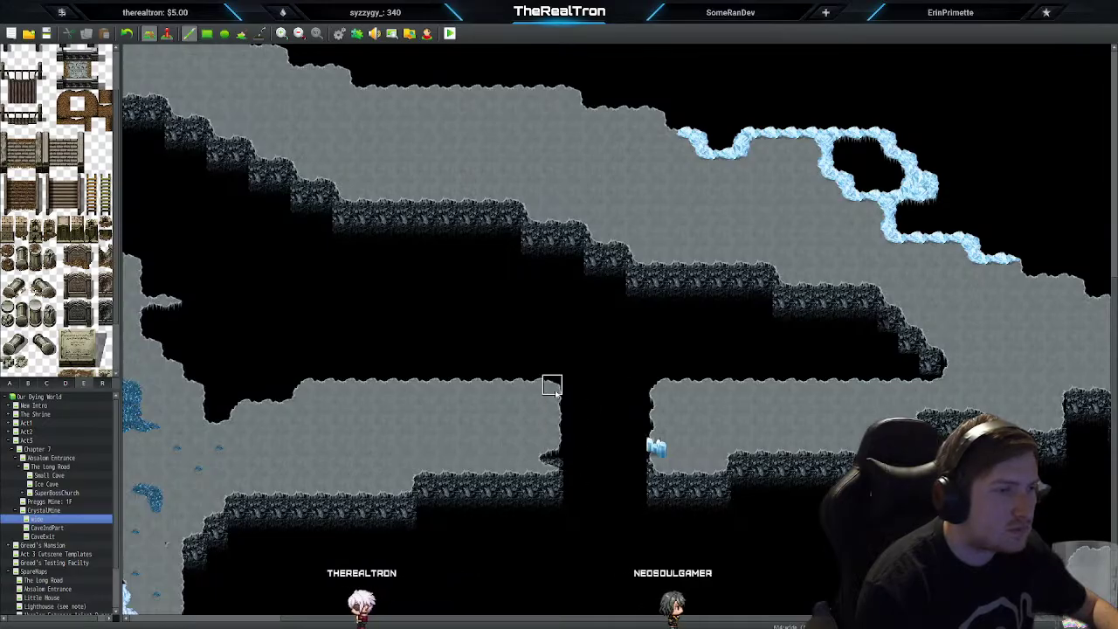
click(655, 447)
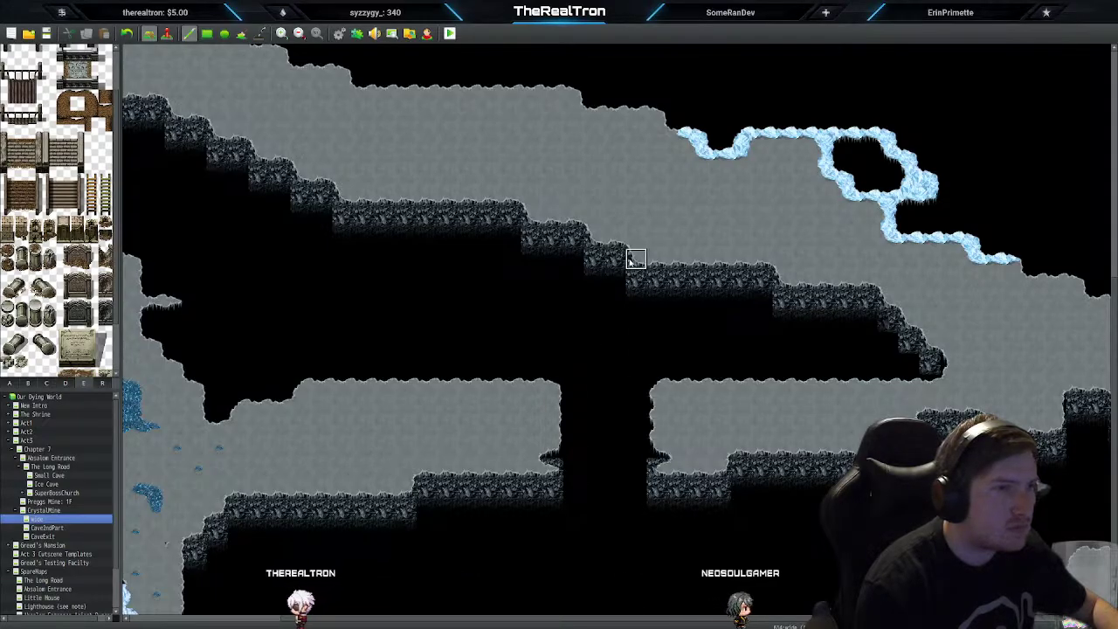
Step: Repair the broken cliff edges on both sides of the chasm with copied rock wall columns
right_drag(637, 253, 638, 301)
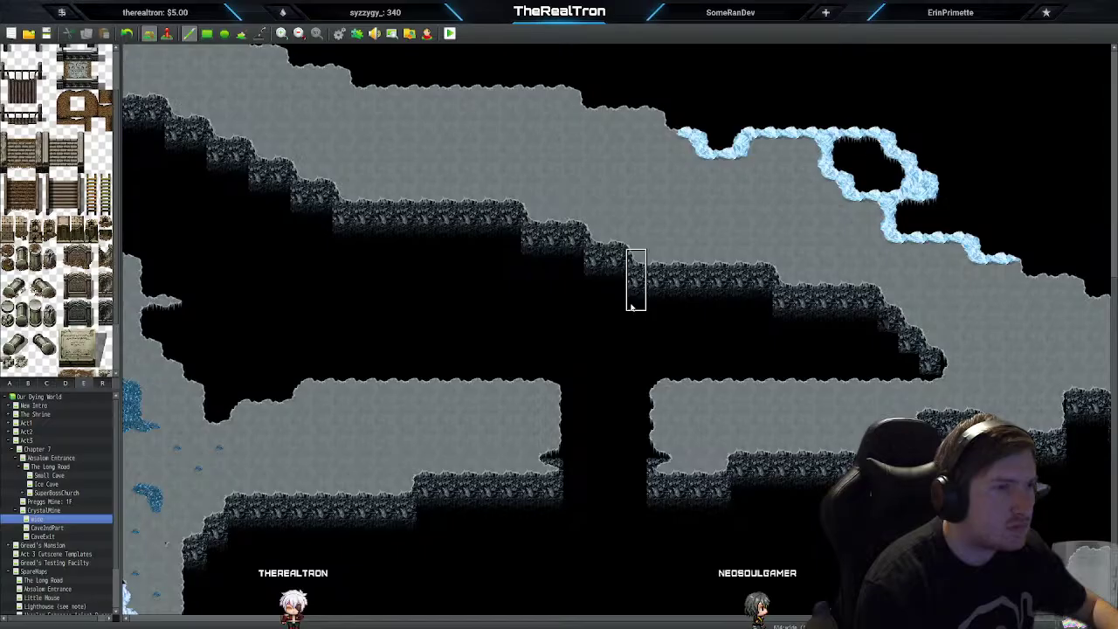
click(658, 509)
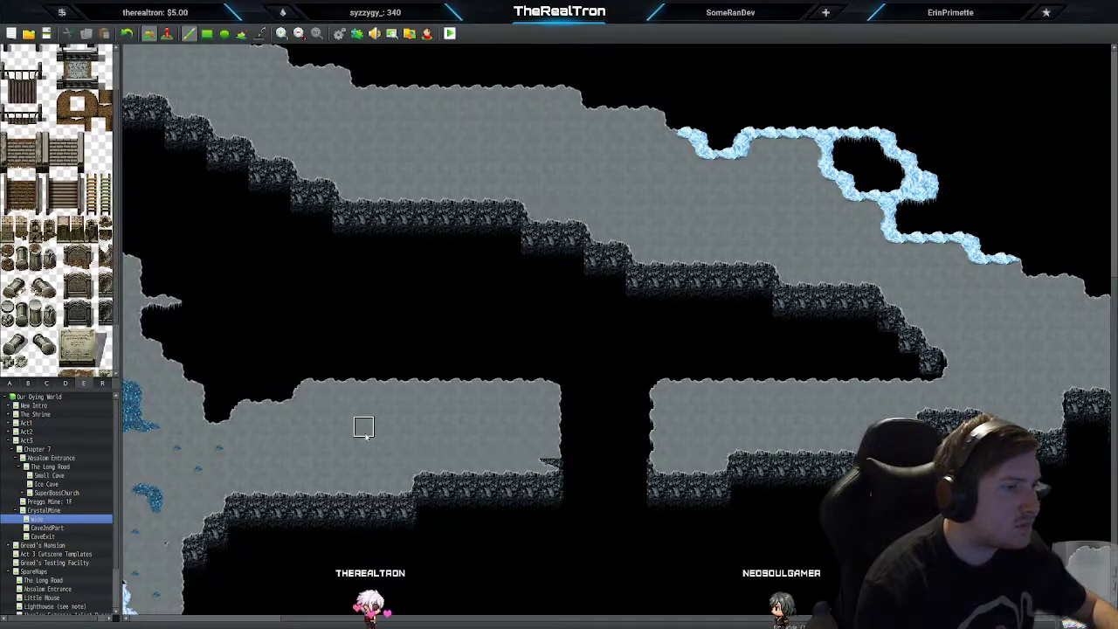
right_drag(399, 491, 399, 538)
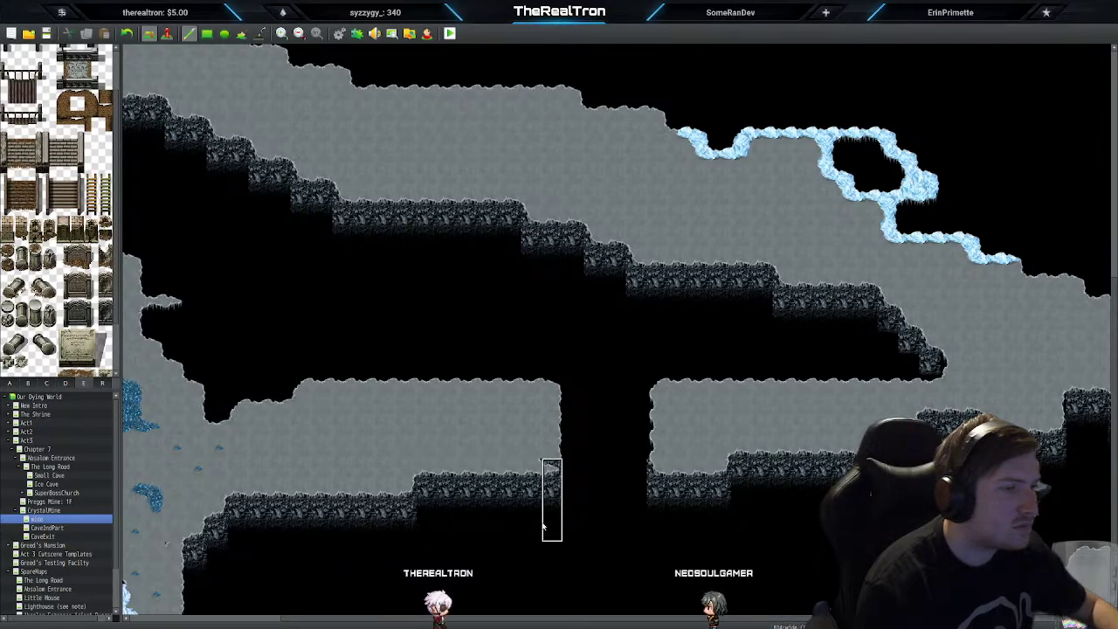
right_click(530, 459)
right_drag(529, 470, 530, 519)
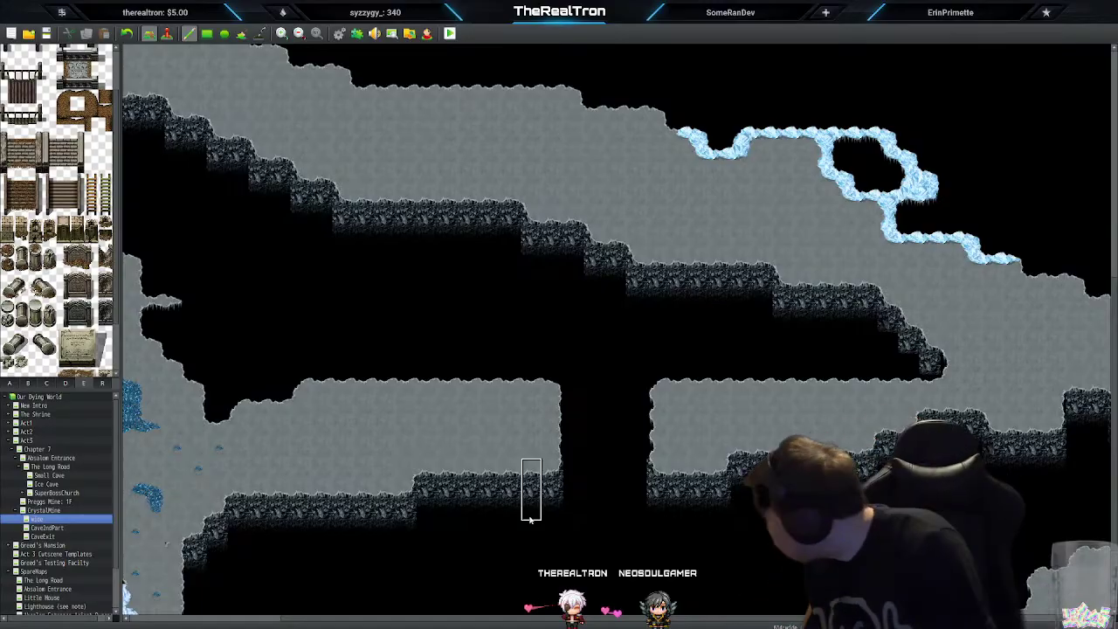
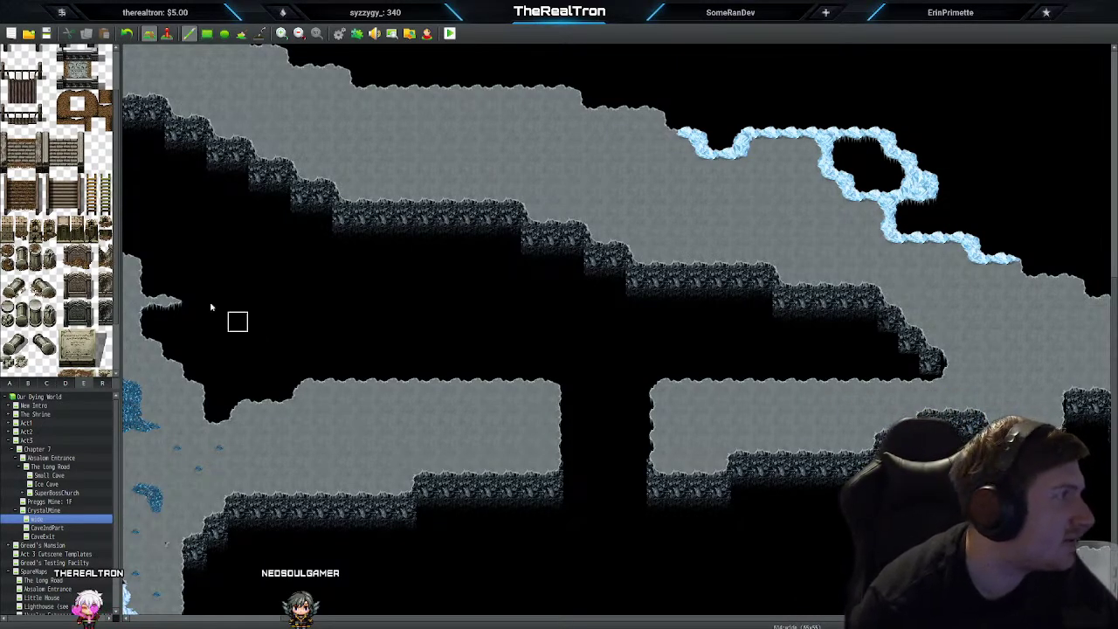
Step: Lay a wooden plank bridge across the chasm with a rope railing and end posts along its north side
scroll(74, 234, up, 3)
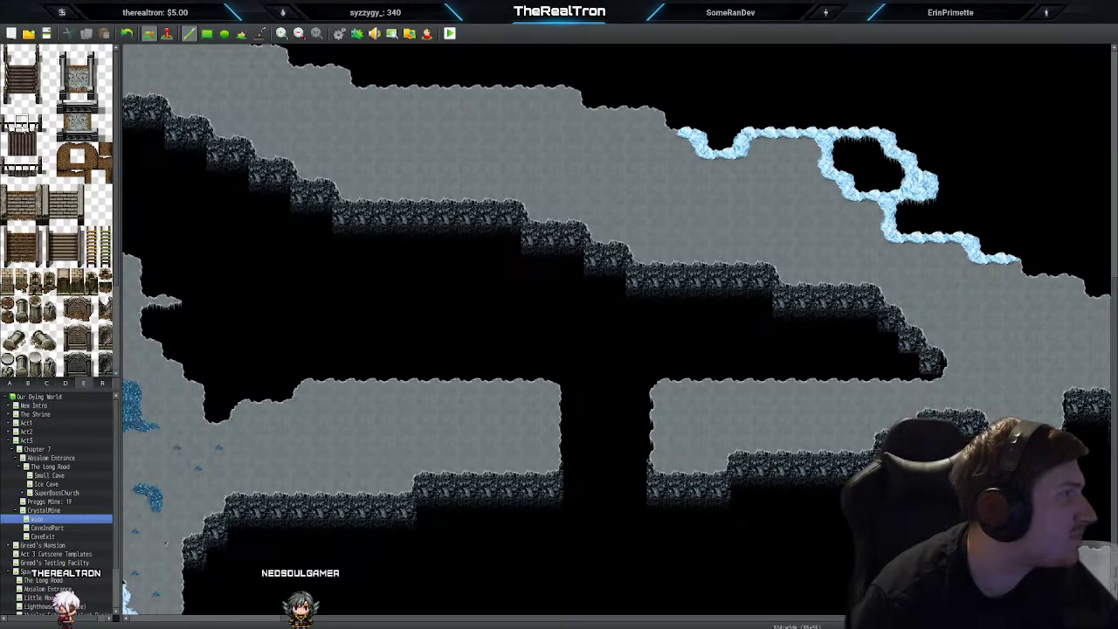
click(599, 398)
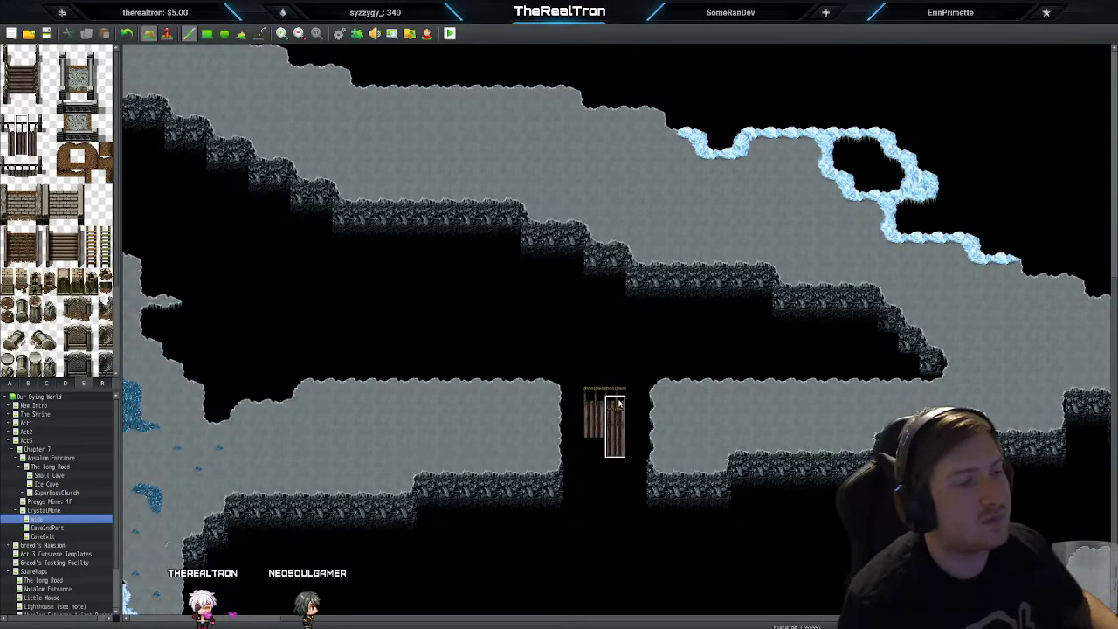
key(ctrl+z)
click(630, 396)
click(573, 400)
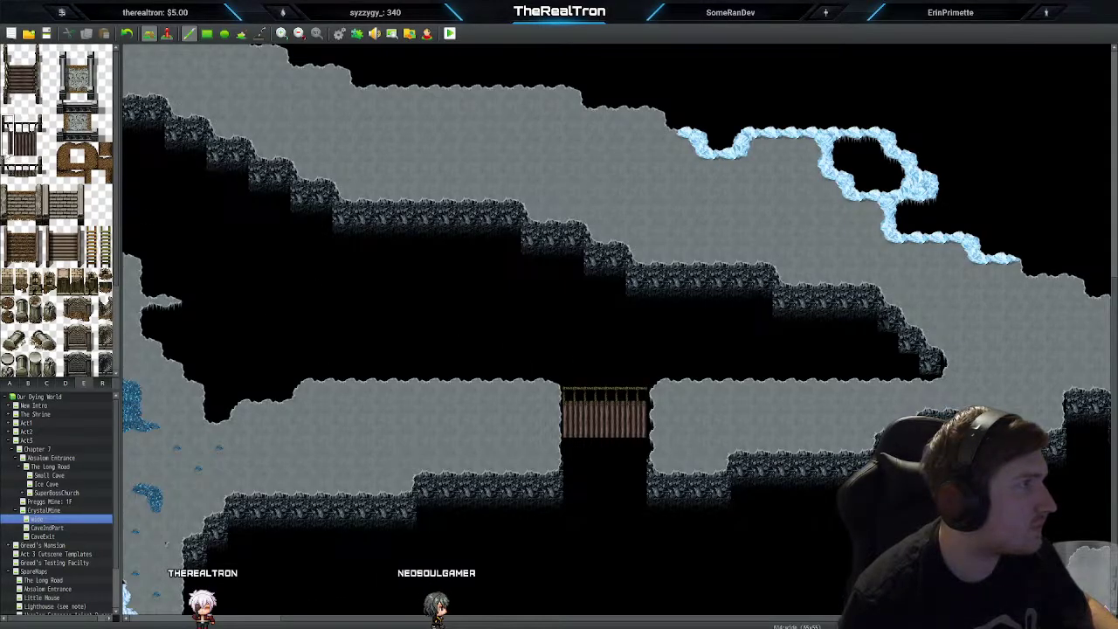
click(550, 389)
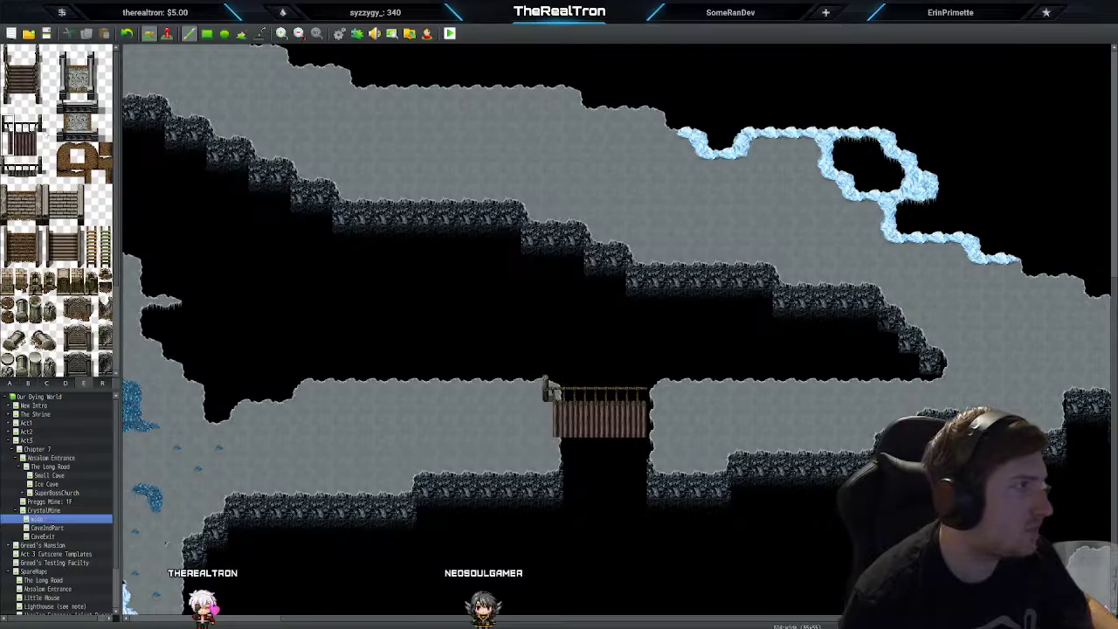
click(659, 401)
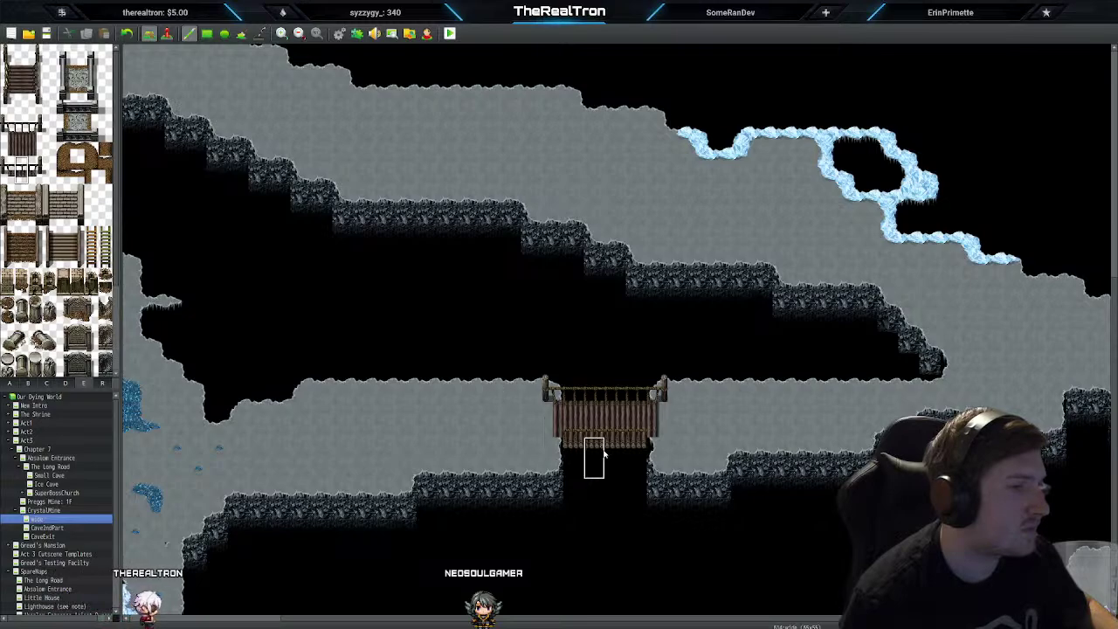
Step: Widen the plank bridge southward, and complete its south side with a rope railing and end posts
key(ctrl+z)
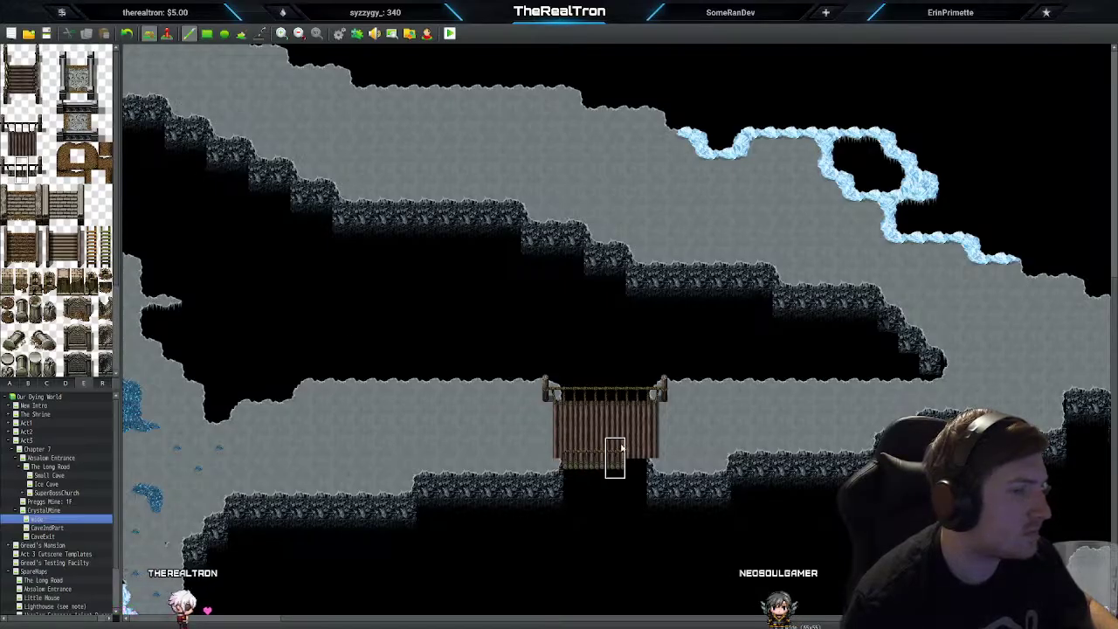
click(39, 166)
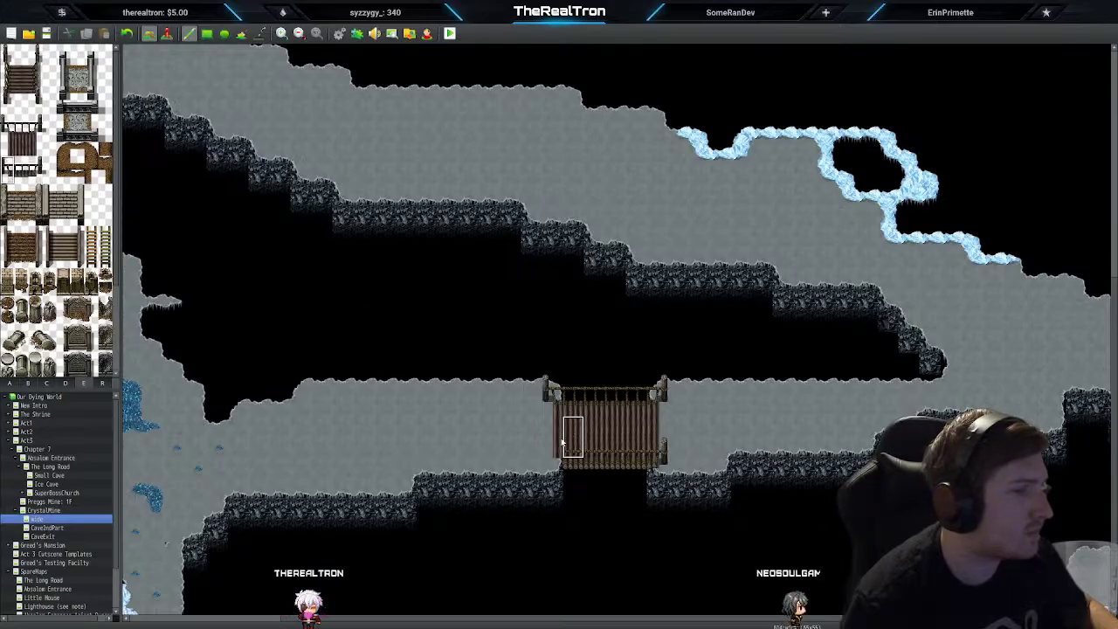
scroll(620, 498, up, 1)
scroll(619, 498, down, 2)
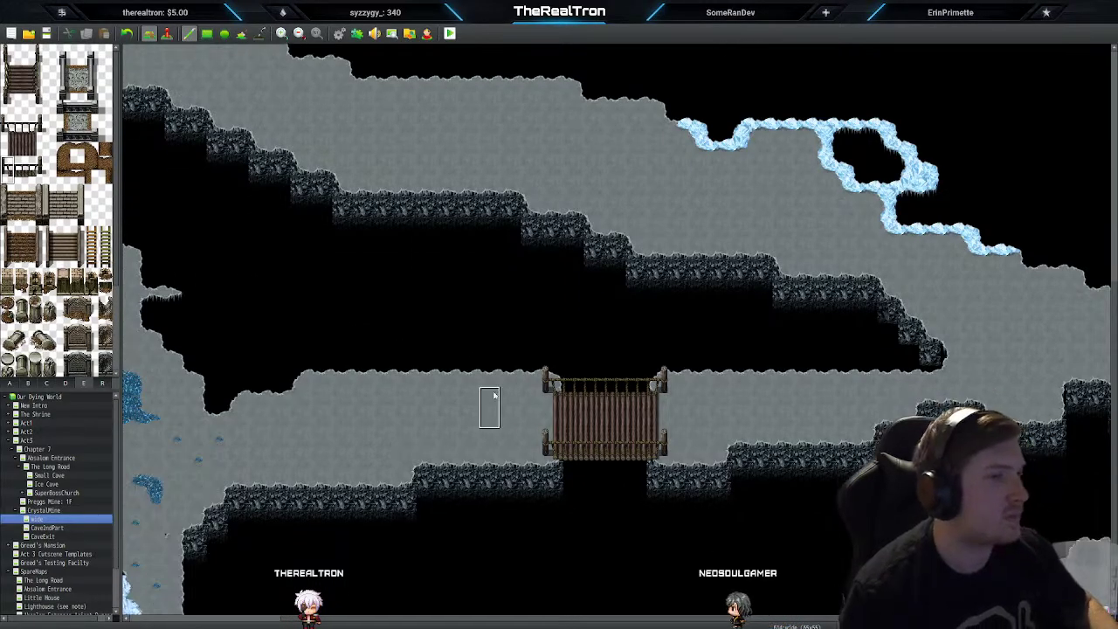
scroll(365, 260, up, 2)
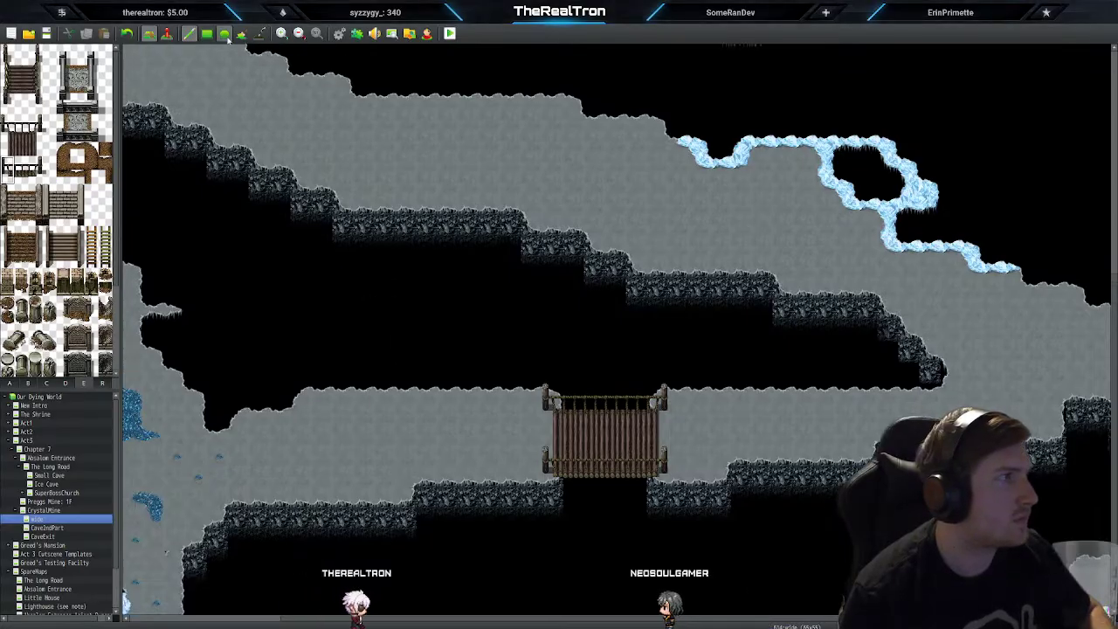
Step: Examine the whole cave layout around the new bridge and look at the other cave maps under CrystalMine, returning to the current map
click(298, 33)
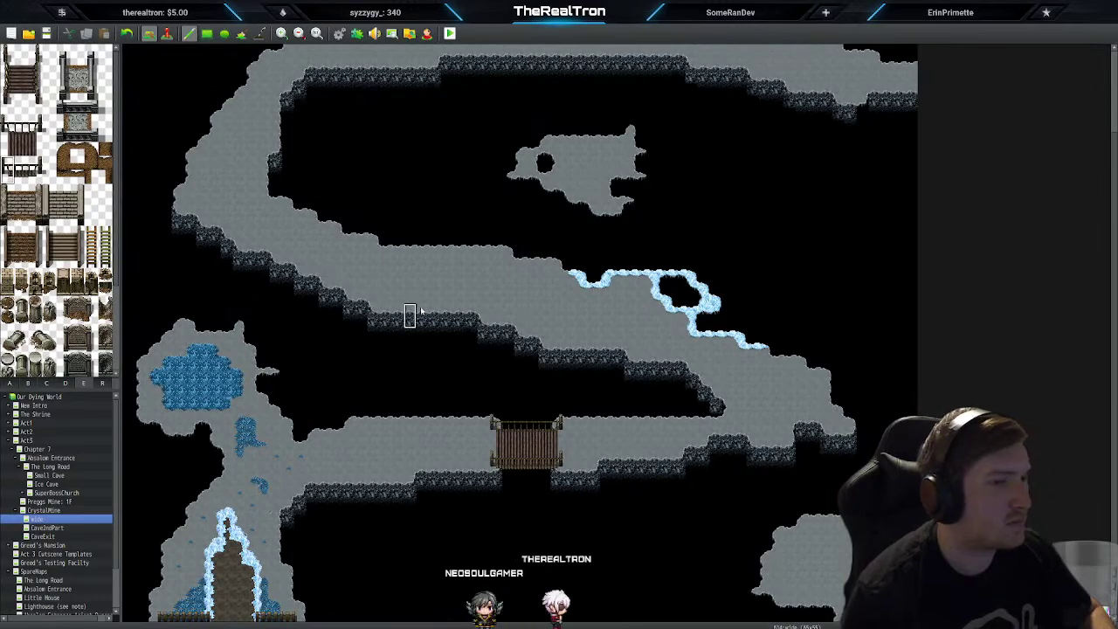
scroll(434, 308, up, 2)
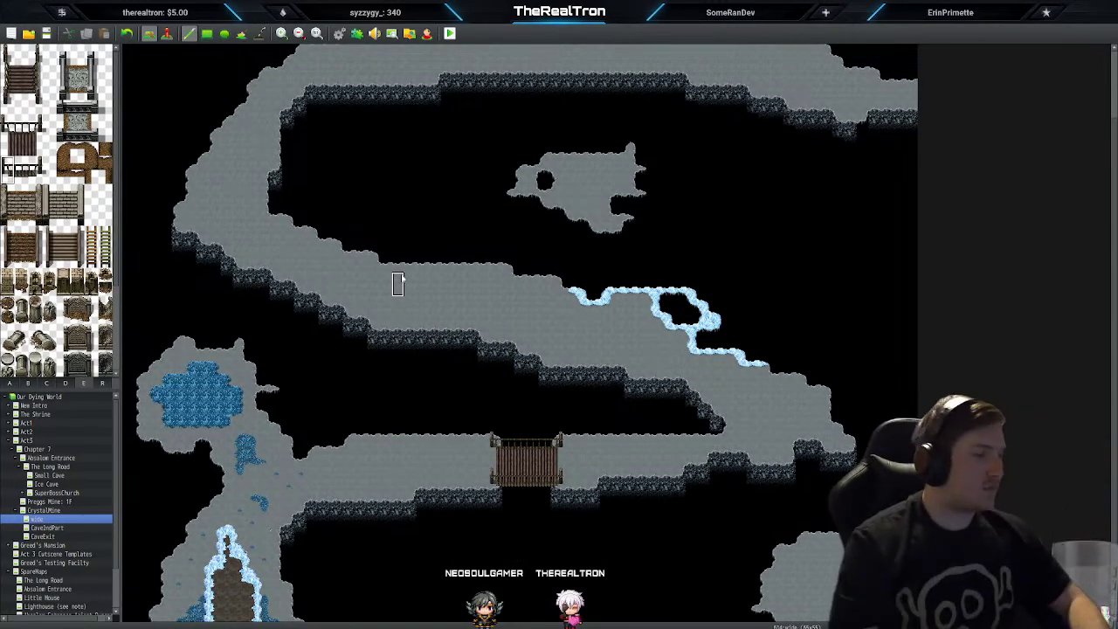
key(F7)
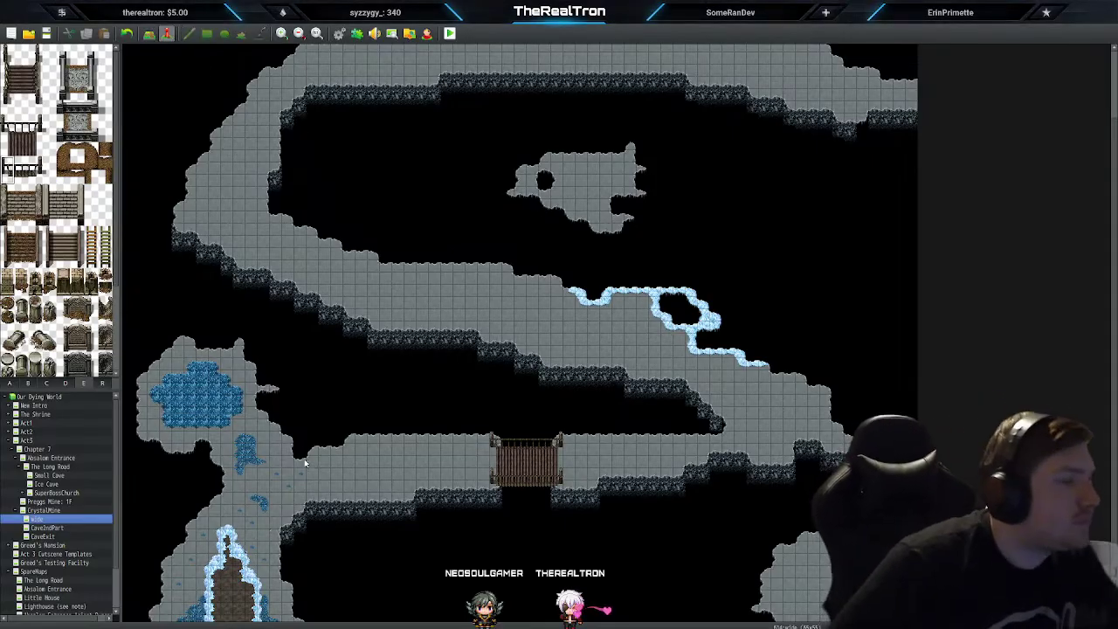
scroll(476, 517, down, 2)
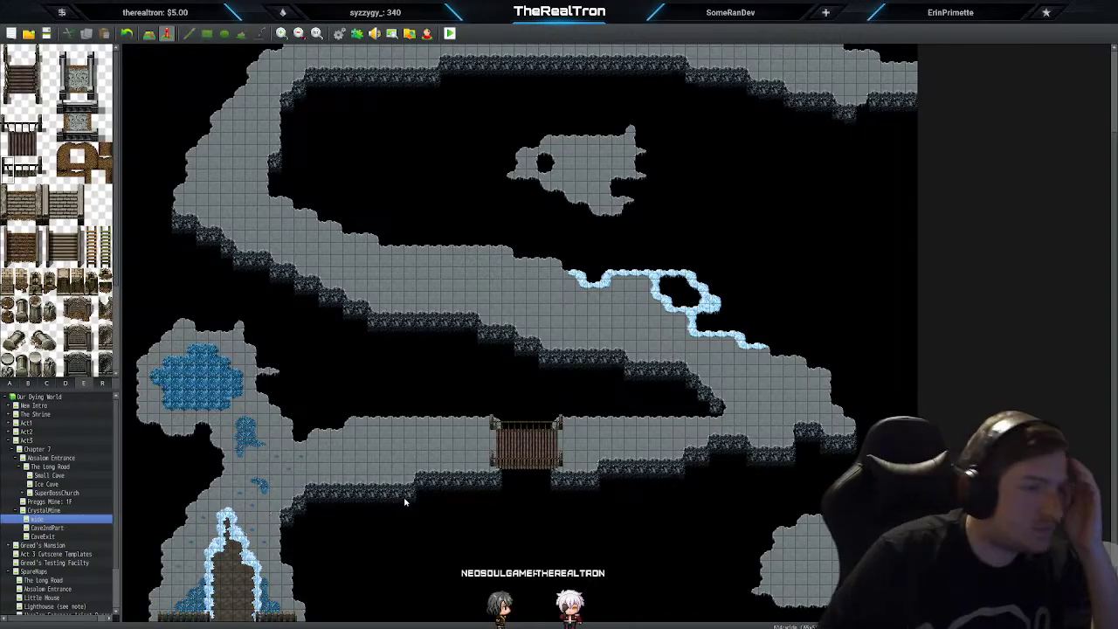
scroll(404, 500, up, 3)
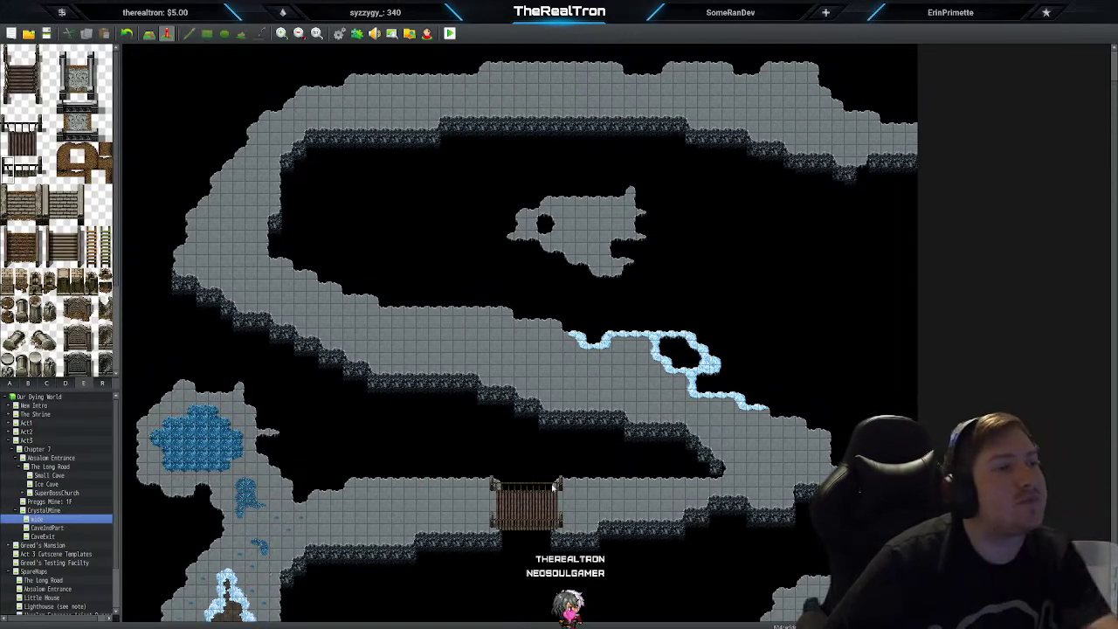
click(63, 528)
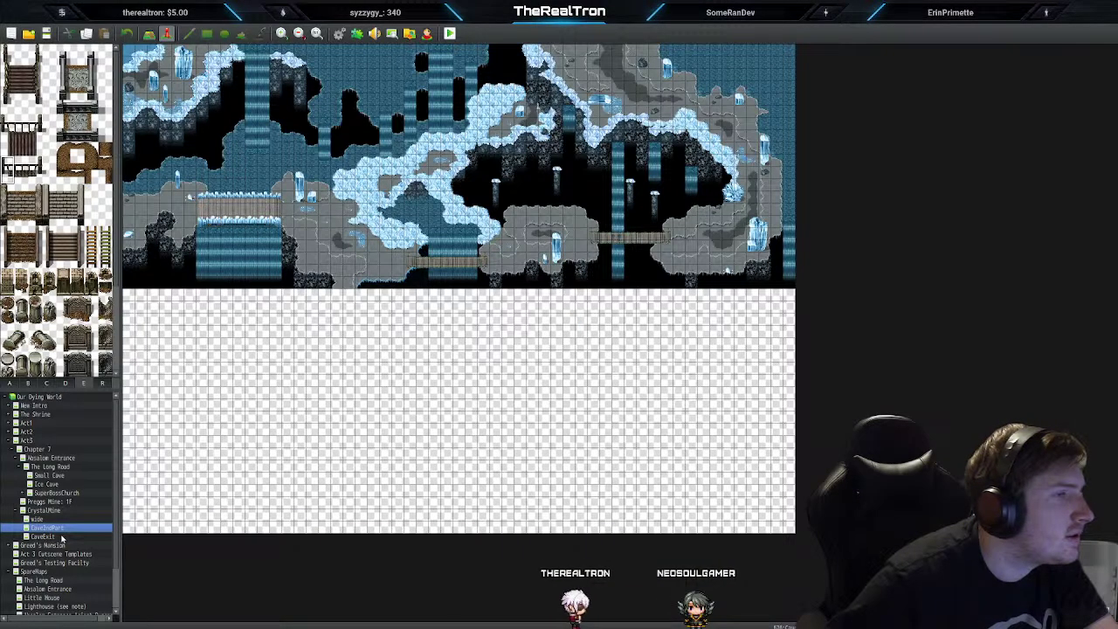
click(43, 536)
click(61, 521)
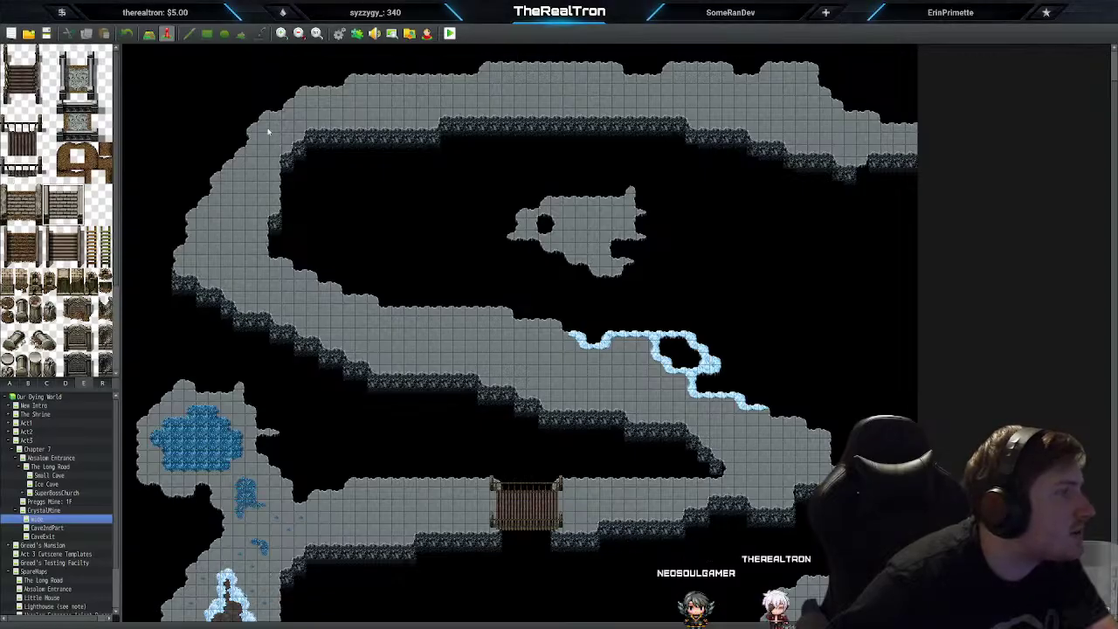
Step: Try a brick walkway piece and a short rock wall strip in the cave's western passage, undoing each
key(F5)
click(227, 234)
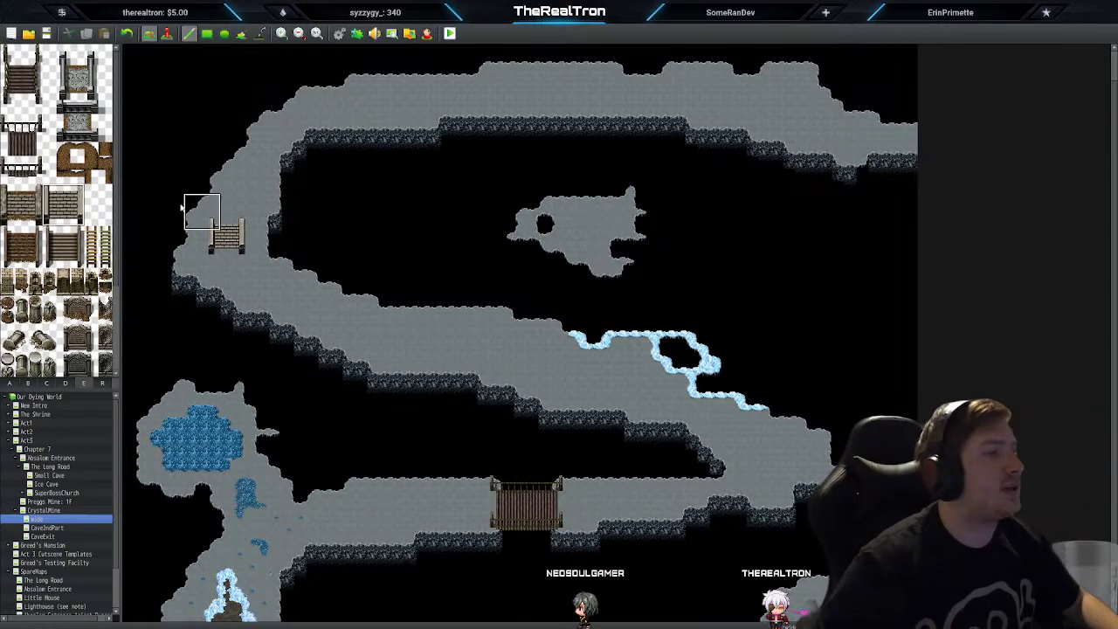
key(ctrl+z)
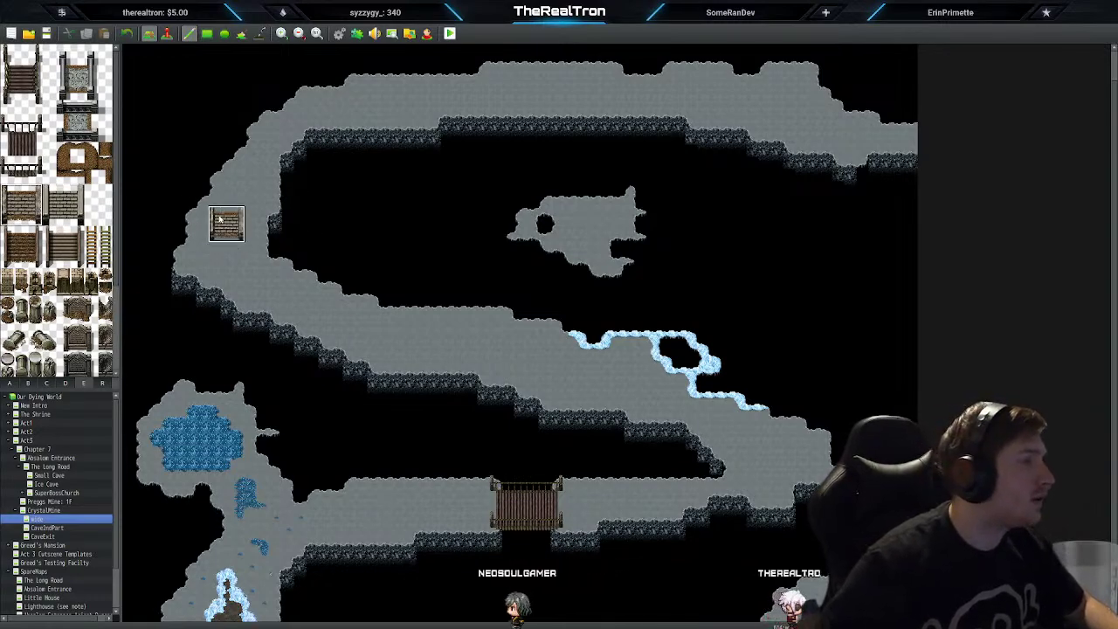
scroll(57, 210, down, 1)
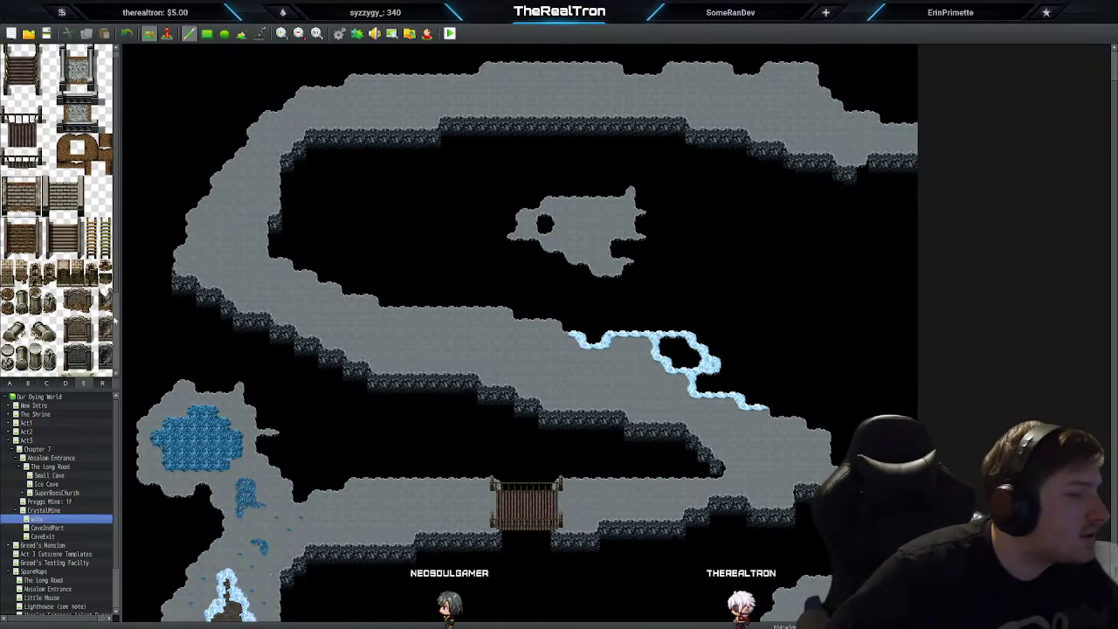
scroll(57, 210, down, 5)
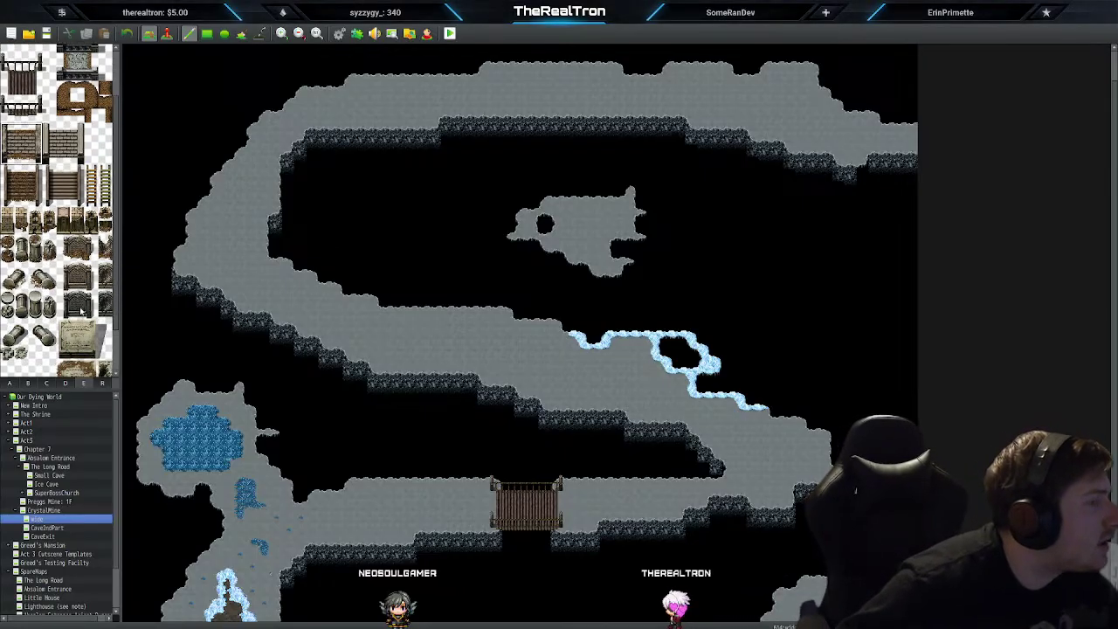
click(64, 383)
click(50, 383)
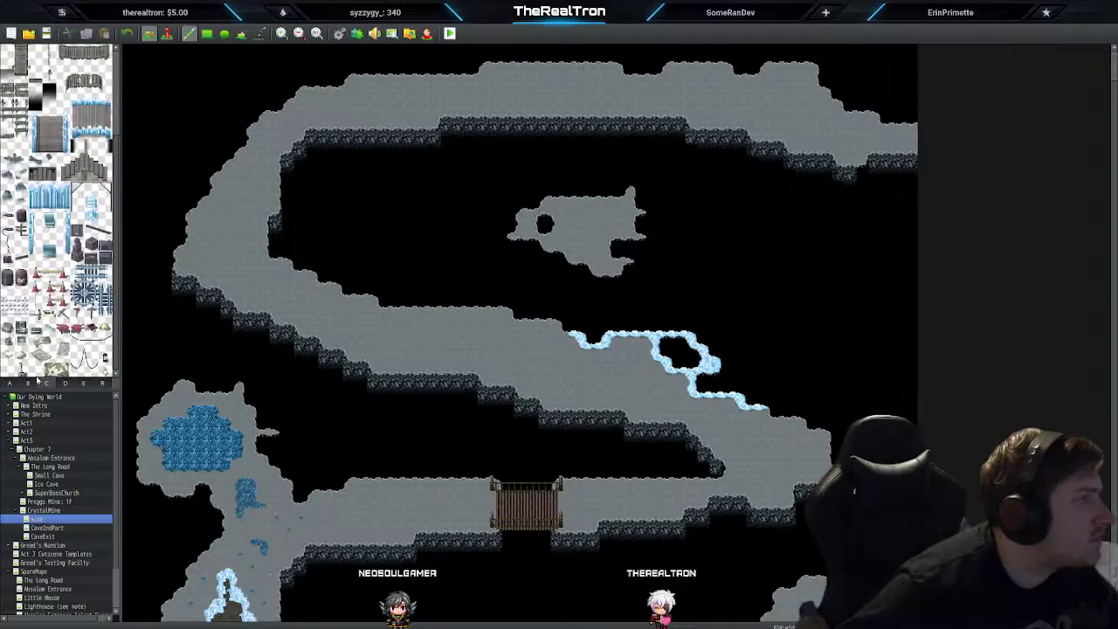
scroll(57, 209, up, 5)
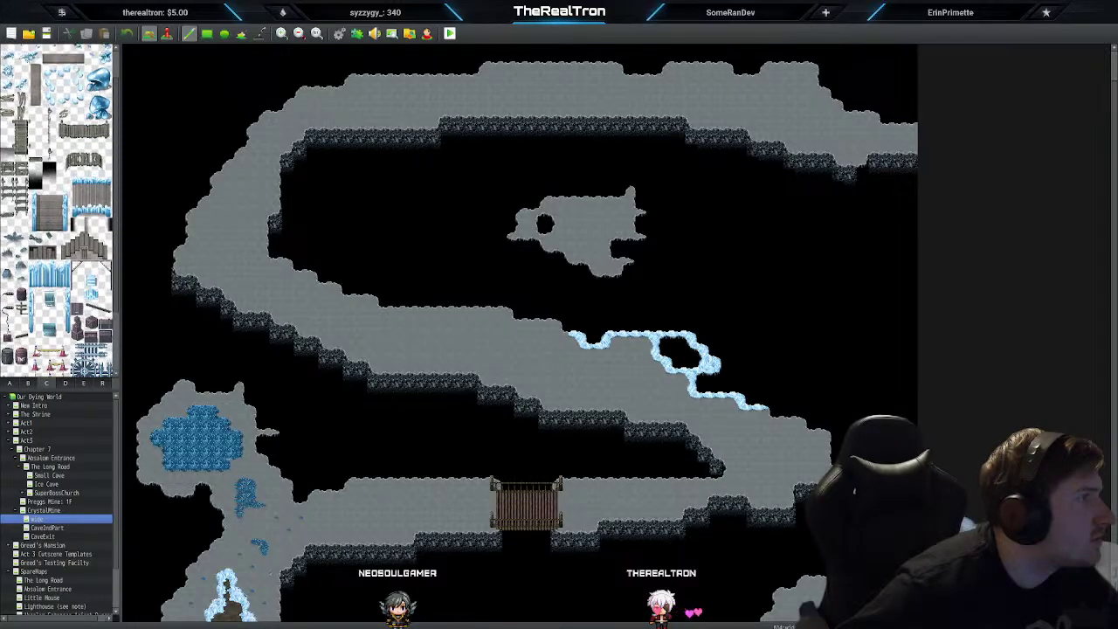
scroll(57, 210, up, 1)
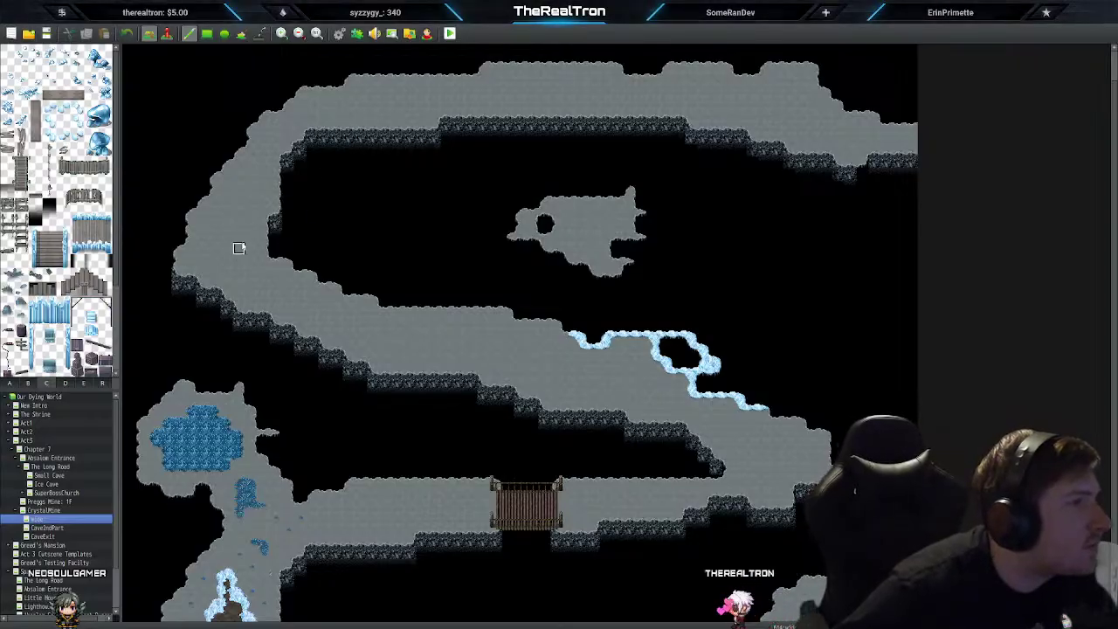
drag(245, 249, 213, 248)
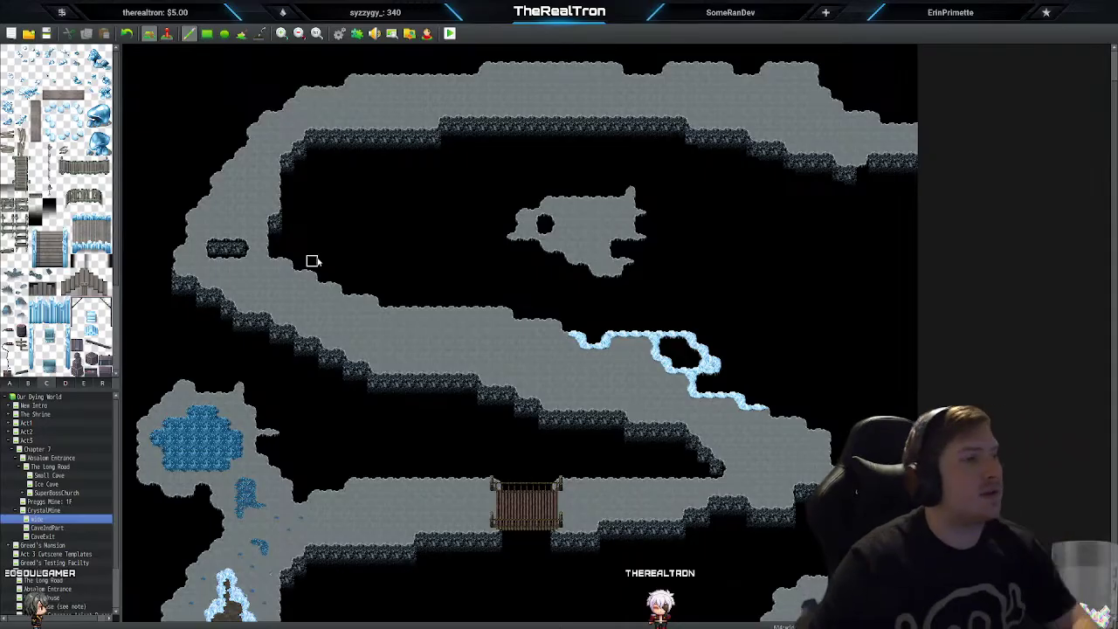
key(ctrl+z)
Step: Erase the western passage floor with black void to separate the upper ledge from the diagonal ledge
mouse_move(251, 236)
mouse_down()
mouse_move(219, 212)
mouse_move(272, 225)
mouse_move(222, 187)
mouse_move(287, 185)
mouse_move(251, 166)
mouse_up()
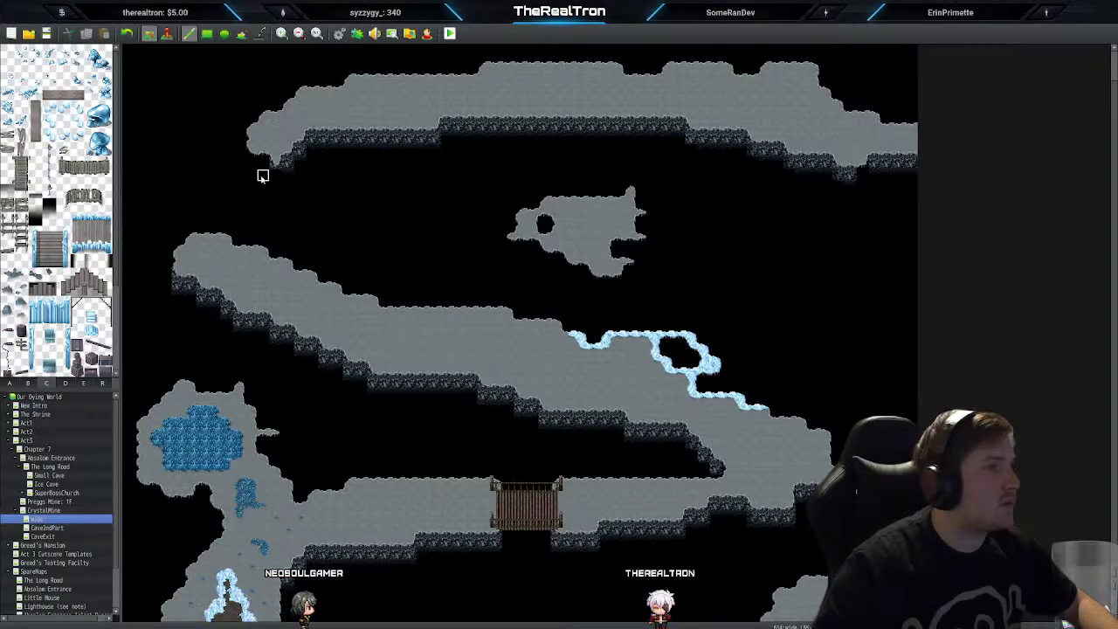
scroll(378, 323, down, 3)
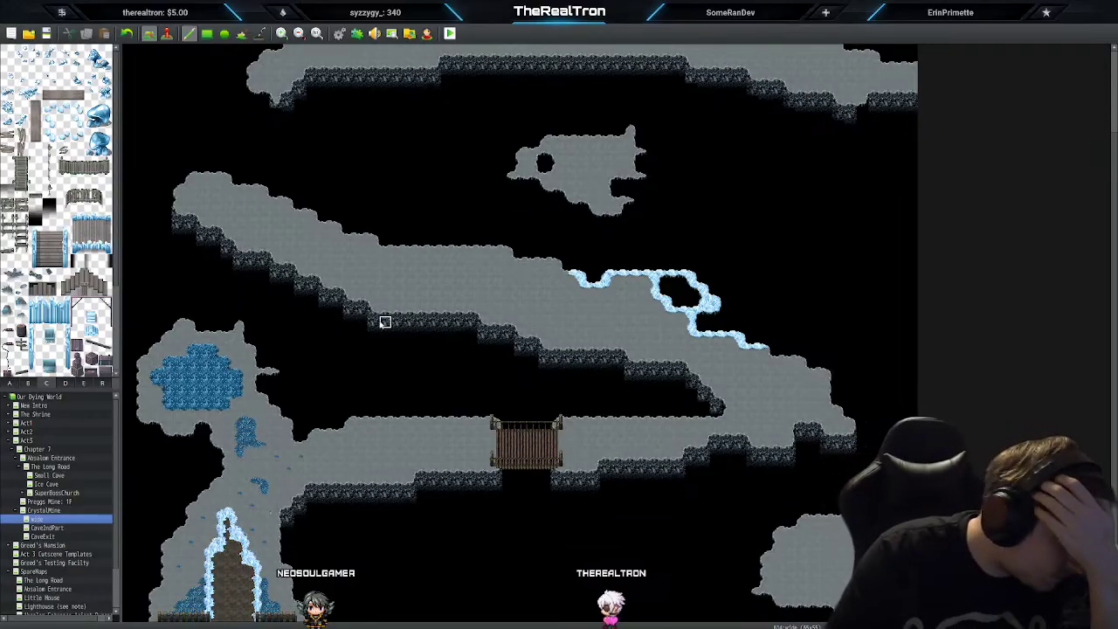
scroll(379, 318, up, 3)
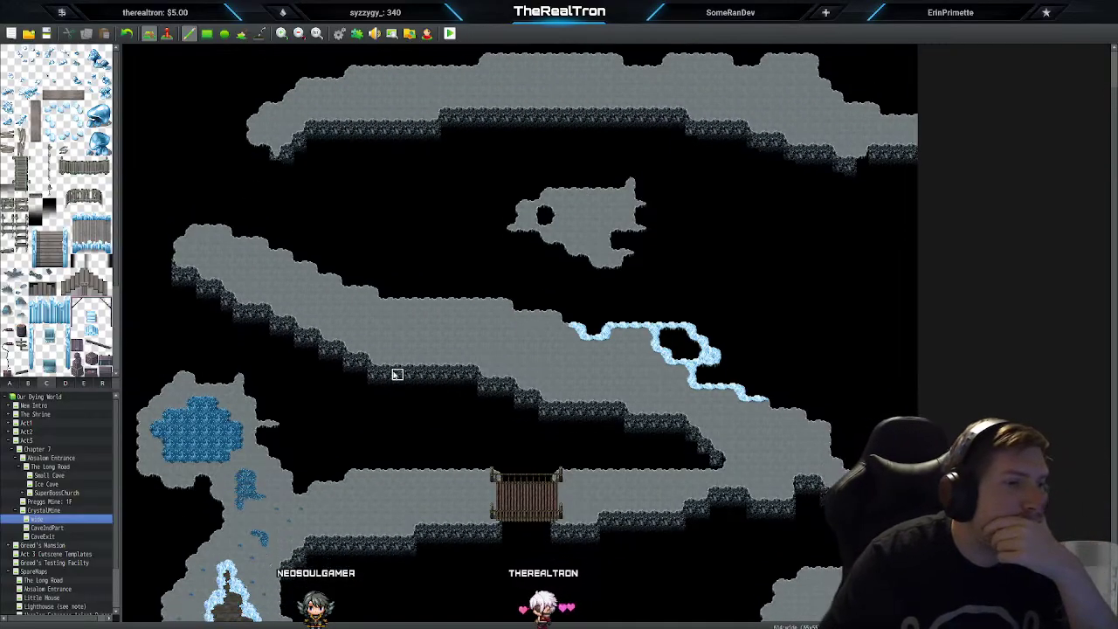
scroll(397, 374, down, 3)
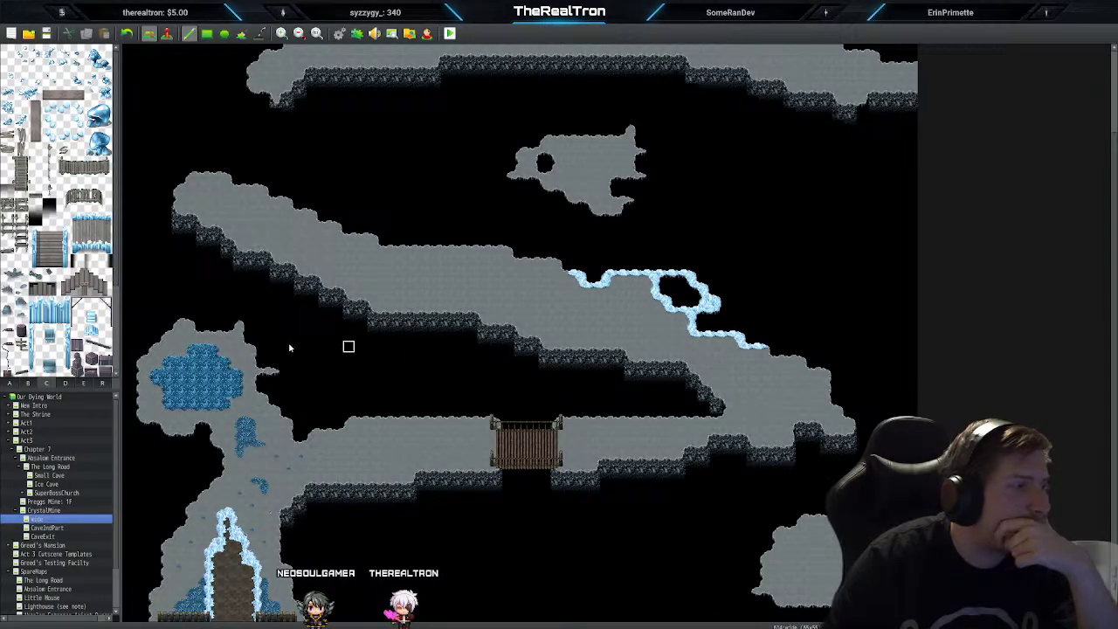
Step: Place a large ice boulder in the middle of the blue ice pool in the western chamber
click(30, 384)
scroll(57, 210, up, 5)
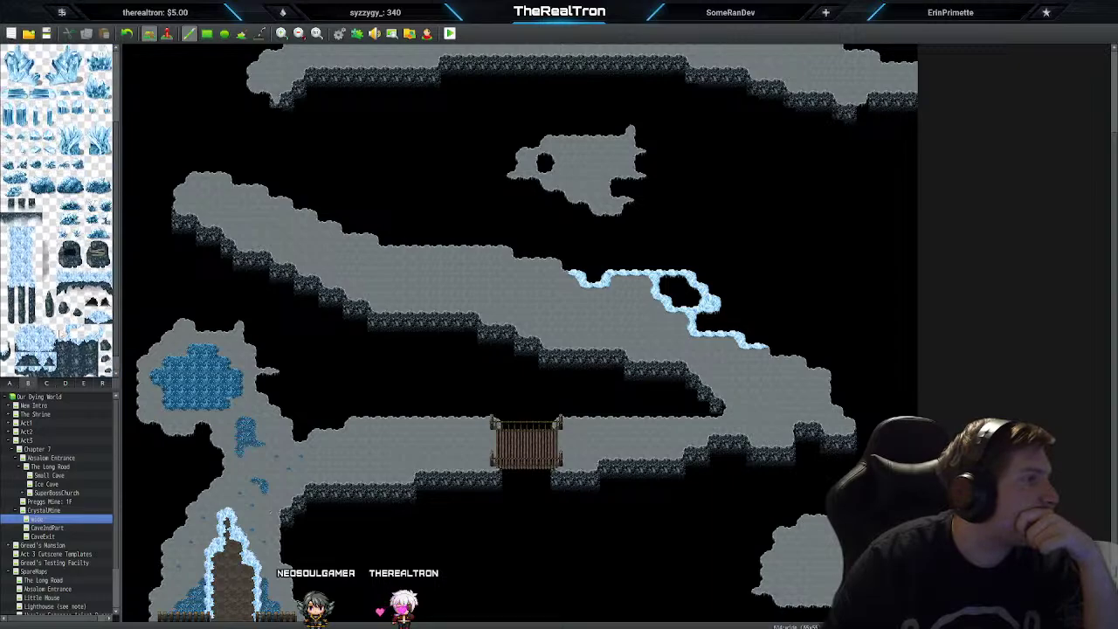
click(46, 383)
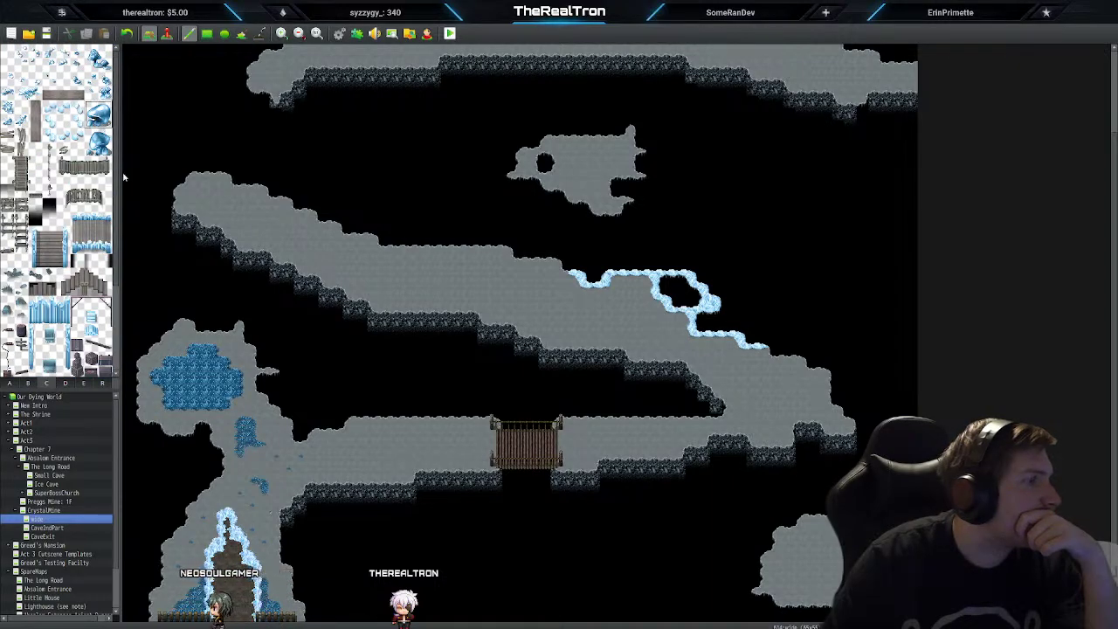
click(197, 365)
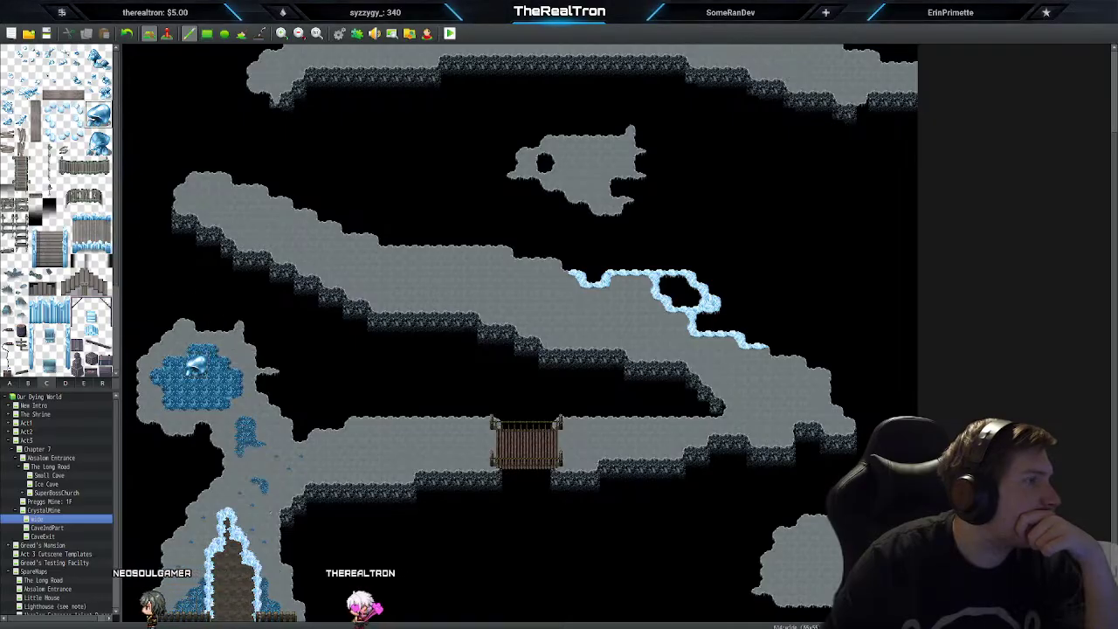
click(97, 140)
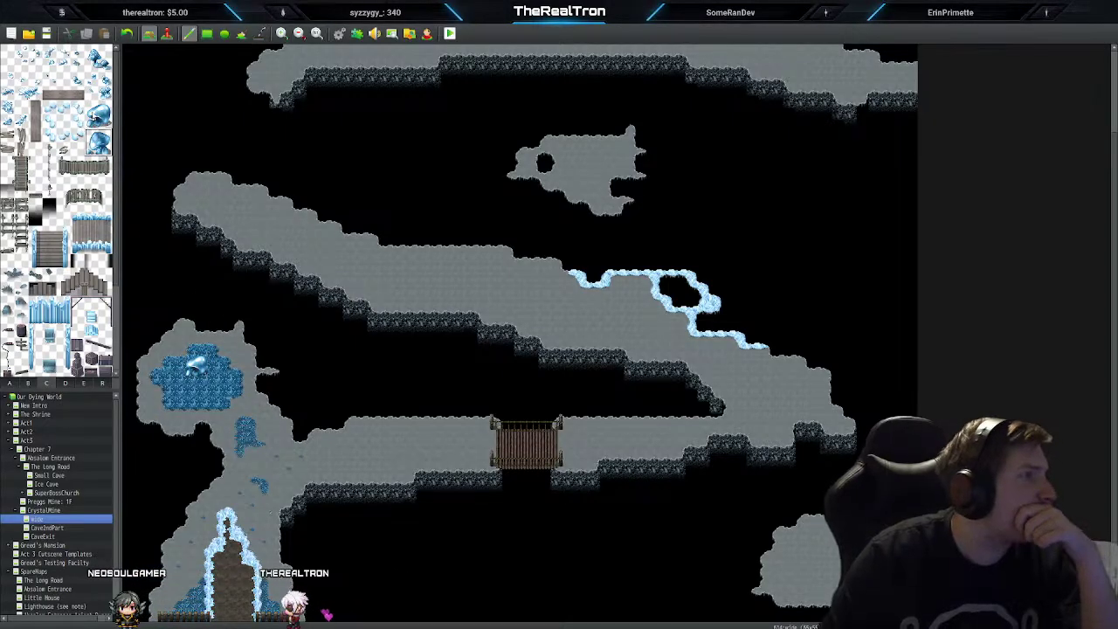
click(93, 116)
key(ctrl+z)
click(195, 376)
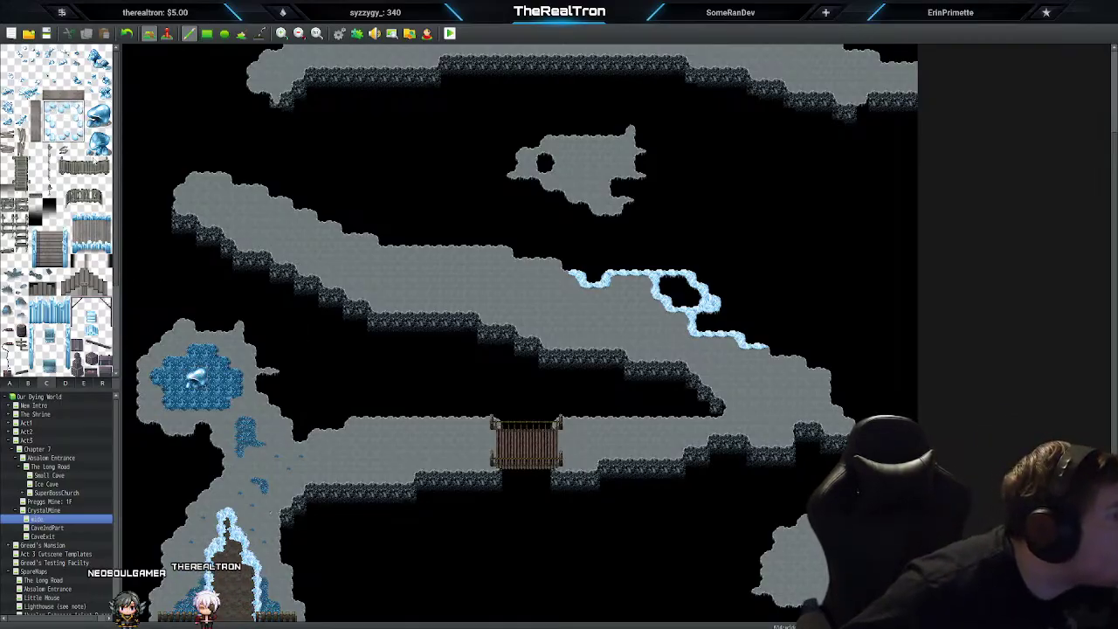
Step: Scatter small ice chunks around the edges of the blue ice pool
click(189, 383)
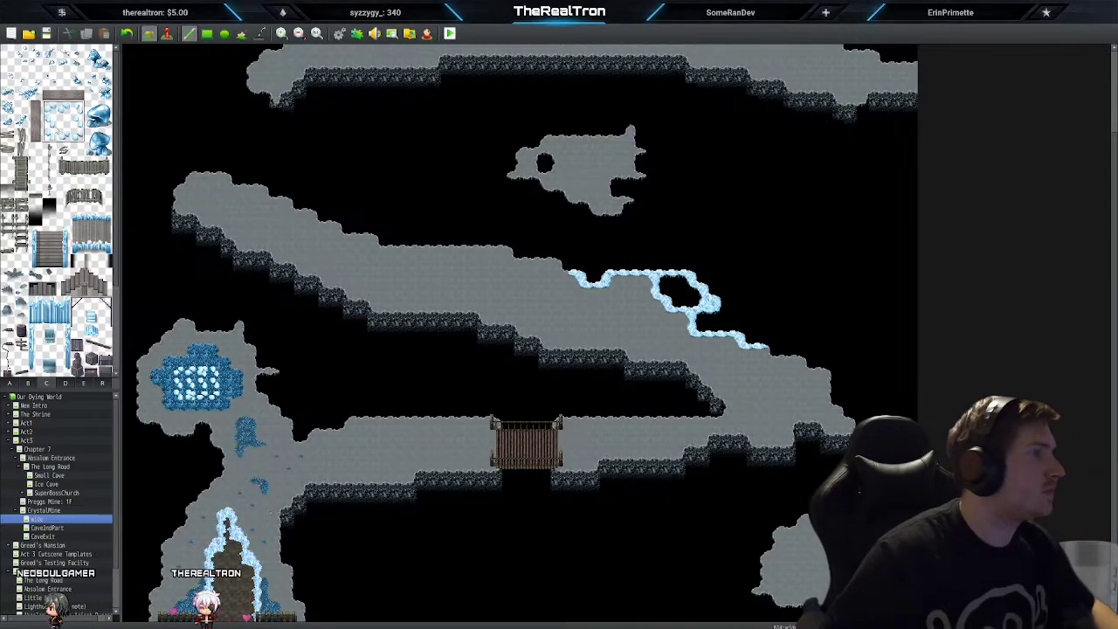
key(ctrl+z)
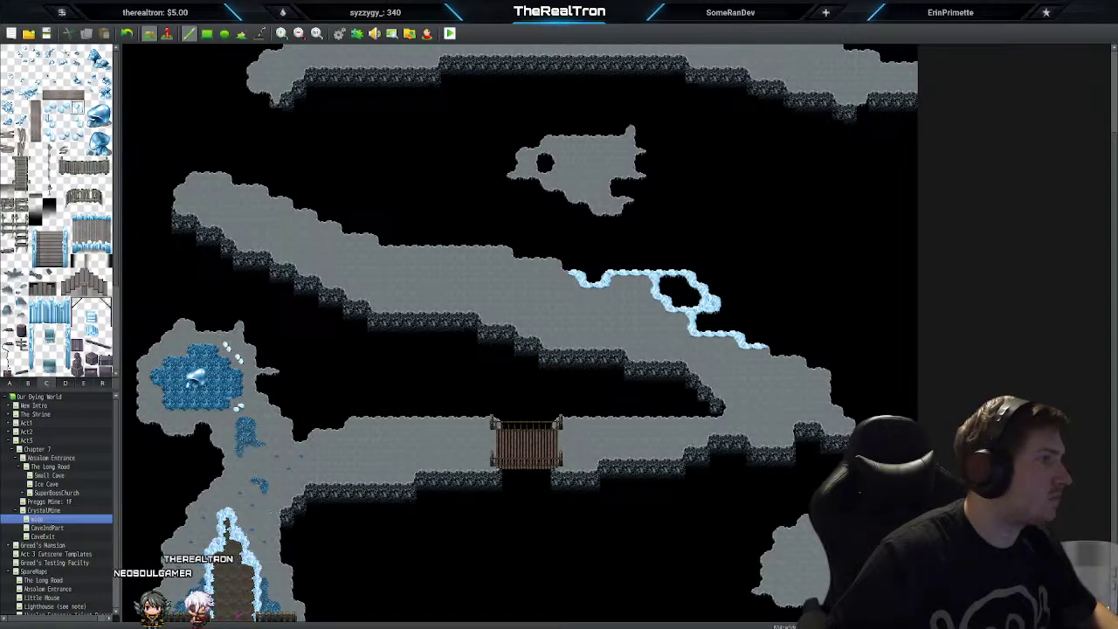
right_click(178, 346)
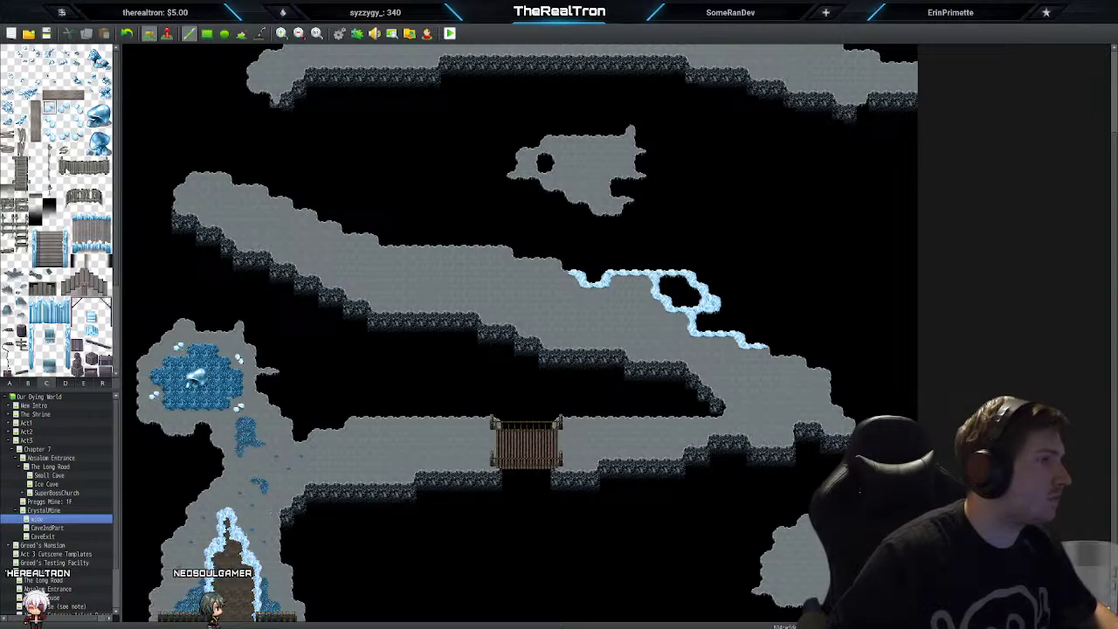
click(50, 135)
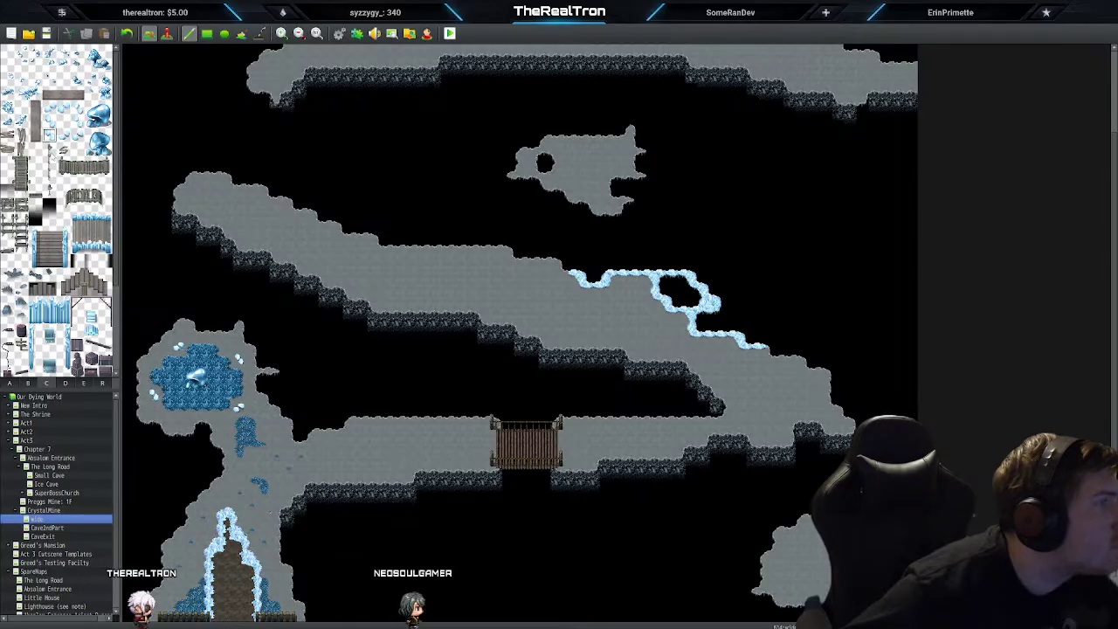
Step: Build a rock wall block four tiles wide and three tiles high on the upper edge of the diagonal ledge's west end
scroll(177, 253, up, 1)
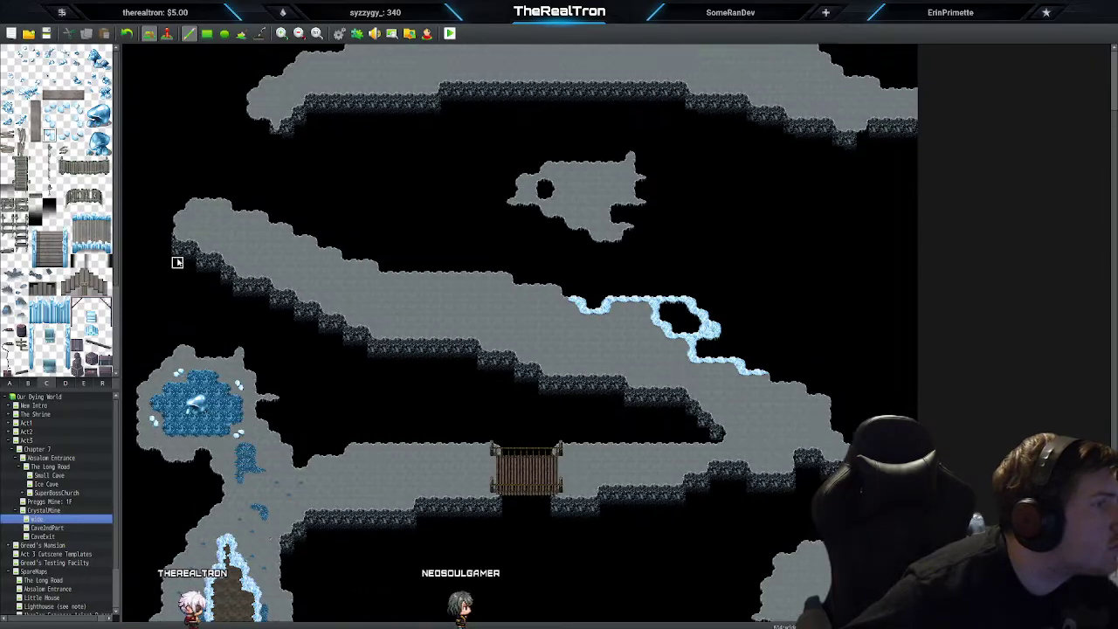
click(10, 383)
scroll(200, 239, up, 3)
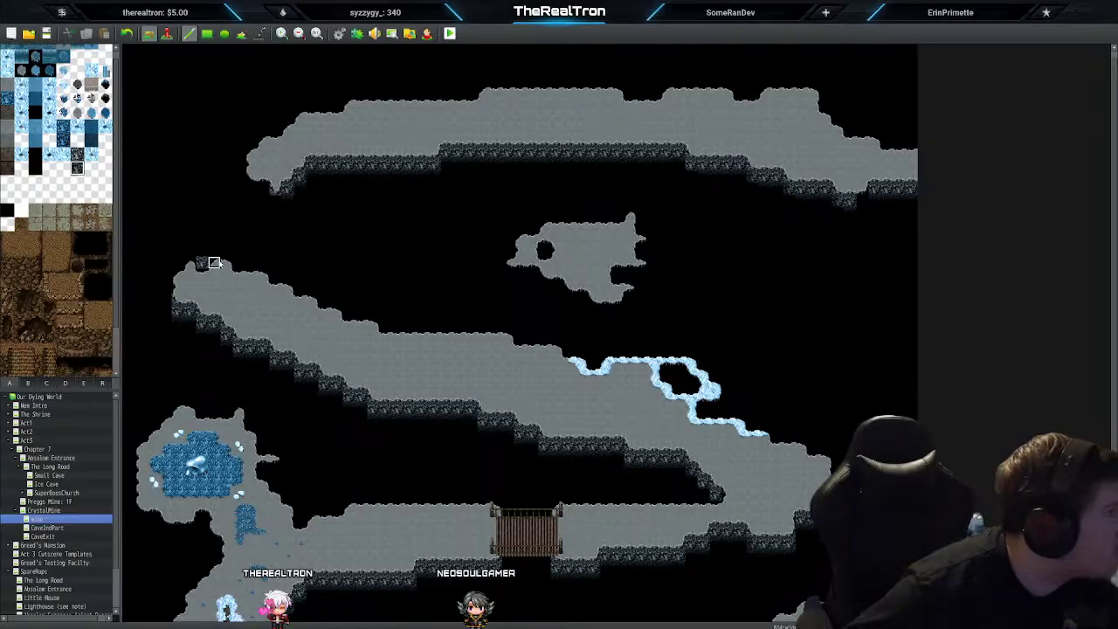
scroll(214, 262, up, 1)
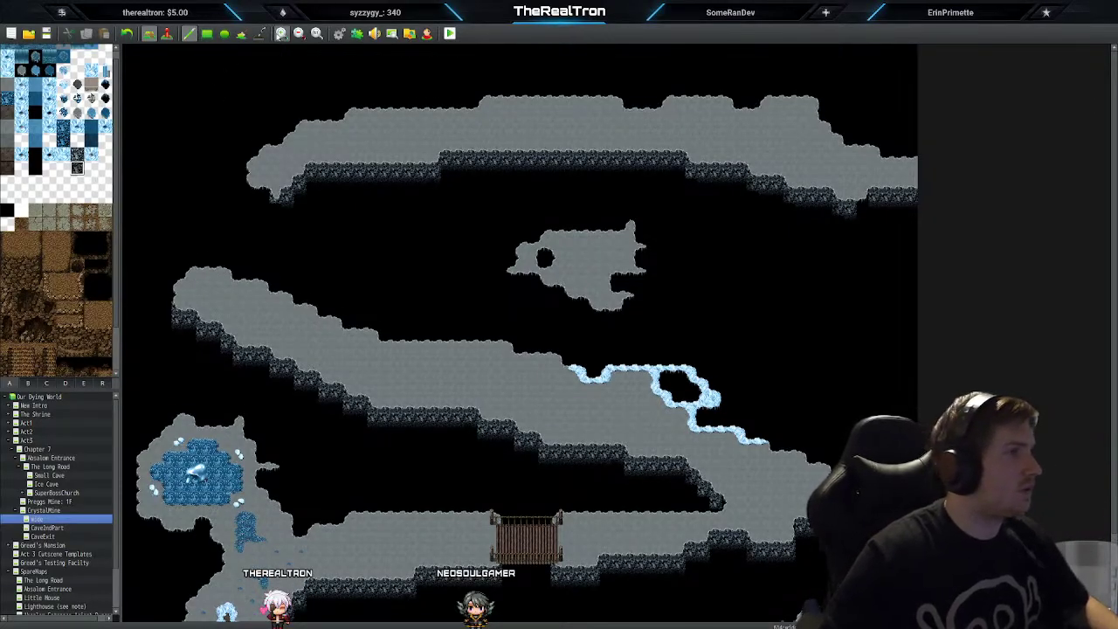
click(282, 33)
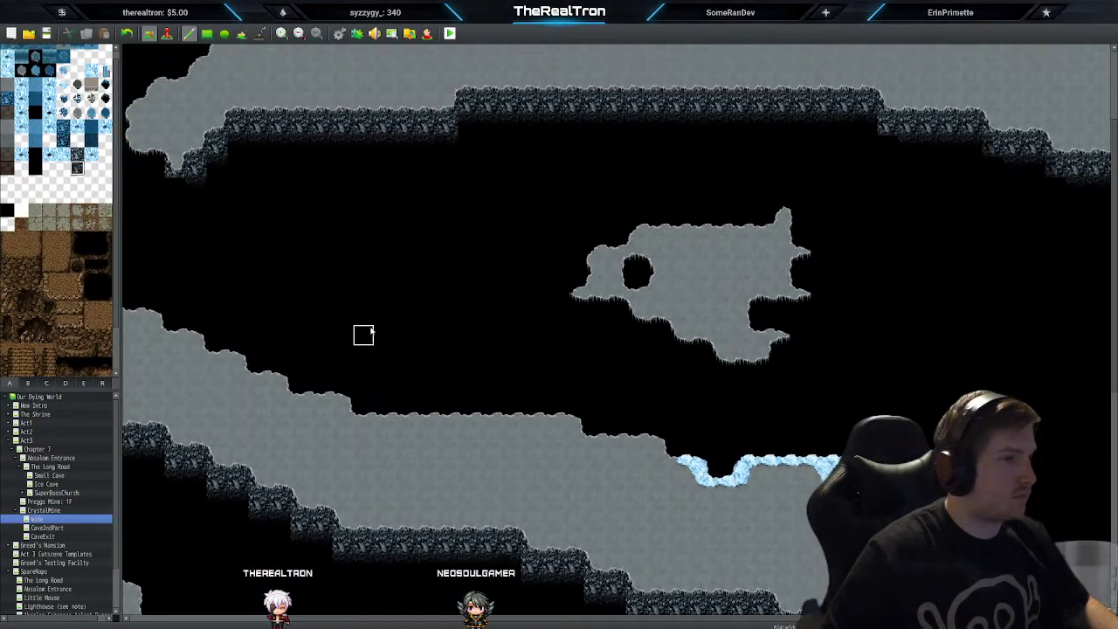
scroll(363, 335, up, 2)
drag(464, 624, 319, 616)
scroll(326, 346, up, 4)
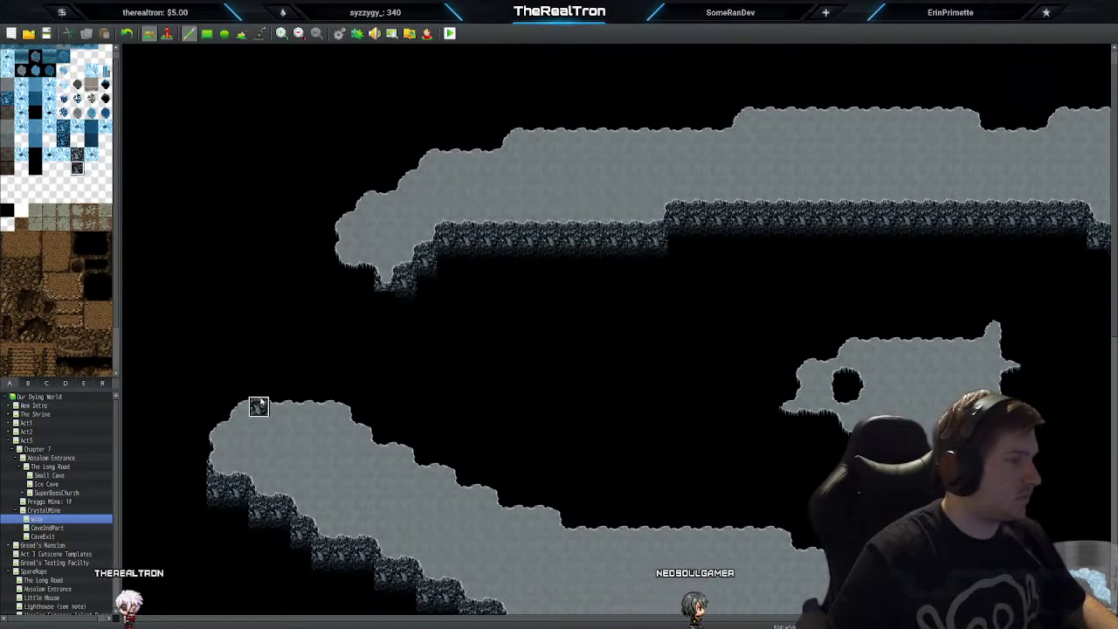
drag(258, 407, 323, 407)
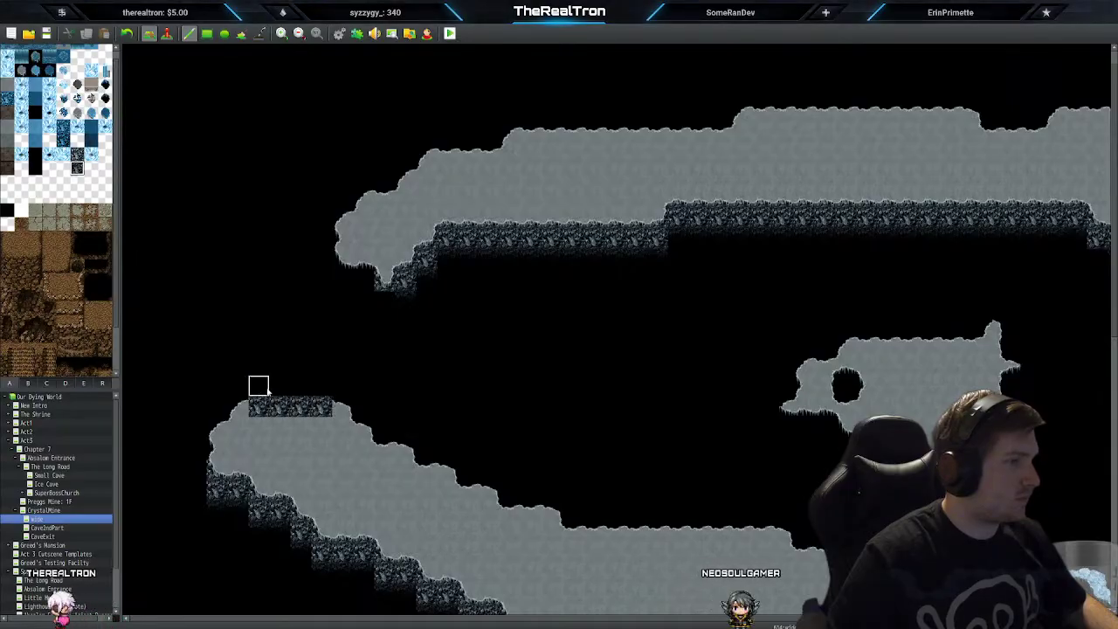
mouse_move(259, 386)
mouse_down()
mouse_move(321, 388)
mouse_move(260, 369)
mouse_up()
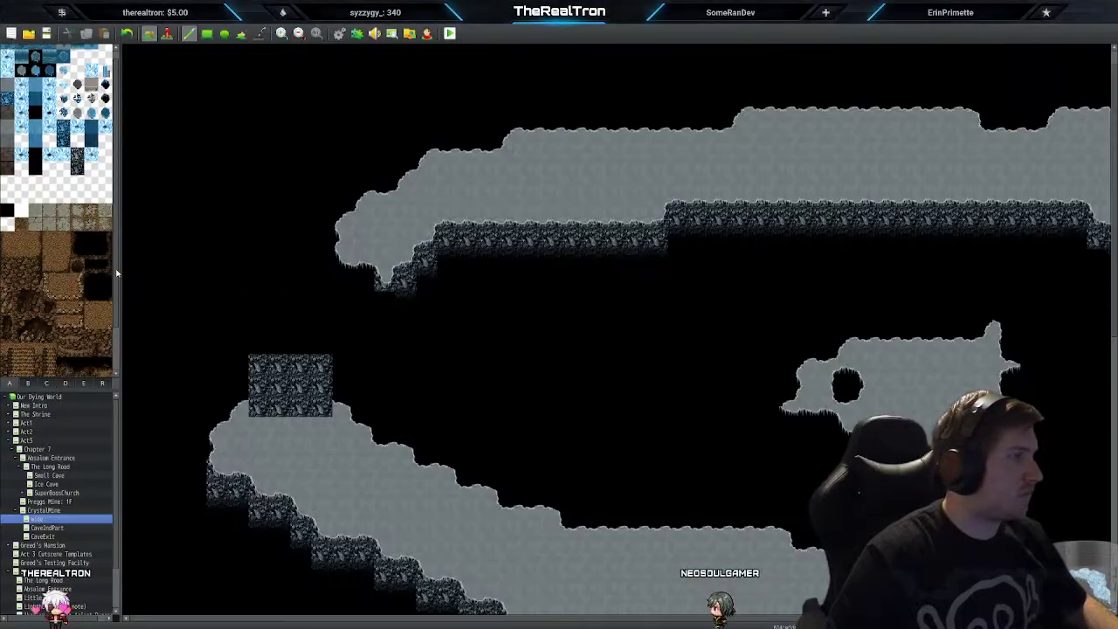
Step: Lay a row of grey floor along the top of the rock wall block and undo the stray floor strokes above it
drag(117, 271, 117, 264)
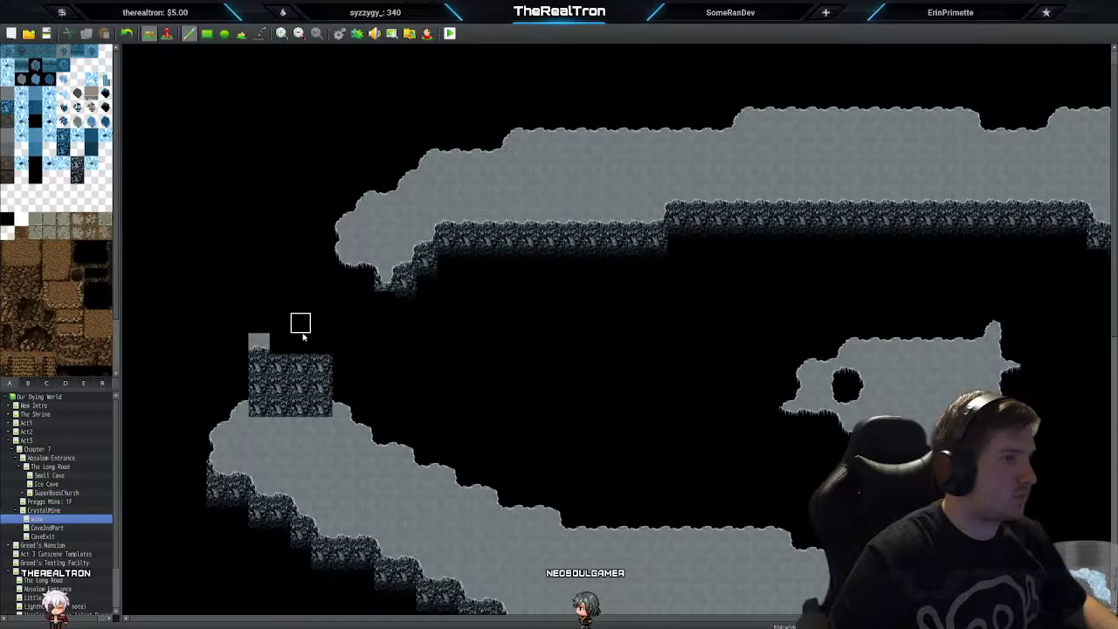
drag(308, 346, 330, 343)
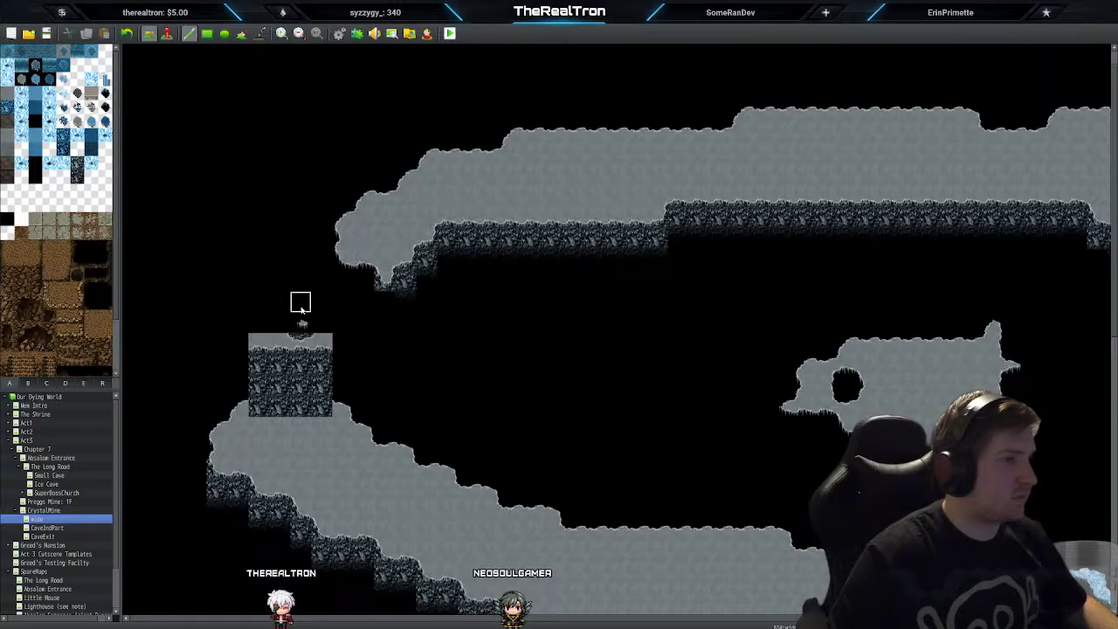
drag(294, 318, 301, 308)
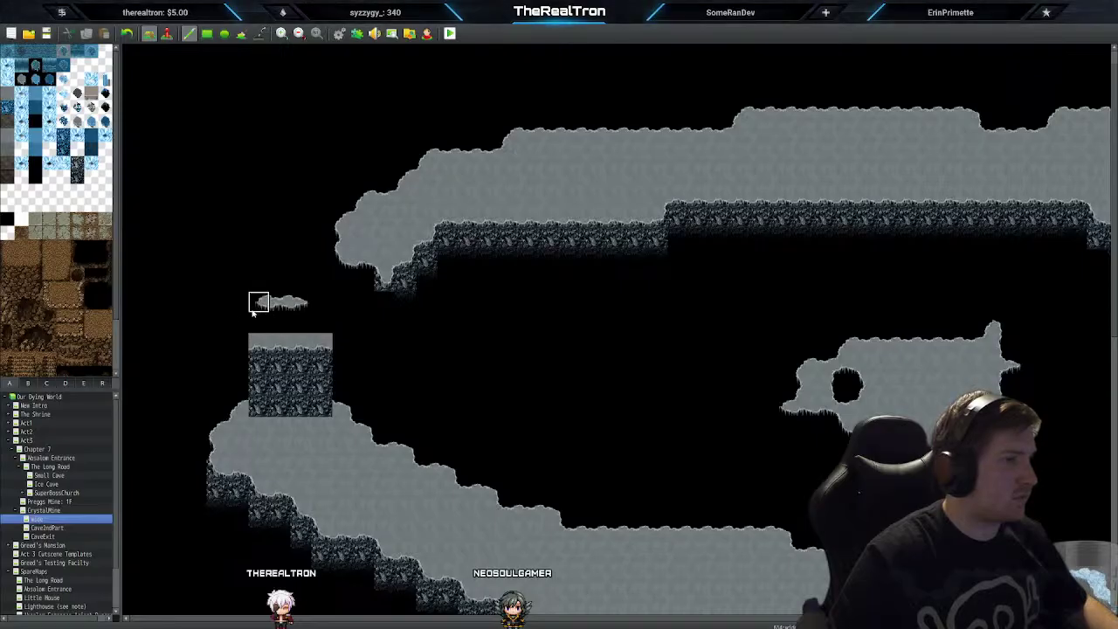
key(ctrl+z)
key(ctrl+z)
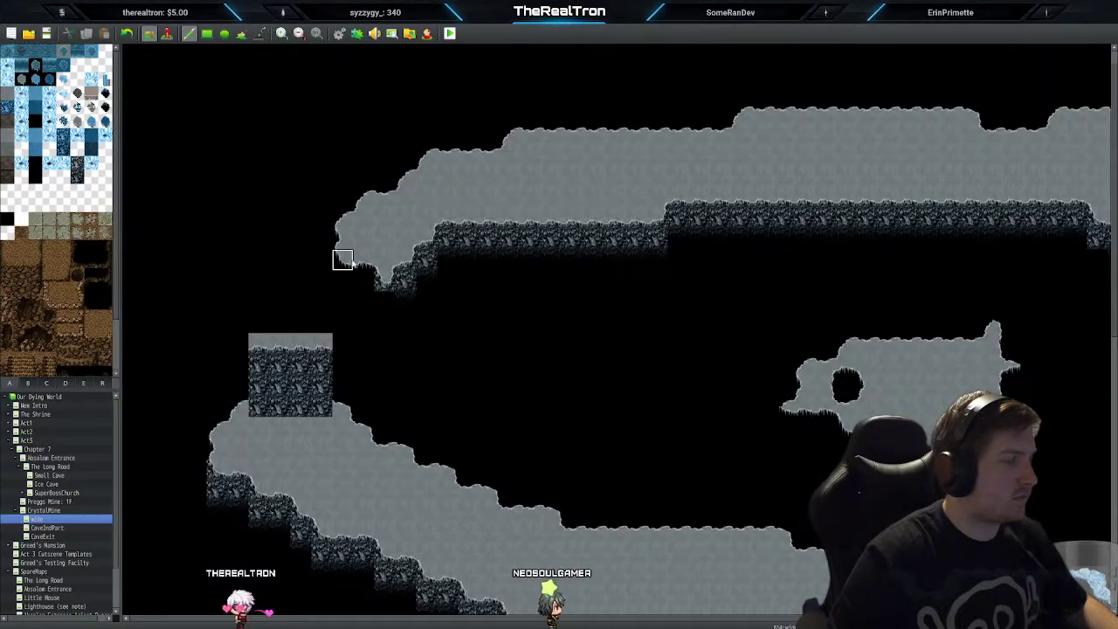
Step: Extend the upper ledge's west end southwestward with grey floor and erase the rock wall block between it and the diagonal ledge
mouse_move(322, 324)
mouse_down()
mouse_move(261, 325)
mouse_move(286, 275)
mouse_move(266, 295)
mouse_move(297, 288)
mouse_move(342, 302)
mouse_move(384, 272)
mouse_move(363, 301)
mouse_up()
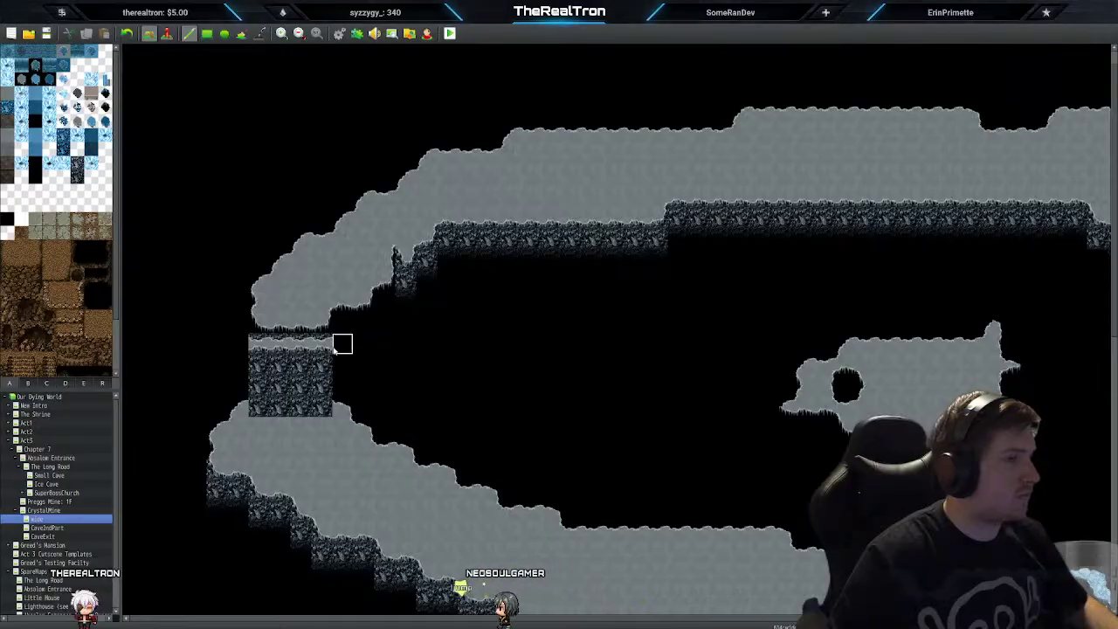
mouse_move(335, 347)
mouse_down()
mouse_move(247, 348)
mouse_move(324, 368)
mouse_up()
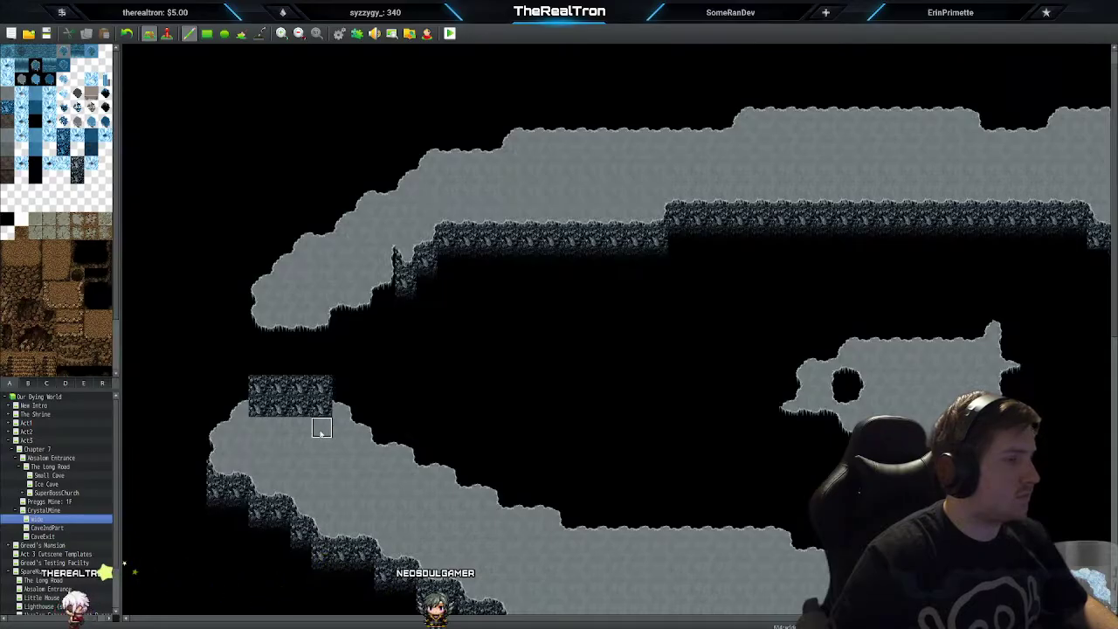
drag(325, 408, 259, 408)
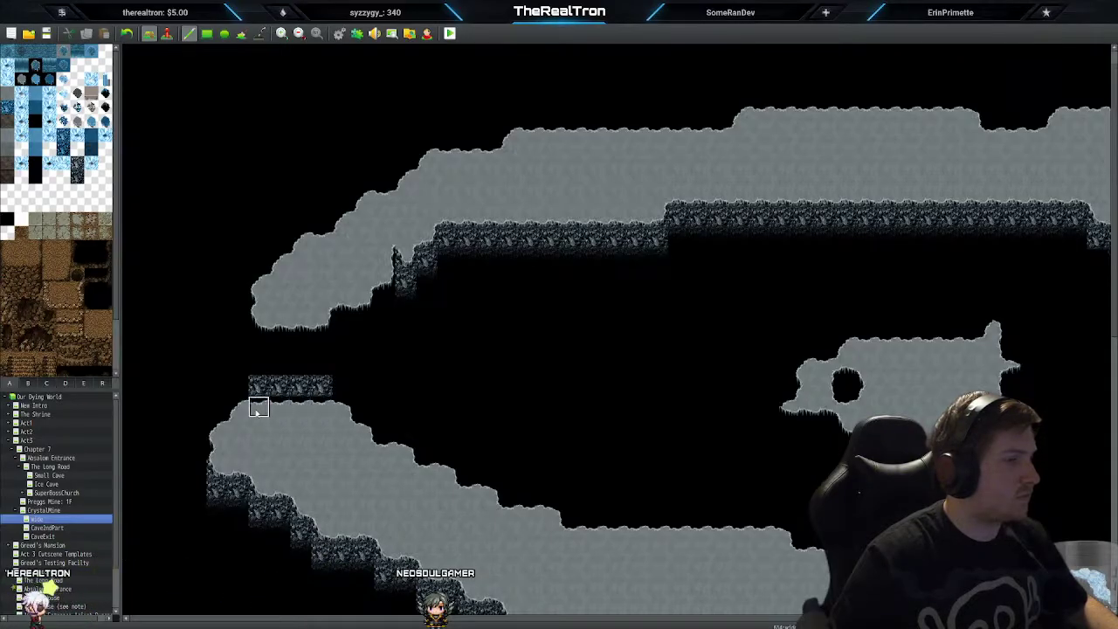
drag(341, 384, 256, 385)
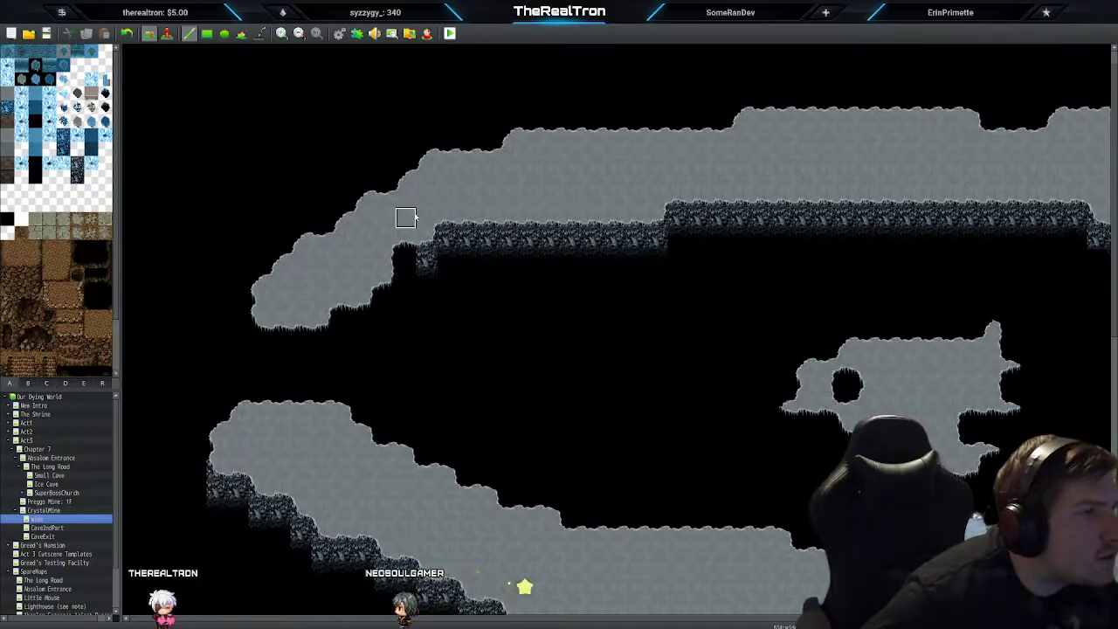
Step: Add a second row of rock wall, about ten tiles long, beneath the western section of the upper ledge's wall
right_drag(468, 219, 470, 276)
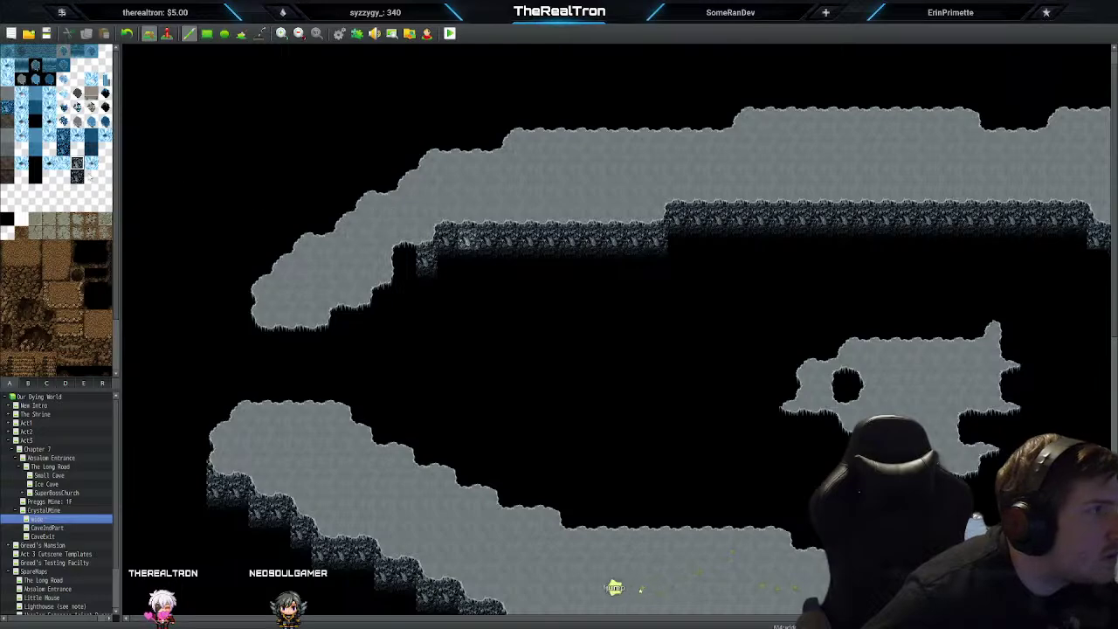
click(80, 177)
click(467, 239)
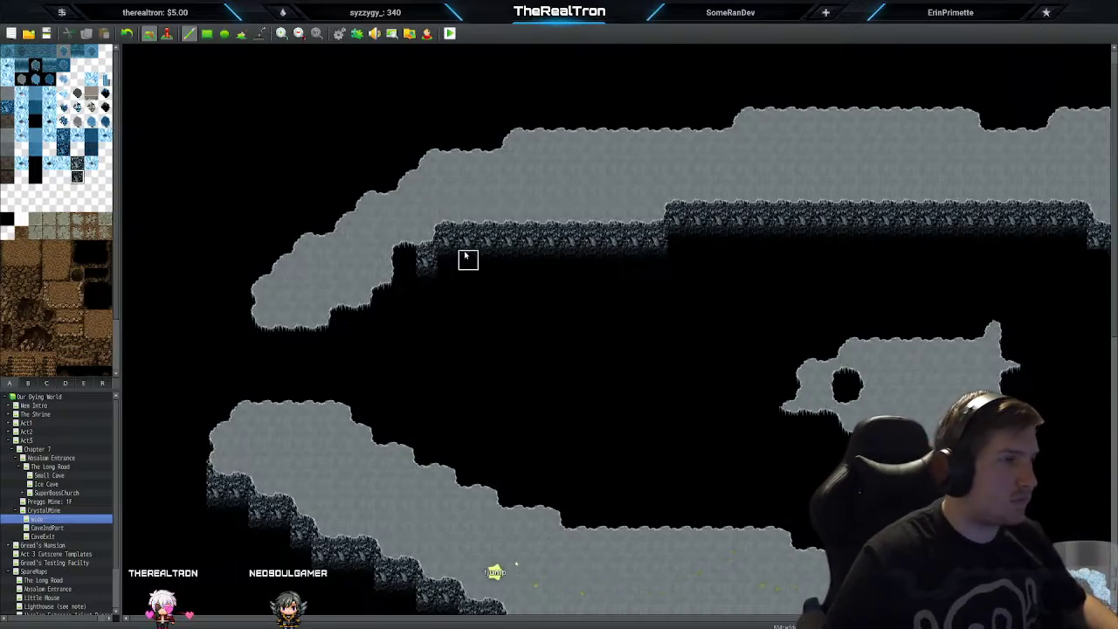
drag(468, 260, 552, 259)
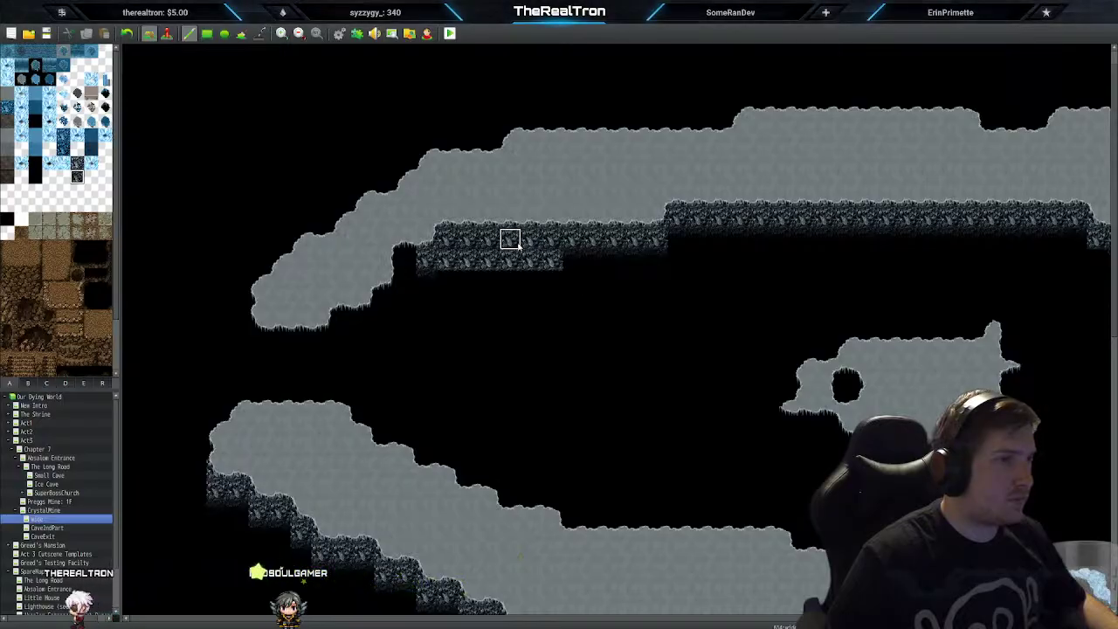
click(574, 259)
click(594, 258)
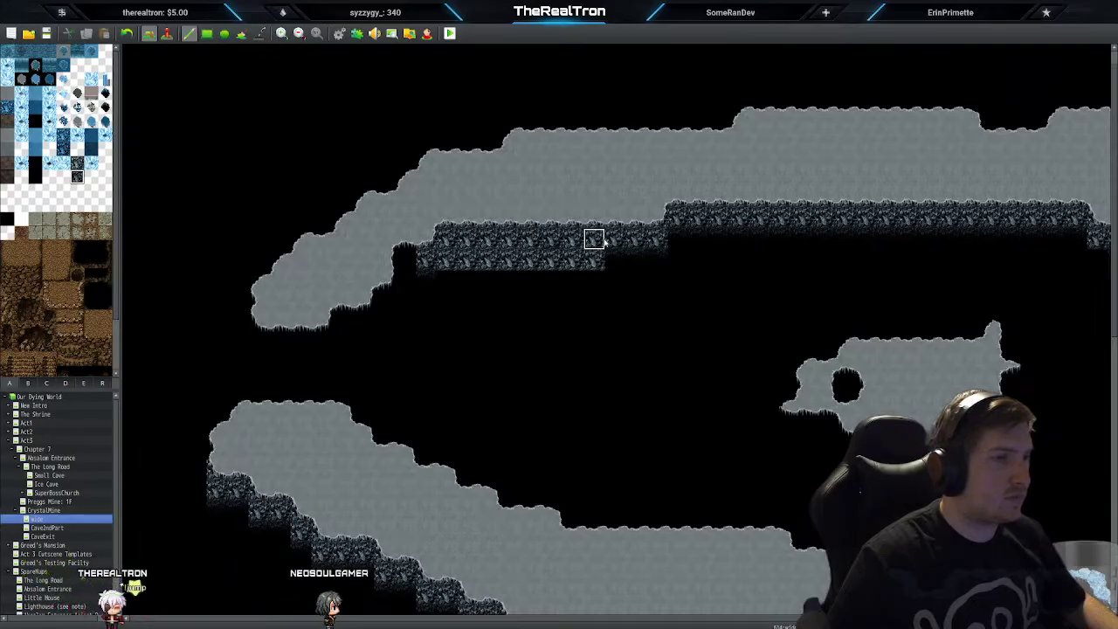
drag(614, 249, 635, 249)
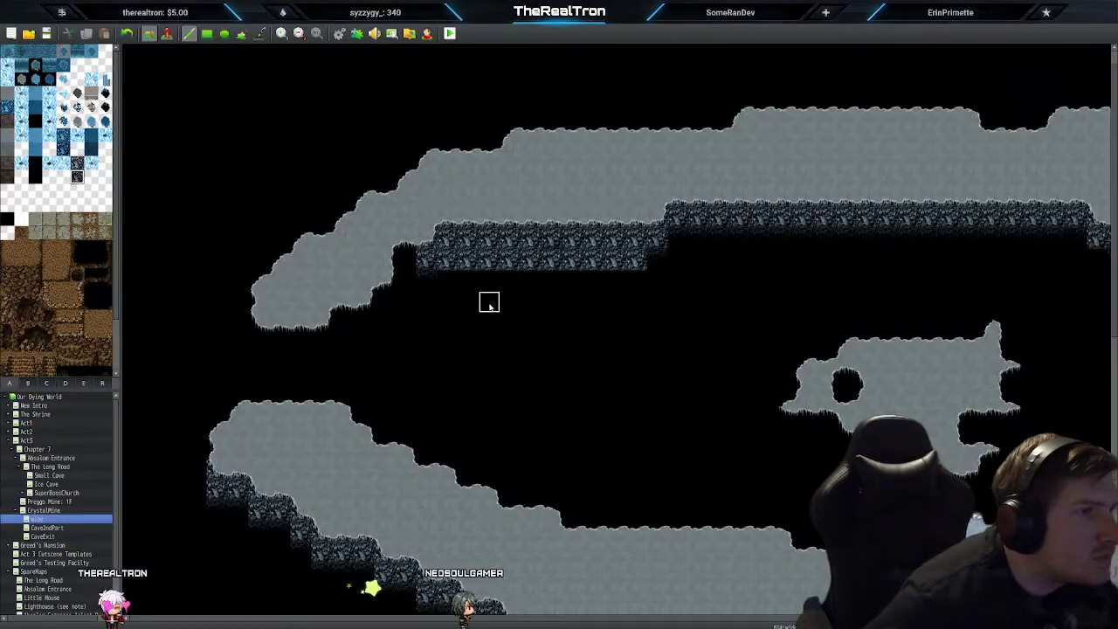
Step: Cover the western part of the upper ledge's second rock wall row with dark shadow gradient tiles
click(46, 383)
click(65, 383)
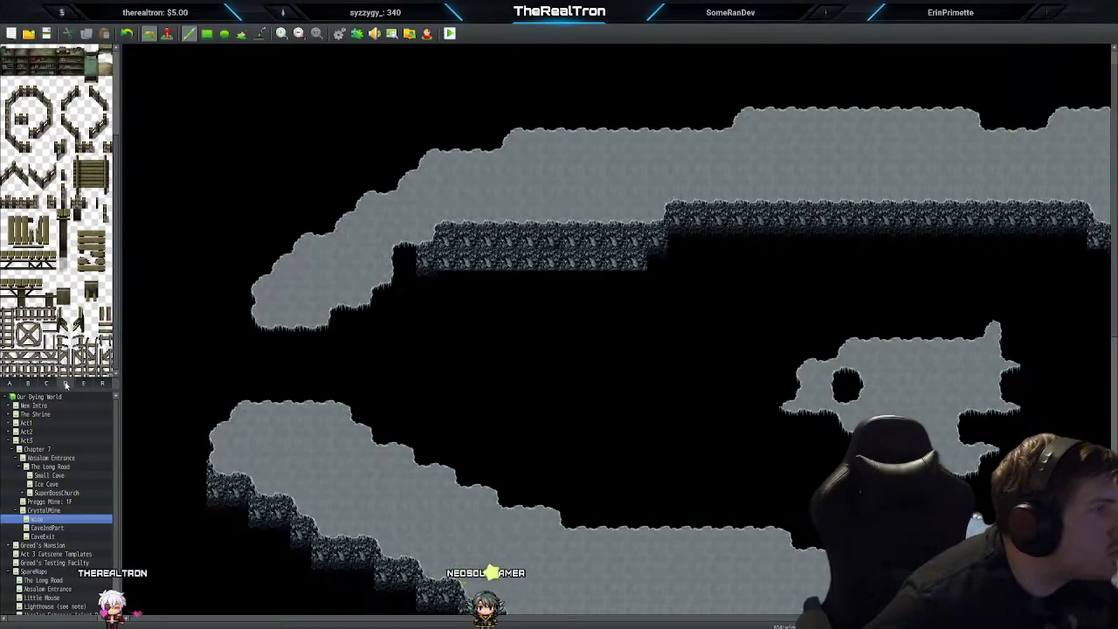
click(77, 383)
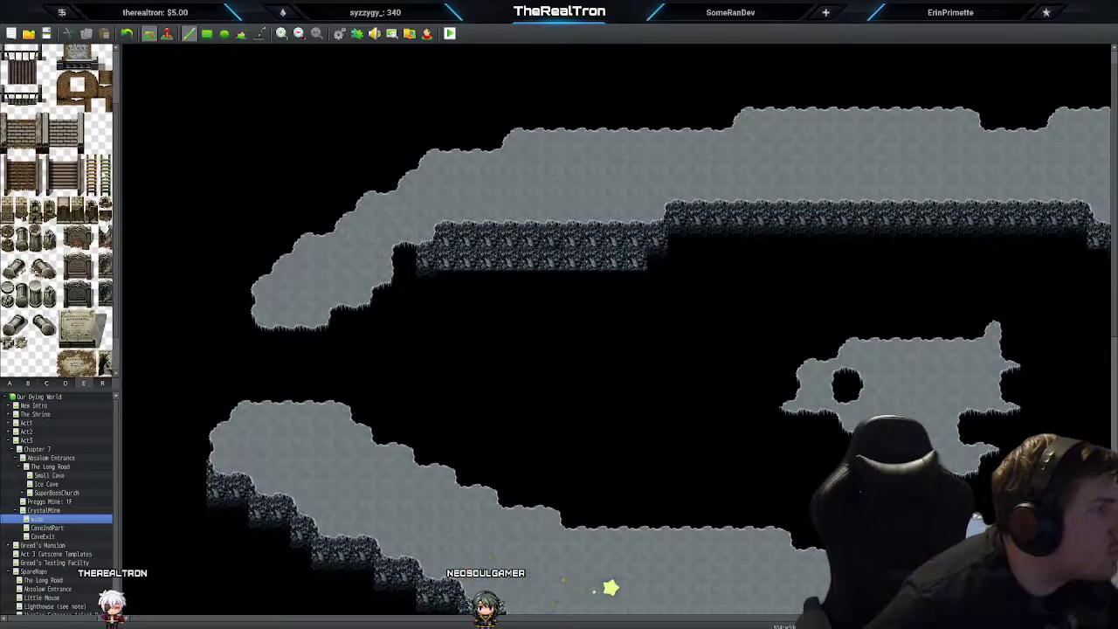
click(17, 385)
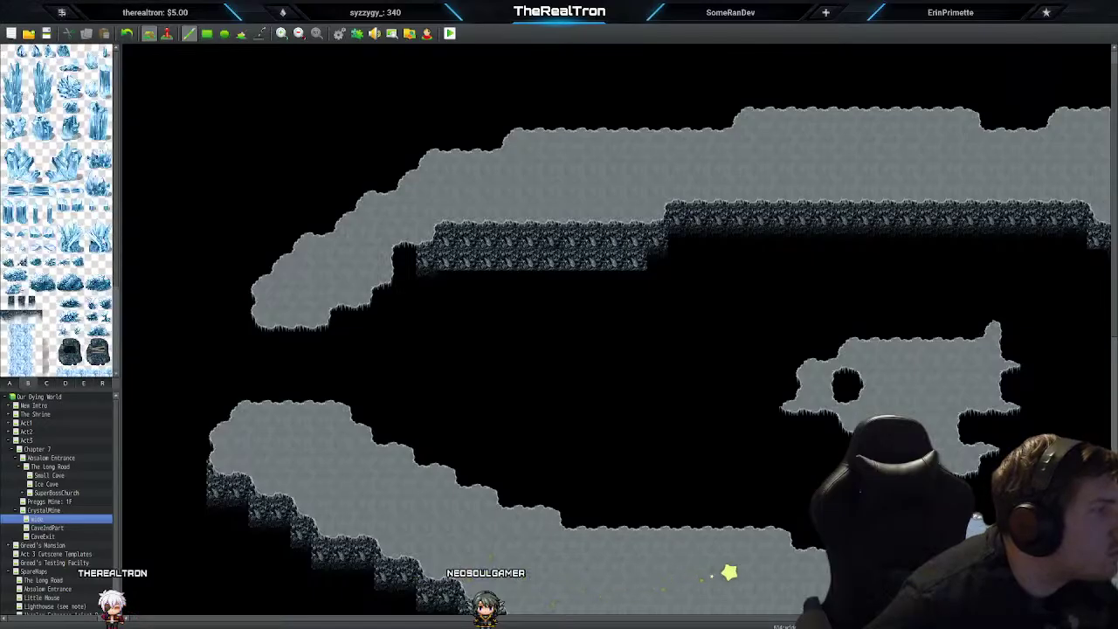
scroll(57, 209, down, 3)
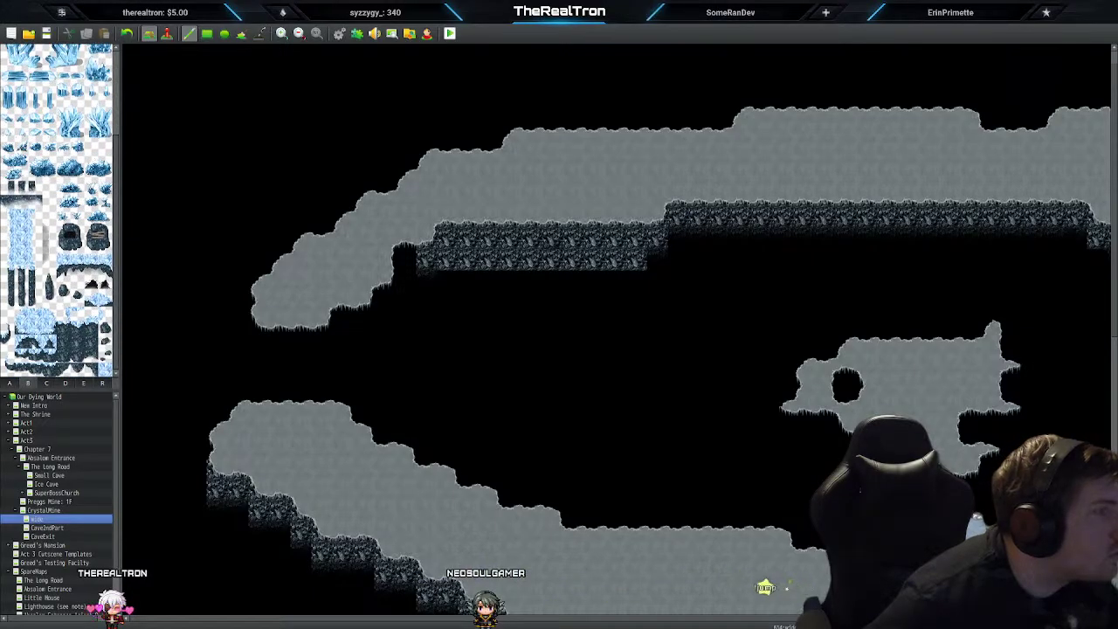
click(46, 383)
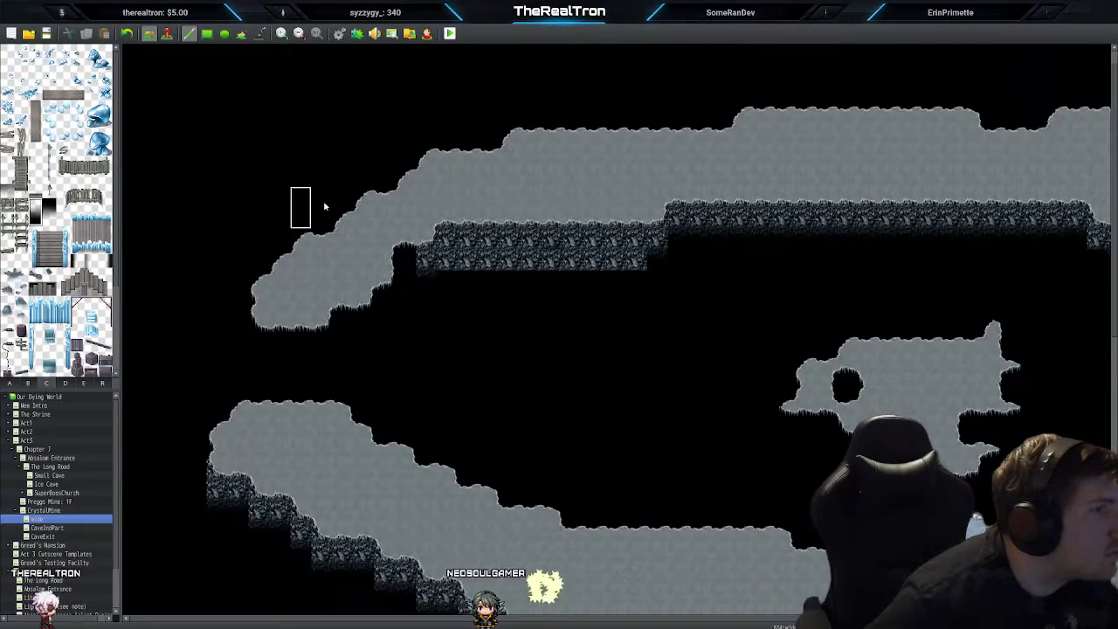
click(468, 262)
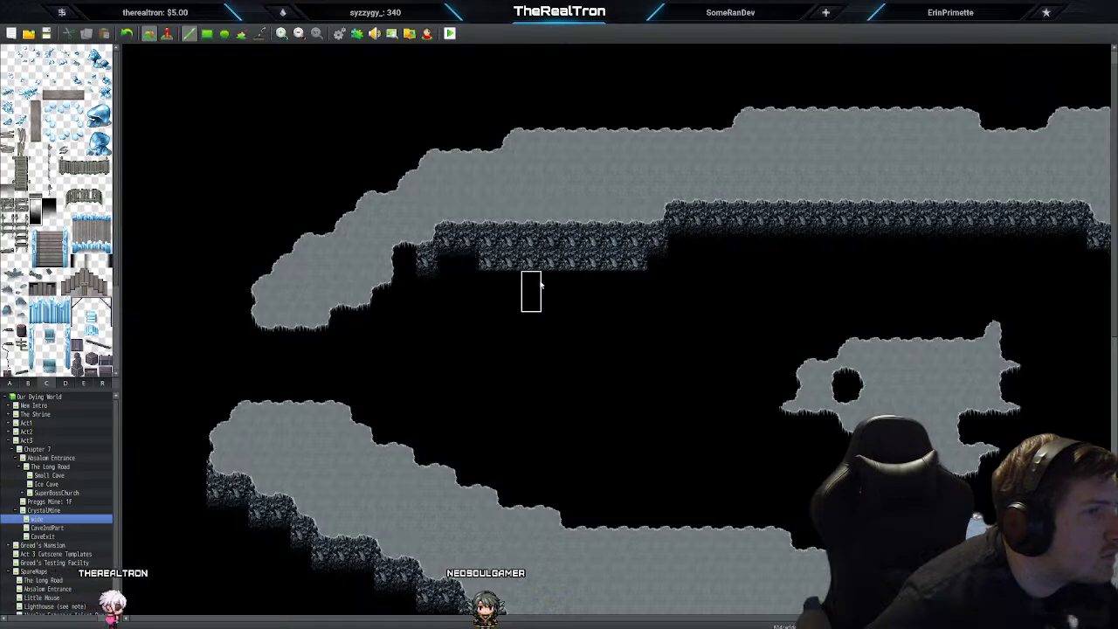
scroll(494, 403, down, 1)
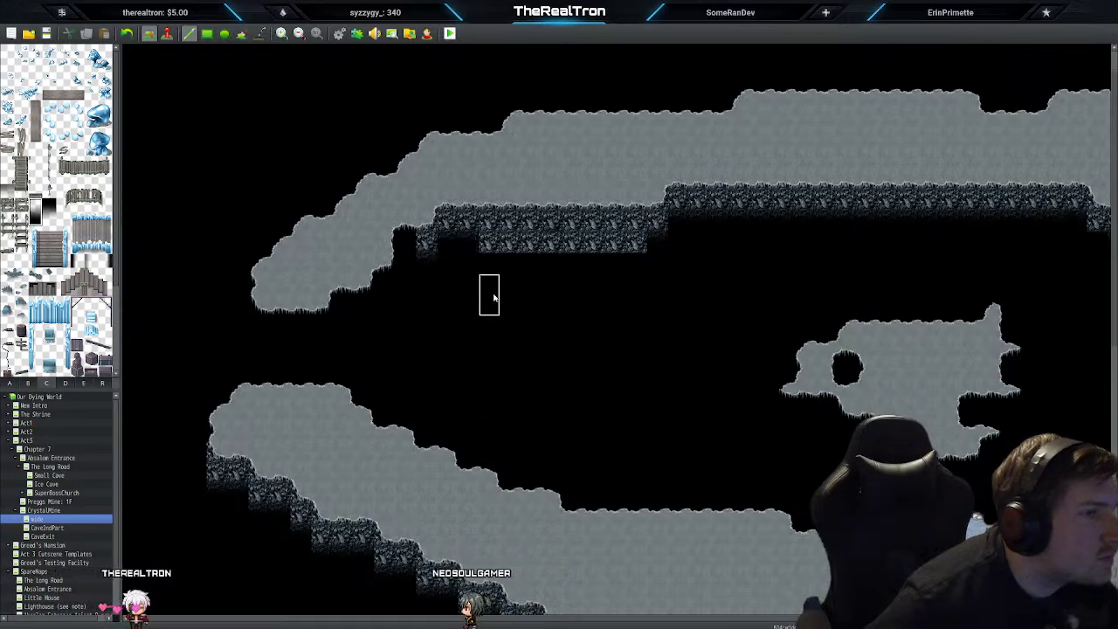
click(489, 229)
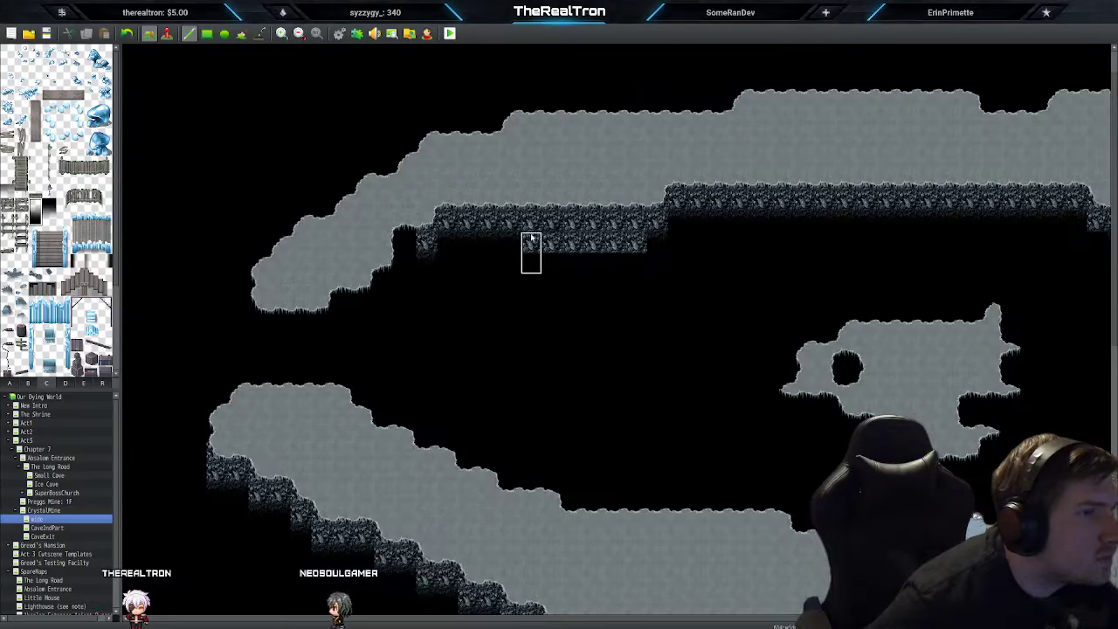
click(531, 238)
click(552, 229)
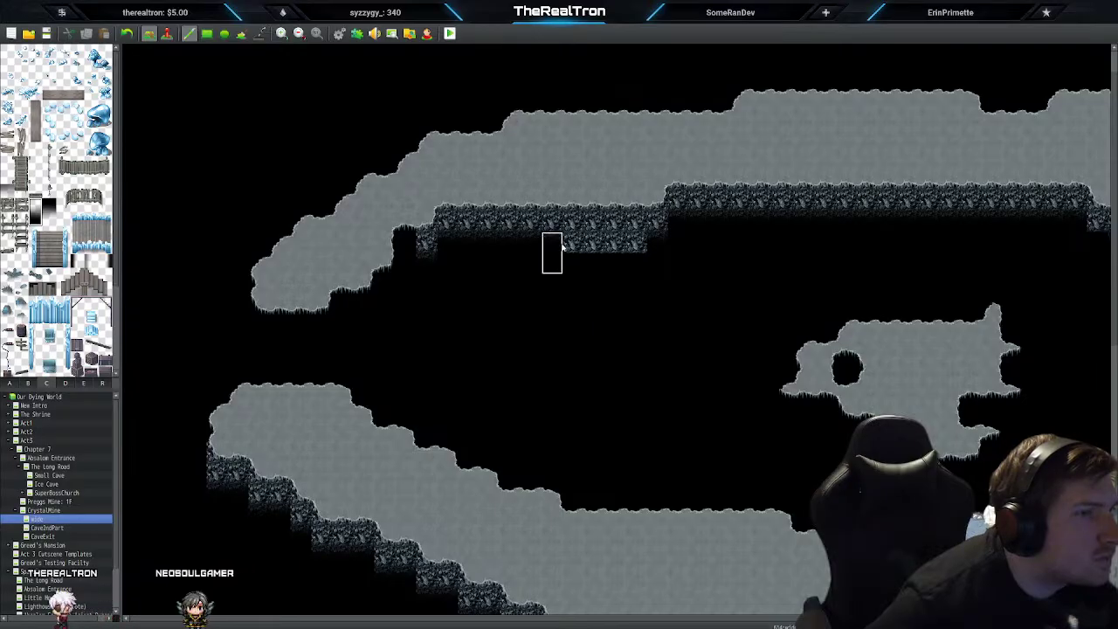
Step: Extend the west end of the unshaded second wall row one tile downward and fade its lower edge with the shadow gradient
click(573, 262)
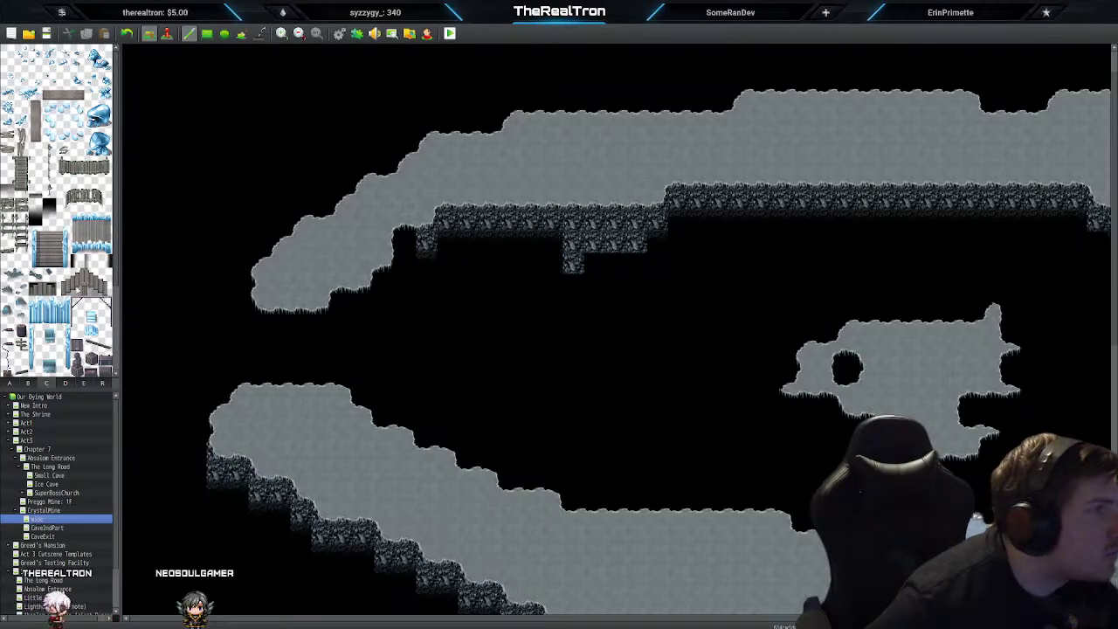
drag(36, 206, 36, 218)
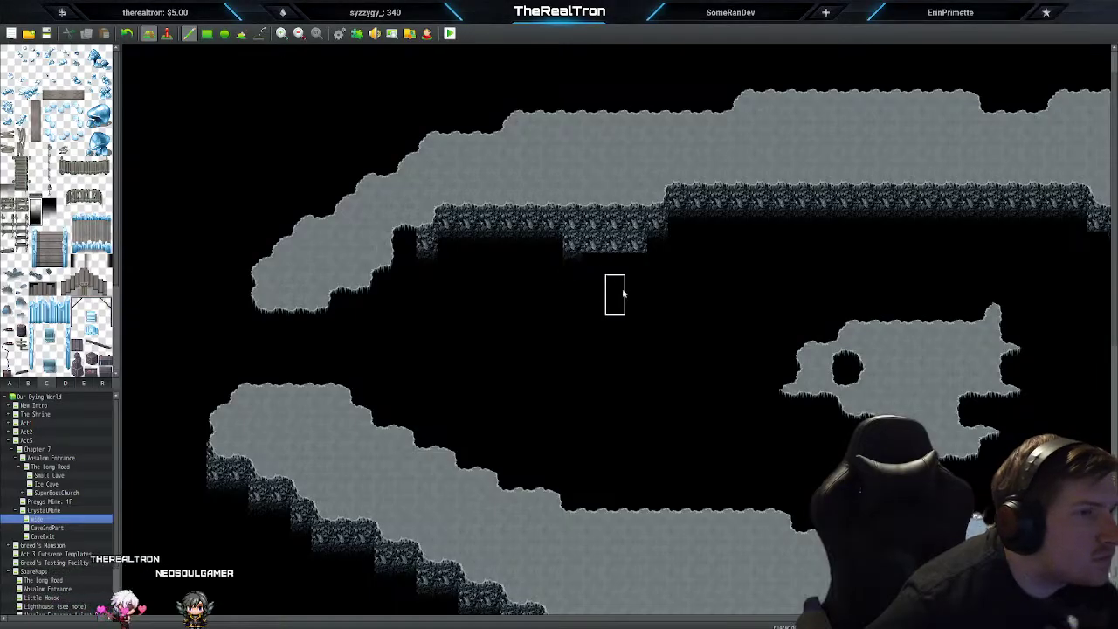
scroll(598, 398, down, 1)
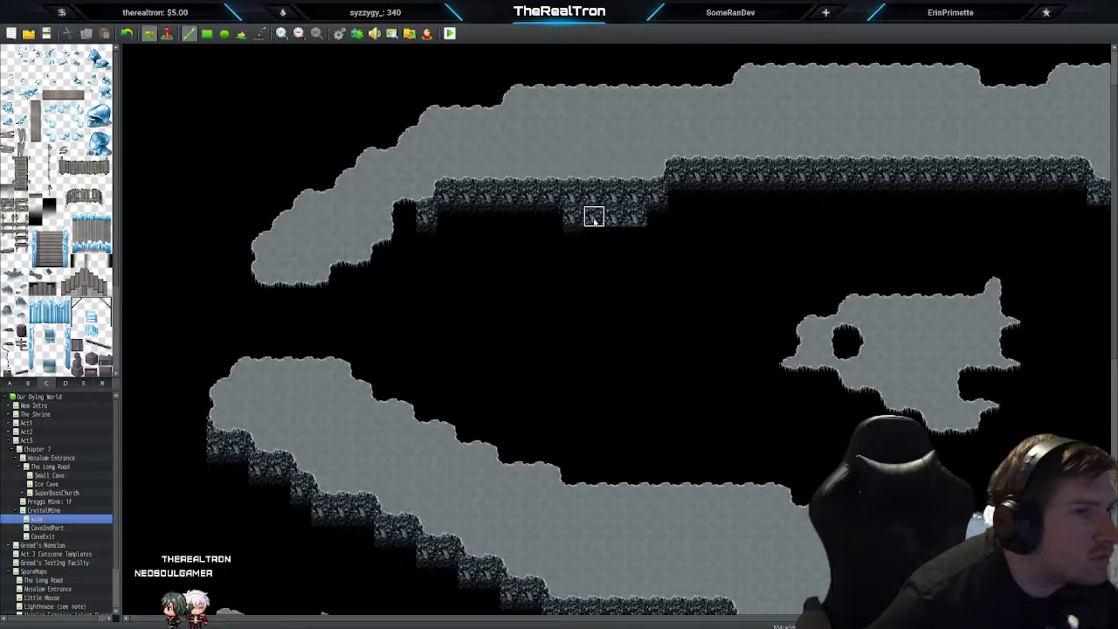
click(576, 239)
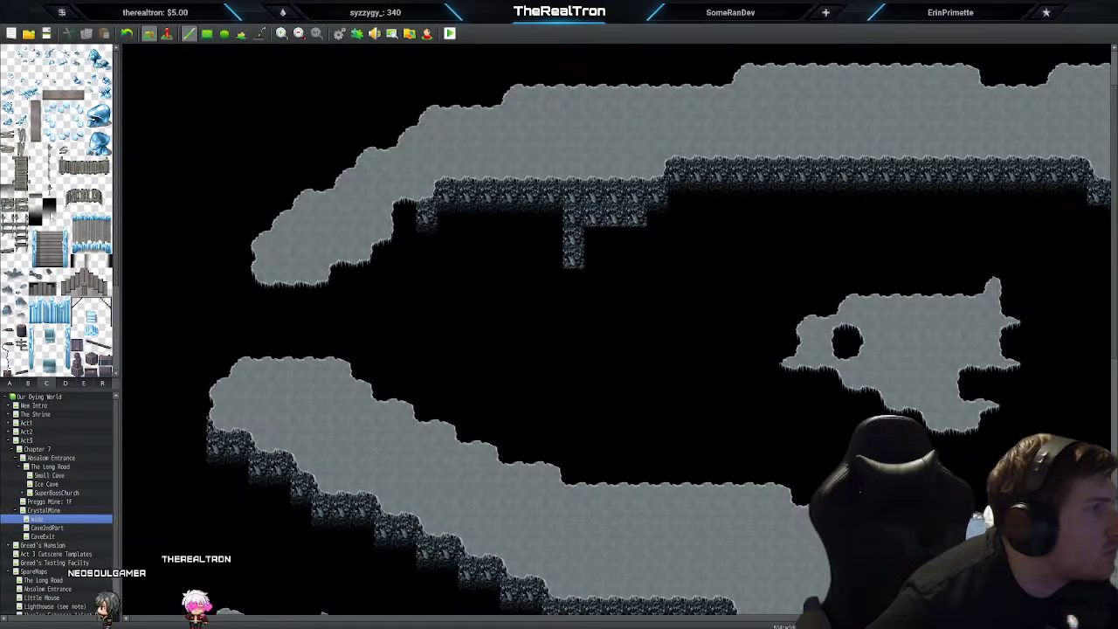
click(580, 235)
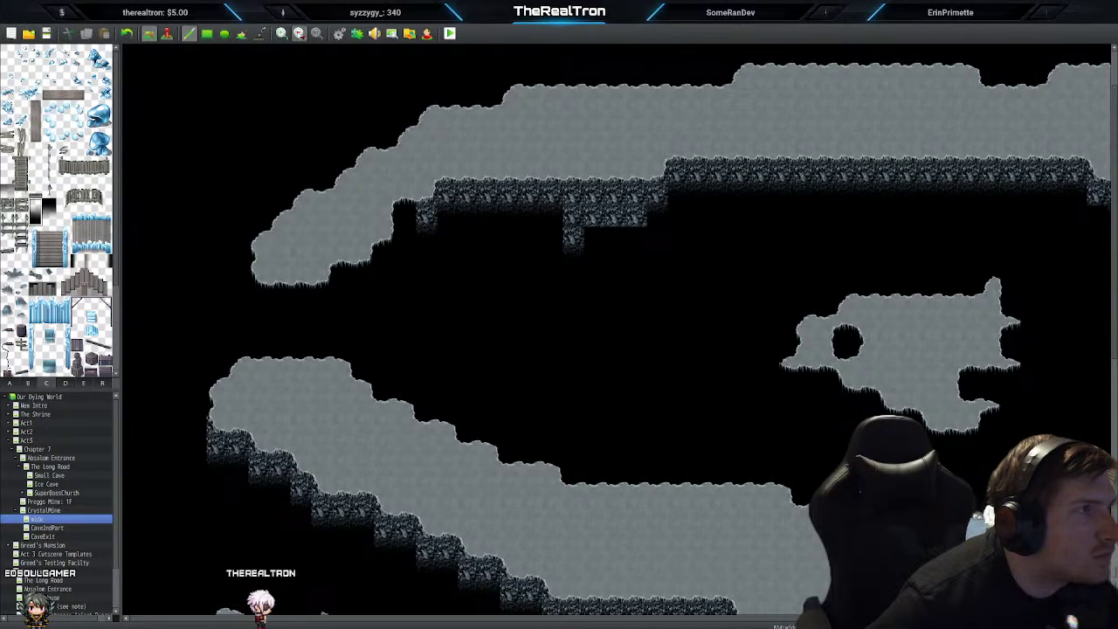
Step: Hang a thin vertical rope across the void from the upper ledge's west end down to the diagonal ledge
click(299, 33)
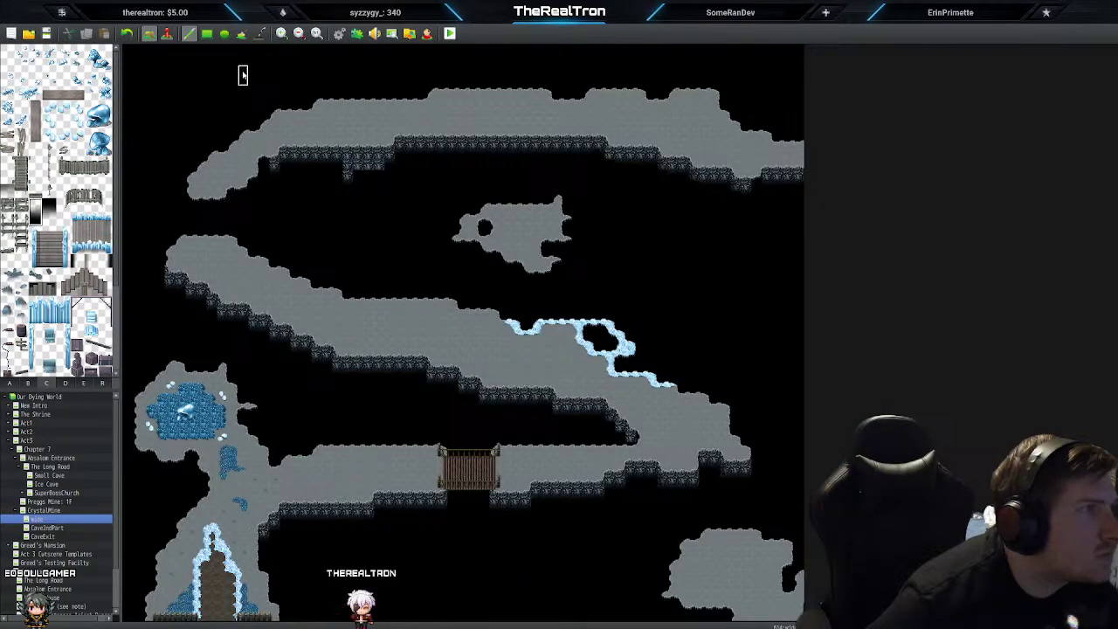
click(282, 34)
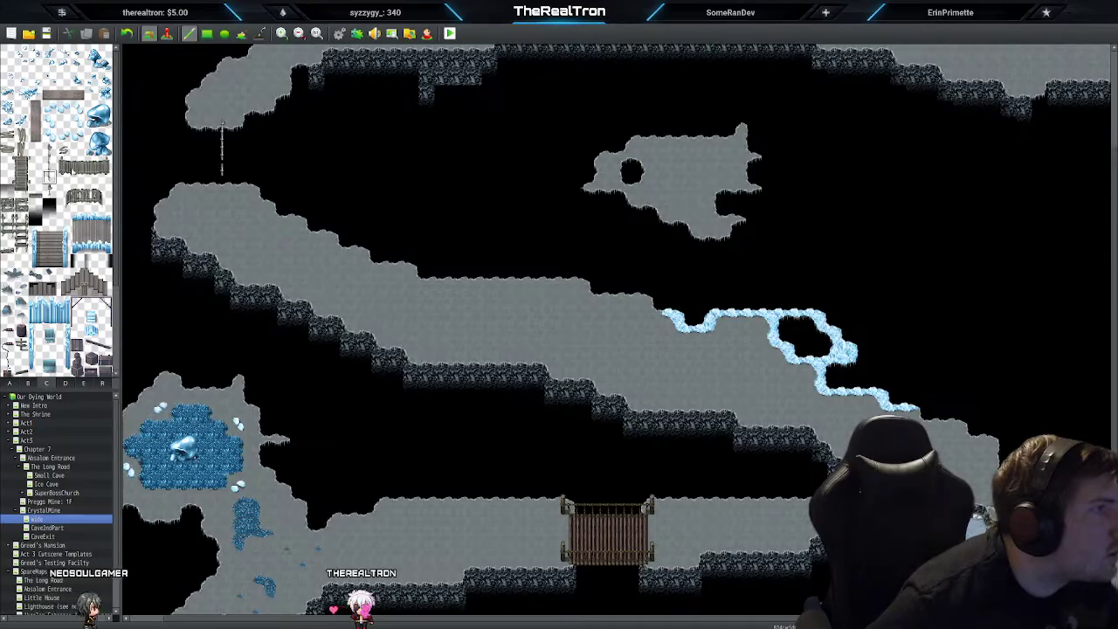
scroll(225, 196, up, 1)
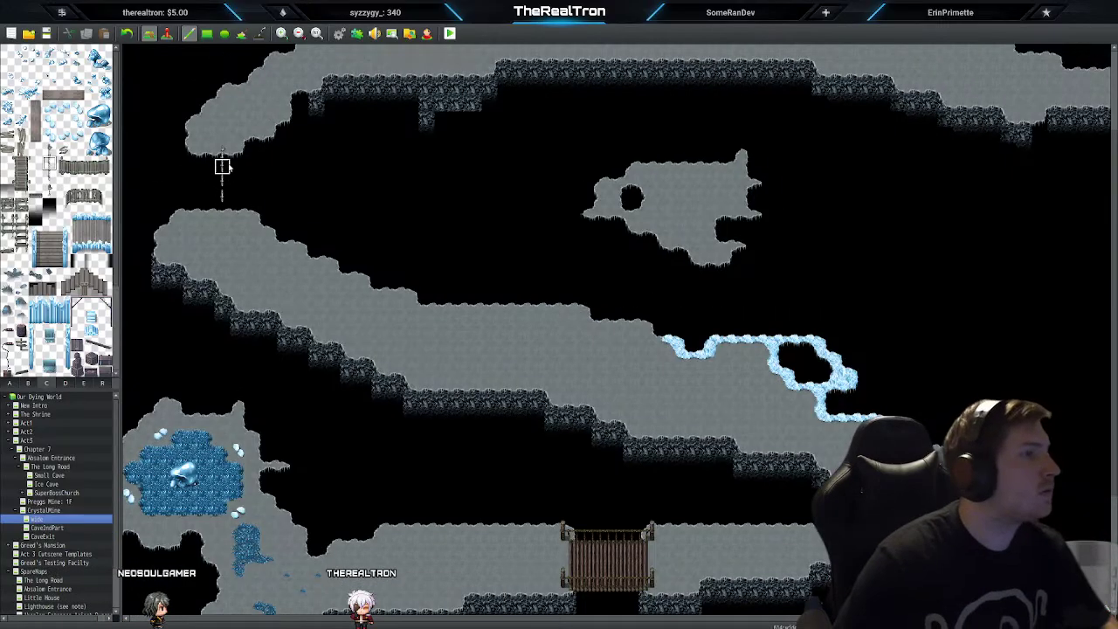
drag(222, 190, 221, 209)
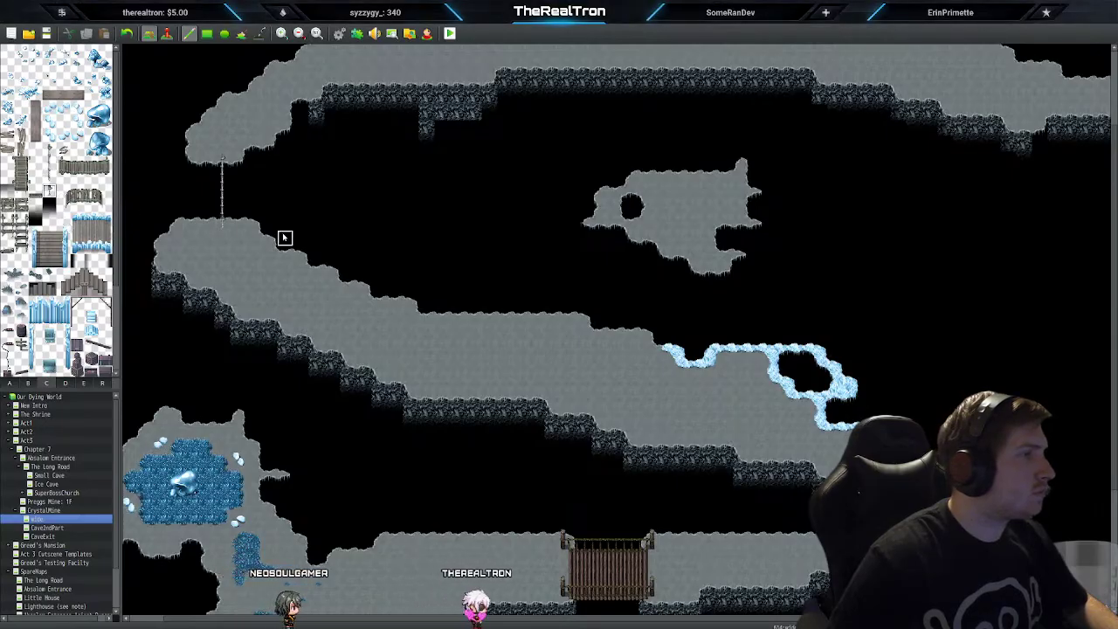
scroll(160, 224, up, 1)
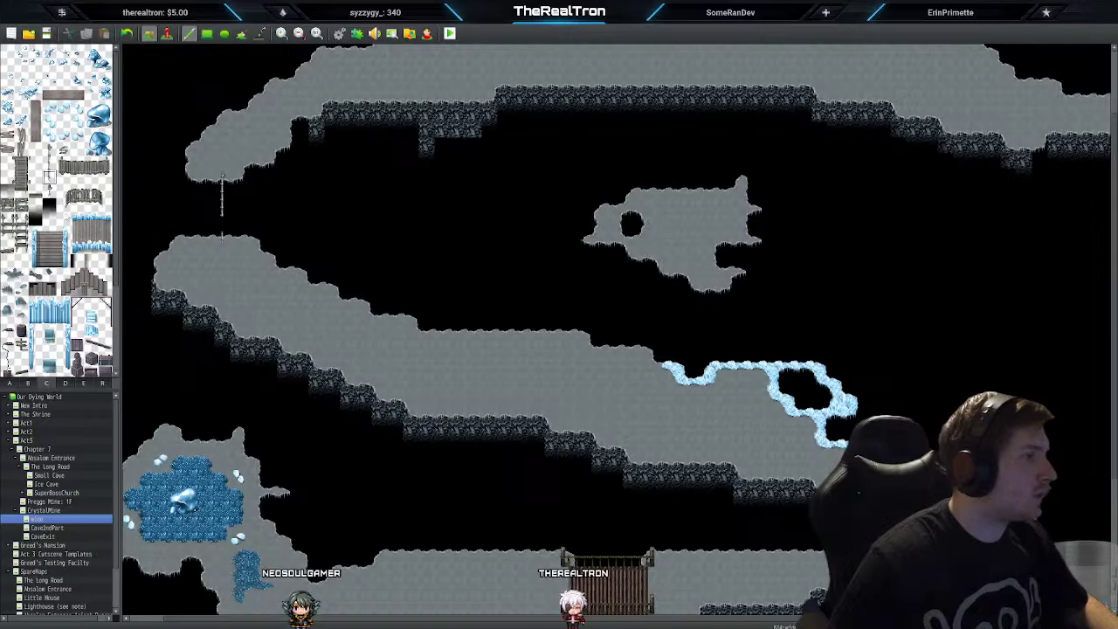
scroll(346, 251, up, 3)
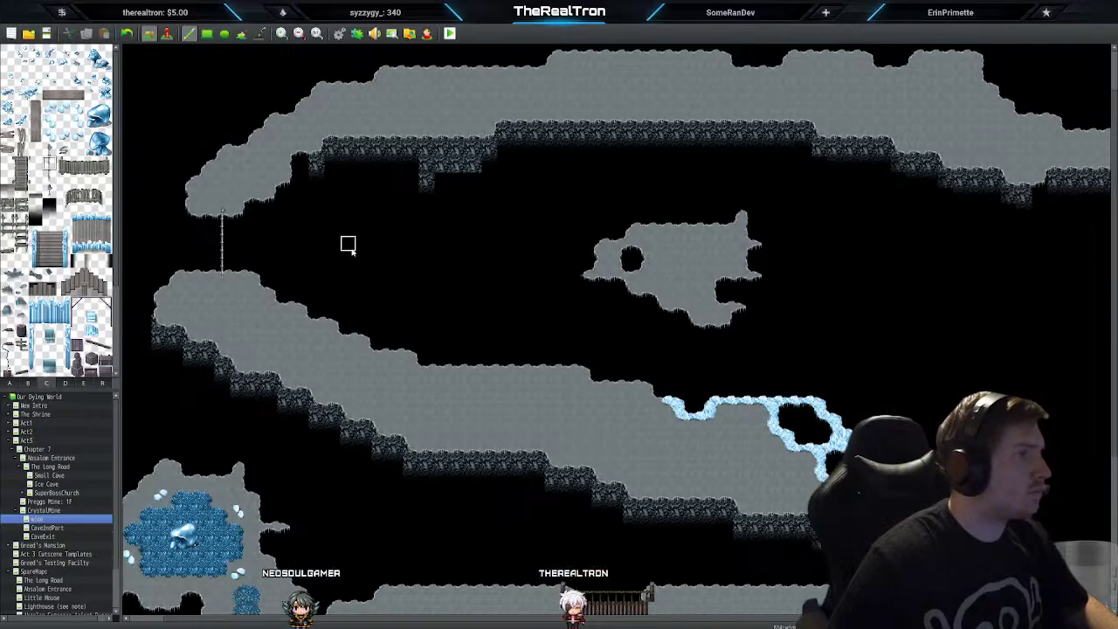
Step: Fill the gap between the upper ledge's west end and the diagonal ledge with a two-tile-wide rock wall
scroll(347, 246, up, 2)
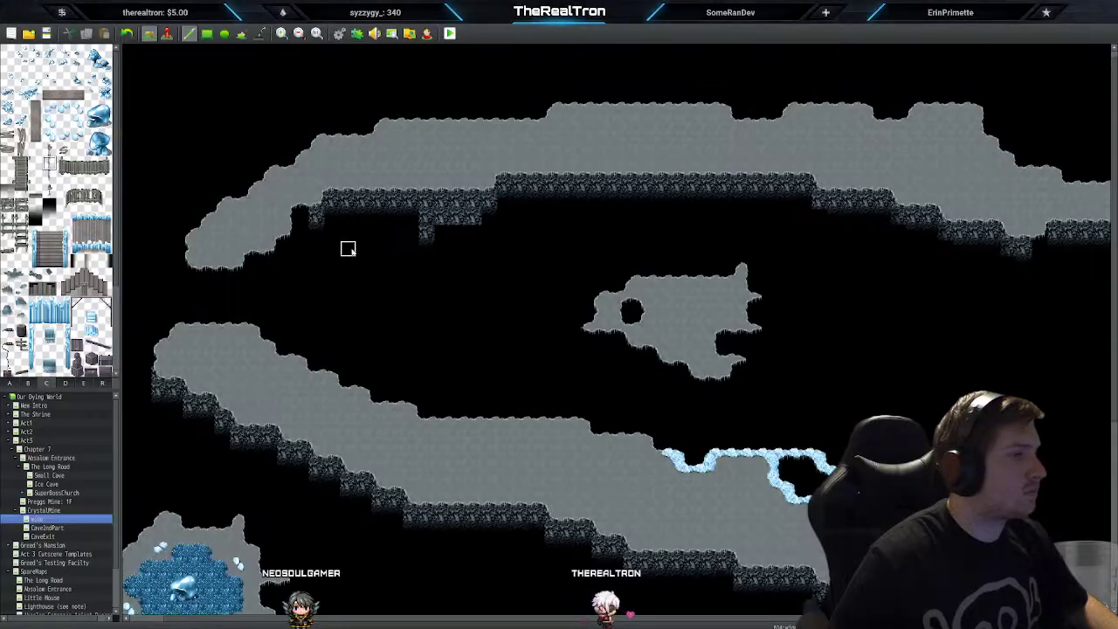
scroll(349, 249, up, 1)
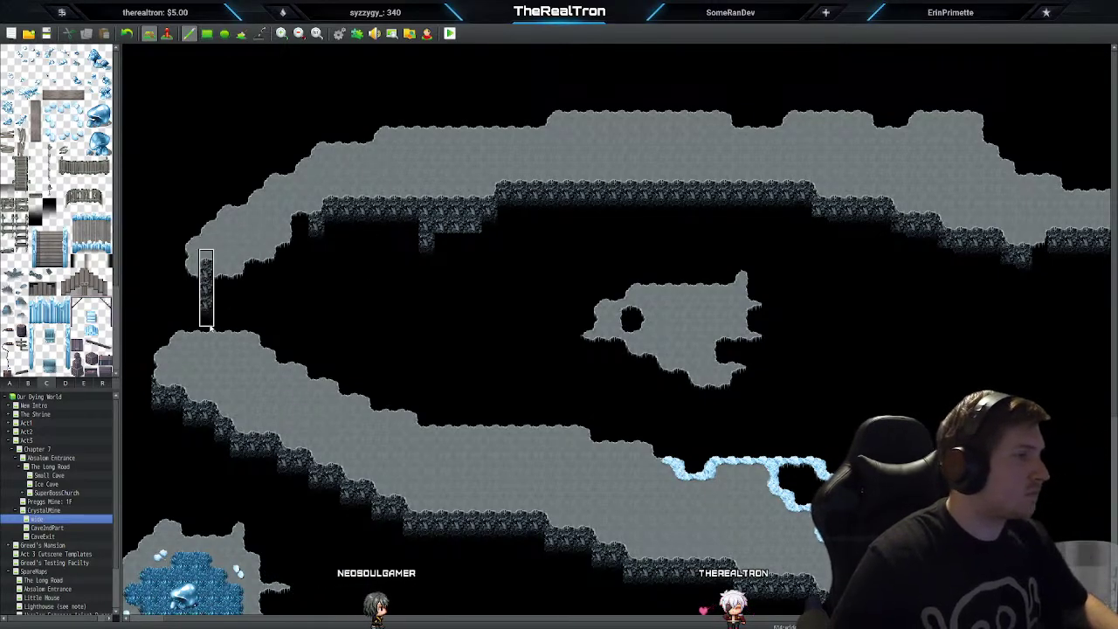
click(208, 335)
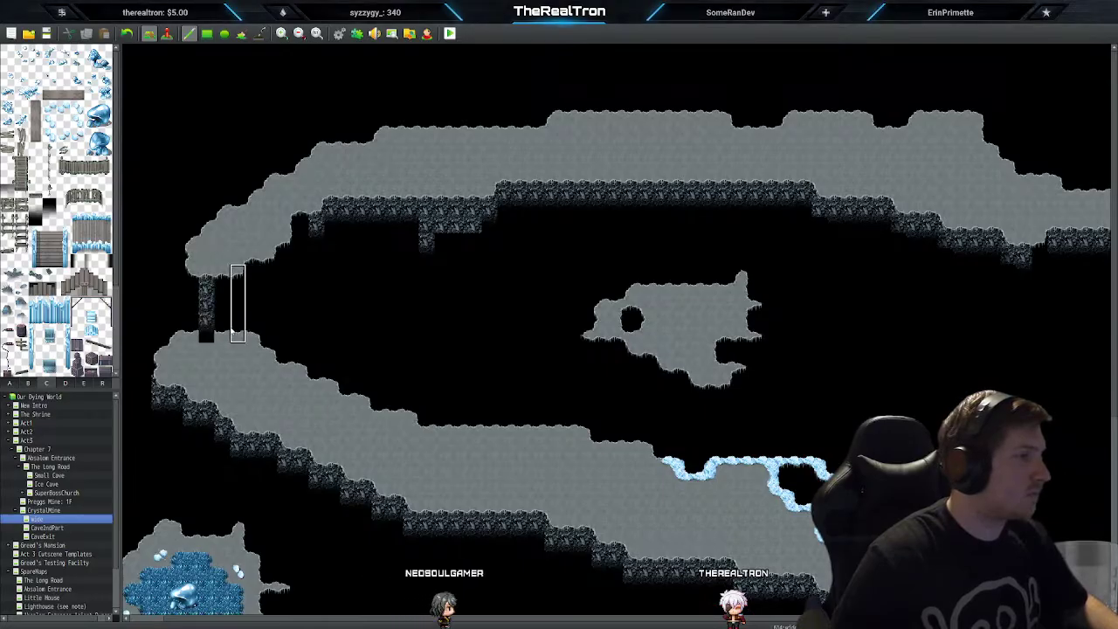
click(222, 335)
right_click(240, 340)
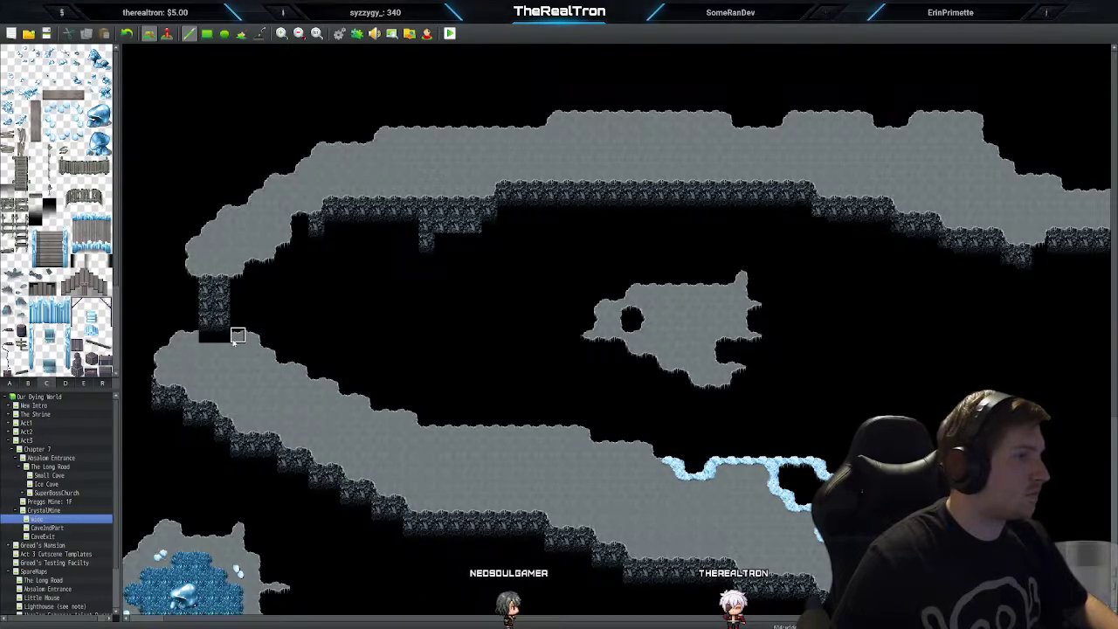
drag(225, 338, 209, 337)
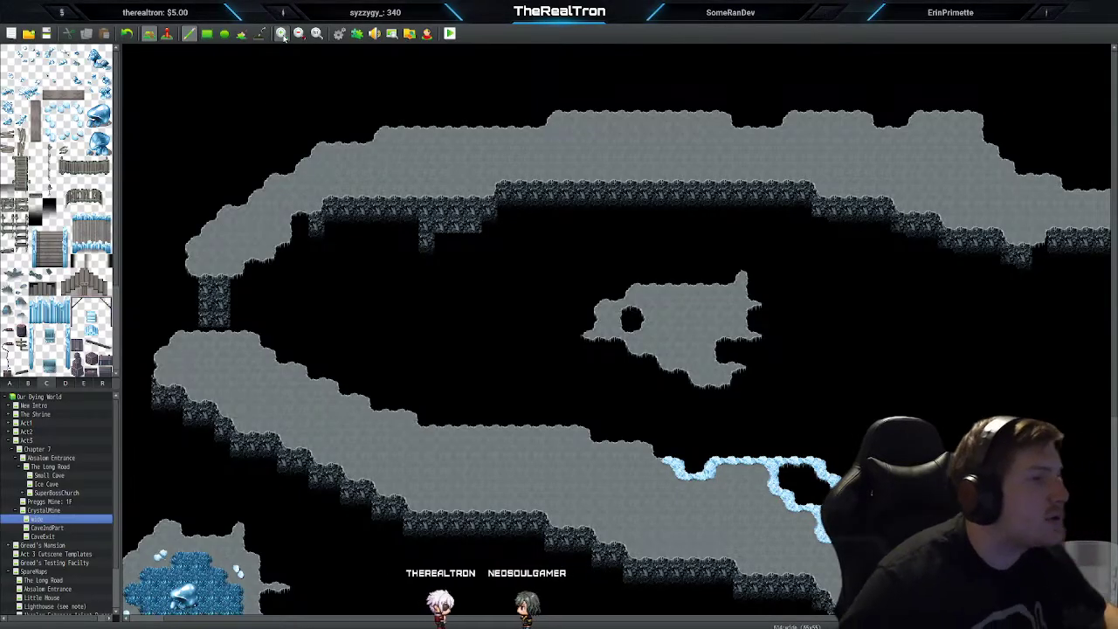
Step: Try to repeat the shaded deep wall column eastward beneath the upper ledge's western section, and undo the attempt
click(282, 34)
click(282, 34)
click(282, 34)
click(282, 34)
click(282, 34)
click(283, 34)
scroll(438, 325, up, 3)
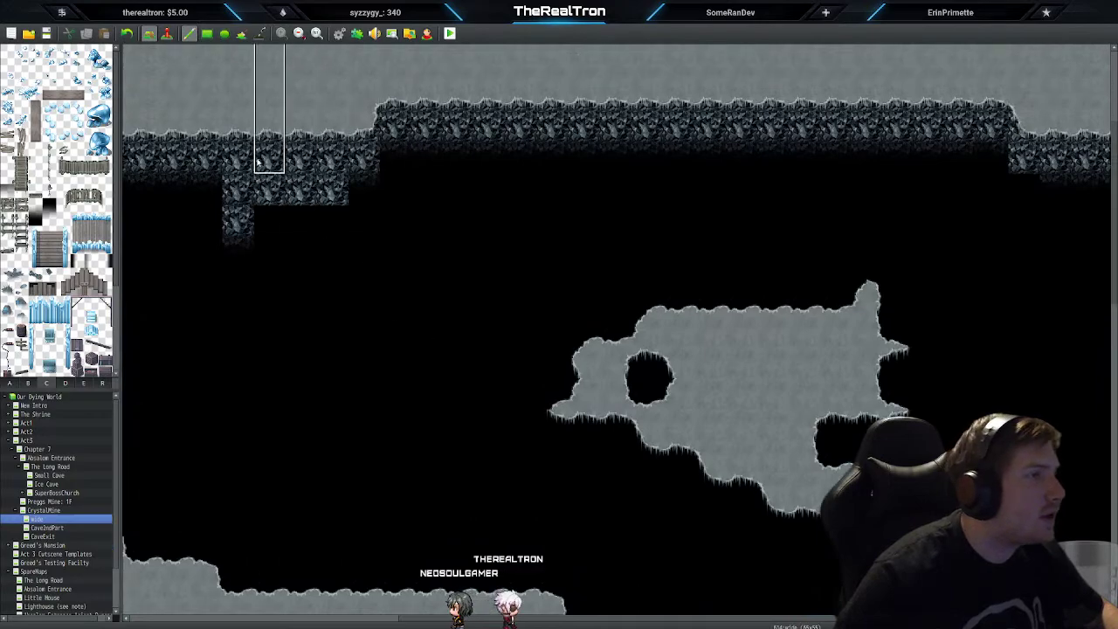
right_drag(236, 94, 238, 295)
click(267, 300)
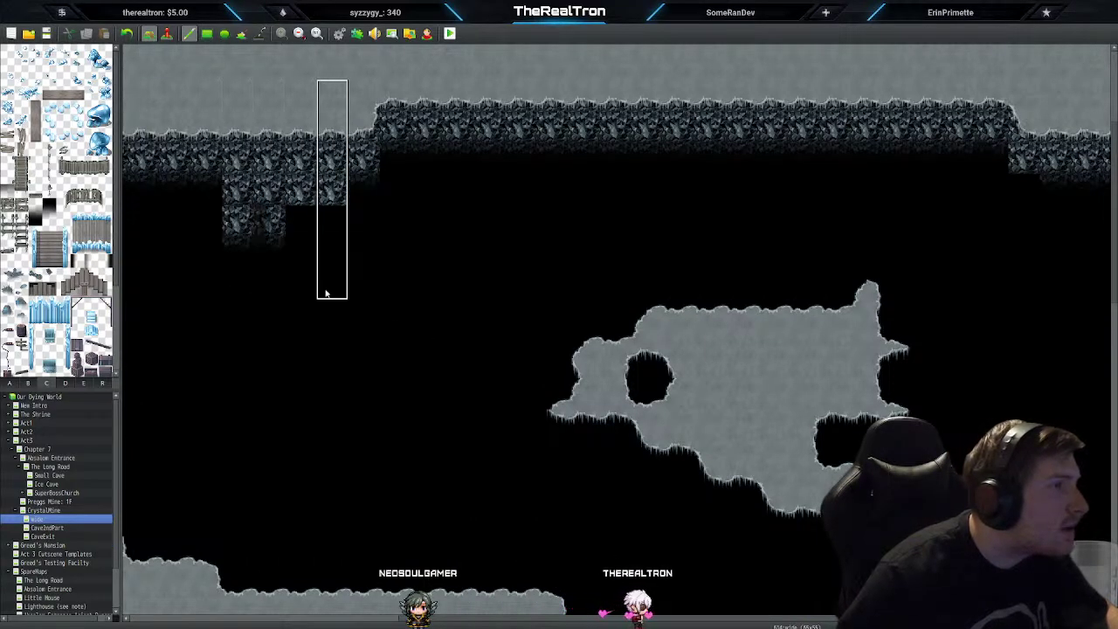
click(308, 295)
key(ctrl+z)
key(ctrl+z)
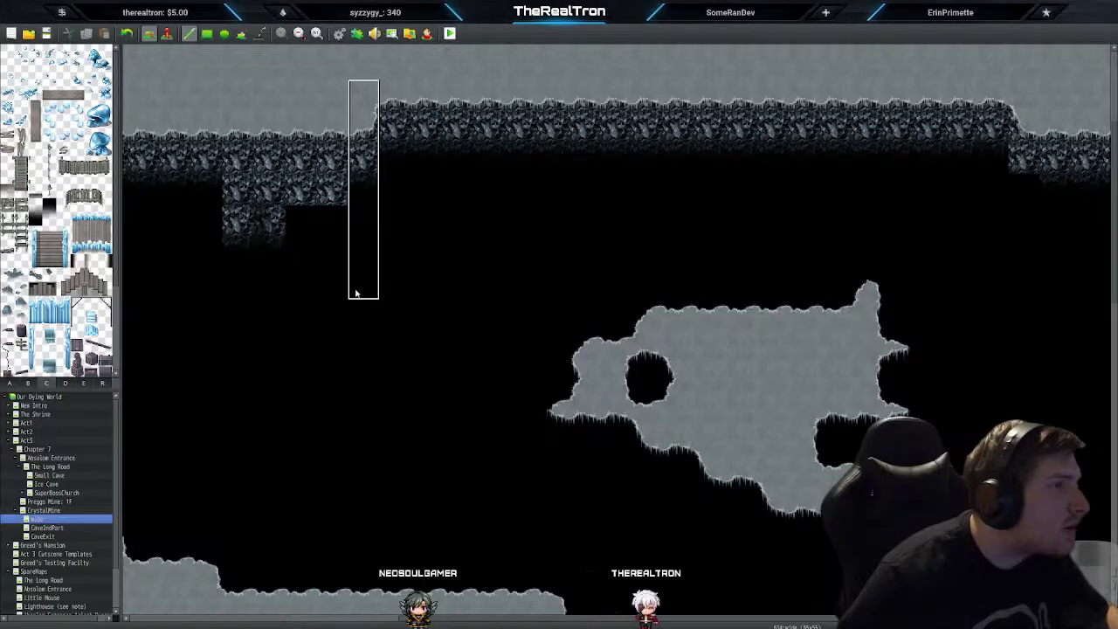
right_click(268, 203)
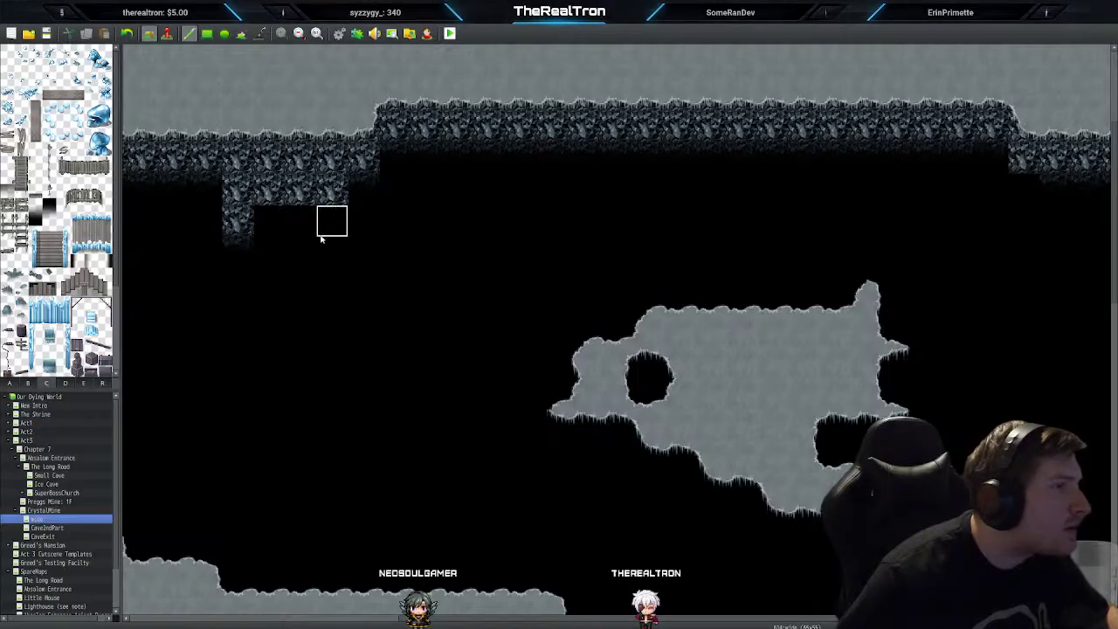
Step: Copy the shaded deep wall column eastward to make a four-tile-wide block beneath the western section of the upper ledge
scroll(253, 245, up, 2)
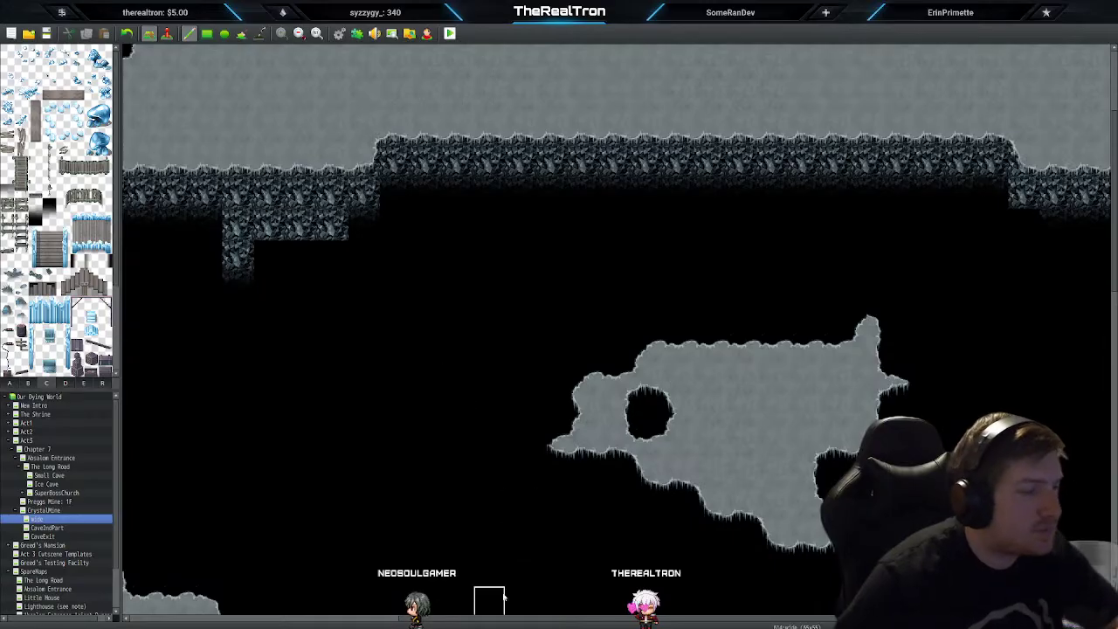
drag(459, 621, 295, 595)
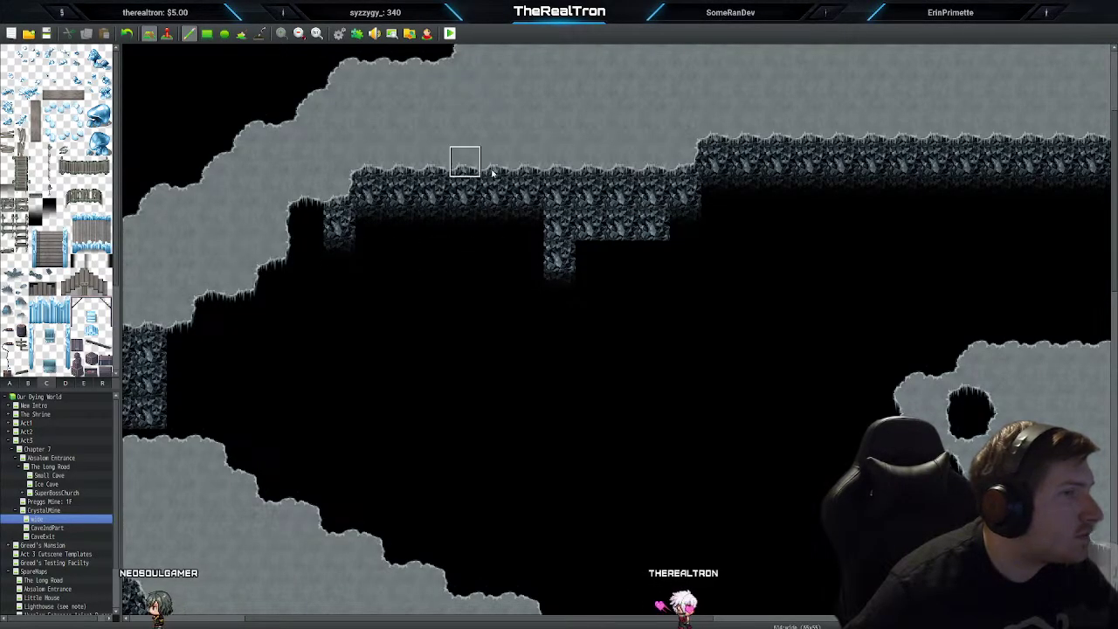
right_drag(557, 131, 555, 307)
drag(555, 307, 645, 307)
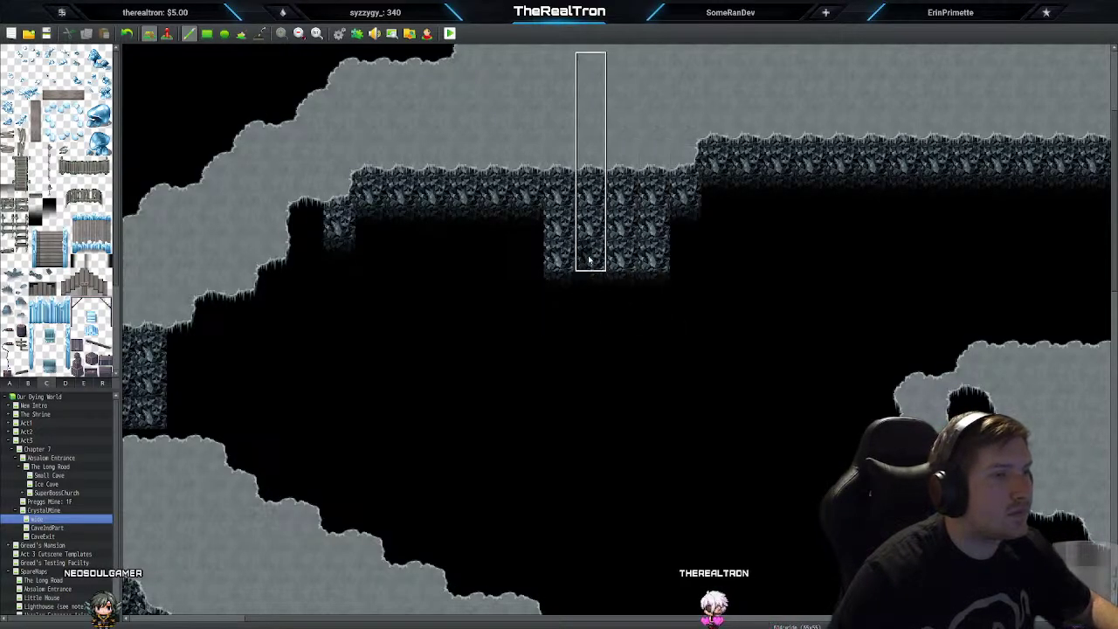
click(258, 33)
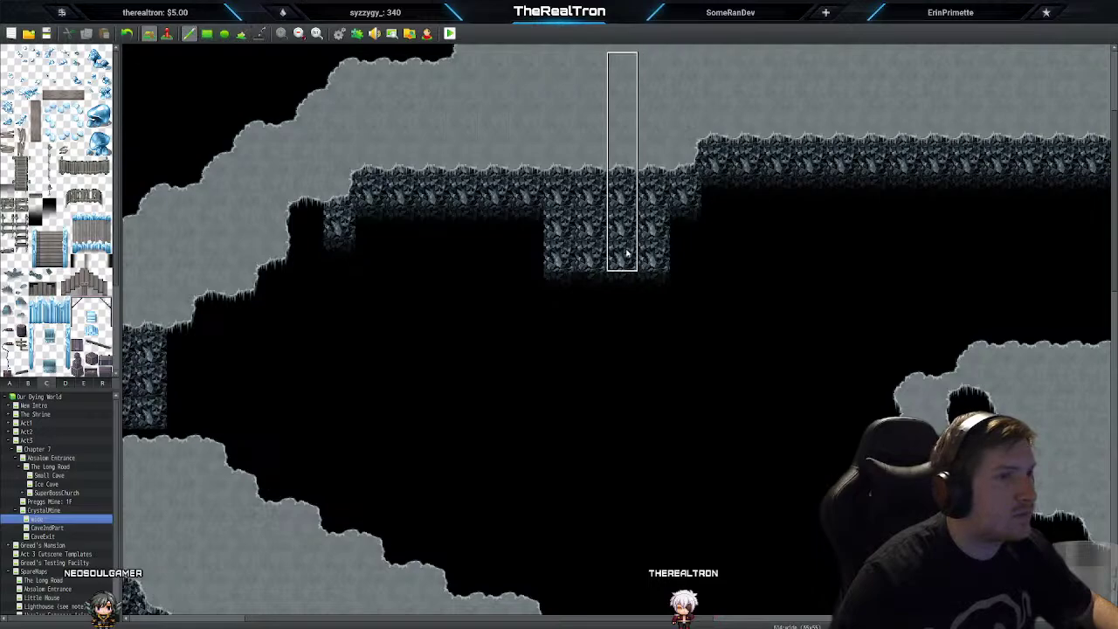
right_click(573, 308)
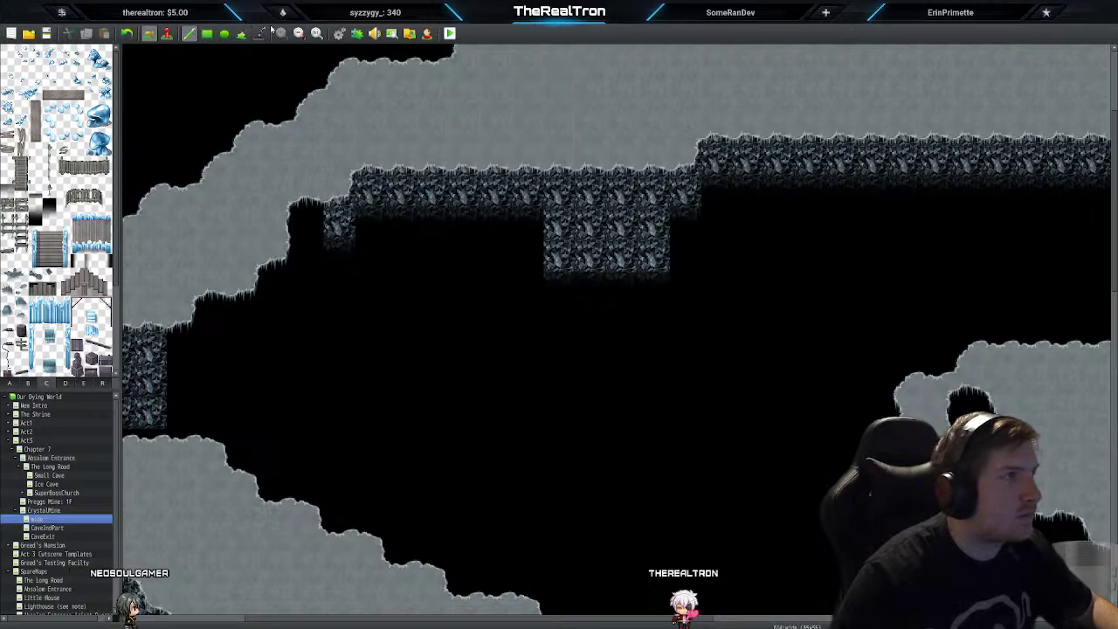
Step: Paint two more rows of rock wall westward from the deep block to the ledge's inner corner
click(261, 33)
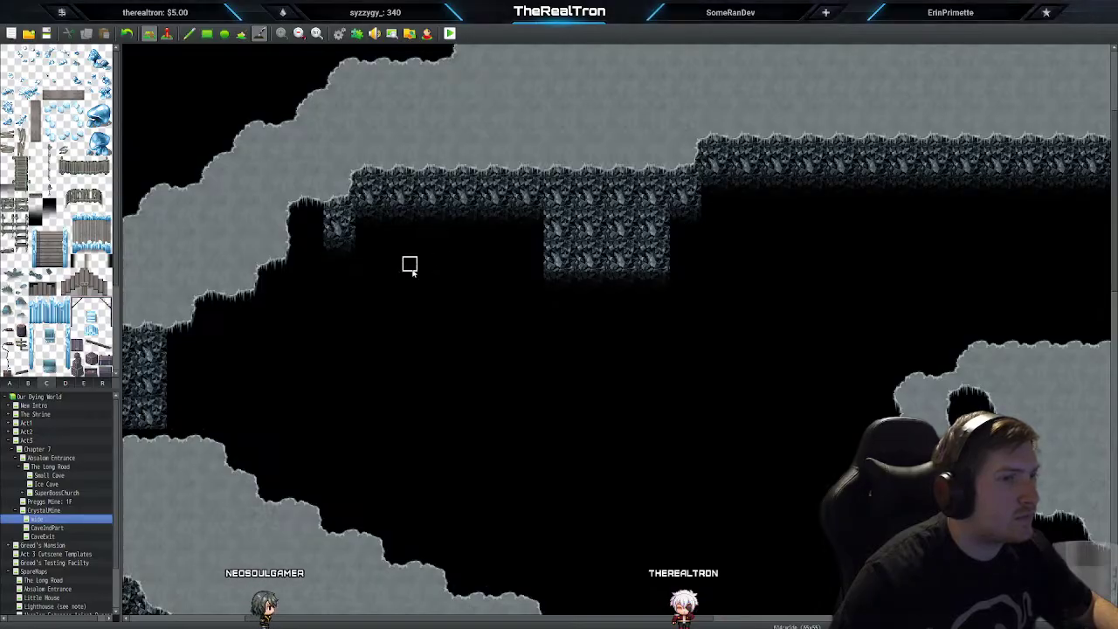
click(189, 33)
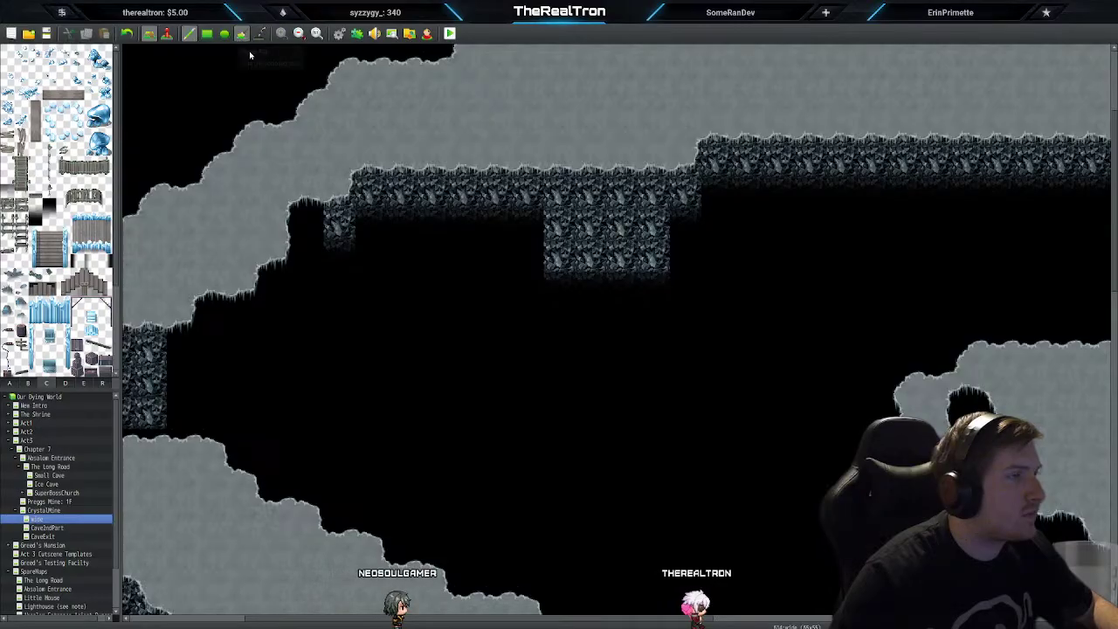
scroll(451, 247, up, 1)
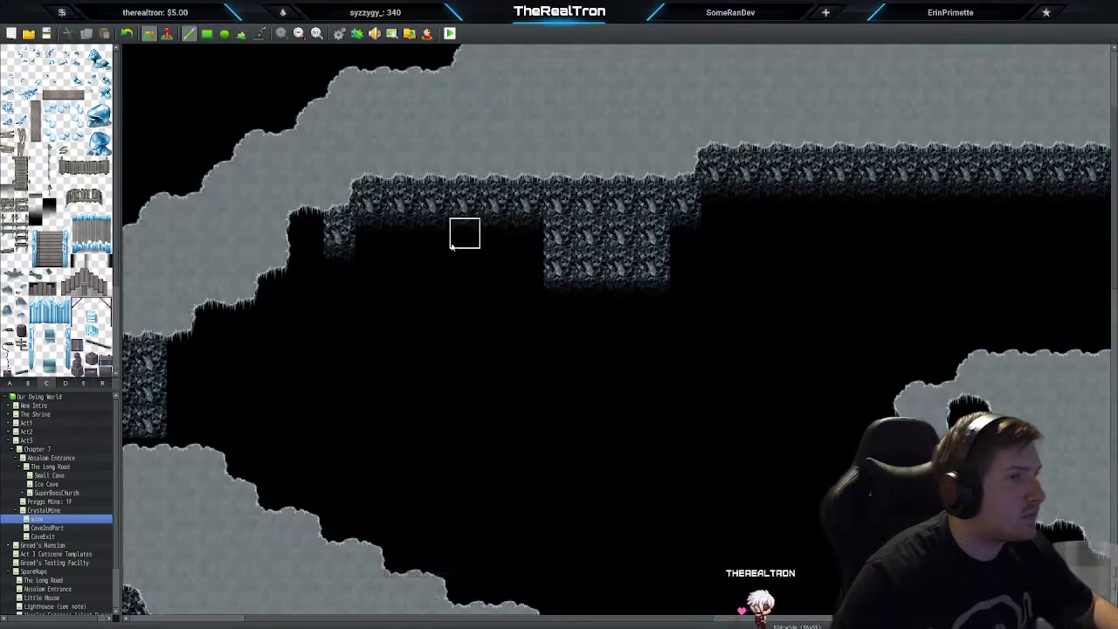
click(9, 383)
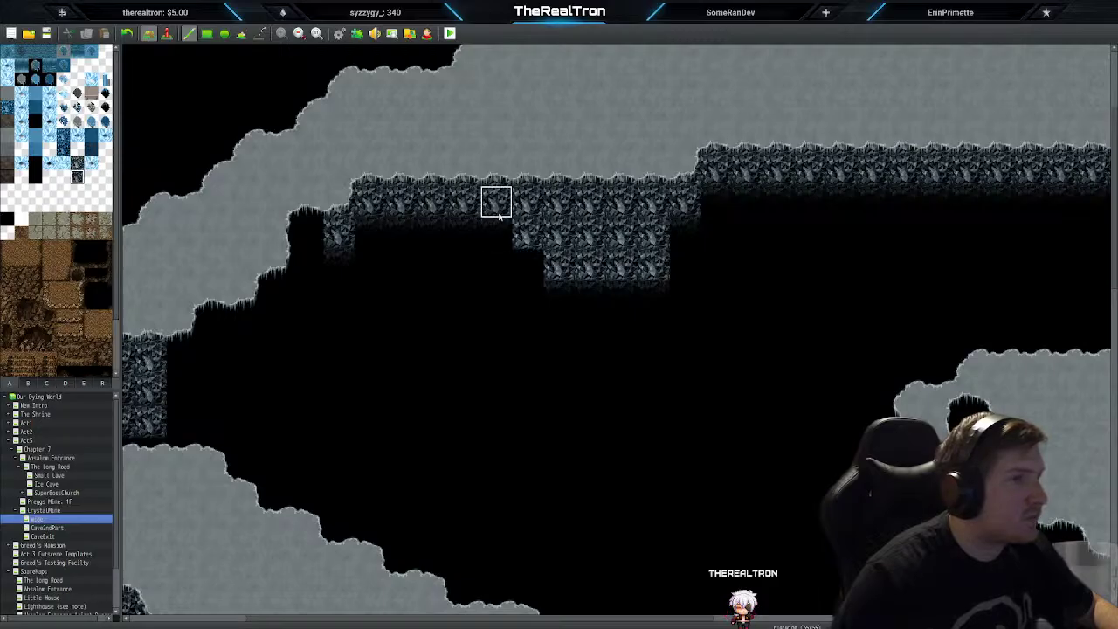
click(528, 266)
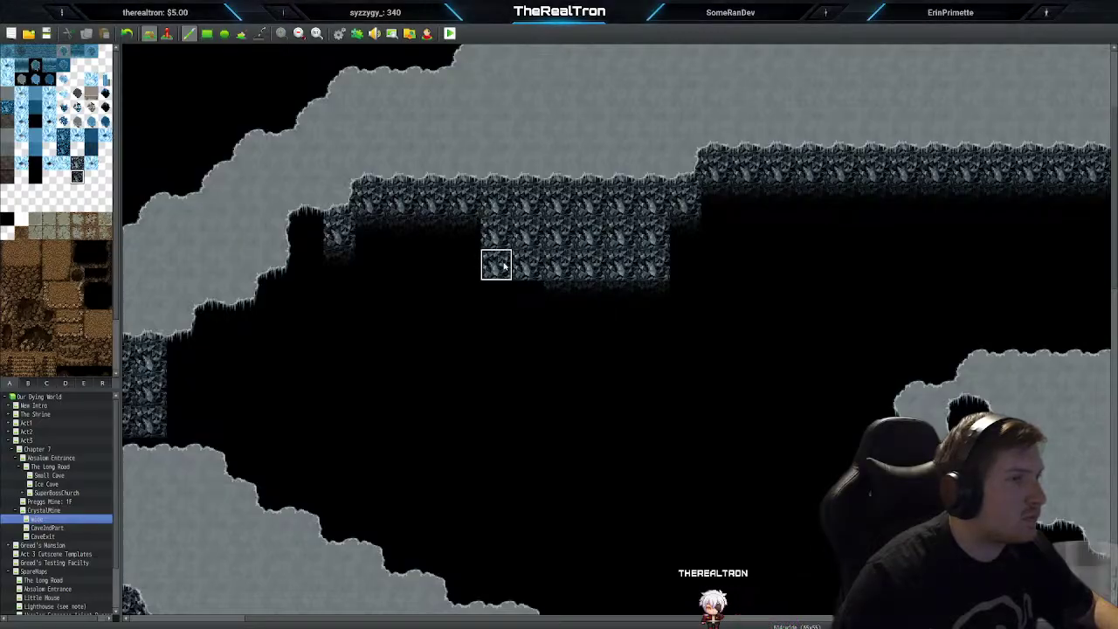
mouse_move(407, 224)
mouse_down()
mouse_move(401, 234)
mouse_move(436, 259)
mouse_up()
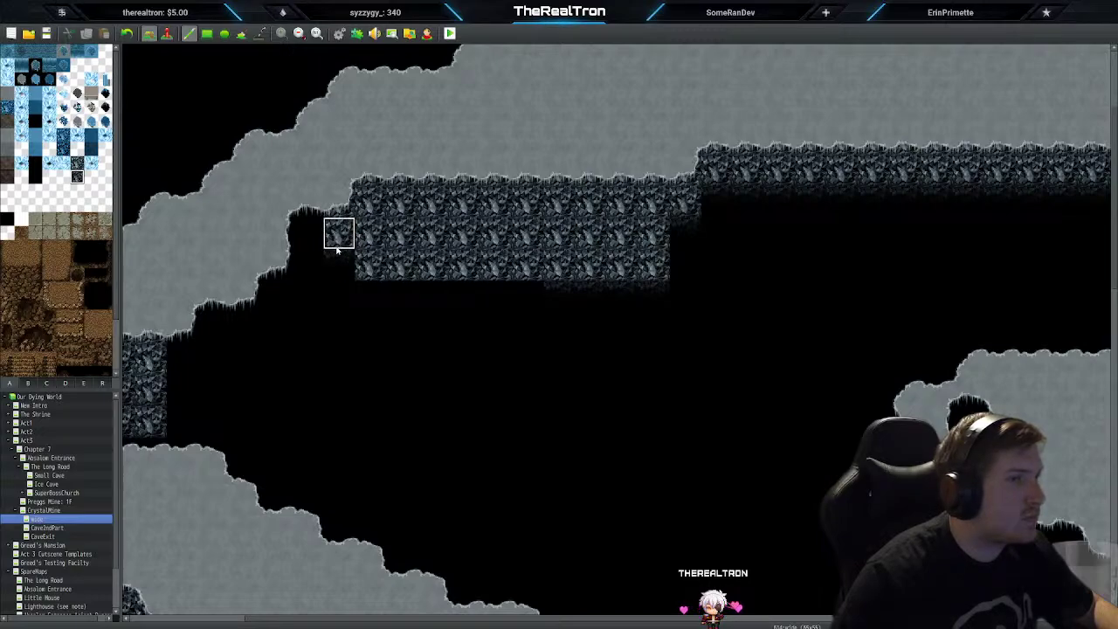
drag(337, 250, 339, 273)
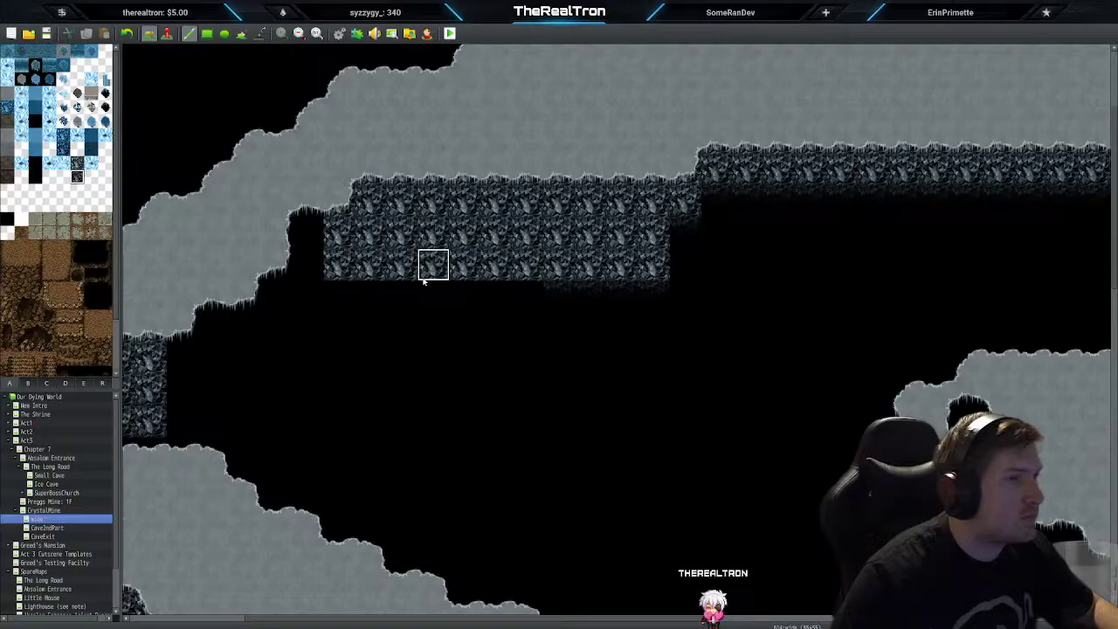
Step: Undo the rock wall extensions beneath the western section, including the deeper block, keeping a single shaded wall row
key(ctrl+z)
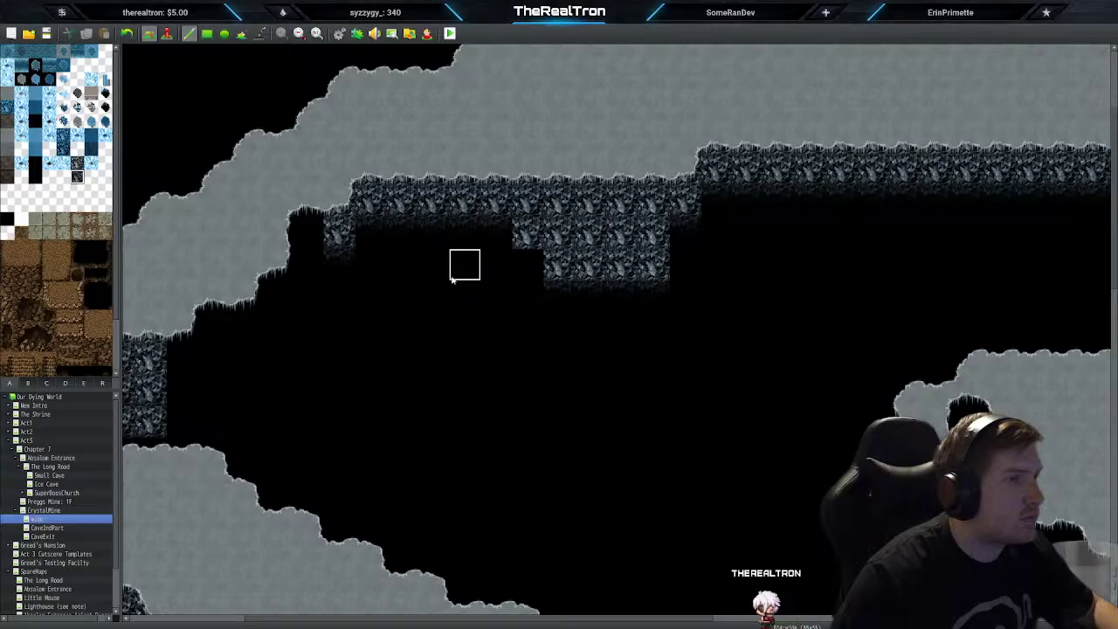
key(ctrl+z)
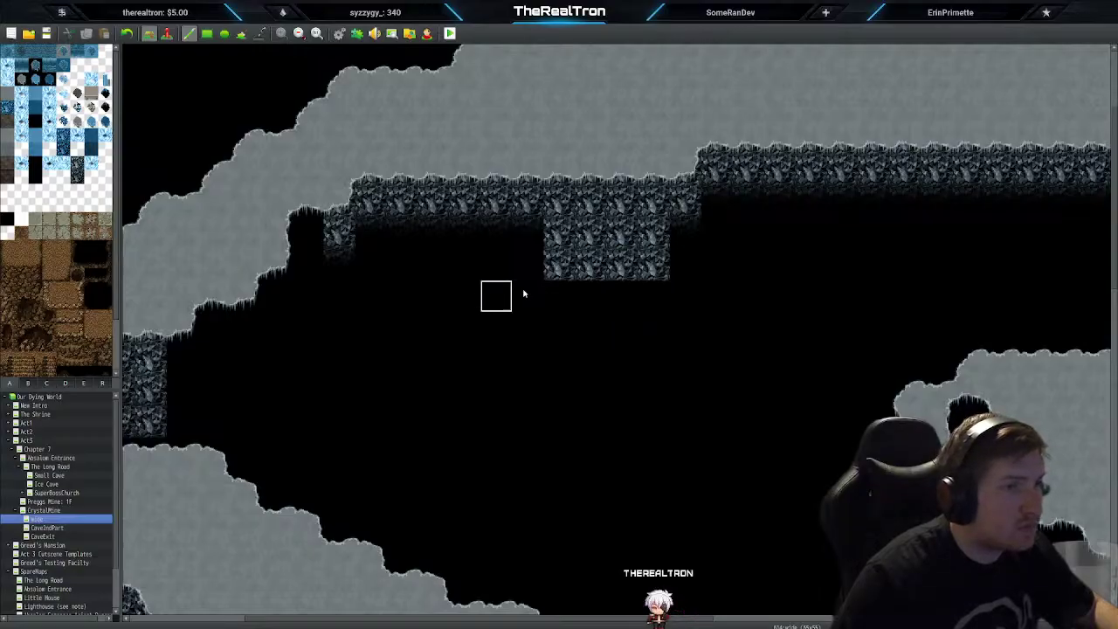
mouse_move(669, 265)
mouse_down()
mouse_move(529, 274)
mouse_move(735, 261)
mouse_up()
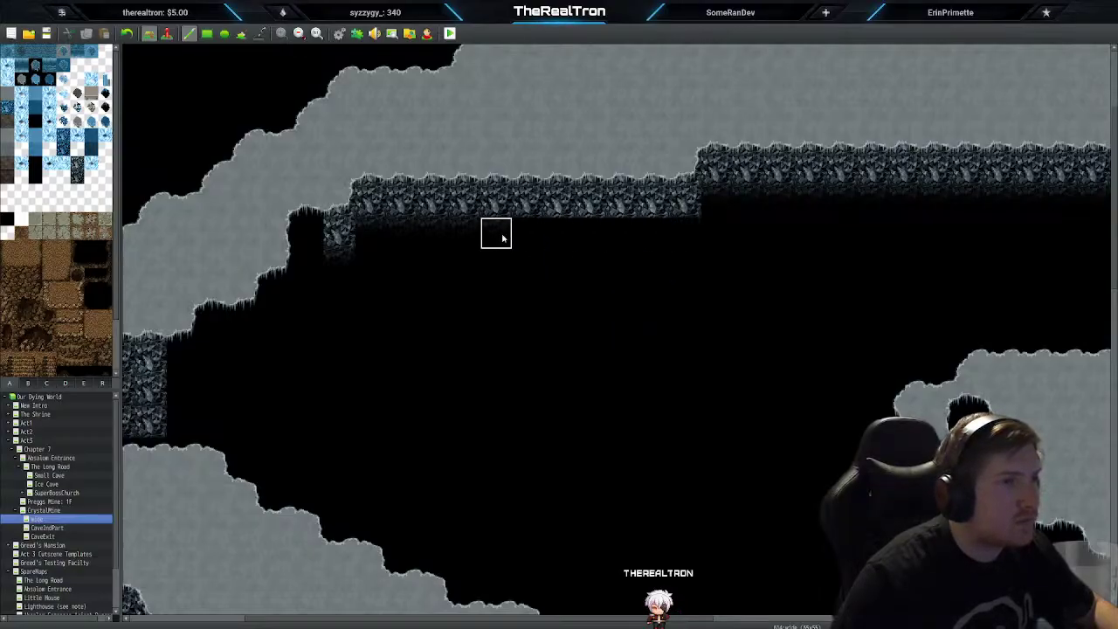
drag(527, 238, 681, 232)
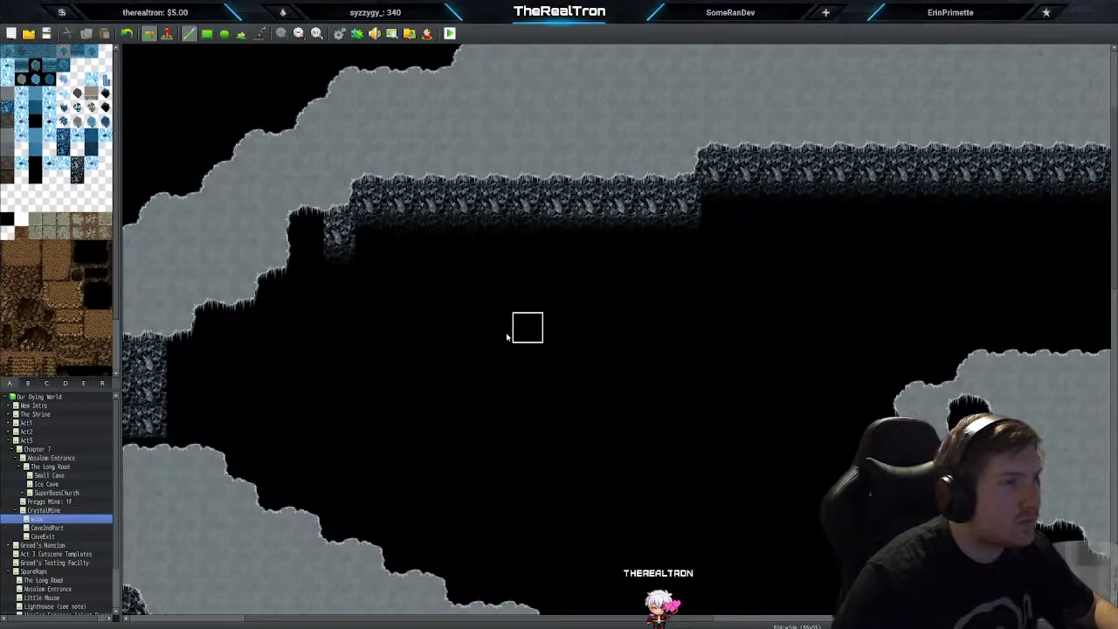
scroll(503, 367, down, 2)
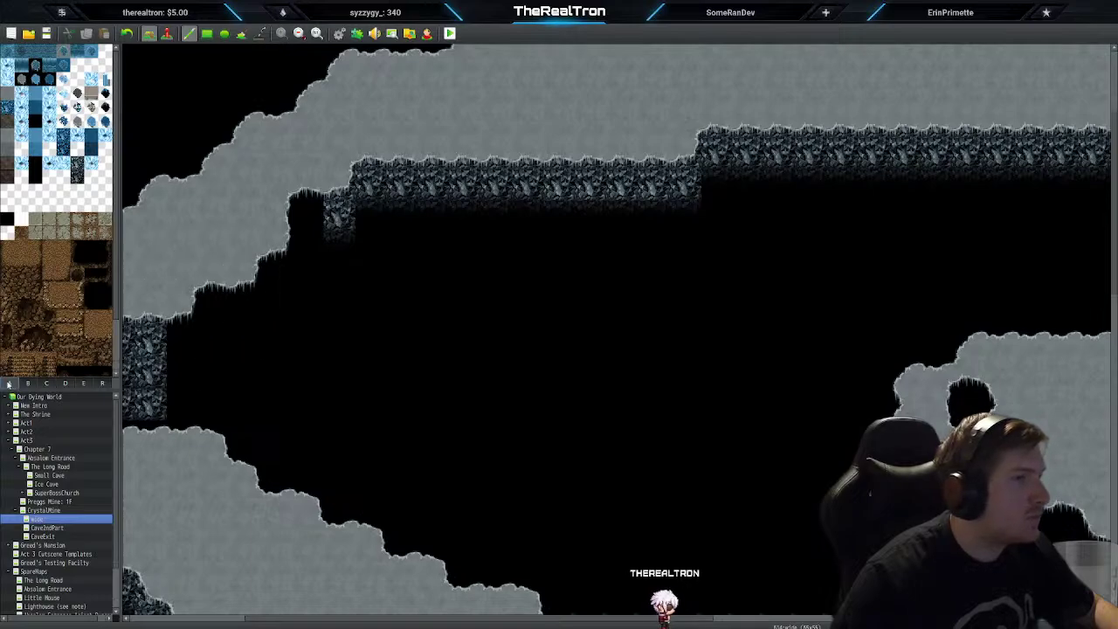
Step: Extend one wall column two tiles downward beneath the western section and fade its lower edge with the shadow gradient
click(259, 34)
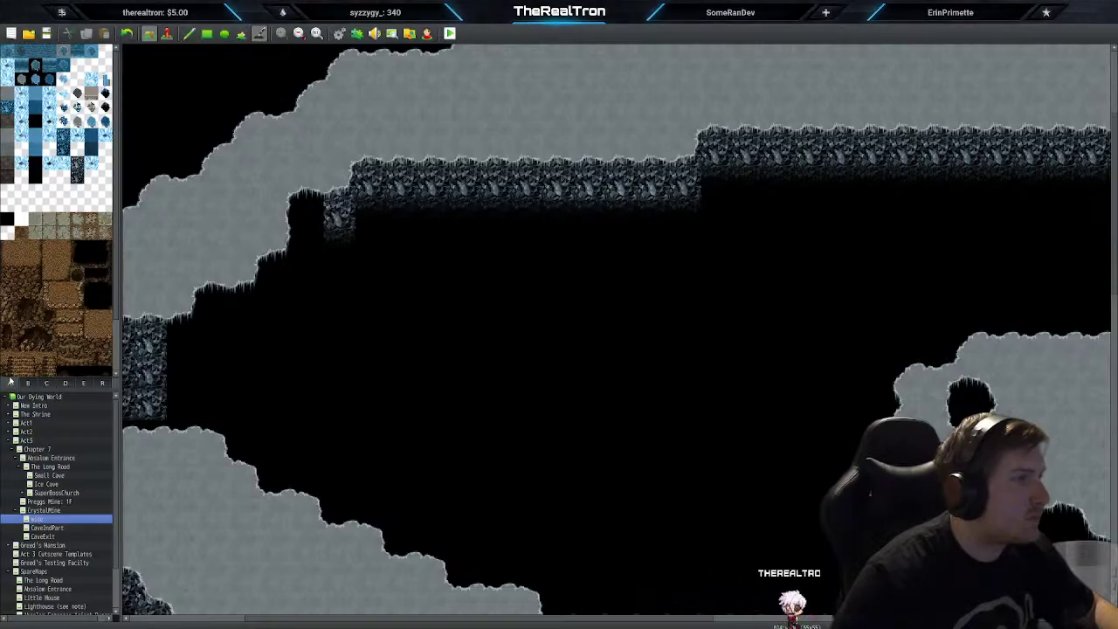
scroll(56, 244, down, 1)
scroll(59, 245, up, 1)
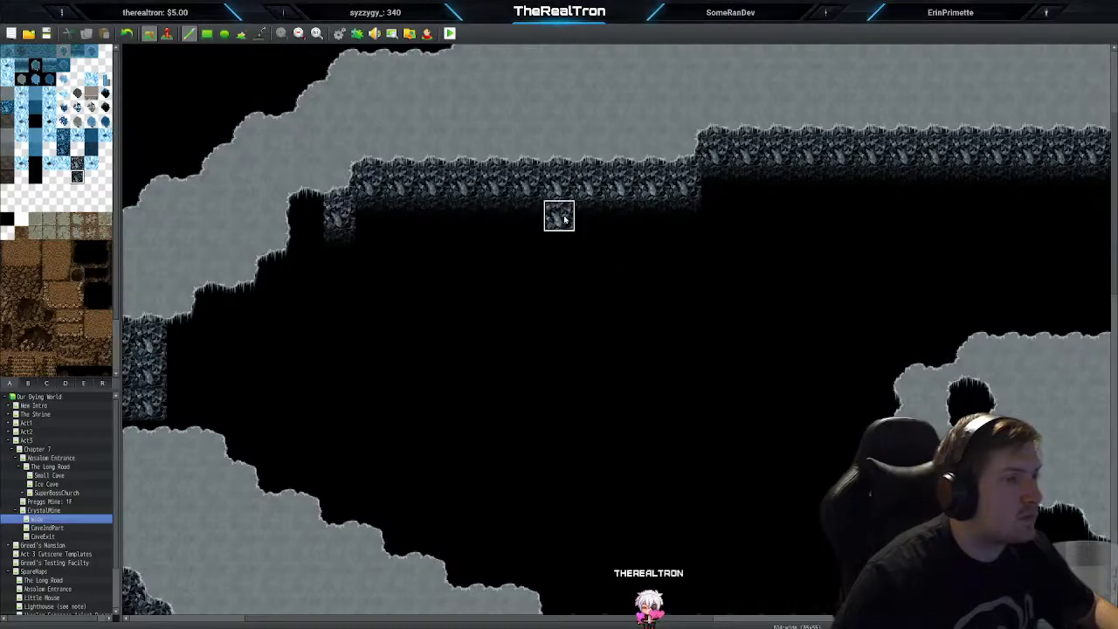
click(48, 384)
click(64, 385)
click(76, 384)
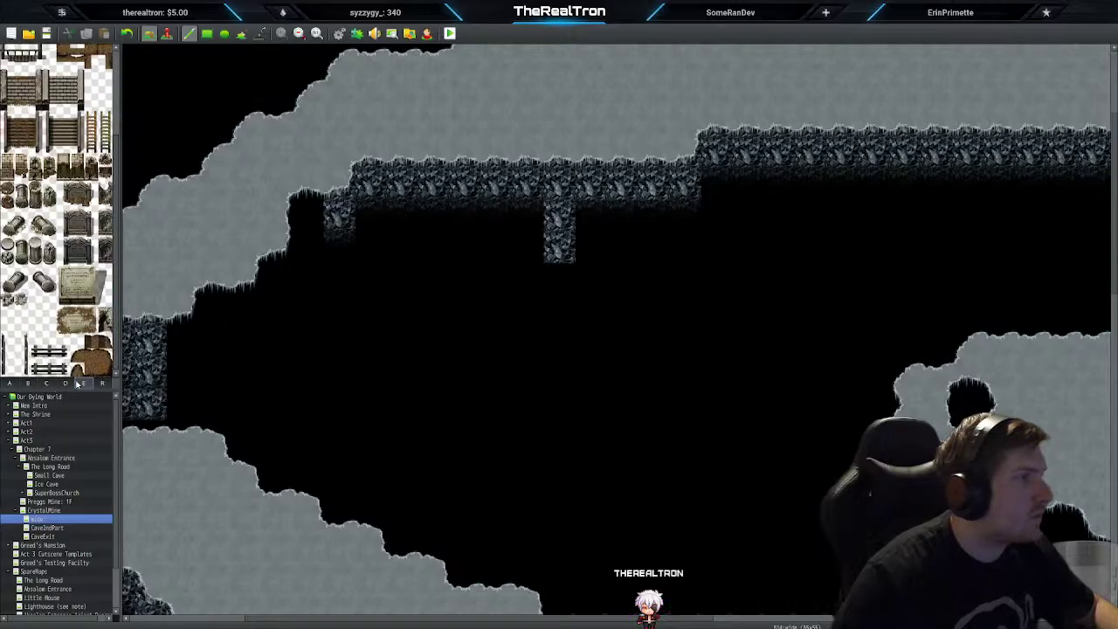
click(64, 384)
click(47, 384)
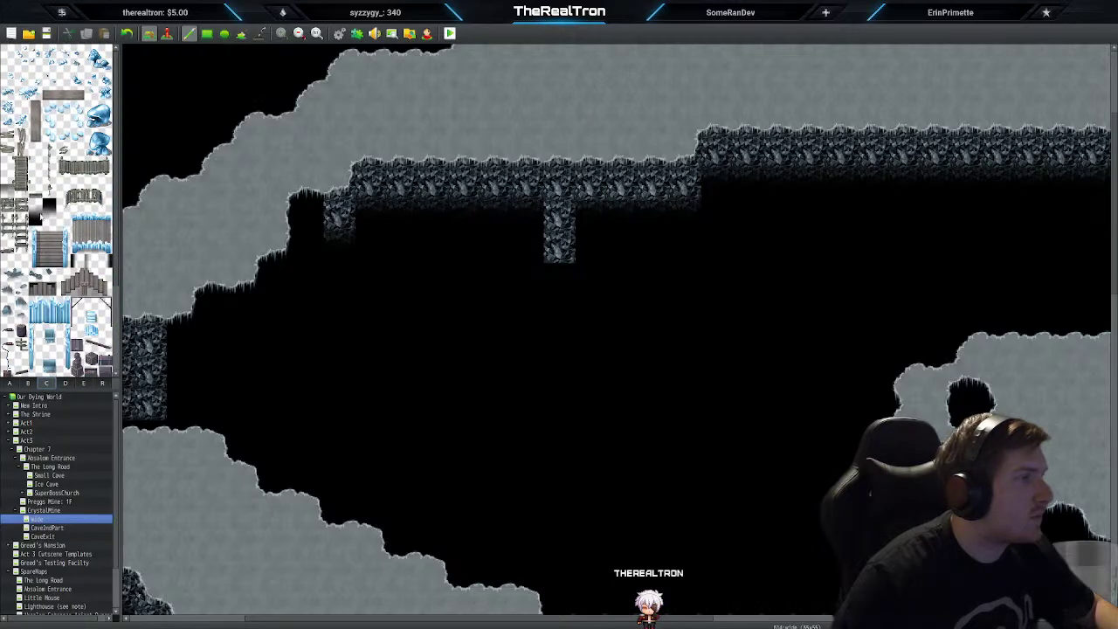
click(566, 229)
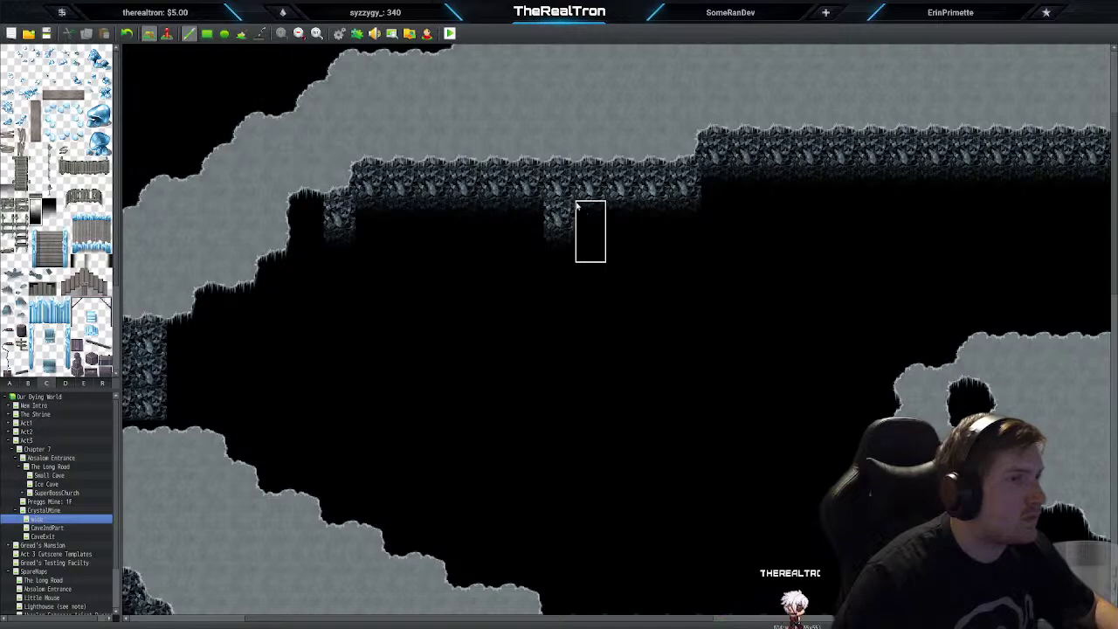
Step: Copy the shaded deeper wall column both ways along the western section until it spans about nine tiles
right_drag(555, 155, 559, 257)
click(531, 254)
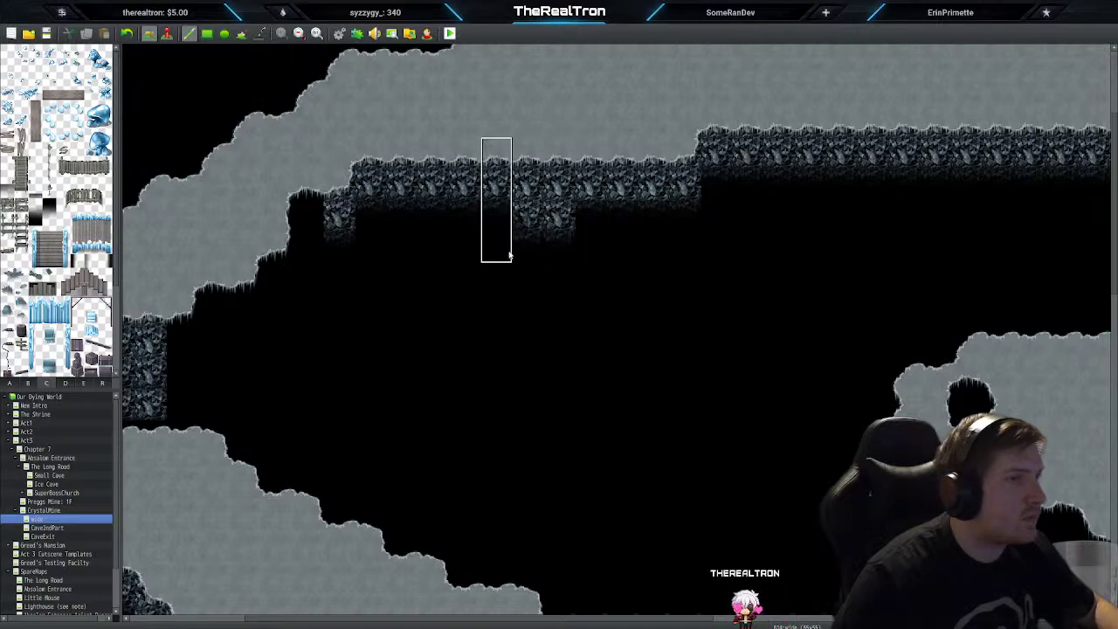
drag(509, 254, 409, 252)
drag(587, 246, 655, 247)
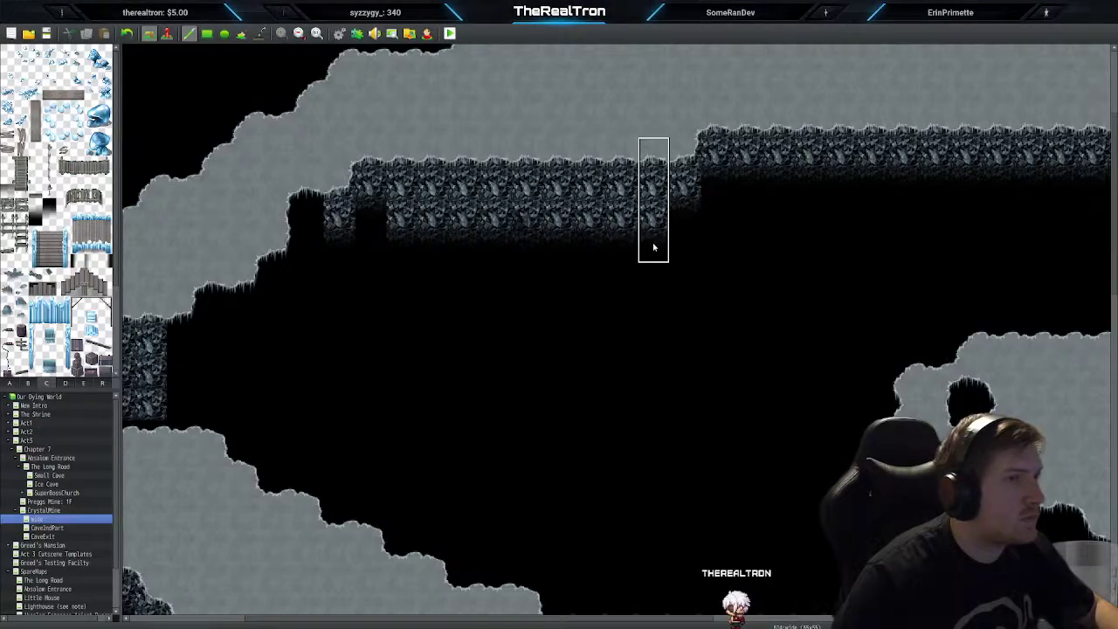
Step: Copy the shaded two-tile-deep wall column along the raised central section toward its eastern corner
click(743, 221)
drag(773, 220, 966, 214)
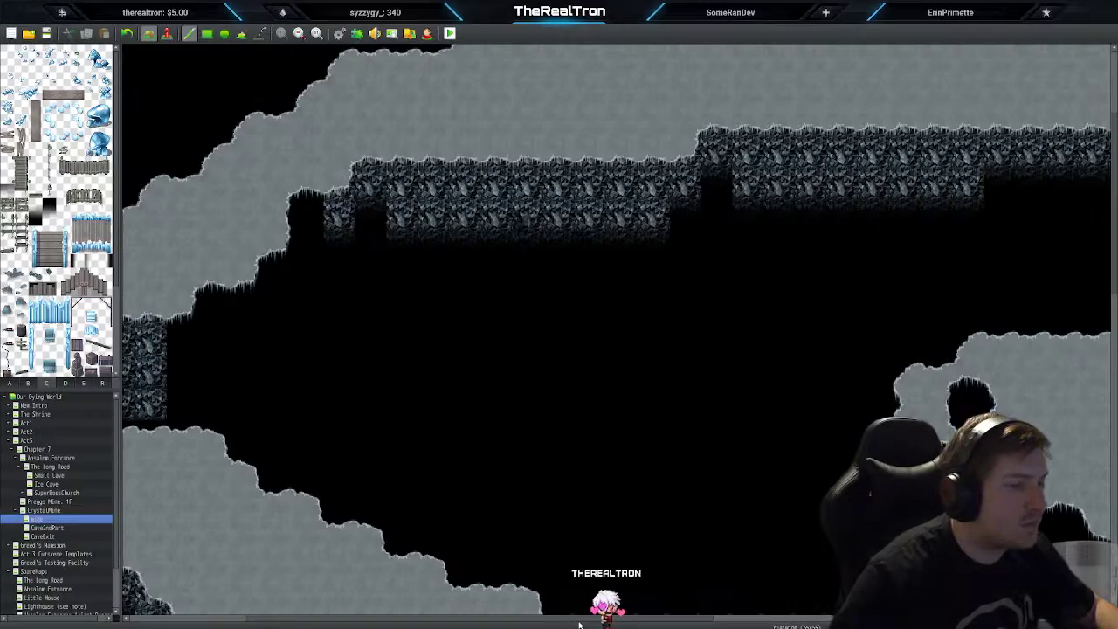
scroll(617, 328, right, 10)
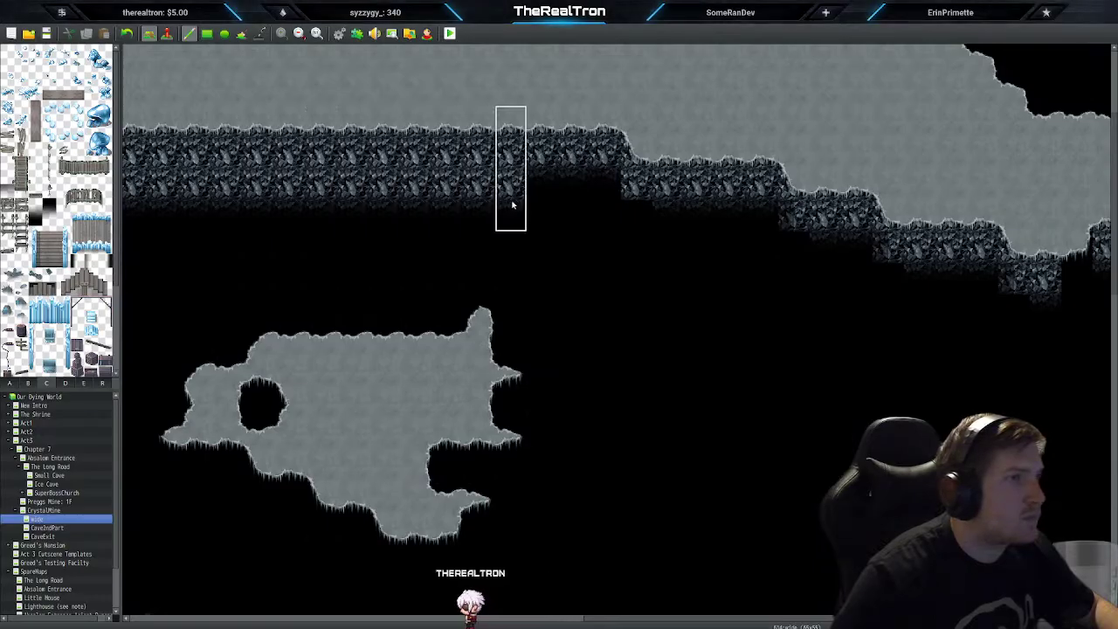
key(ctrl+z)
drag(572, 217, 300, 210)
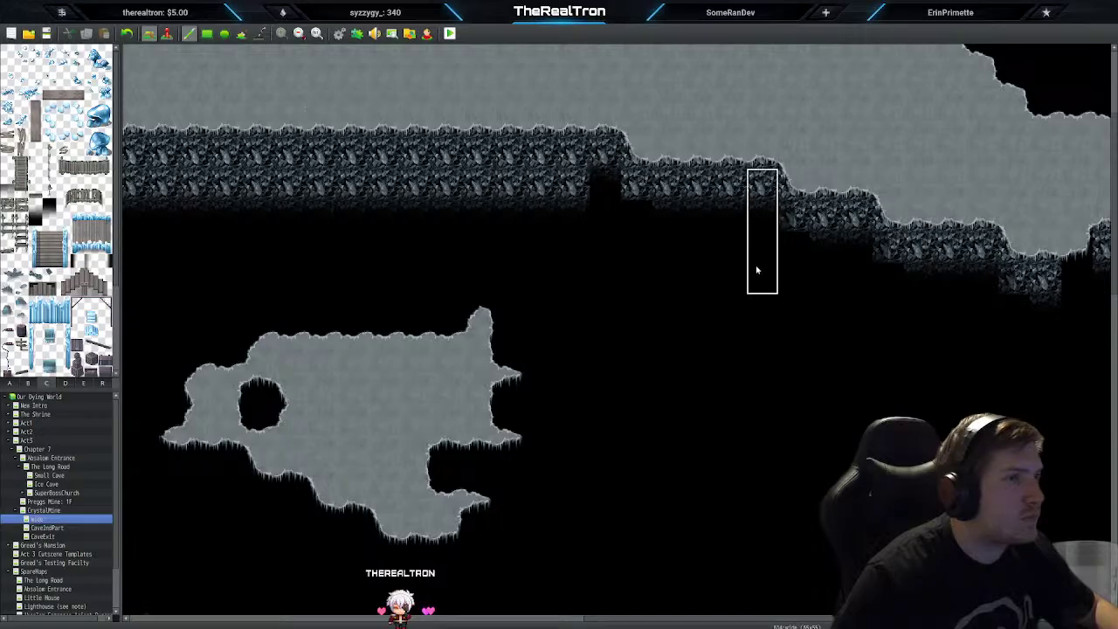
Step: Deepen the walls beneath the stepped sections east of the raised section with the shaded column, undoing the misplaced stamp
drag(668, 255, 748, 254)
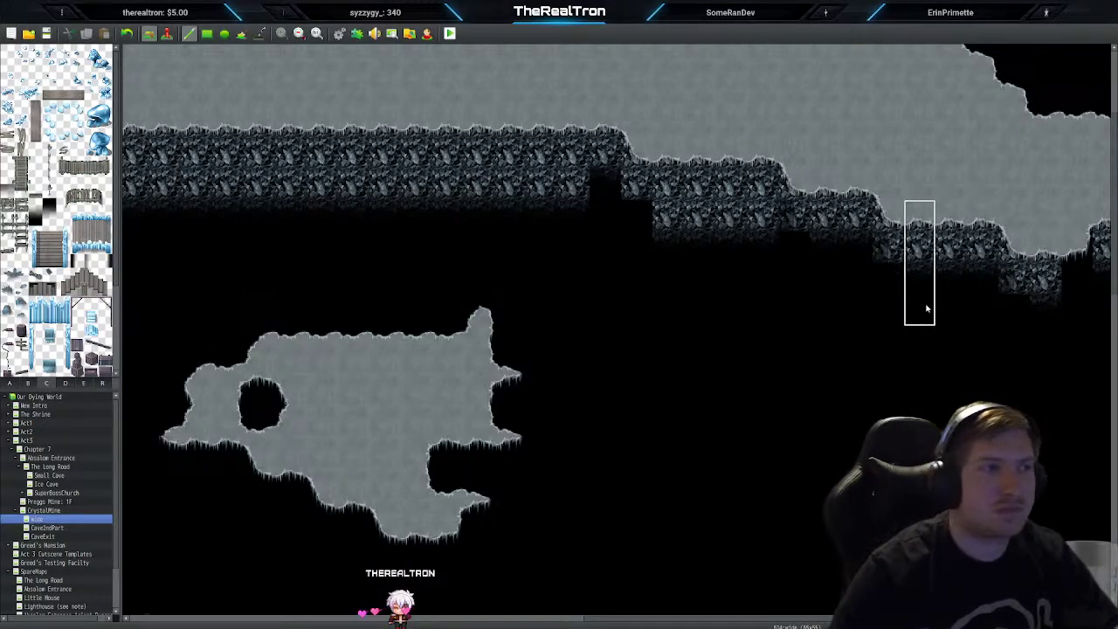
scroll(662, 255, down, 1)
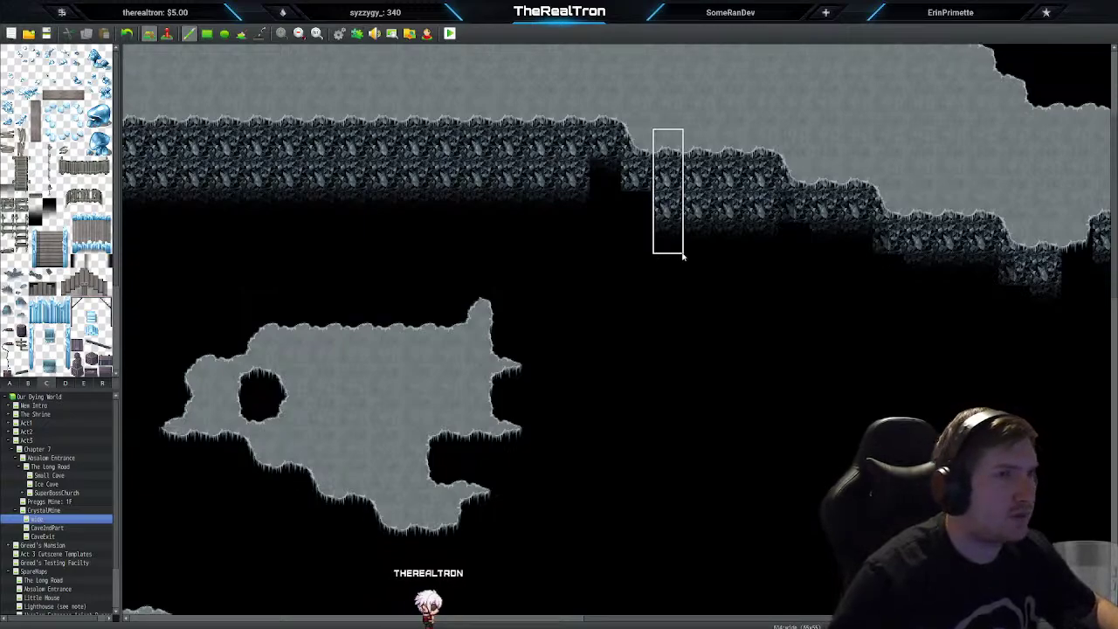
click(673, 251)
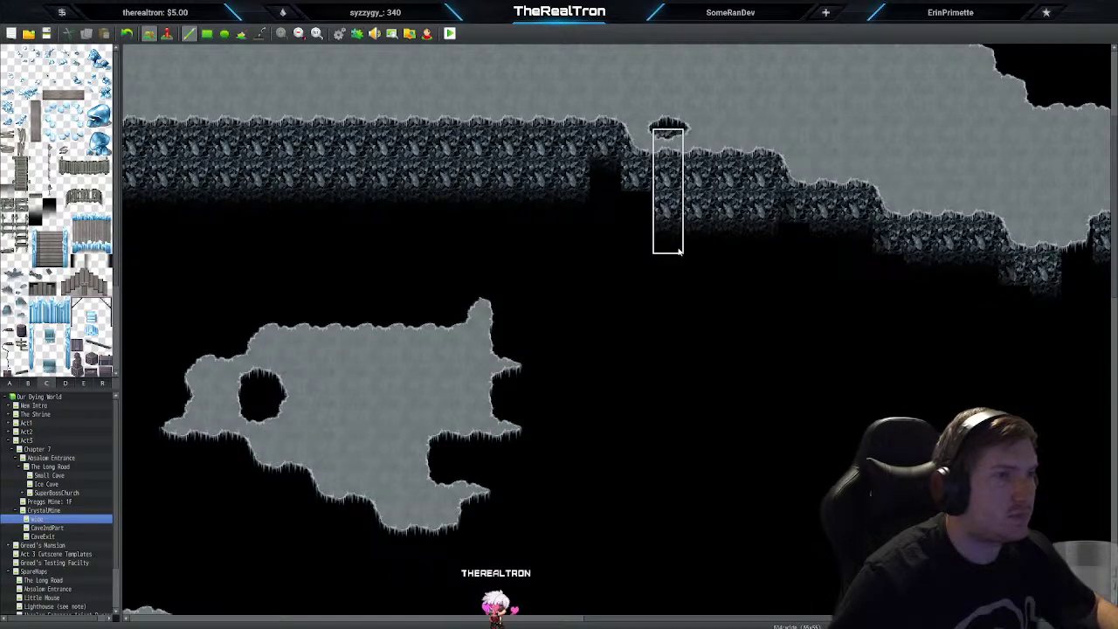
key(ctrl+z)
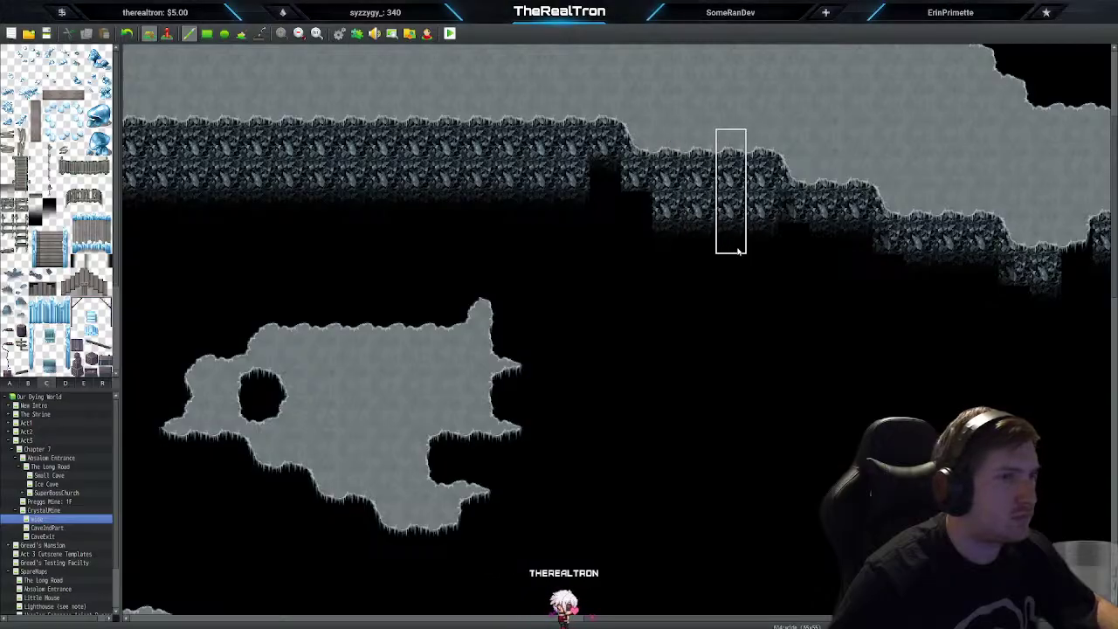
drag(907, 306, 971, 306)
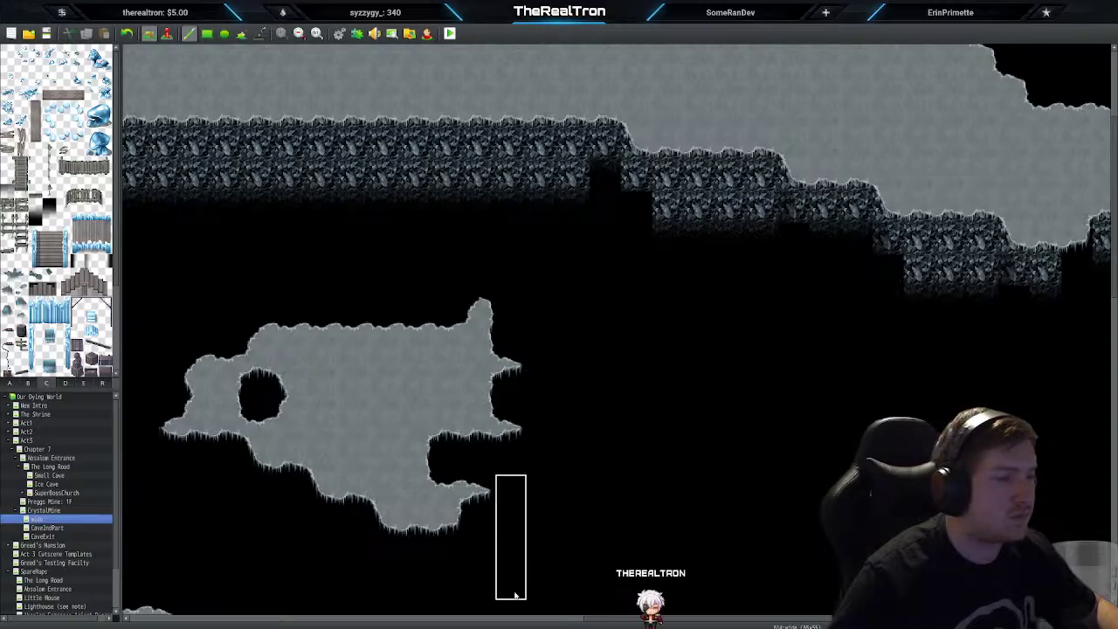
Step: Deepen the wall beneath the far eastern ledge with the shaded column, undoing the uneven first stroke
drag(586, 621, 770, 623)
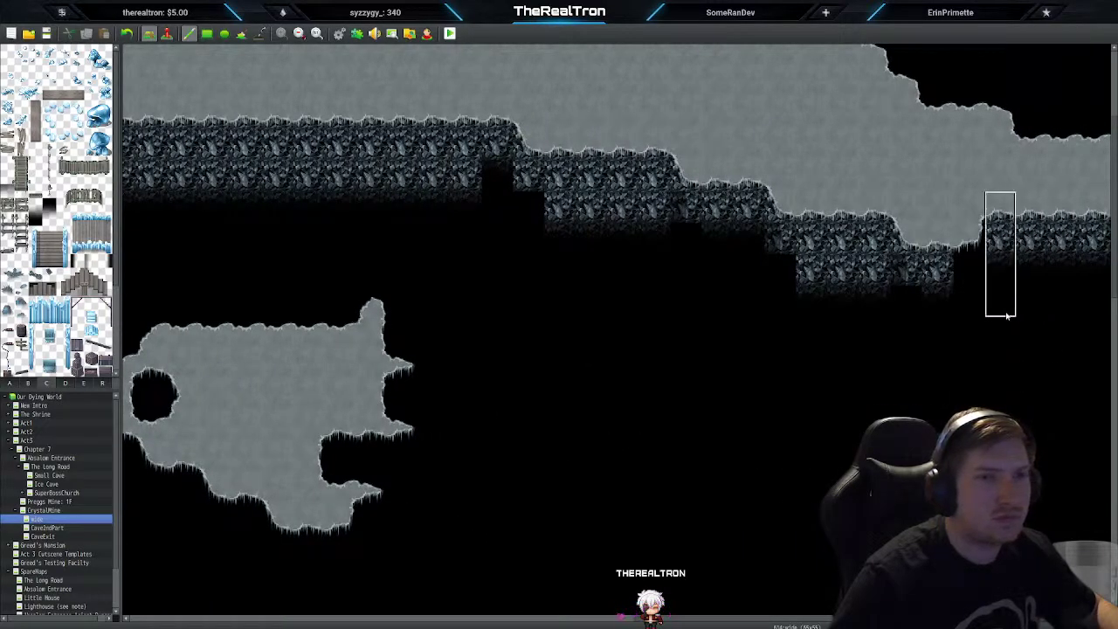
drag(1010, 290, 1104, 324)
key(ctrl+z)
drag(1013, 297, 1096, 301)
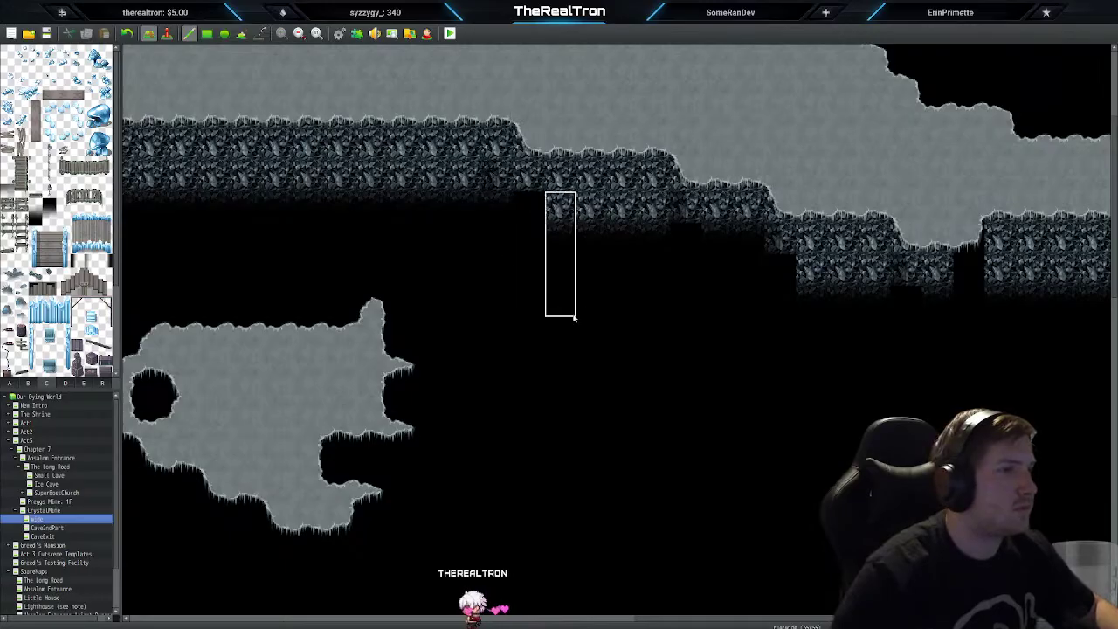
Step: Extend one wall column near the raised section's western end one tile deeper and fade its lower edge with the shadow gradient
click(259, 33)
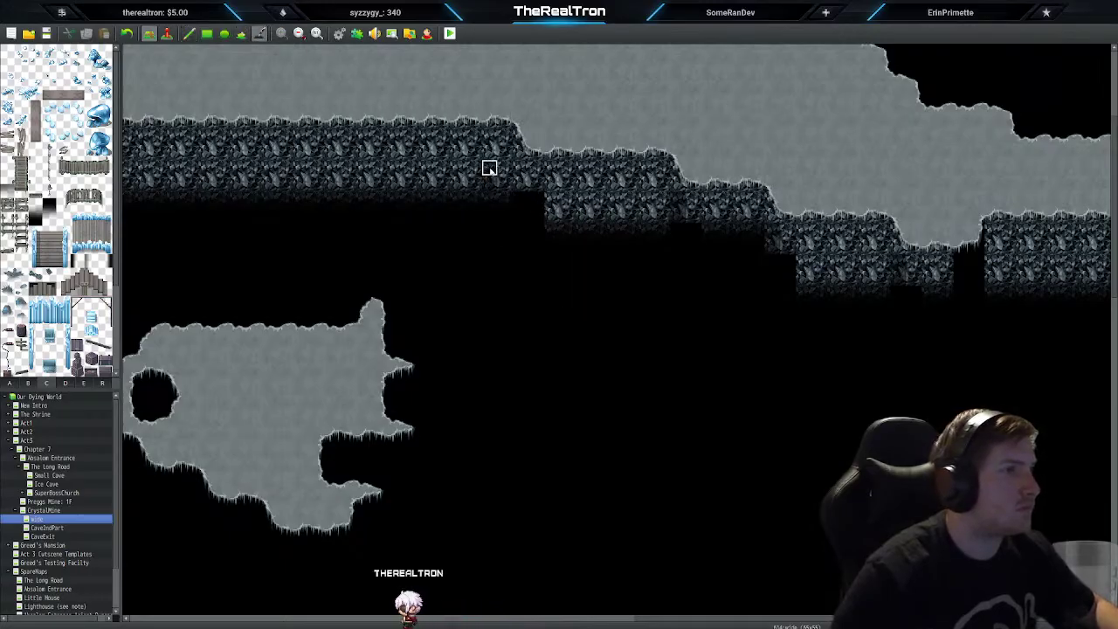
click(298, 33)
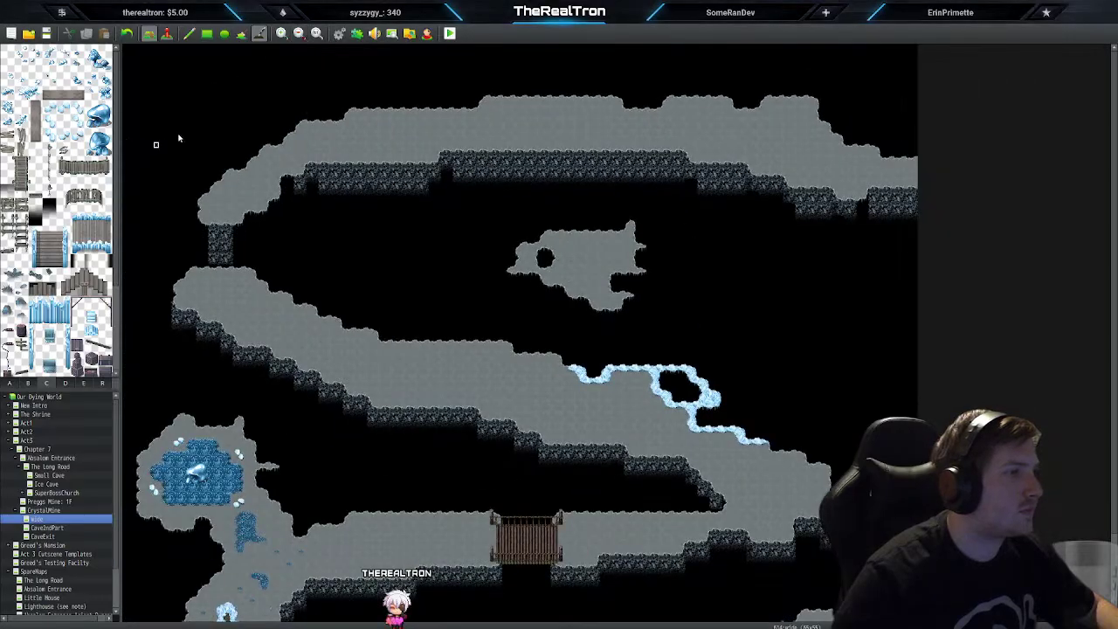
click(280, 33)
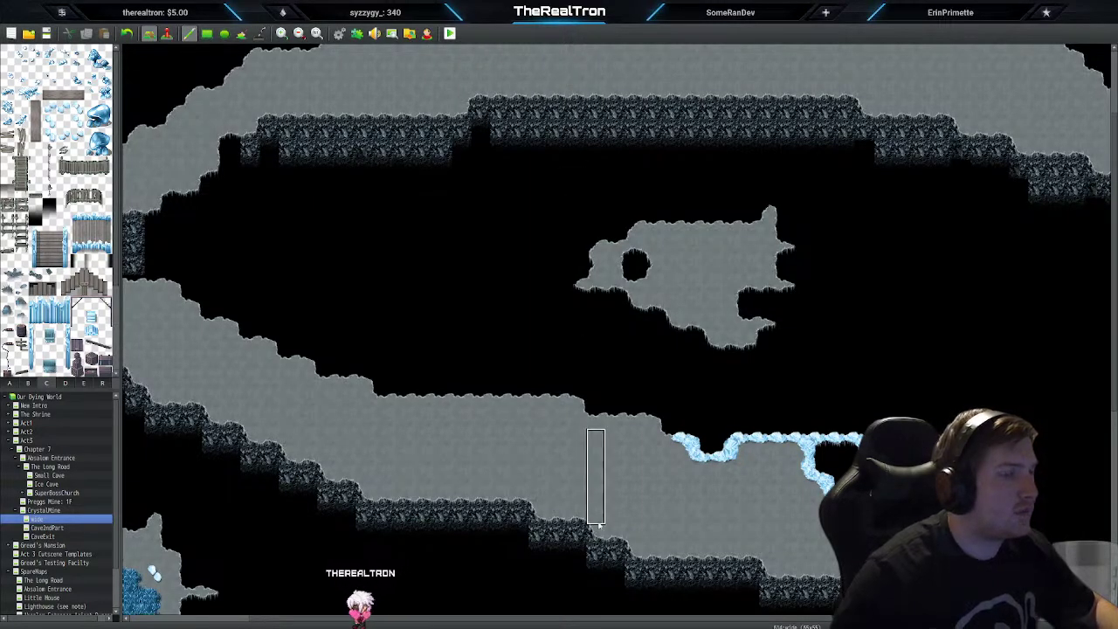
drag(778, 619, 637, 618)
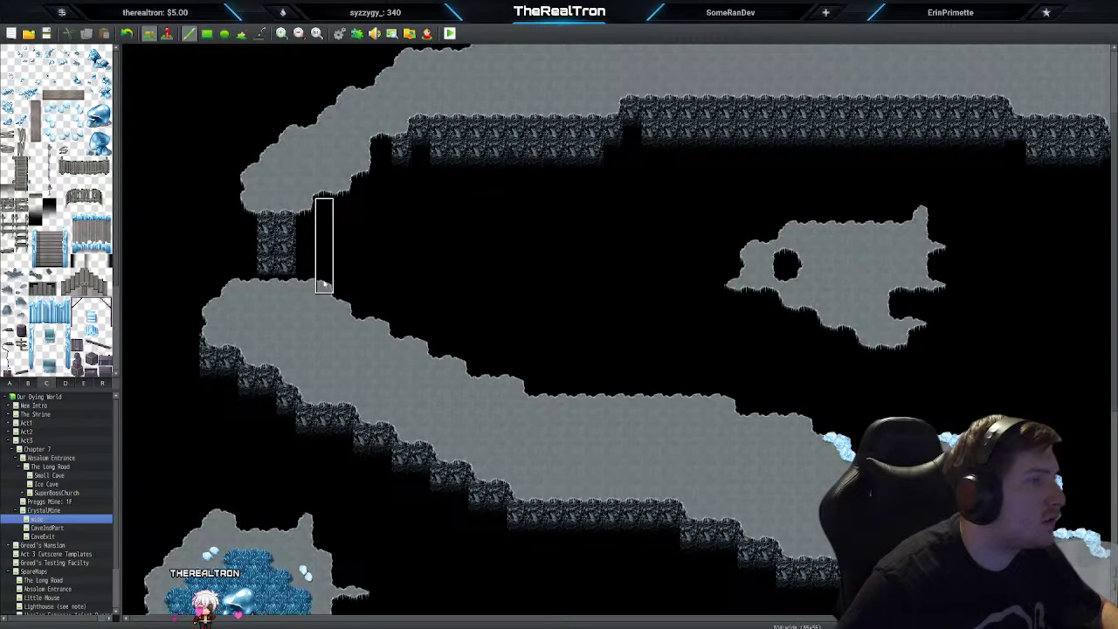
scroll(485, 257, up, 2)
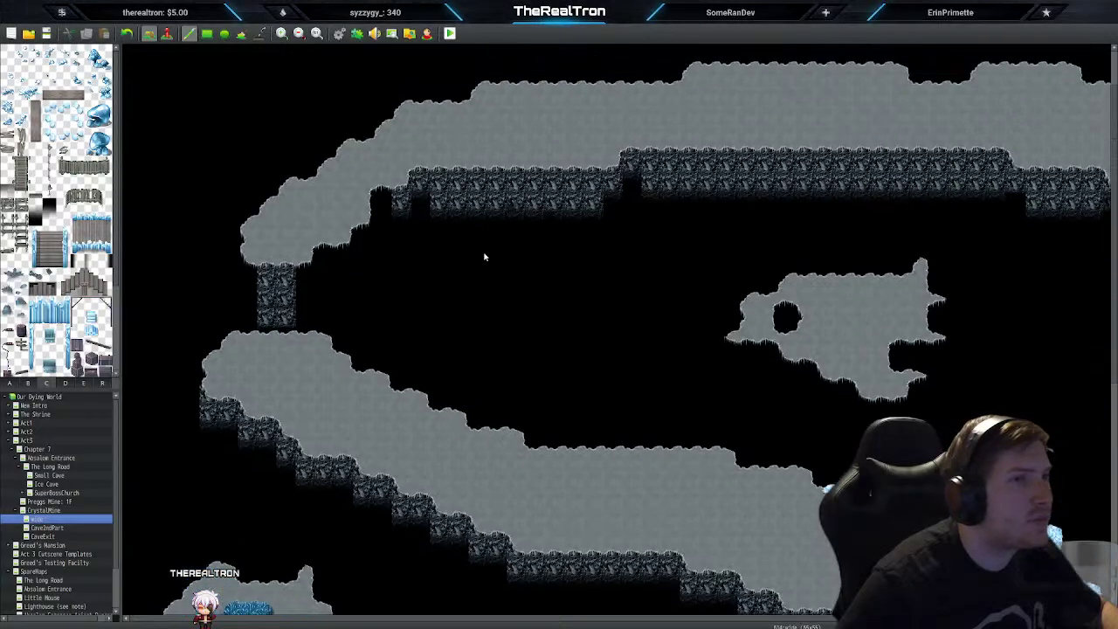
click(9, 383)
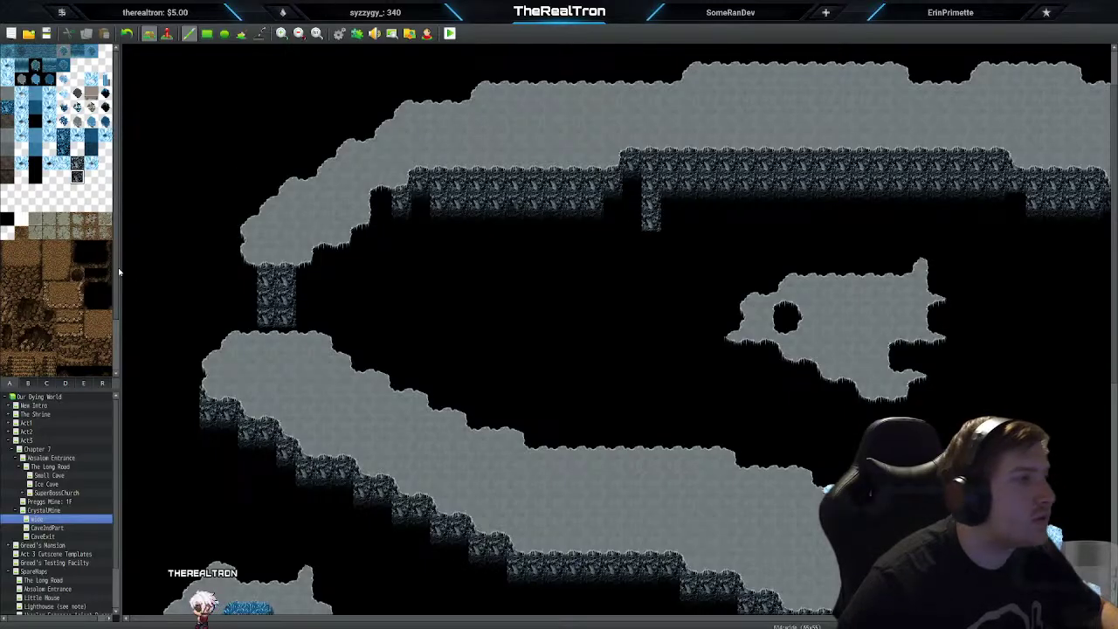
click(27, 383)
click(46, 383)
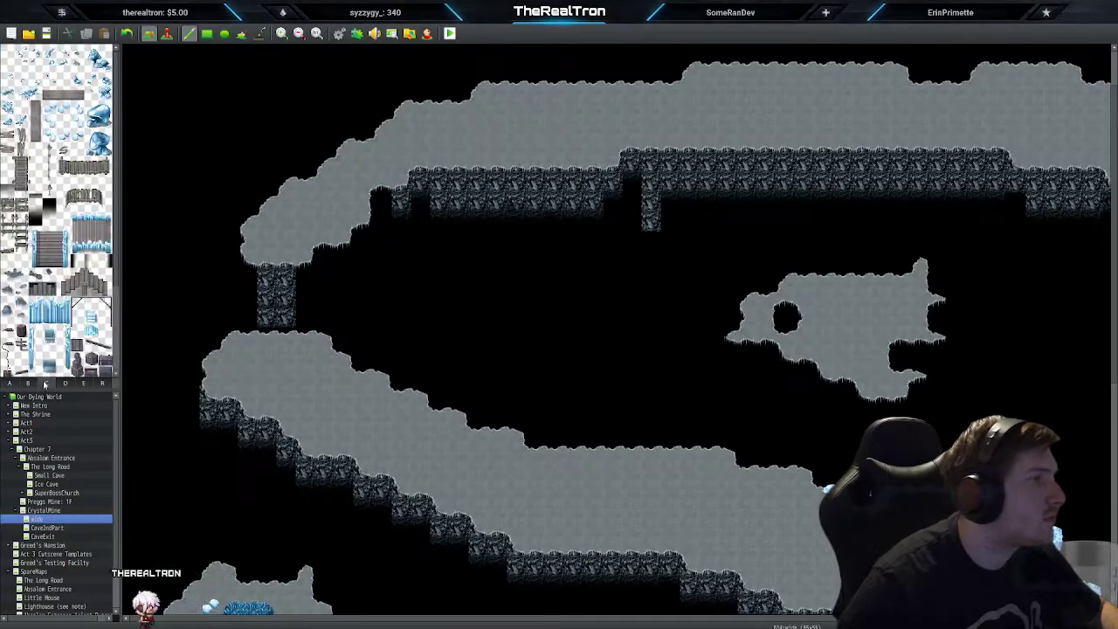
click(29, 385)
click(48, 382)
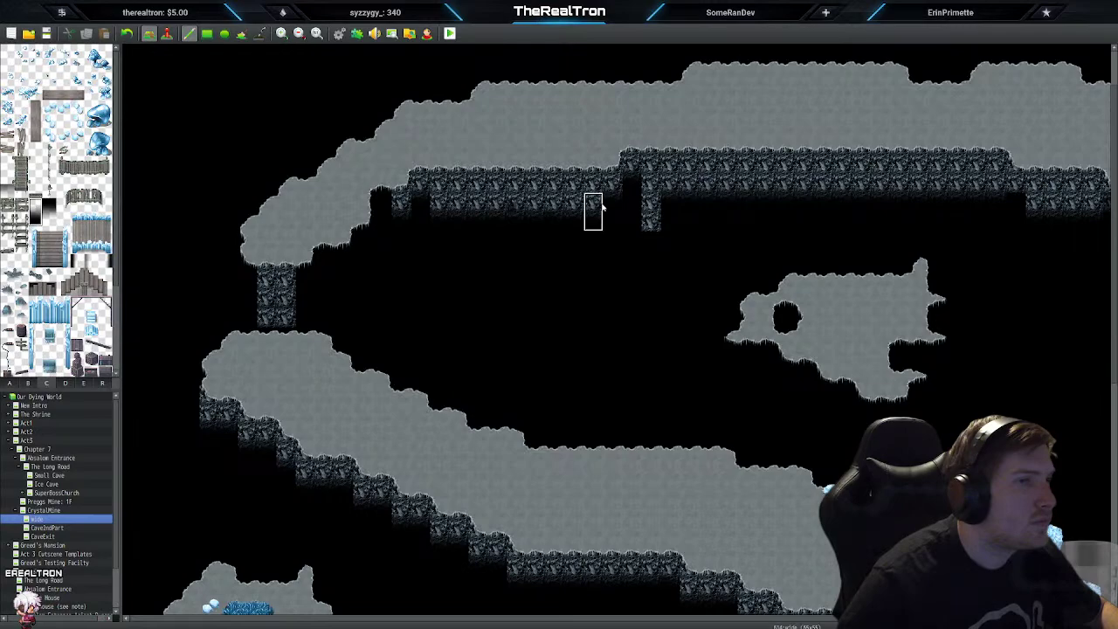
click(651, 207)
Step: Copy the deeper shaded column to the linking wall, the western ledge sections and along the raised central section
right_drag(649, 146, 655, 219)
click(274, 334)
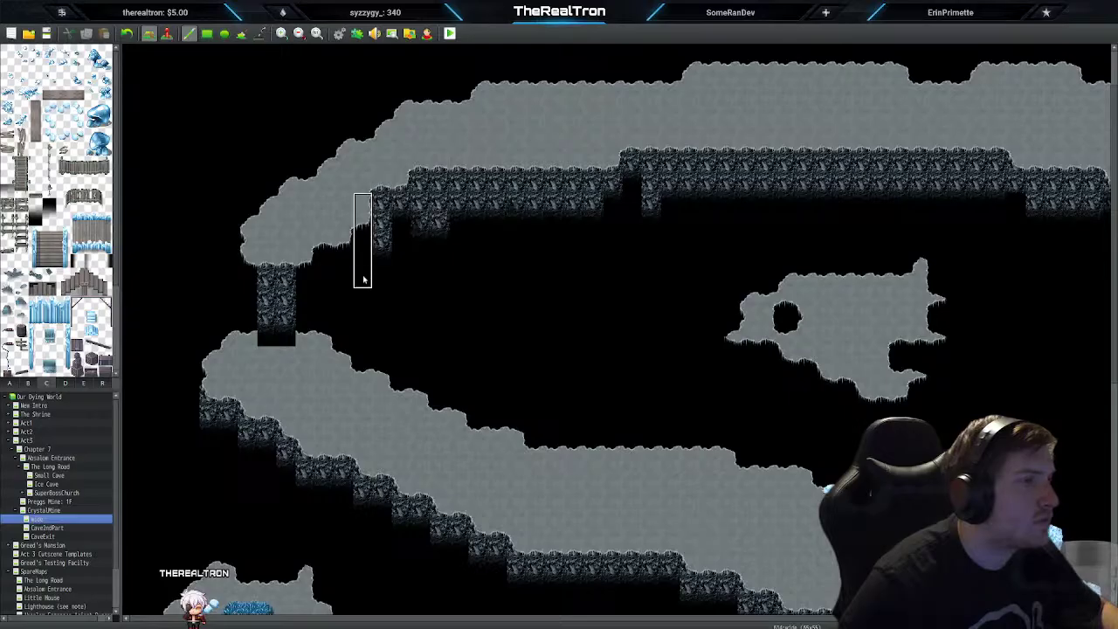
key(ctrl+z)
click(326, 316)
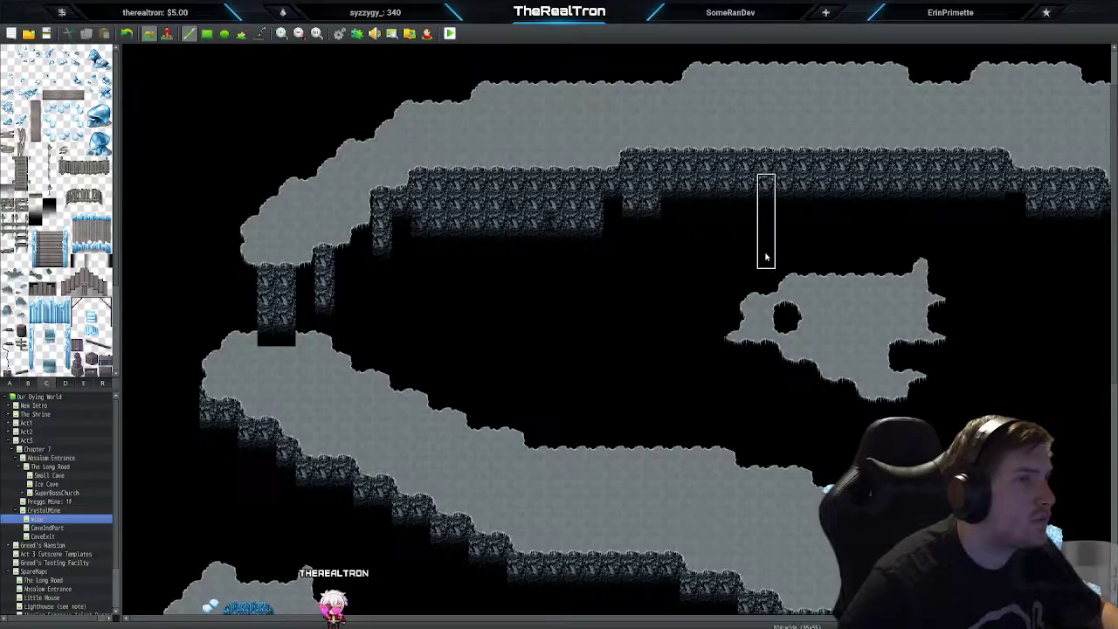
drag(680, 225, 963, 232)
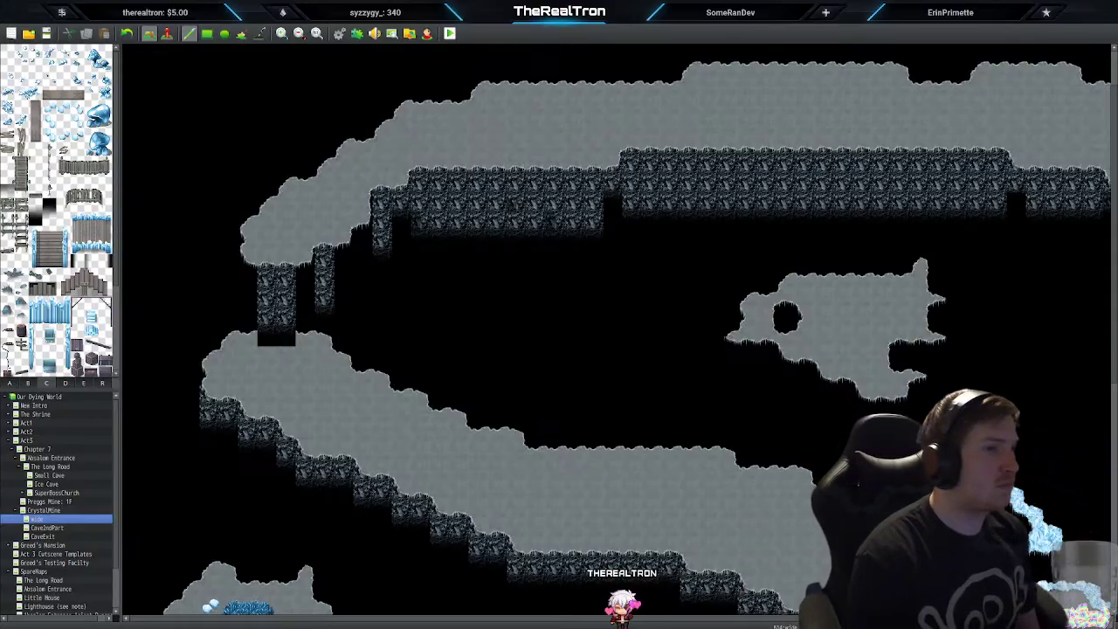
Step: Fill the gap between the western and raised wall sections with rock wall and a shadow-faded lower edge
scroll(594, 290, up, 1)
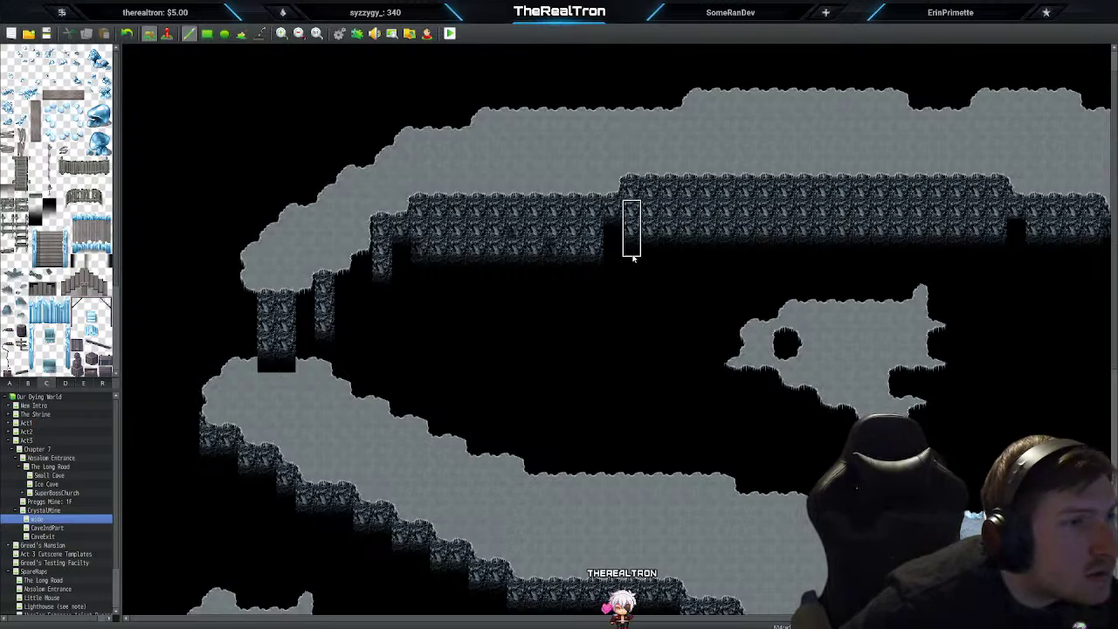
right_drag(632, 247, 635, 262)
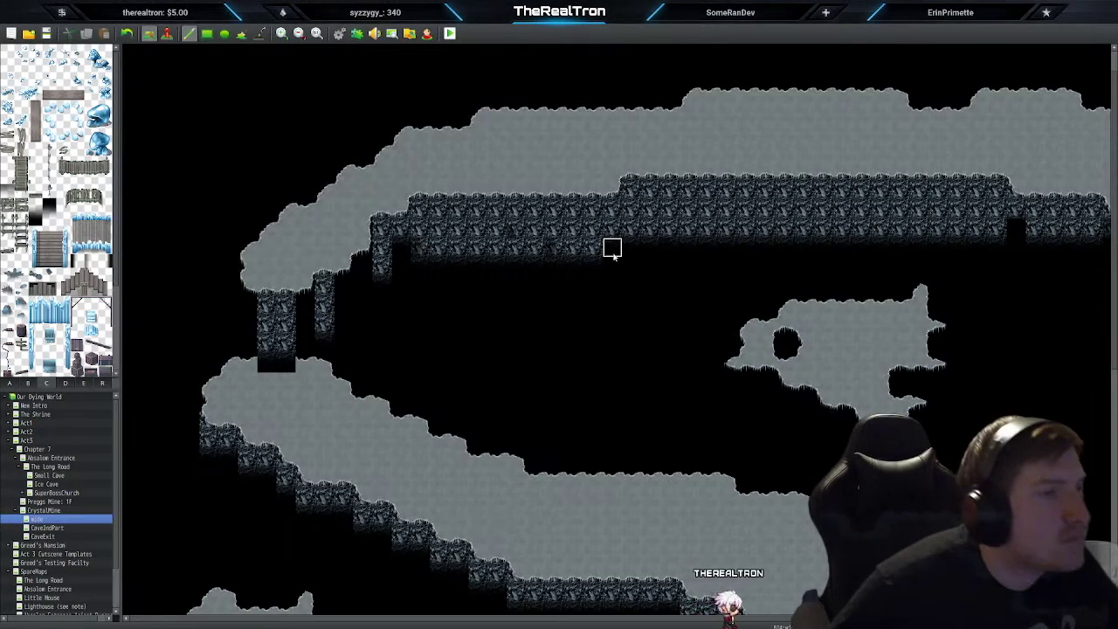
right_drag(594, 248, 593, 264)
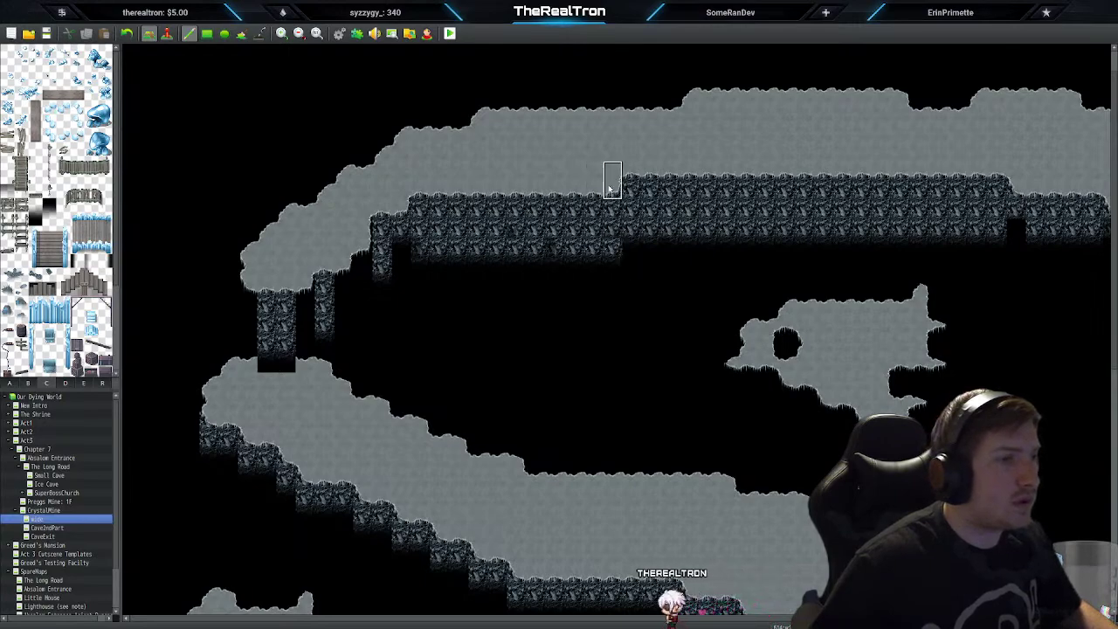
Step: Stamp the deeper shaded column down the stepped western corner until the wall joins the one linking the two ledges
right_drag(612, 186, 608, 272)
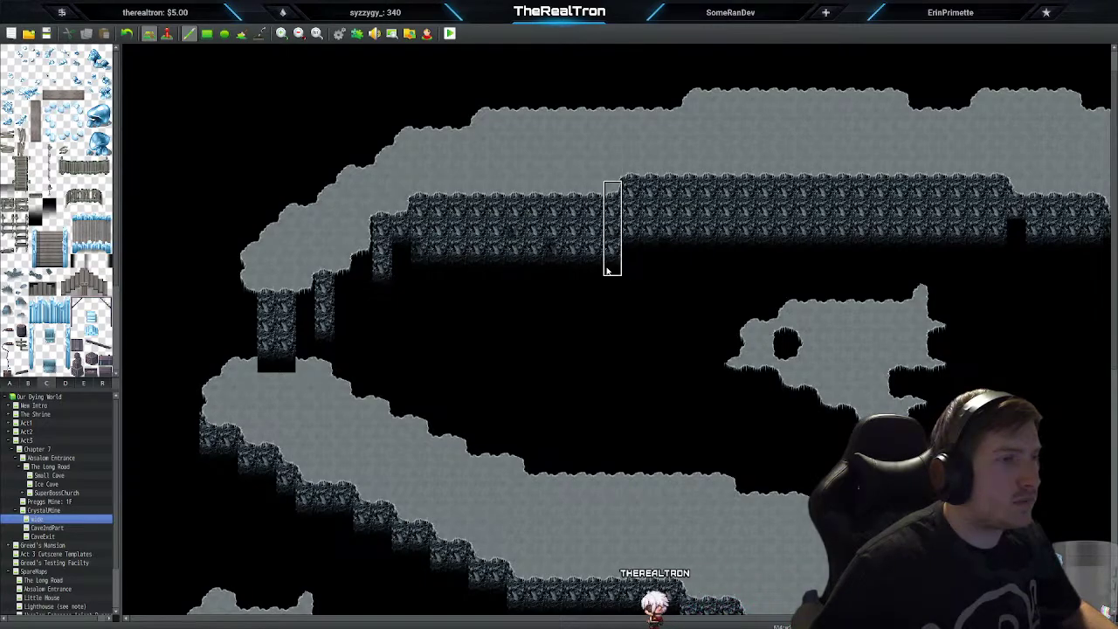
click(392, 301)
click(360, 324)
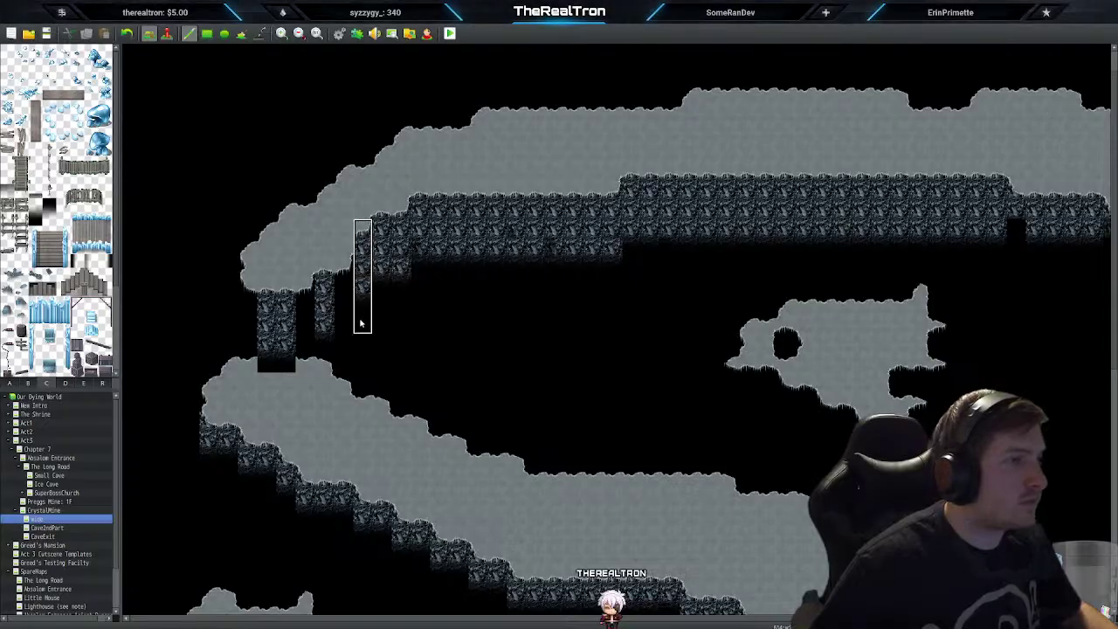
key(ctrl+z)
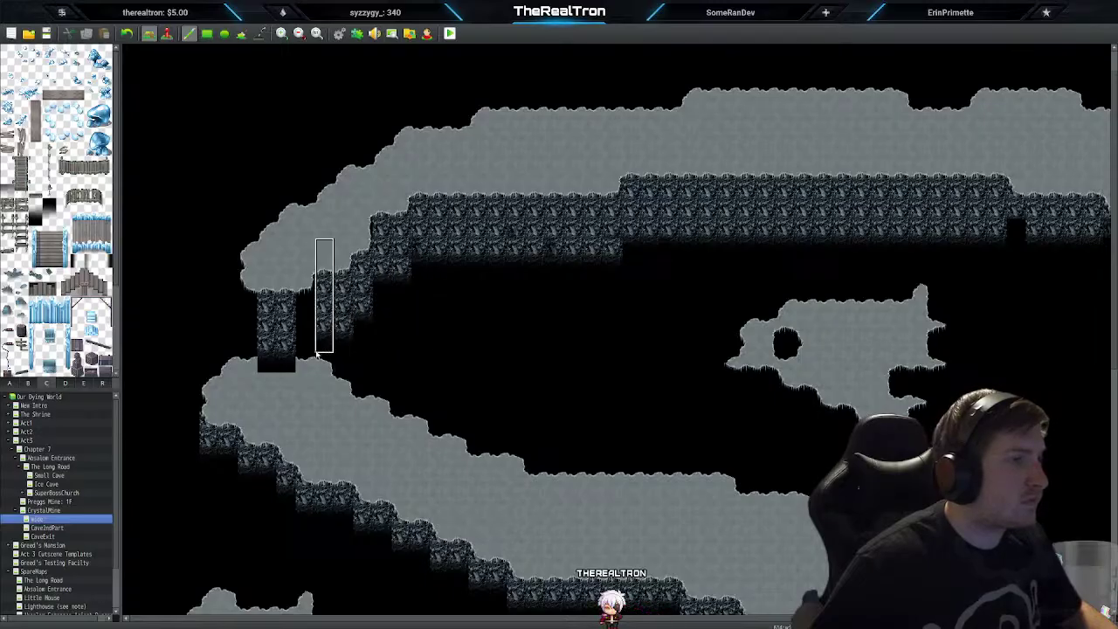
click(307, 377)
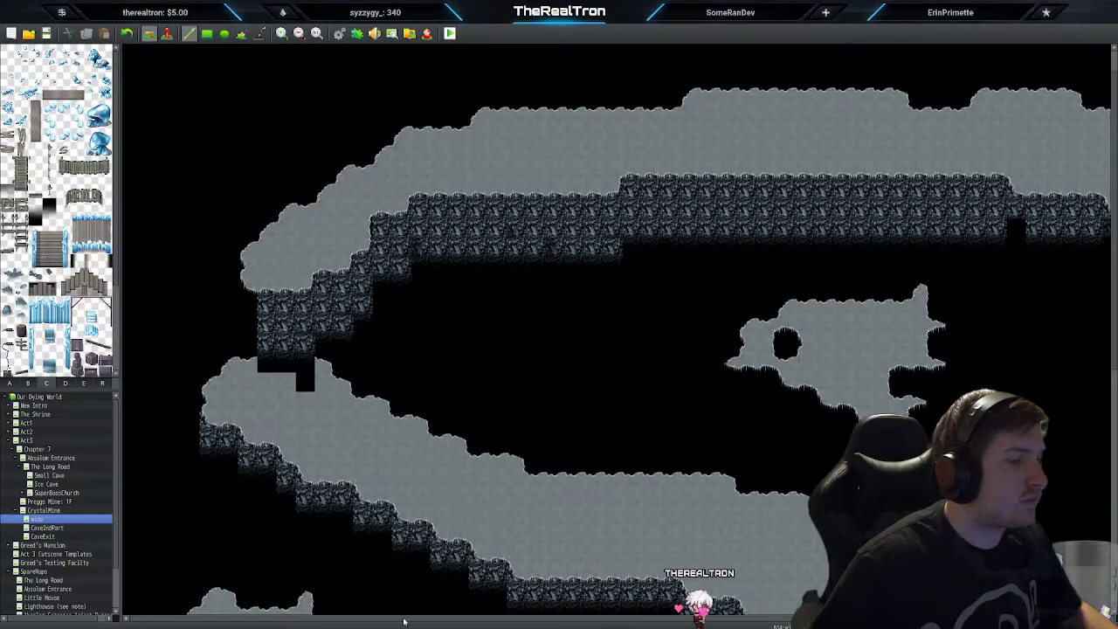
Step: Fill the dark notch at the raised section's eastern corner with rock wall and a shaded lower edge
drag(405, 622, 646, 622)
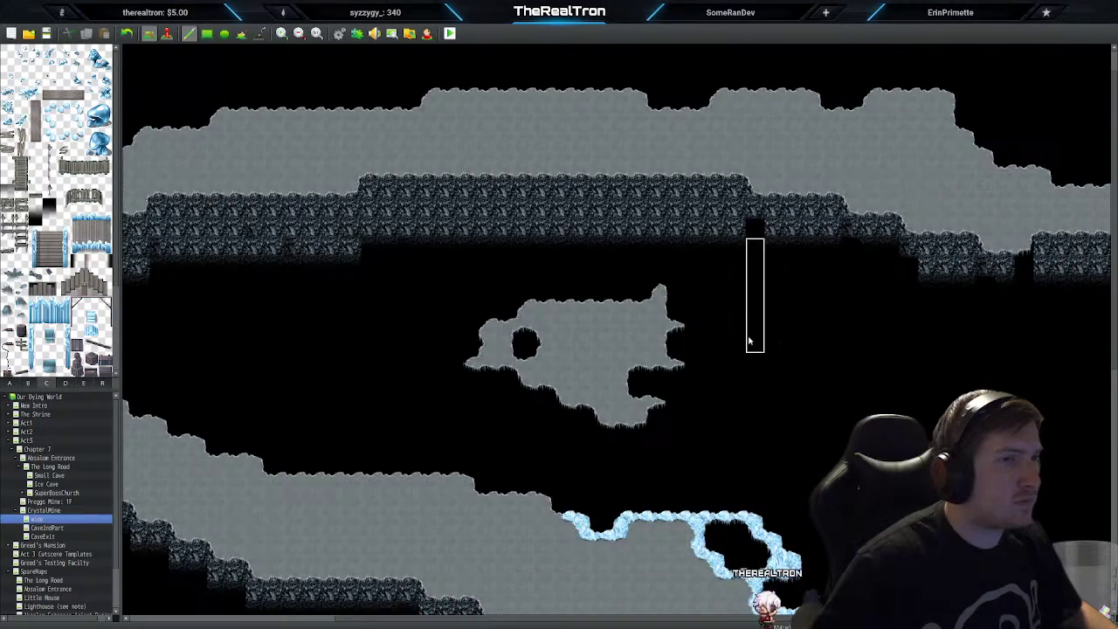
right_click(735, 231)
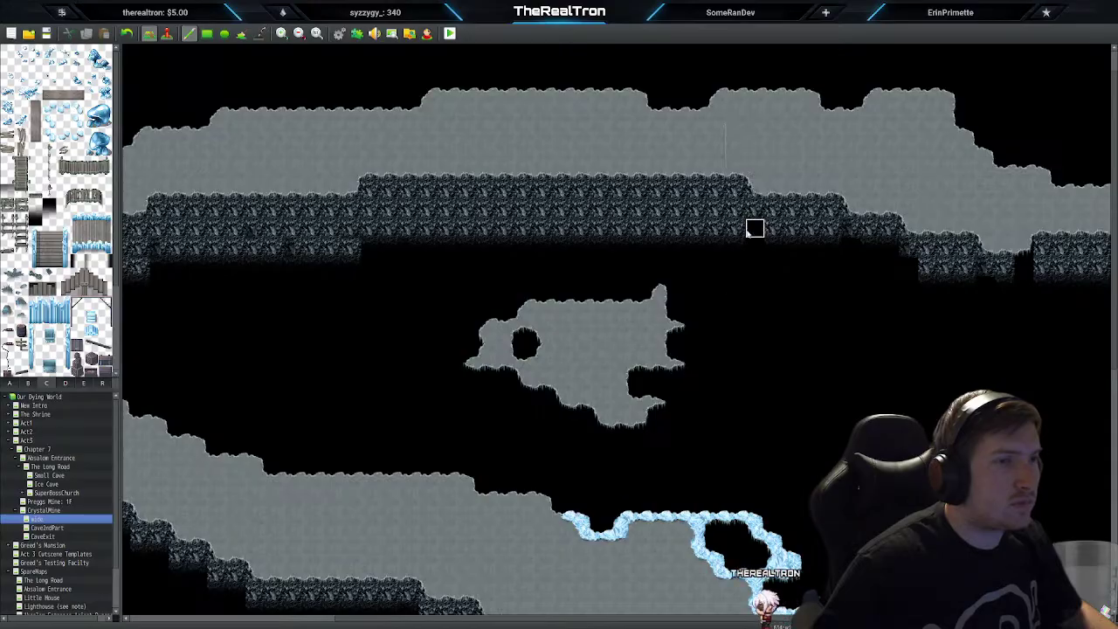
click(753, 232)
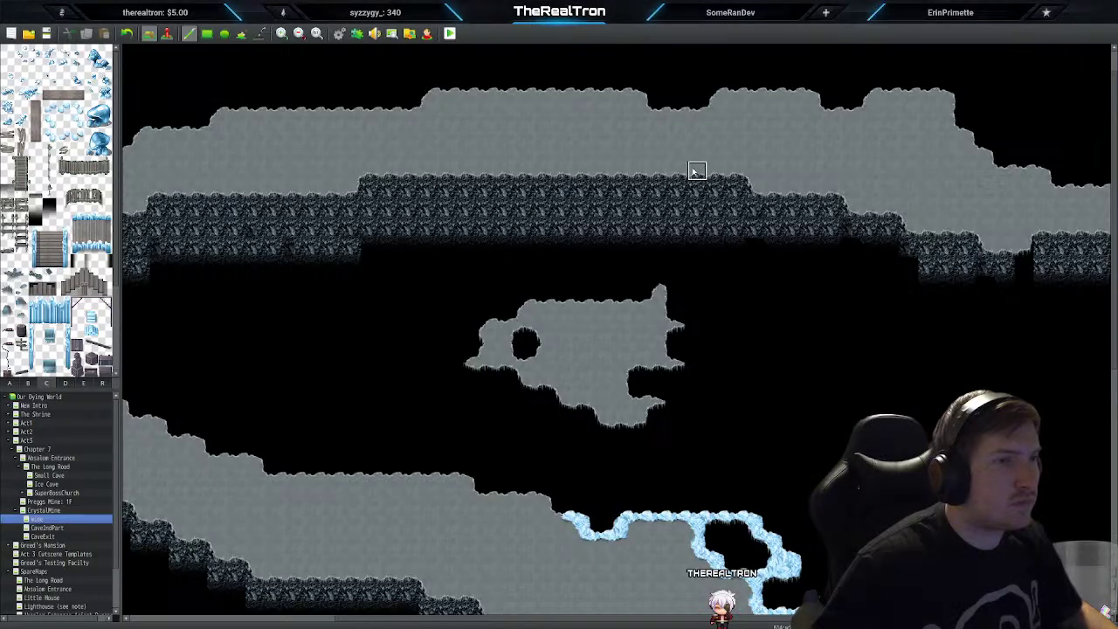
Step: Stamp the deeper shaded column beneath the stepped sections descending east of the raised section
click(769, 293)
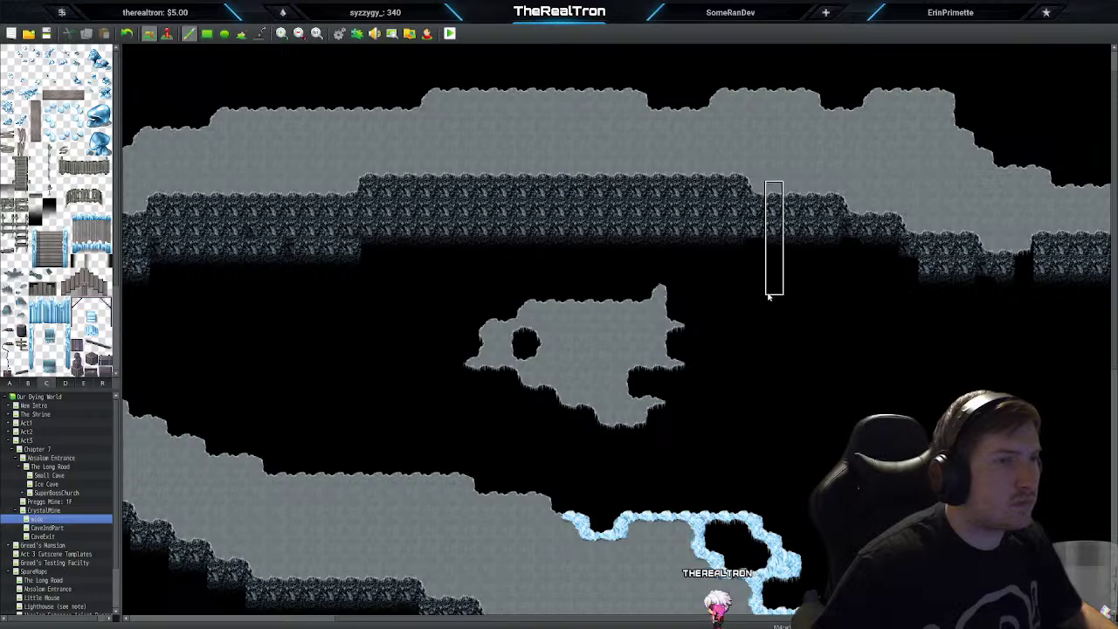
drag(786, 295, 827, 296)
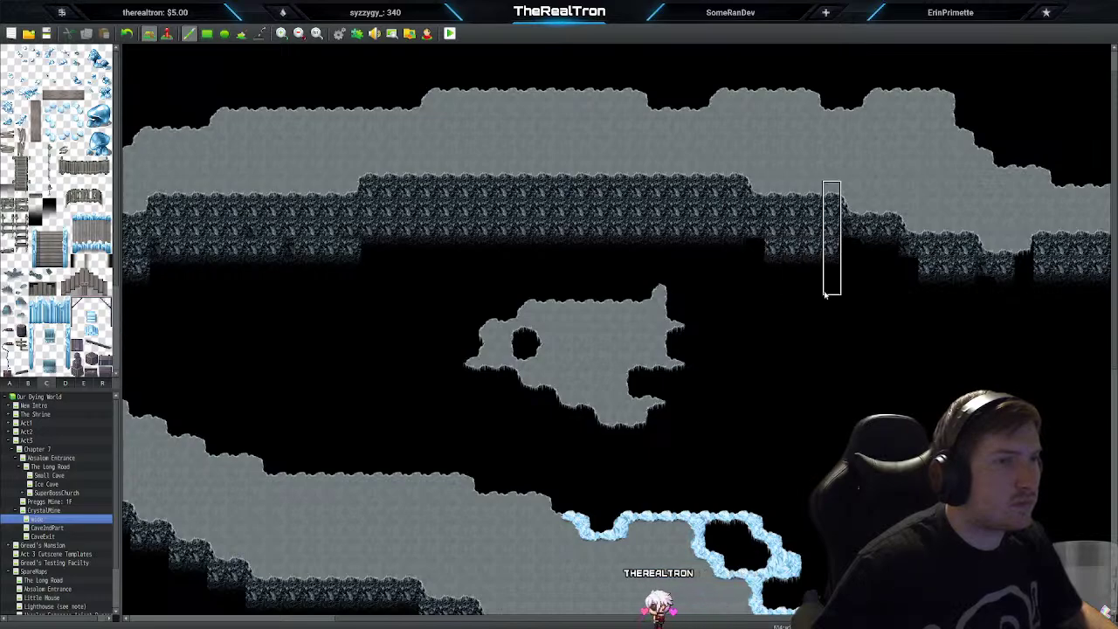
click(863, 326)
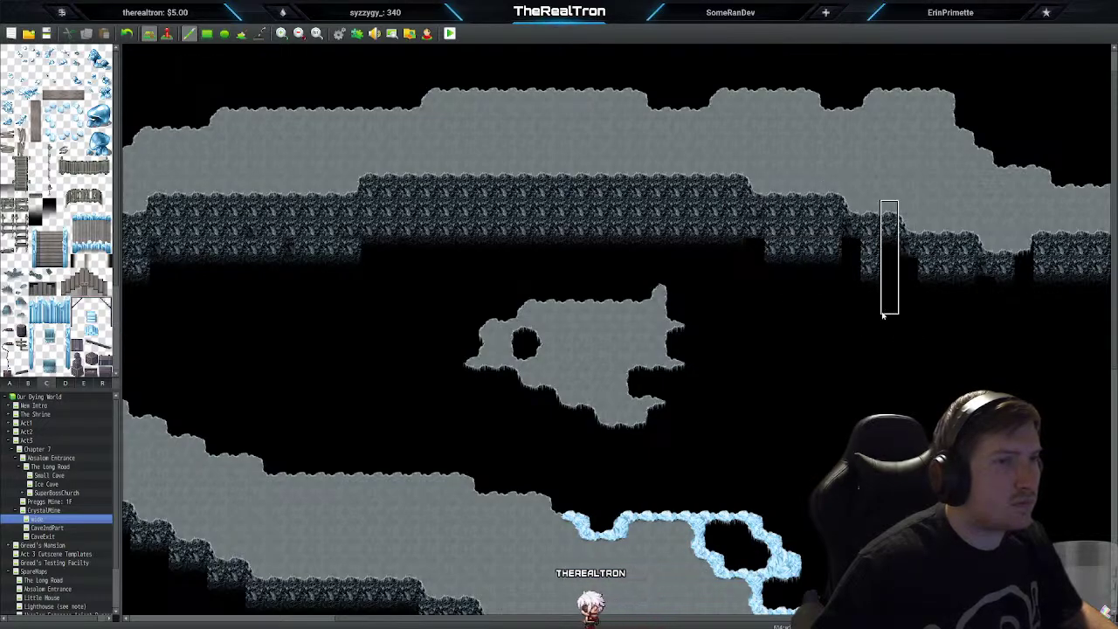
click(882, 326)
drag(924, 330, 965, 330)
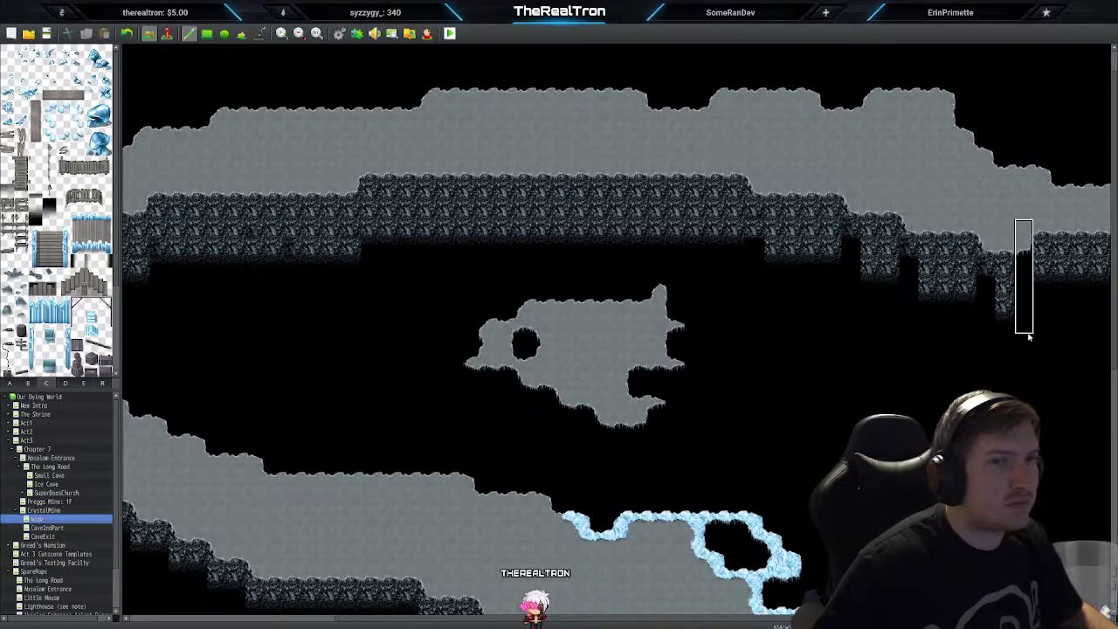
Step: Deepen the easternmost wall section and fill the remaining dark gaps between the stepped sections with the shaded rock wall column
drag(1051, 331, 1077, 330)
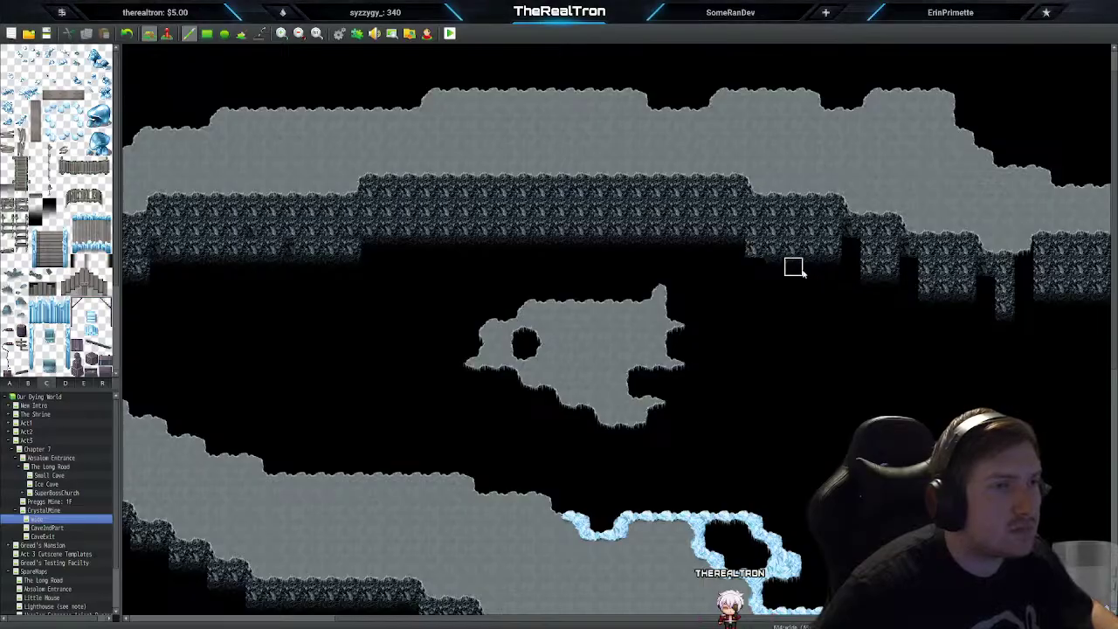
click(755, 262)
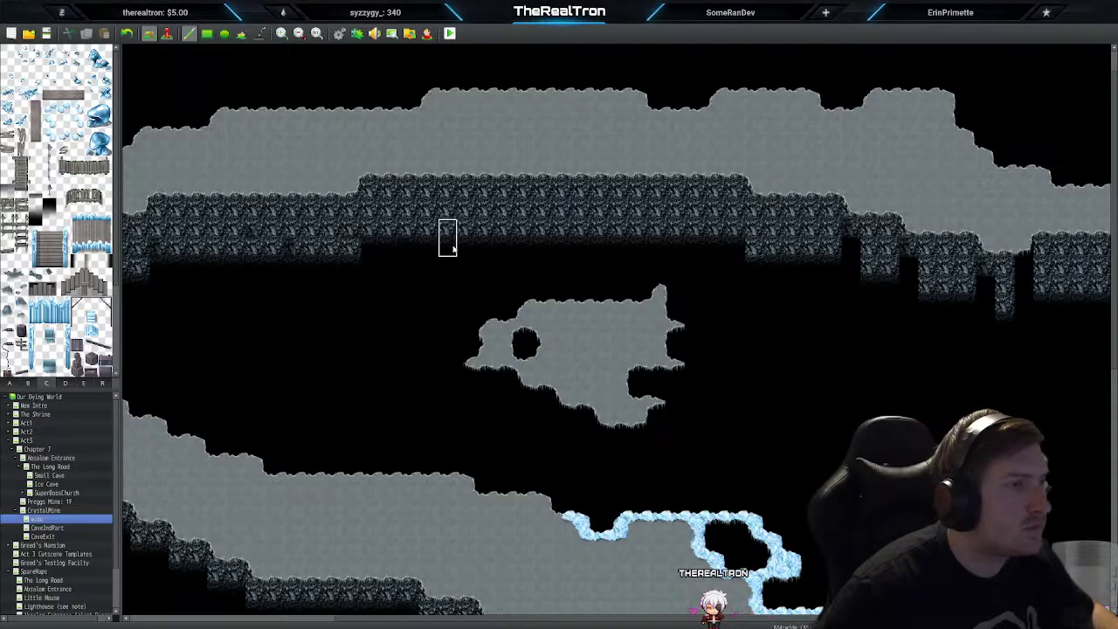
click(83, 384)
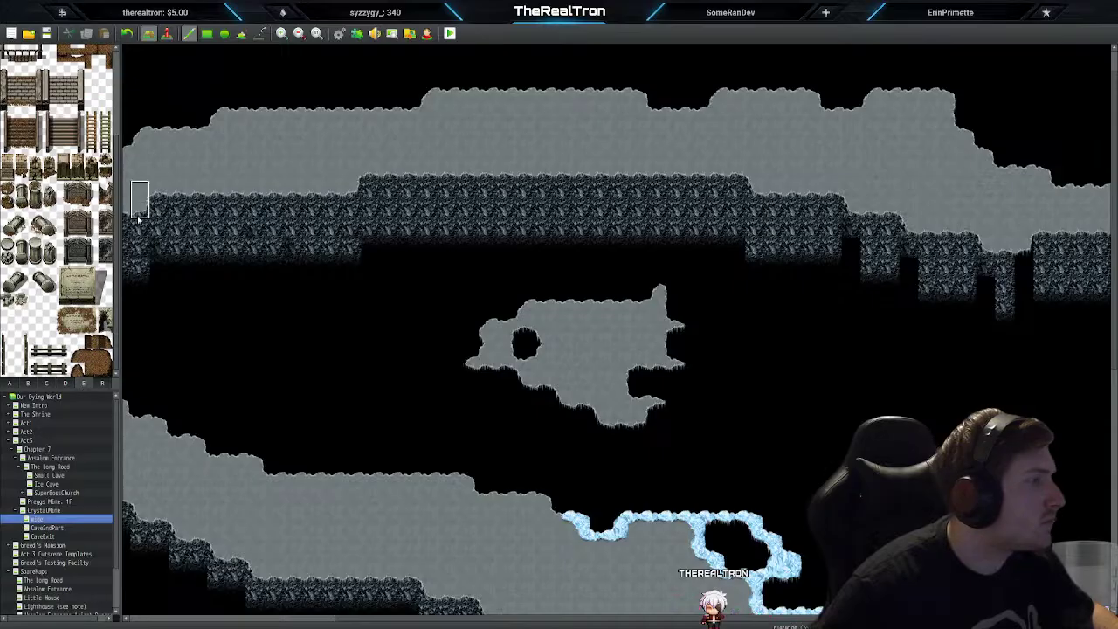
drag(118, 217, 90, 335)
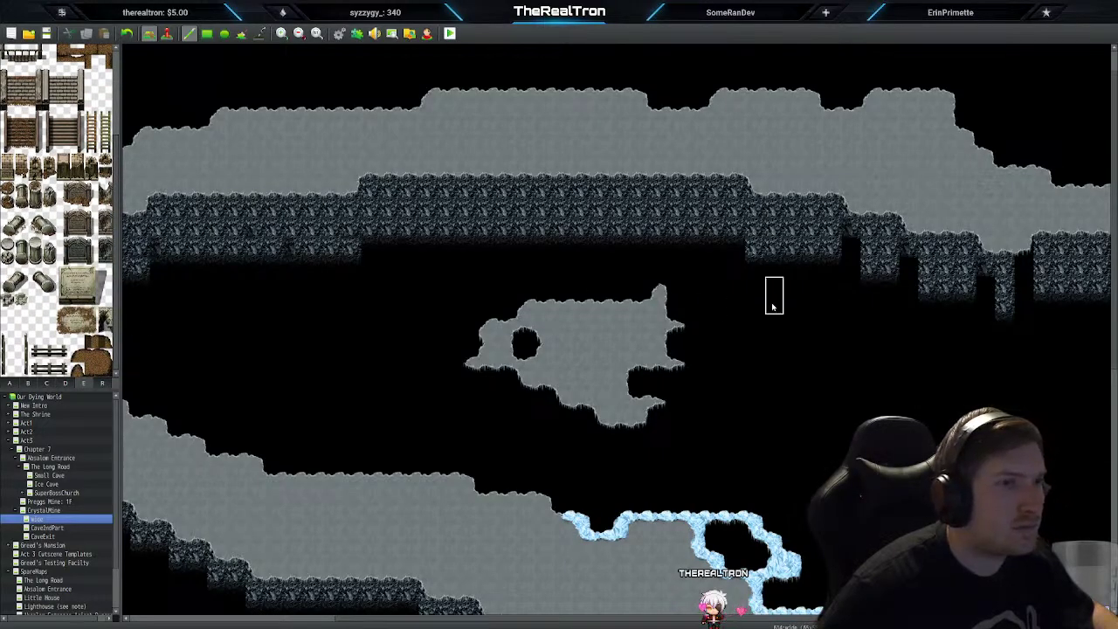
right_drag(752, 198, 763, 271)
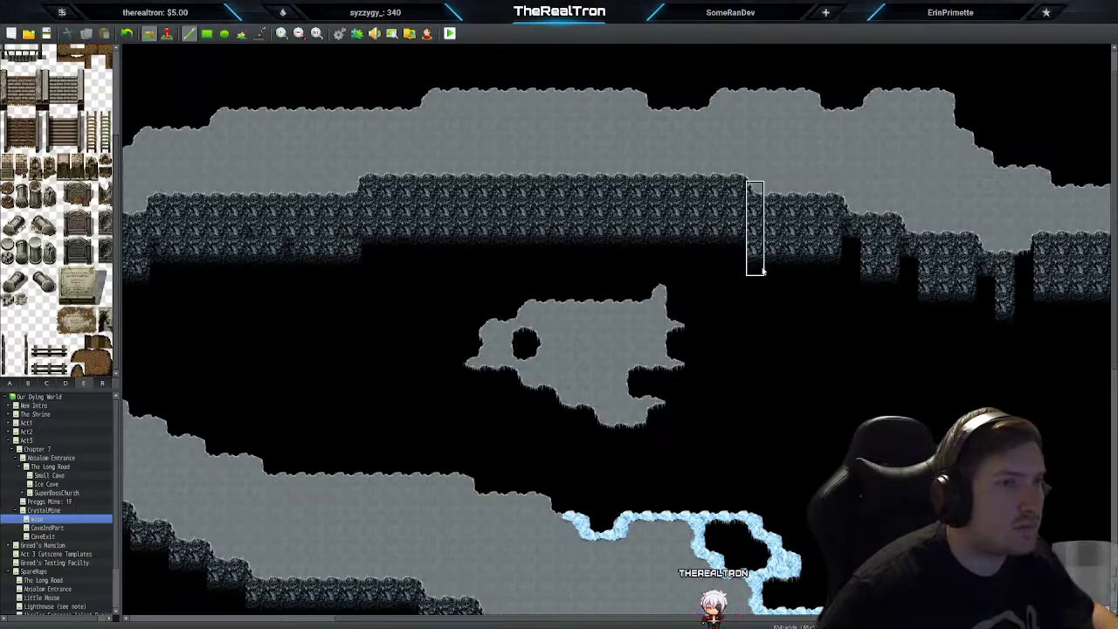
click(914, 312)
click(989, 311)
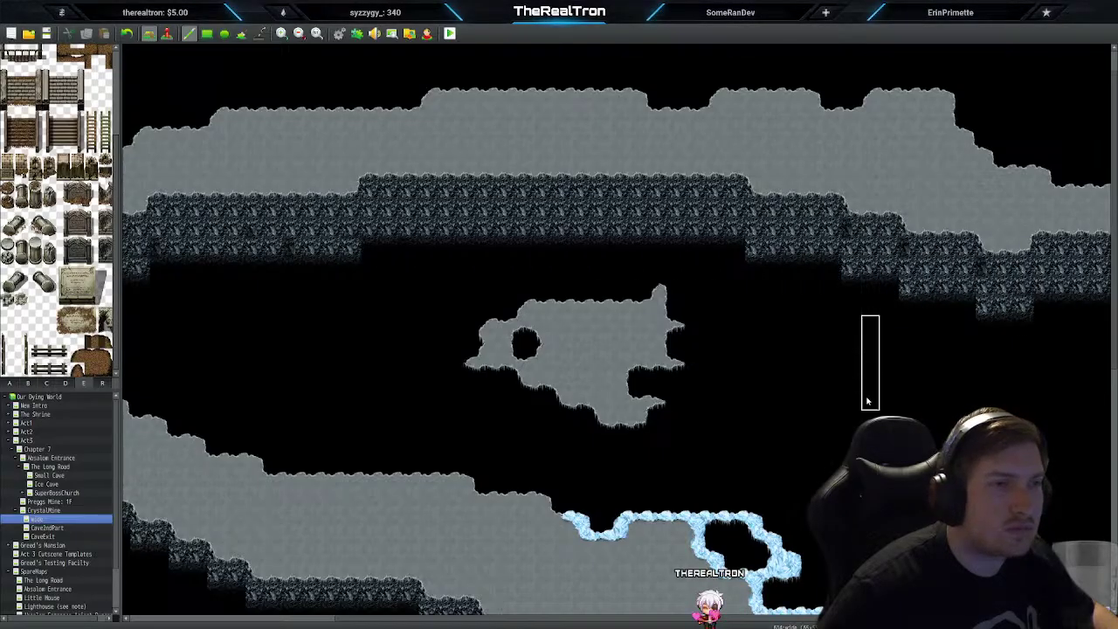
Step: Add the shaded wall column at the western end of the wall linking the two ledges and repaint the dark patch below it with cave floor
scroll(867, 401, up, 1)
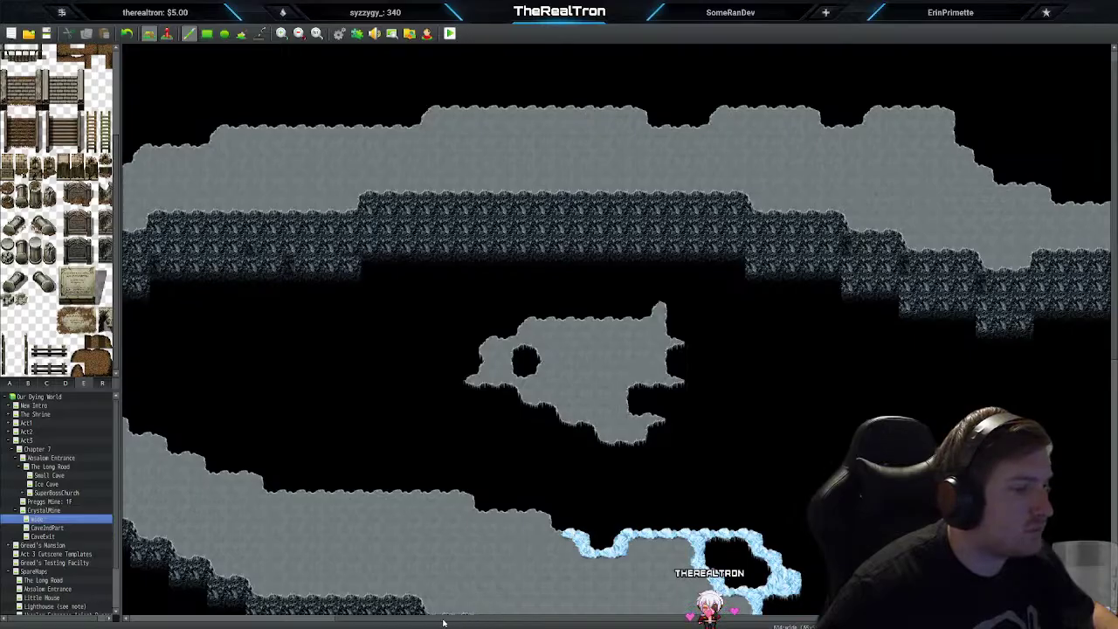
drag(443, 622, 454, 590)
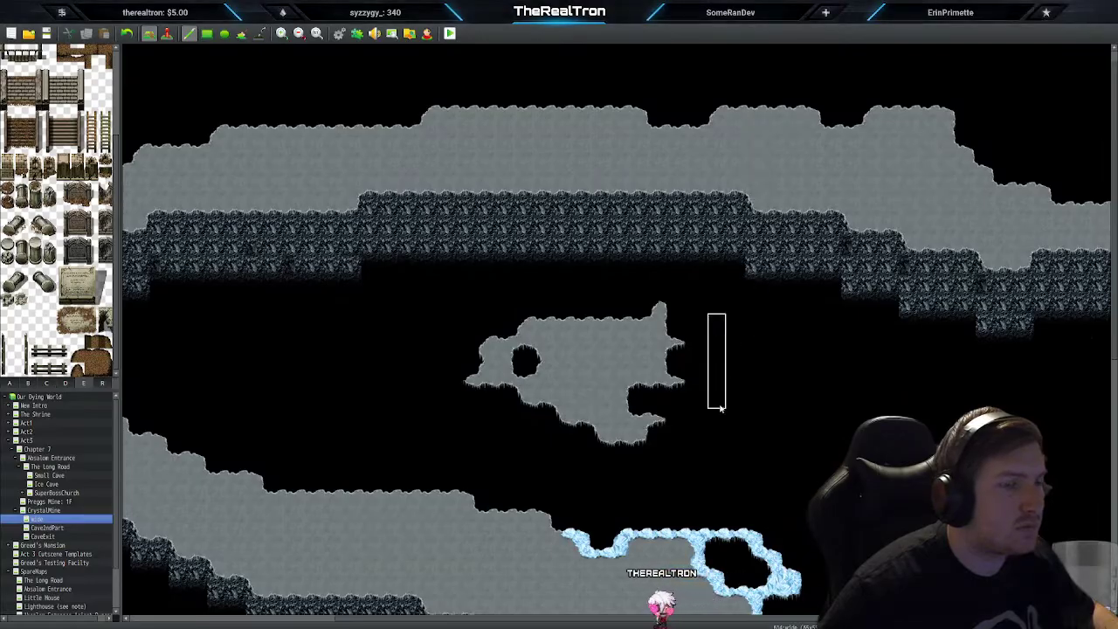
drag(725, 619, 359, 601)
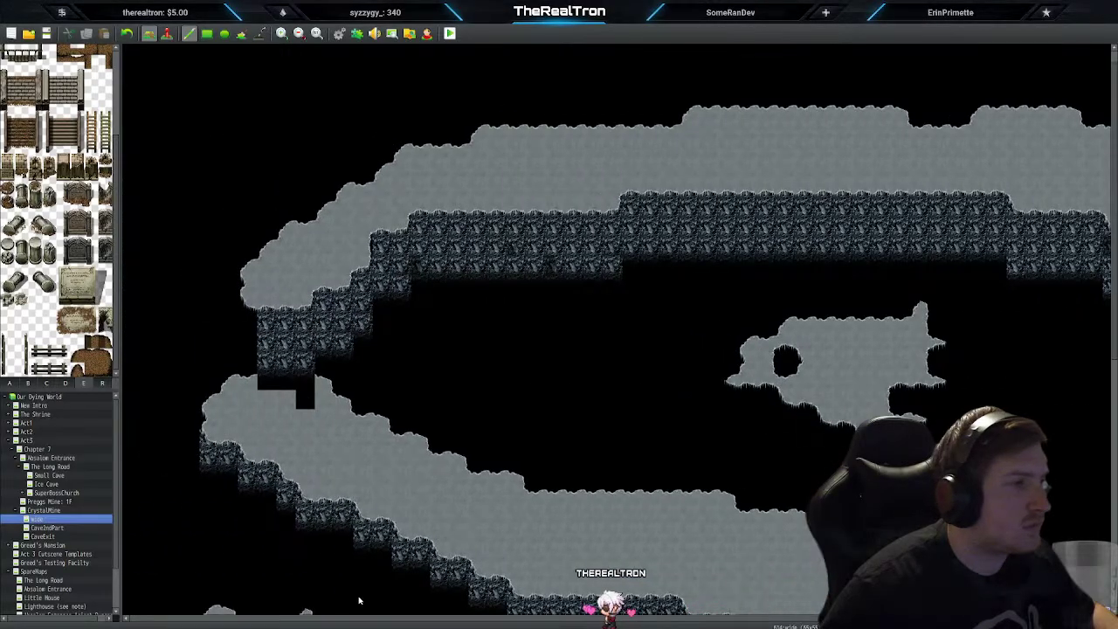
click(247, 384)
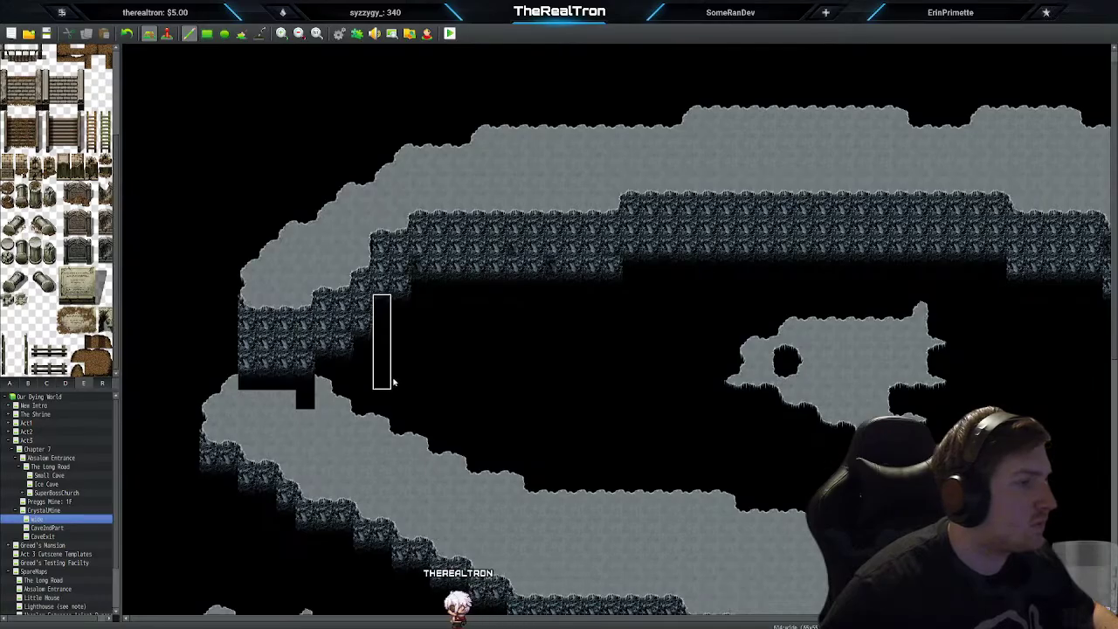
right_click(574, 499)
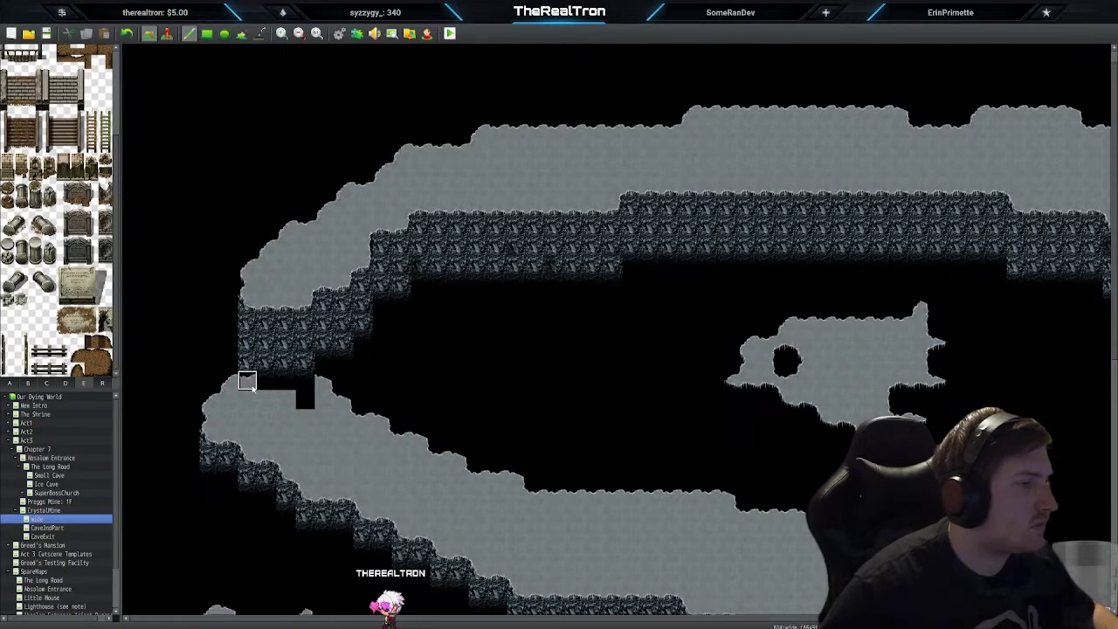
drag(247, 384, 282, 390)
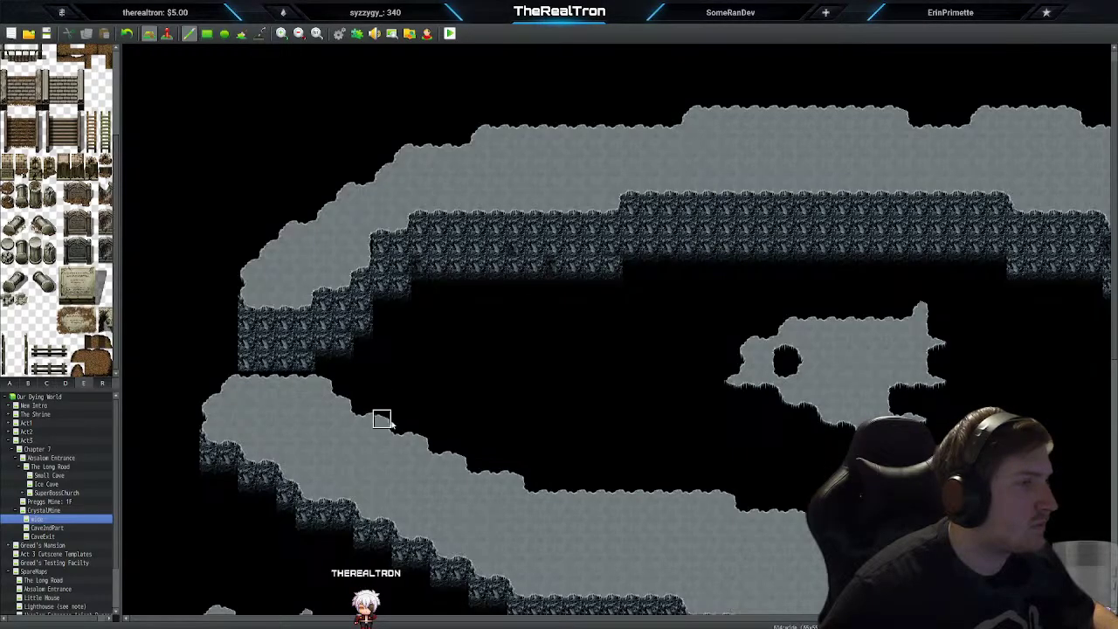
Step: Examine the rock walls and ledges from the upper ledge down to the ice pool and the bridge
scroll(382, 419, down, 5)
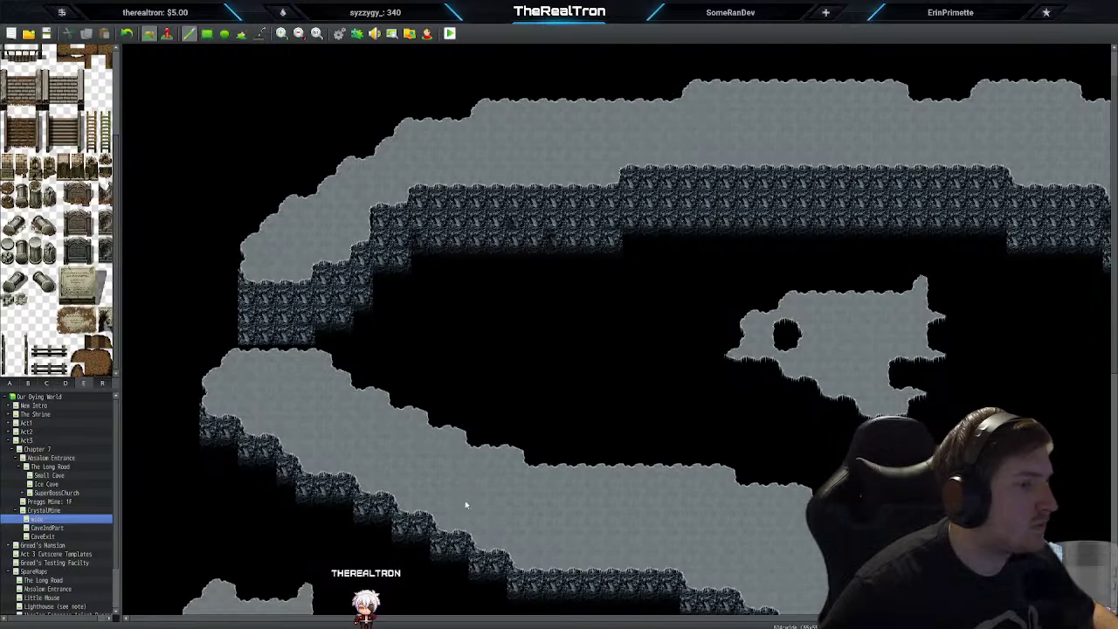
scroll(458, 502, down, 5)
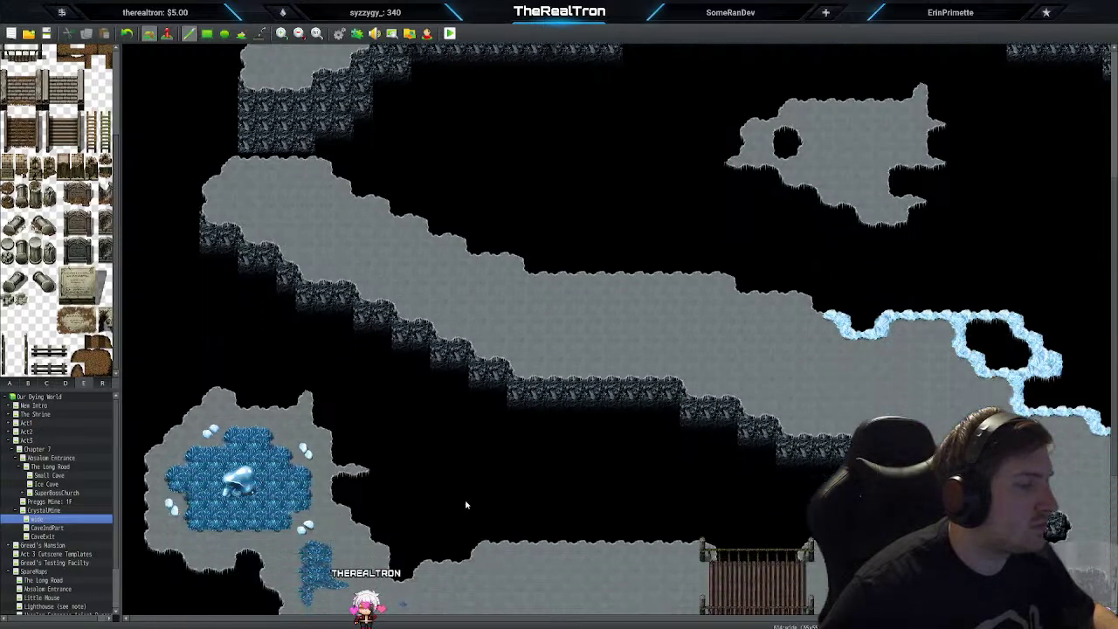
scroll(458, 501, down, 1)
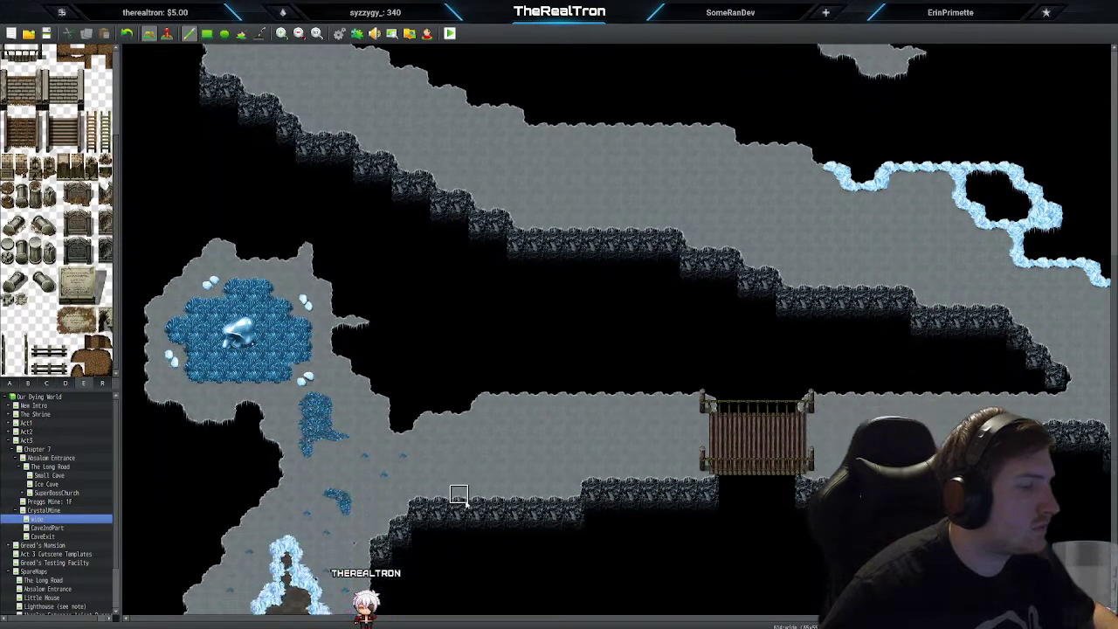
scroll(382, 551, up, 3)
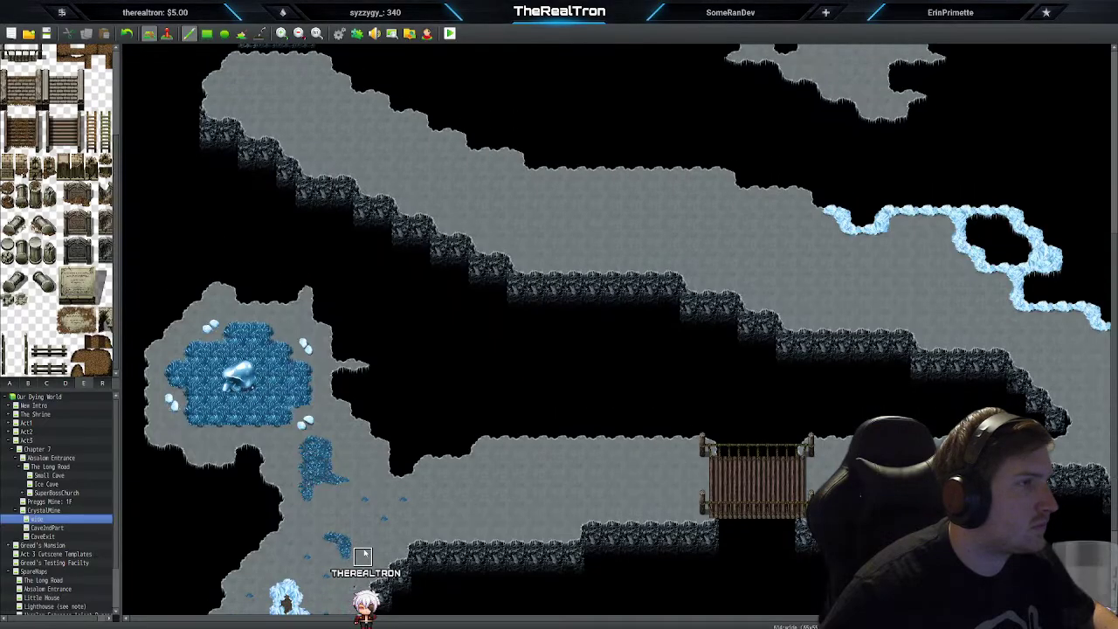
scroll(364, 551, up, 6)
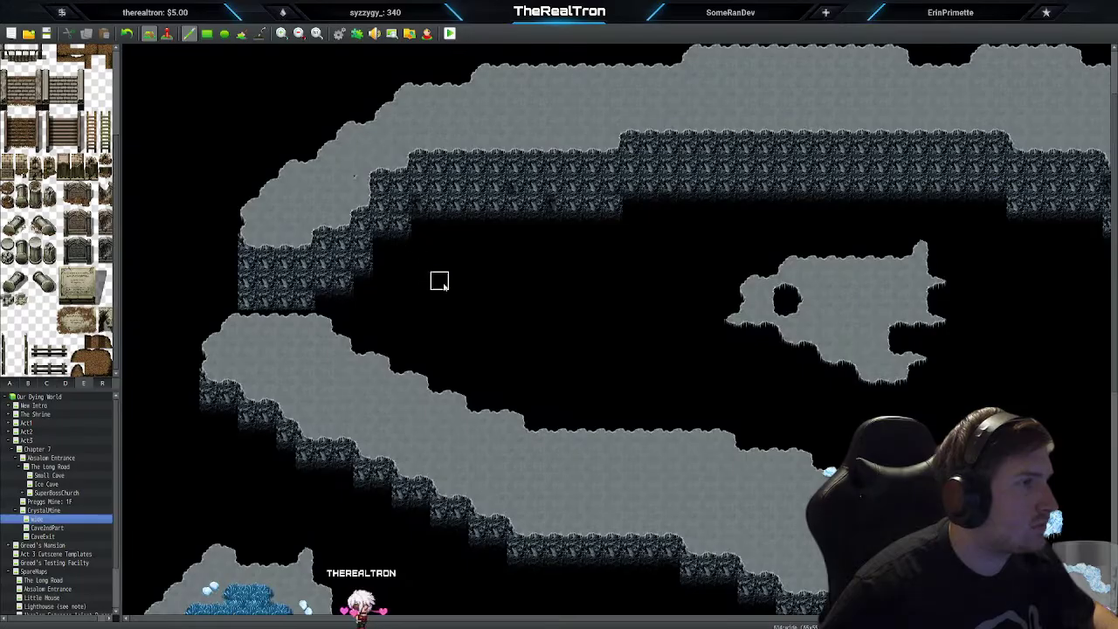
scroll(437, 276, up, 2)
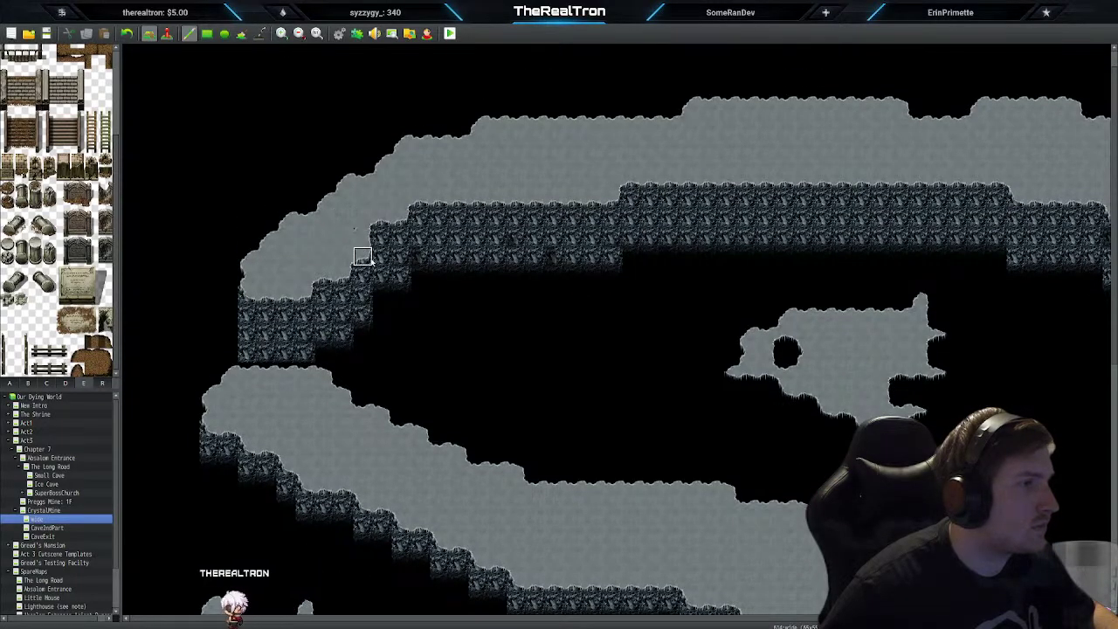
scroll(420, 466, down, 1)
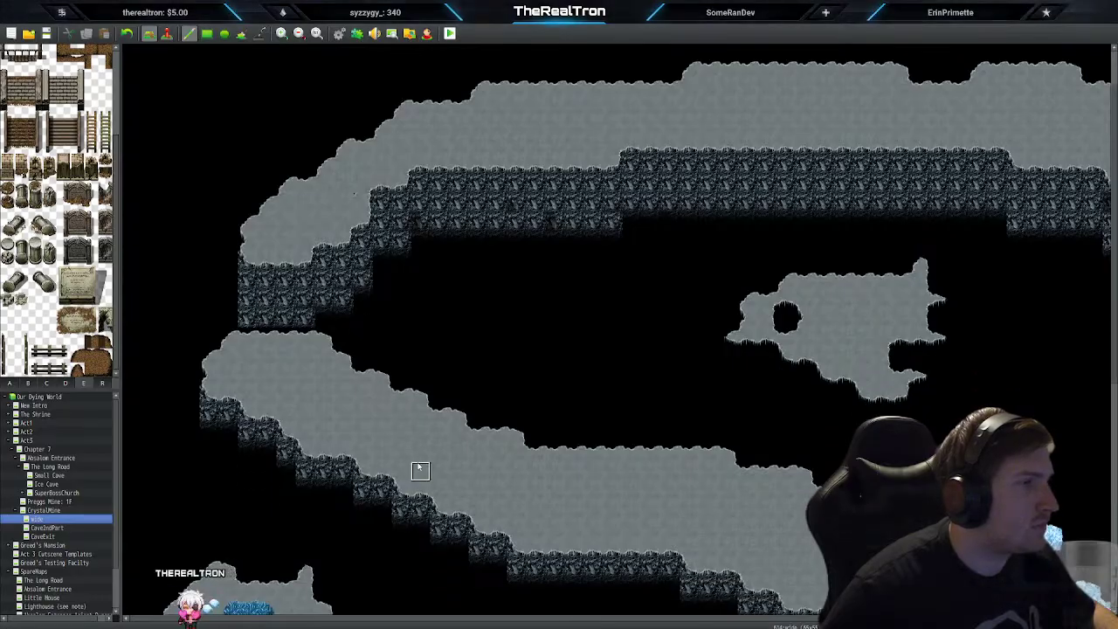
scroll(419, 465, up, 2)
scroll(419, 466, up, 1)
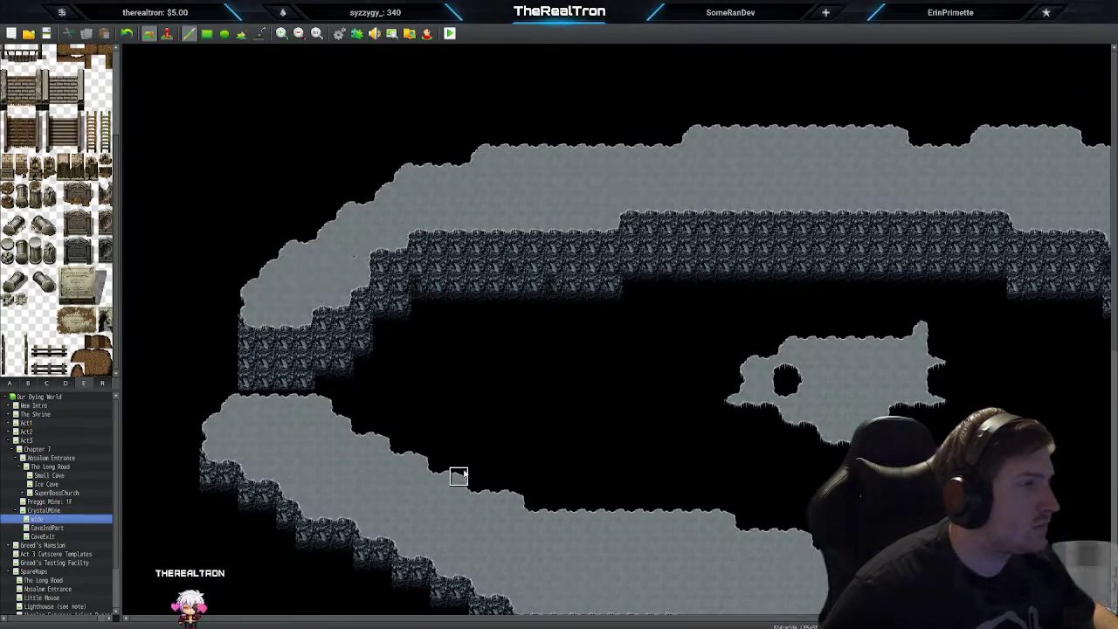
click(282, 34)
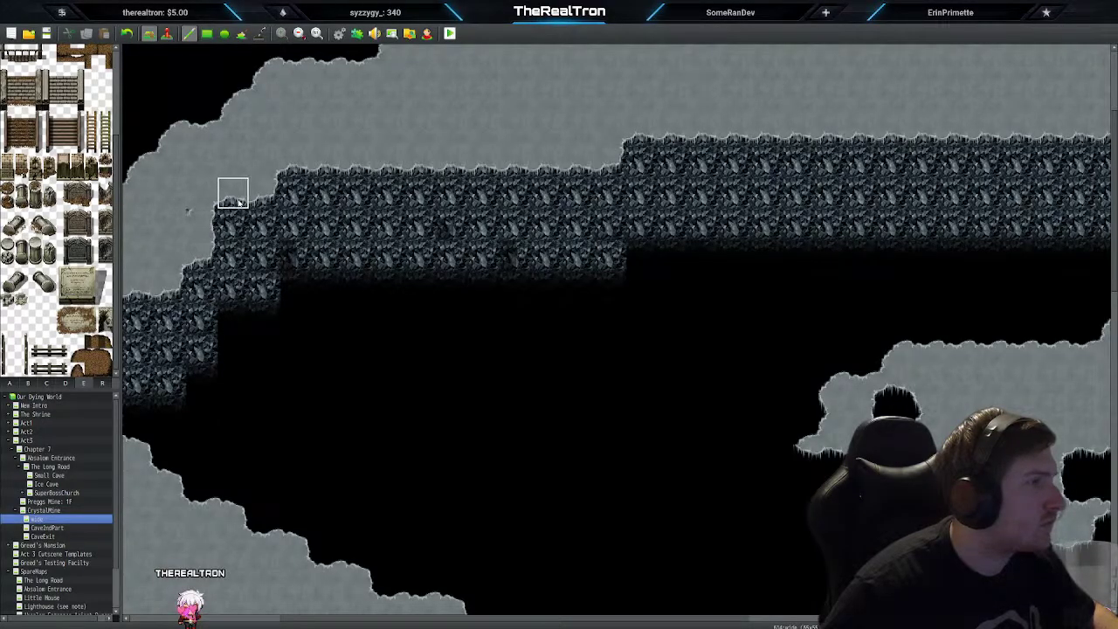
scroll(325, 456, down, 4)
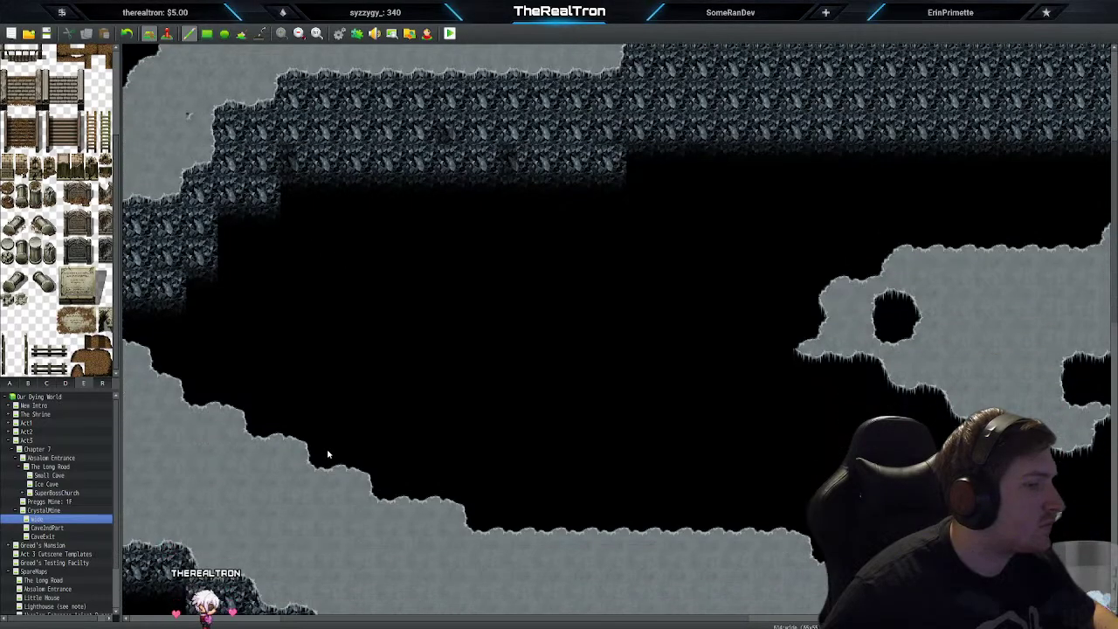
scroll(328, 447, down, 3)
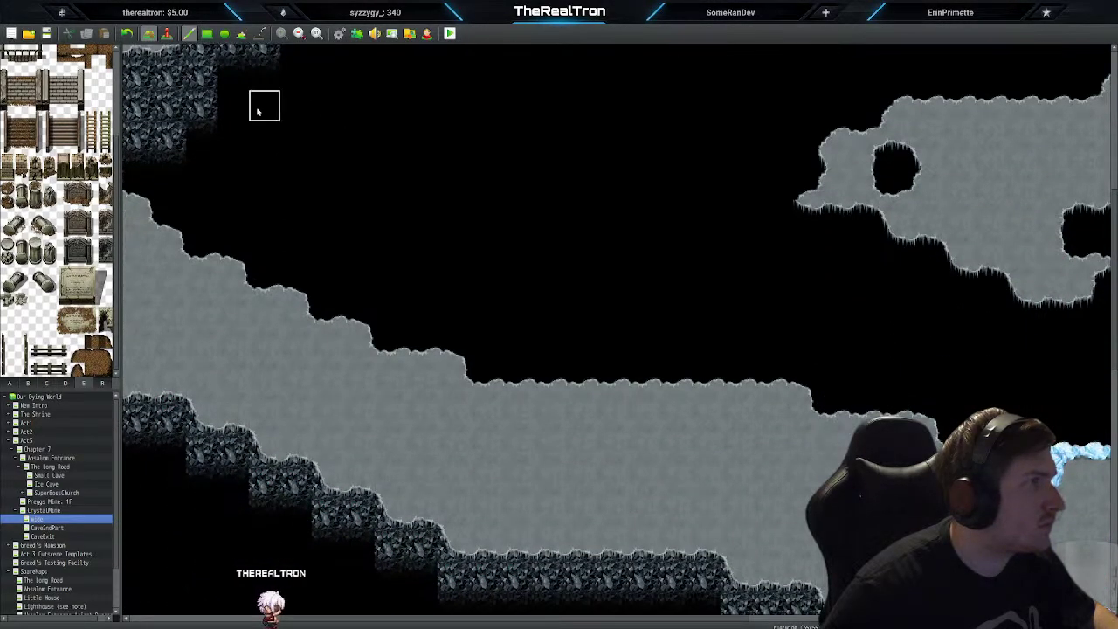
click(297, 39)
click(297, 38)
scroll(304, 384, down, 4)
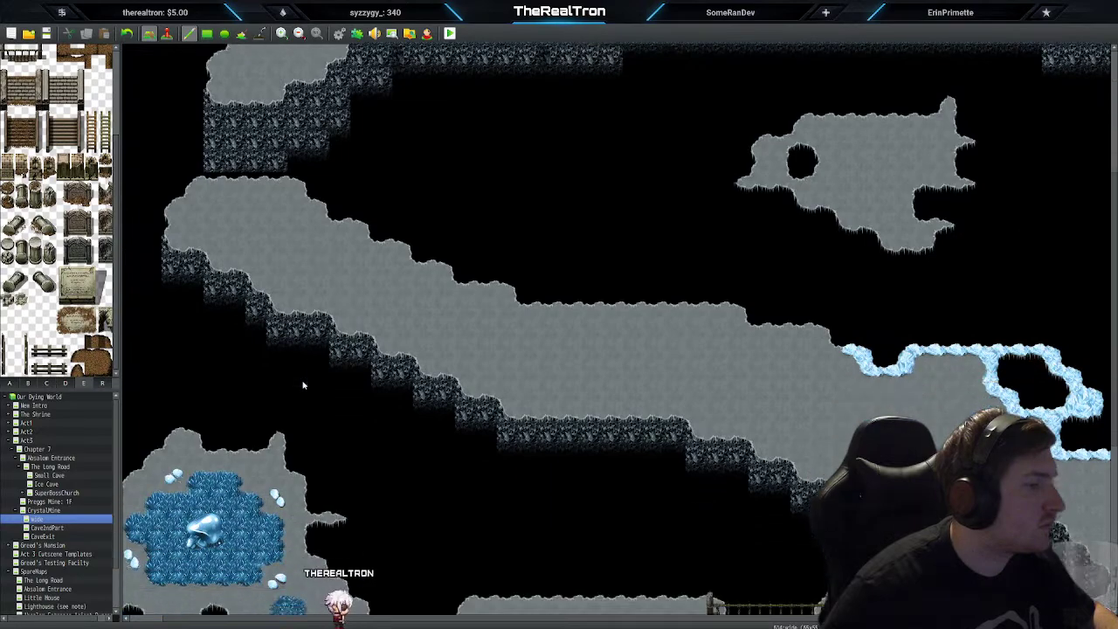
scroll(297, 387, down, 6)
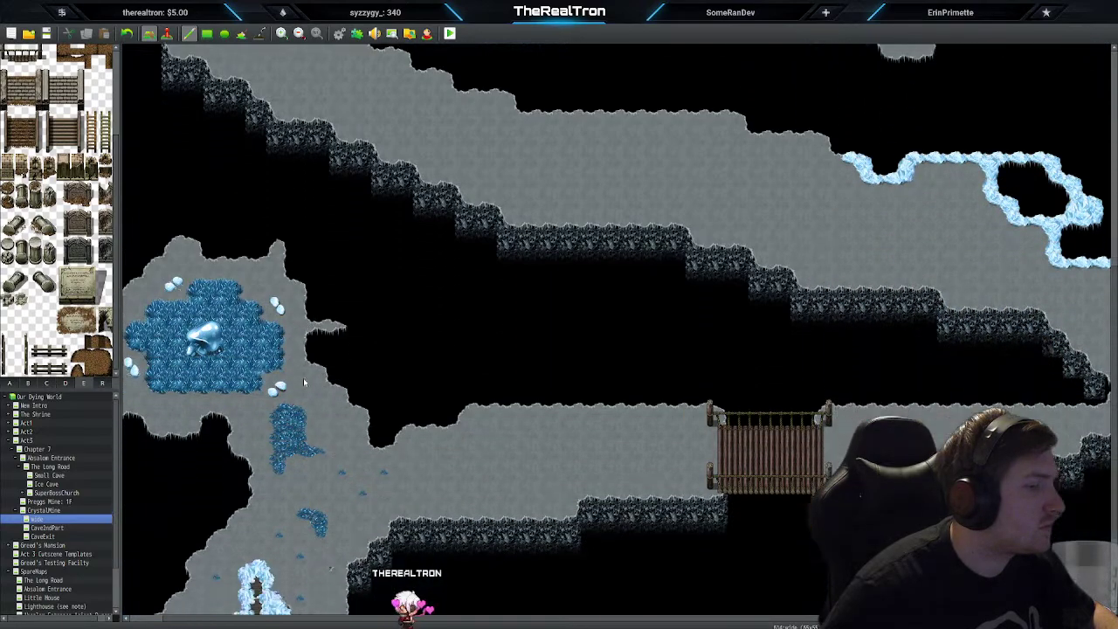
scroll(304, 381, down, 3)
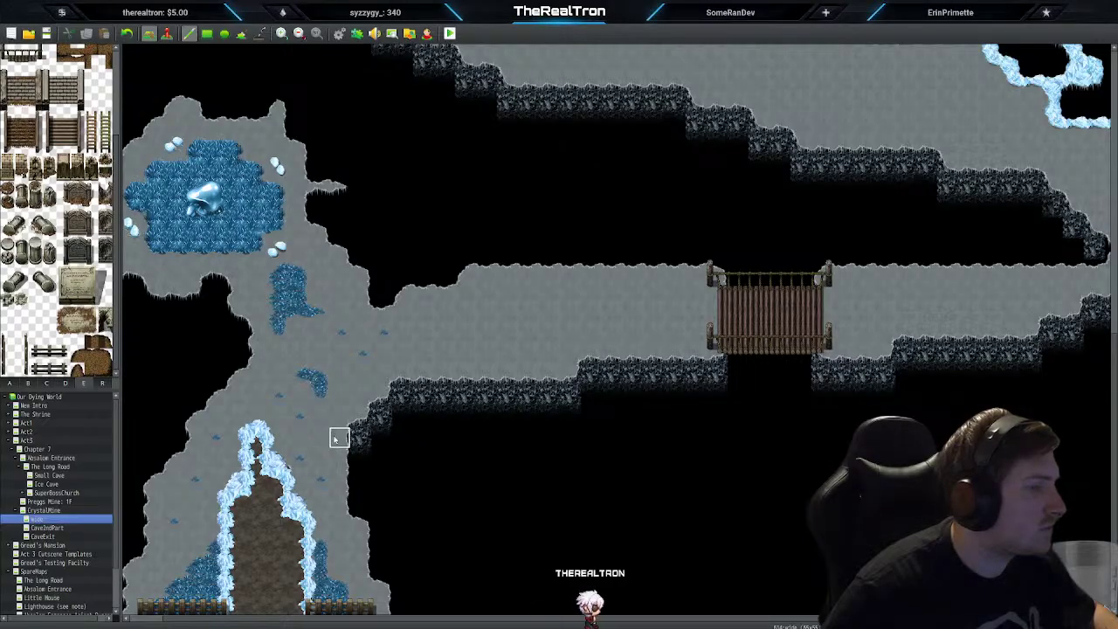
scroll(318, 472, up, 5)
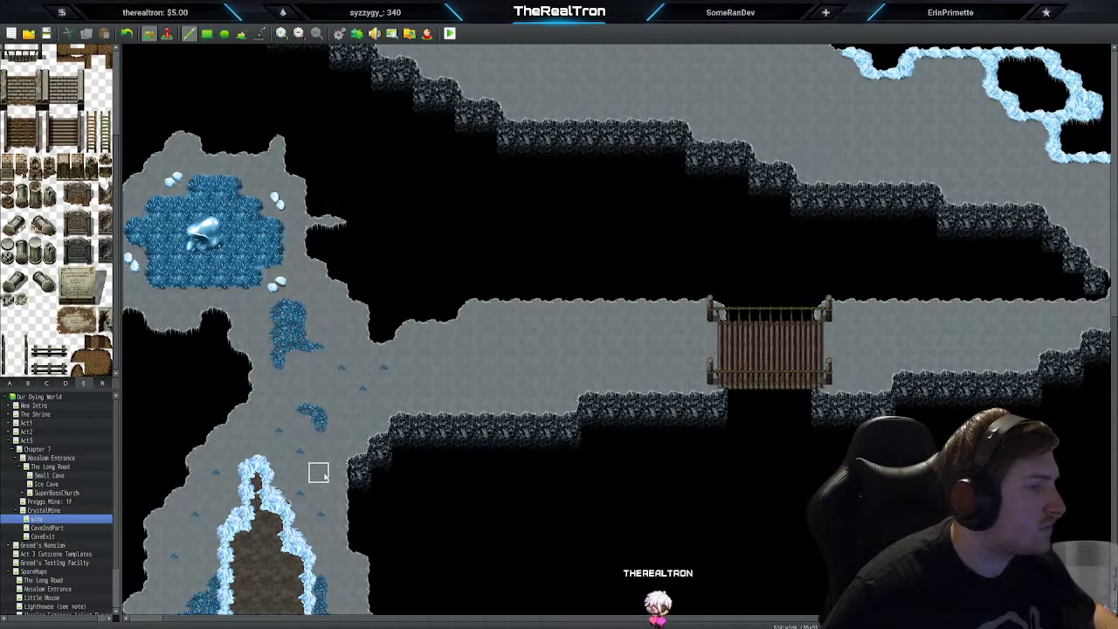
scroll(317, 469, up, 10)
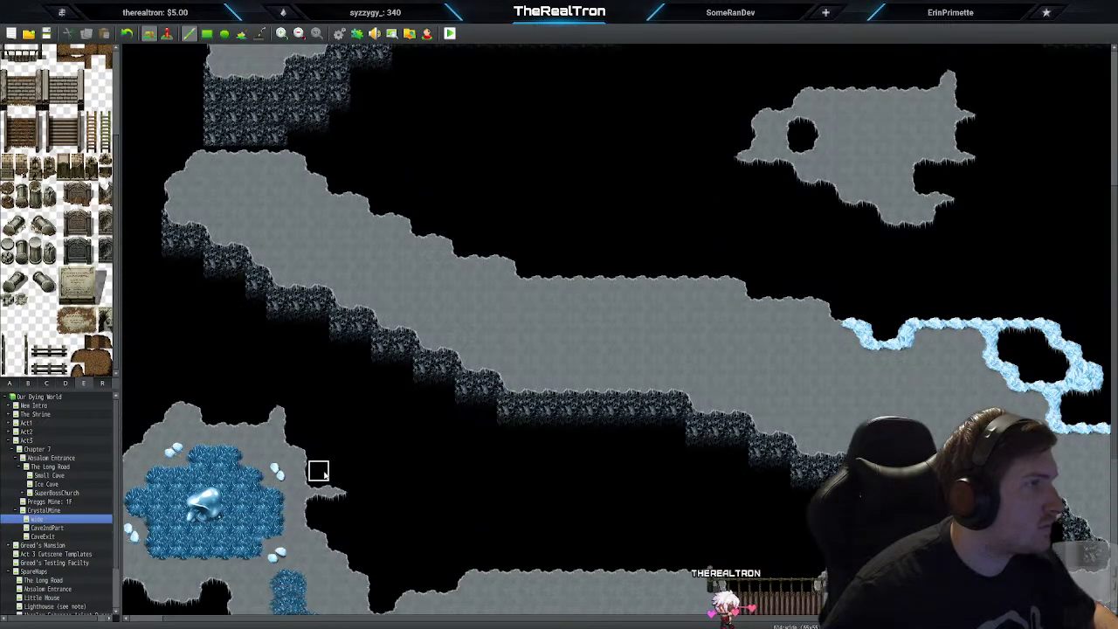
scroll(318, 469, up, 5)
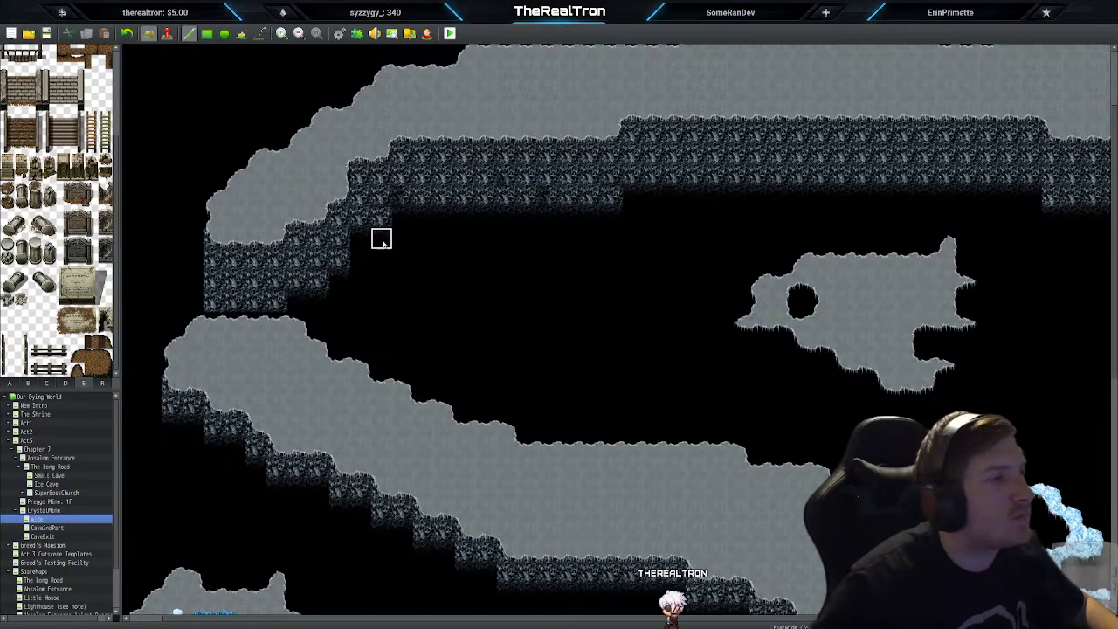
Step: Choose a small blue ice crystal cluster from the crystal tiles and try to place it on the upper ledge's western part
click(31, 383)
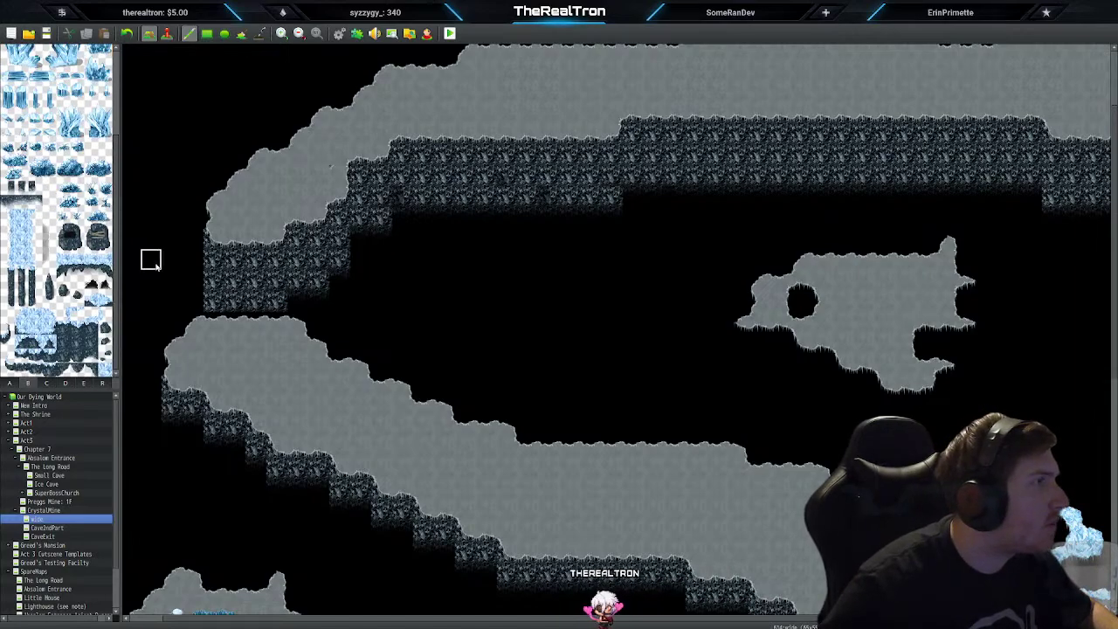
scroll(20, 260, up, 1)
scroll(56, 209, up, 3)
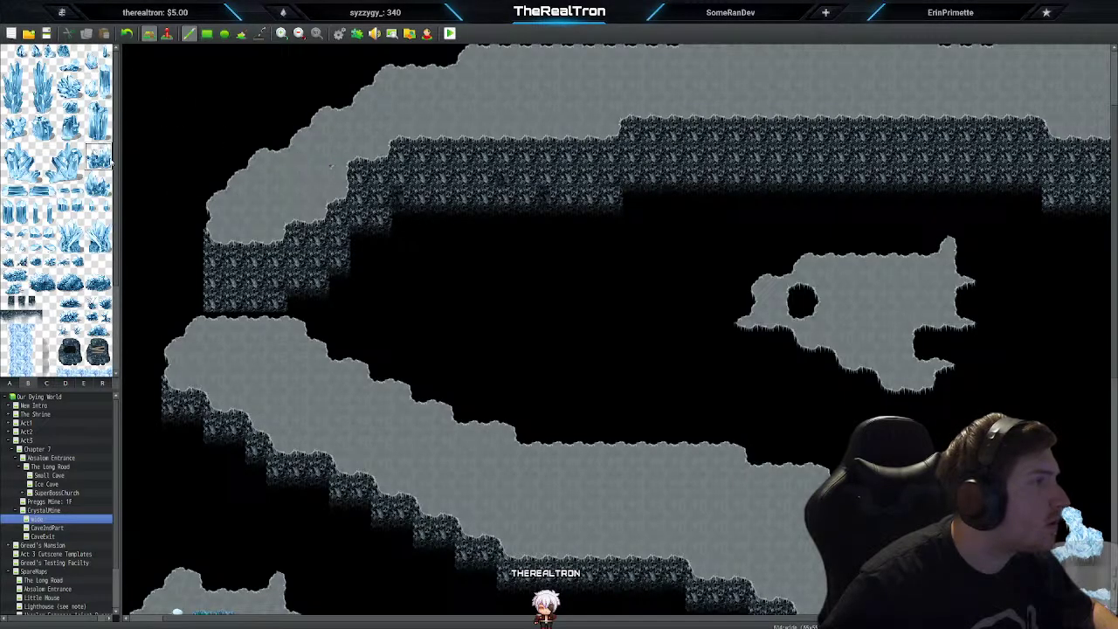
click(318, 155)
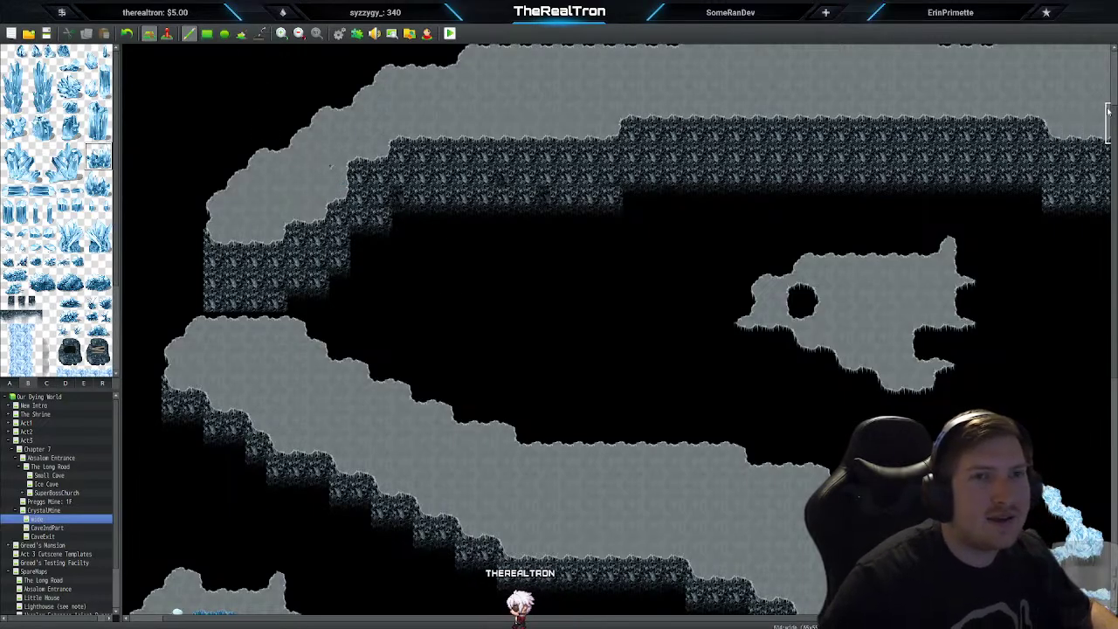
Step: Switch to event editing and examine the cave layout around the bridge and ice pool in a wider overview
drag(1114, 136, 1116, 253)
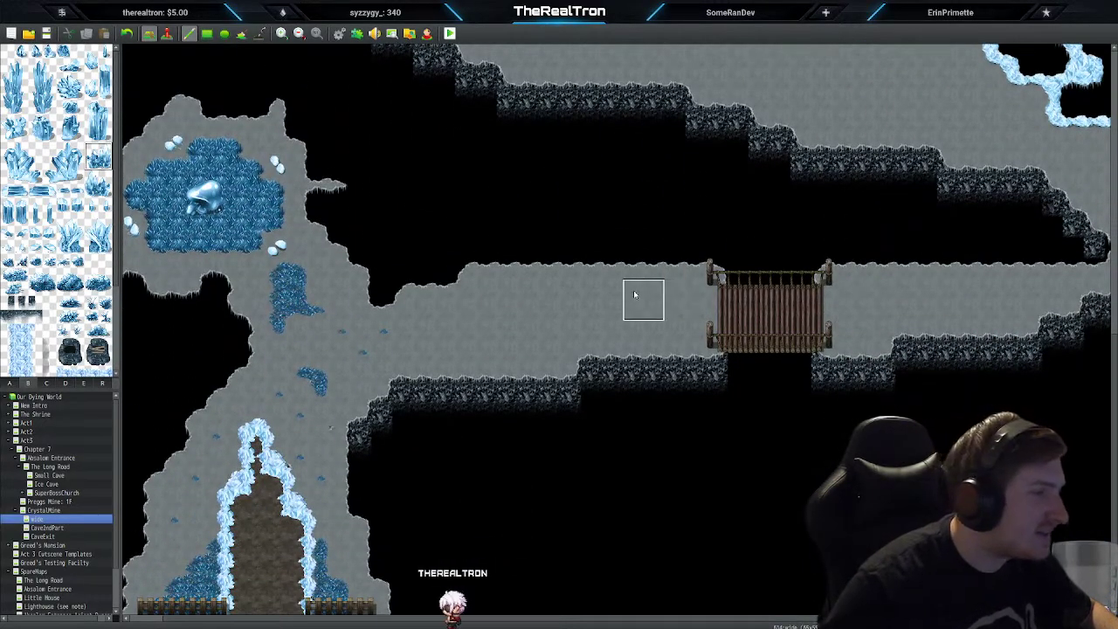
click(166, 33)
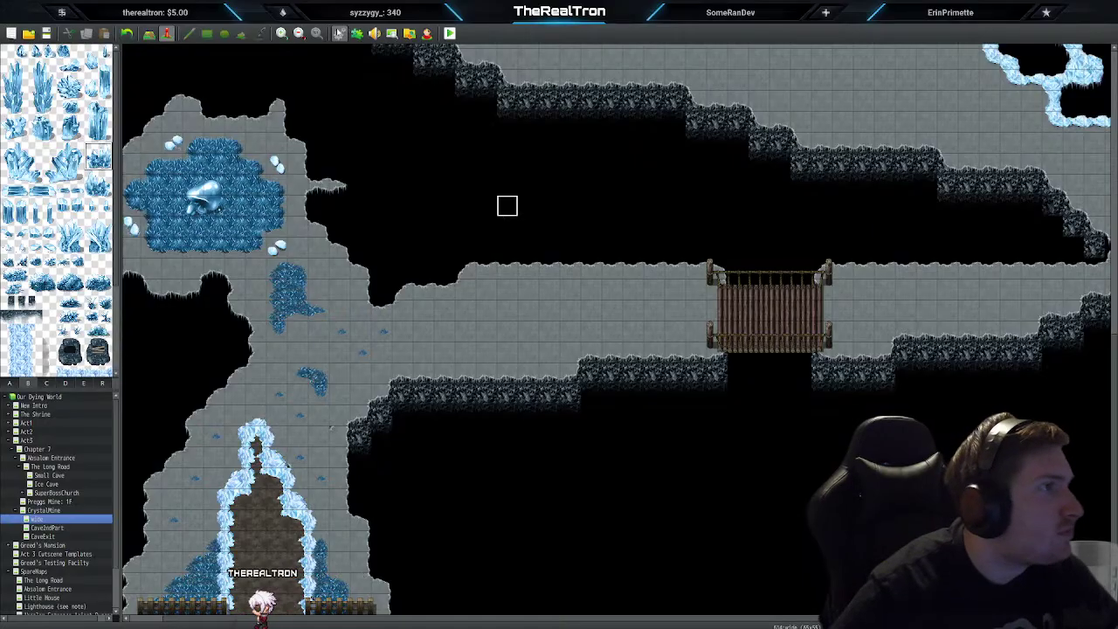
click(300, 35)
click(301, 35)
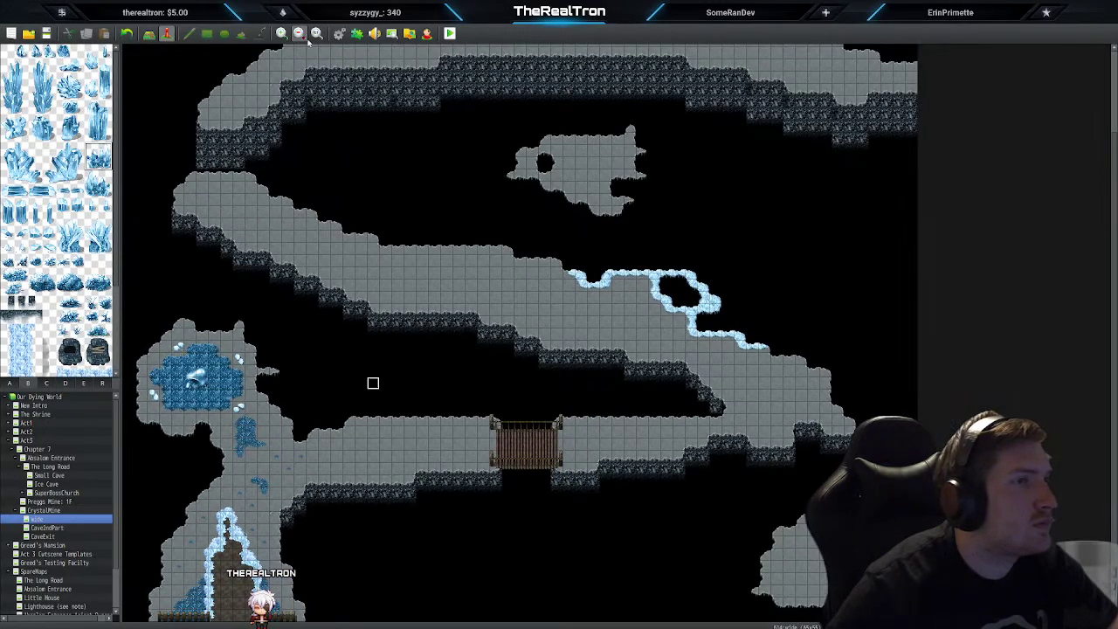
Step: Return to map editing and place a thin hanging rope from the third tile set down the wall linking the two ledges' western ends
scroll(357, 156, up, 3)
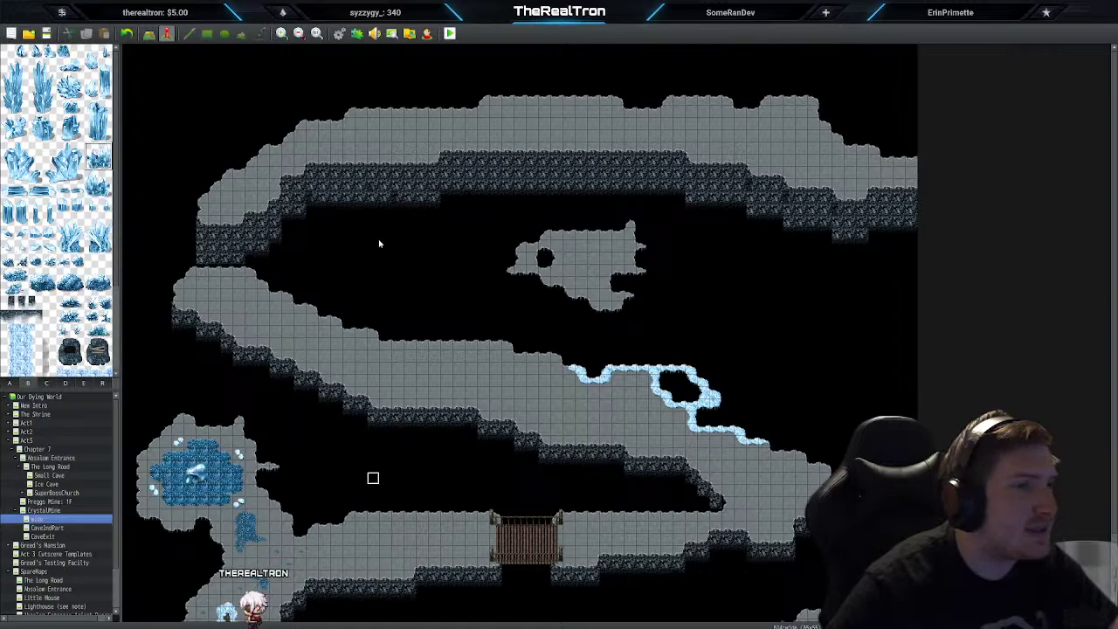
click(281, 33)
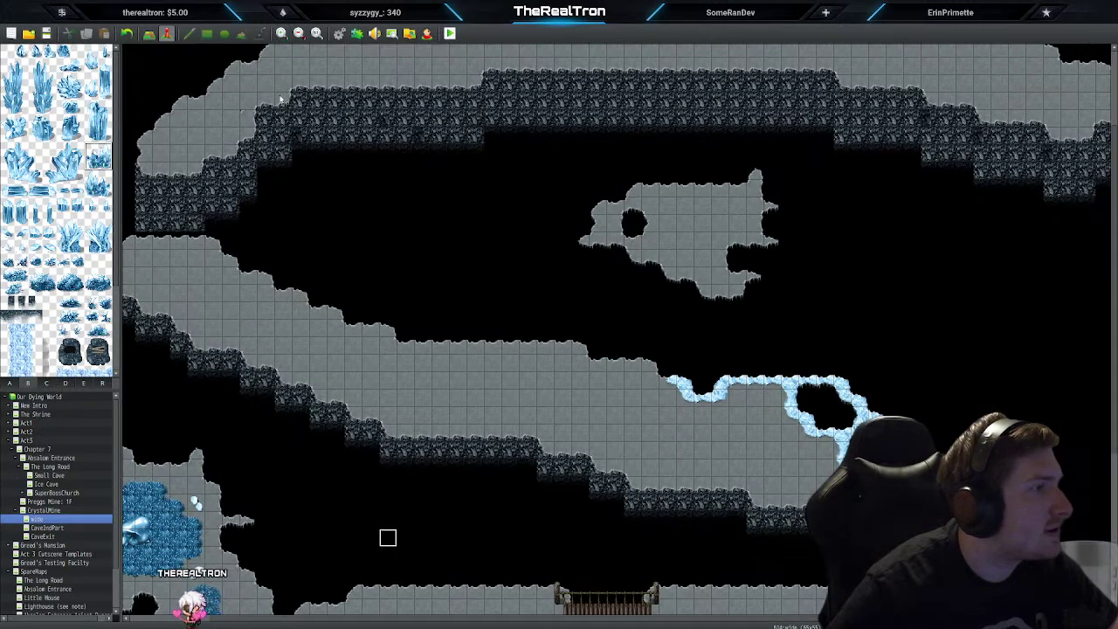
scroll(358, 279, up, 2)
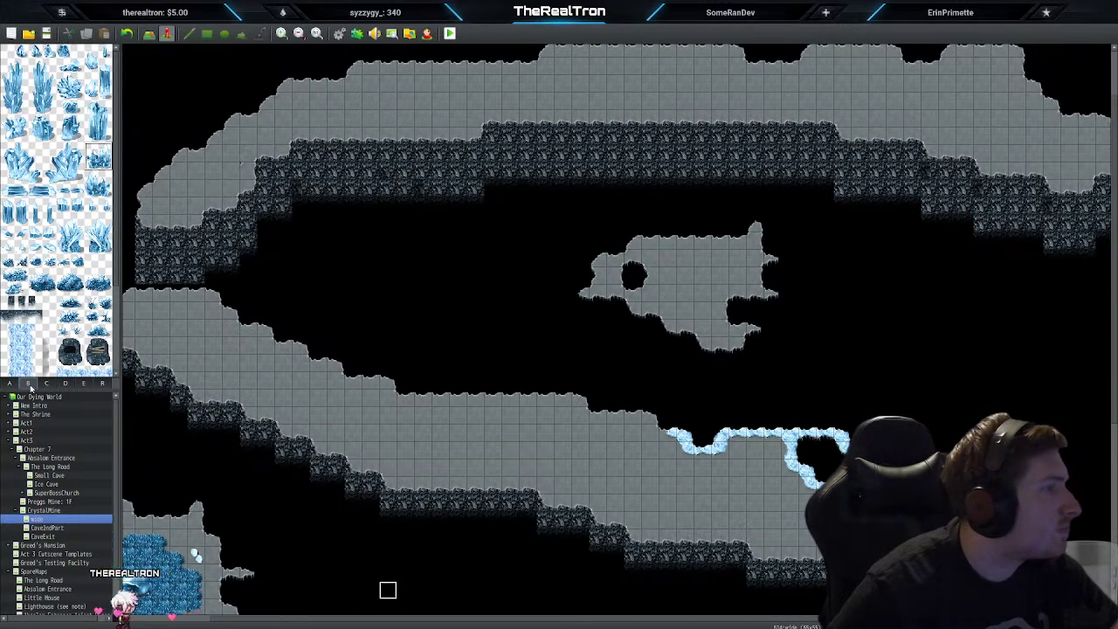
click(46, 383)
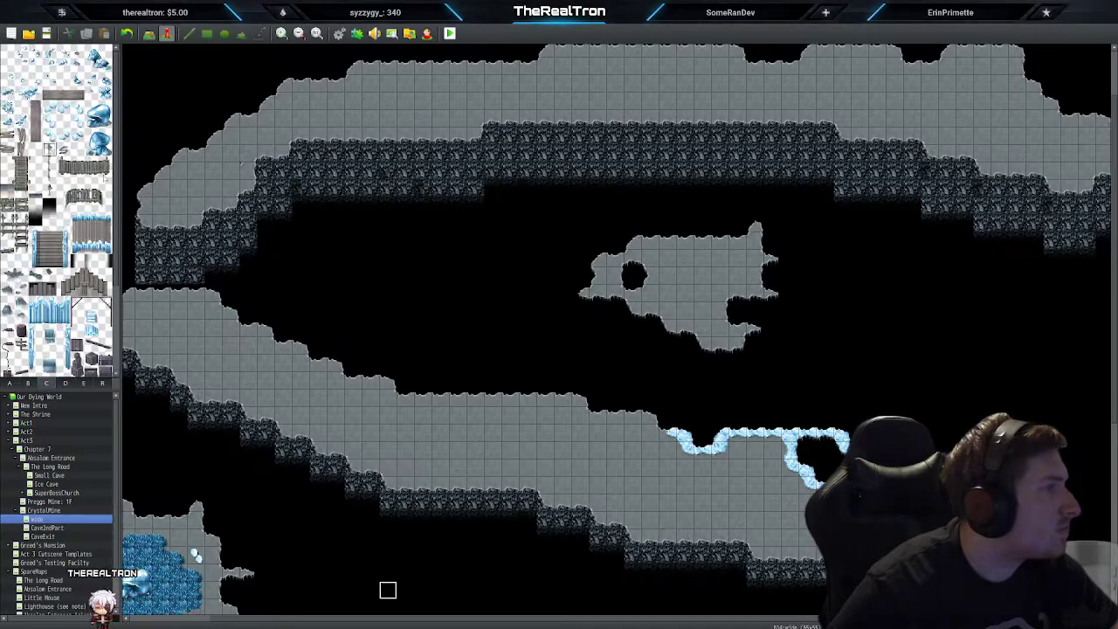
click(150, 33)
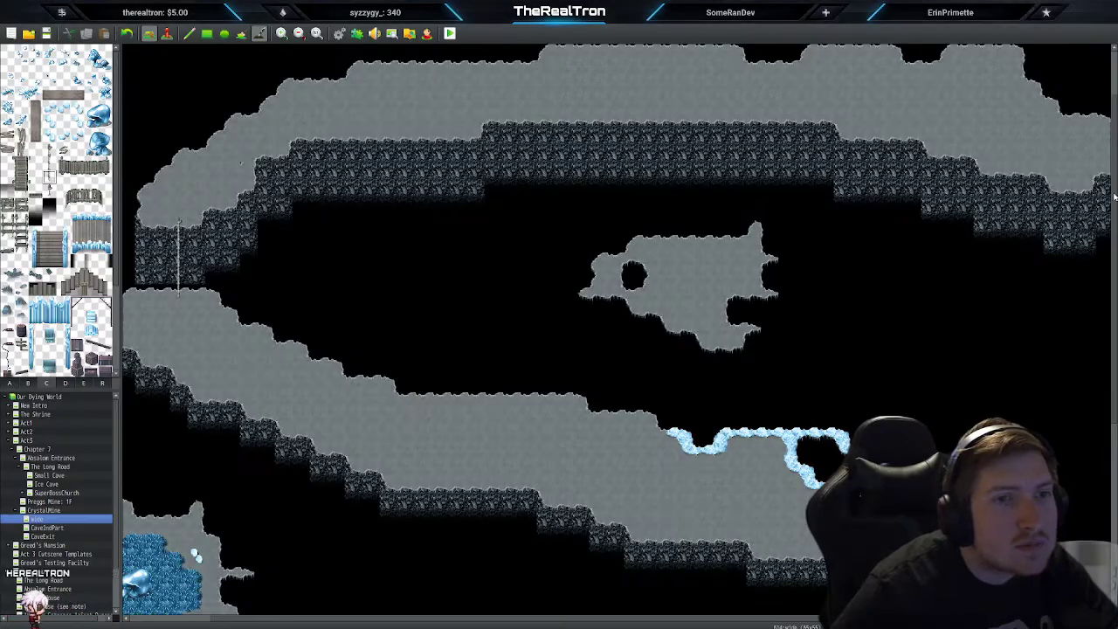
mouse_move(465, 620)
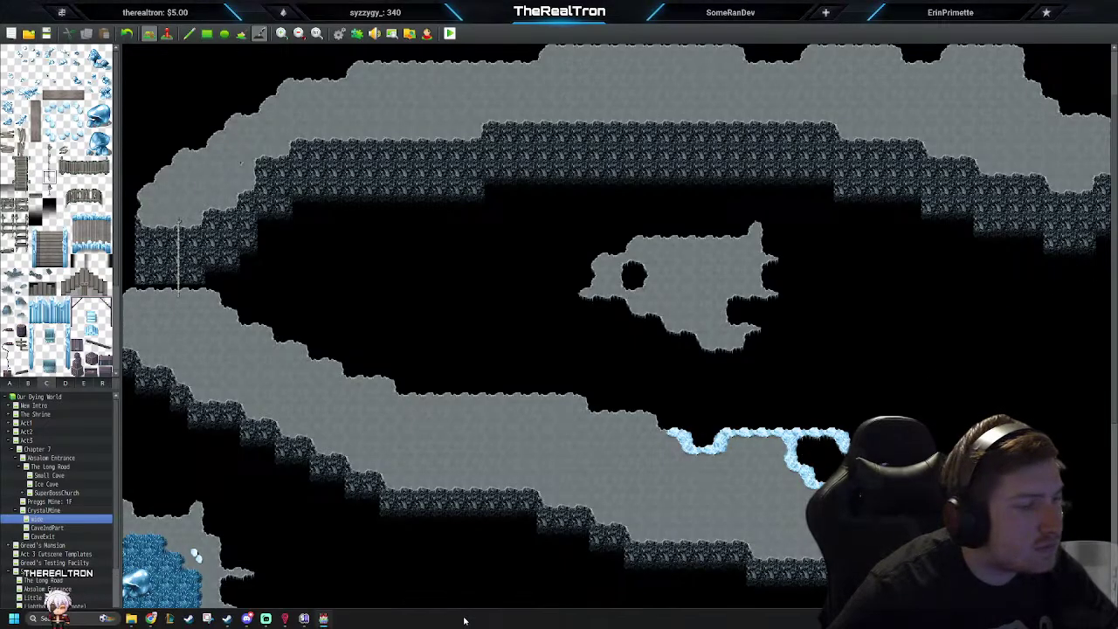
drag(221, 621, 440, 621)
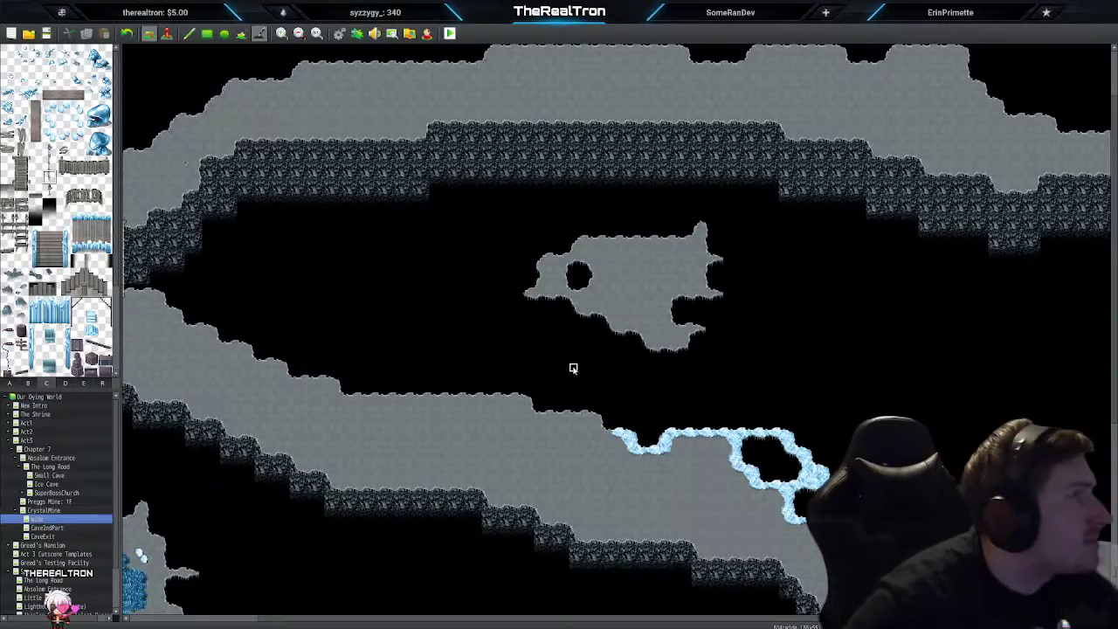
click(300, 35)
click(300, 36)
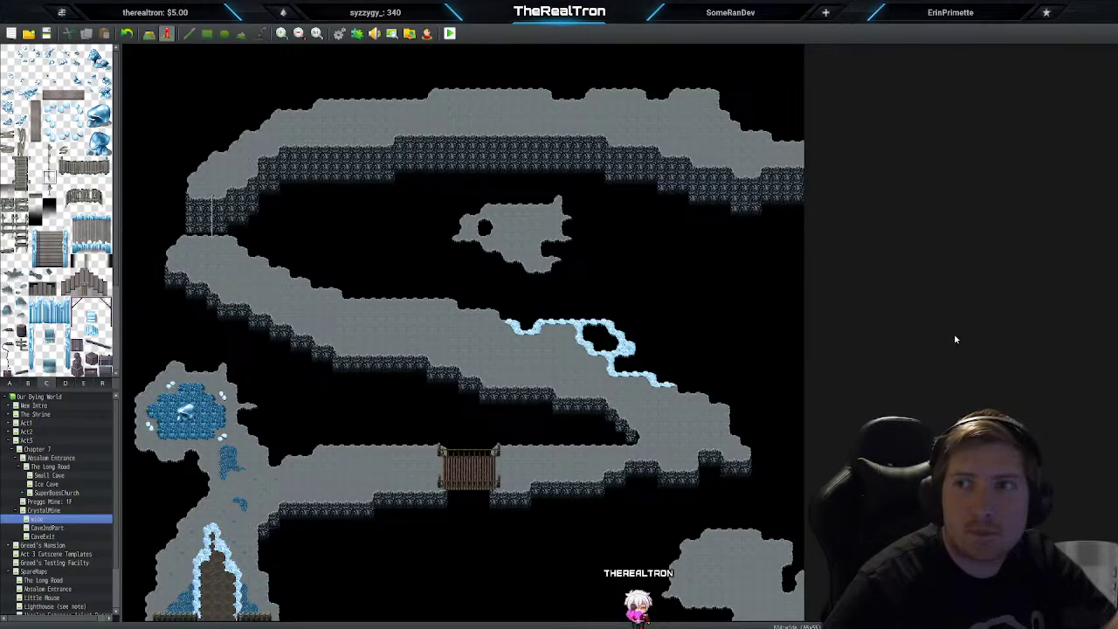
key(super)
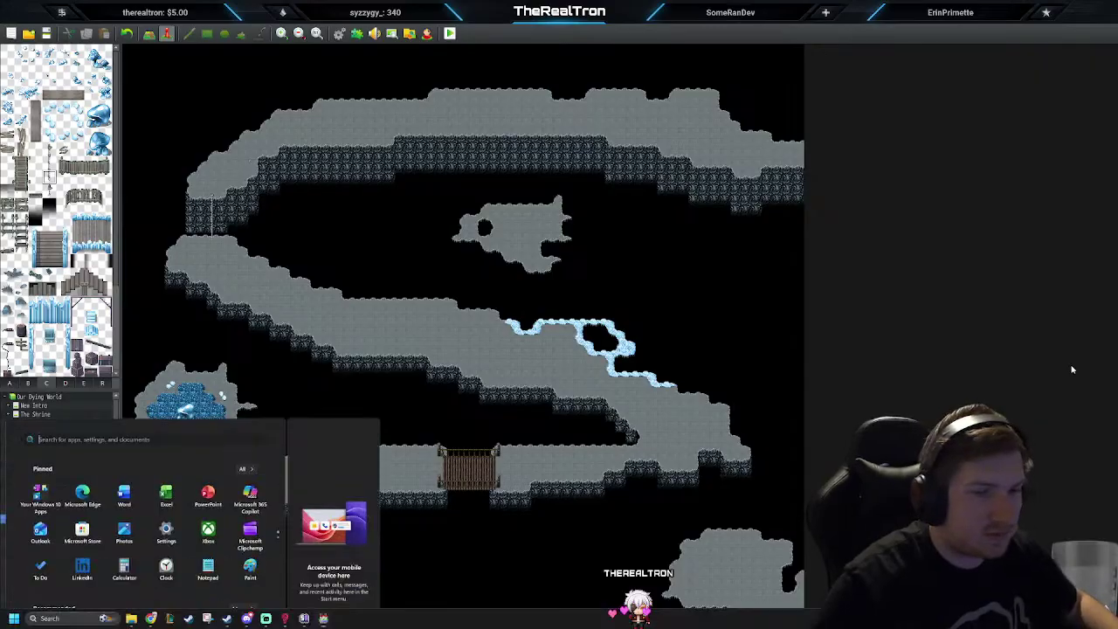
key(super)
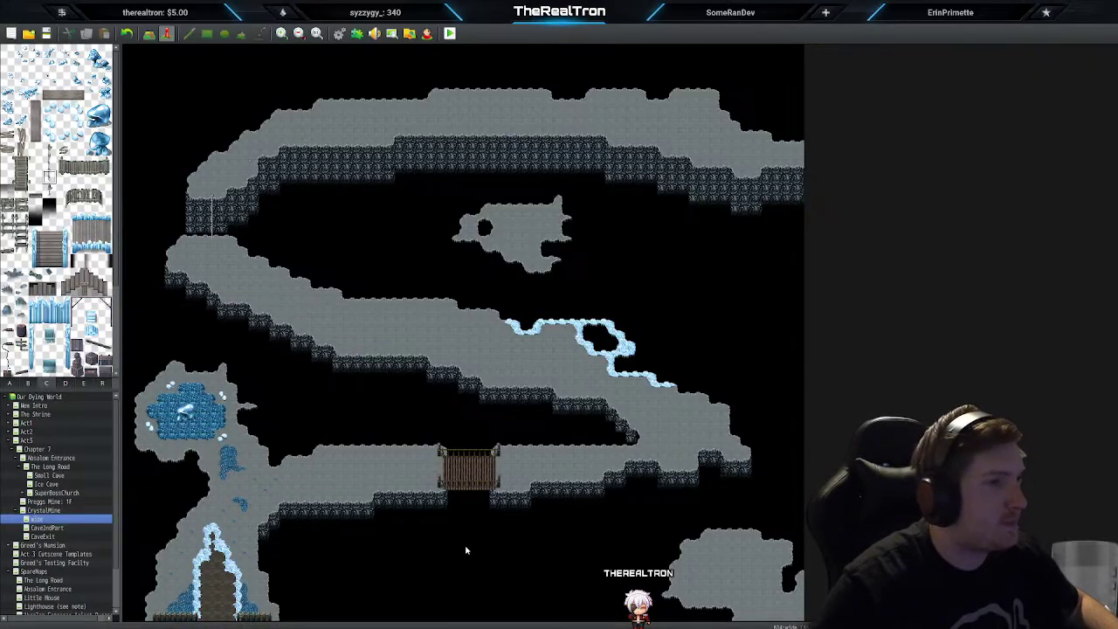